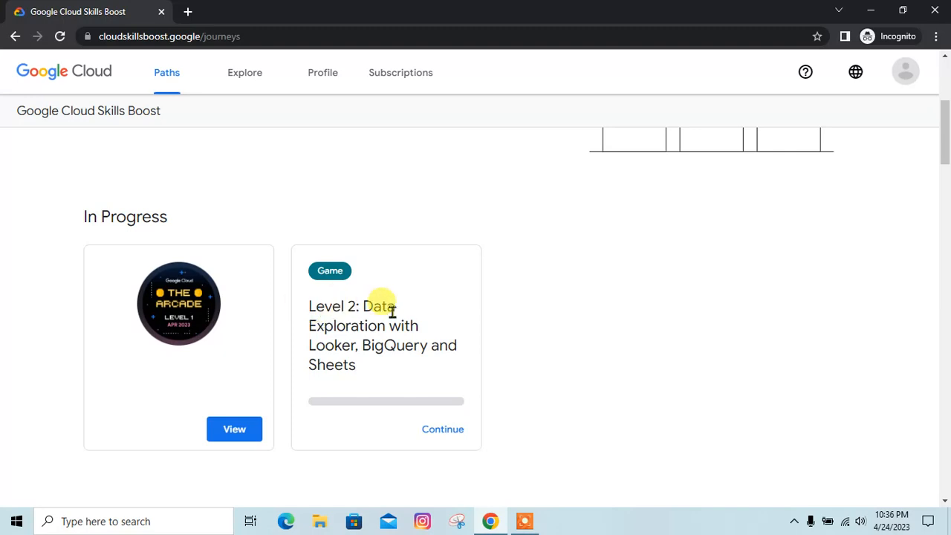
Step: Continue the game Level 2: Data Exploration with Looker, BigQuery and Sheets and expand its Exploring Data with Looker section
click(443, 429)
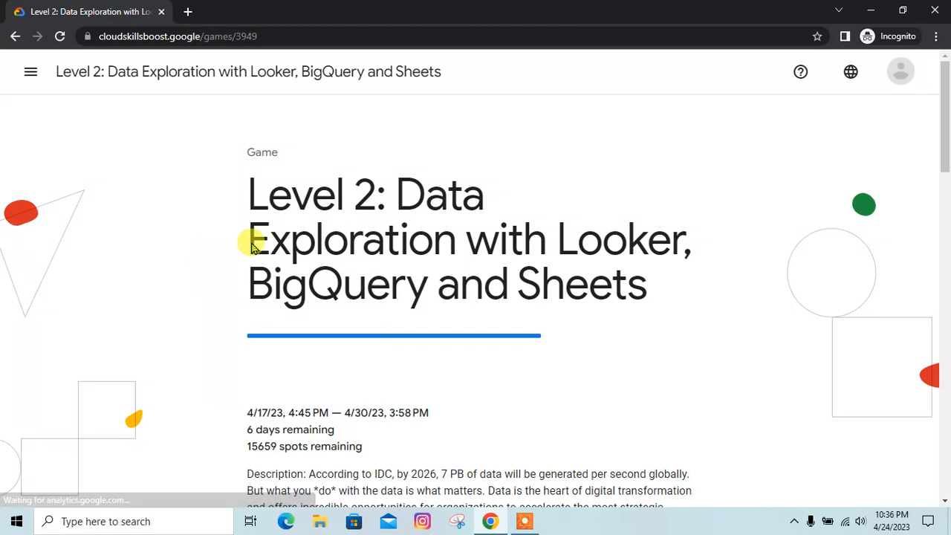
scroll(420, 249, down, 10)
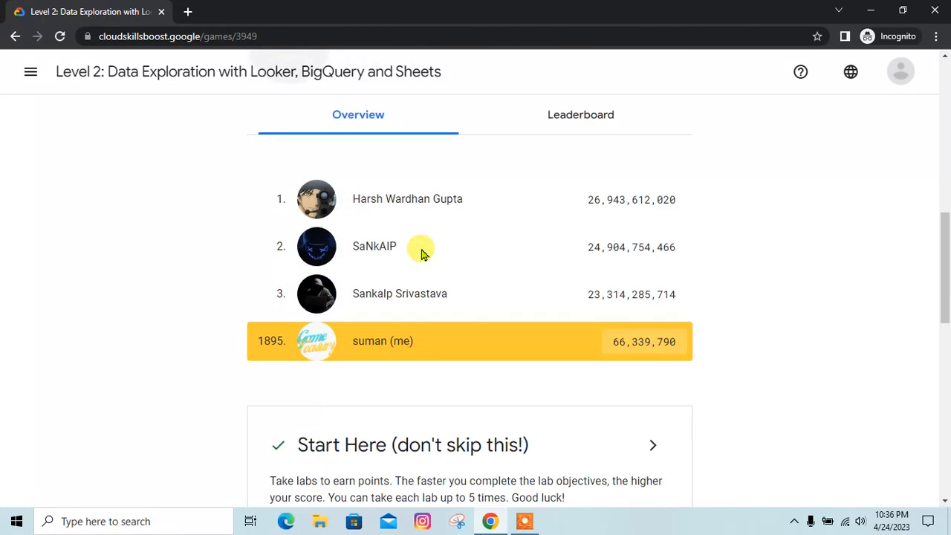
scroll(419, 252, down, 4)
scroll(610, 263, down, 2)
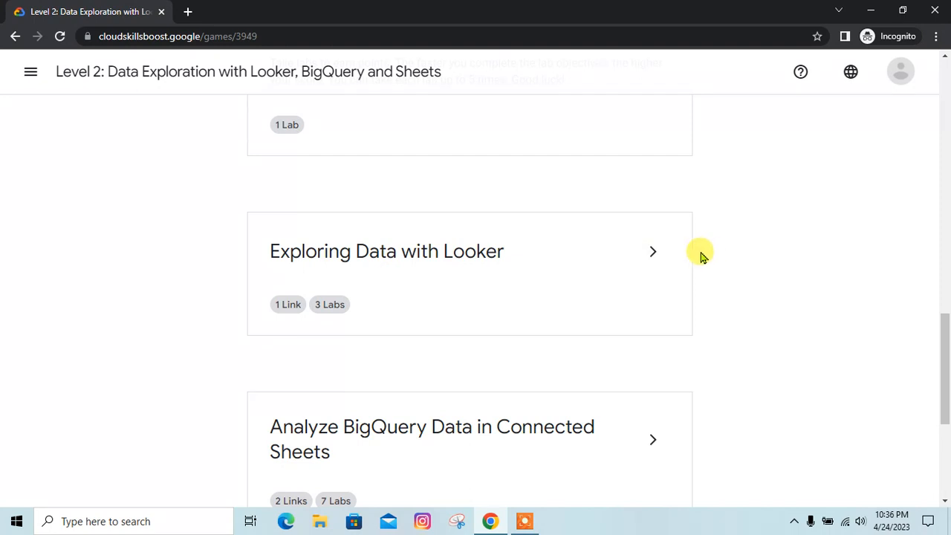
click(657, 251)
scroll(565, 297, down, 2)
scroll(422, 302, down, 1)
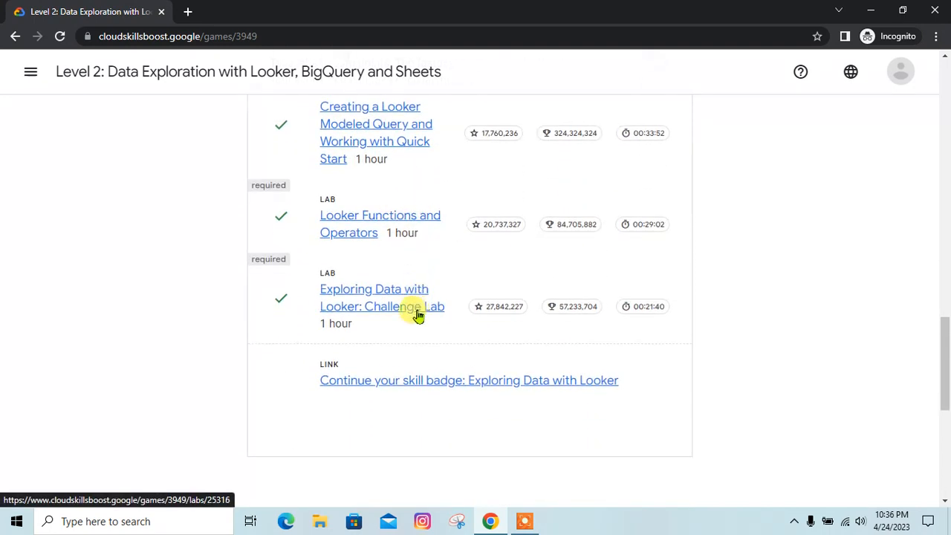
Step: Expand the Analyze BigQuery Data in Connected Sheets section of the game
scroll(467, 312, down, 4)
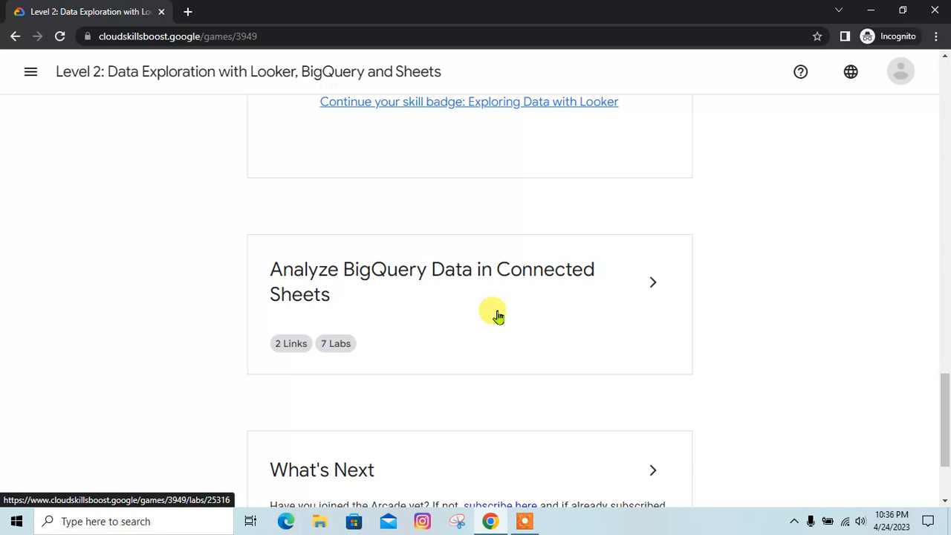
scroll(636, 283, down, 2)
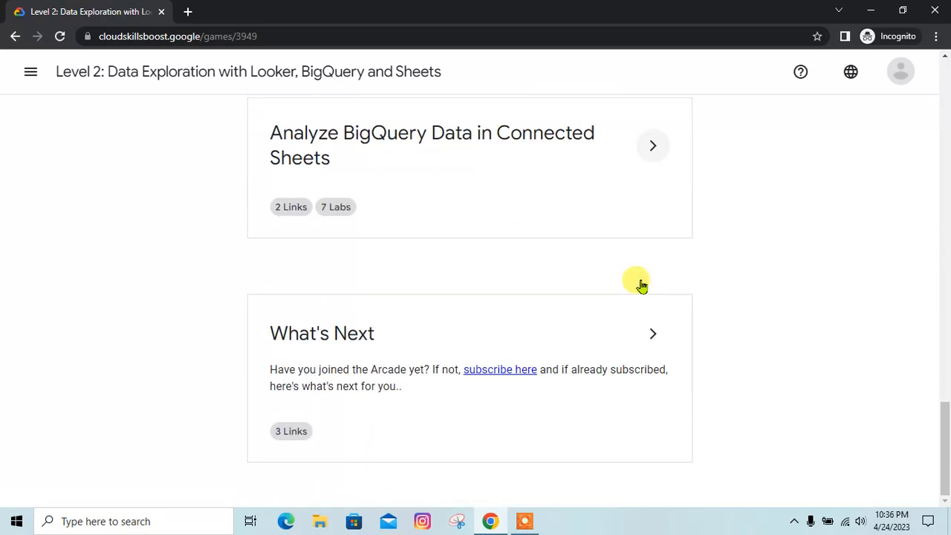
scroll(639, 284, up, 1)
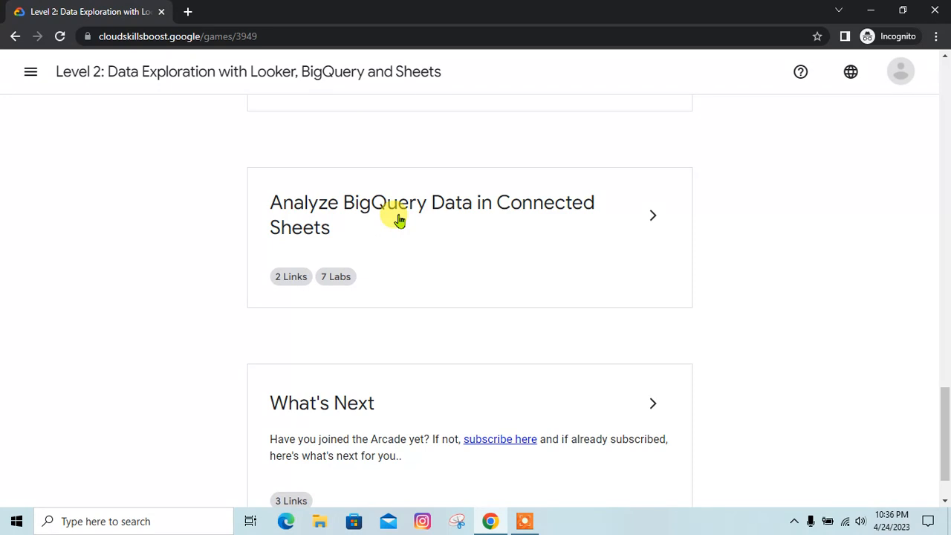
click(661, 227)
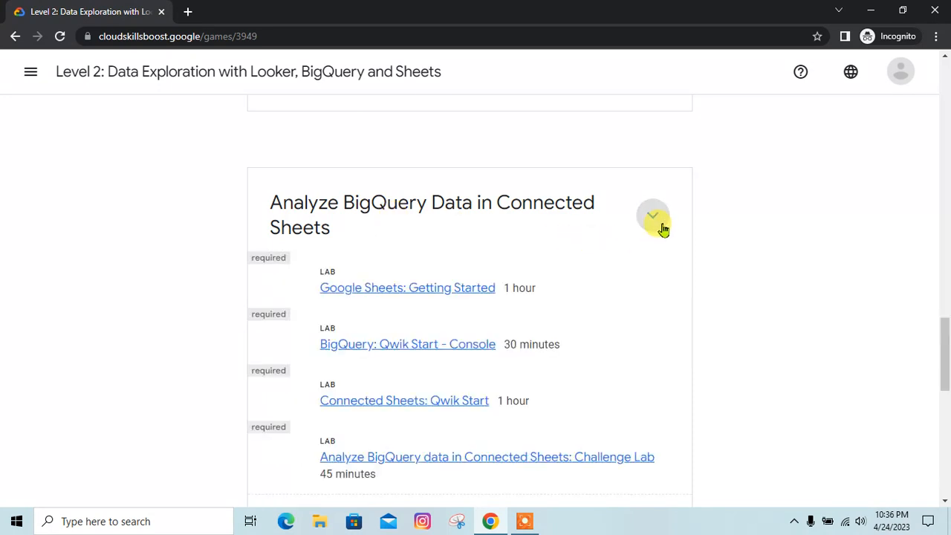
Step: Examine the required labs and skill badge links listed under Analyze BigQuery Data in Connected Sheets
scroll(529, 281, down, 2)
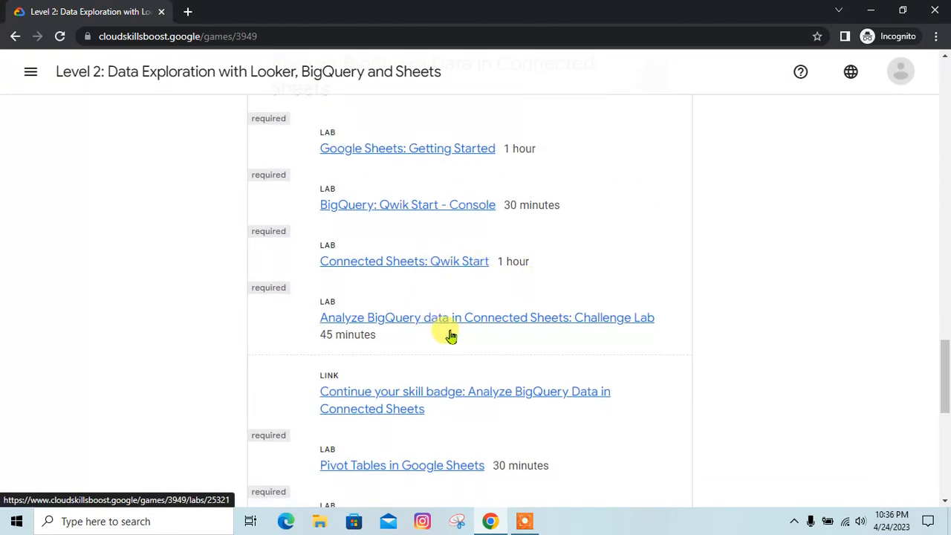
scroll(451, 364, down, 3)
scroll(450, 381, down, 1)
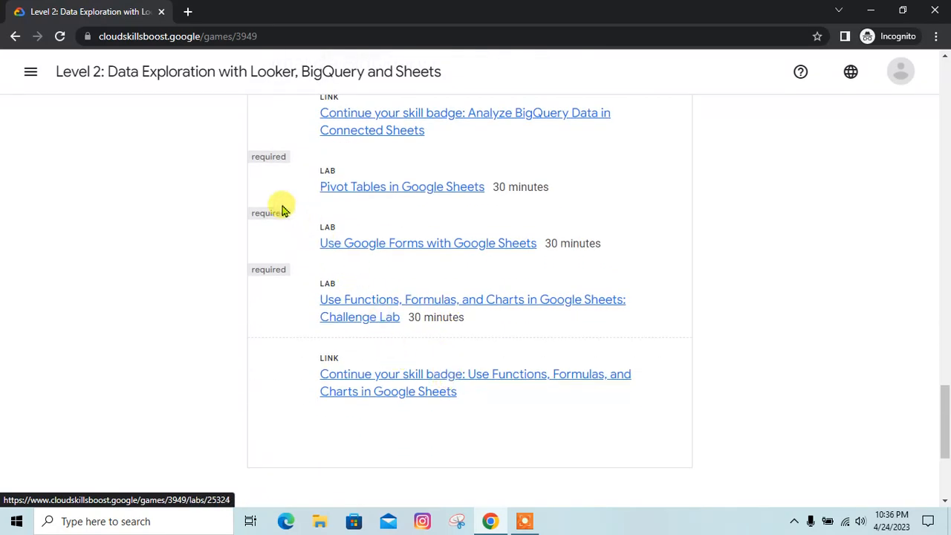
scroll(296, 218, up, 4)
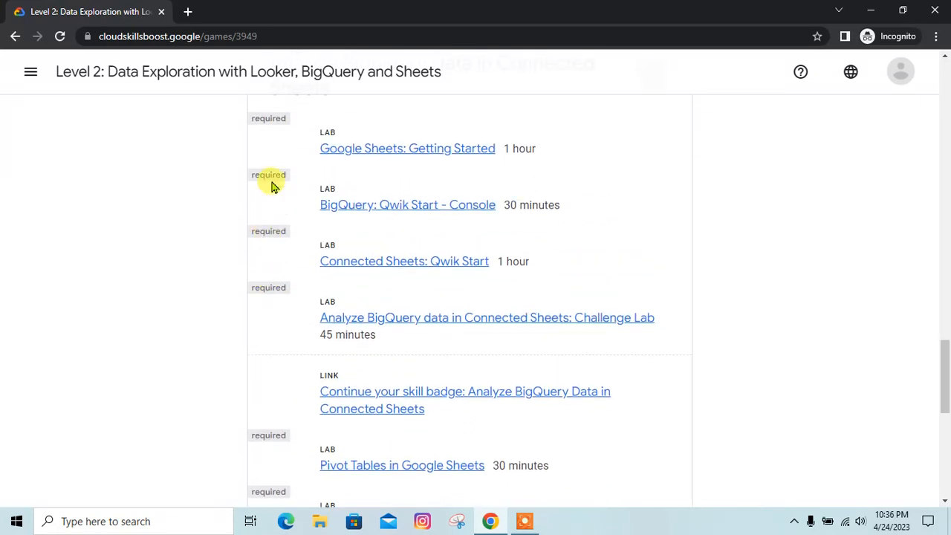
scroll(301, 156, up, 2)
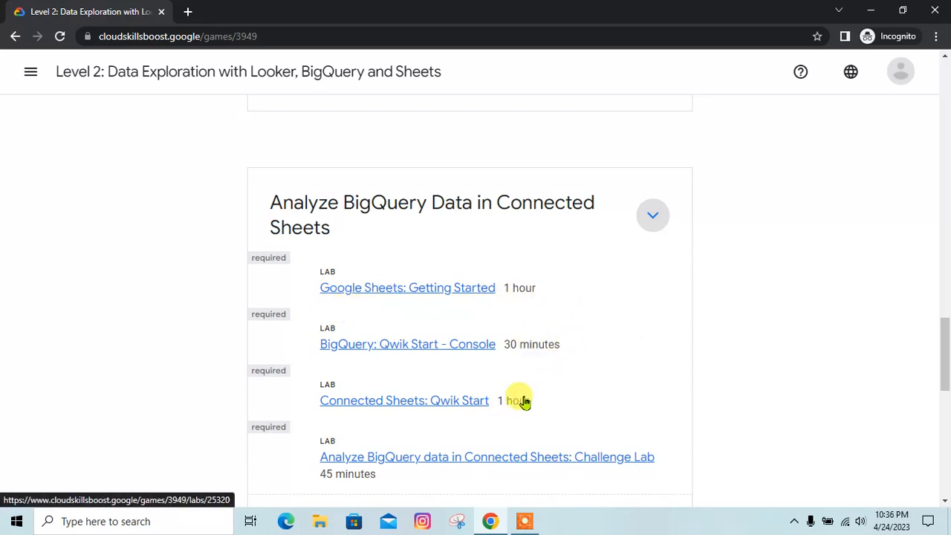
scroll(553, 397, down, 1)
scroll(319, 420, down, 2)
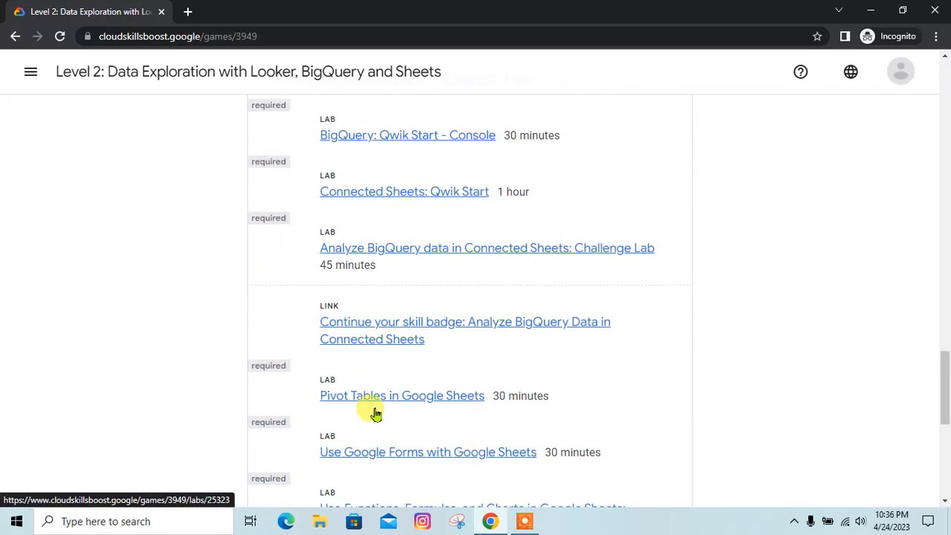
scroll(600, 414, down, 1)
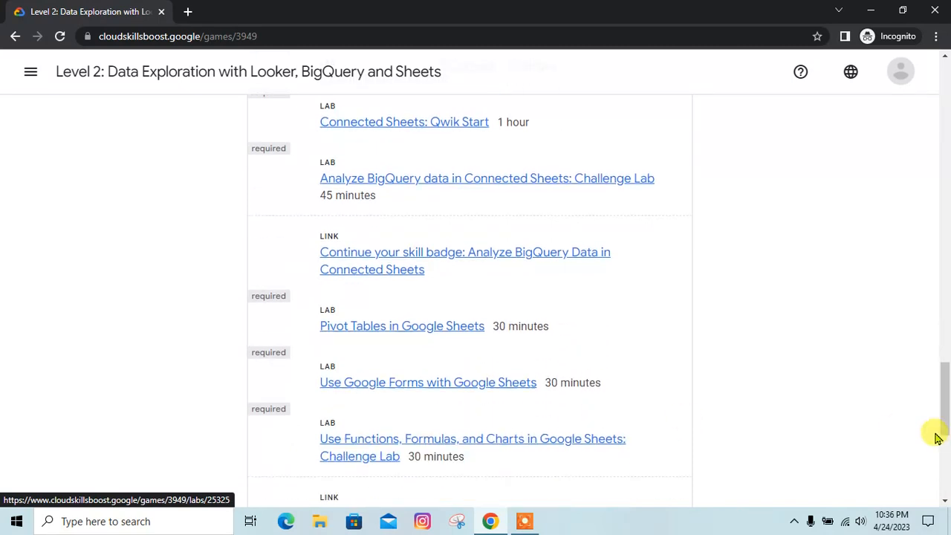
scroll(420, 465, down, 2)
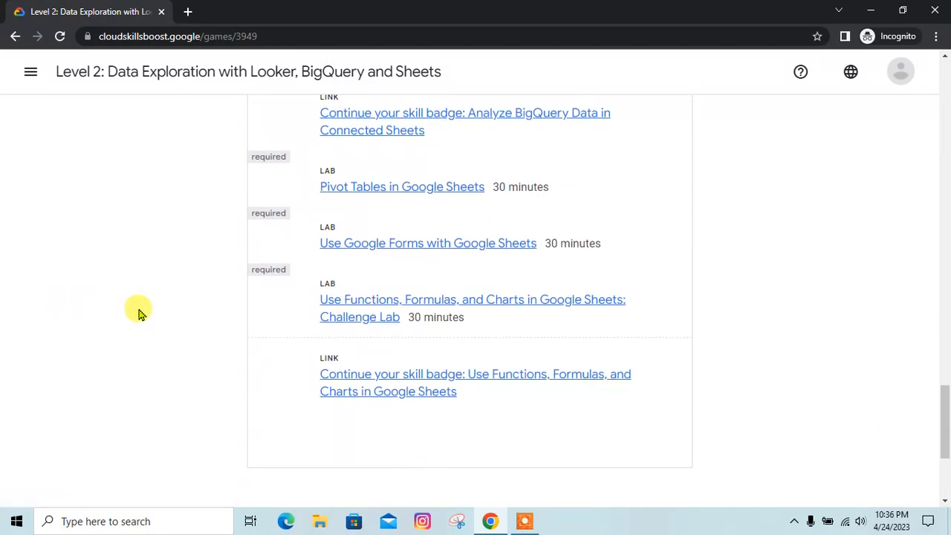
scroll(357, 337, up, 2)
scroll(358, 337, up, 2)
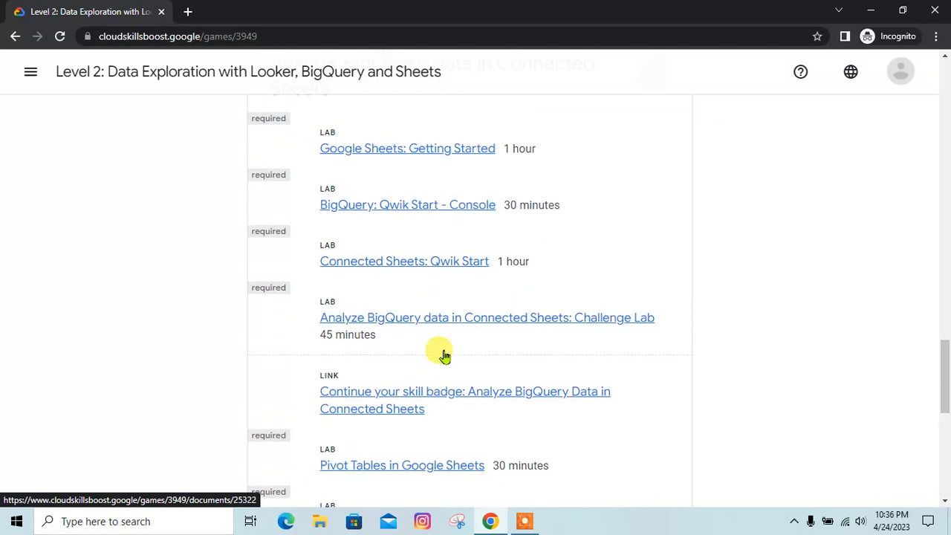
Step: Open the Google Sheets: Getting Started lab and start it
click(393, 155)
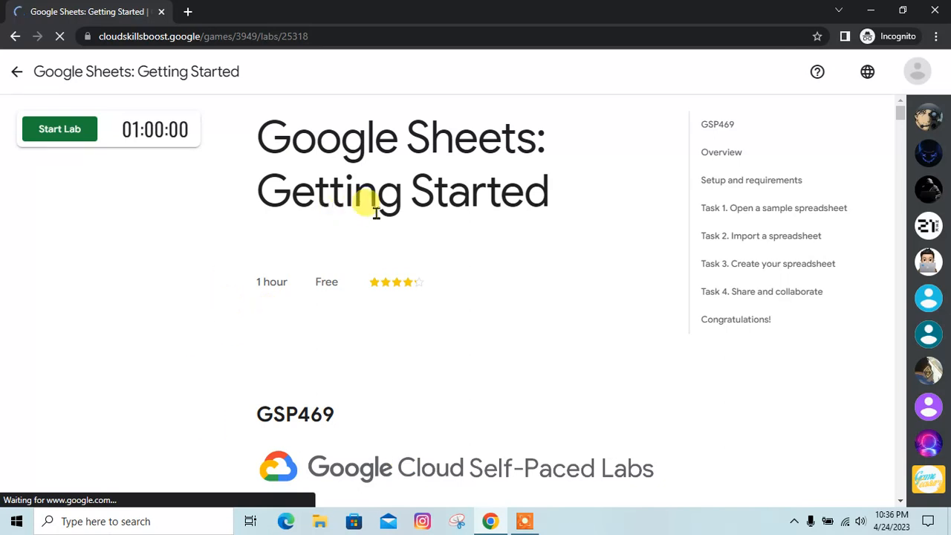
click(59, 129)
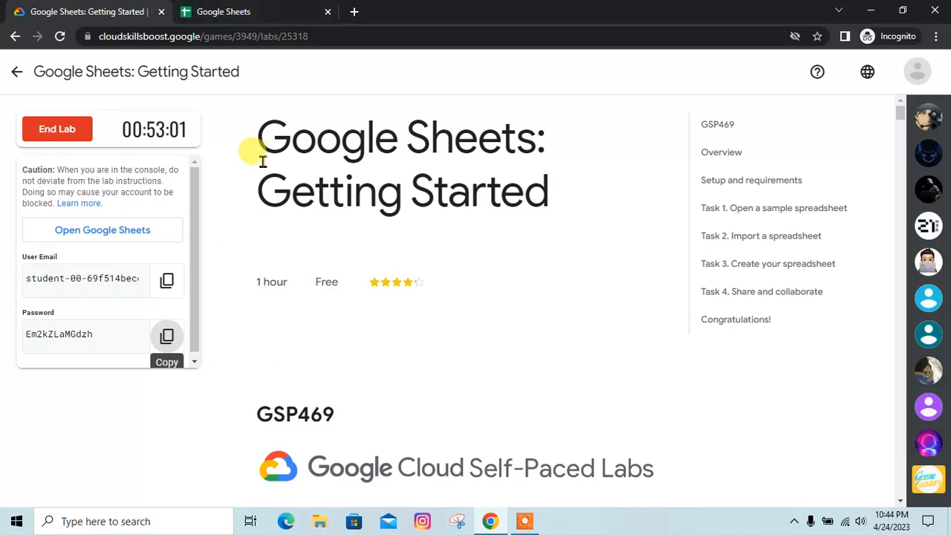
Step: Open the Explore this data sample spreadsheet from Task 1 of the lab and close the spare Google Sheets tab
scroll(338, 211, down, 3)
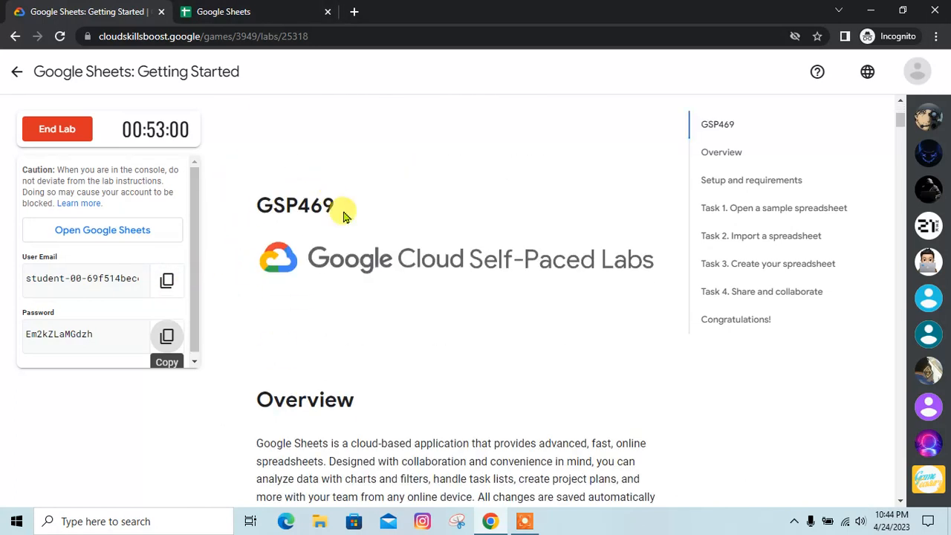
scroll(342, 219, down, 15)
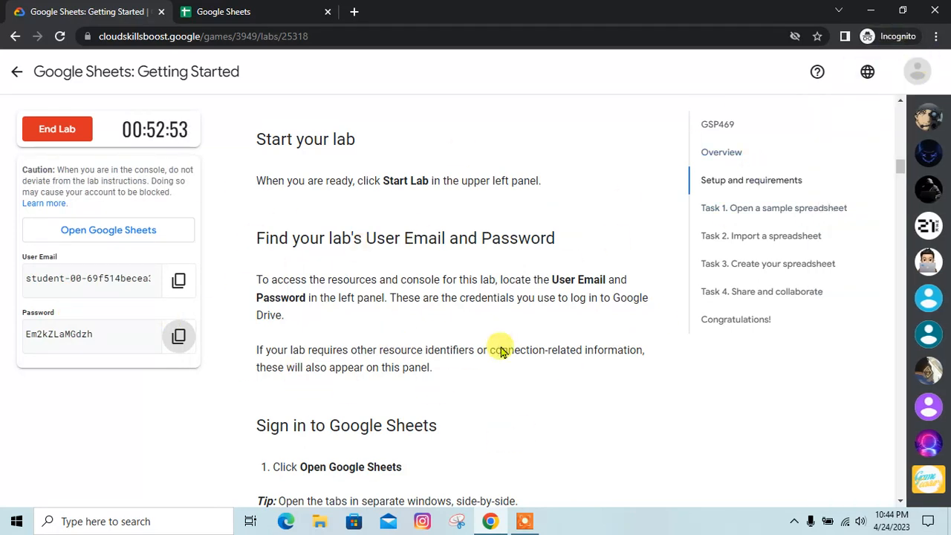
scroll(330, 261, down, 5)
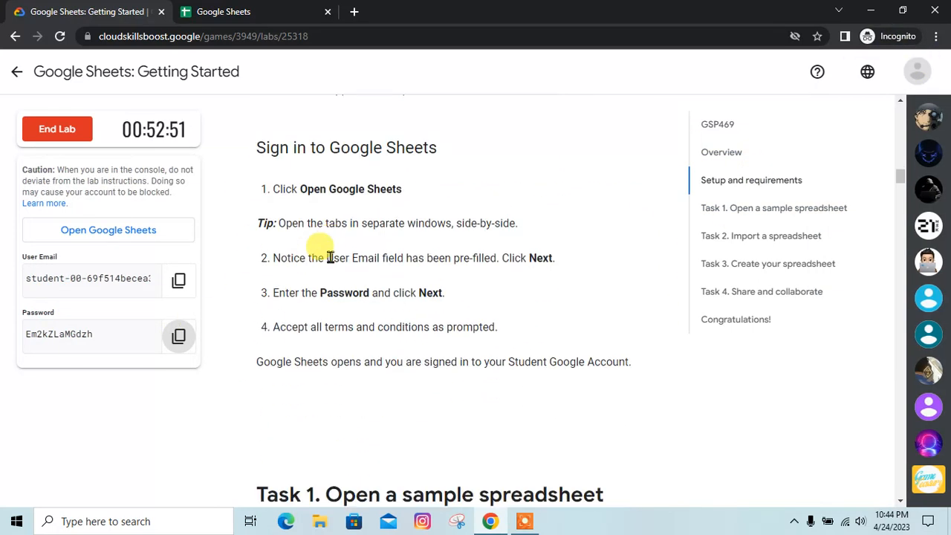
scroll(418, 303, down, 5)
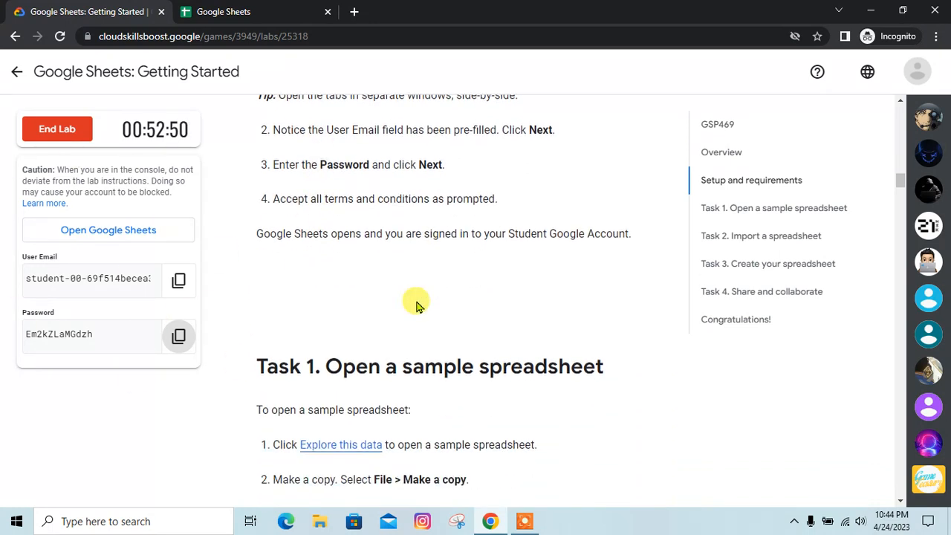
scroll(330, 245, up, 2)
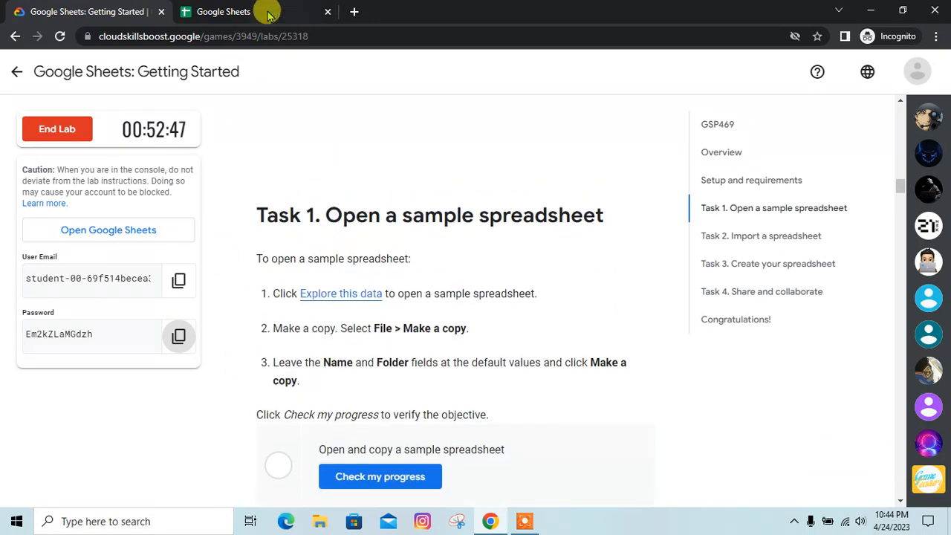
click(339, 295)
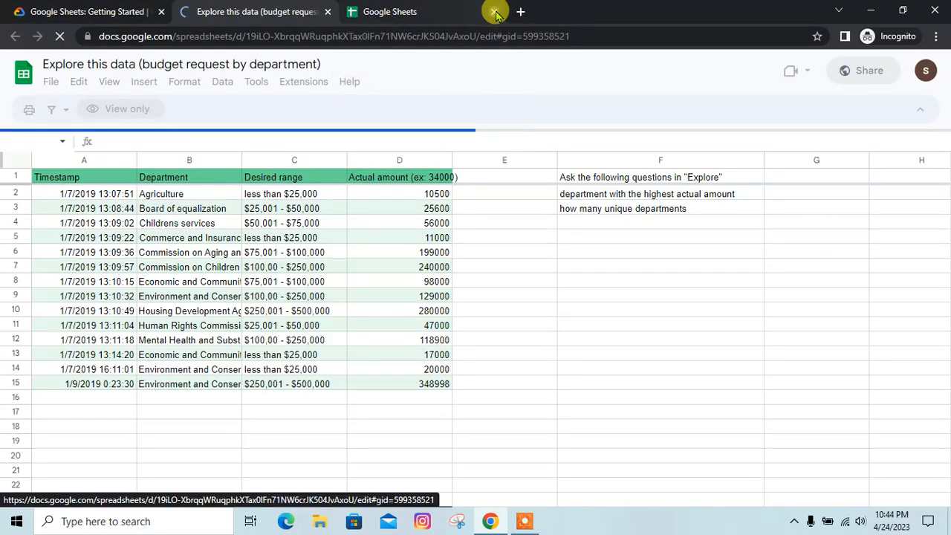
click(495, 12)
Step: Make a copy of the sample budget request spreadsheet, keeping the default name and the My Drive folder
click(101, 11)
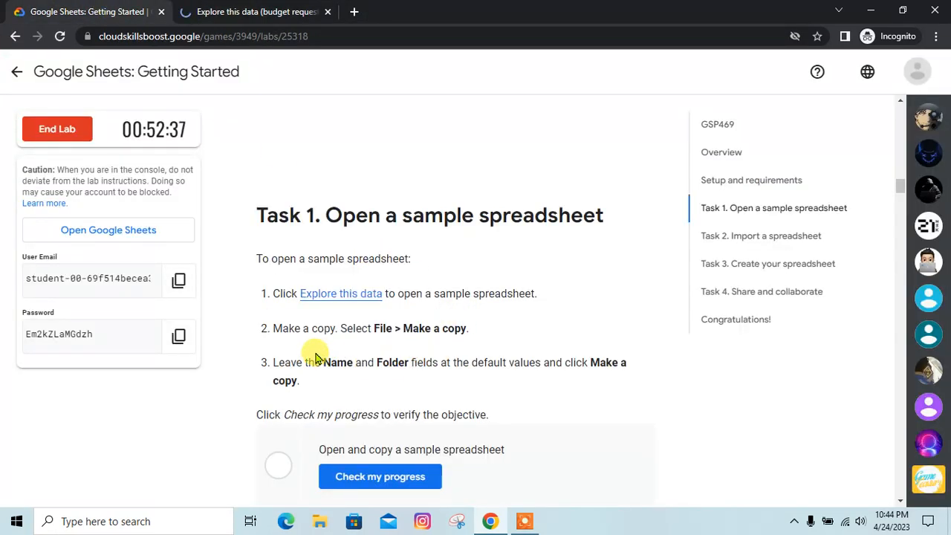
click(265, 9)
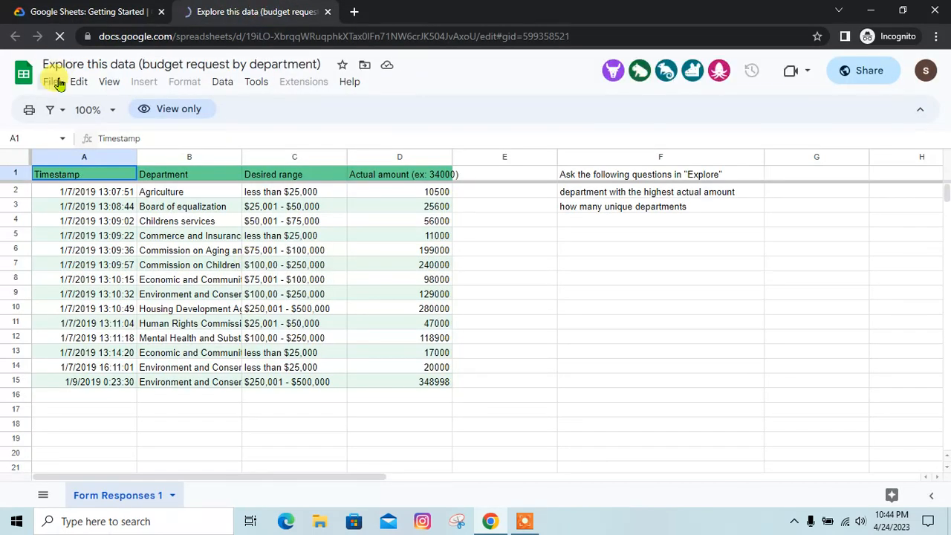
click(57, 83)
mouse_move(52, 85)
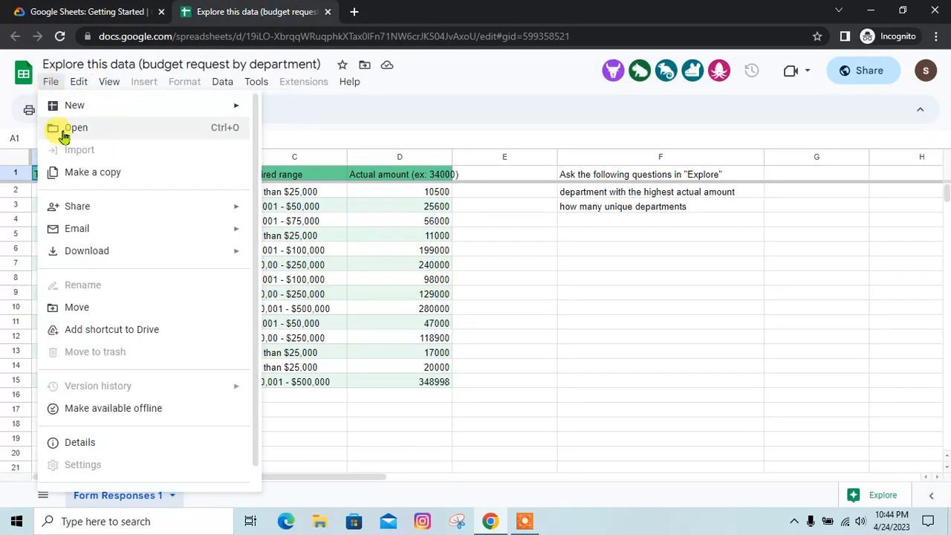
click(97, 177)
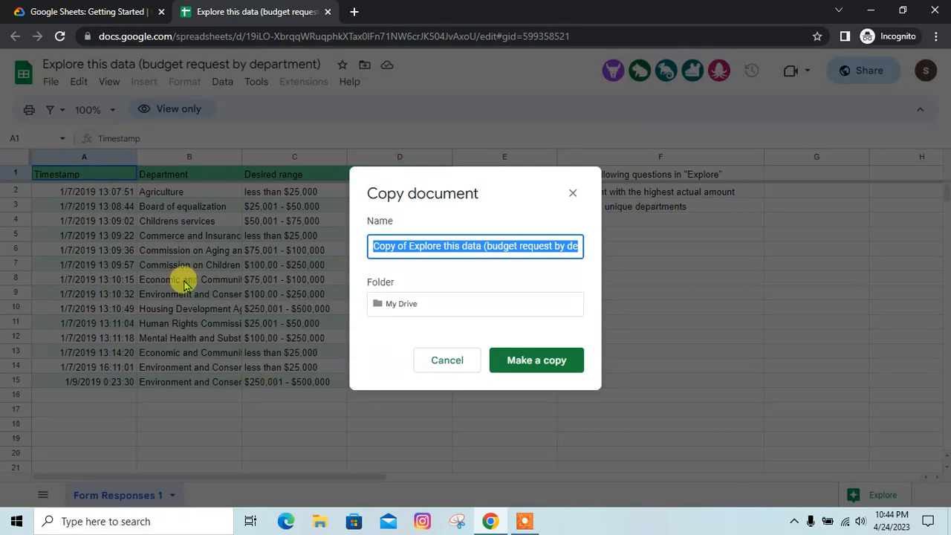
click(95, 11)
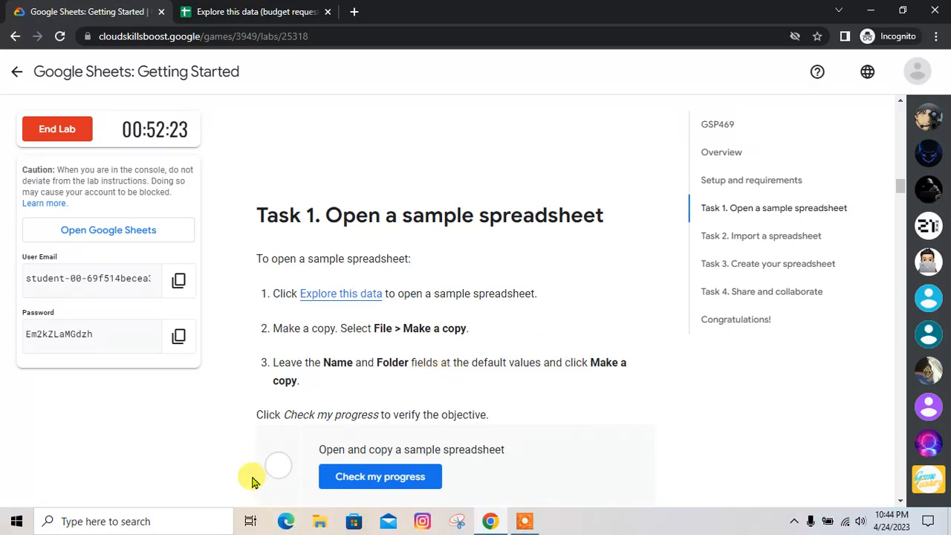
click(263, 11)
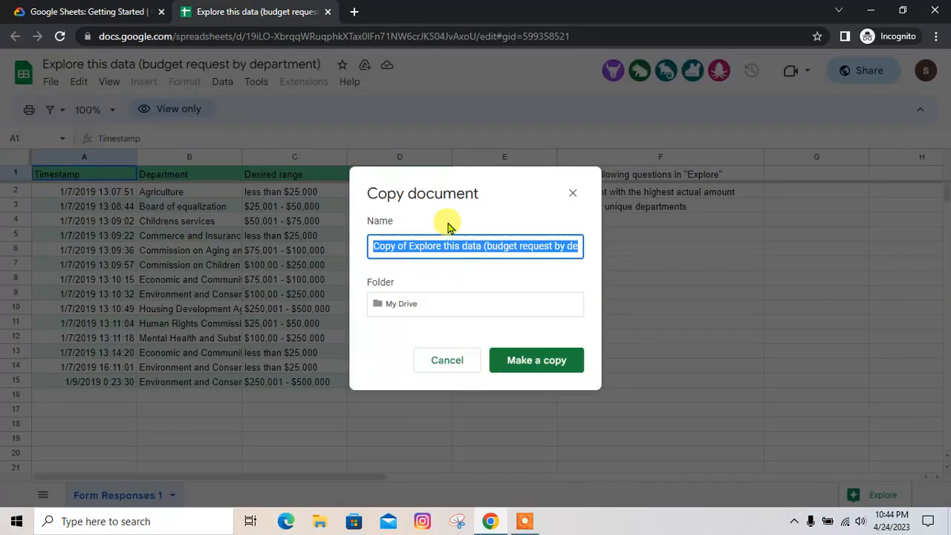
click(540, 367)
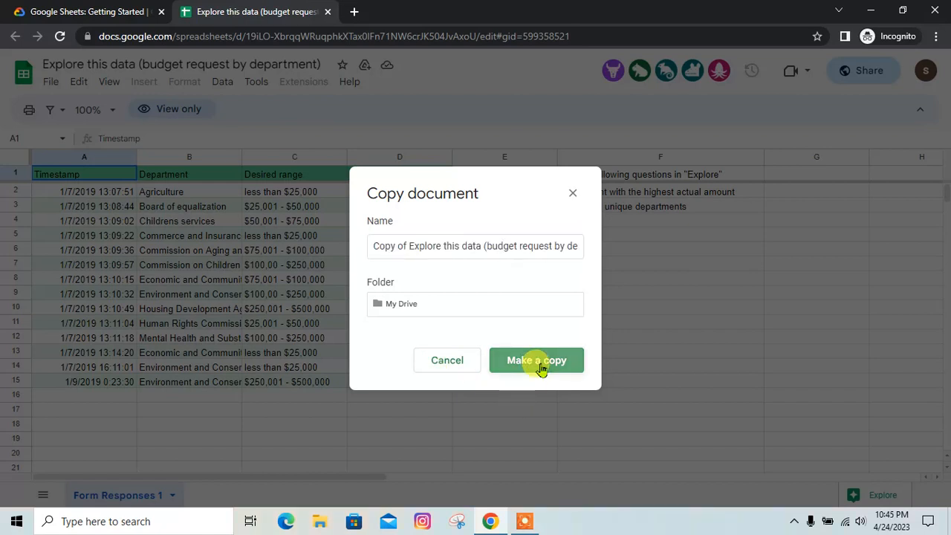
Step: Check the lab progress for the objective Open and copy a sample spreadsheet
click(107, 10)
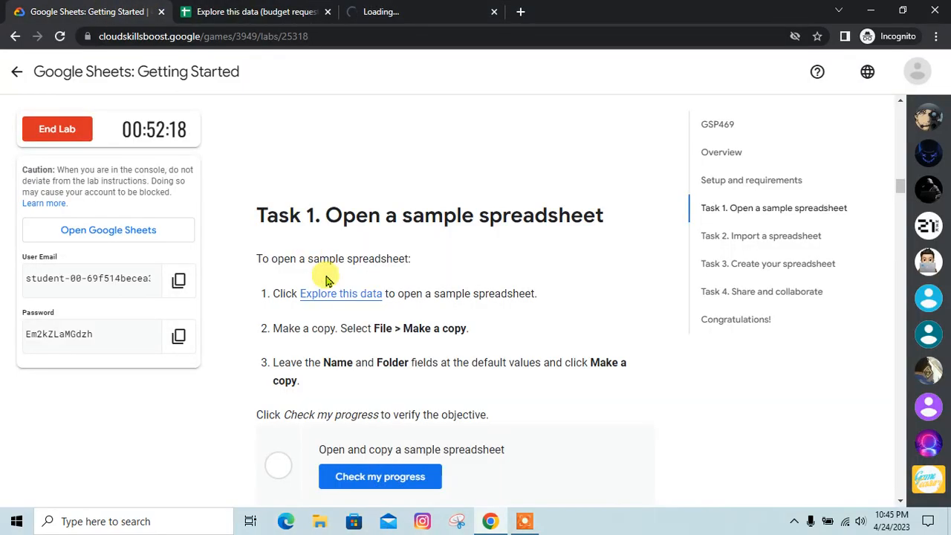
scroll(384, 393, down, 2)
click(399, 11)
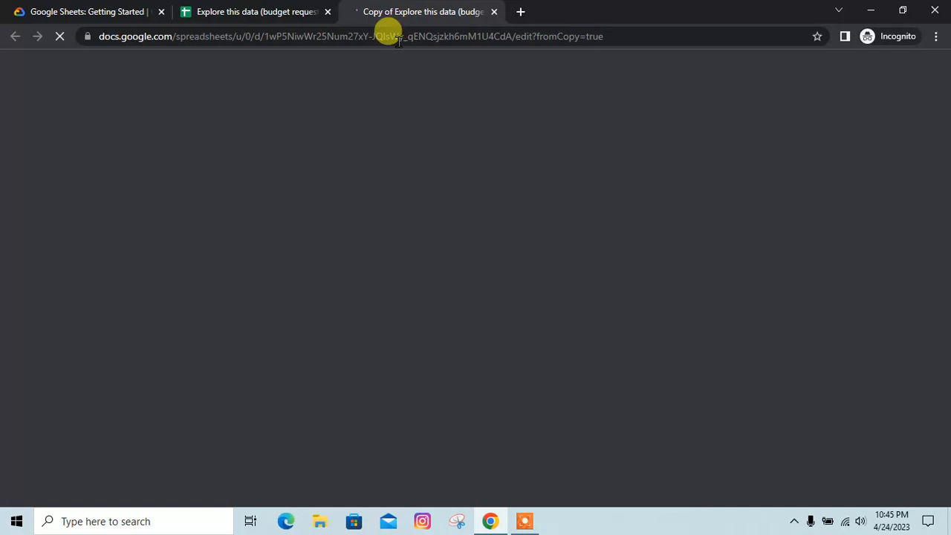
click(82, 12)
click(375, 334)
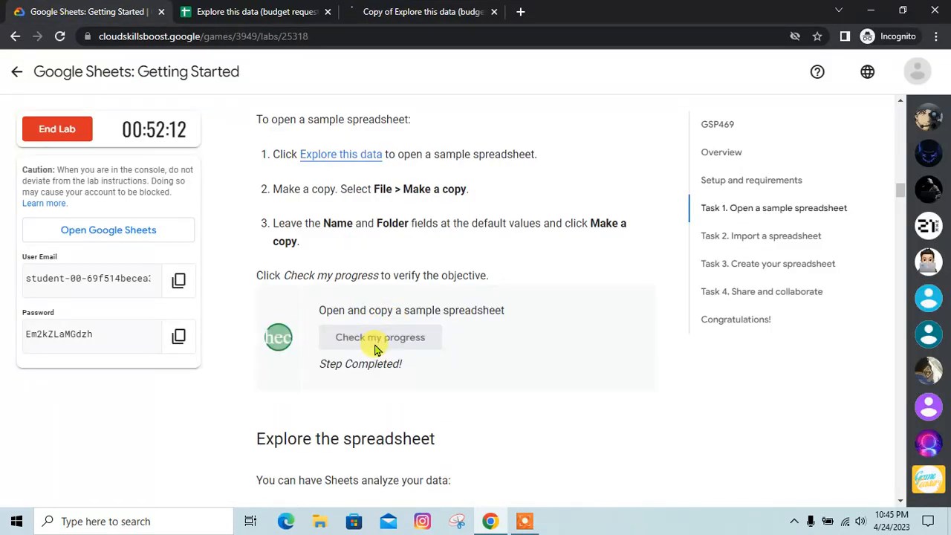
scroll(375, 341, down, 4)
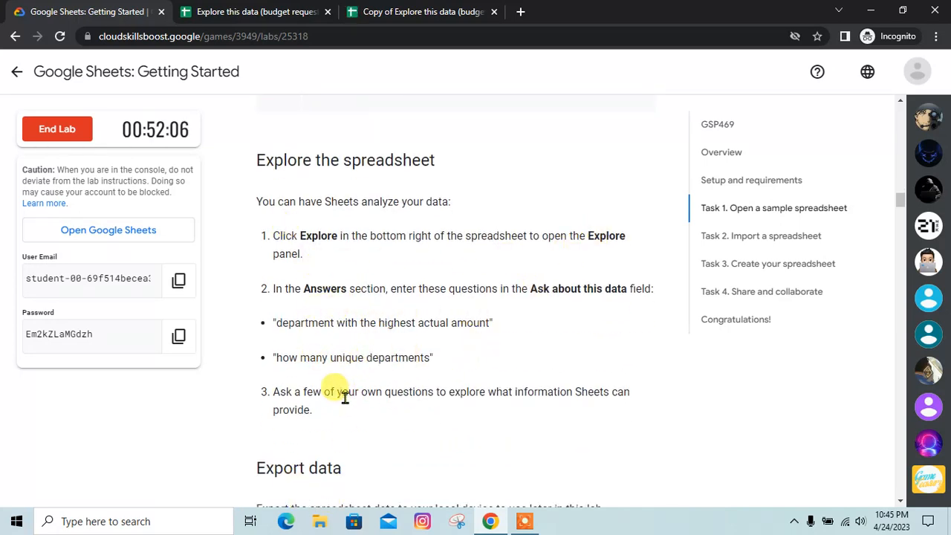
Step: Download the copied budget request spreadsheet as a Comma Separated Values (.csv) file
scroll(346, 395, down, 4)
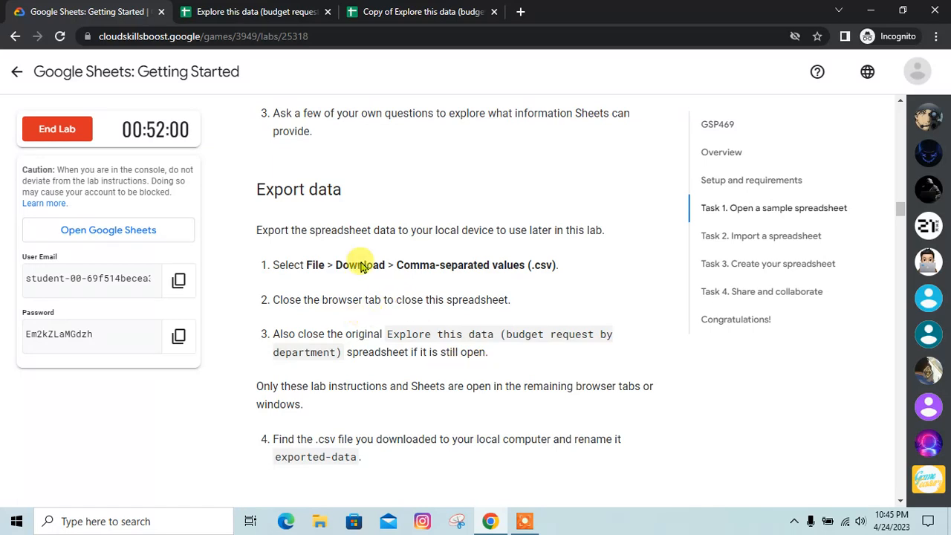
click(409, 11)
click(51, 81)
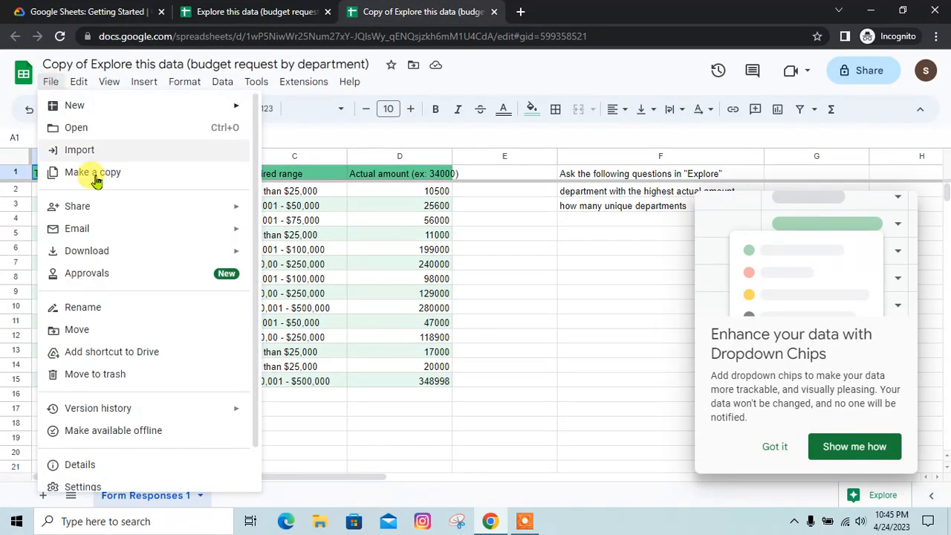
mouse_move(128, 259)
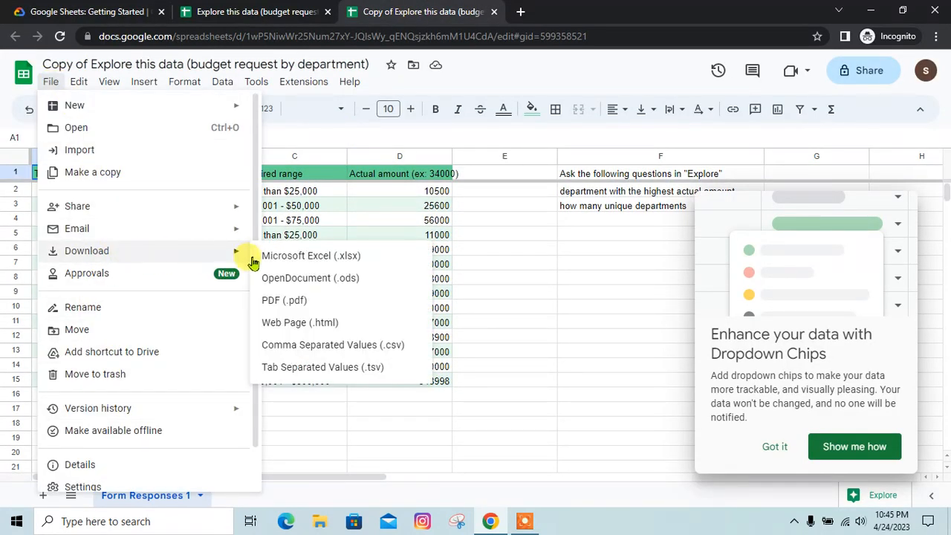
click(349, 340)
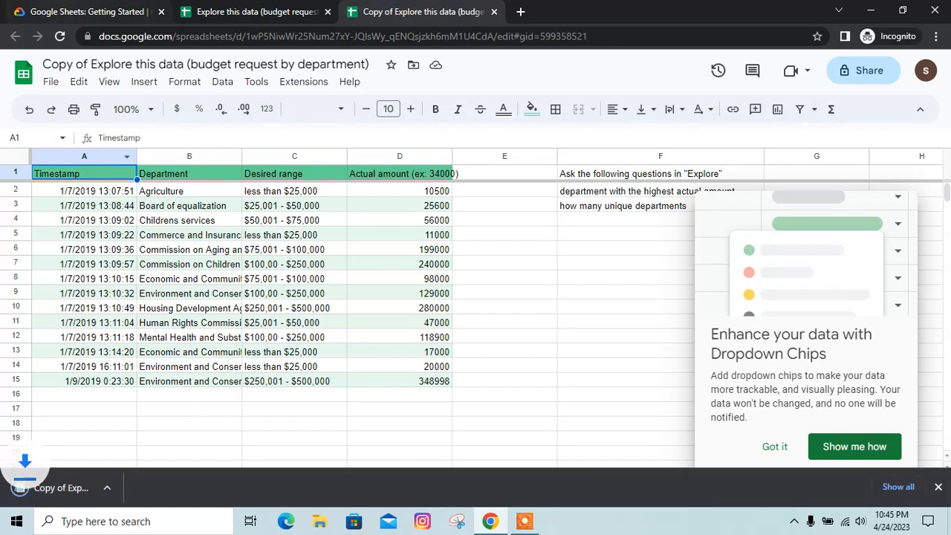
Step: Close the browser tabs of both the copied and the original Explore this data spreadsheets, following the lab's export instructions
click(104, 12)
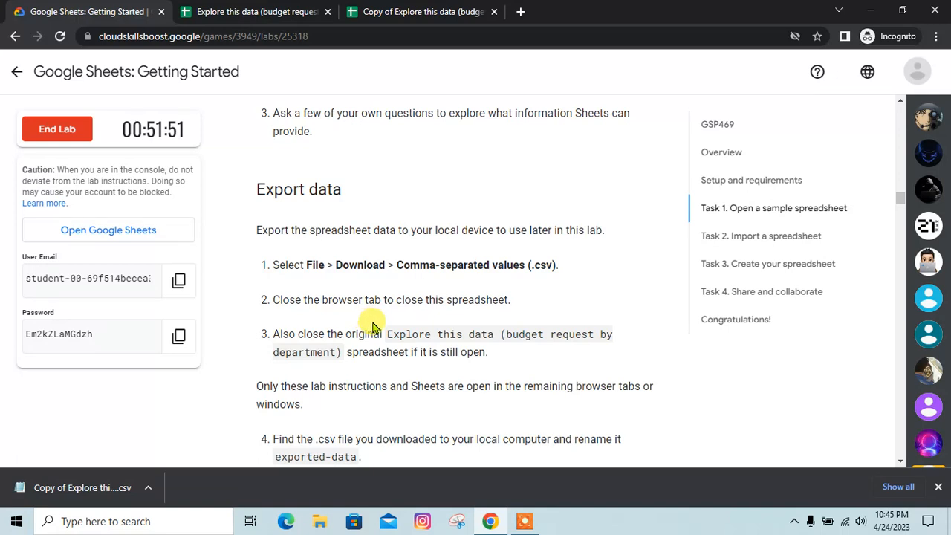
click(409, 18)
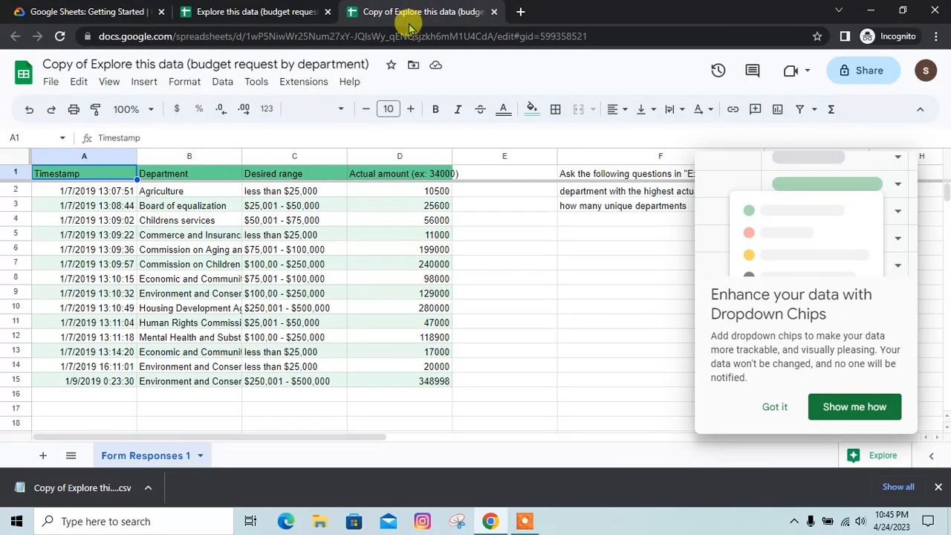
key(ctrl+w)
click(133, 11)
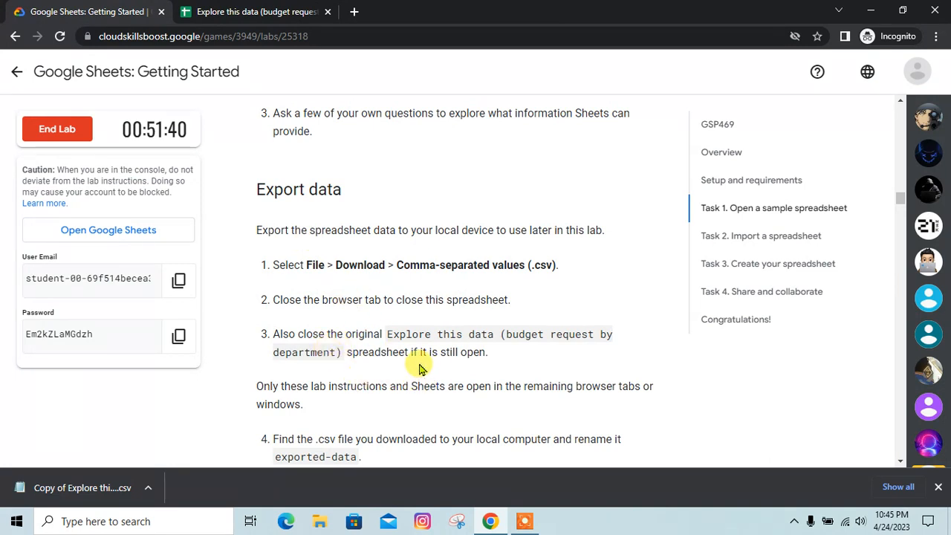
click(256, 12)
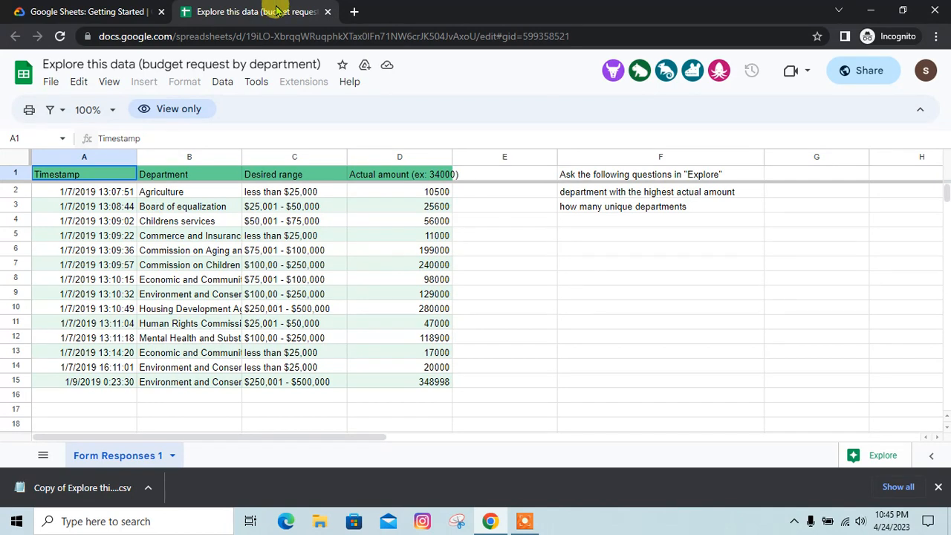
key(ctrl+w)
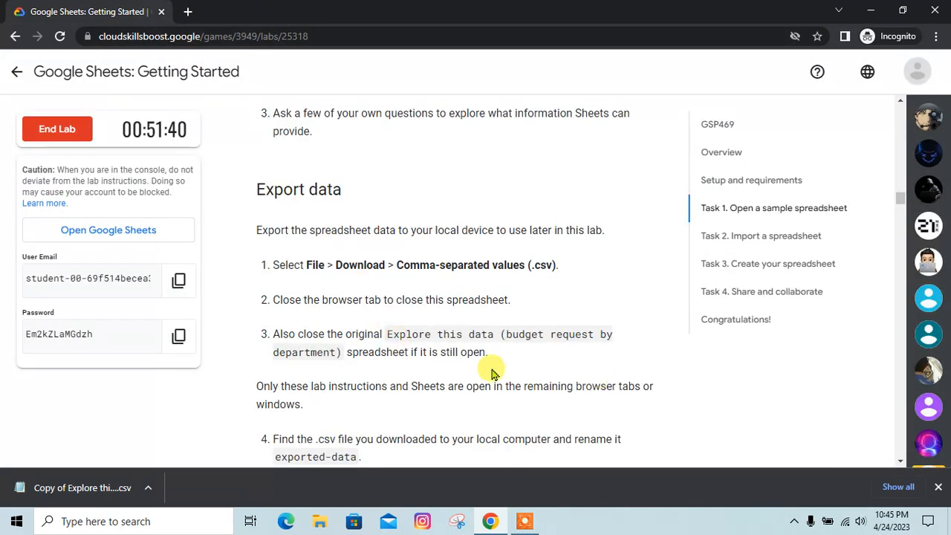
Step: Copy the name exported-data from the lab instructions and rename the downloaded CSV file in the Downloads folder to exported-data.csv
scroll(422, 401, down, 2)
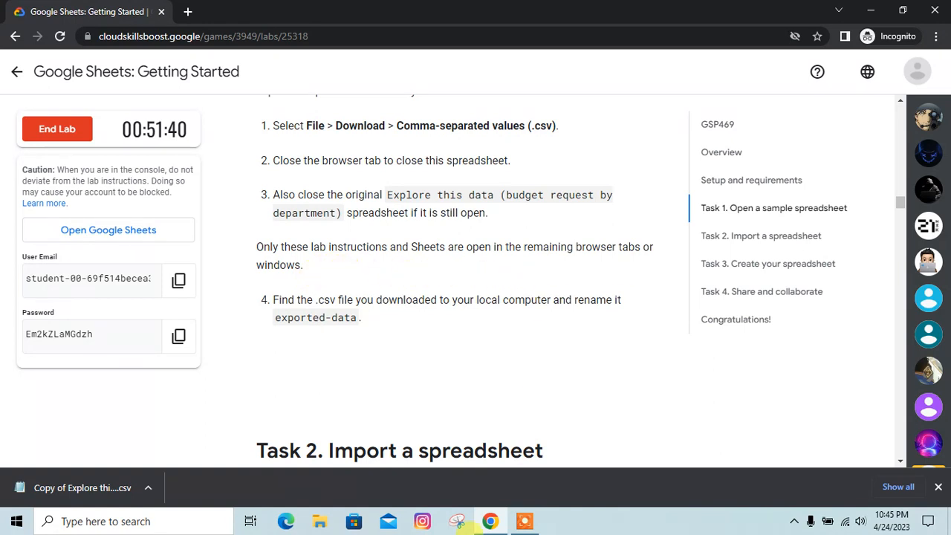
scroll(379, 392, down, 1)
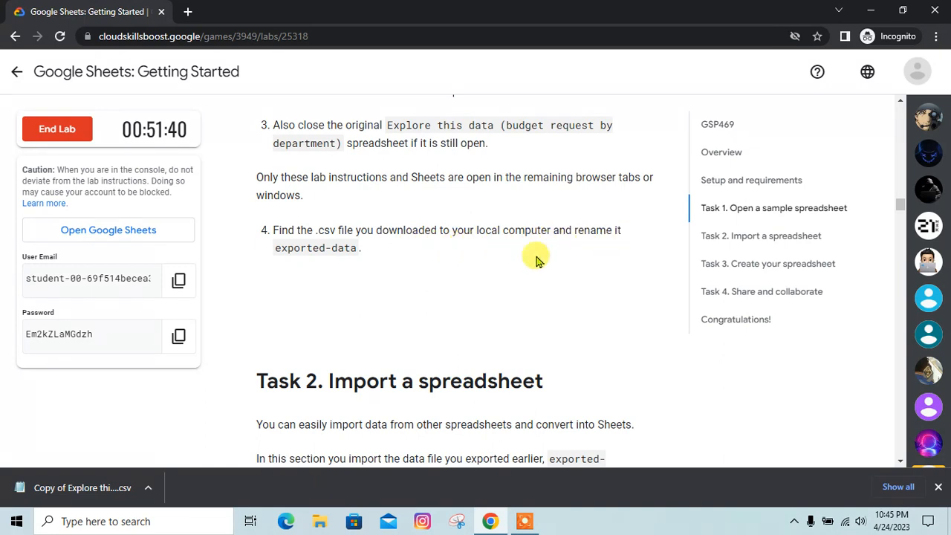
drag(277, 247, 351, 250)
key(ctrl+c)
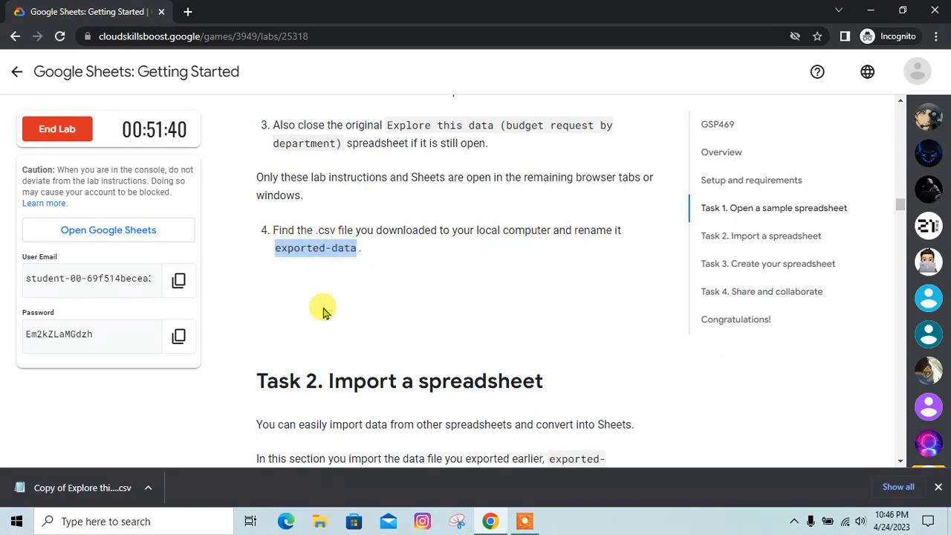
click(147, 487)
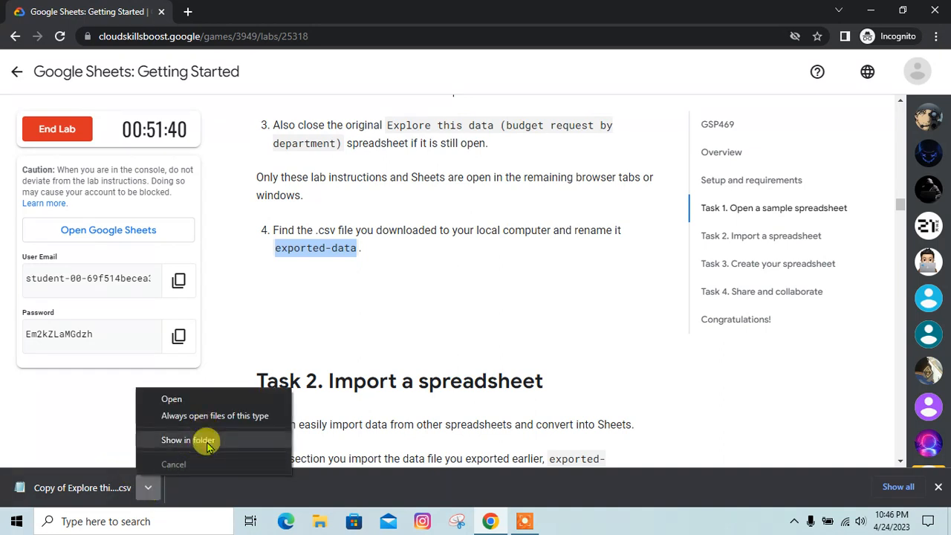
click(207, 445)
key(F2)
key(ctrl+v)
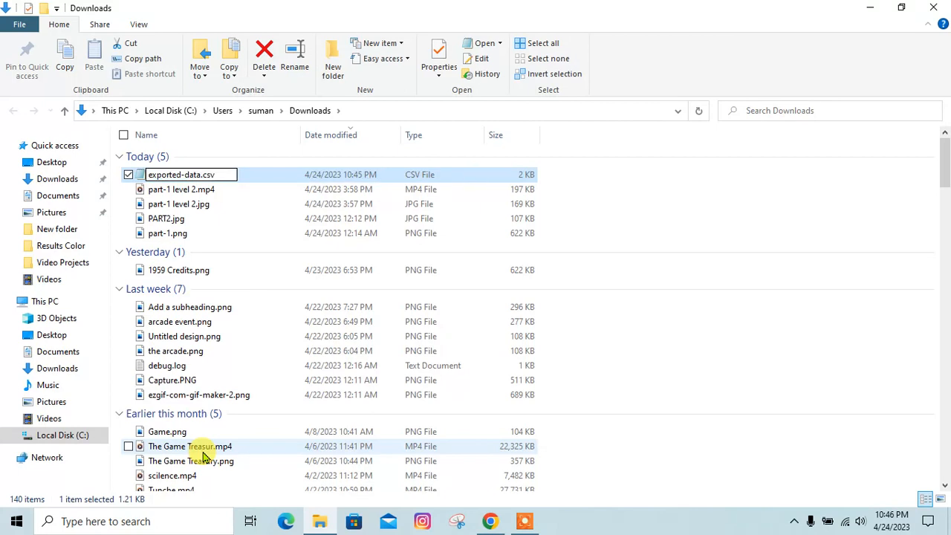
key(Return)
Step: Return to the lab page in Chrome and open Google Drive in a new tab from the Task 2 instructions
key(alt+Tab)
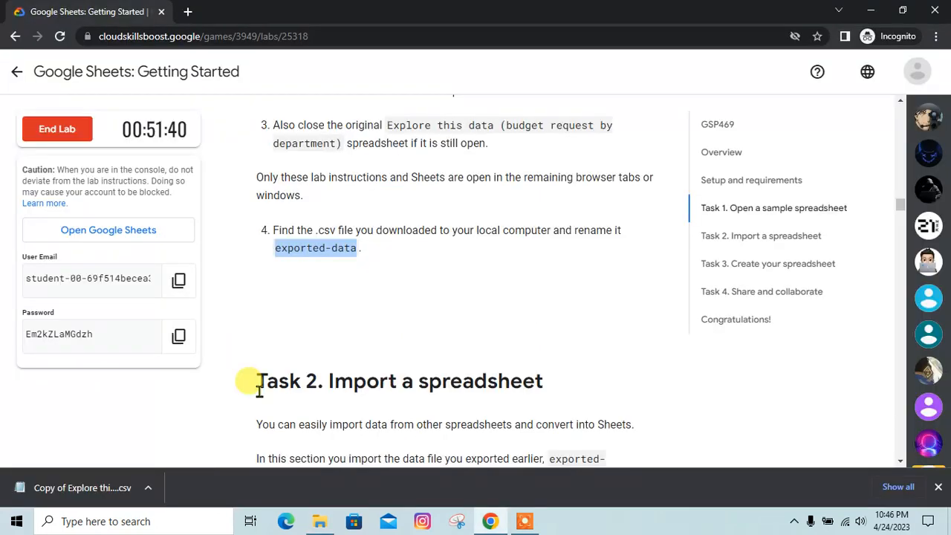
scroll(365, 336, down, 3)
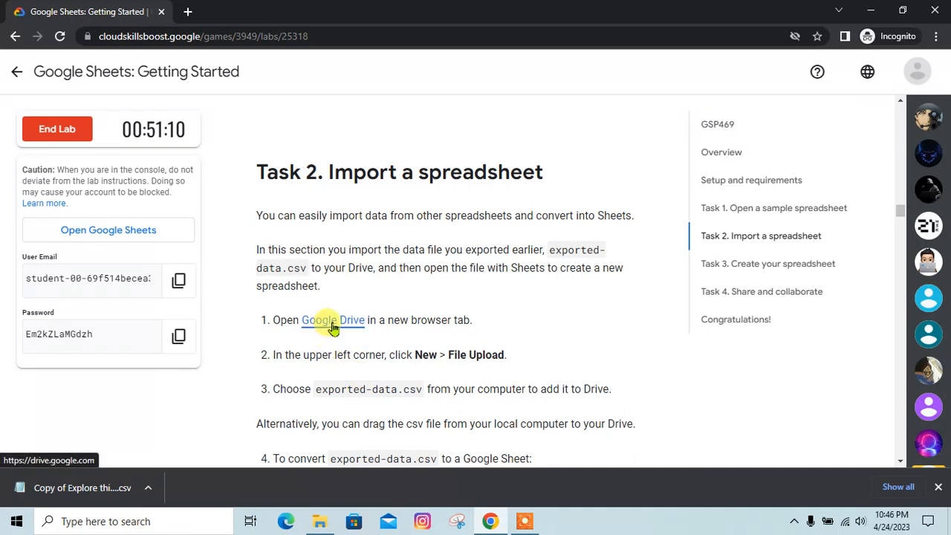
click(332, 326)
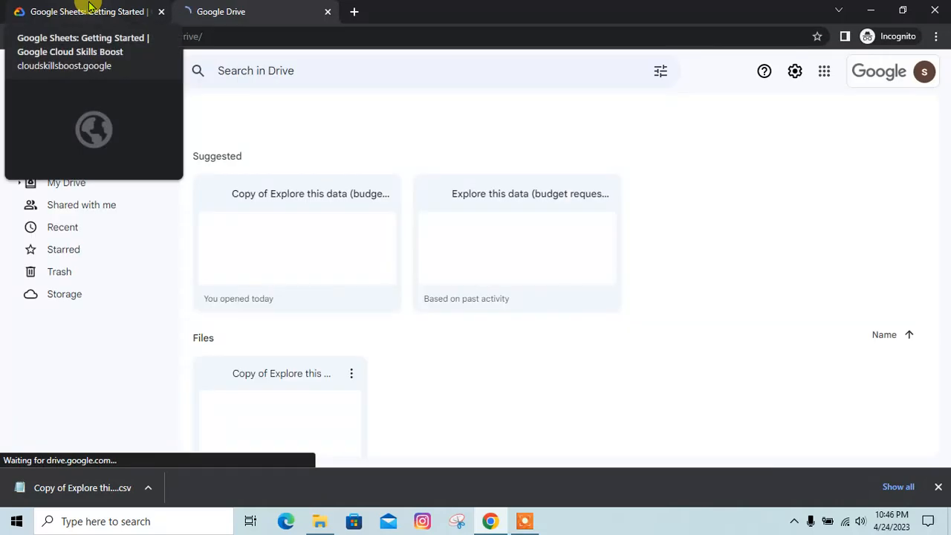
click(89, 6)
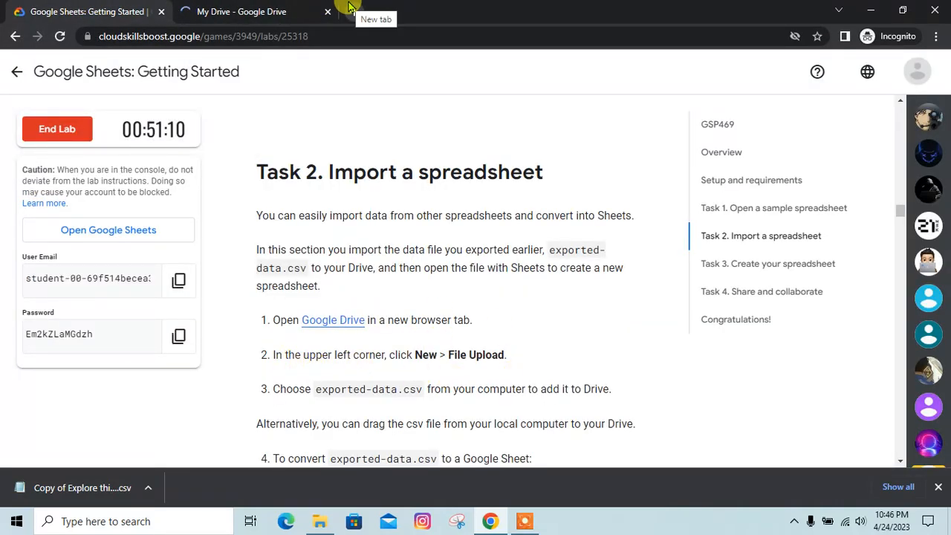
click(252, 9)
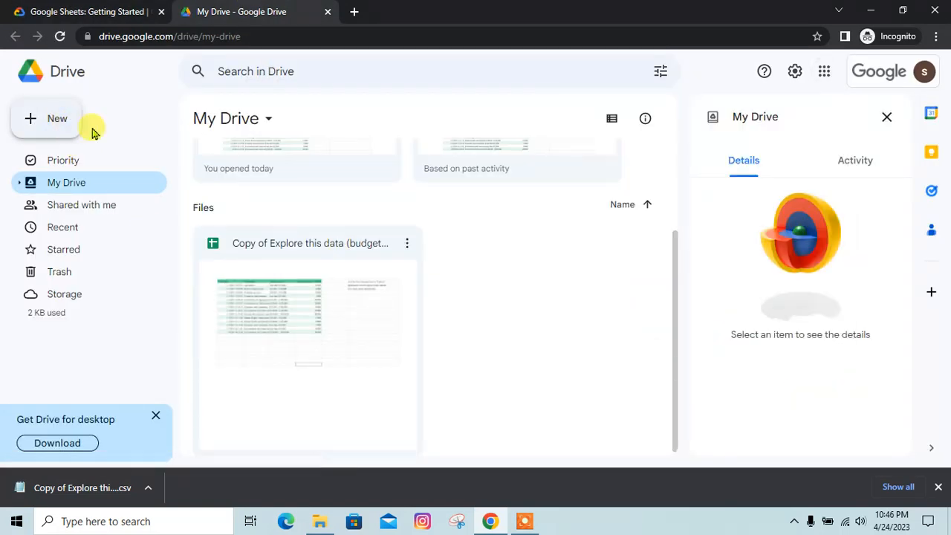
Step: Upload exported-data.csv from the Downloads folder to My Drive
click(60, 117)
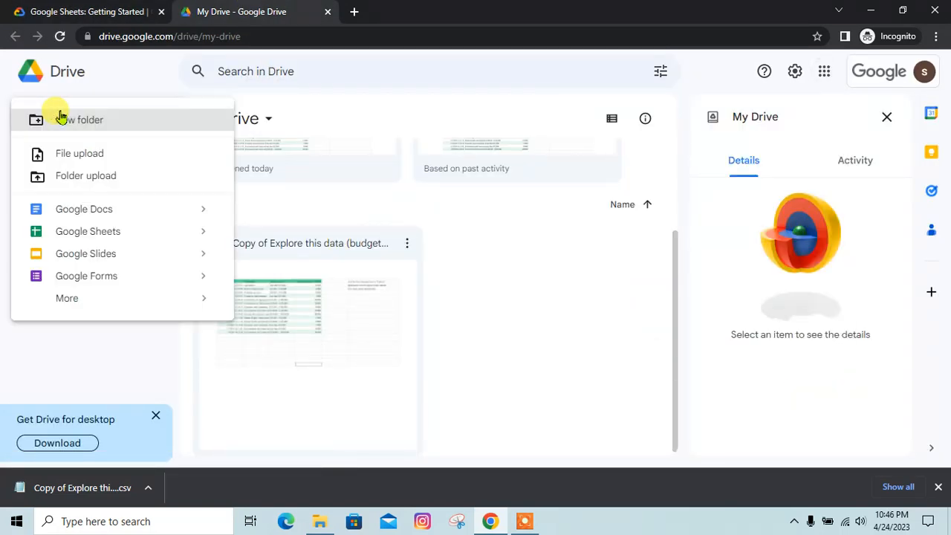
click(123, 153)
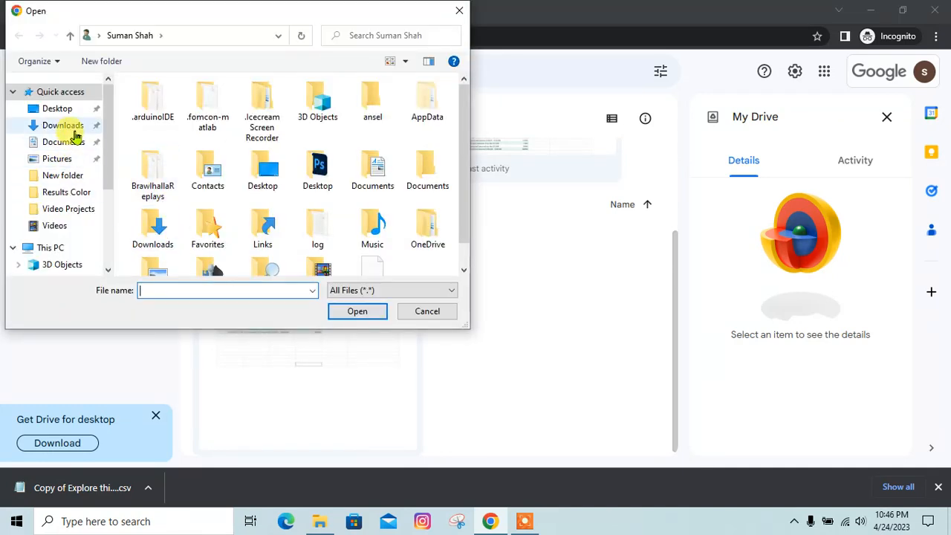
click(63, 125)
click(186, 122)
click(336, 316)
Step: Read the remaining Task 2 instructions and check the lab progress for Import and convert old spreadsheets to Sheets
click(89, 11)
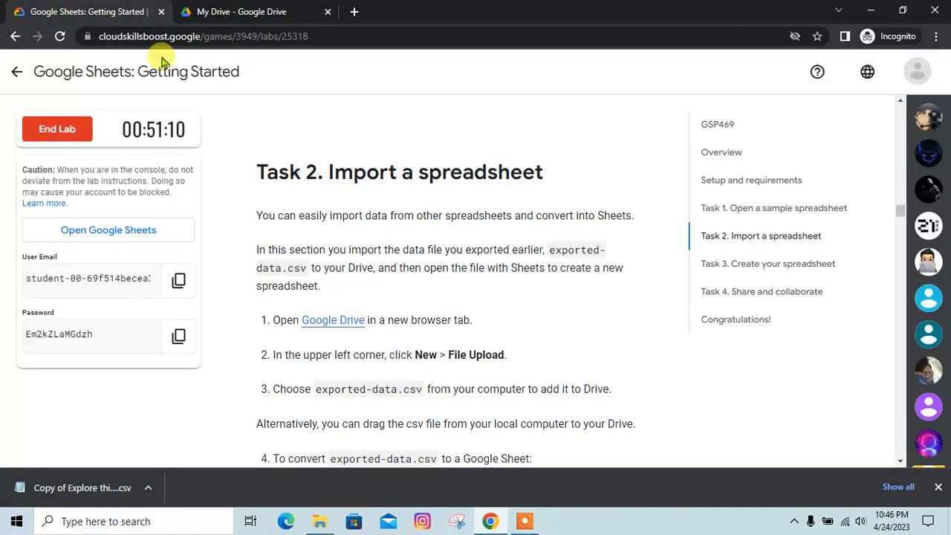
scroll(420, 379, down, 1)
scroll(421, 338, down, 1)
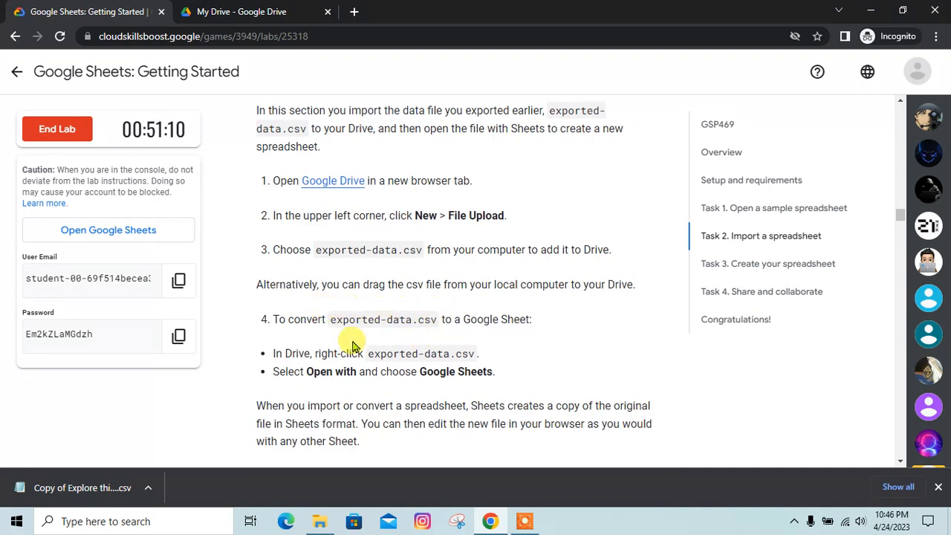
scroll(427, 337, down, 1)
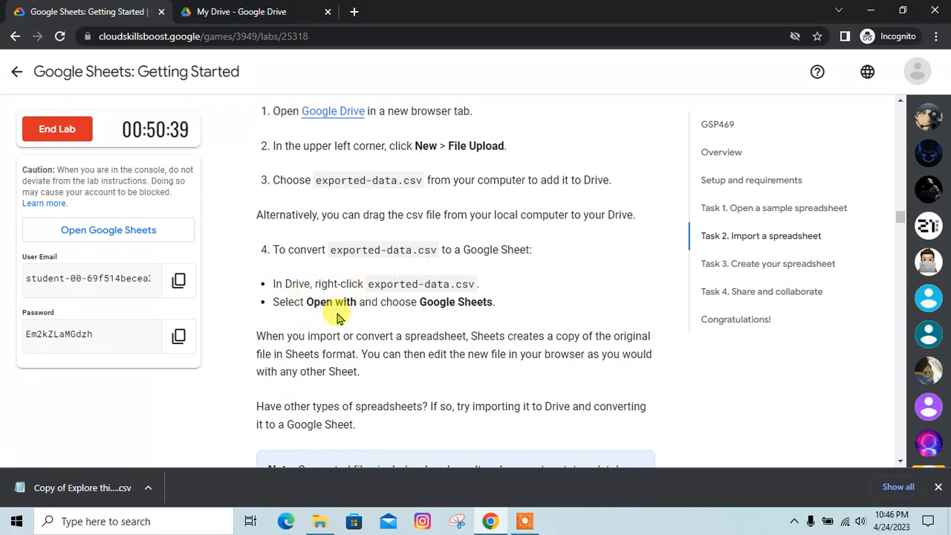
scroll(481, 305, down, 4)
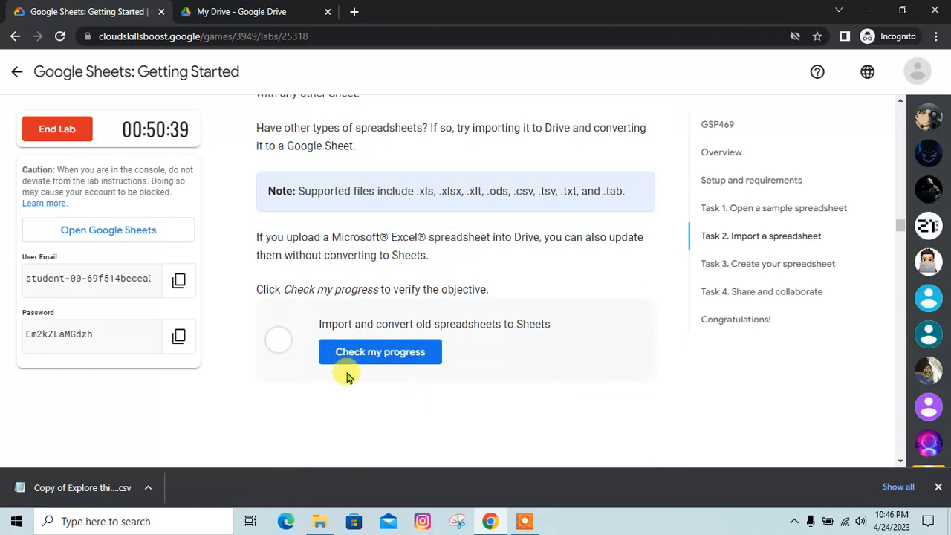
click(383, 361)
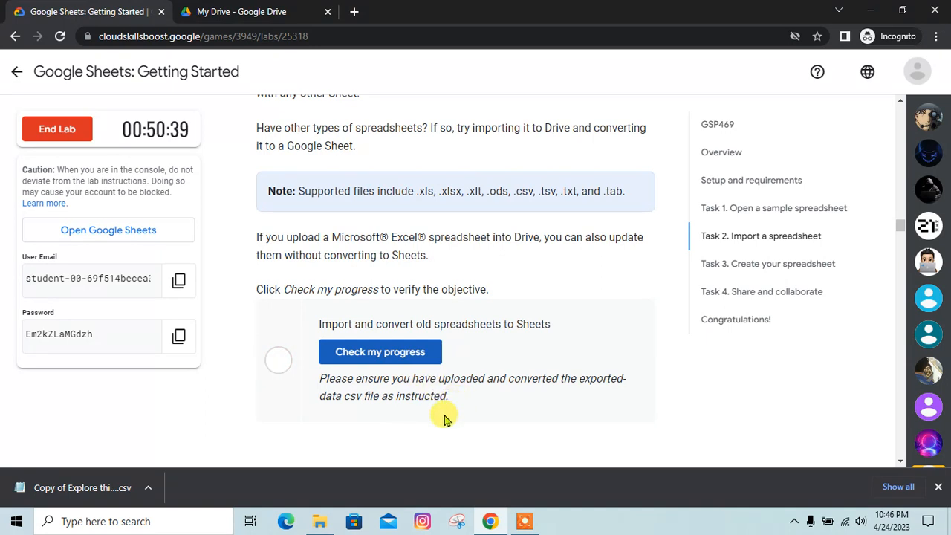
Step: Close the details pane in Google Drive, then recheck the Task 2 objective's progress on the lab page
click(293, 10)
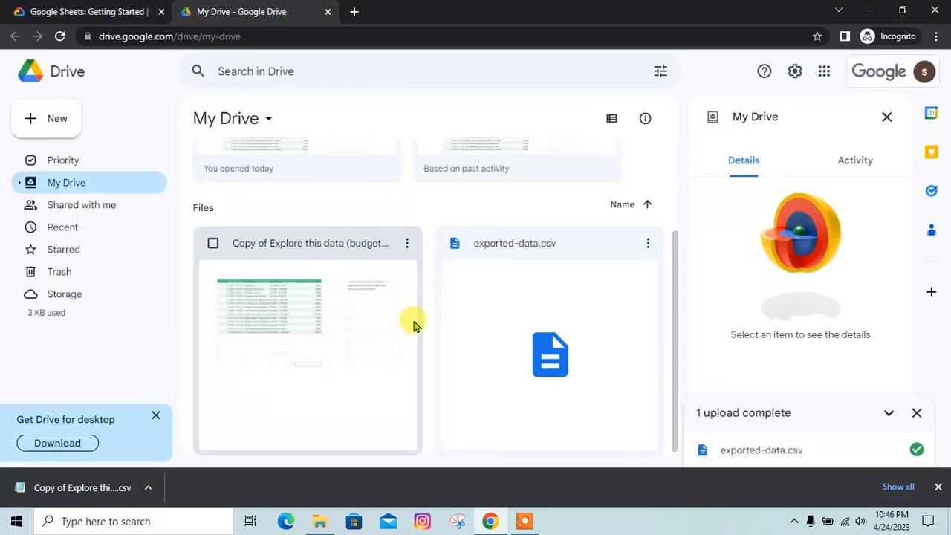
click(886, 117)
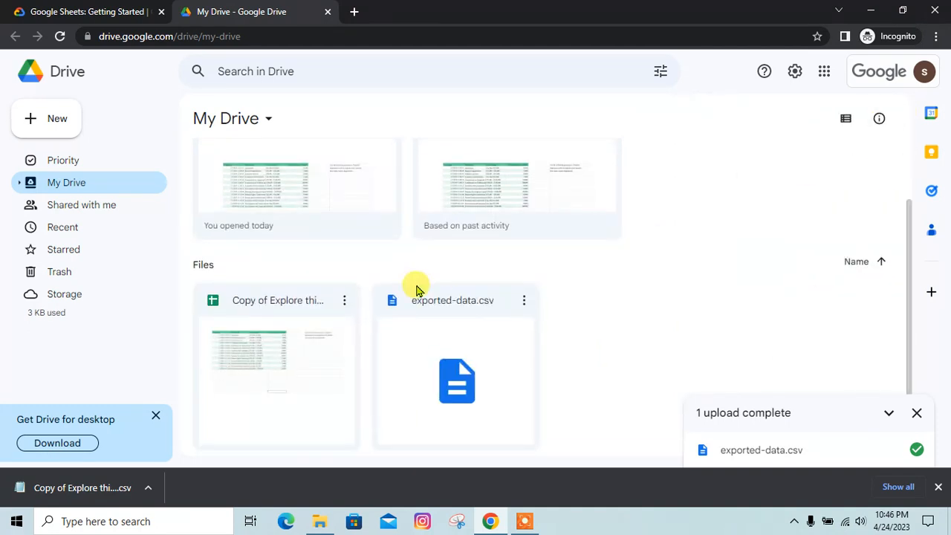
click(67, 11)
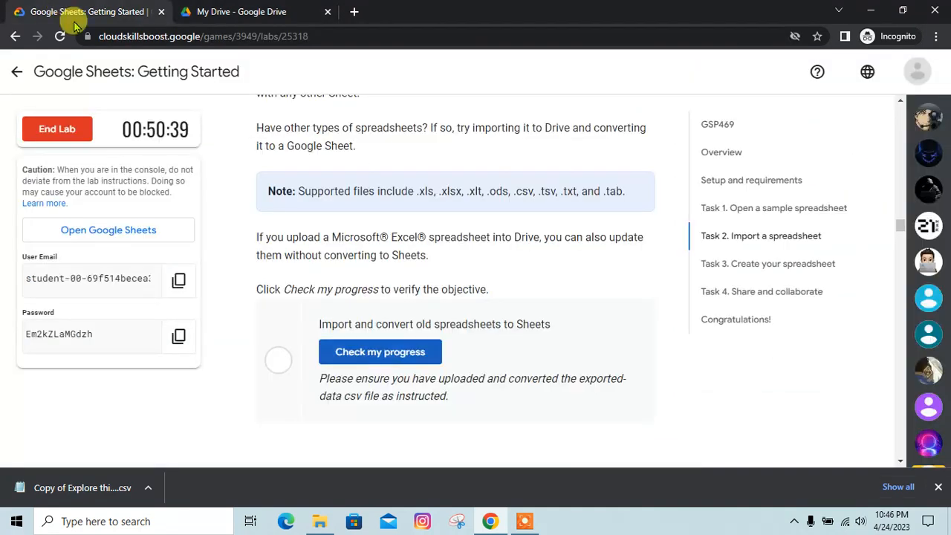
click(384, 362)
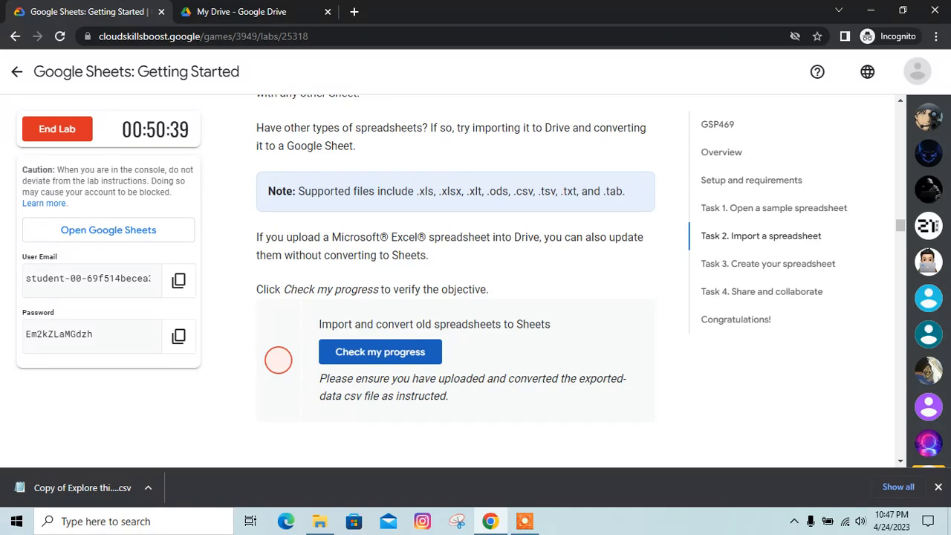
Step: Review the Task 2 conversion instructions and open exported-data.csv from My Drive with Google Sheets to convert it
scroll(534, 356, up, 5)
scroll(533, 356, up, 1)
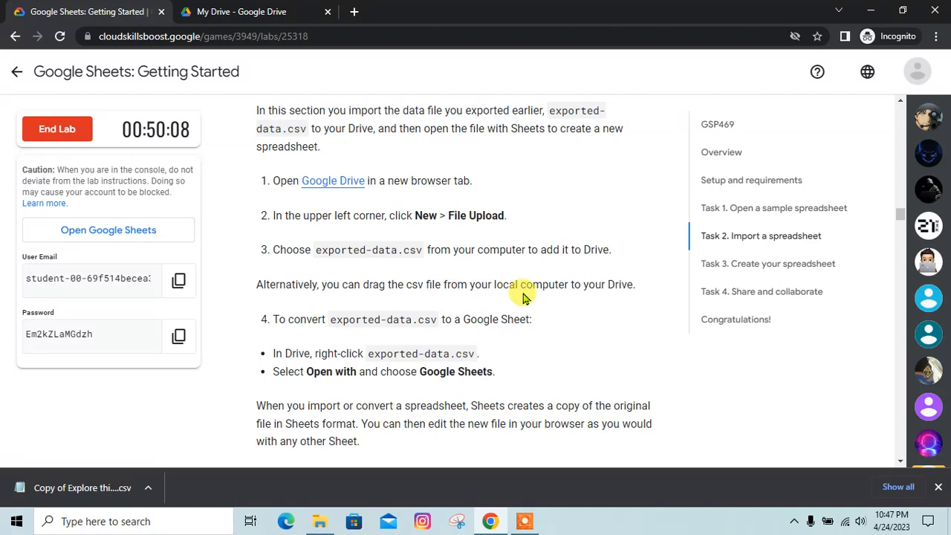
scroll(469, 321, down, 1)
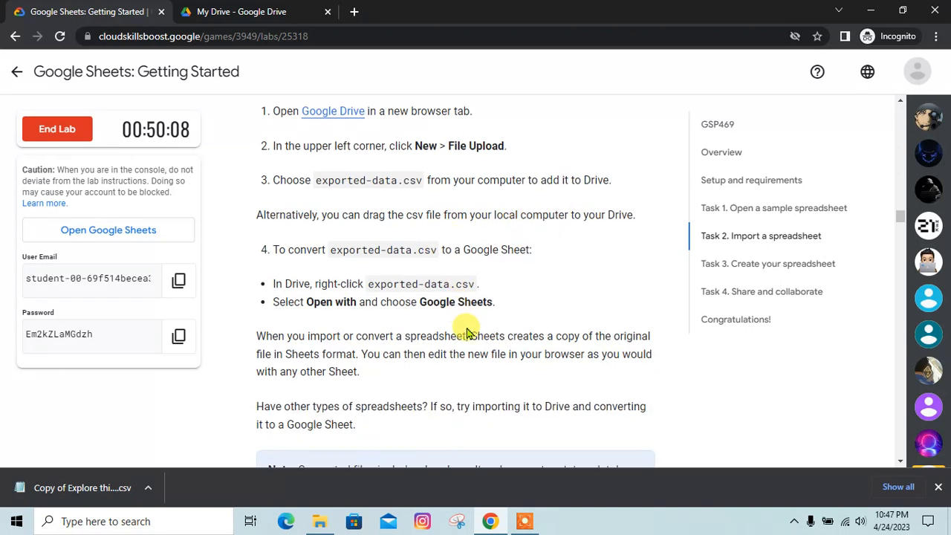
click(284, 10)
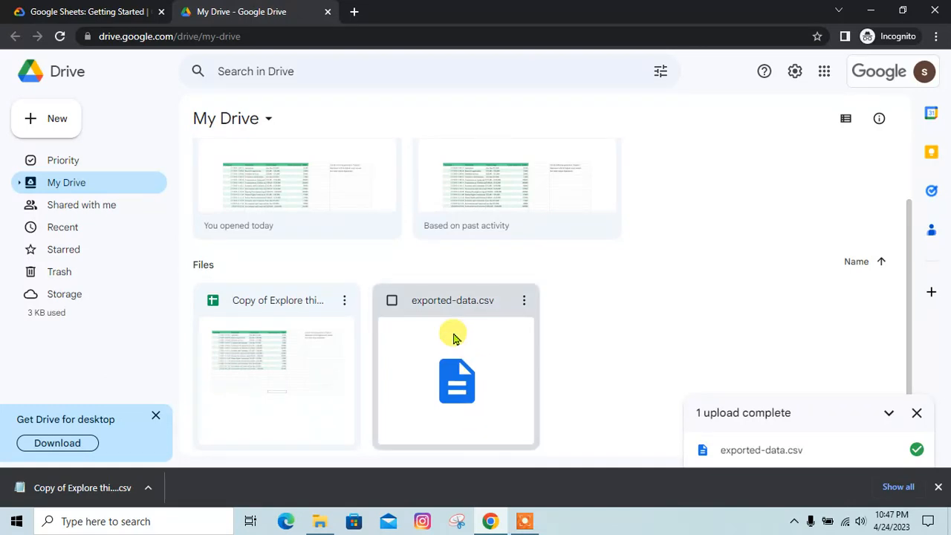
right_click(454, 337)
mouse_move(579, 126)
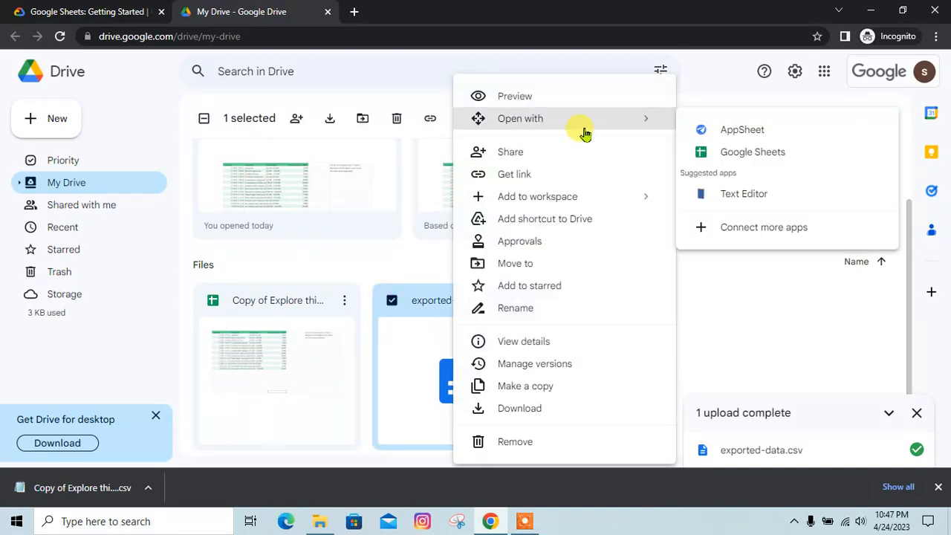
click(756, 151)
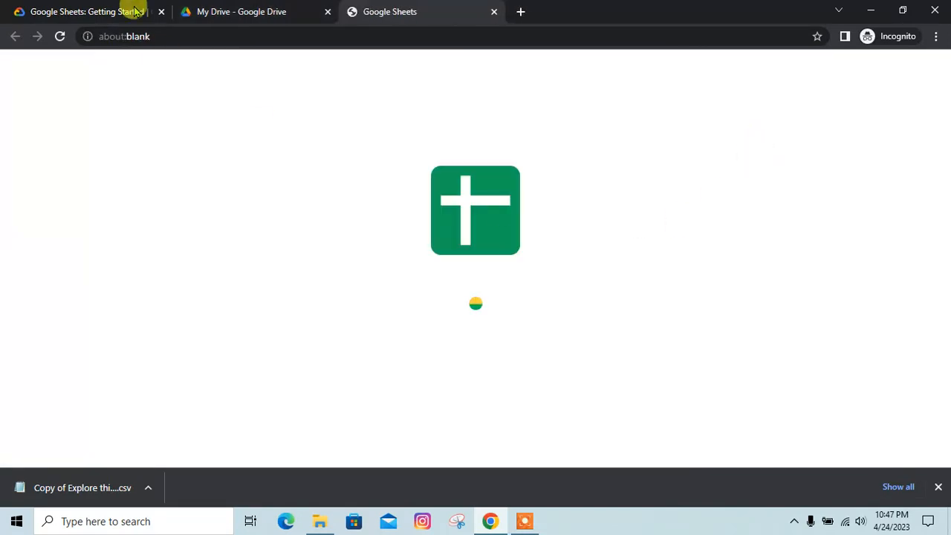
Step: Return to the lab page and check the progress of the Import and convert old spreadsheets to Sheets objective
click(98, 9)
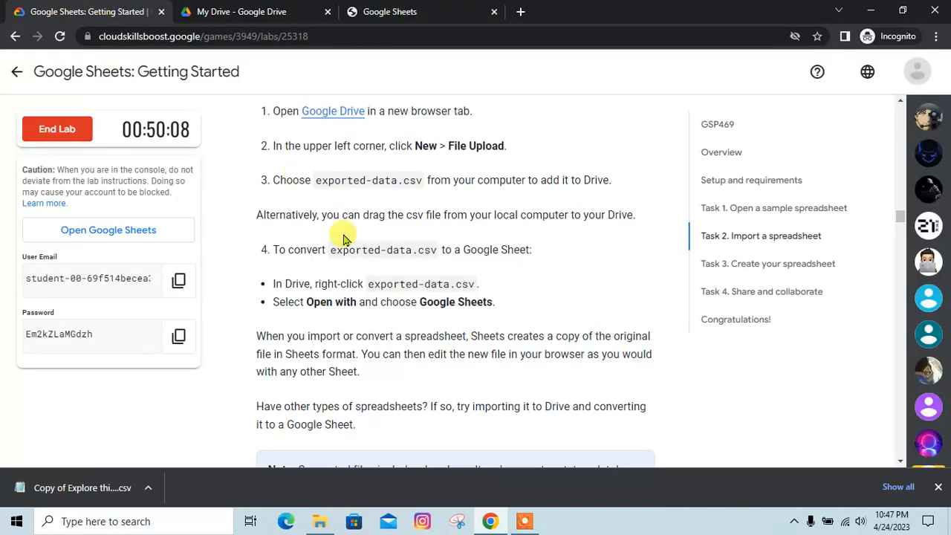
click(427, 9)
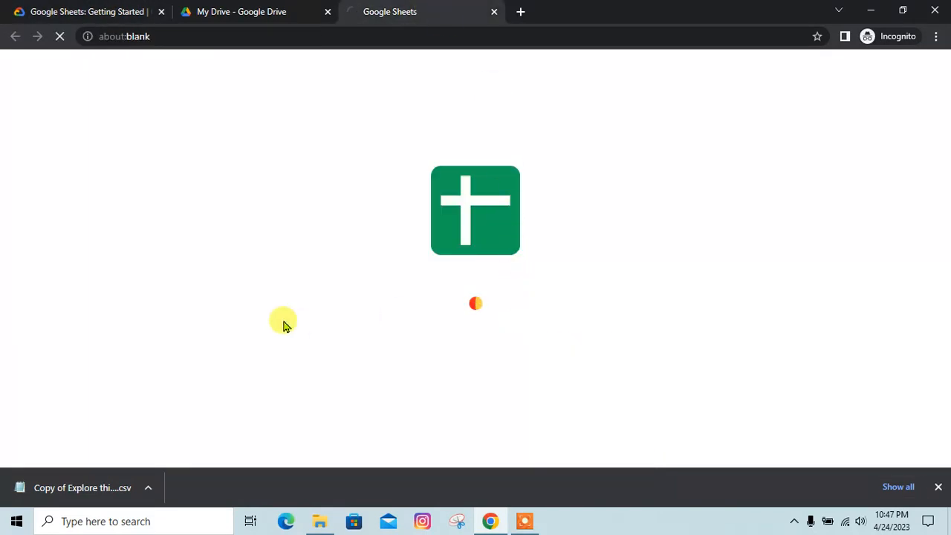
click(97, 9)
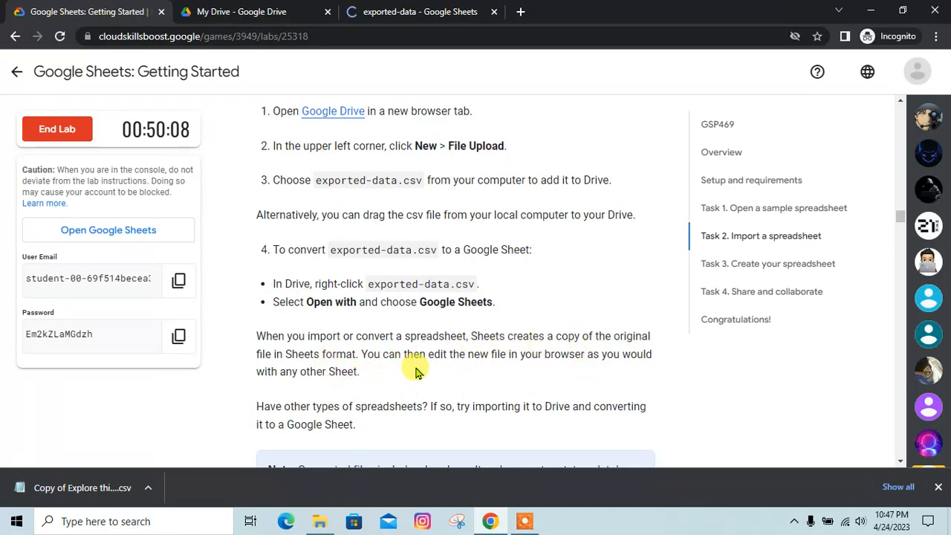
scroll(411, 364, down, 2)
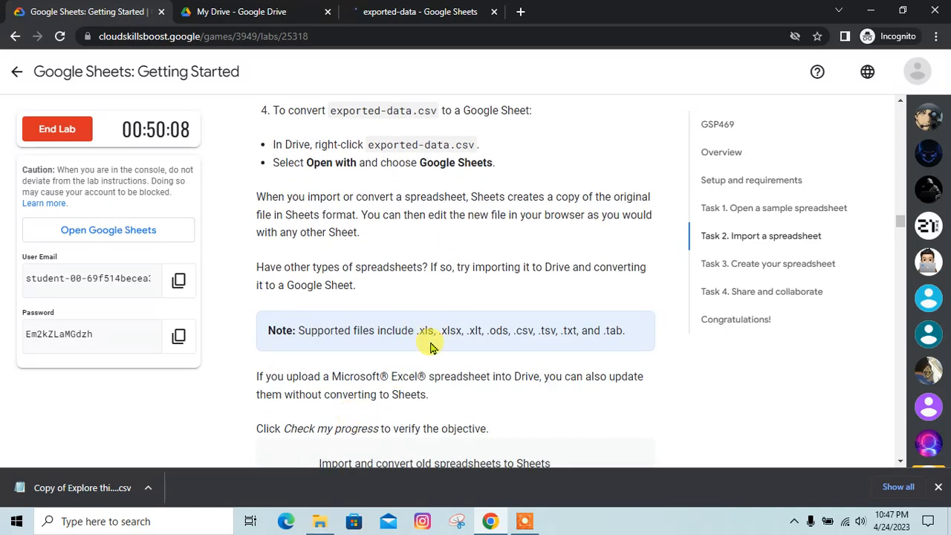
scroll(430, 347, down, 1)
scroll(408, 373, down, 1)
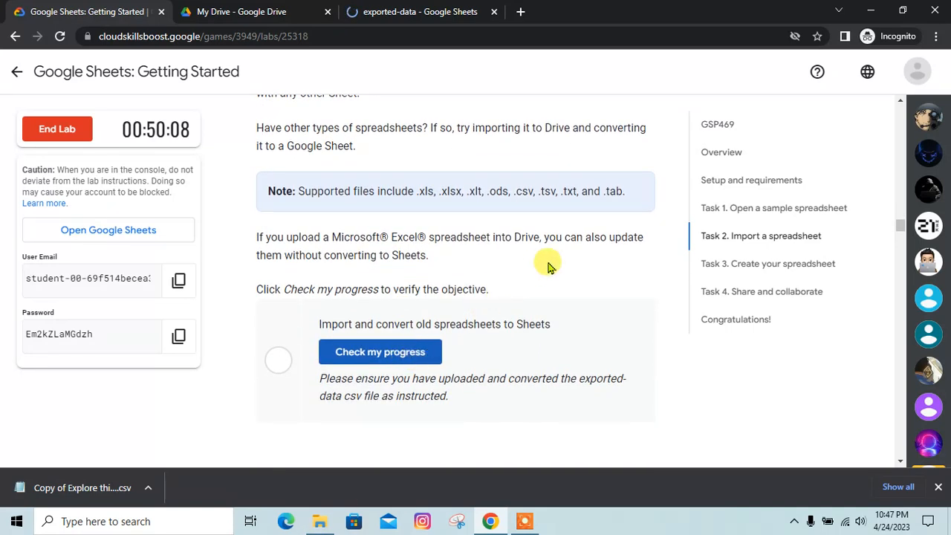
click(430, 355)
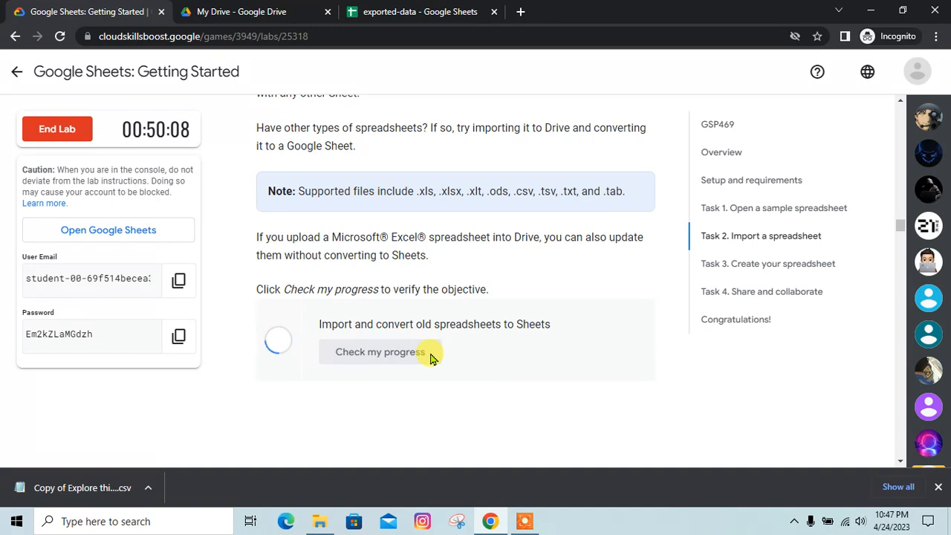
Step: Read the start of the Task 3 instructions and close the exported-data spreadsheet
scroll(422, 265, down, 3)
scroll(401, 270, down, 2)
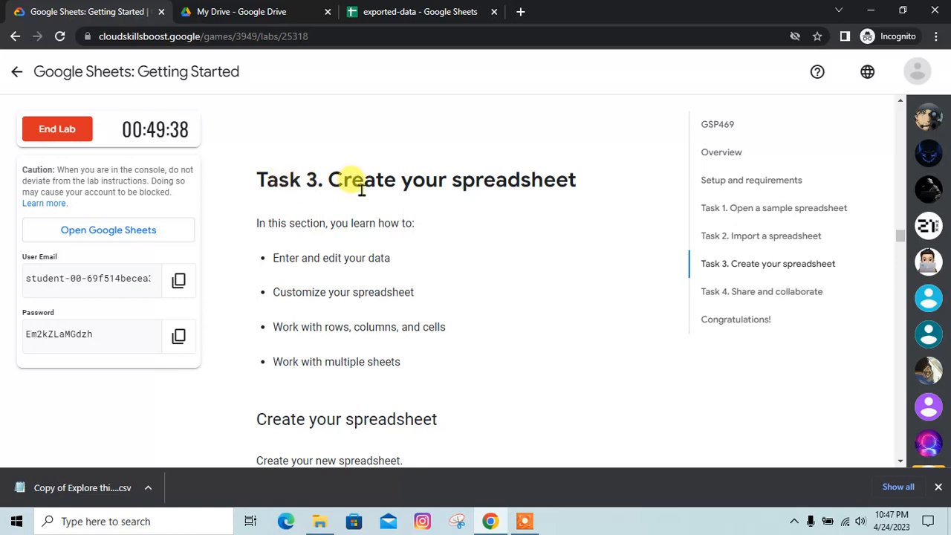
scroll(439, 200, down, 1)
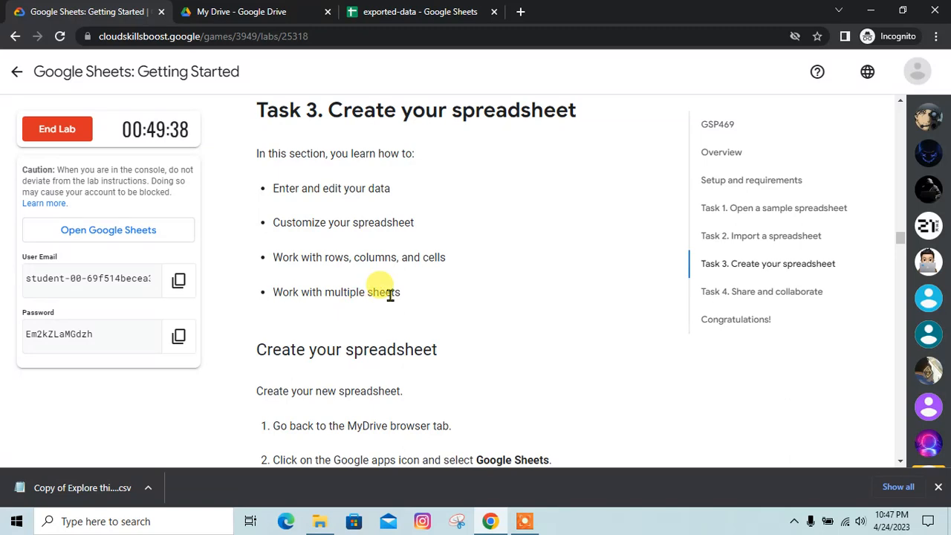
scroll(388, 297, down, 3)
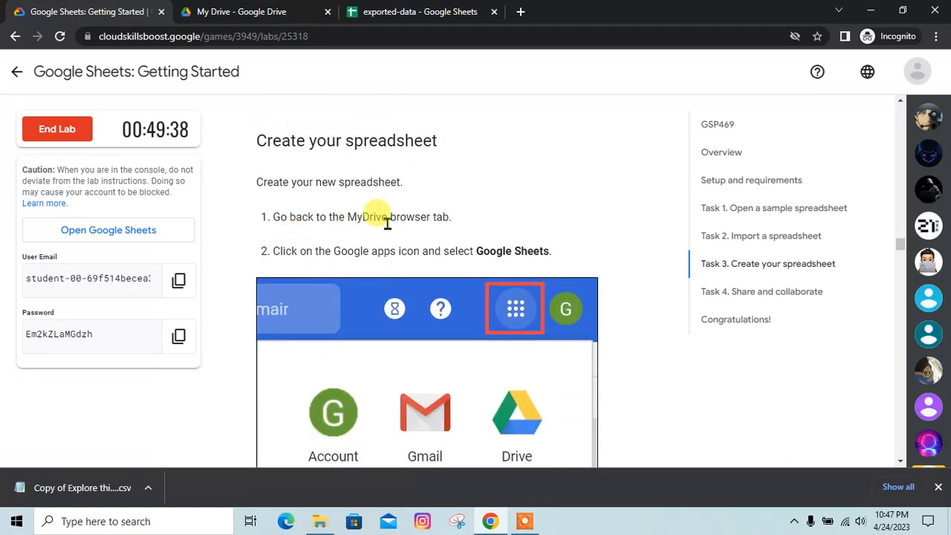
click(242, 11)
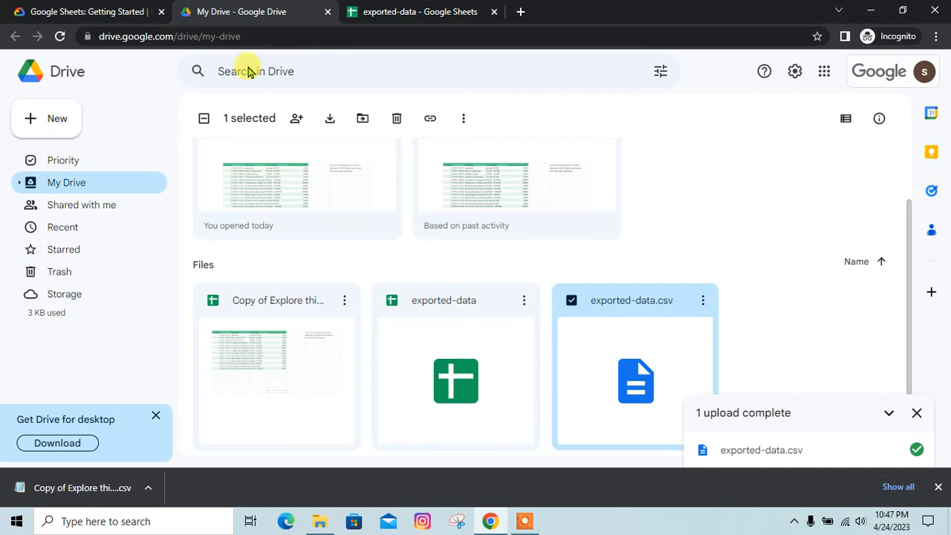
click(149, 9)
click(401, 11)
key(ctrl+w)
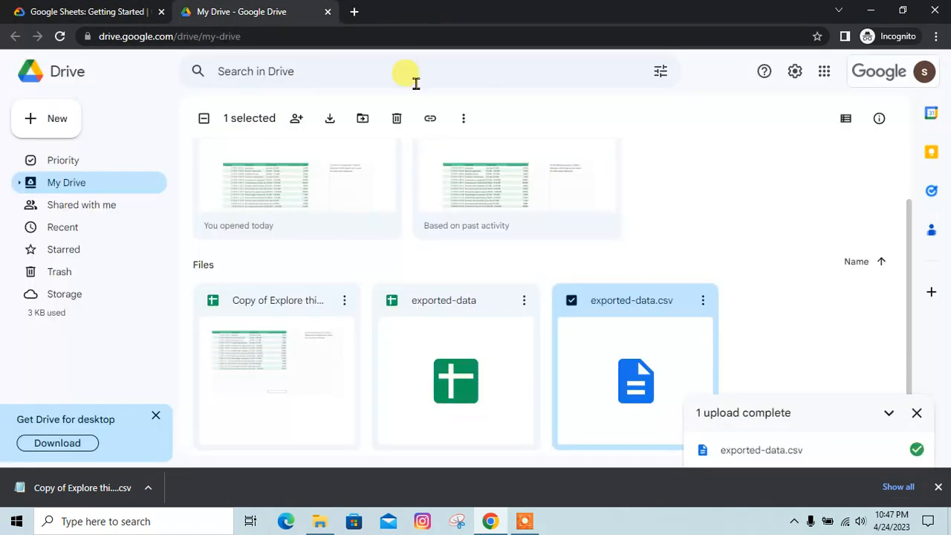
Step: Recheck the Create your spreadsheet instructions and open Google Sheets from the Google apps in My Drive
key(ctrl+shift+Tab)
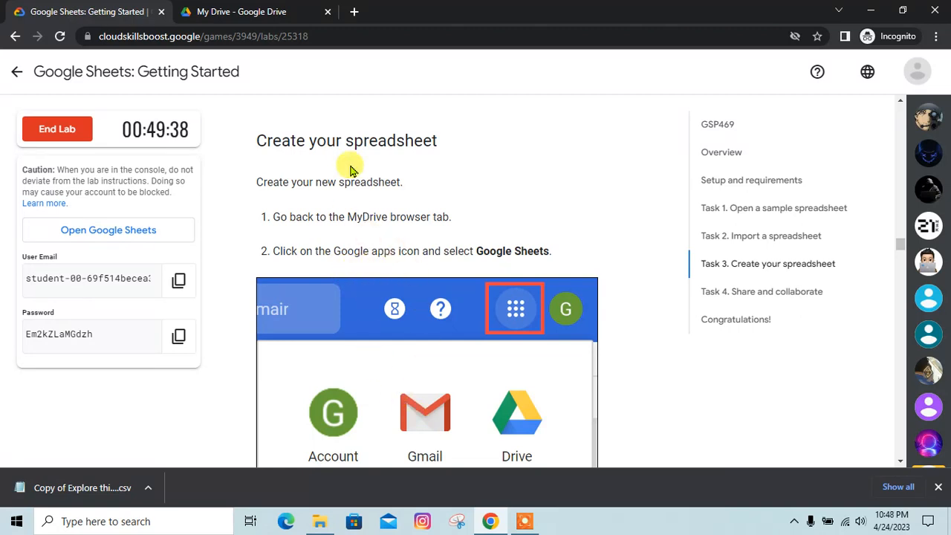
click(253, 9)
click(824, 71)
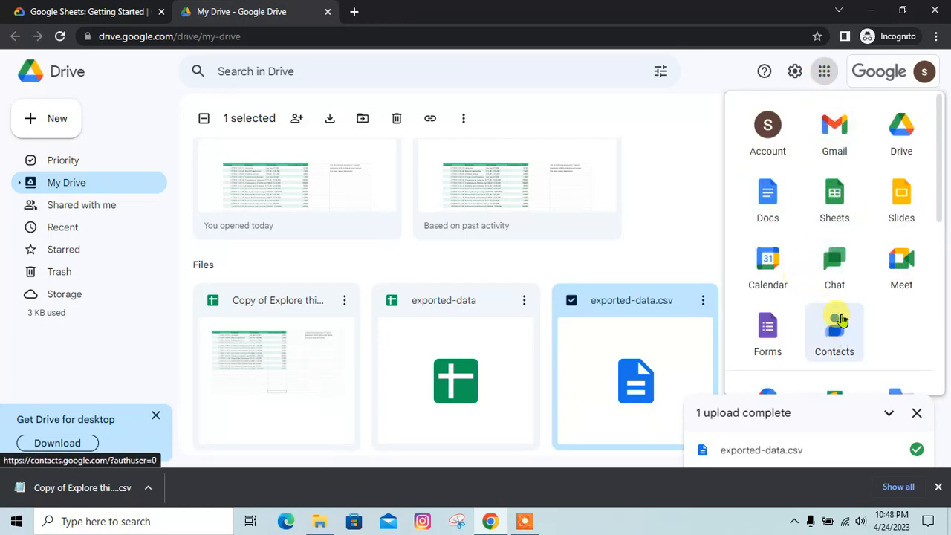
click(834, 199)
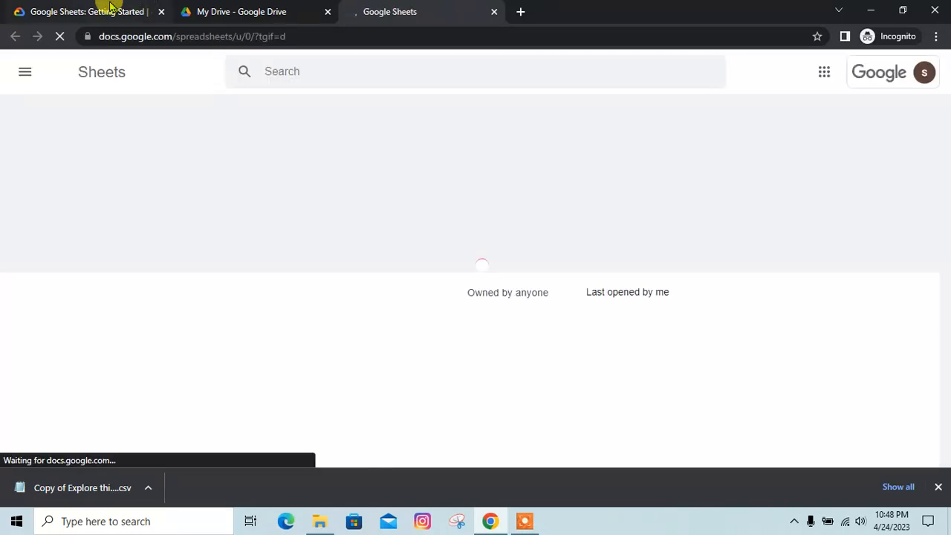
Step: Read the lab's instruction for starting a new spreadsheet and create a blank one in Google Sheets
click(96, 10)
scroll(439, 337, down, 5)
scroll(439, 337, down, 5)
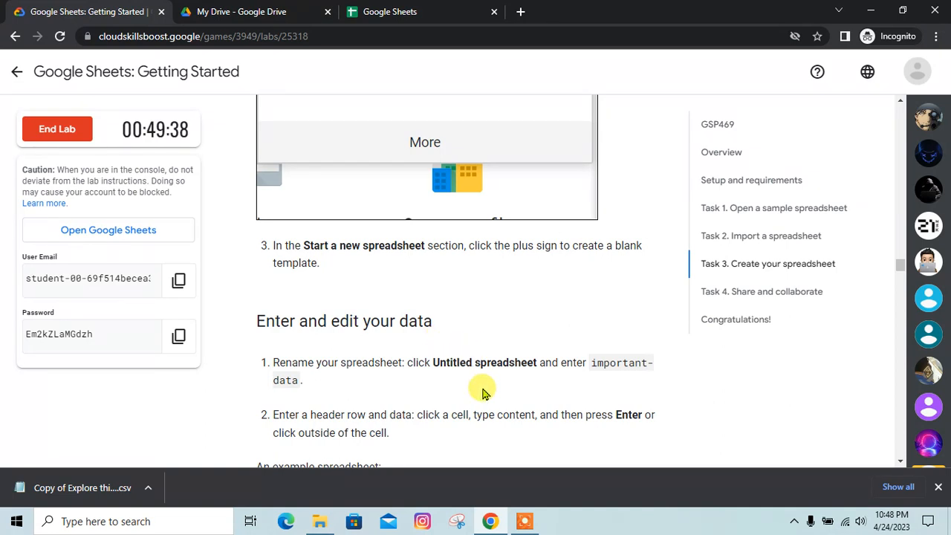
click(420, 10)
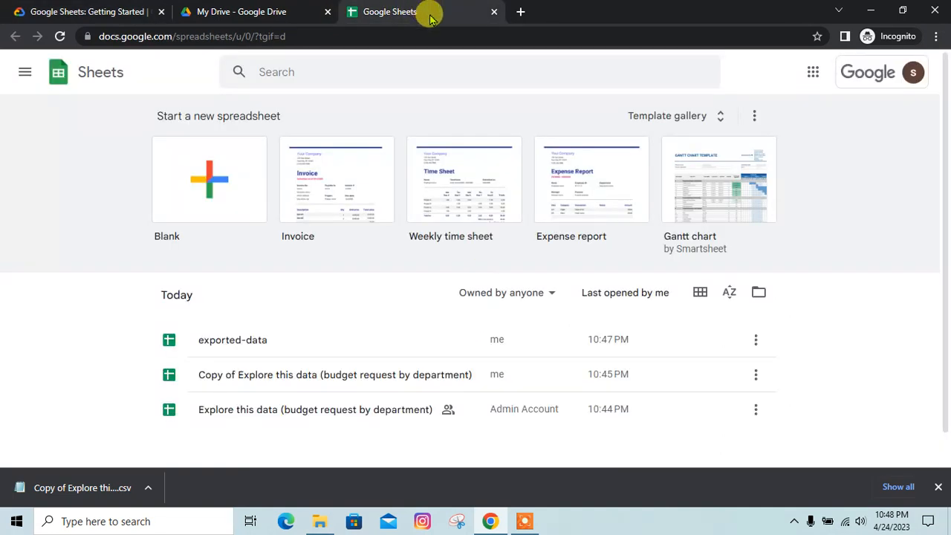
click(233, 182)
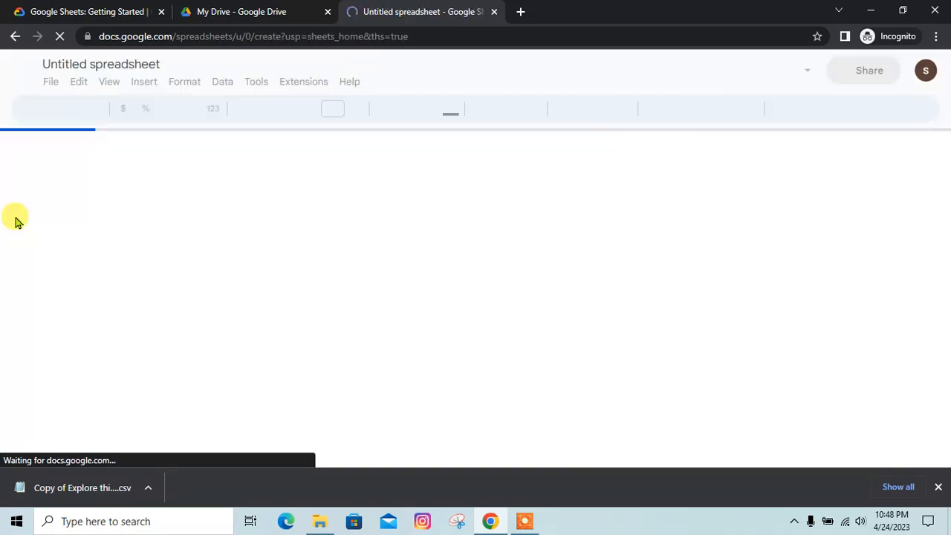
Step: Read the Task 3 instructions on the lab page from Enter and edit your data through the Customize your spreadsheet check
click(84, 10)
scroll(427, 274, down, 2)
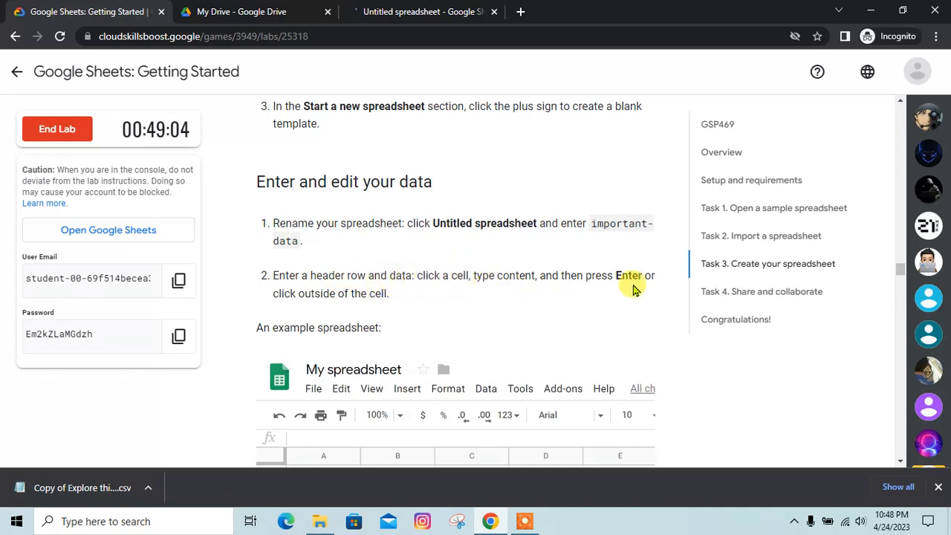
scroll(453, 311, down, 2)
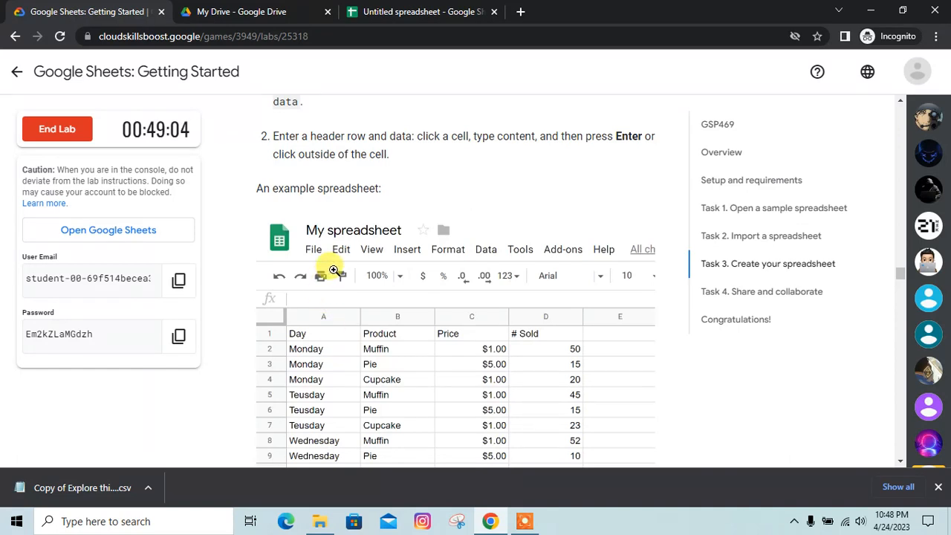
scroll(334, 269, down, 8)
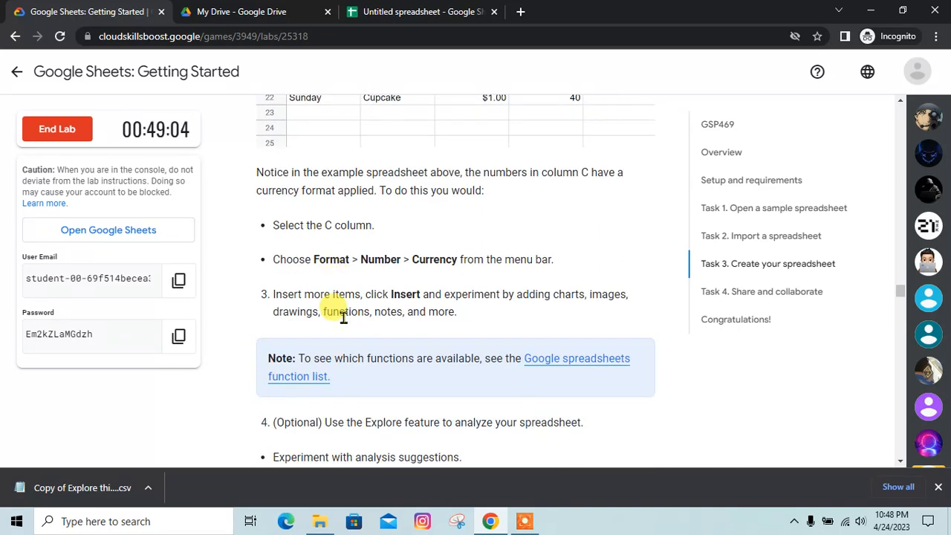
scroll(343, 316, down, 12)
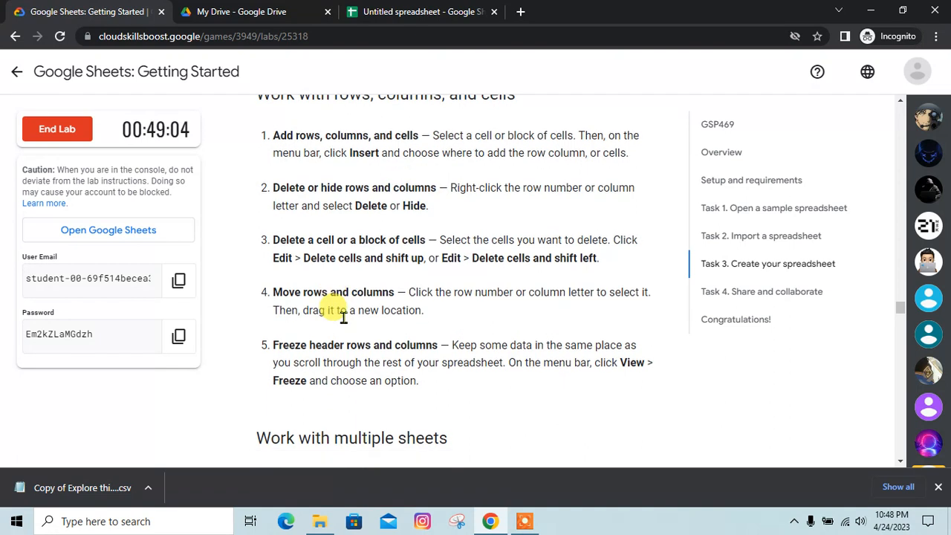
scroll(343, 315, down, 4)
scroll(333, 312, up, 3)
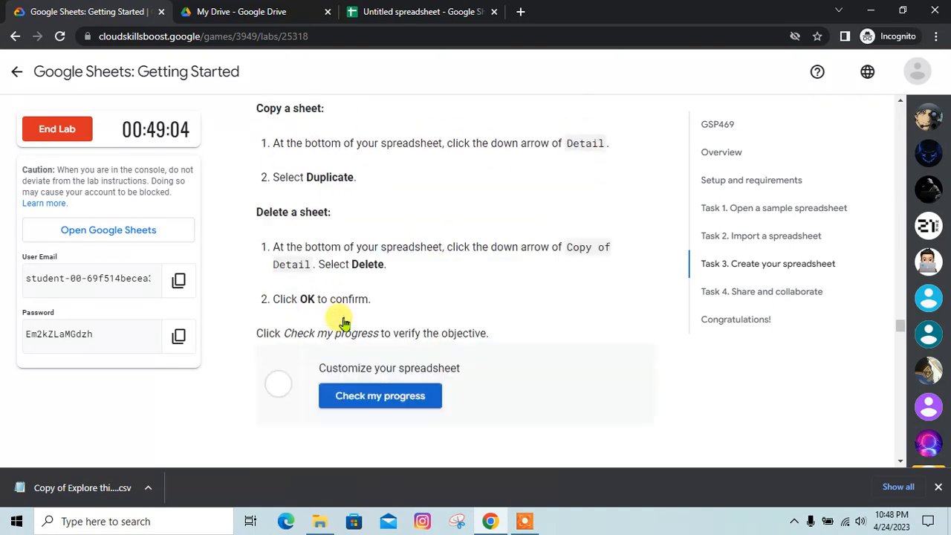
scroll(343, 321, up, 5)
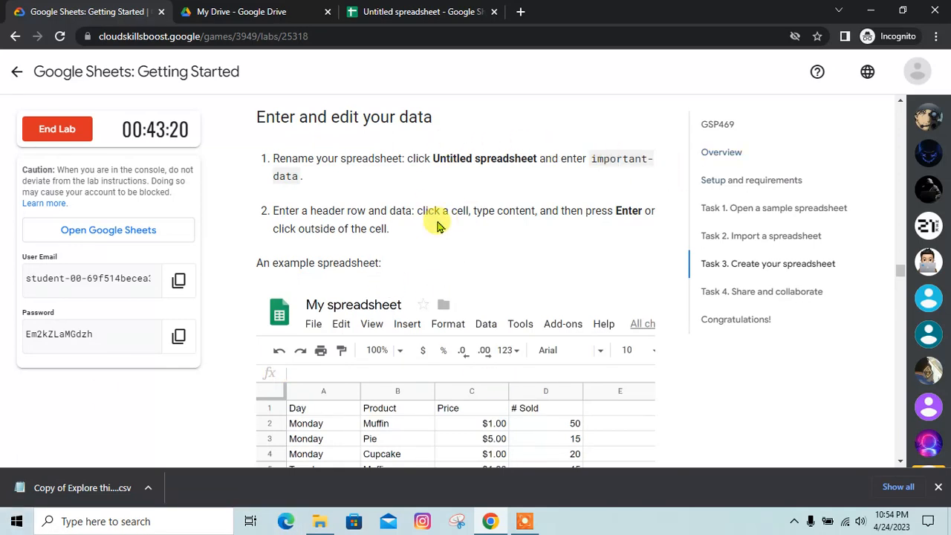
Step: Review the lab's instructions for working with multiple sheets and examine the example spreadsheet under Enter and edit your data
scroll(423, 275, down, 1)
scroll(424, 275, down, 15)
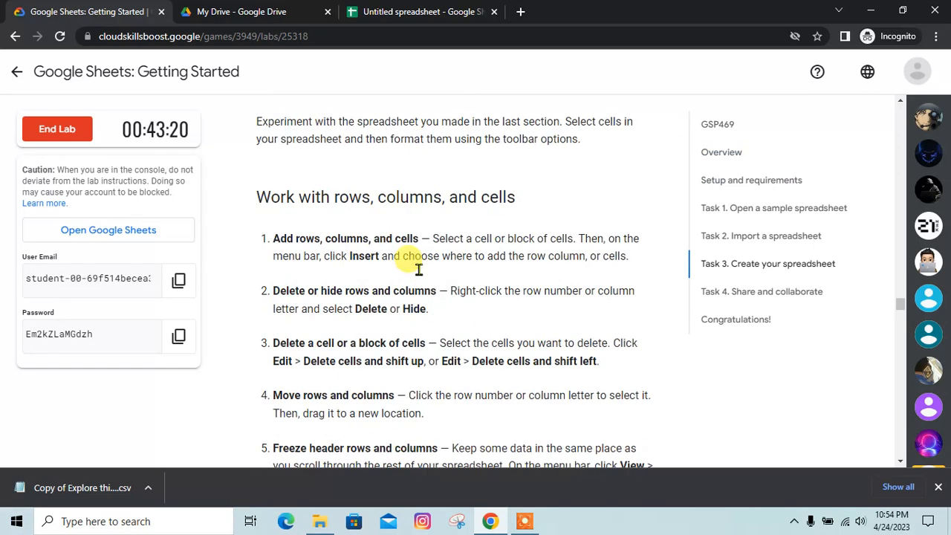
scroll(416, 253, down, 4)
scroll(397, 244, up, 1)
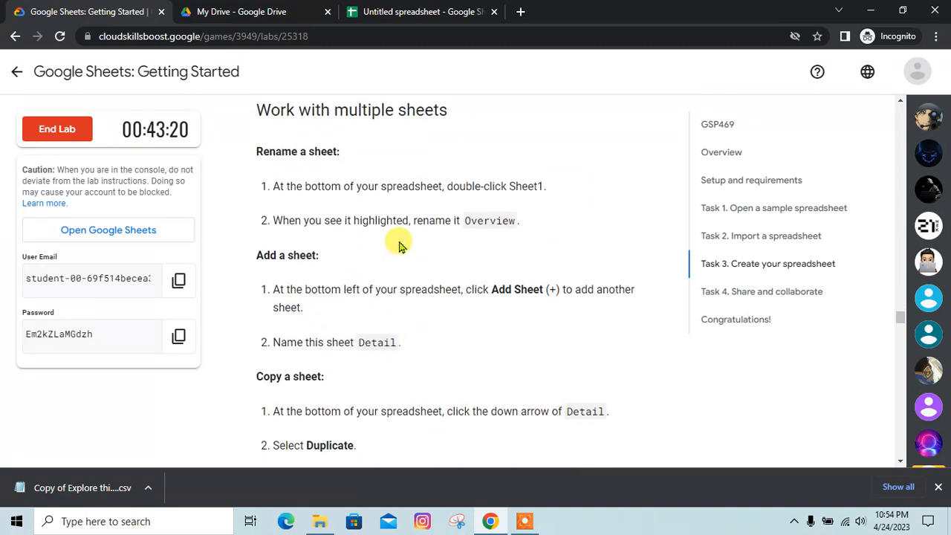
scroll(424, 257, down, 5)
scroll(446, 297, up, 9)
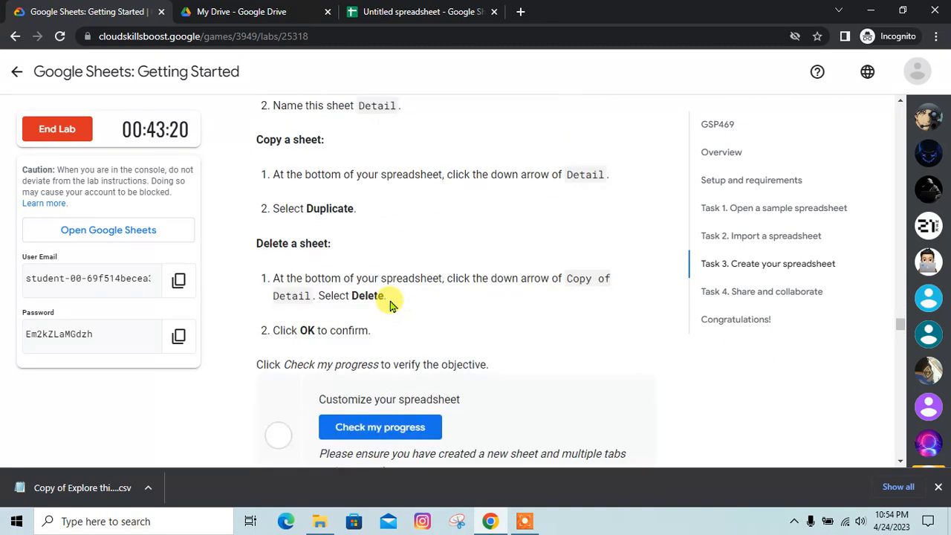
scroll(393, 308, up, 12)
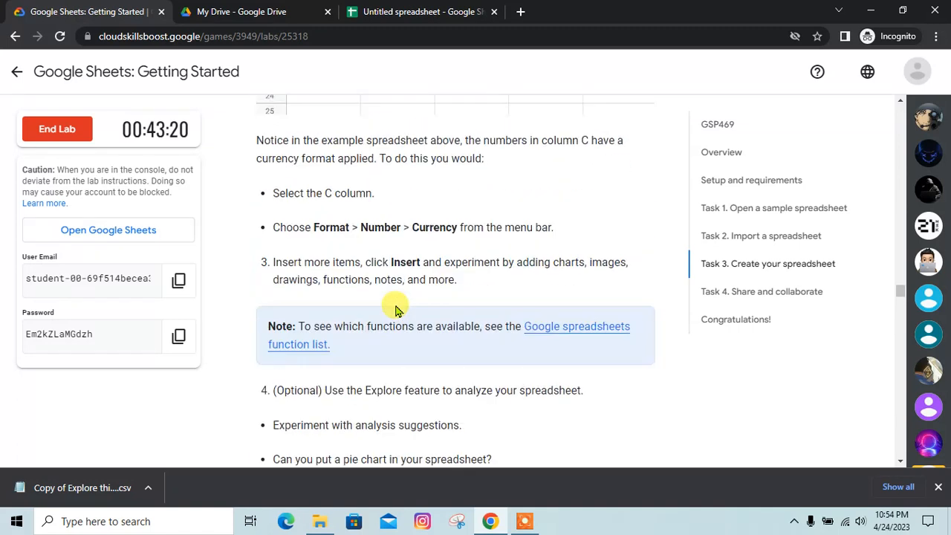
scroll(394, 308, up, 6)
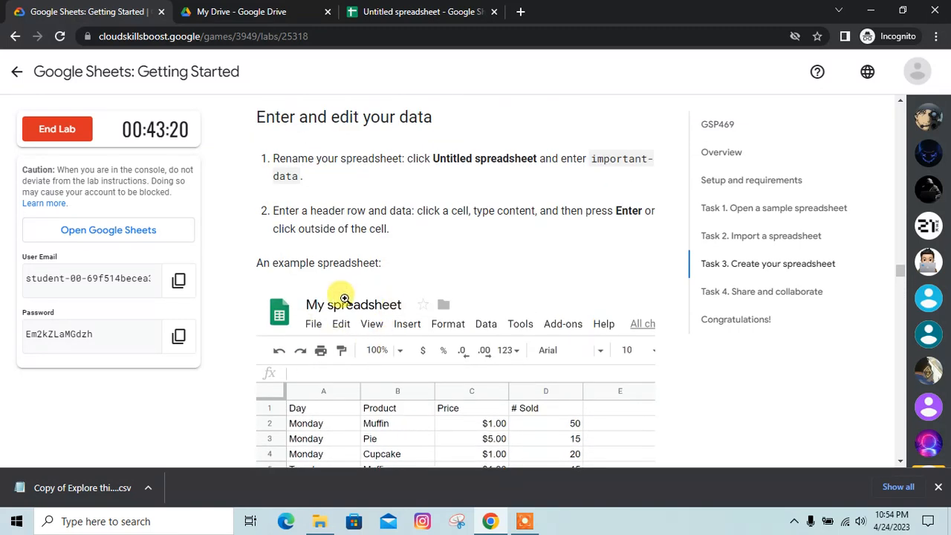
scroll(372, 345, down, 2)
scroll(363, 245, down, 2)
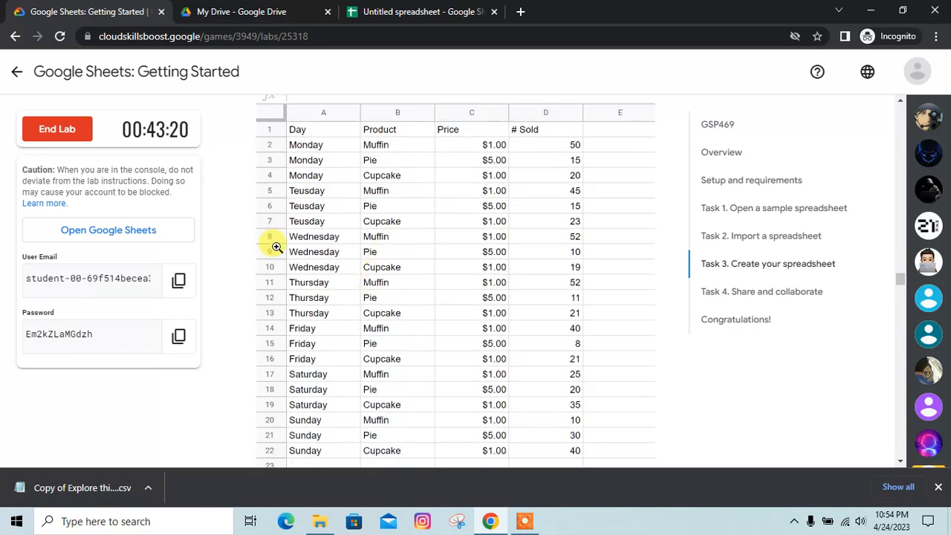
Step: In the untitled spreadsheet, autofill the Day column from Monday in A2 down to row 13
click(416, 11)
click(65, 190)
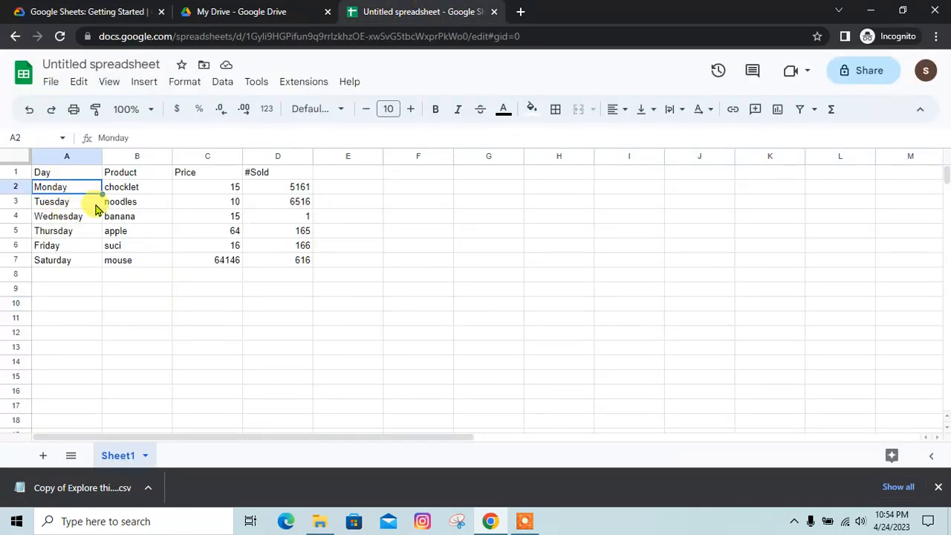
drag(102, 192, 109, 346)
click(144, 319)
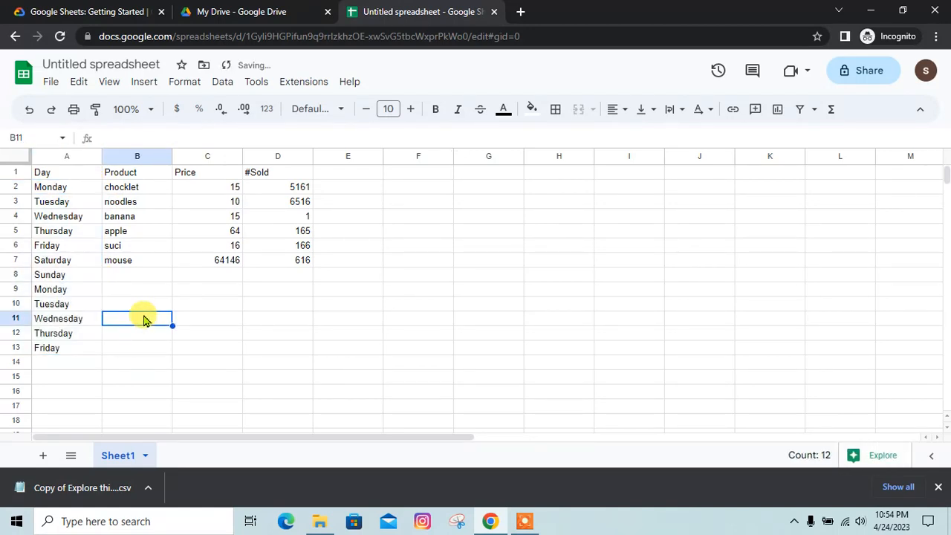
Step: Fill the Product column with chocklet and the Price column with 15 from row 2 down to row 13
click(138, 176)
click(155, 192)
drag(172, 193, 176, 353)
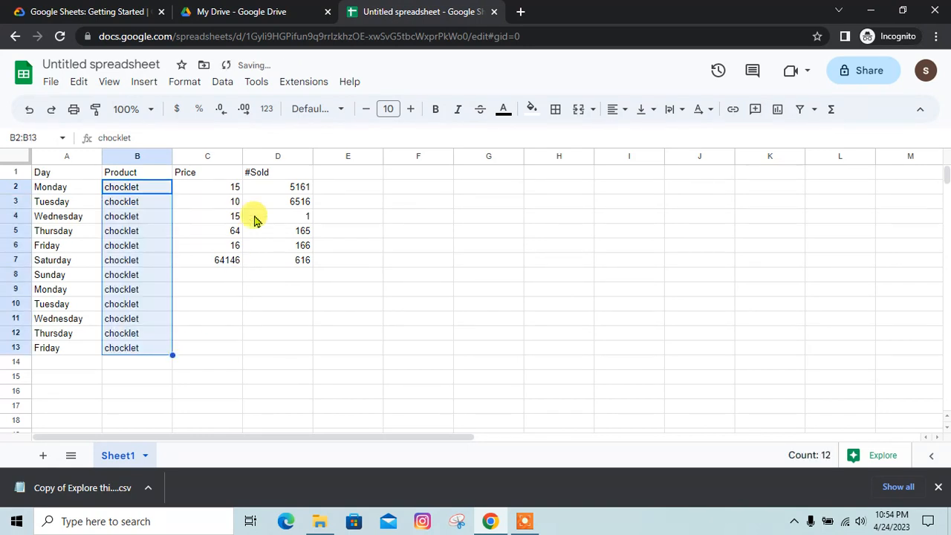
click(226, 192)
drag(243, 194, 251, 344)
Step: Fill the #Sold column with 5161 from D2 down to row 13
click(297, 174)
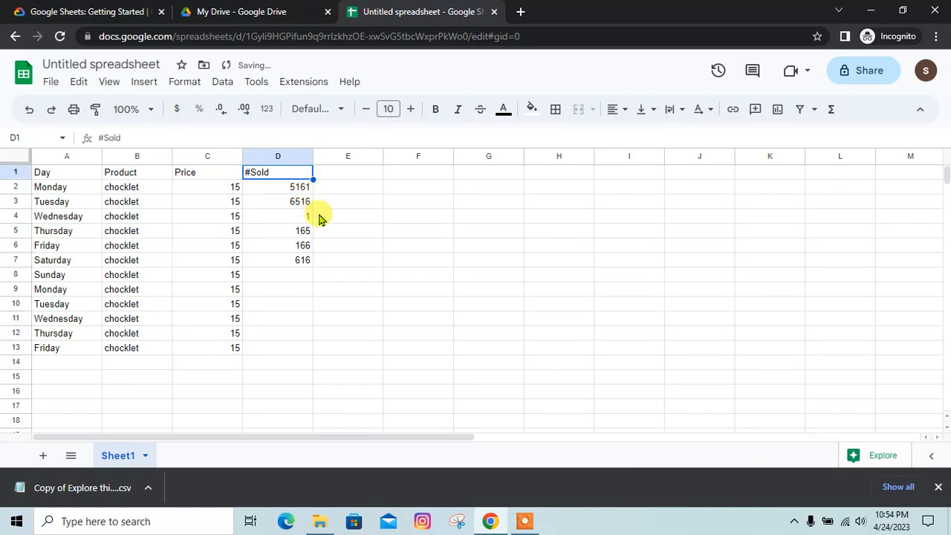
click(308, 191)
drag(311, 212, 320, 344)
click(388, 308)
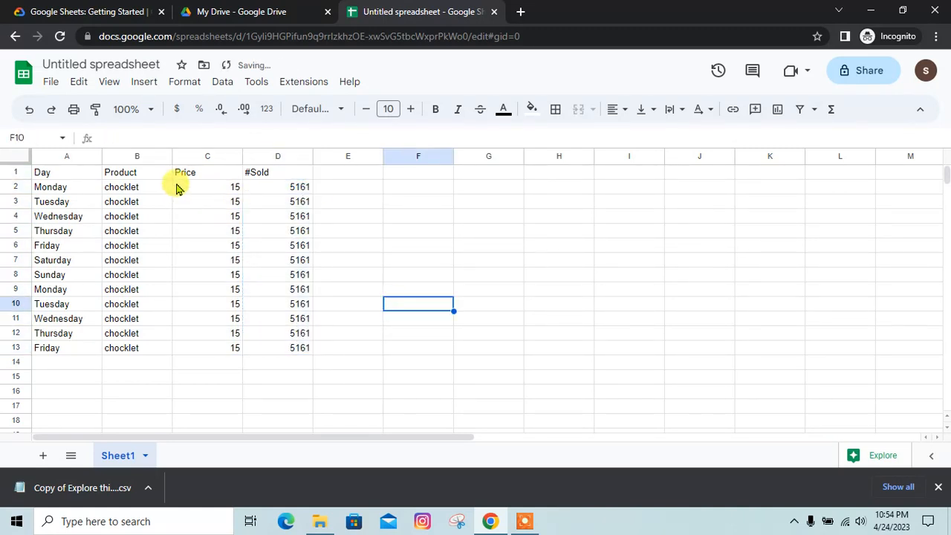
drag(63, 173, 212, 176)
click(353, 232)
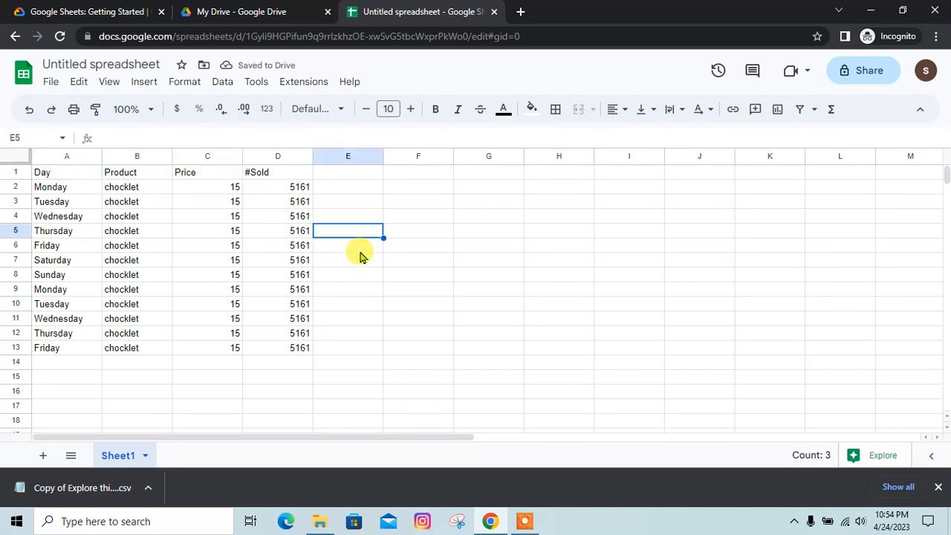
Step: Copy the name important-data from the lab instructions and rename the untitled spreadsheet to it
click(121, 6)
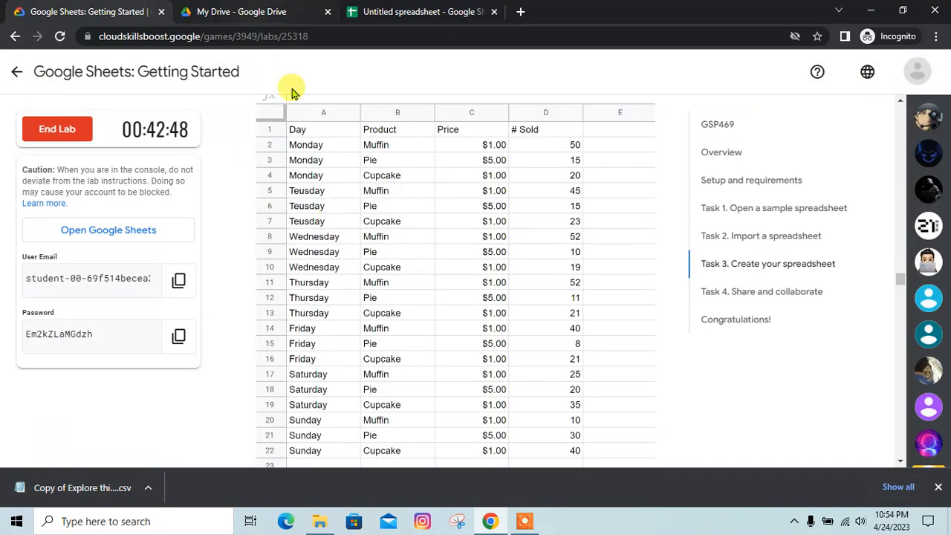
scroll(334, 226, up, 3)
scroll(440, 273, up, 1)
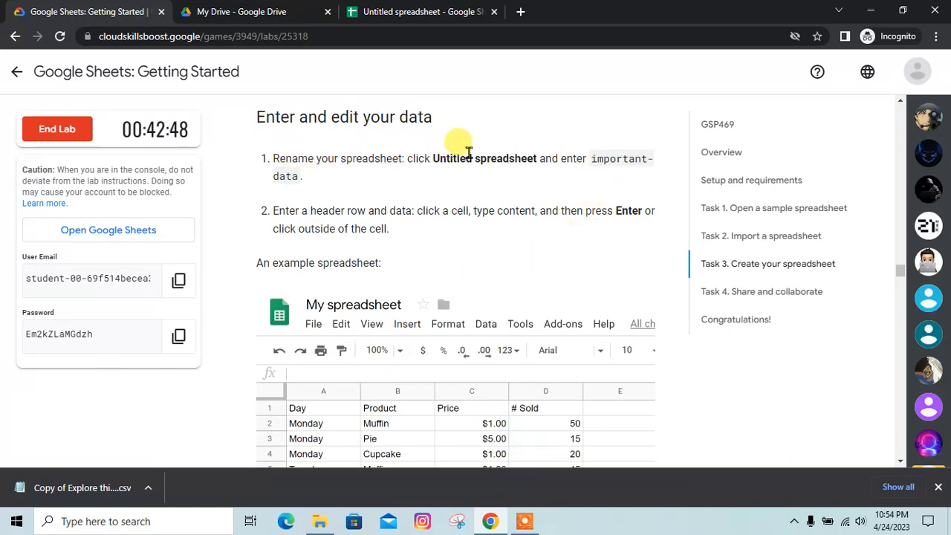
drag(592, 160, 283, 180)
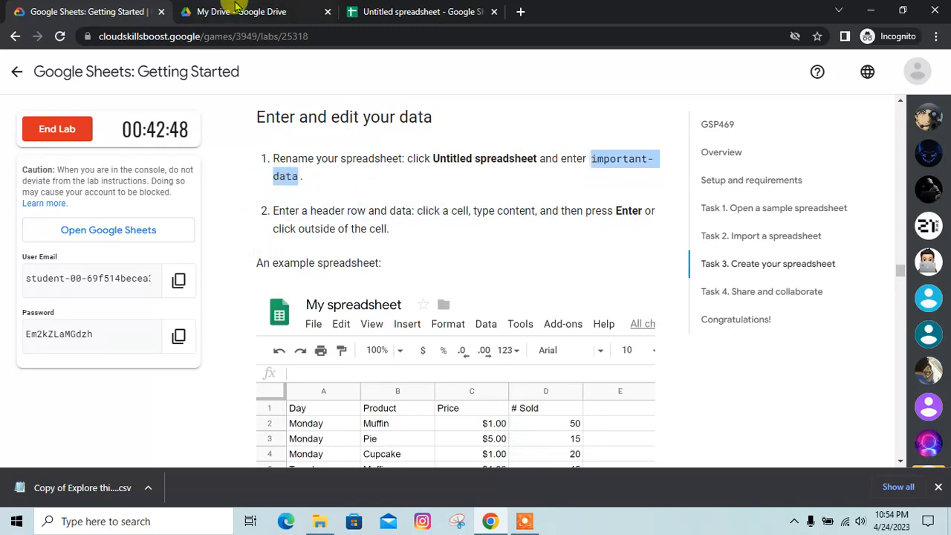
click(388, 9)
click(118, 65)
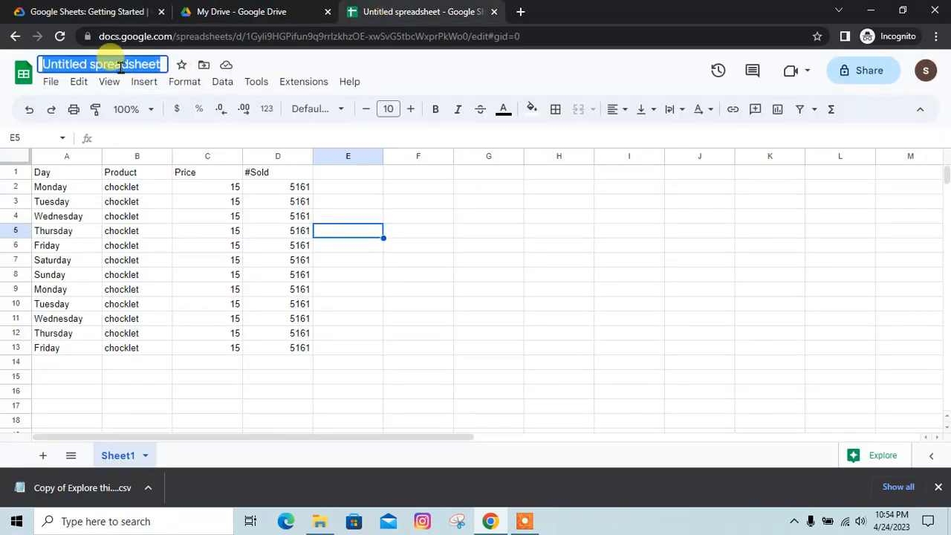
text(important-data)
click(418, 335)
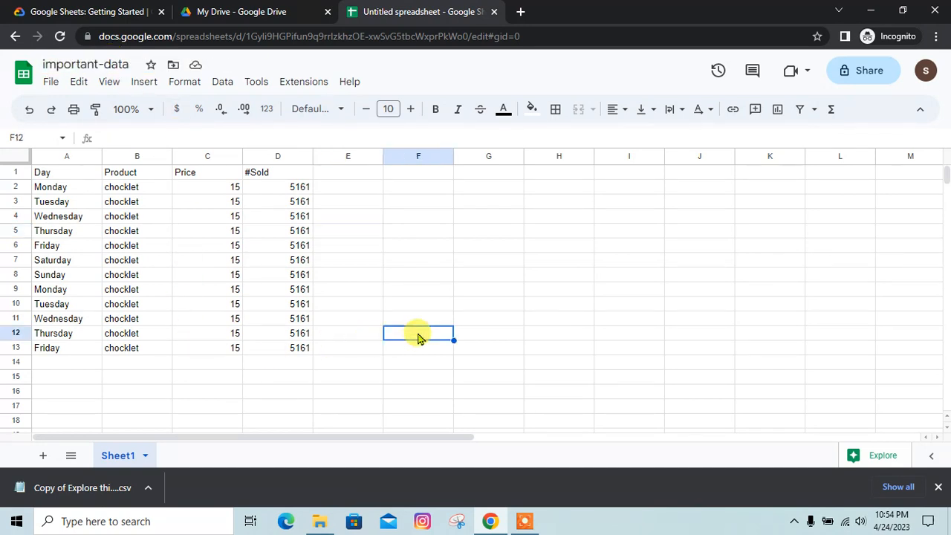
Step: Review the lab's example spreadsheet and its instructions for applying a currency format to column C
click(44, 12)
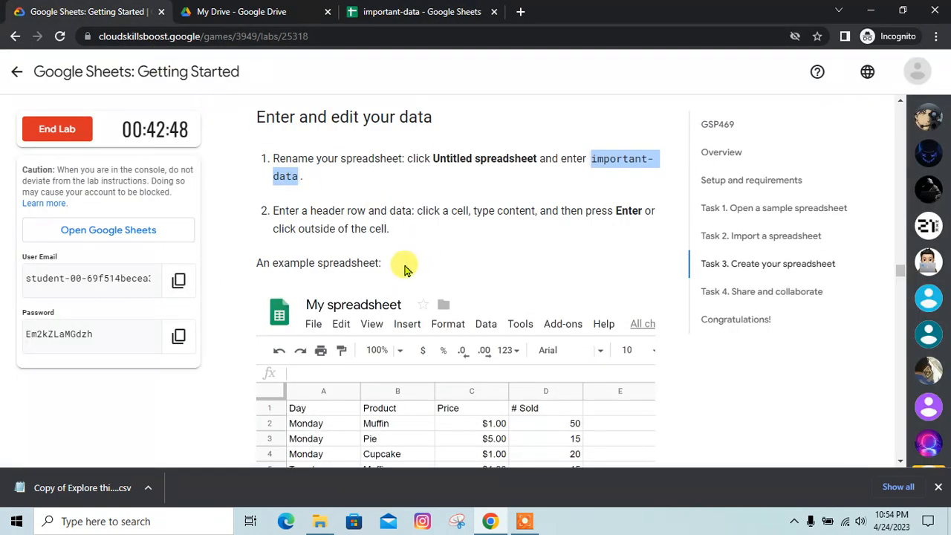
scroll(410, 245, down, 1)
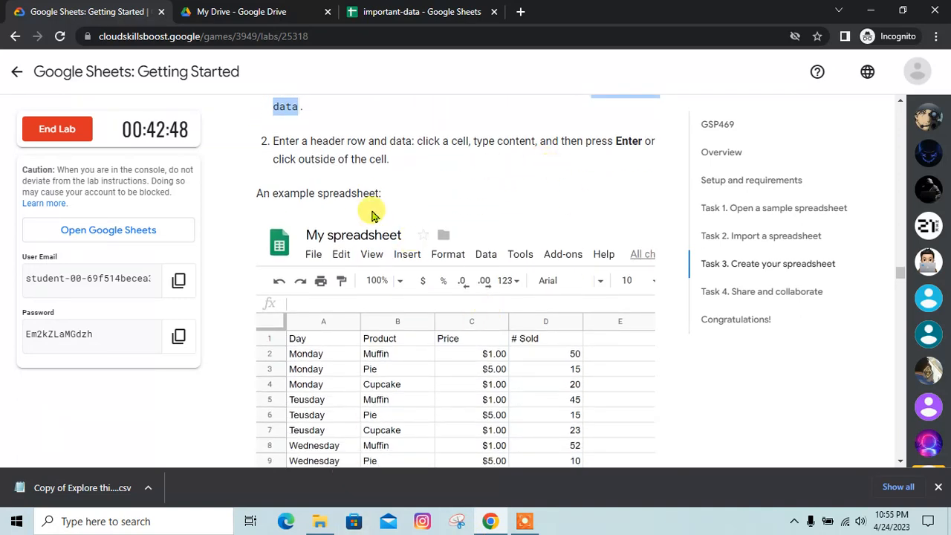
scroll(446, 312, down, 2)
click(375, 284)
click(488, 291)
scroll(479, 290, down, 3)
scroll(472, 286, down, 2)
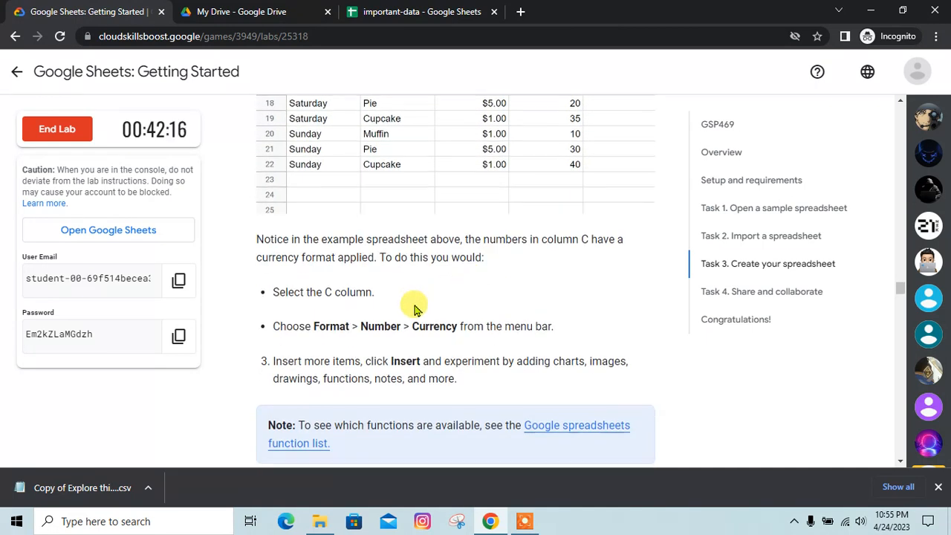
scroll(416, 310, down, 2)
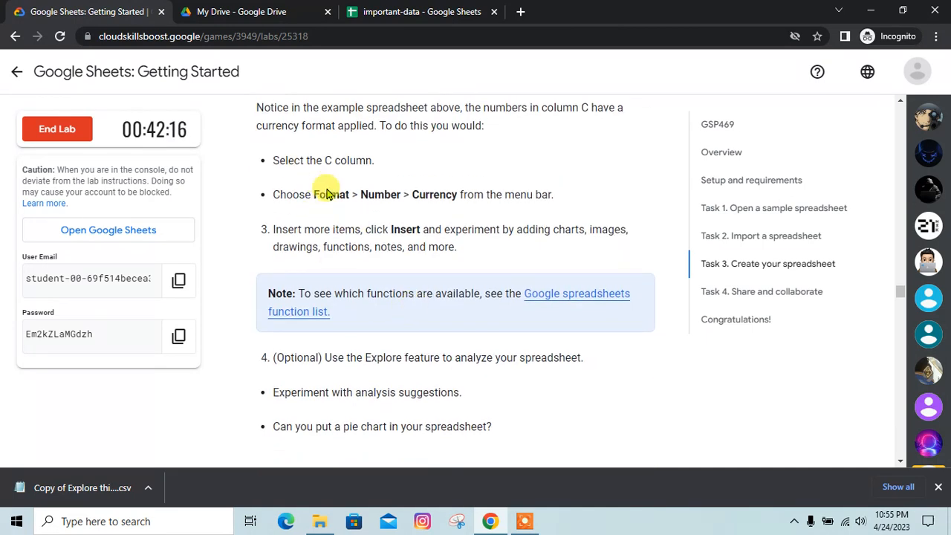
click(355, 11)
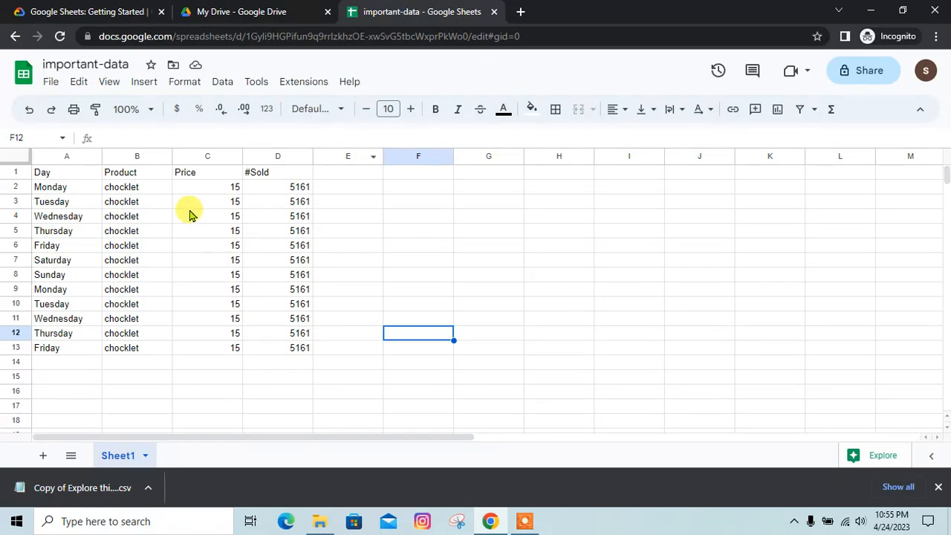
click(119, 11)
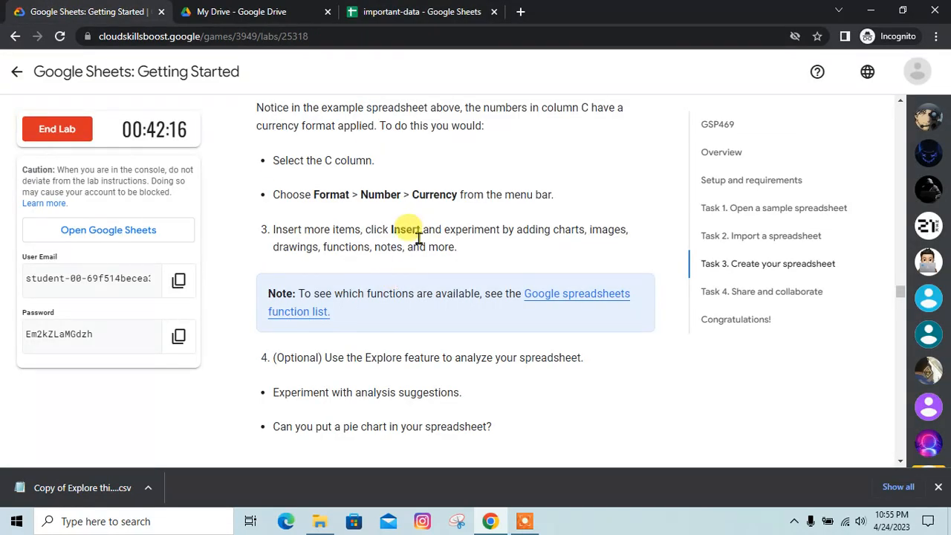
Step: Apply the Currency number format to the whole Price column in the important-data spreadsheet
click(410, 10)
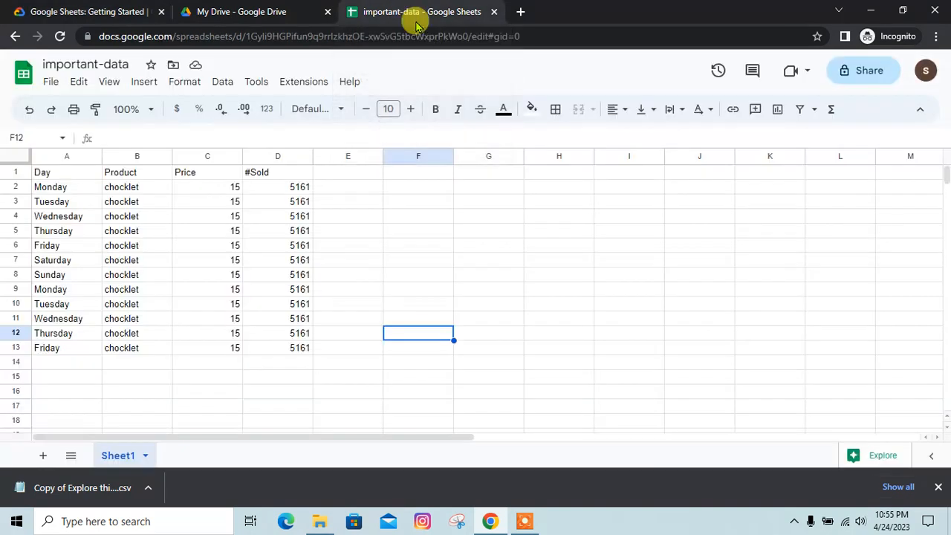
click(208, 156)
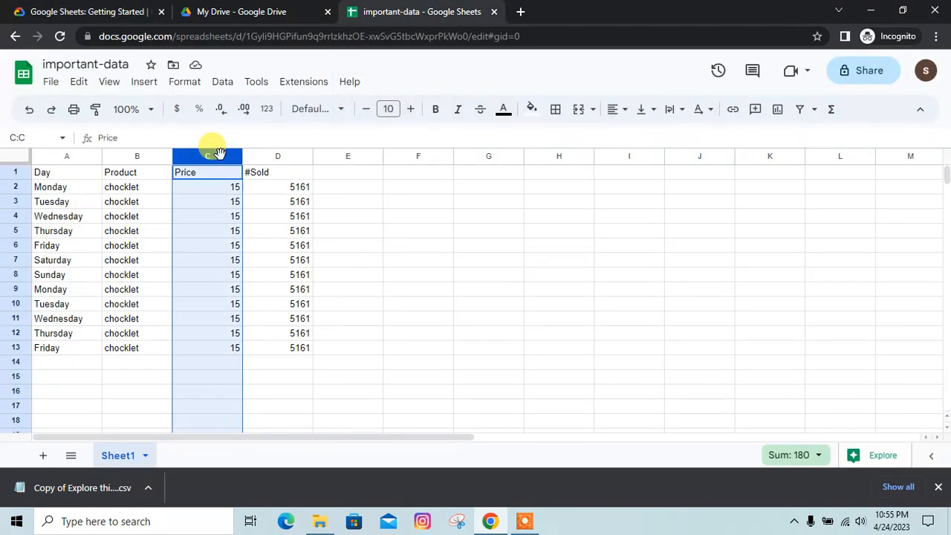
click(186, 82)
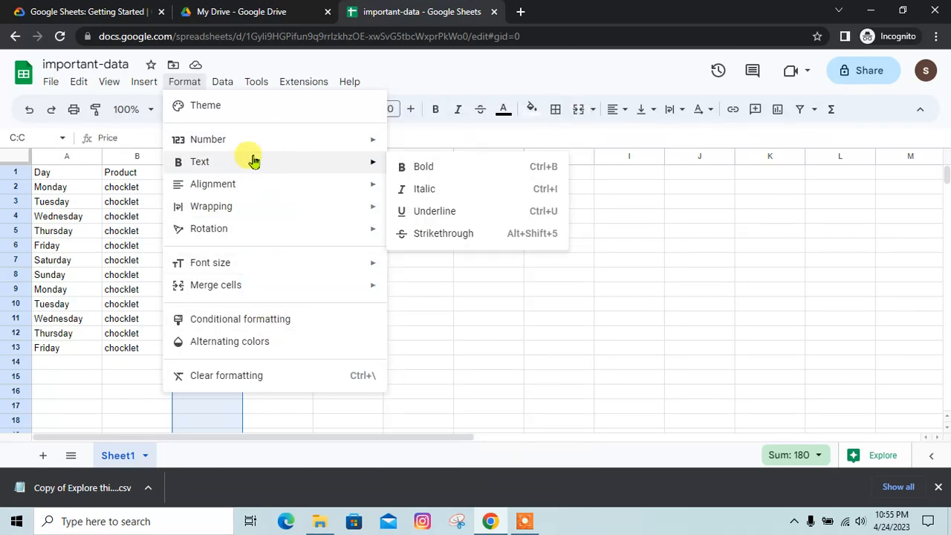
click(104, 9)
click(416, 8)
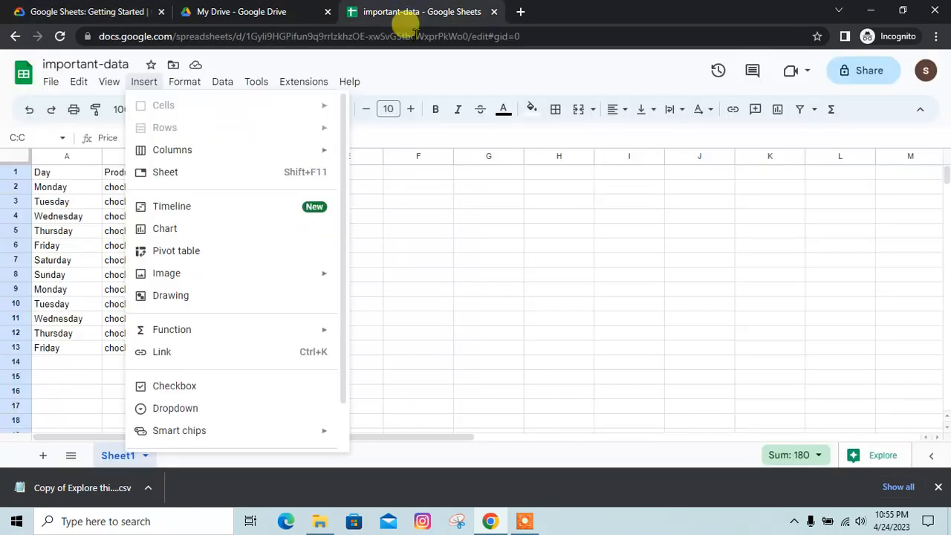
mouse_move(249, 146)
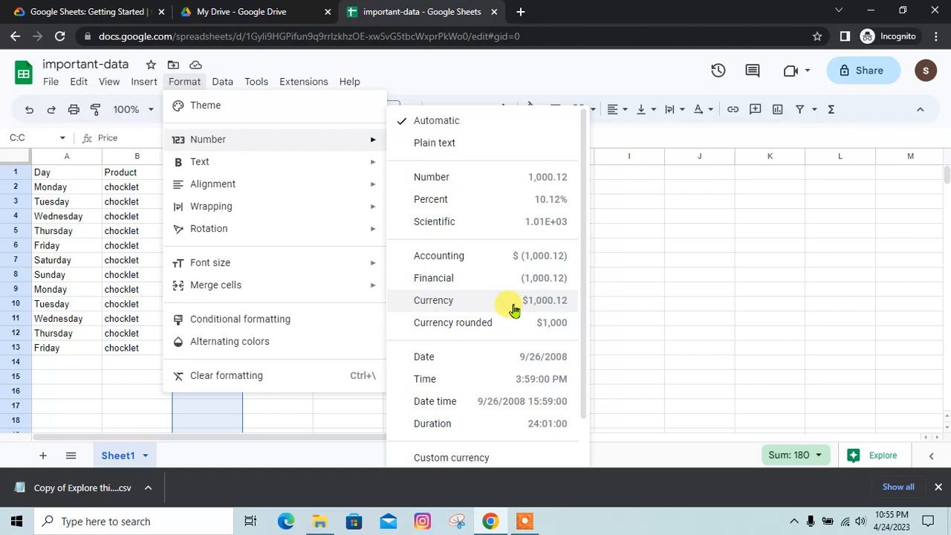
click(470, 309)
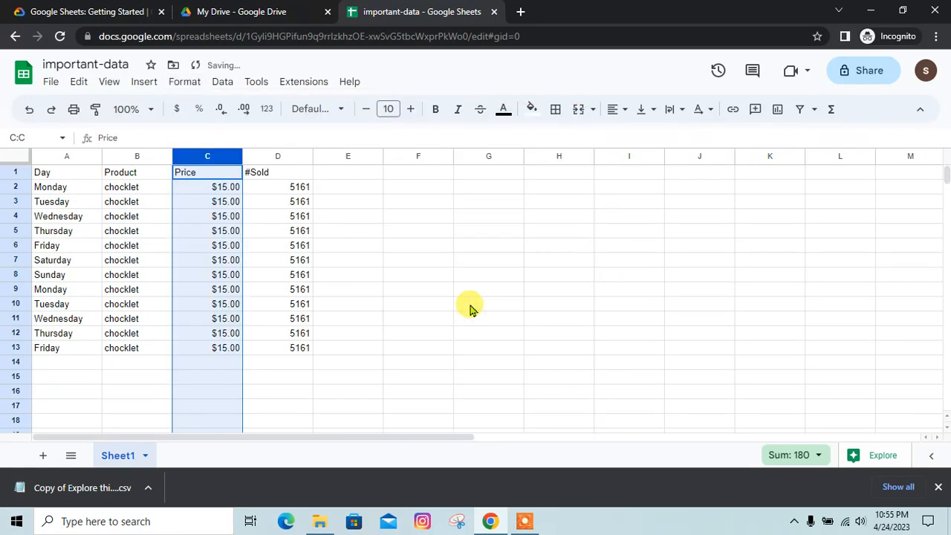
Step: Read the lab's instructions on inserting items, customizing the spreadsheet, working with rows, columns and cells, and working with multiple sheets
click(97, 9)
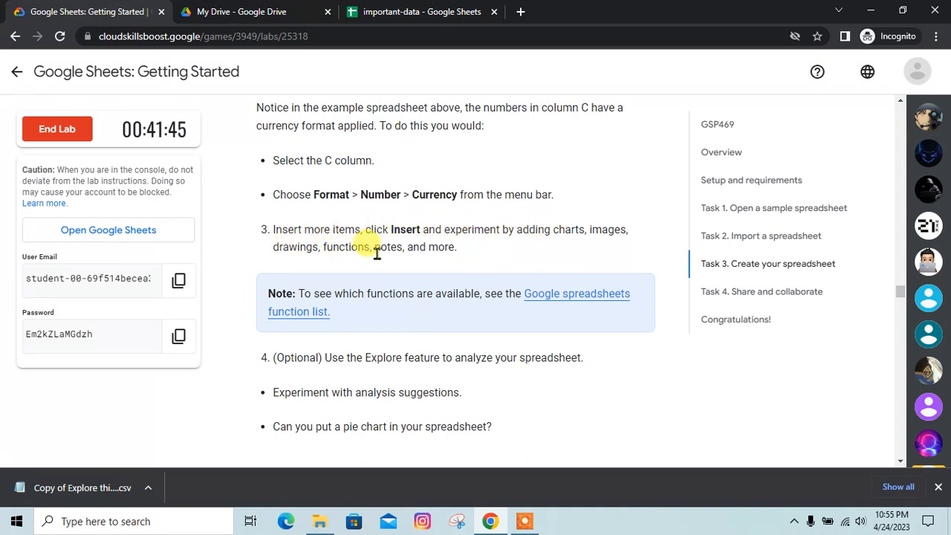
scroll(410, 245, down, 1)
scroll(412, 251, down, 1)
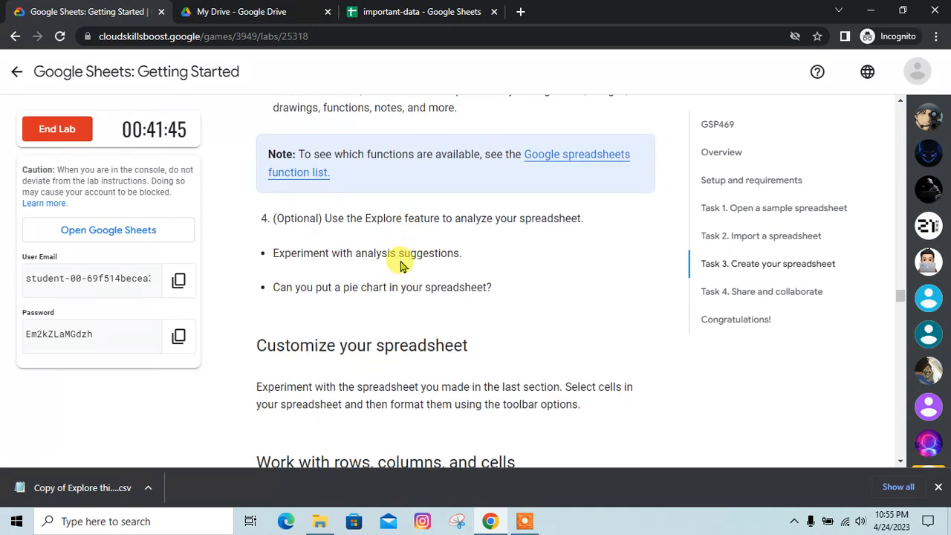
scroll(396, 303, down, 3)
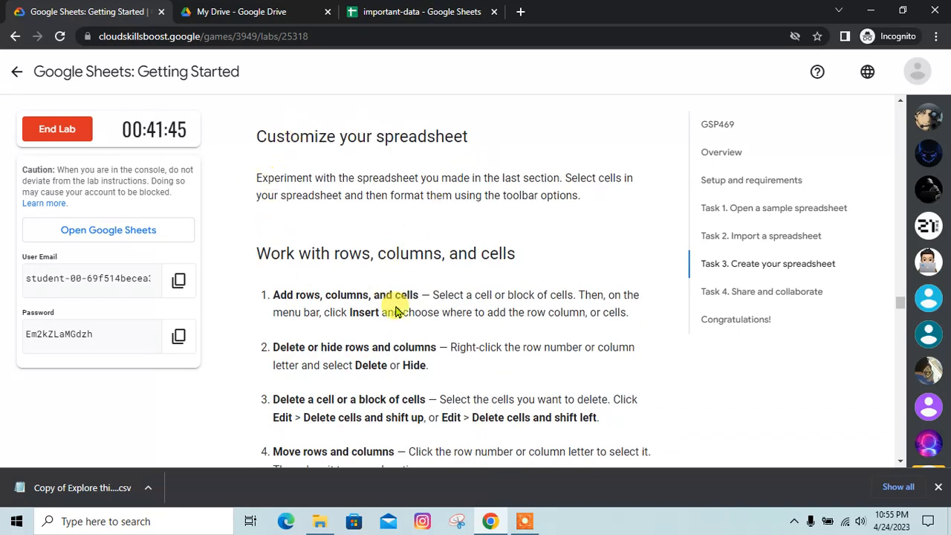
scroll(391, 276, down, 1)
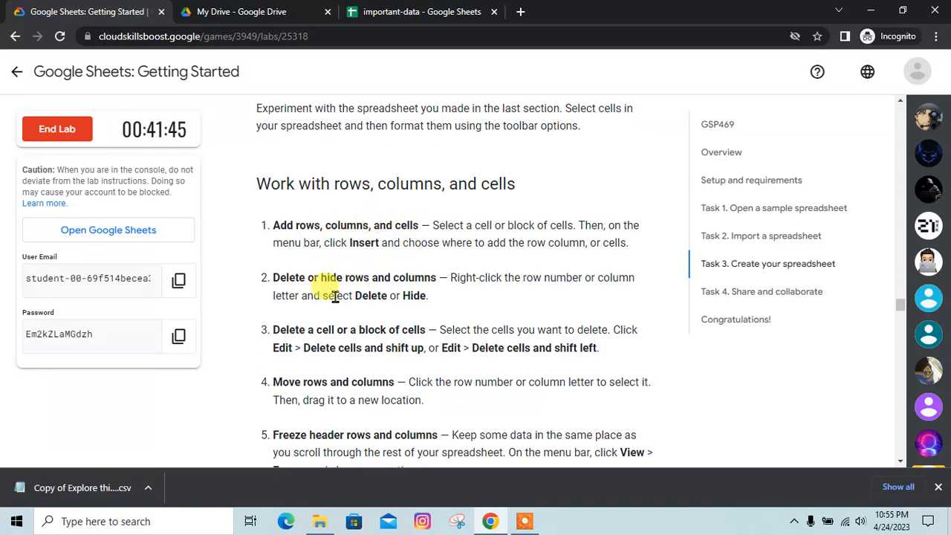
scroll(430, 291, down, 1)
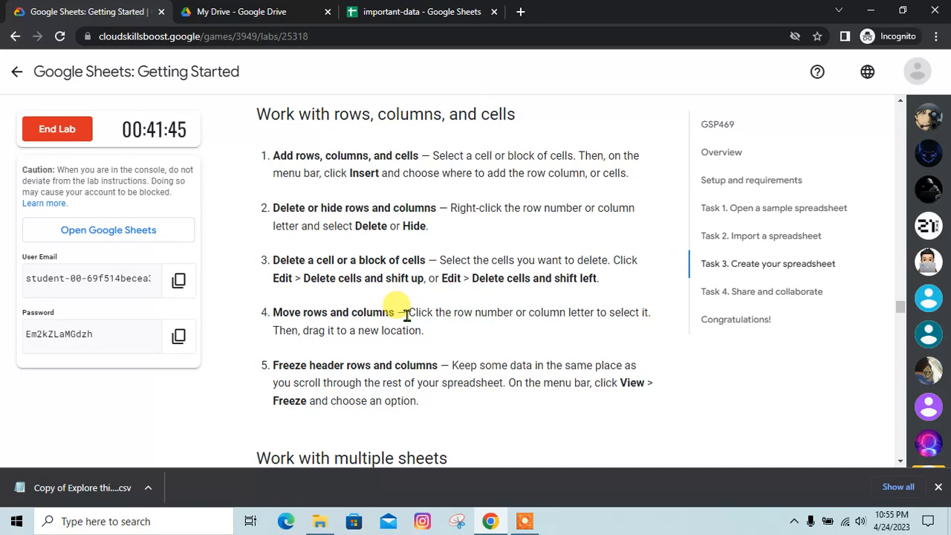
scroll(329, 304, down, 2)
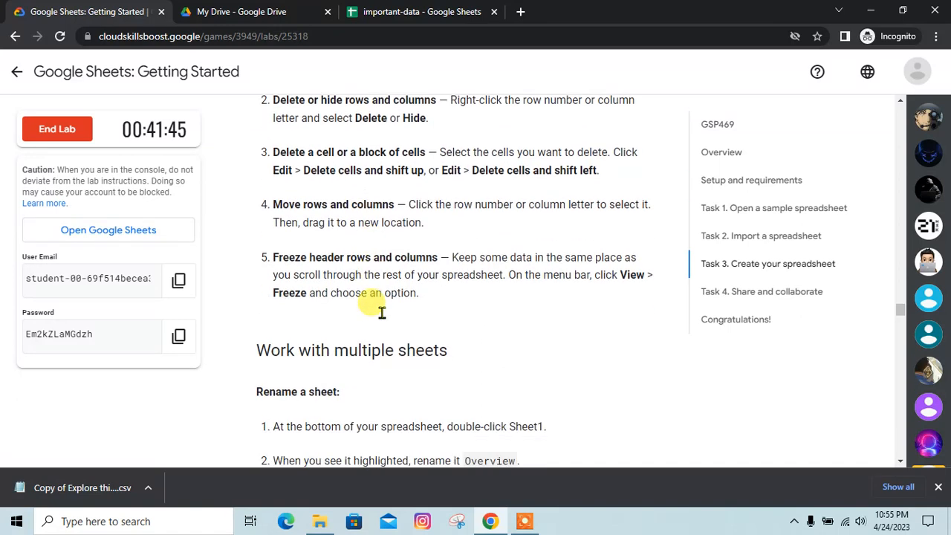
scroll(386, 286, down, 1)
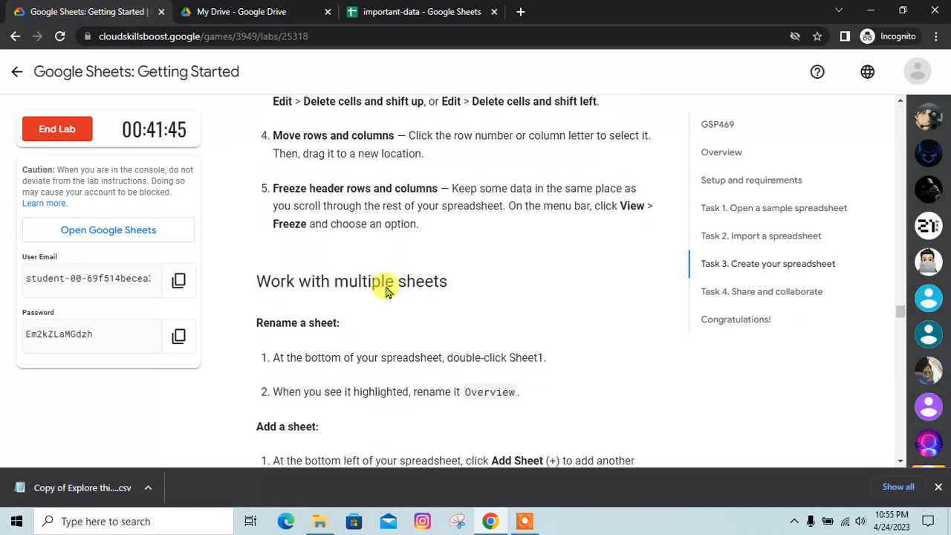
drag(358, 216, 340, 159)
click(354, 212)
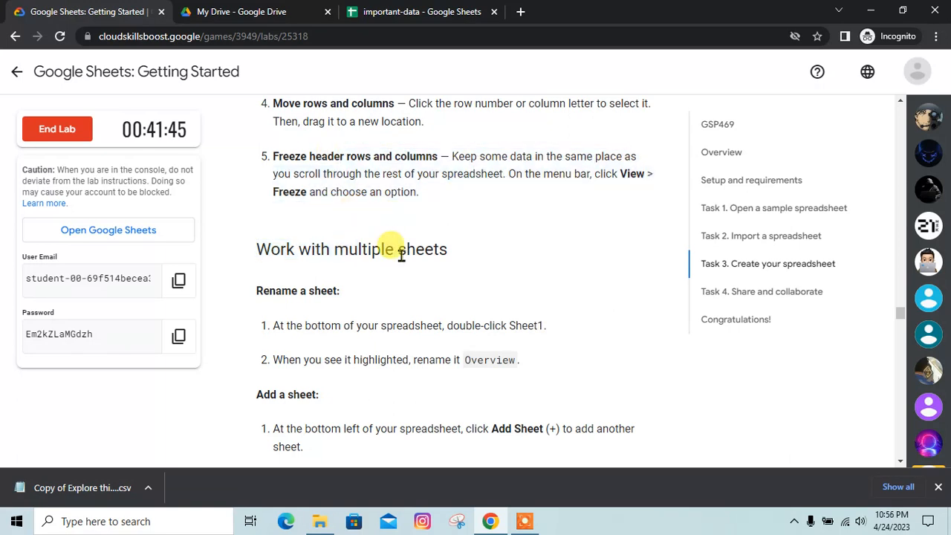
scroll(412, 260, down, 2)
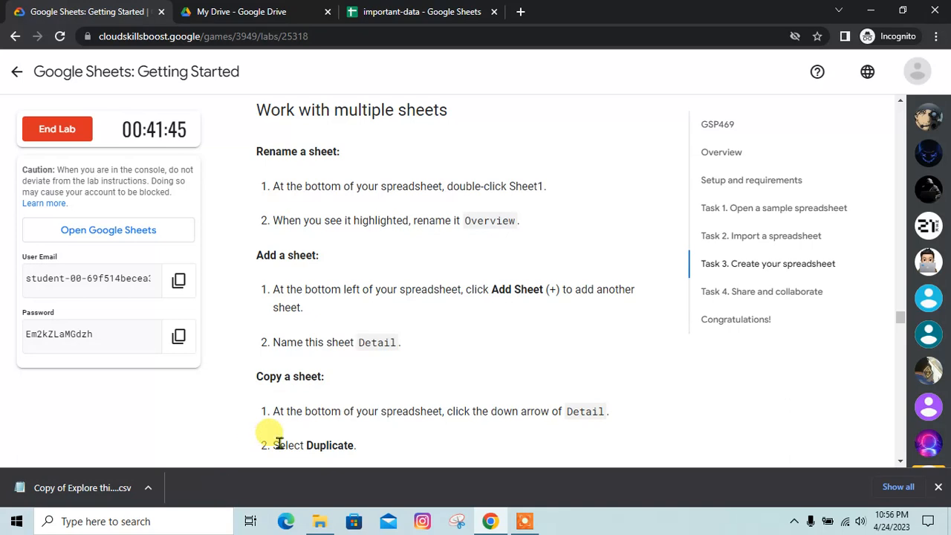
Step: Add a second sheet to the important-data spreadsheet, name it Overview as given in the lab, and return to the instructions
click(362, 9)
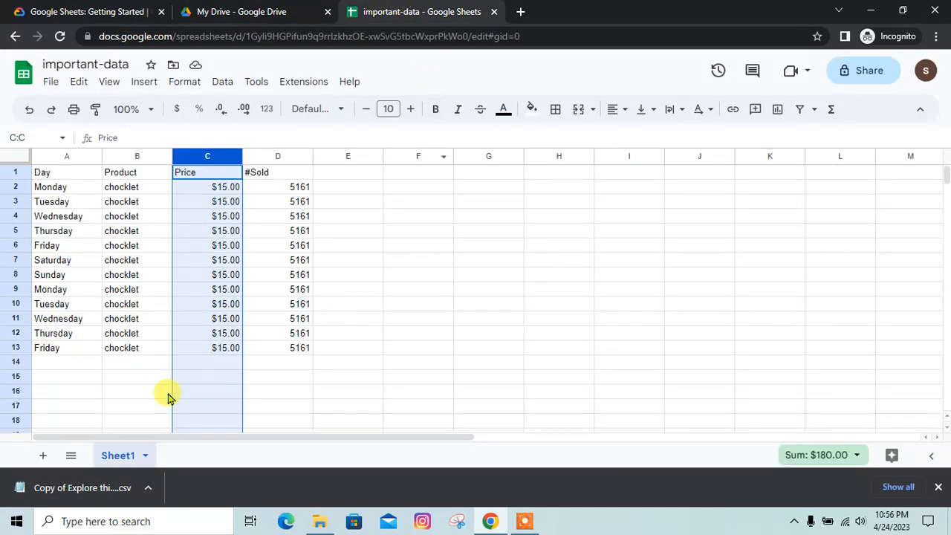
click(43, 455)
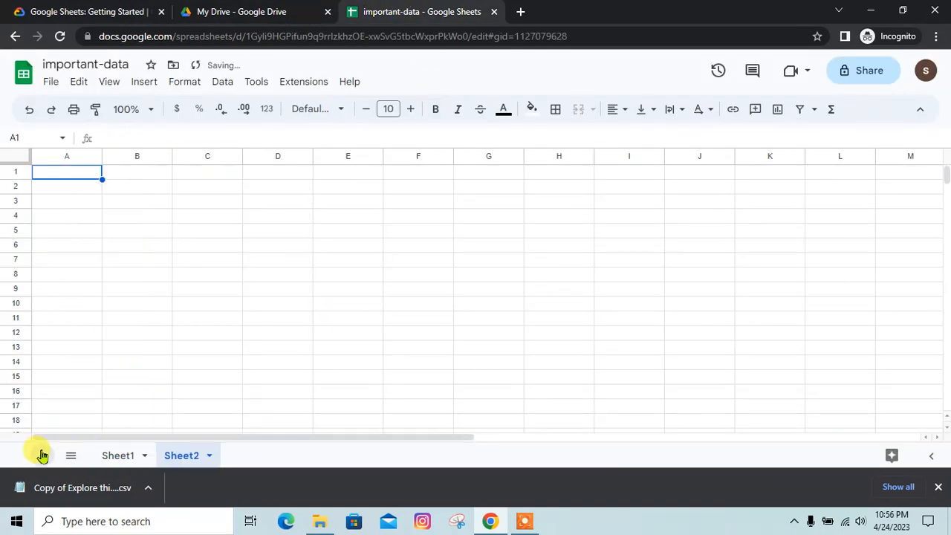
click(44, 10)
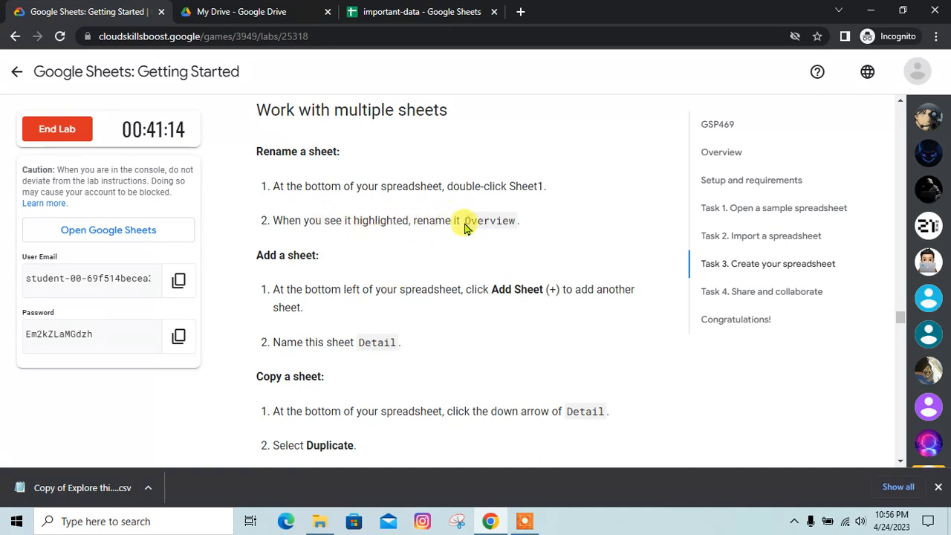
drag(465, 225, 502, 221)
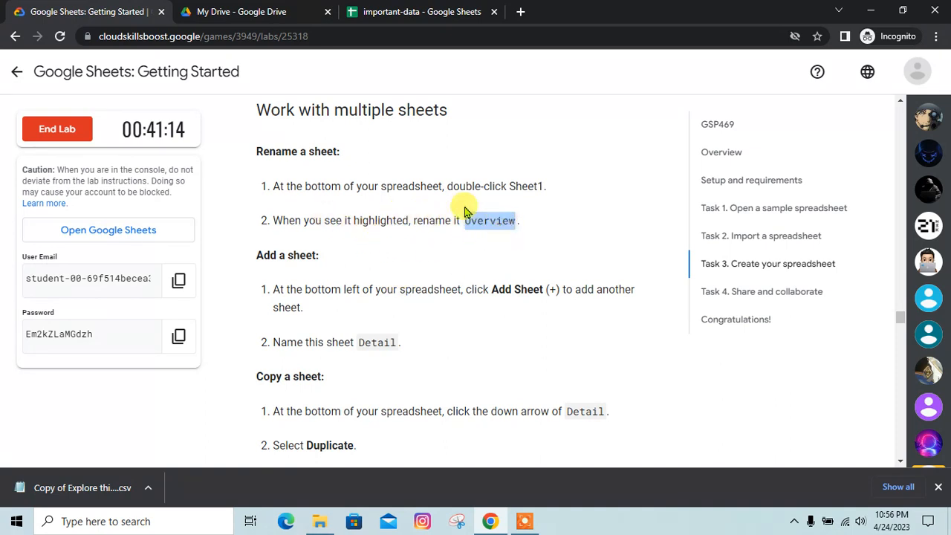
click(401, 13)
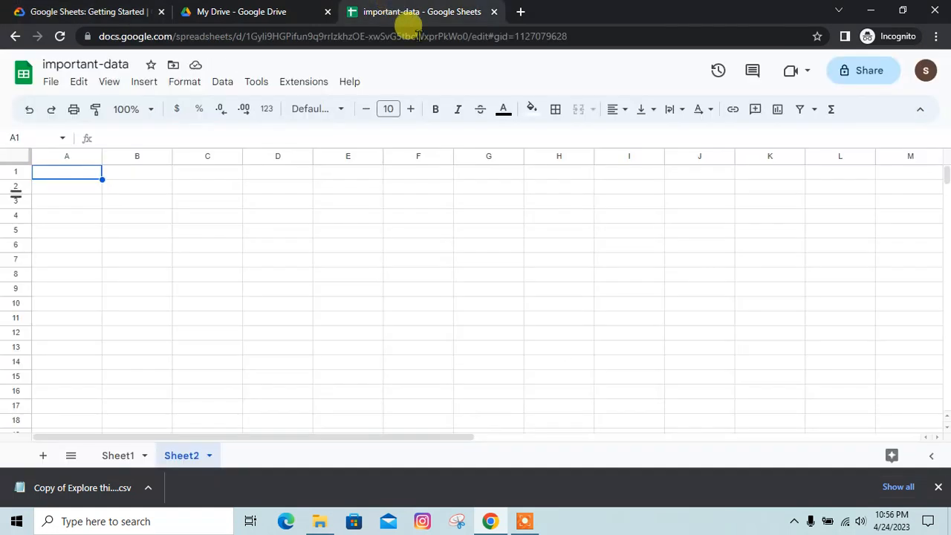
click(199, 461)
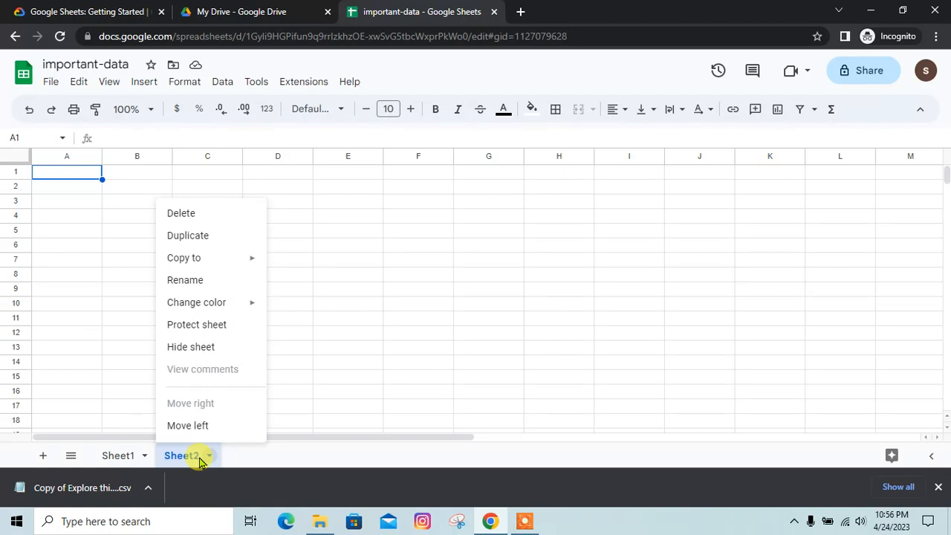
click(226, 283)
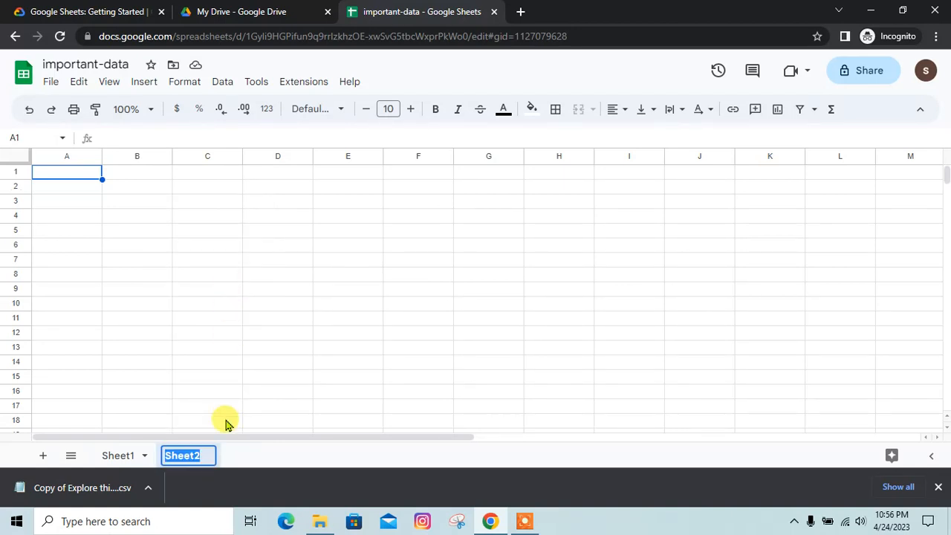
key(Return)
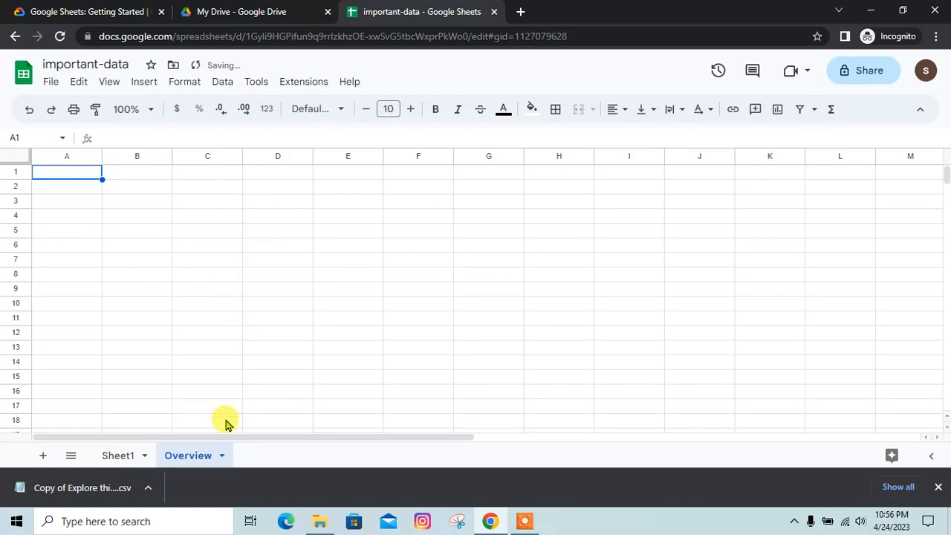
click(72, 9)
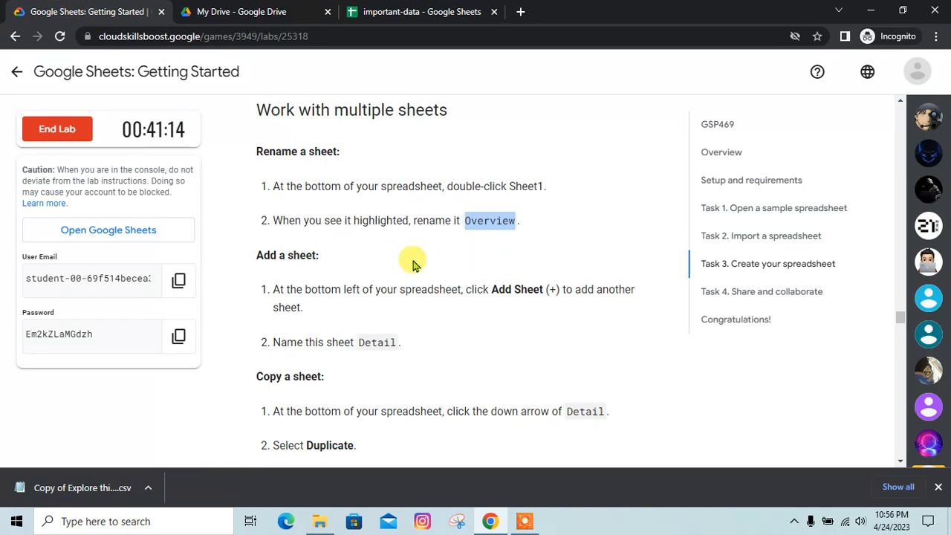
Step: Add a third sheet to the important-data spreadsheet and name it Detail, as given in the lab
scroll(413, 264, down, 1)
scroll(269, 221, up, 1)
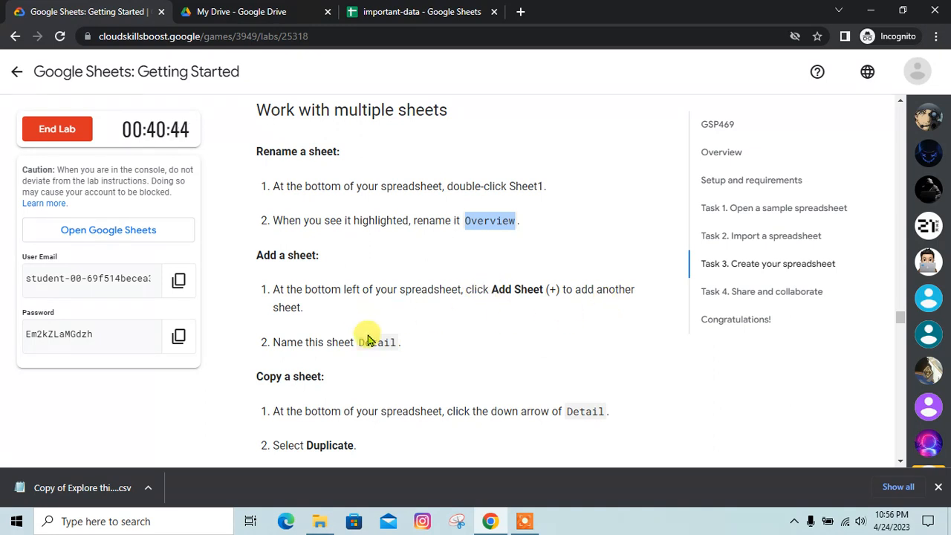
click(381, 341)
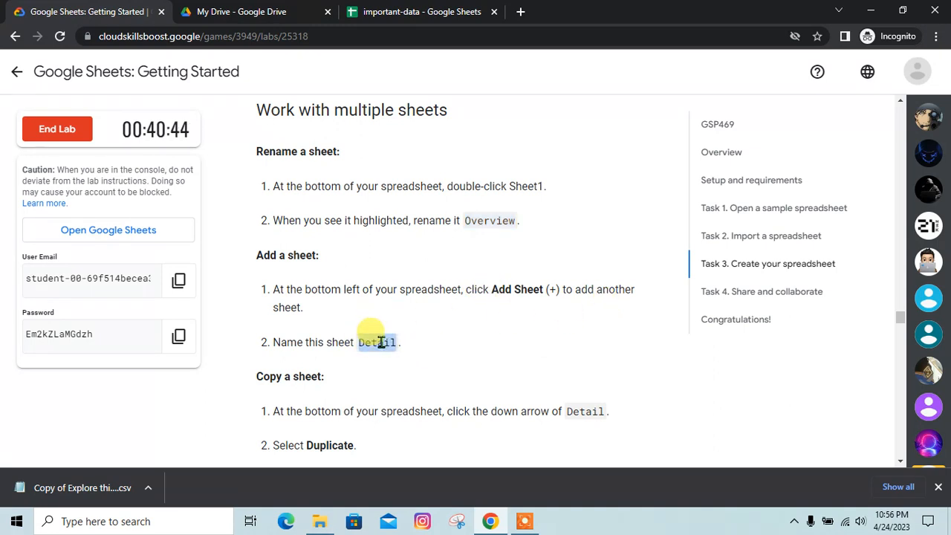
click(418, 11)
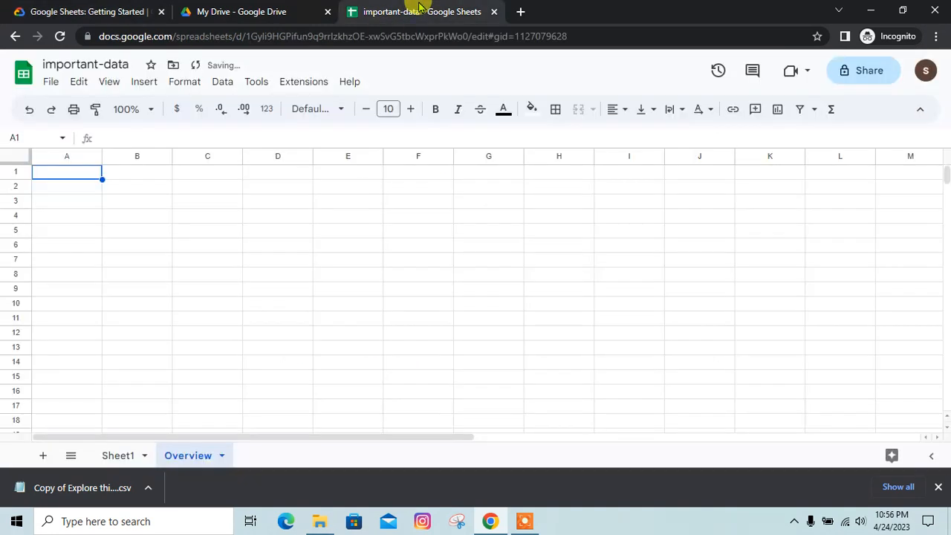
click(42, 455)
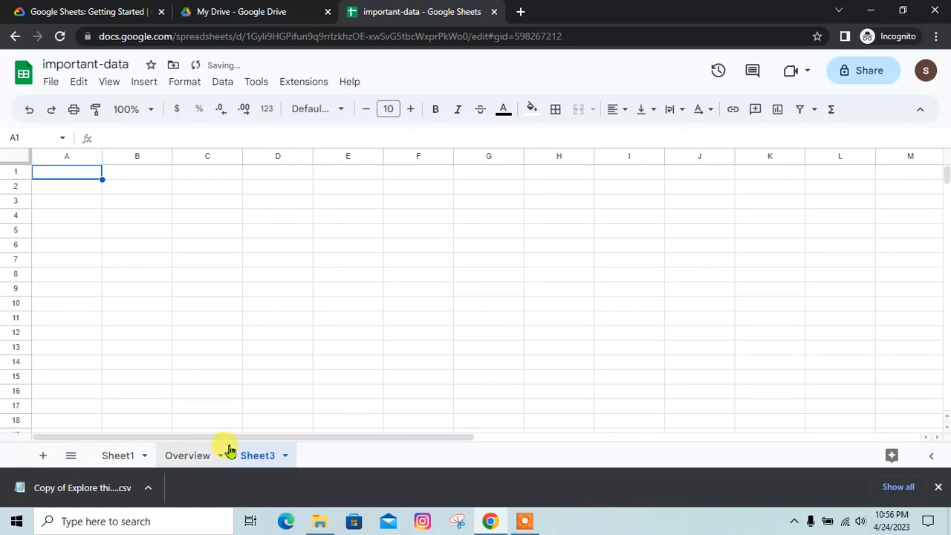
click(282, 456)
click(281, 285)
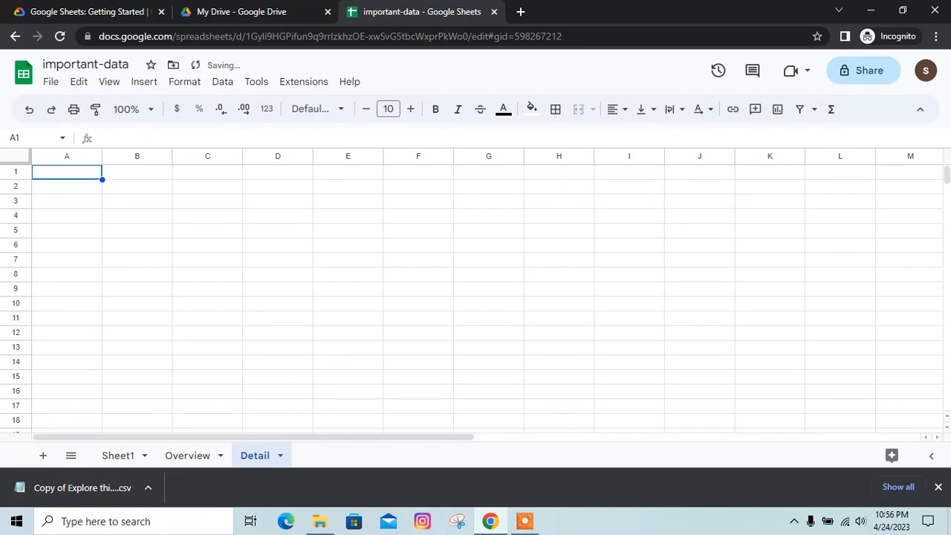
Step: Check the lab's copy instruction and duplicate the Detail sheet in the important-data spreadsheet
key(ctrl+1)
scroll(503, 307, down, 1)
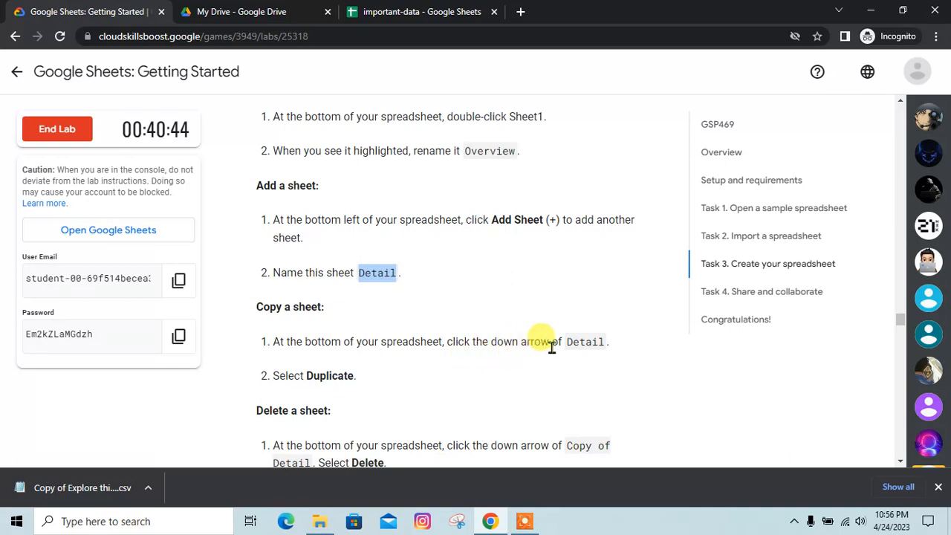
click(415, 11)
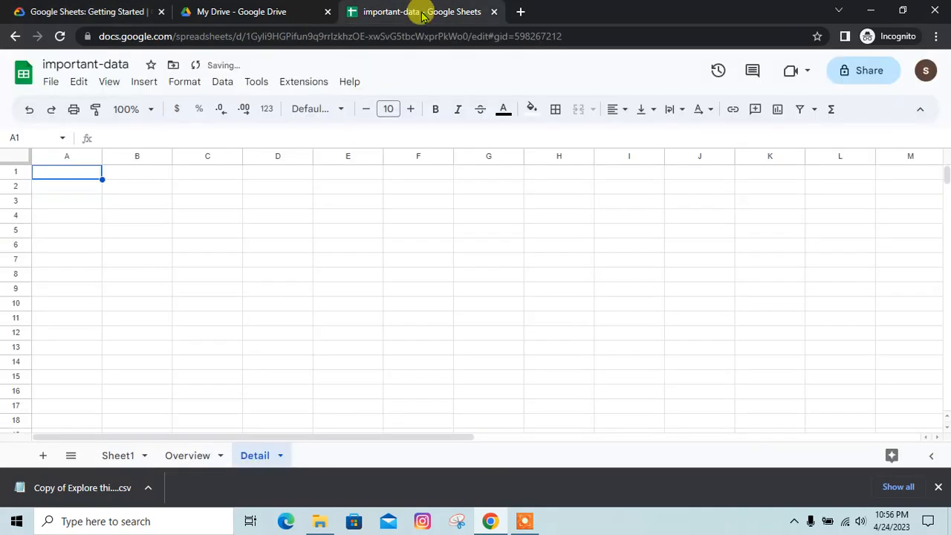
click(281, 456)
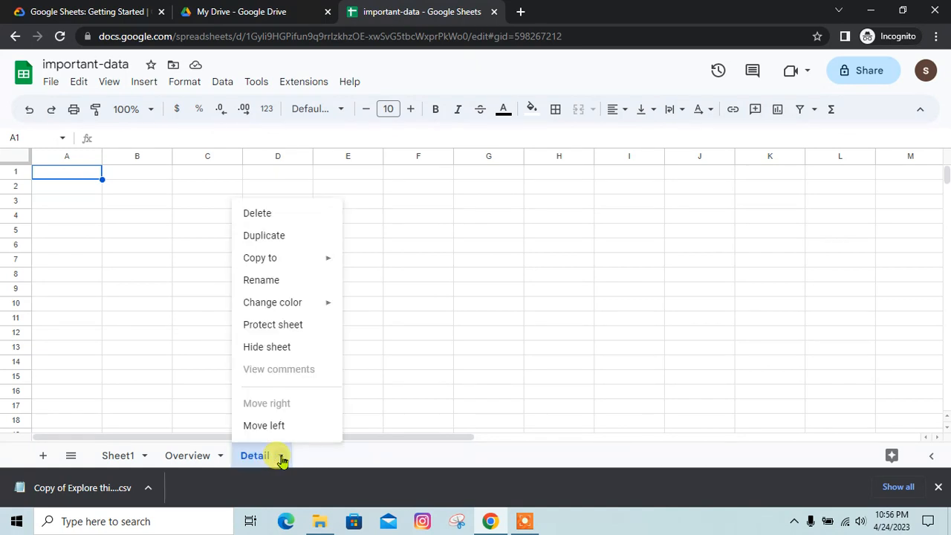
click(293, 236)
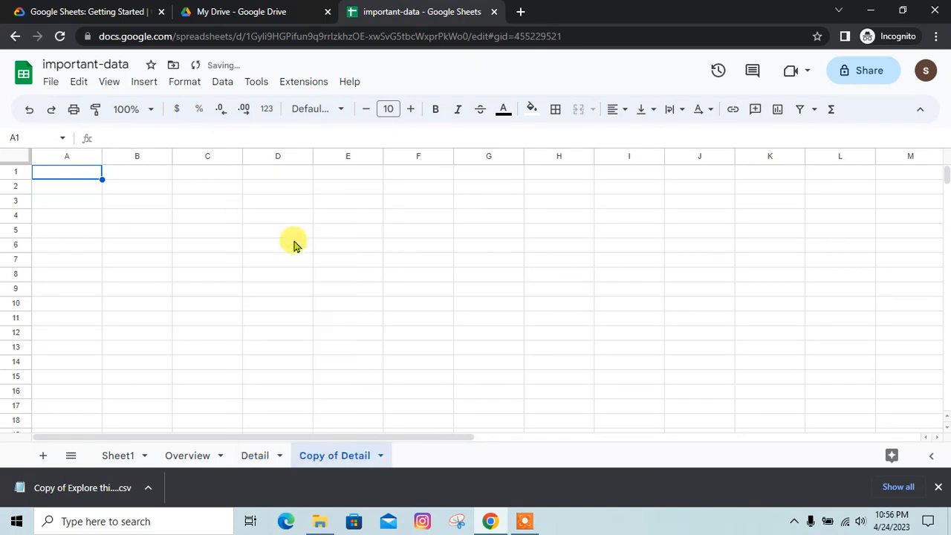
Step: Read the lab's deletion instruction and delete the Copy of Detail sheet from the important-data spreadsheet
click(86, 11)
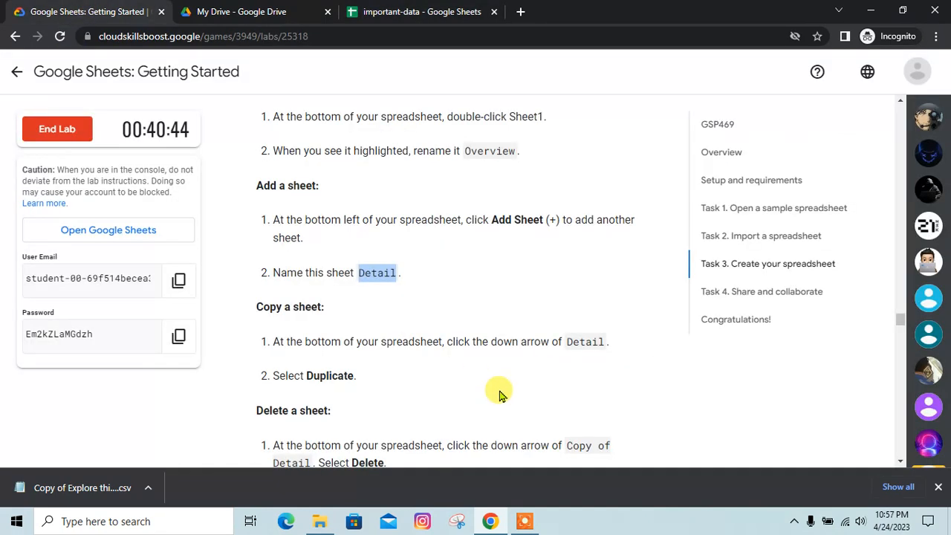
scroll(497, 392, down, 1)
scroll(363, 388, down, 1)
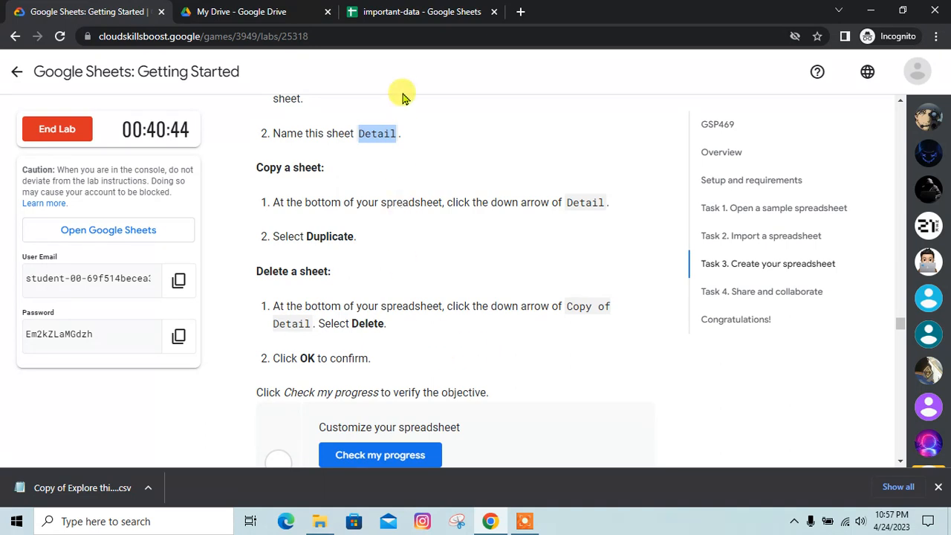
click(415, 11)
click(380, 457)
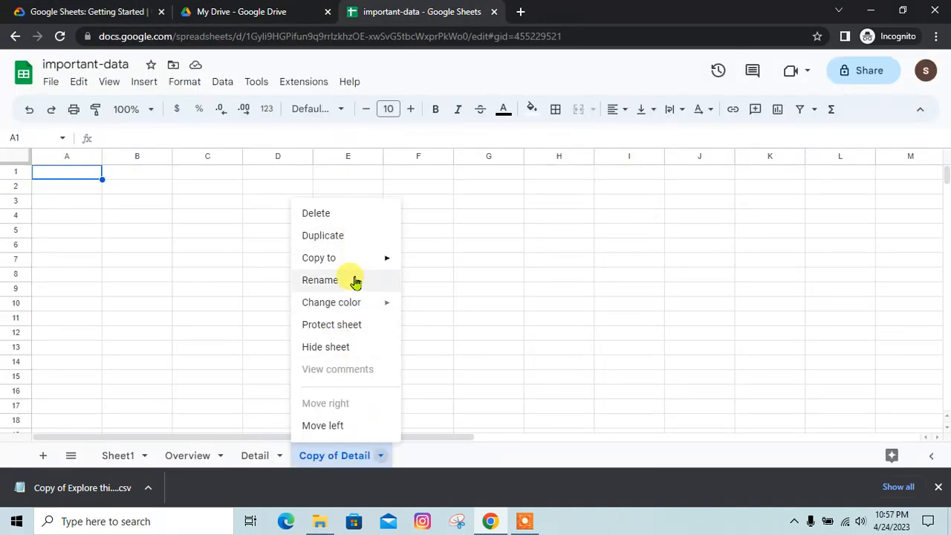
click(350, 214)
click(628, 289)
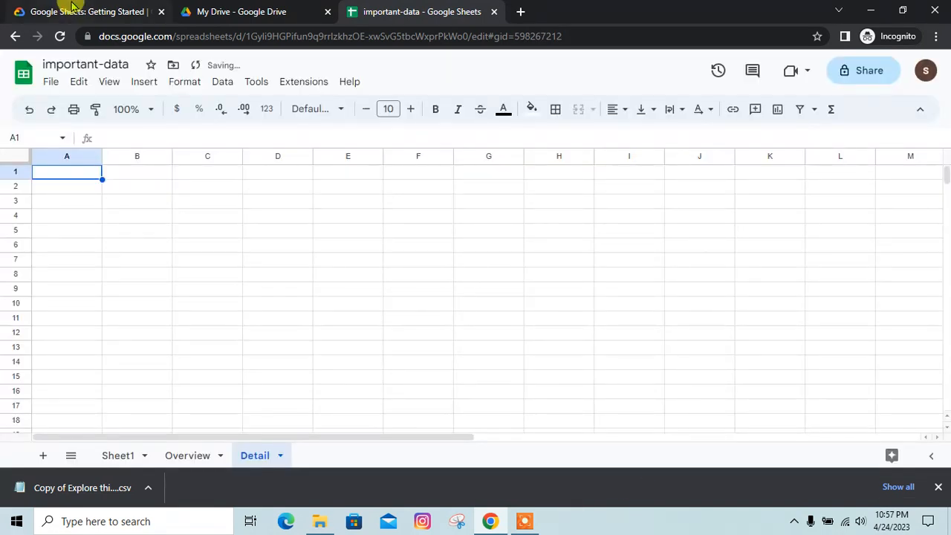
Step: Return to the lab instructions and check the progress of the "Customize your spreadsheet" objective
click(72, 6)
scroll(406, 282, down, 1)
click(378, 385)
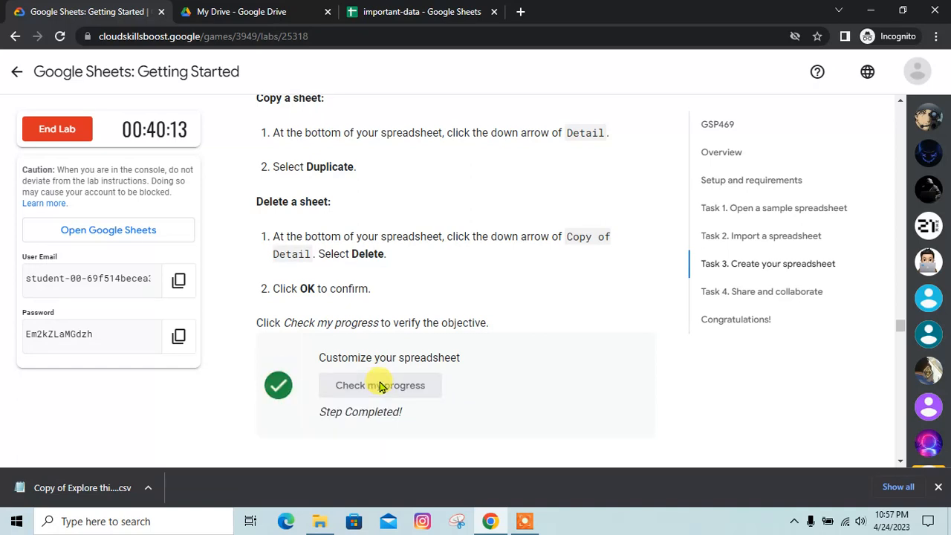
Step: Read the lab's Task 4 instructions on sharing spreadsheets and open the sharing dialog of the important-data spreadsheet
scroll(357, 404, down, 2)
scroll(450, 287, down, 3)
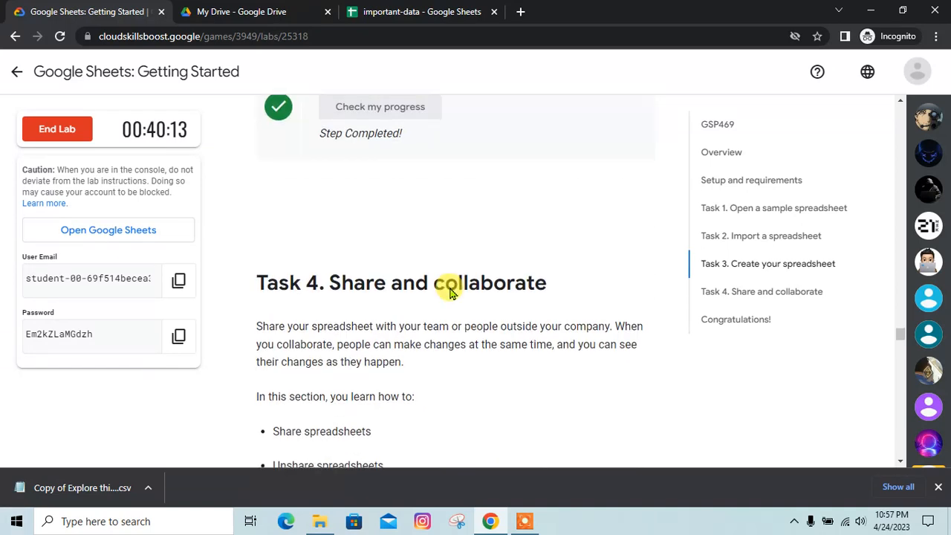
scroll(322, 243, down, 1)
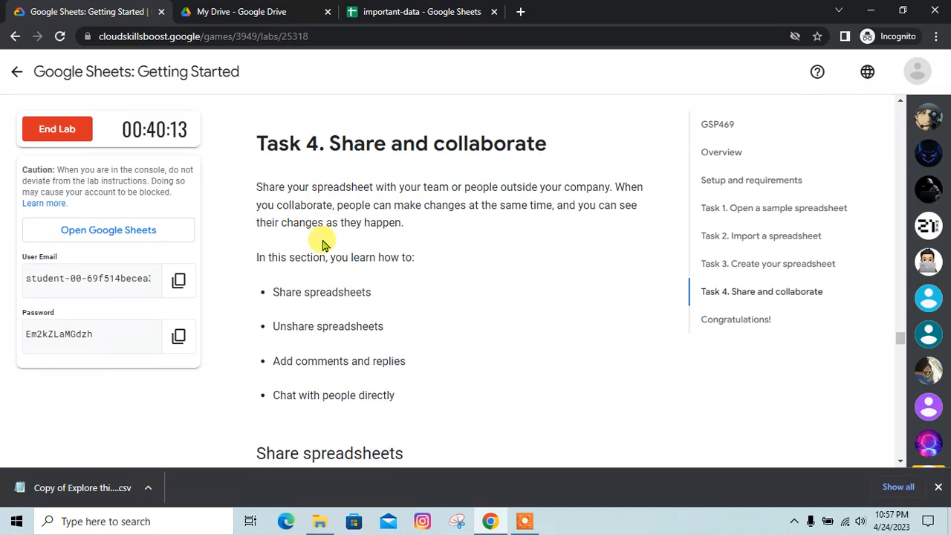
scroll(335, 334, down, 5)
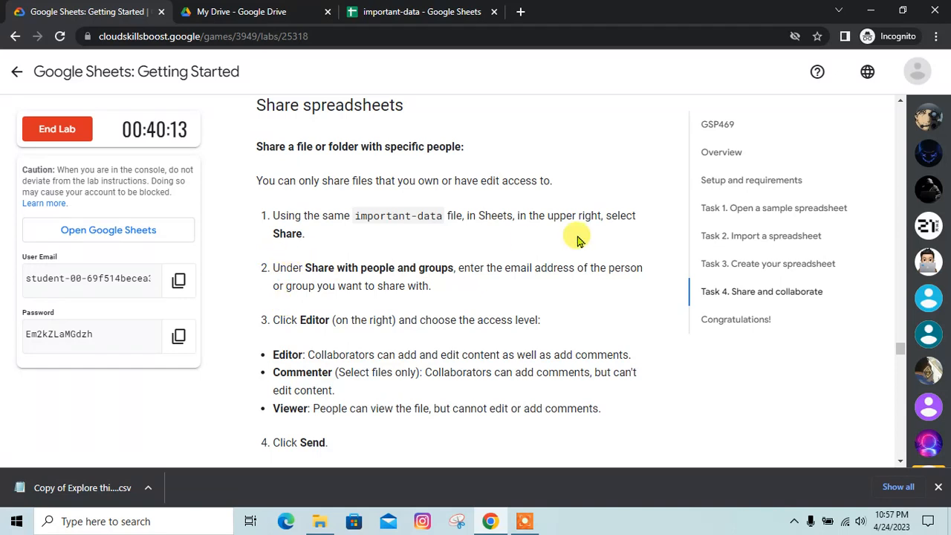
click(475, 8)
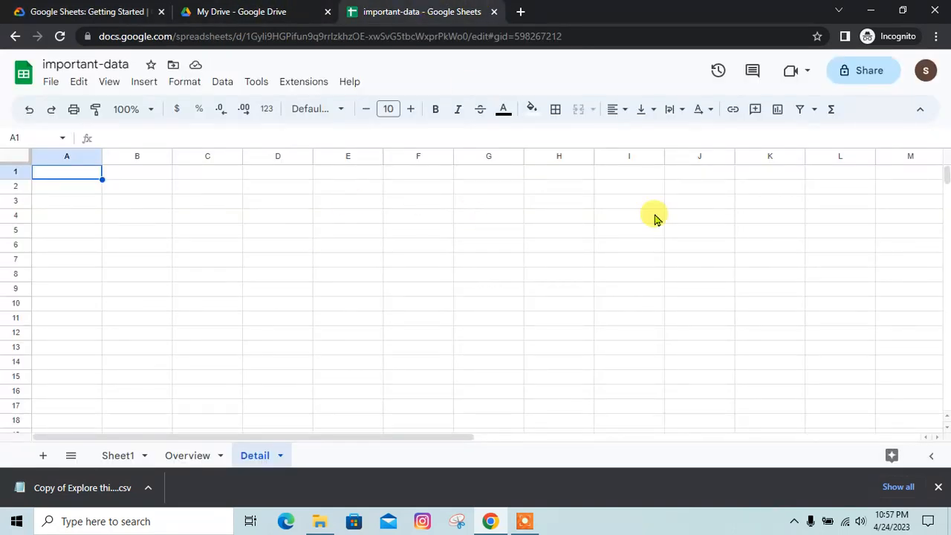
click(861, 72)
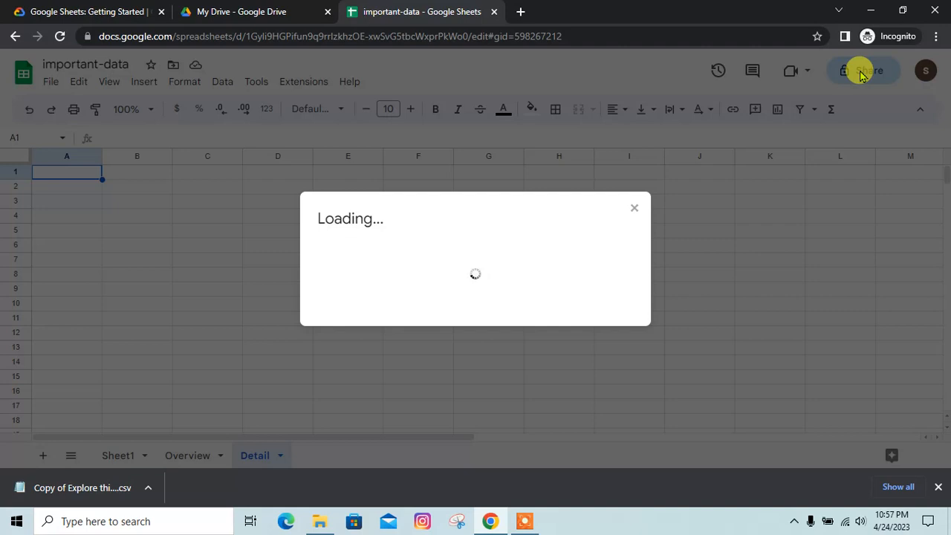
click(55, 6)
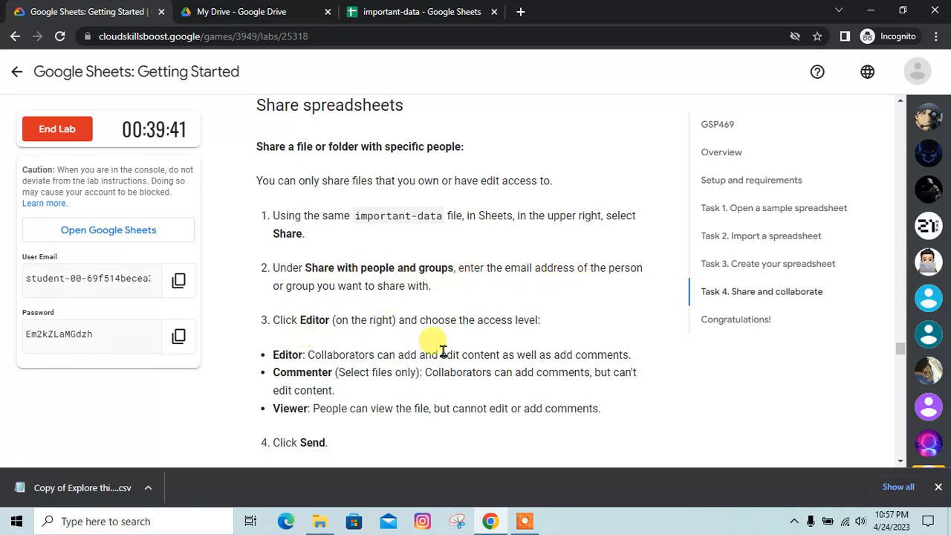
scroll(428, 367, down, 4)
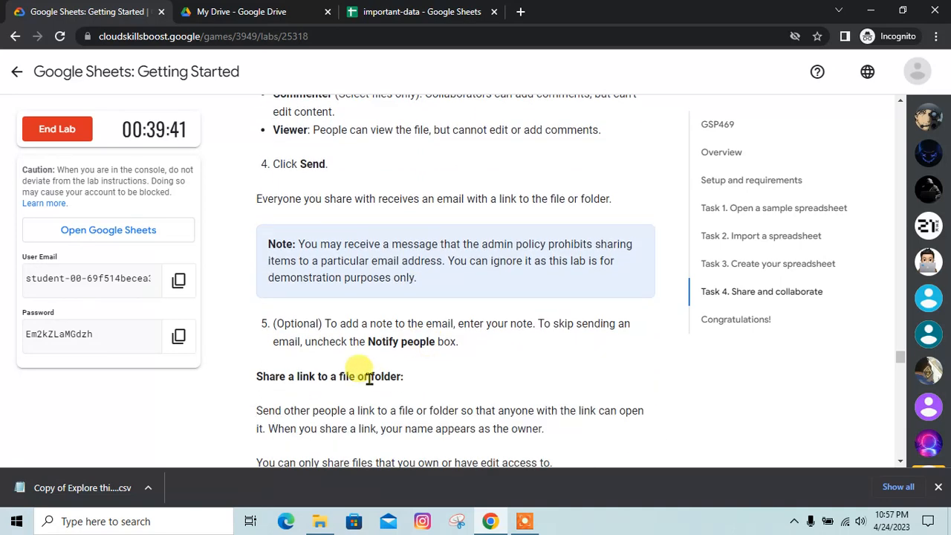
click(406, 10)
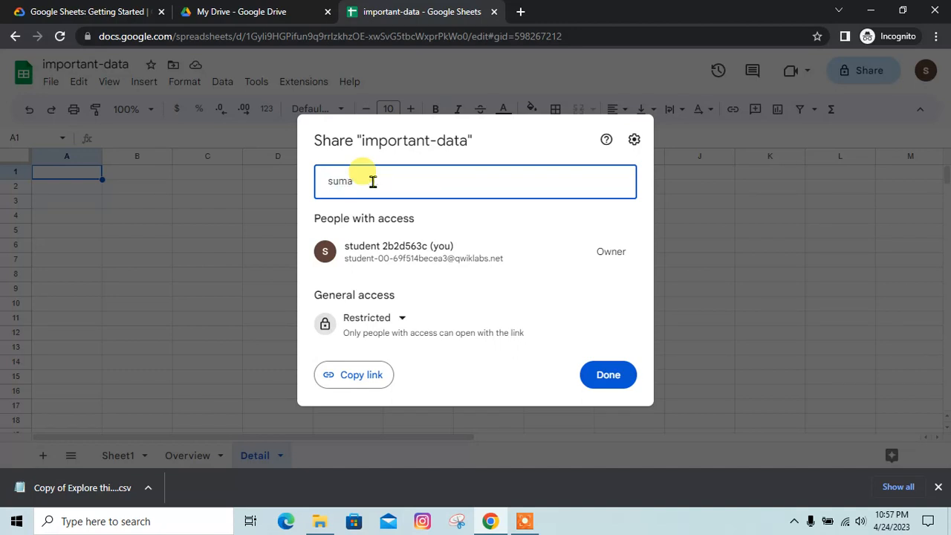
key(BackSpace)
key(BackSpace)
key(BackSpace)
key(BackSpace)
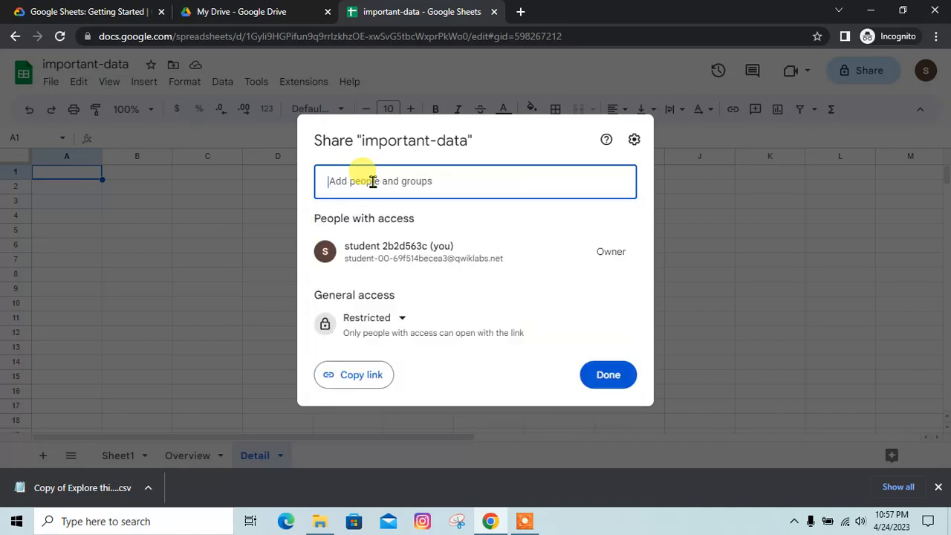
Step: Copy the student account's email from the lab page and add it as a recipient when sharing important-data
click(82, 11)
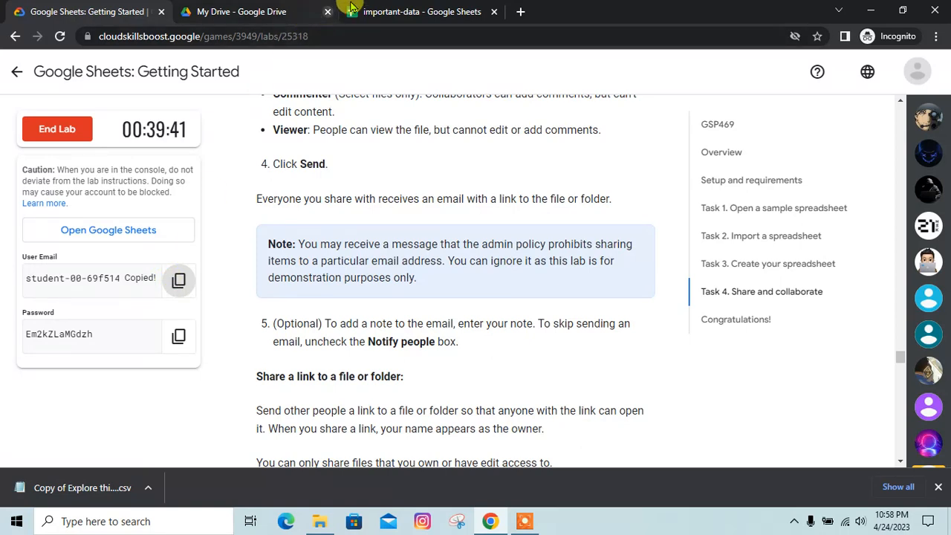
click(417, 9)
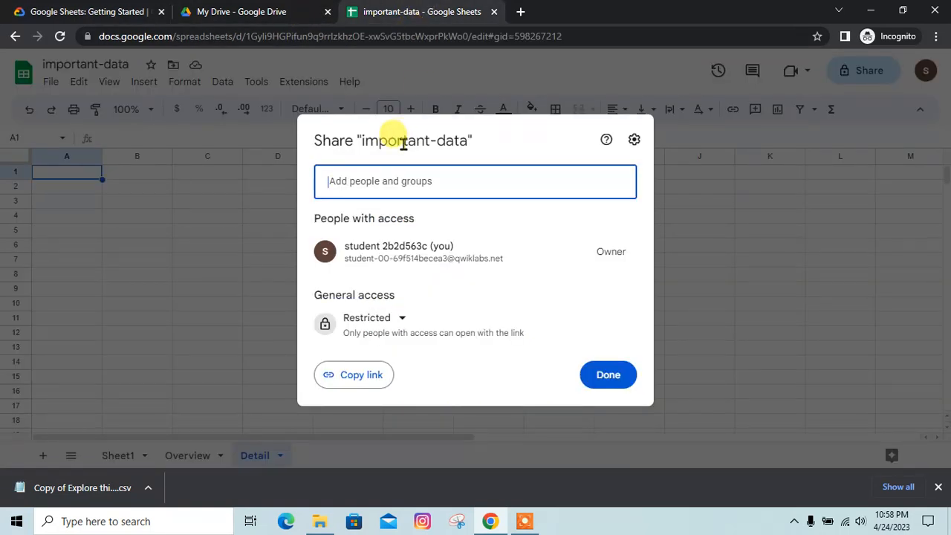
key(ctrl+v)
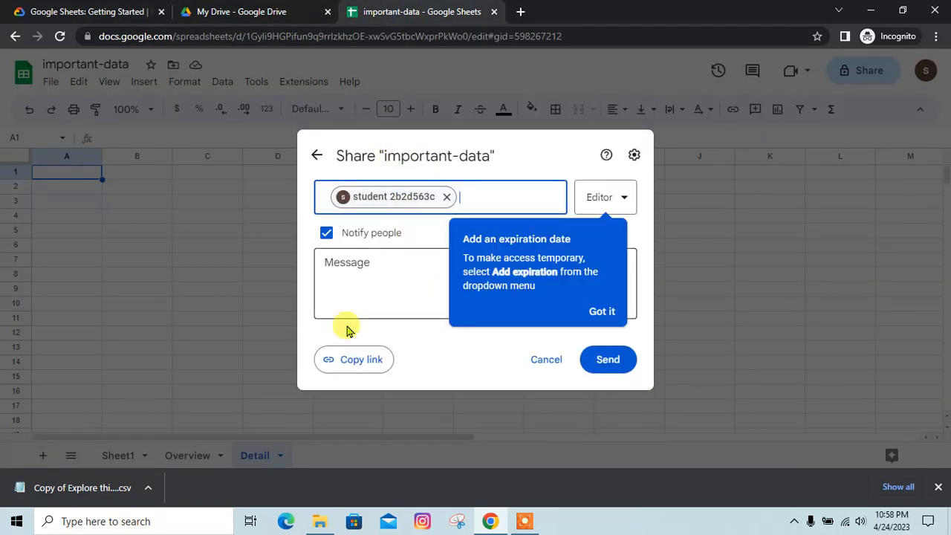
click(371, 285)
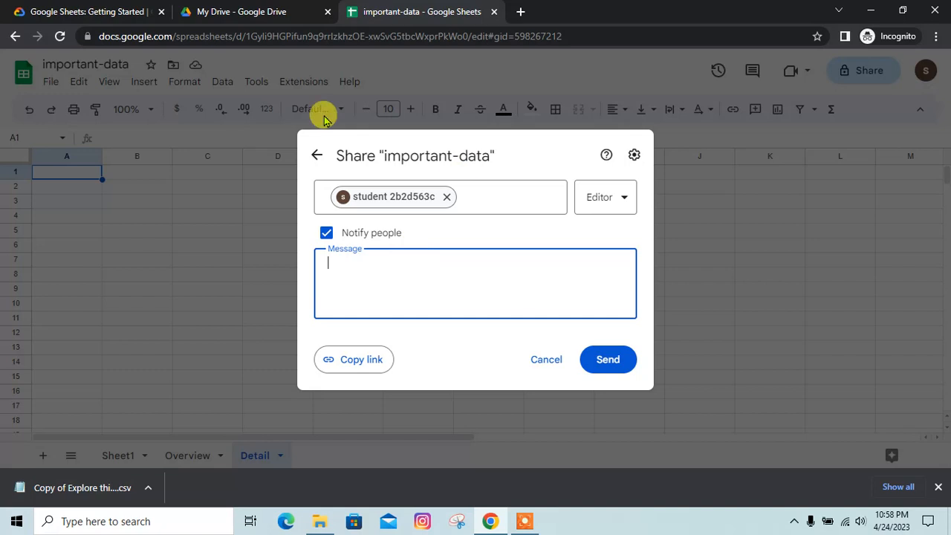
Step: Compare the recipient's access-level options with the lab's descriptions of Editor, Commenter and Viewer
click(112, 13)
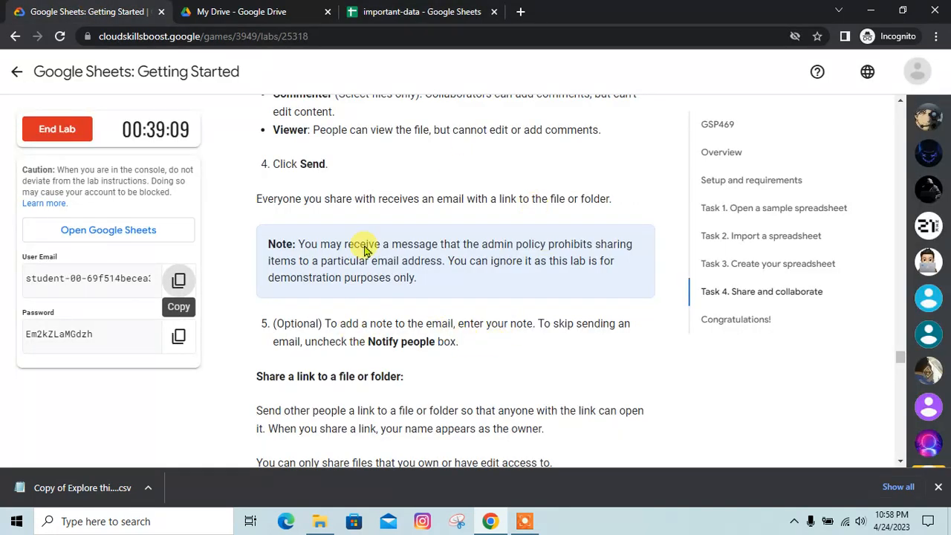
scroll(307, 202, up, 2)
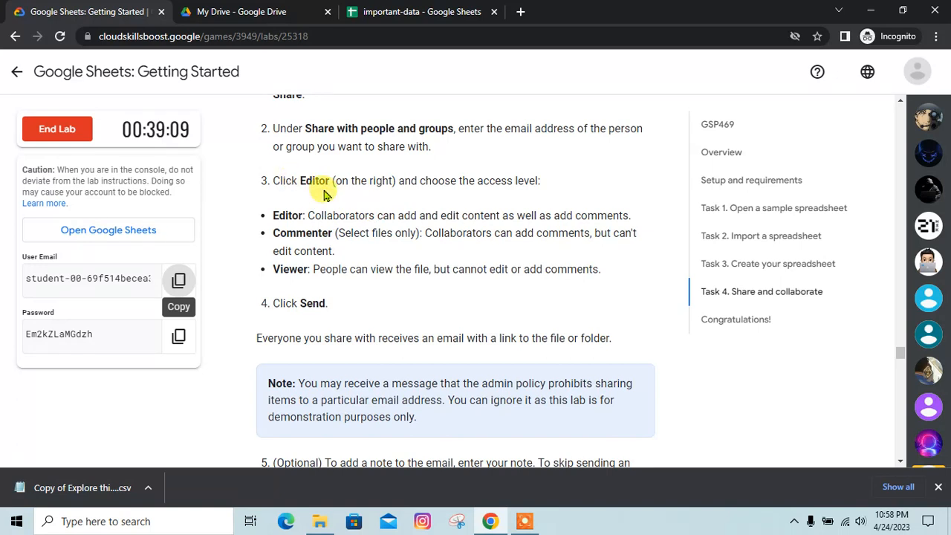
click(372, 12)
click(608, 203)
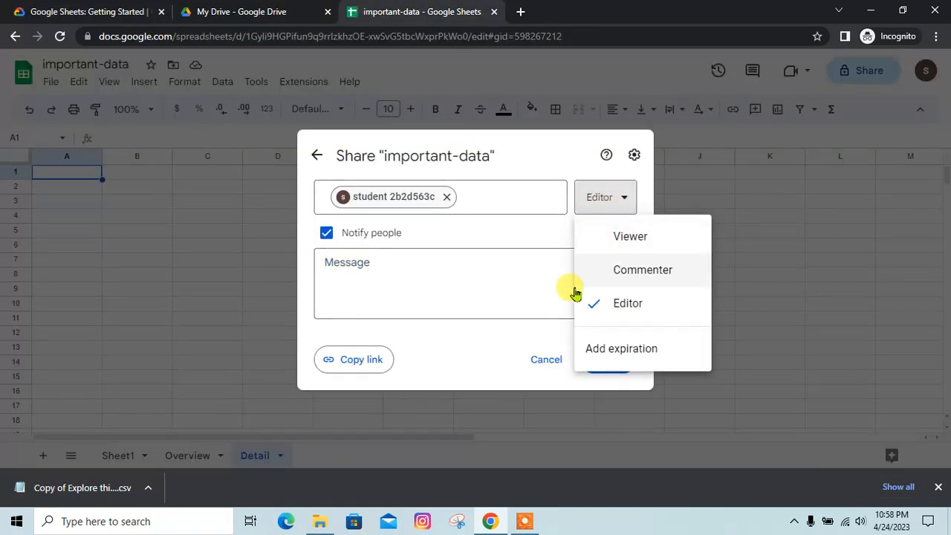
click(130, 11)
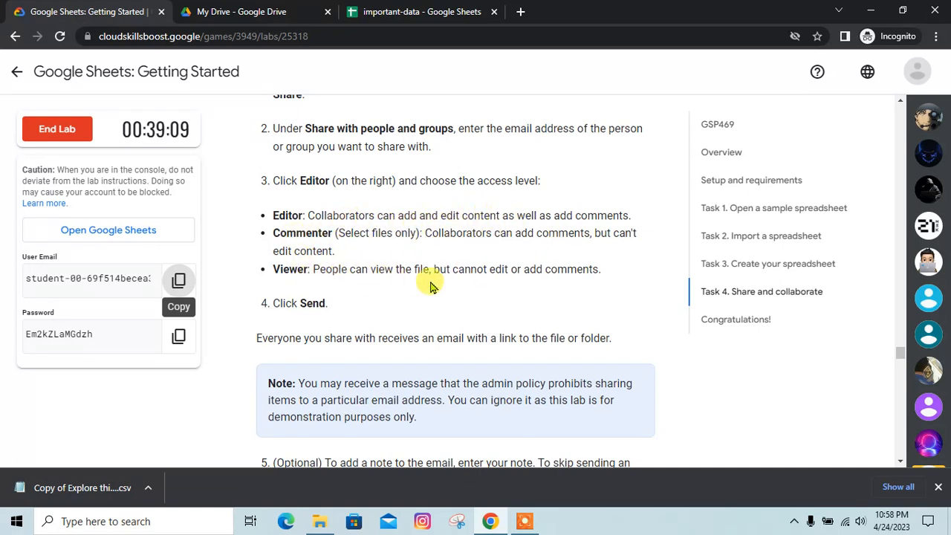
scroll(358, 308, down, 1)
click(369, 9)
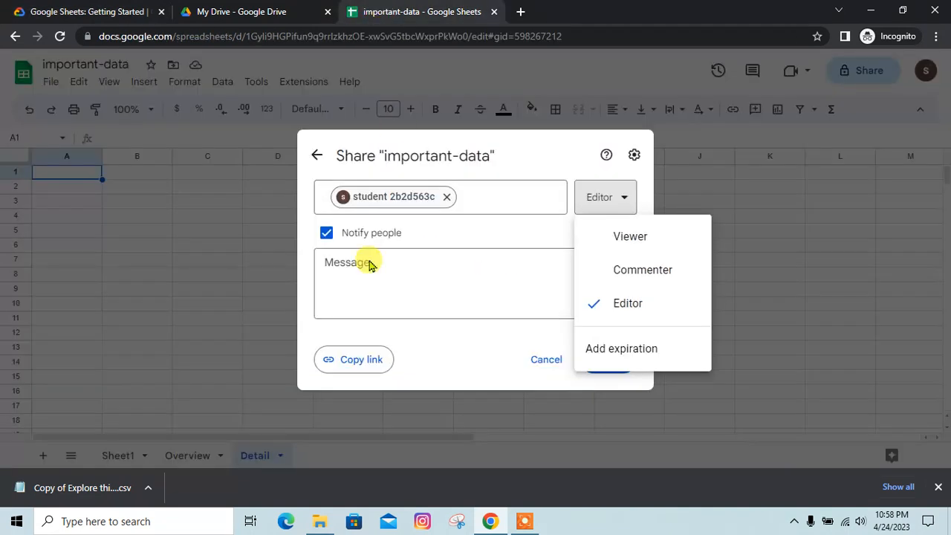
Step: Add the message "hello body" to the share invitation and send it with Editor access
click(364, 272)
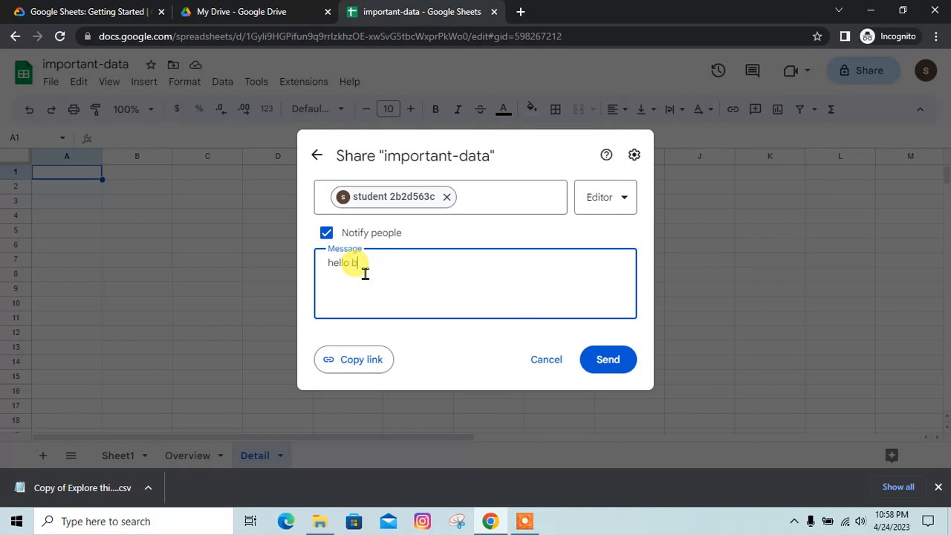
text(hello body)
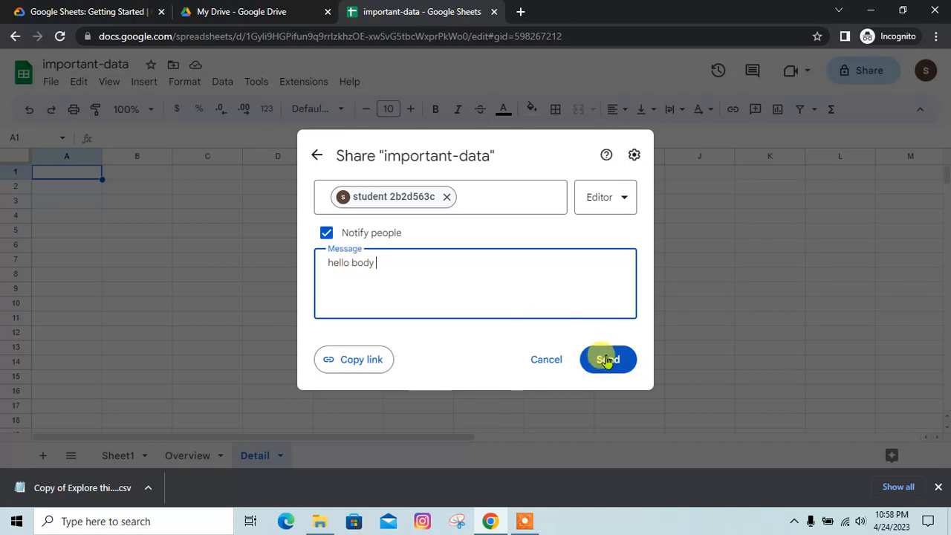
click(607, 360)
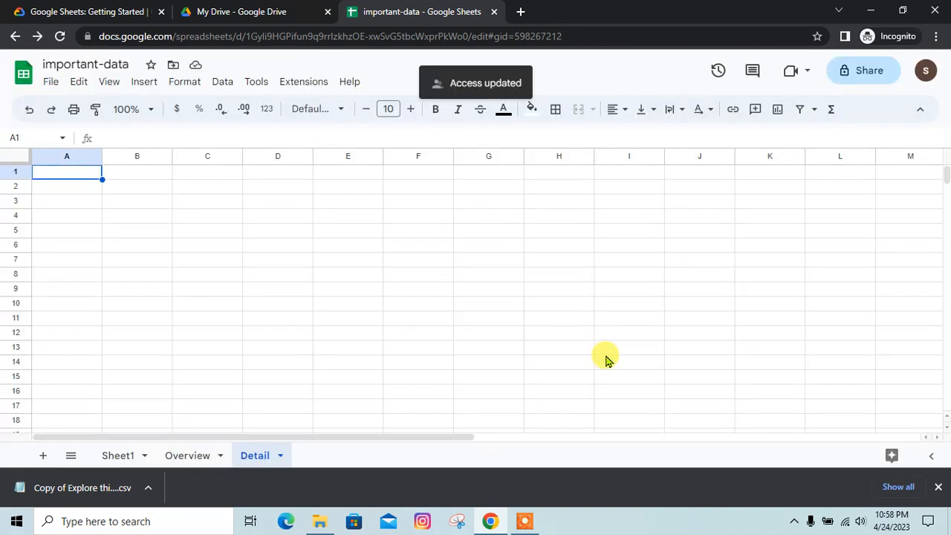
Step: Read the lab's link-sharing instructions and set the general access of important-data to Qwiklabs
click(89, 11)
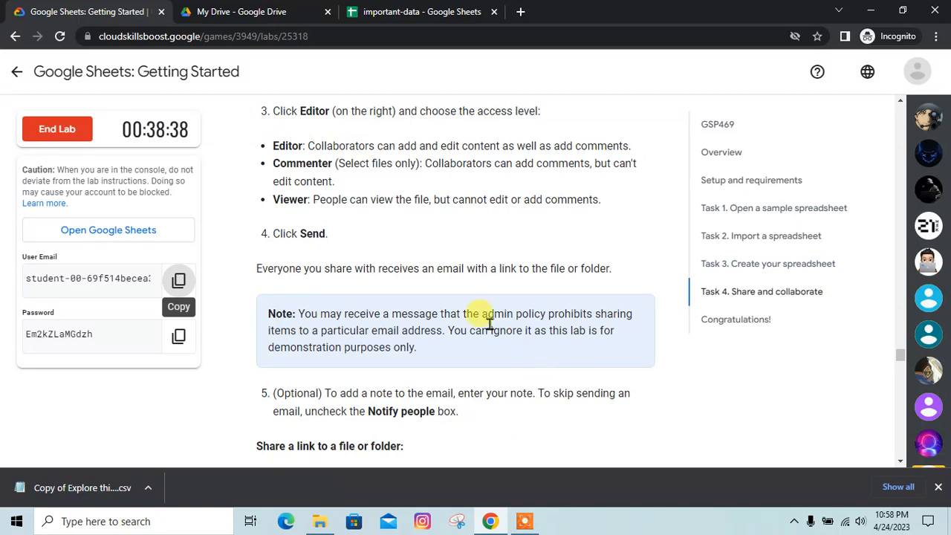
scroll(479, 318, down, 2)
scroll(478, 325, down, 1)
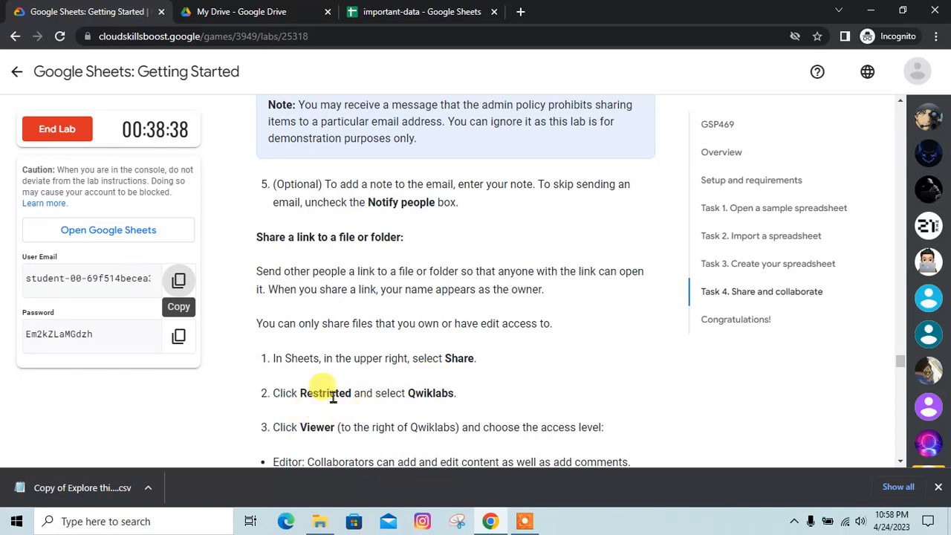
scroll(334, 398, down, 1)
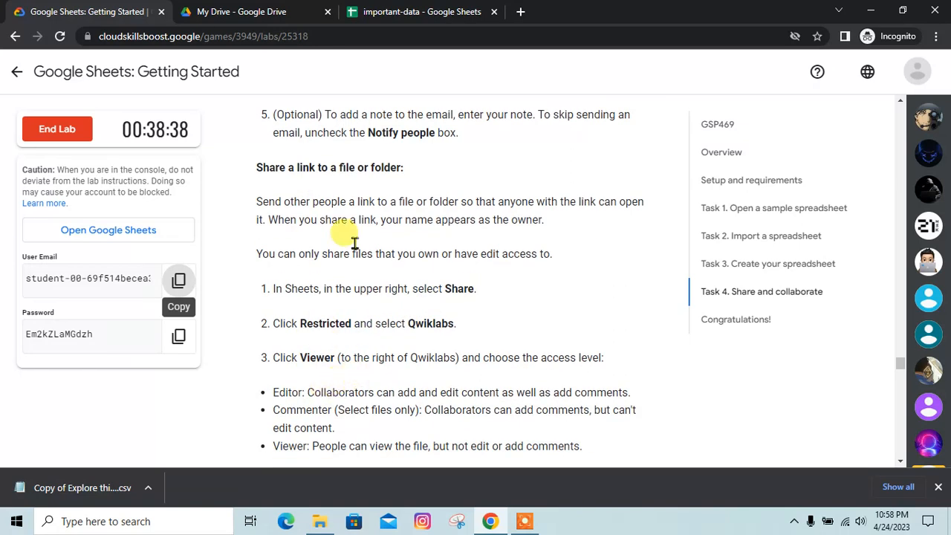
click(444, 10)
click(844, 72)
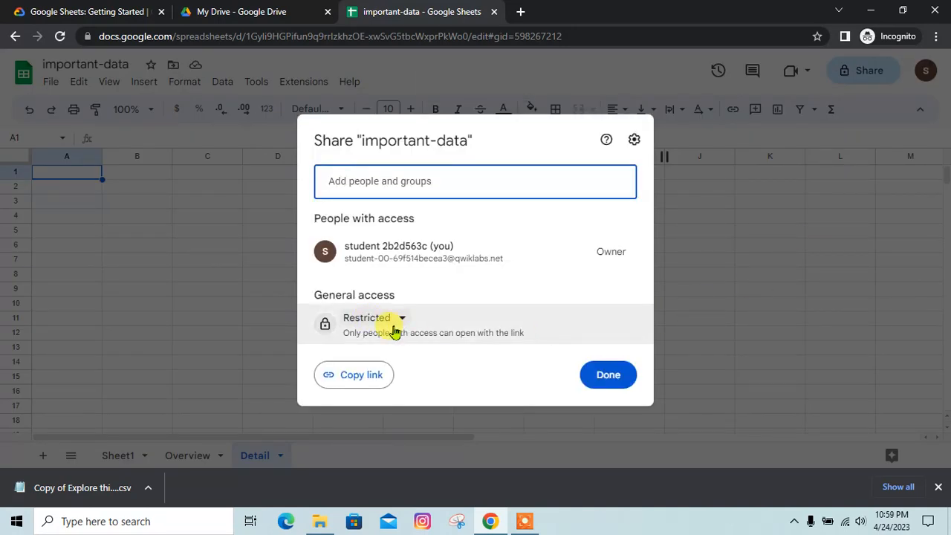
click(394, 329)
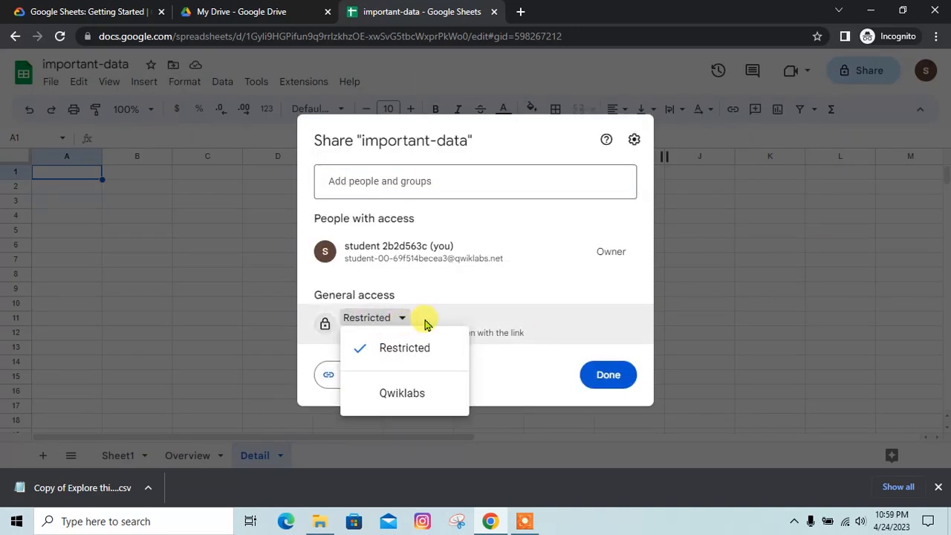
click(405, 392)
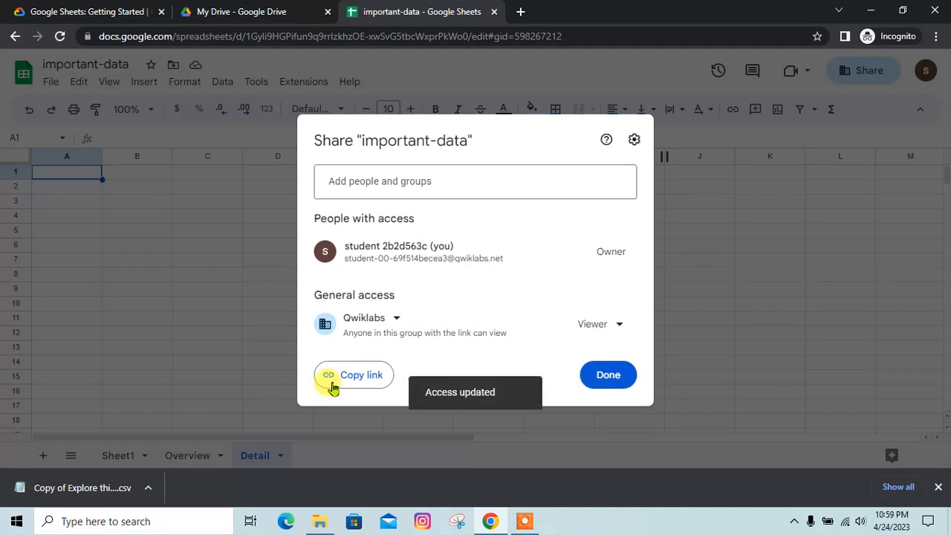
Step: Check the lab's access-level descriptions and open the role options for Qwiklabs access to important-data
click(62, 8)
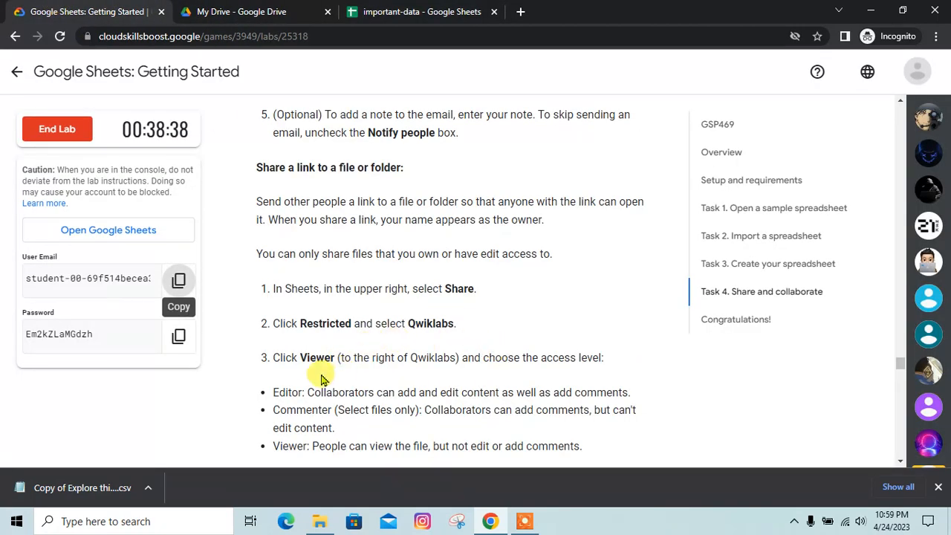
scroll(310, 381, down, 2)
click(415, 12)
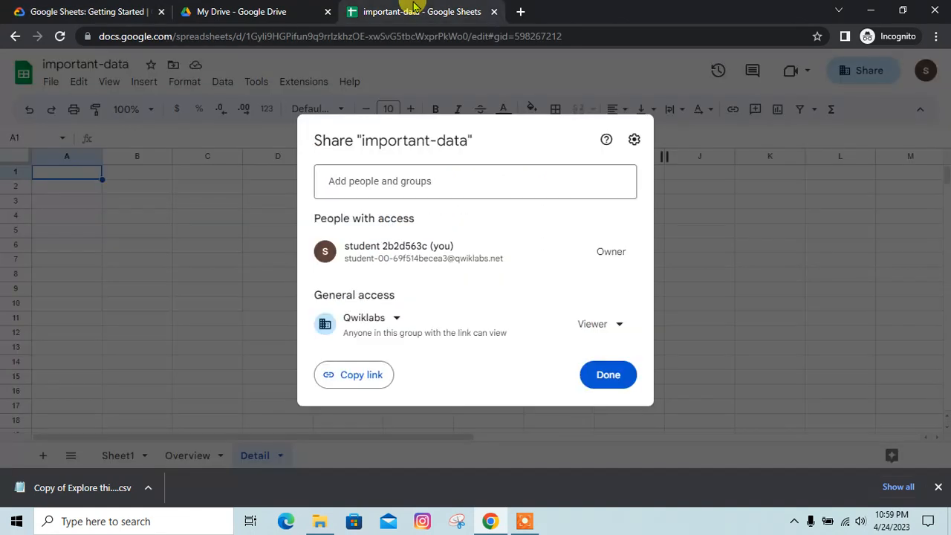
click(618, 329)
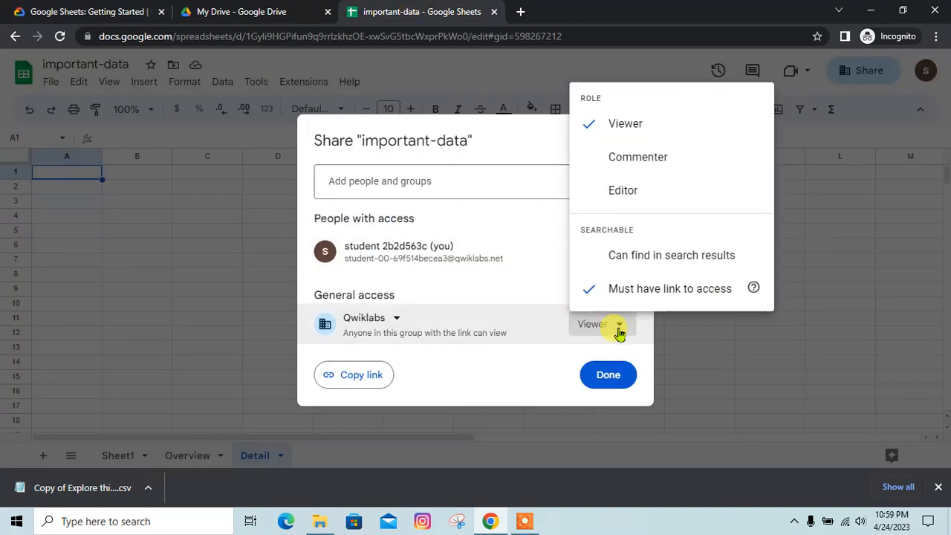
Step: Read the remaining link-sharing steps and check the lab progress for "Share a link to a file or folder"
click(149, 9)
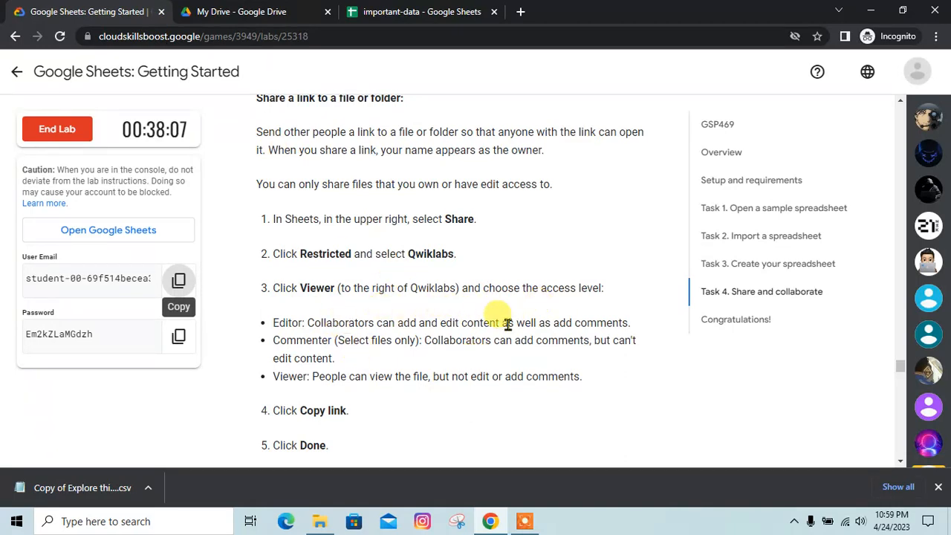
scroll(330, 361, down, 1)
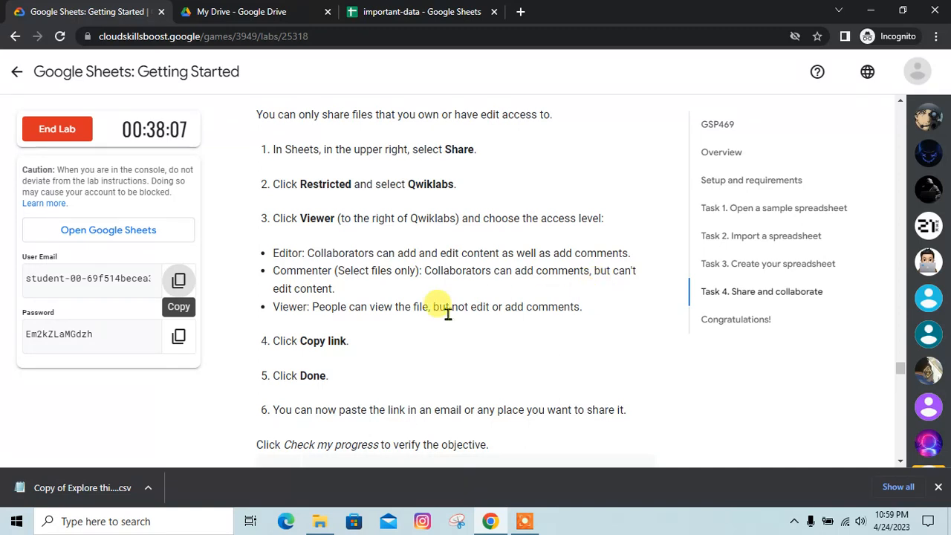
scroll(334, 357, down, 1)
scroll(340, 353, down, 1)
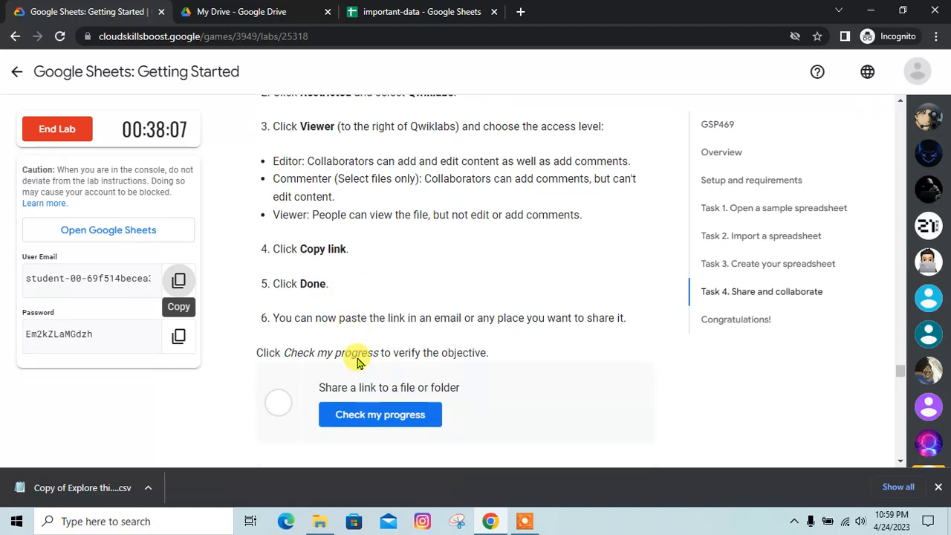
click(405, 375)
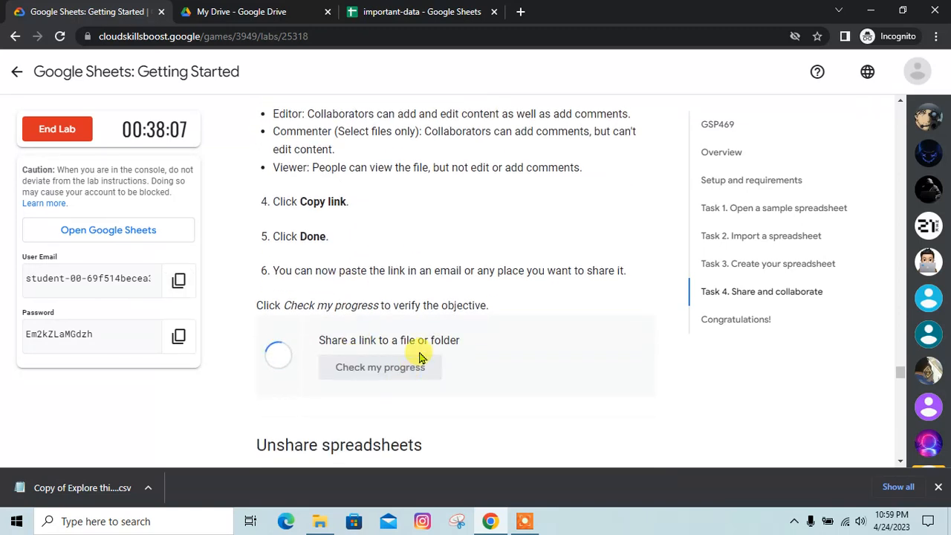
scroll(418, 355, down, 3)
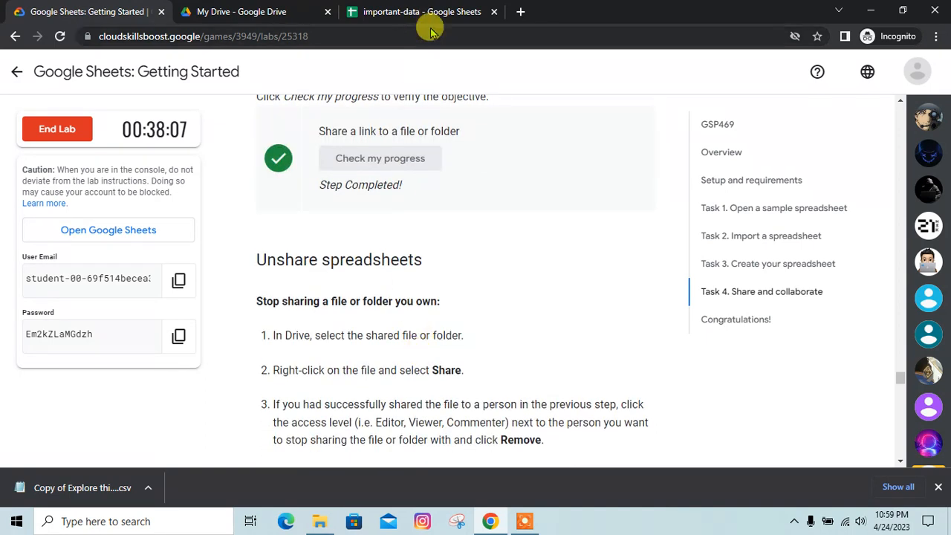
Step: Review the general access options of important-data and skim the lab's Unshare spreadsheets section through to its Congratulations section
click(382, 11)
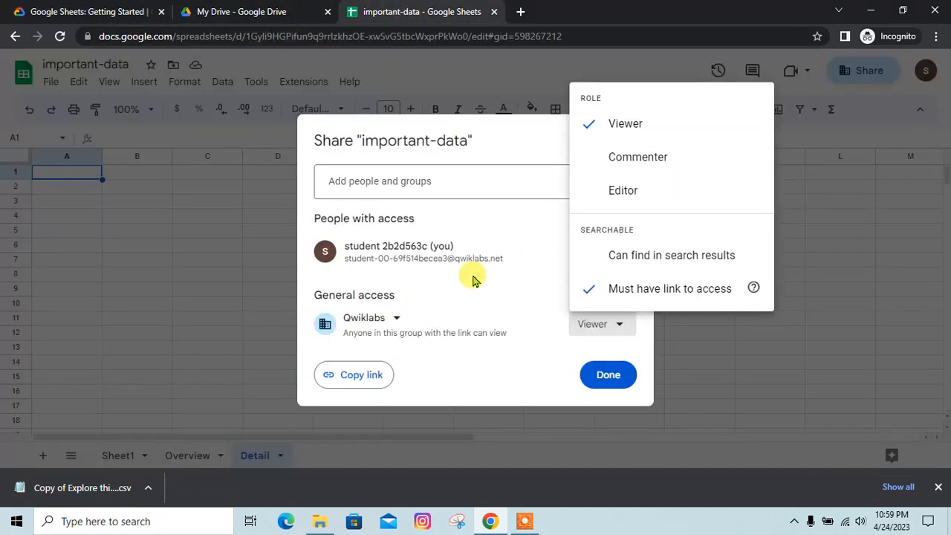
click(405, 319)
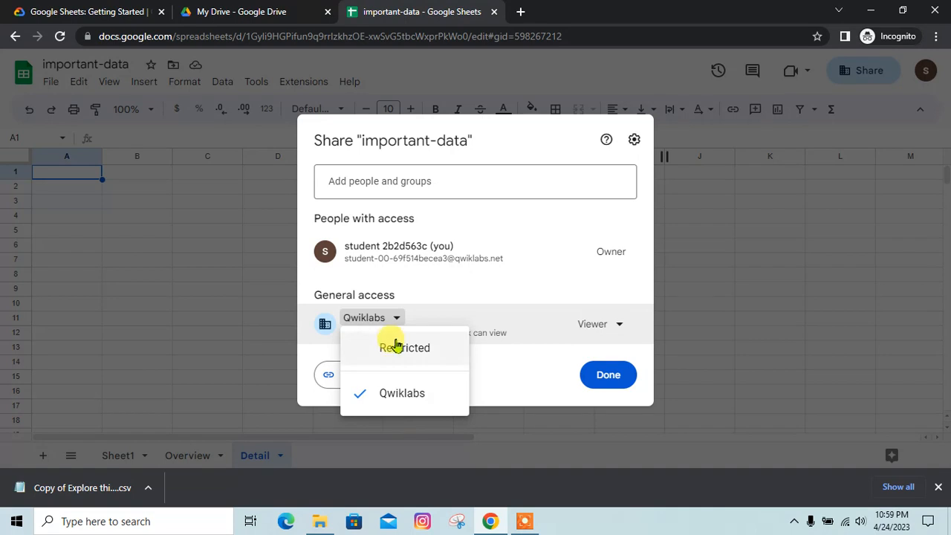
click(86, 9)
scroll(397, 223, down, 1)
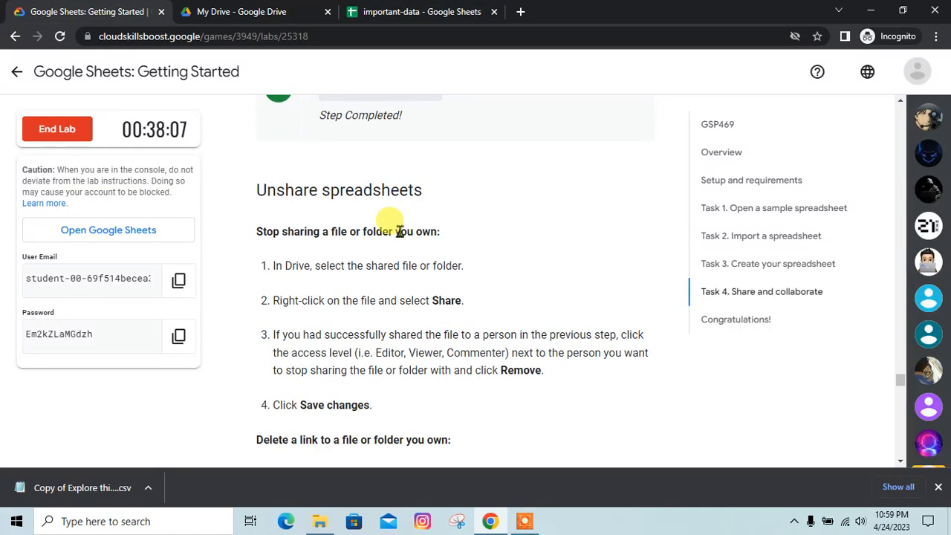
scroll(340, 264, down, 10)
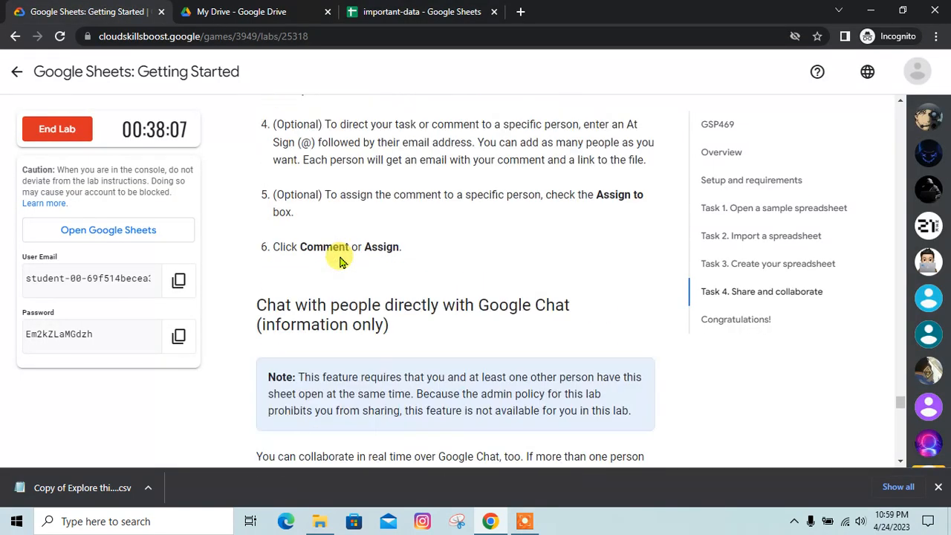
scroll(340, 261, down, 10)
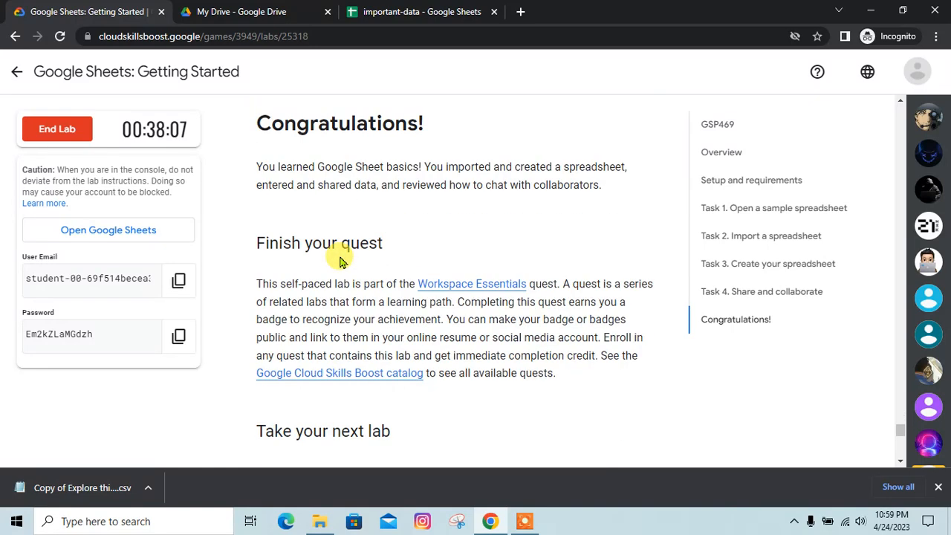
scroll(340, 267, up, 15)
scroll(338, 293, up, 5)
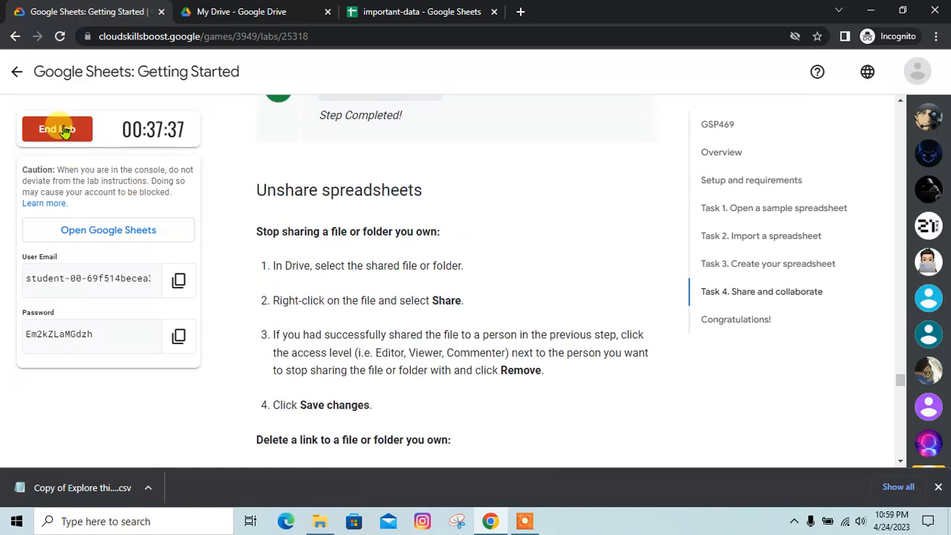
Step: End the Google Sheets: Getting Started lab and submit a star rating for it
click(58, 129)
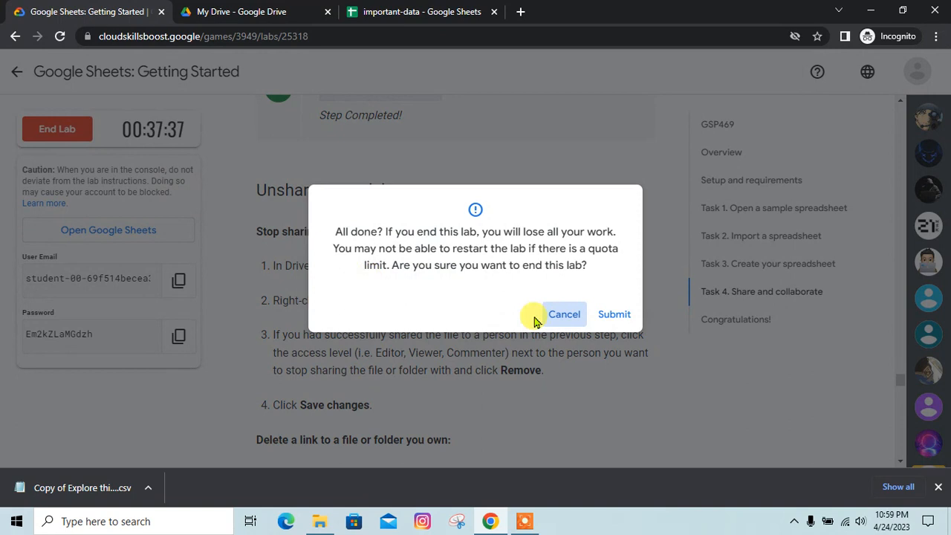
click(624, 314)
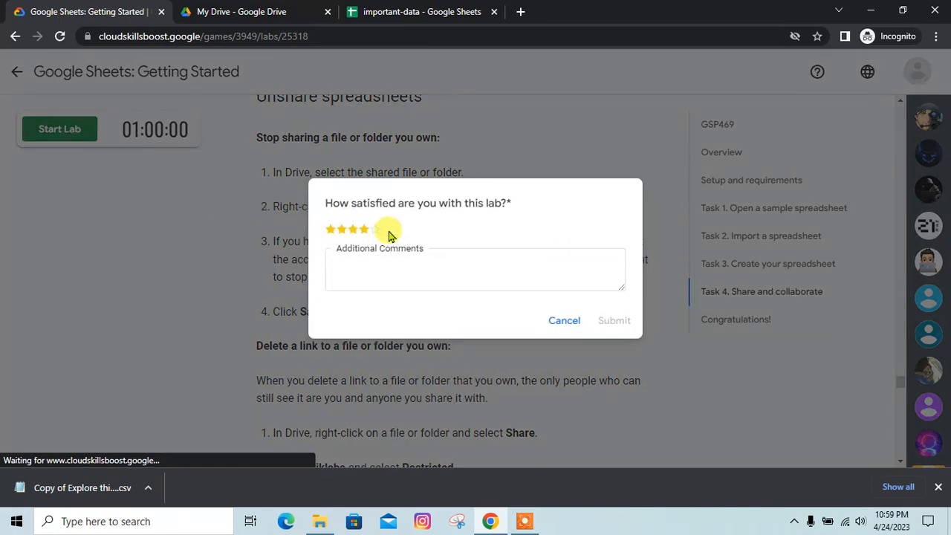
click(375, 230)
click(614, 321)
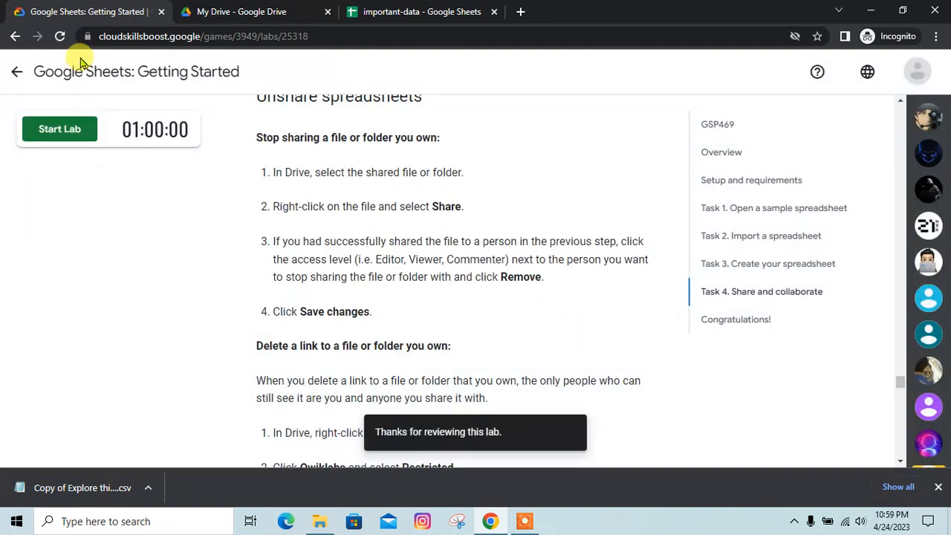
Step: Return to the Level 2 game page and sign the student account out of Google Drive
click(16, 72)
click(231, 11)
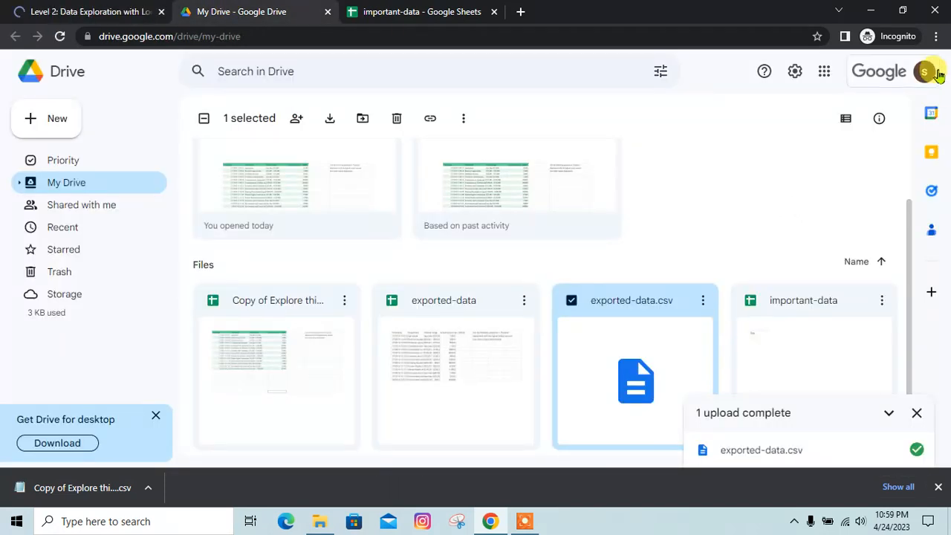
click(938, 73)
click(838, 278)
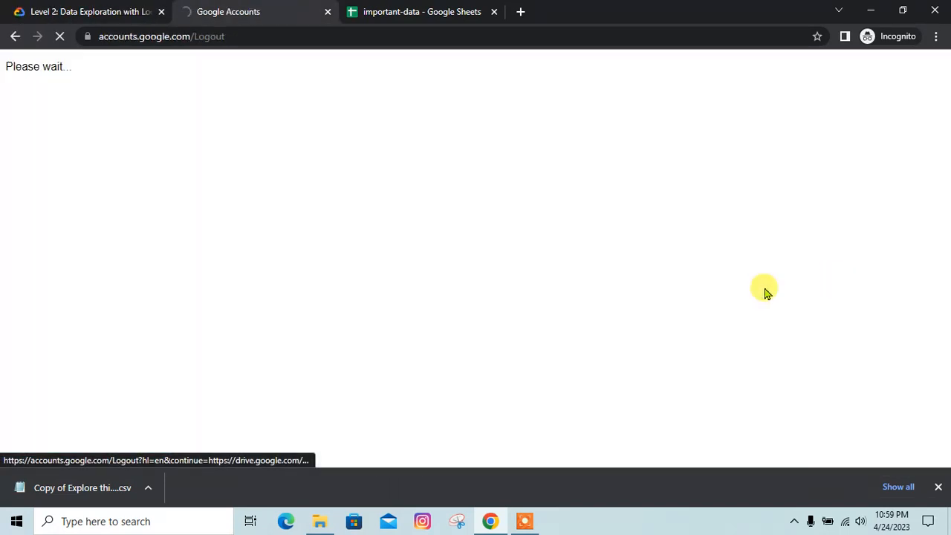
Step: Close the important-data spreadsheet without saving the web page to disk
click(386, 12)
key(ctrl+s)
key(ctrl+w)
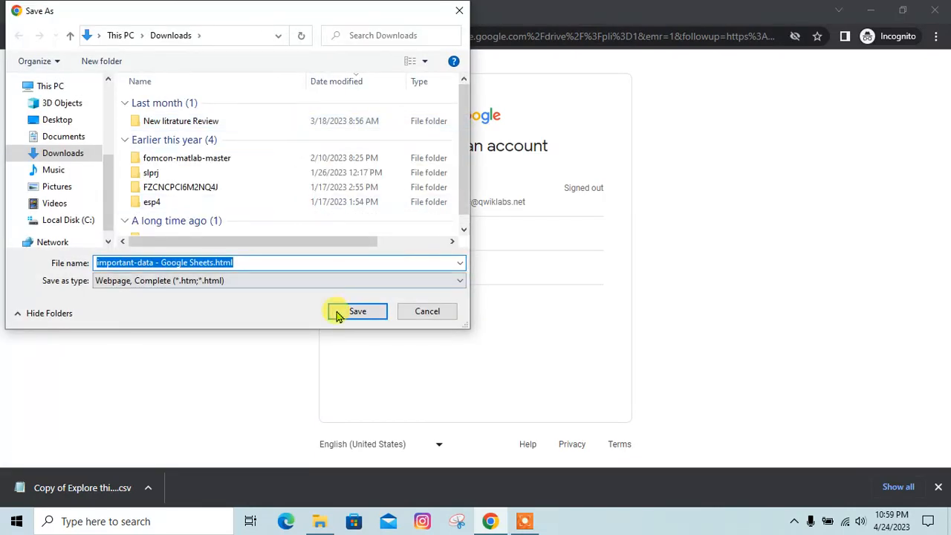
click(420, 311)
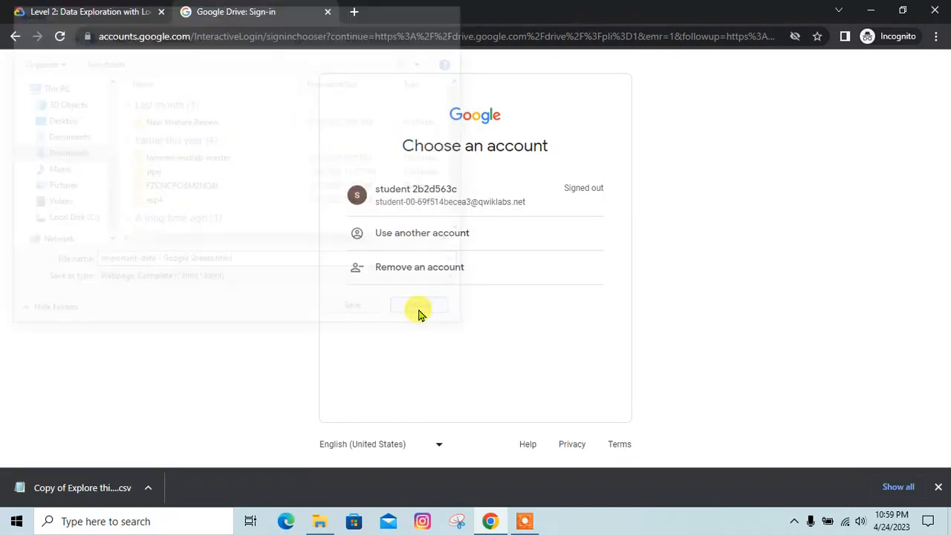
Step: Remove the signed-out student account from the browser and close the Google sign-in page
click(390, 267)
click(595, 217)
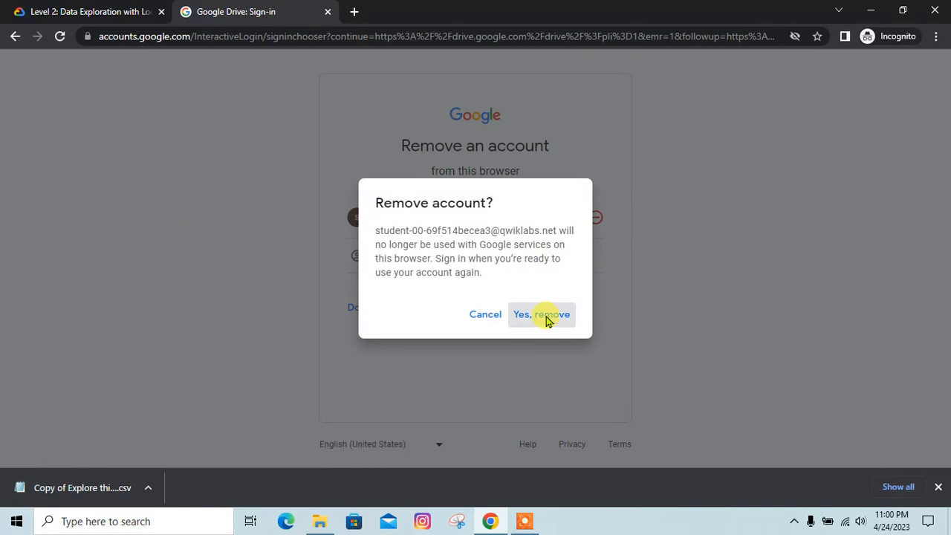
click(547, 316)
key(ctrl+w)
Step: Open the BigQuery: Qwik Start - Console lab from the Analyze BigQuery Data in Connected Sheets section
scroll(396, 334, down, 15)
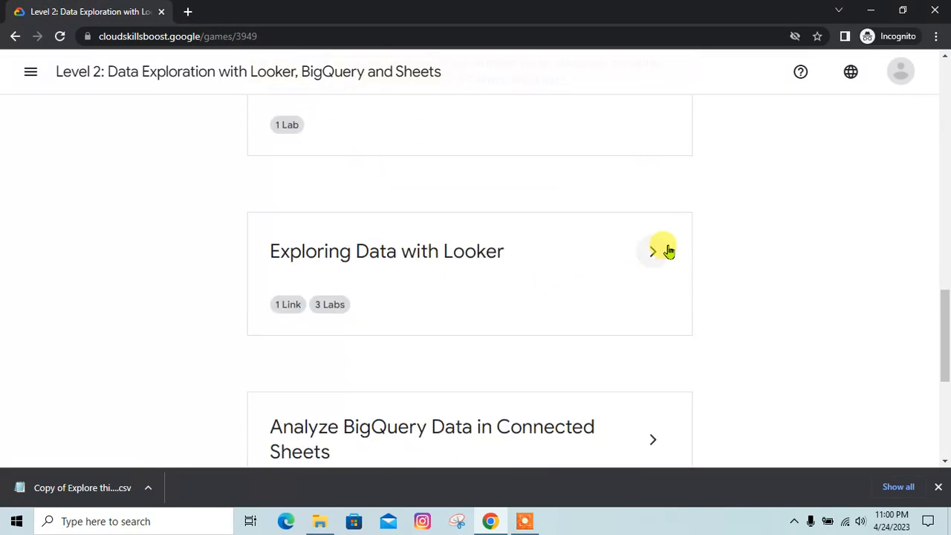
click(663, 252)
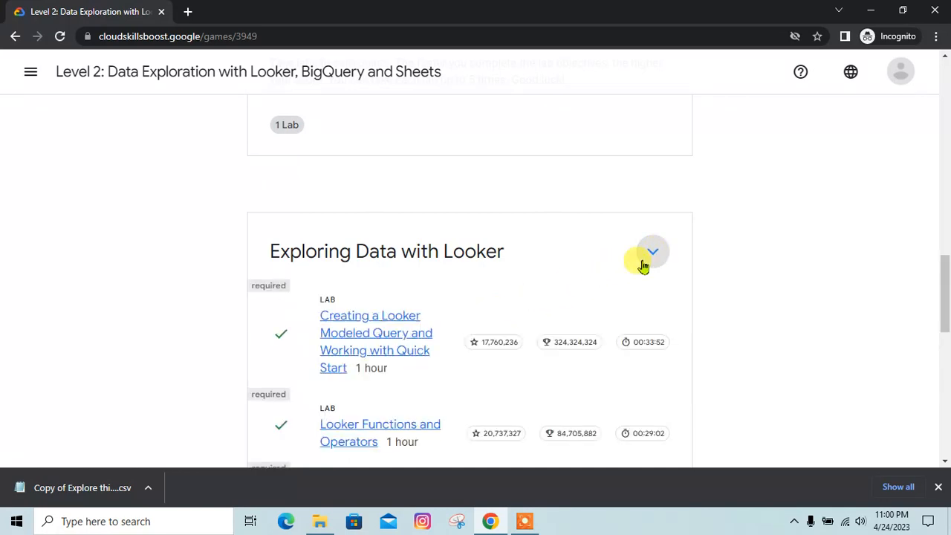
scroll(567, 289, down, 7)
click(648, 209)
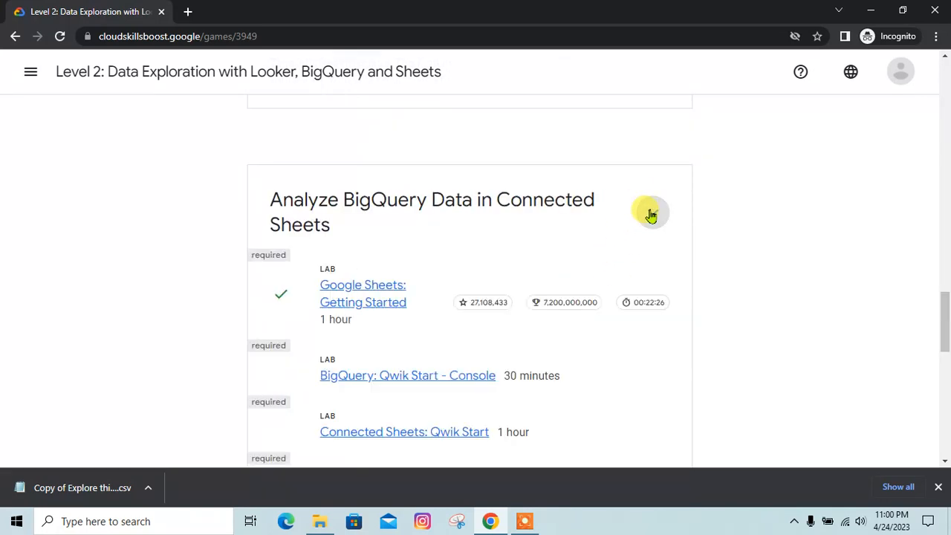
scroll(446, 268, down, 2)
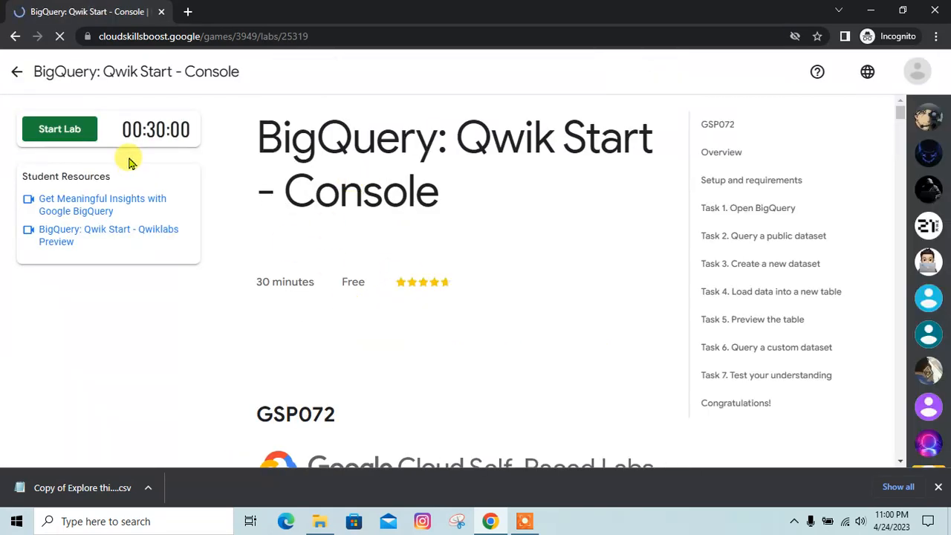
Step: Start the BigQuery: Qwik Start - Console lab, complete the robot check, and view its Google Cloud dashboard before returning to the instructions
click(62, 131)
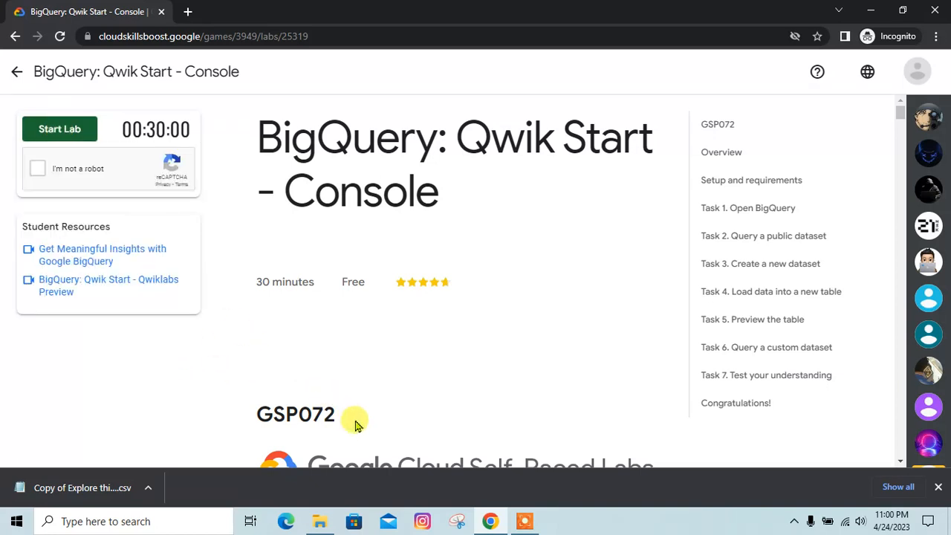
click(74, 168)
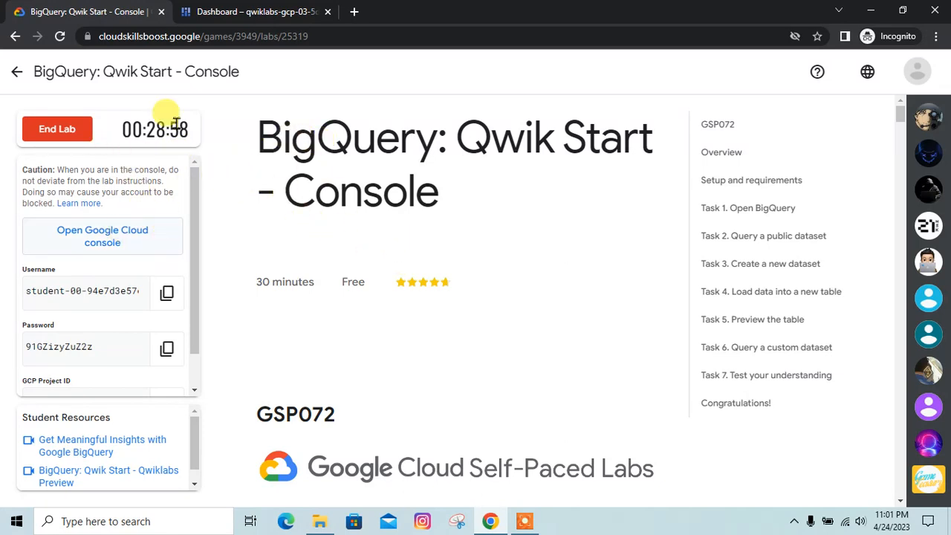
click(246, 11)
click(110, 8)
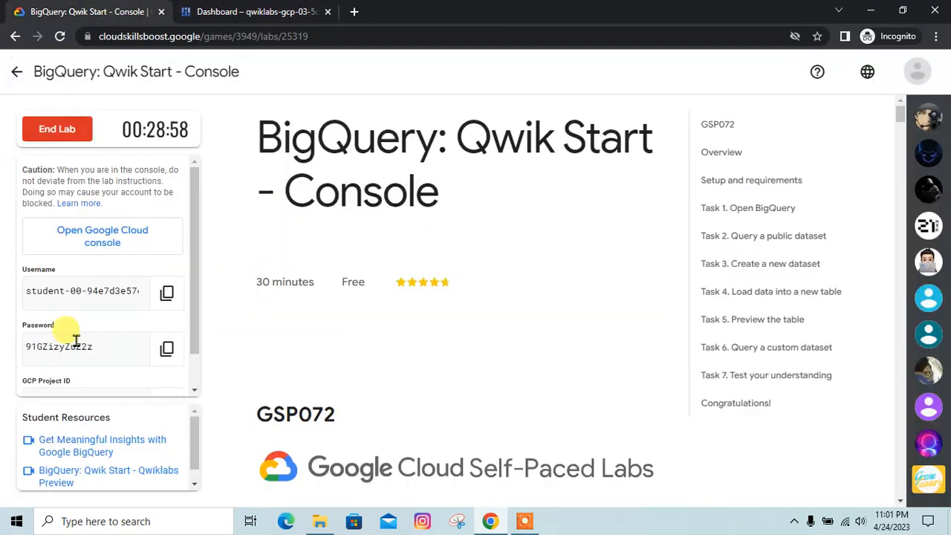
Step: Read through the lab's setup instructions and activate Cloud Shell in the Google Cloud console
scroll(456, 279, down, 15)
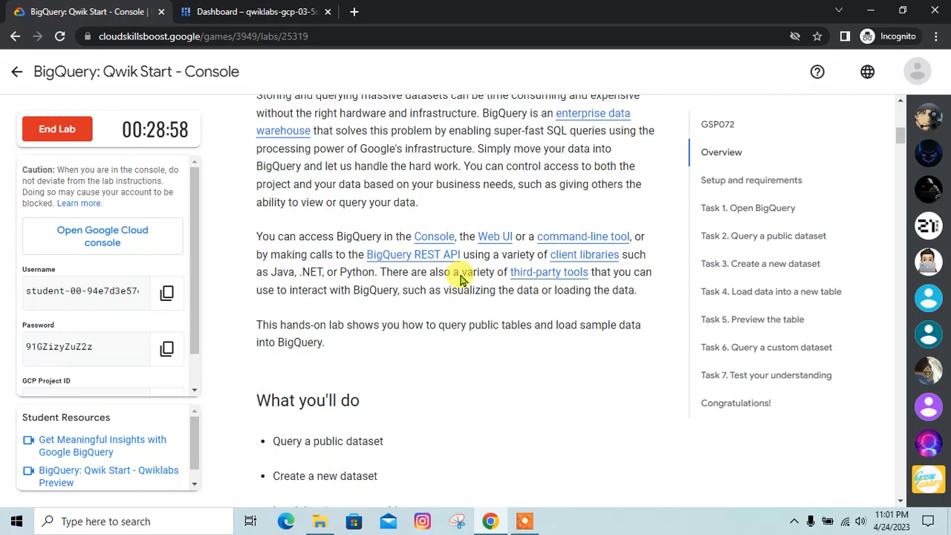
scroll(459, 283, down, 8)
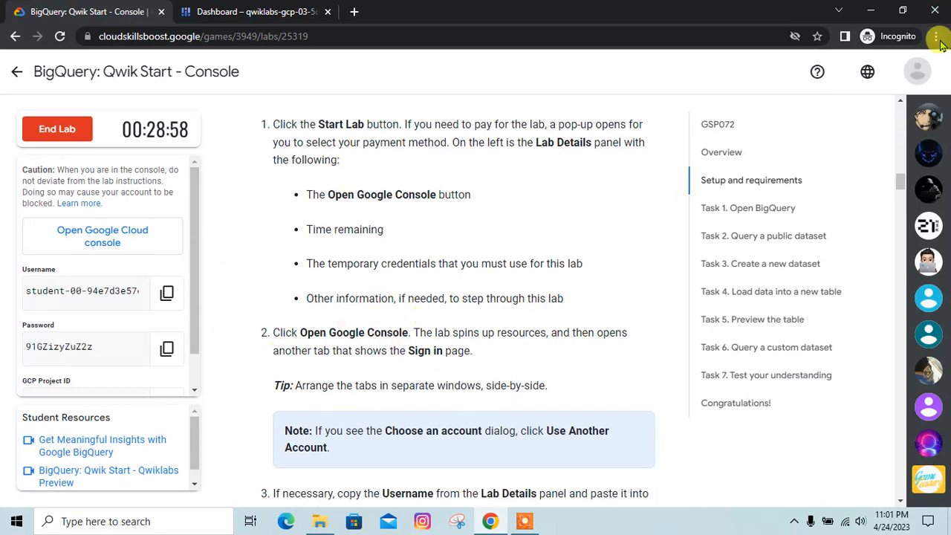
scroll(364, 269, down, 8)
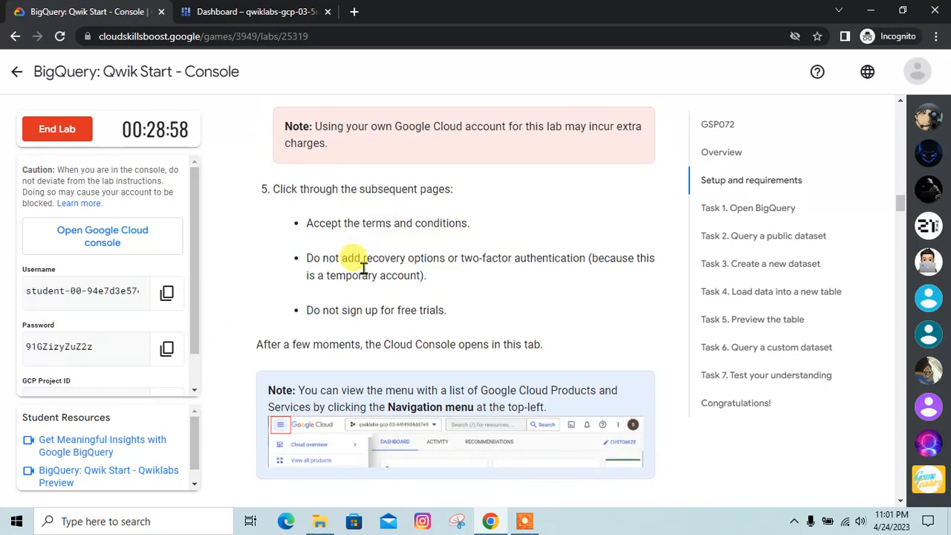
scroll(357, 260, down, 4)
click(286, 9)
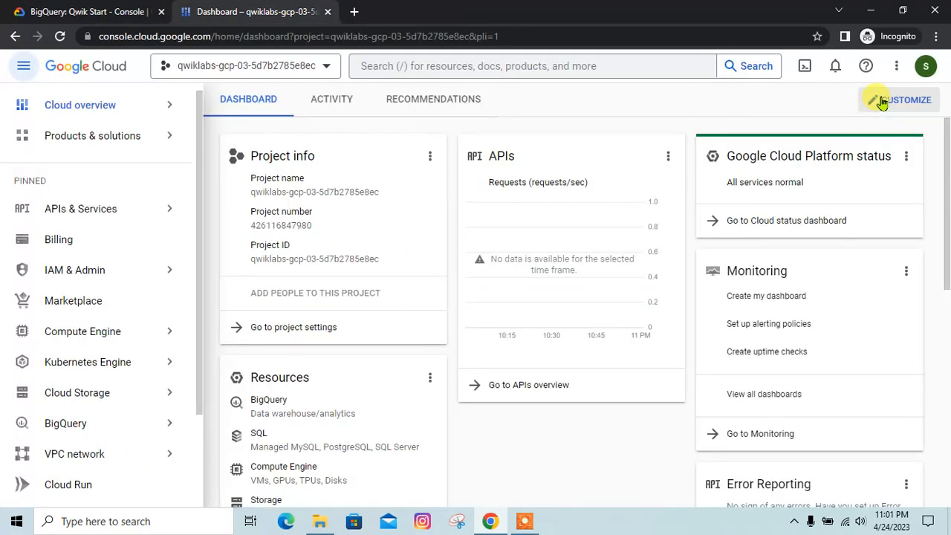
click(804, 66)
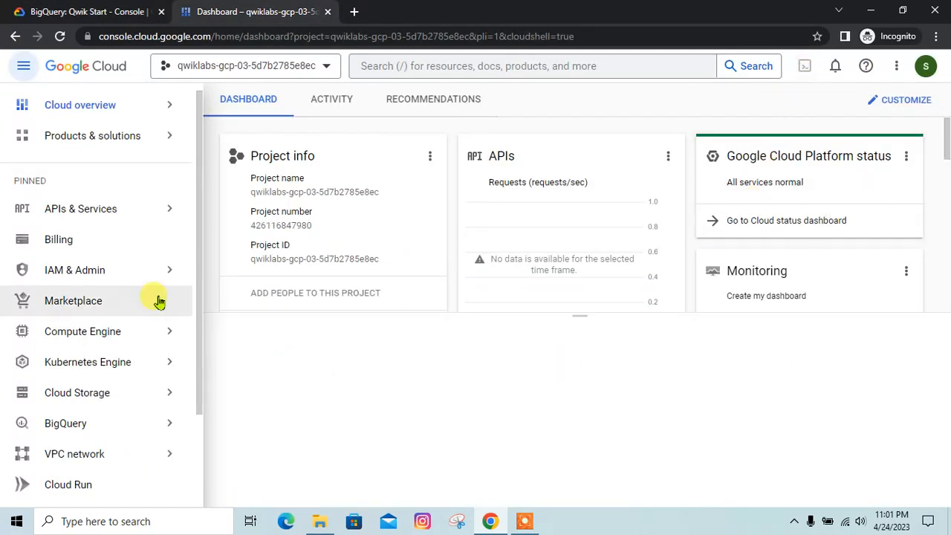
mouse_move(111, 270)
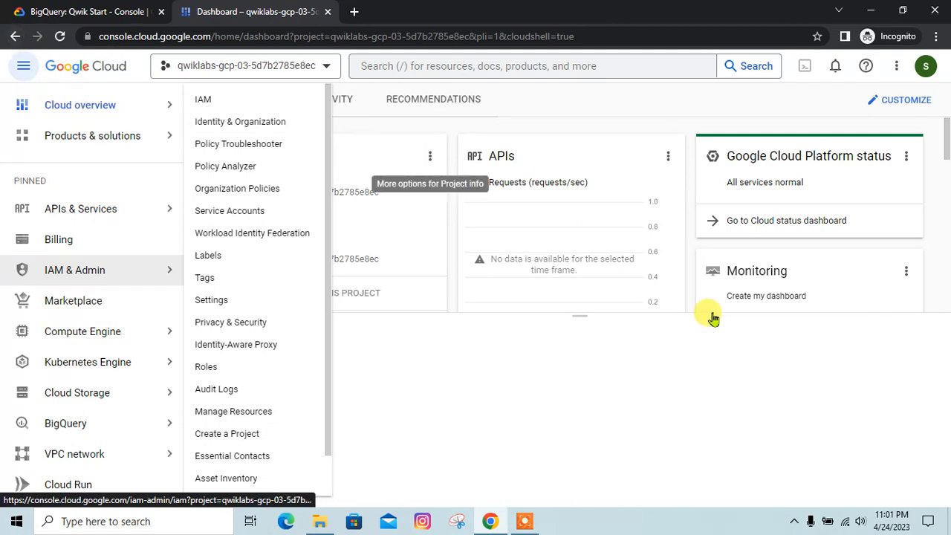
Step: Copy the gcloud auth list command, hide the console's navigation menu, and continue past the Cloud Shell introduction
click(52, 11)
scroll(408, 327, down, 5)
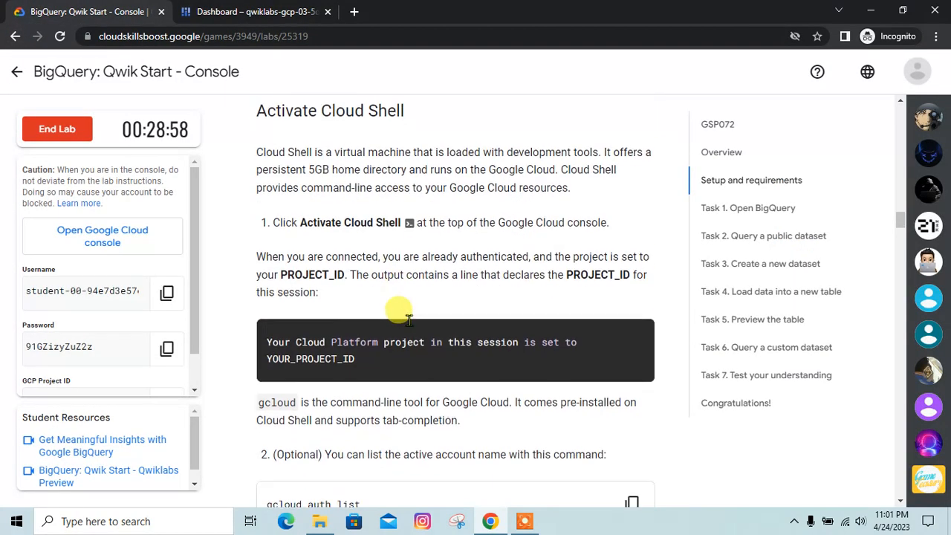
click(631, 293)
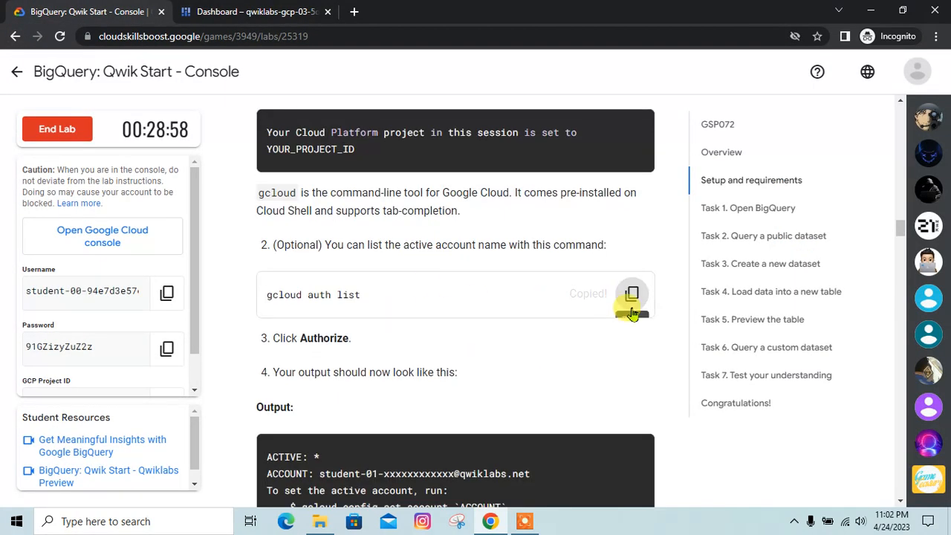
click(257, 11)
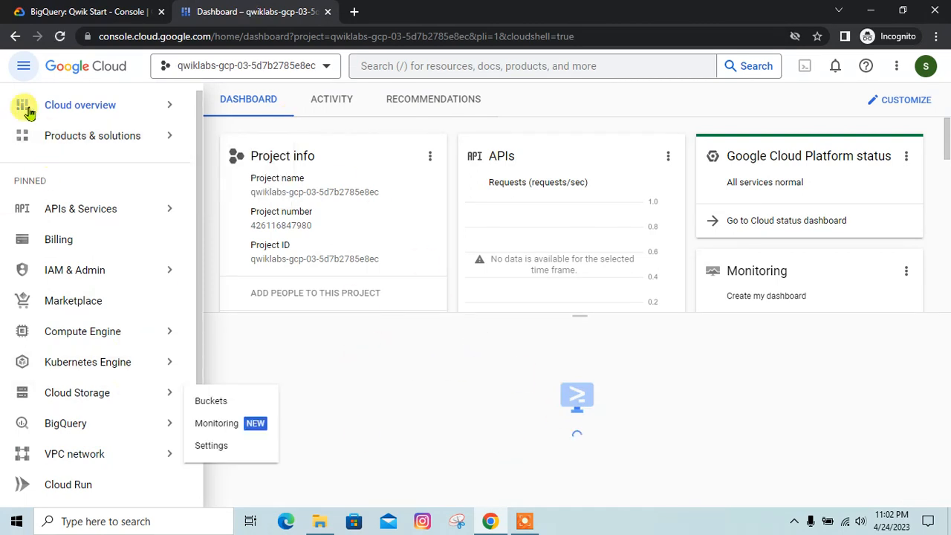
click(22, 67)
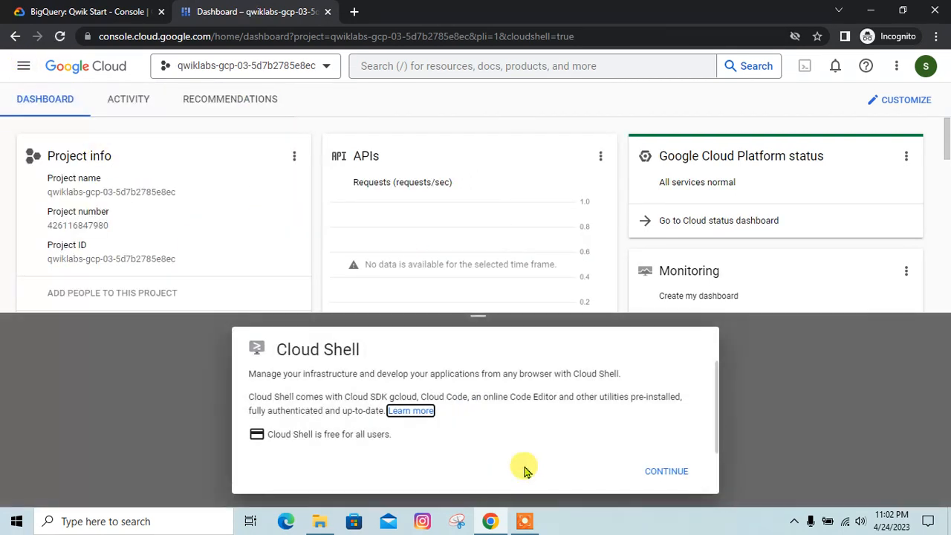
click(679, 469)
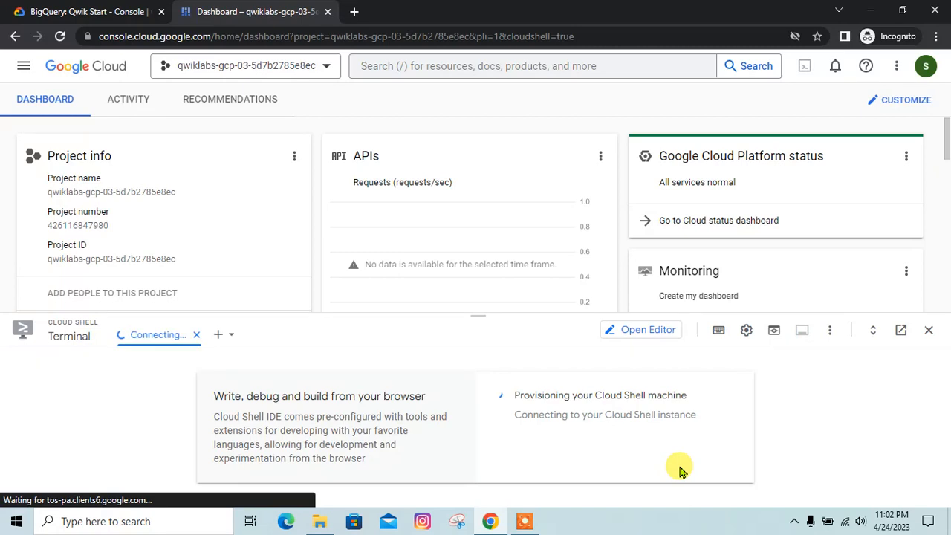
Step: Run the lab's gcloud auth list command in the Cloud Shell terminal
click(20, 12)
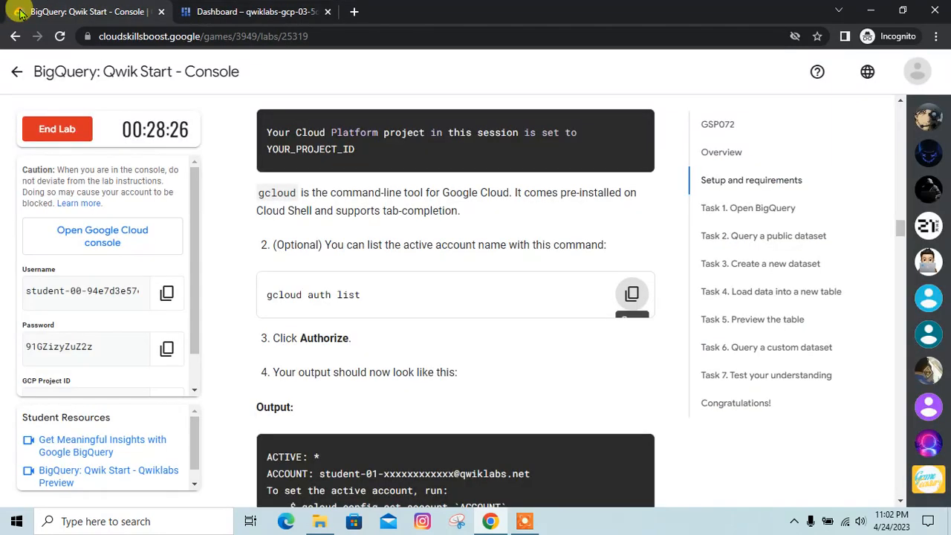
click(632, 294)
click(260, 11)
key(ctrl+v)
key(Return)
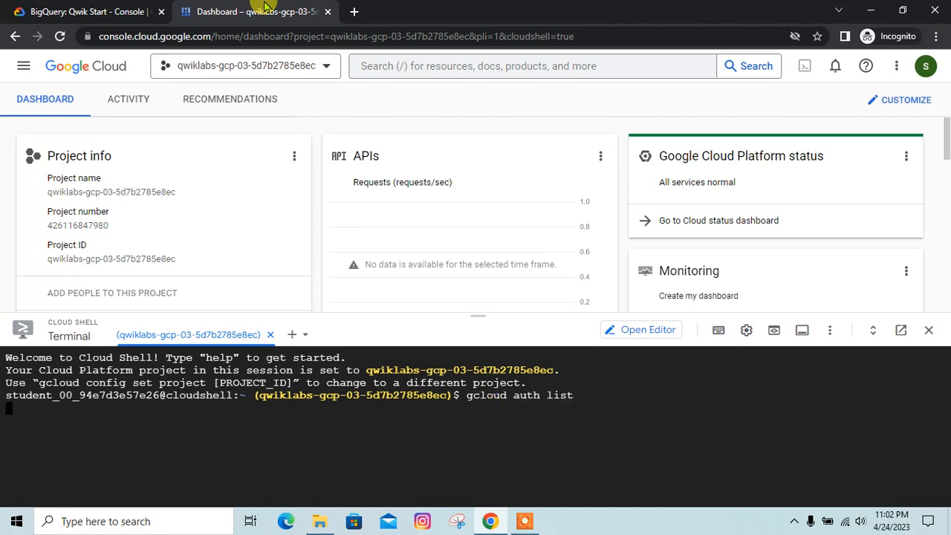
click(590, 462)
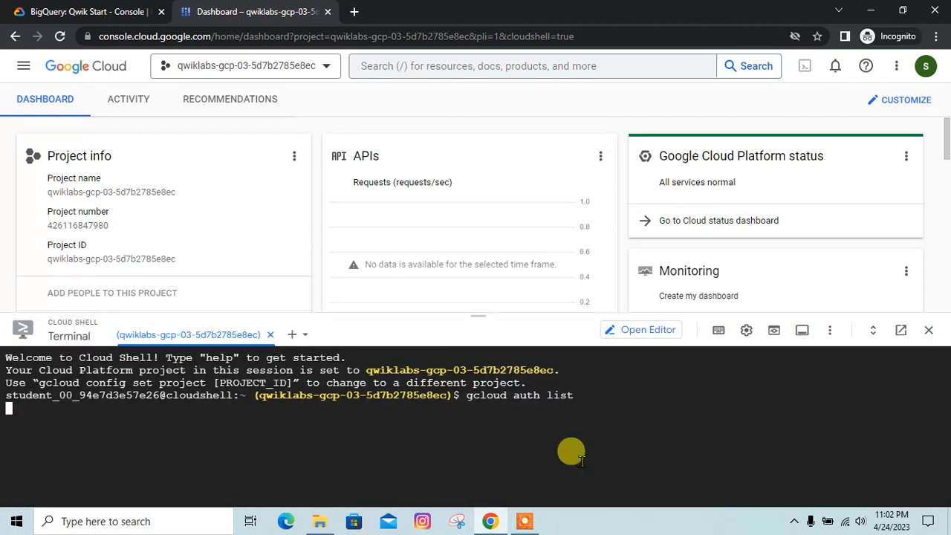
Step: Copy the gcloud config list project command from the lab instructions and run it in Cloud Shell
click(125, 7)
scroll(481, 322, down, 4)
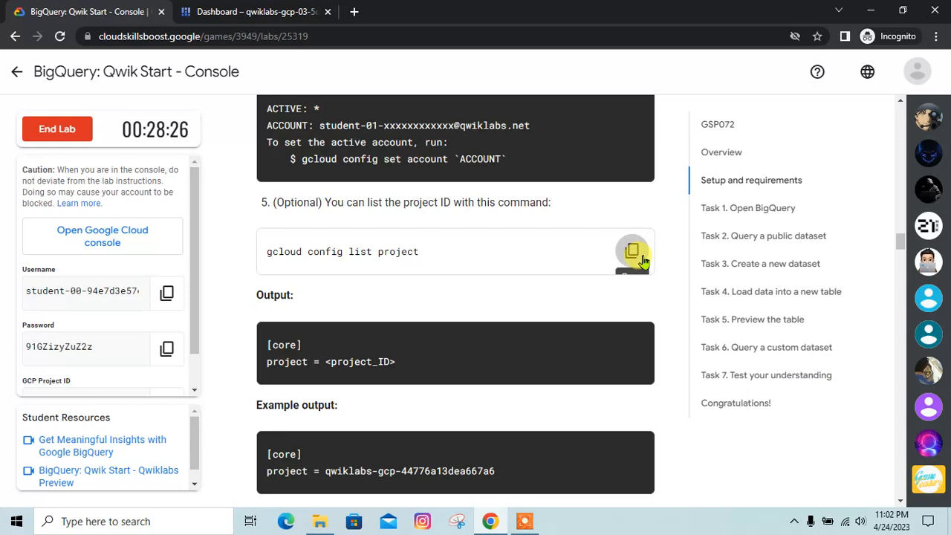
click(632, 252)
click(275, 9)
key(ctrl+v)
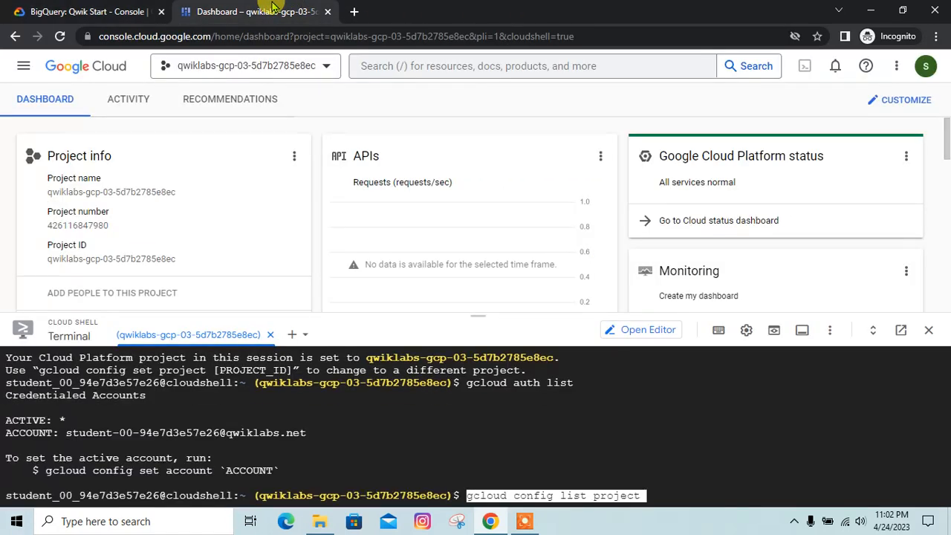
key(Return)
Step: Read Task 1 in the lab instructions and open BigQuery from the console's popular searches
click(153, 10)
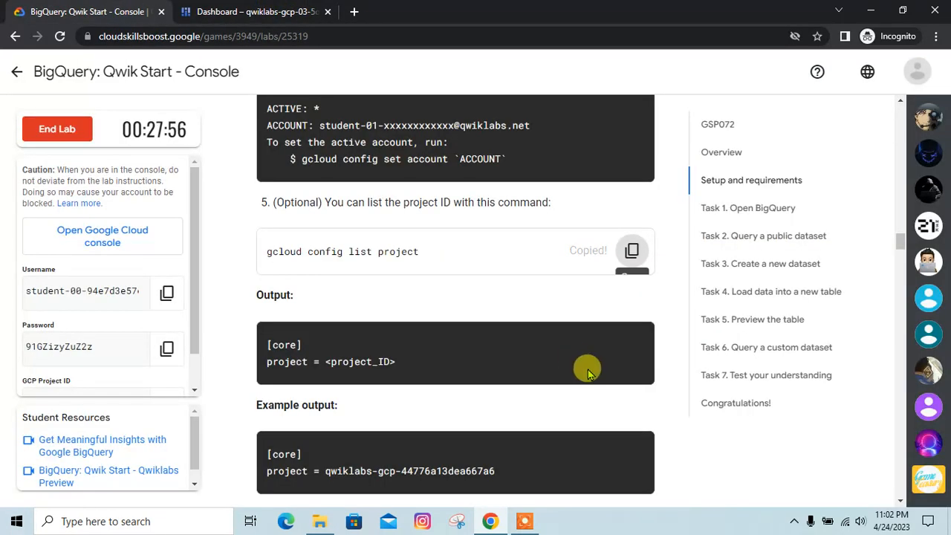
scroll(584, 364, down, 5)
scroll(491, 327, down, 2)
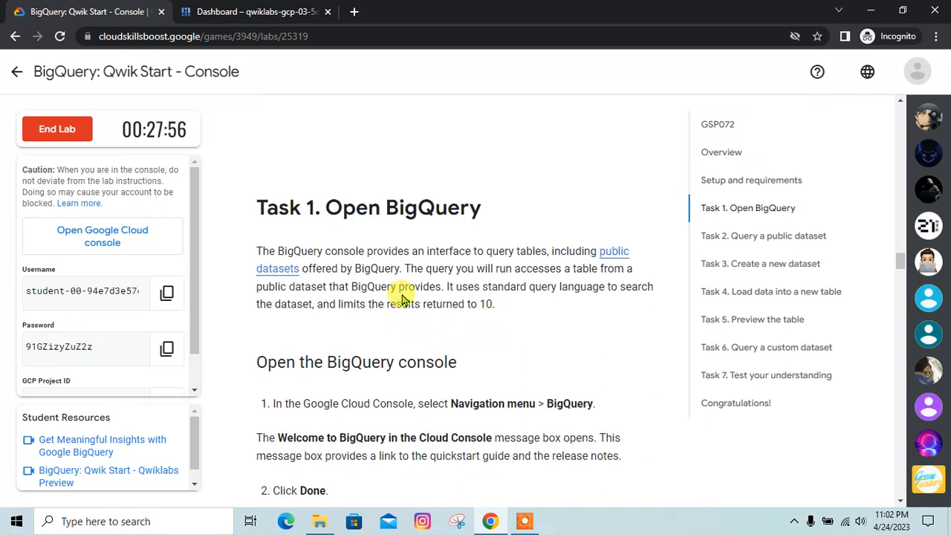
drag(387, 209, 490, 212)
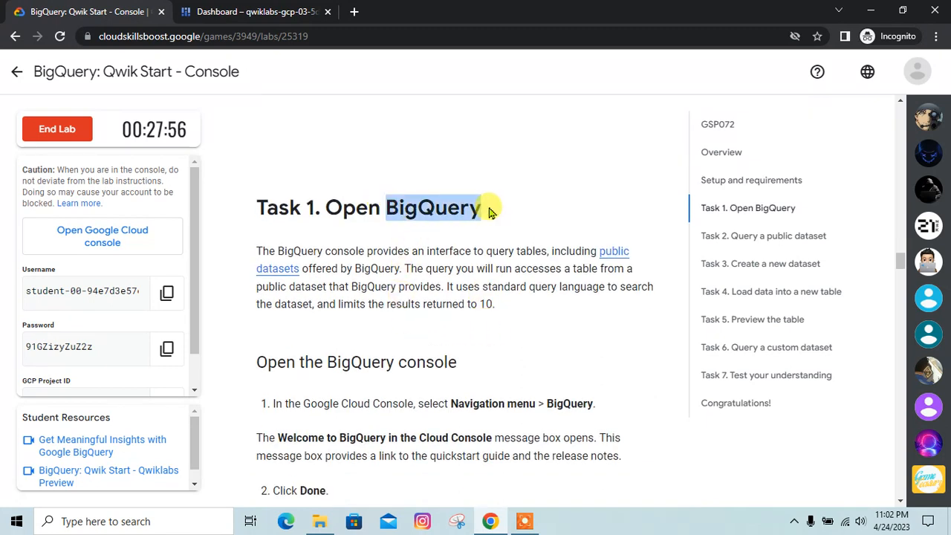
click(223, 11)
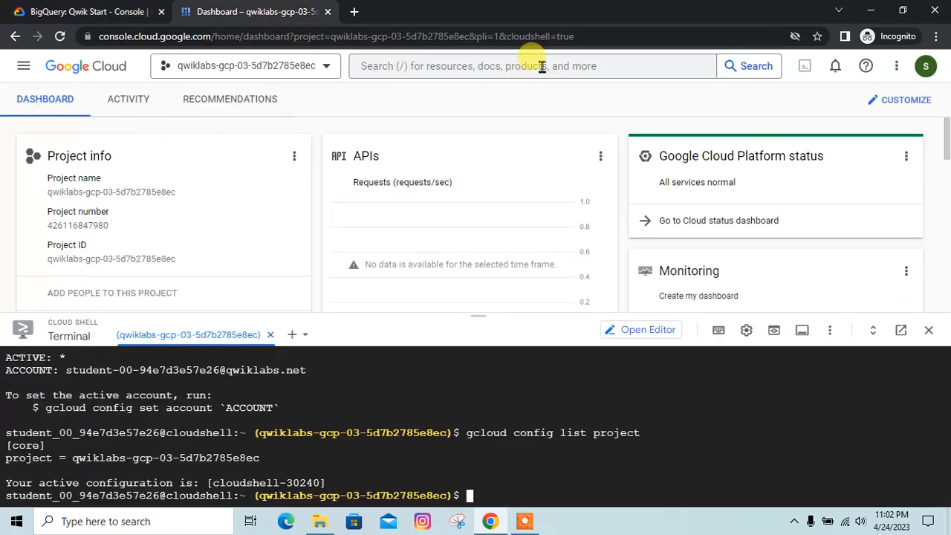
click(541, 65)
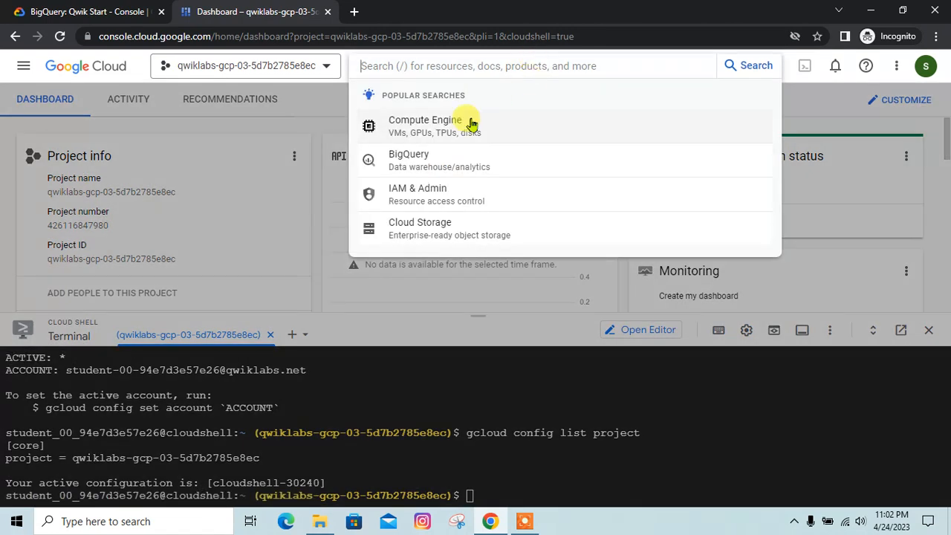
click(413, 167)
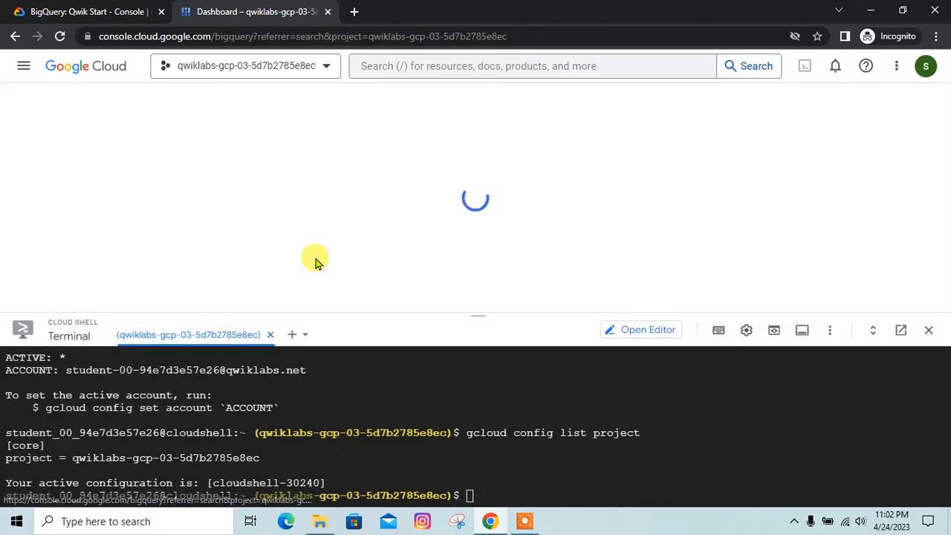
Step: Copy the Task 2 public dataset query from the lab instructions and dismiss the BigQuery welcome message
click(124, 9)
scroll(372, 304, down, 3)
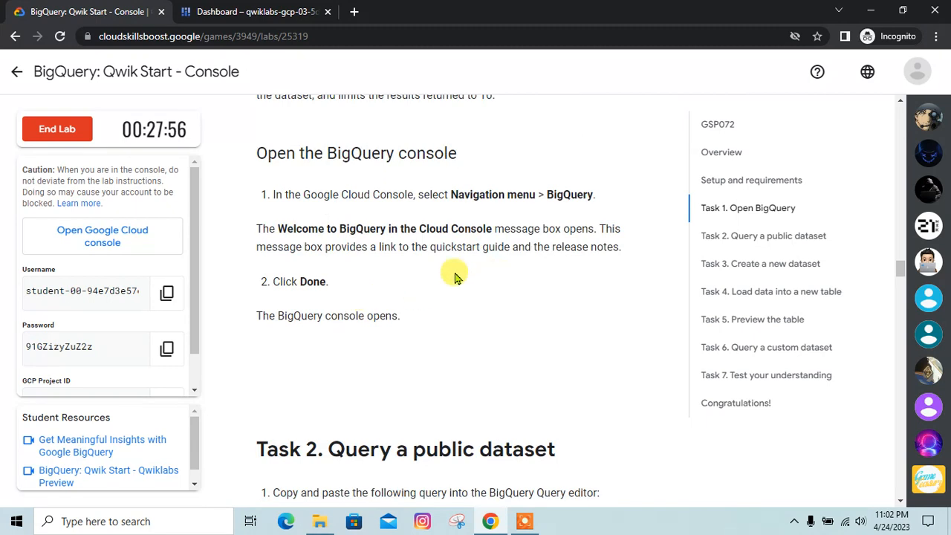
scroll(329, 290, down, 3)
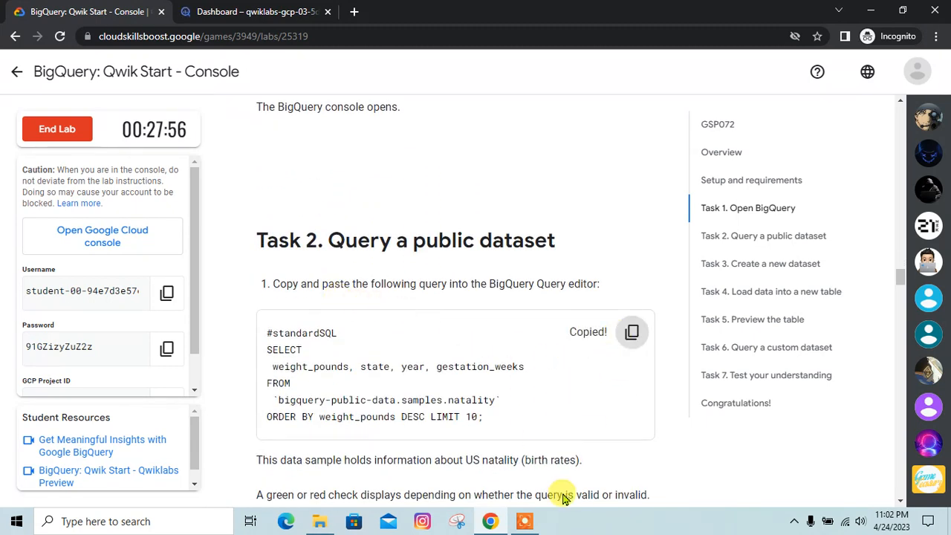
click(275, 11)
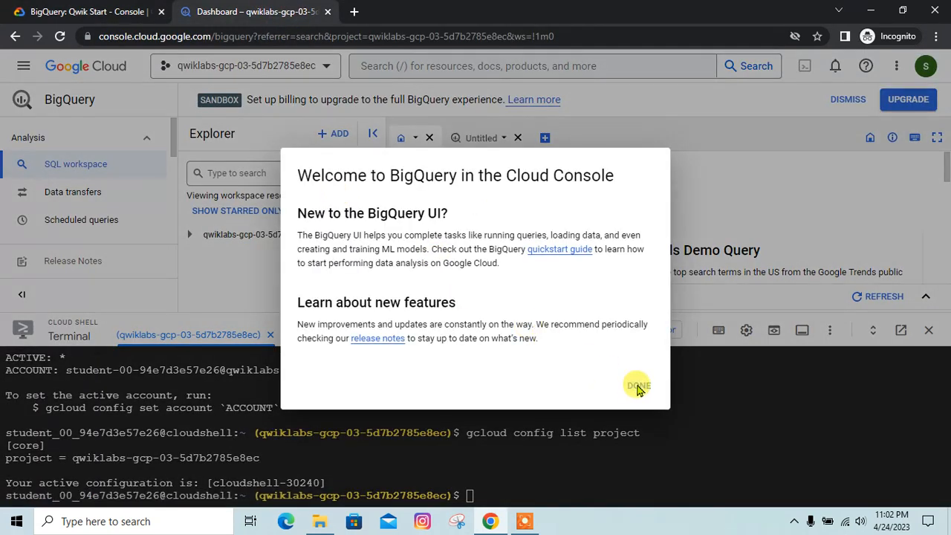
click(637, 385)
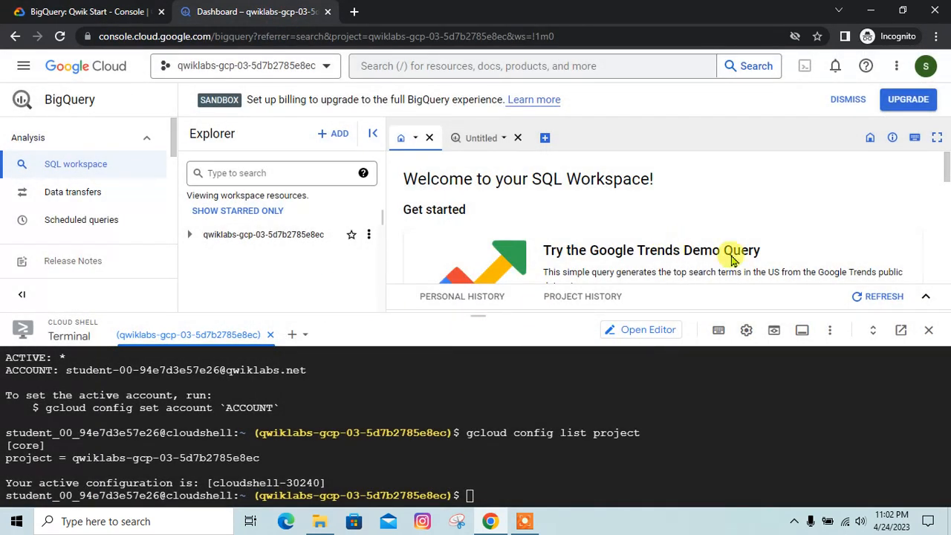
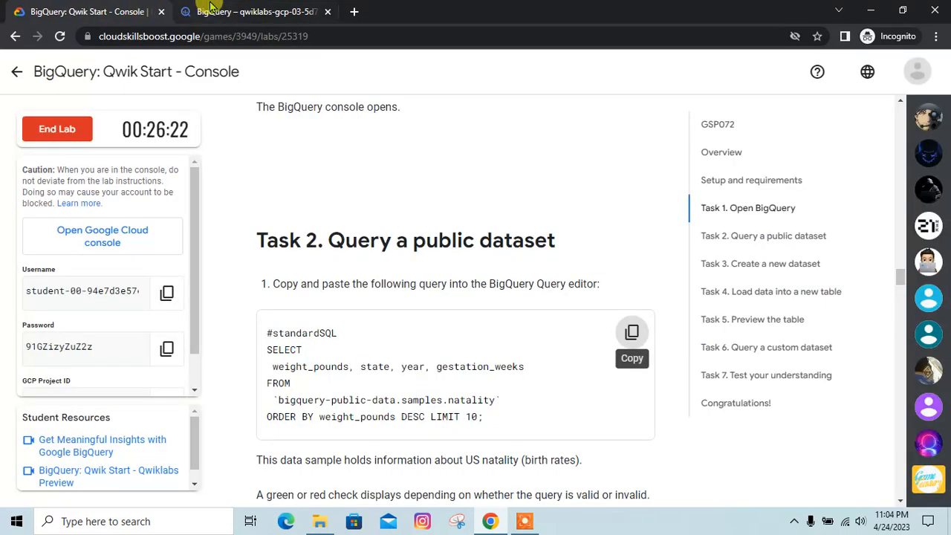
Step: Compose a new BigQuery query with the Task 2 SQL on bigquery-public-data.samples.natality and run it
click(256, 12)
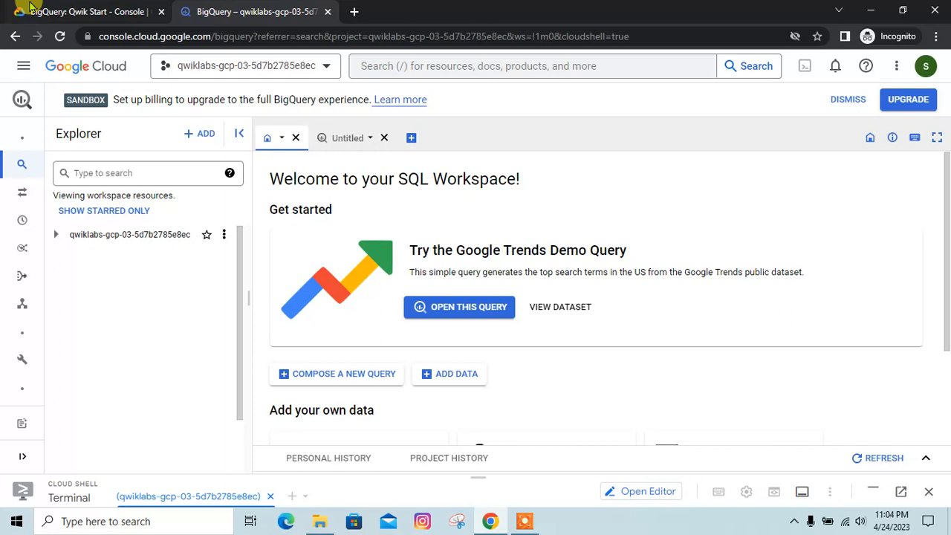
click(132, 9)
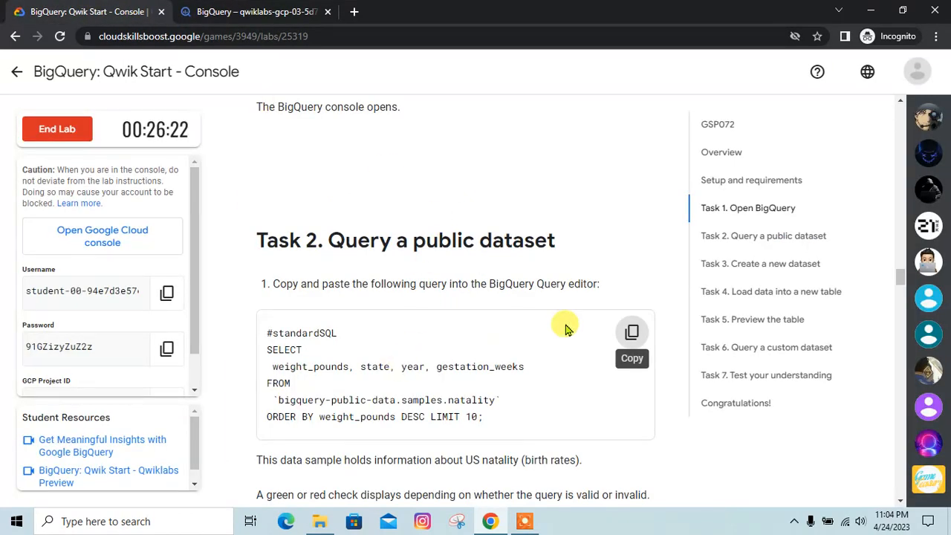
click(627, 332)
click(253, 11)
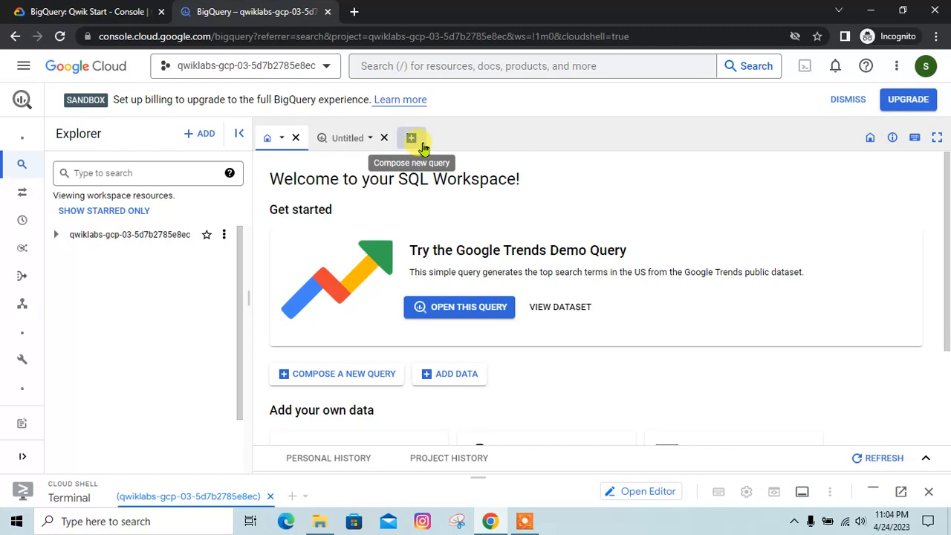
click(413, 139)
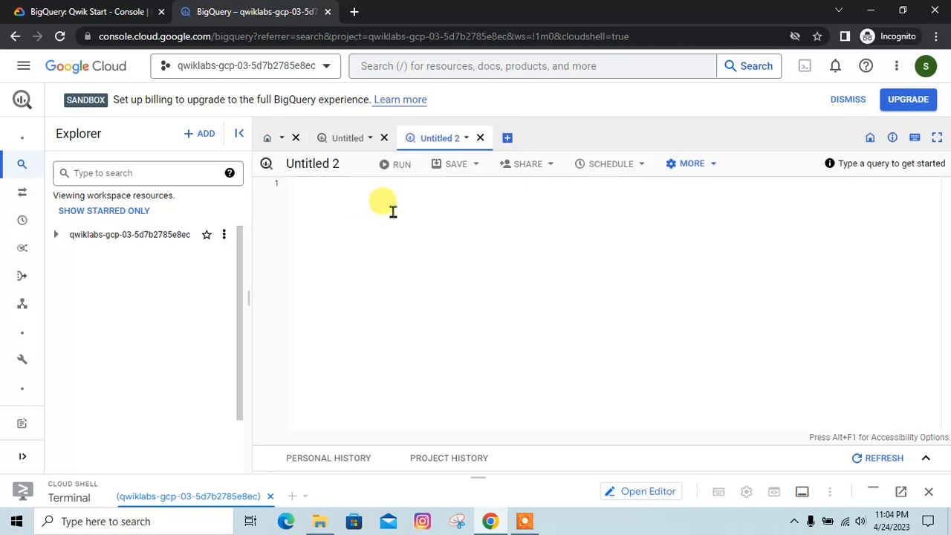
key(ctrl+v)
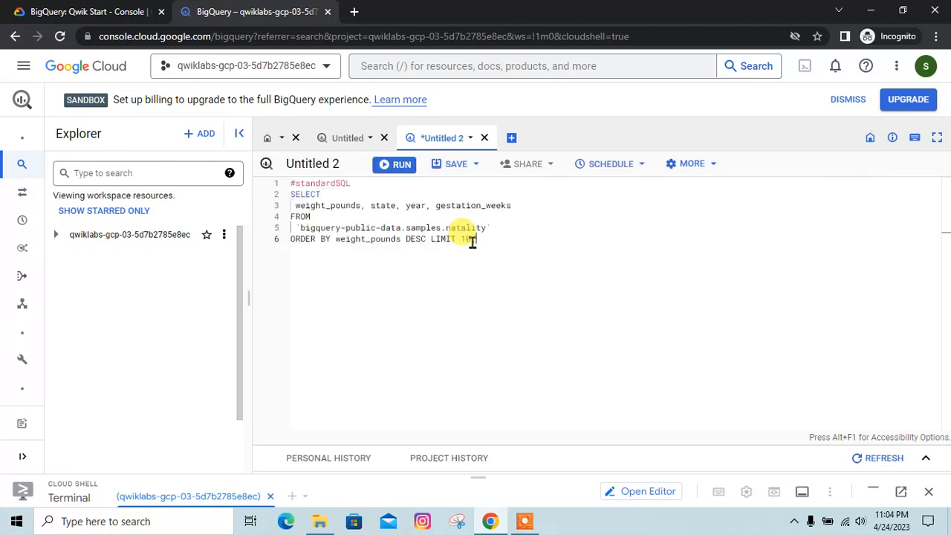
click(391, 167)
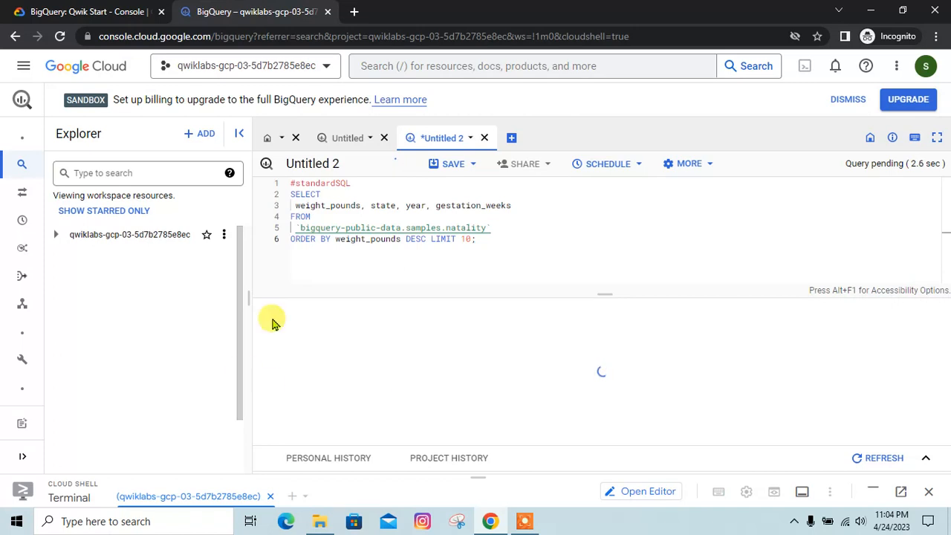
Step: Check the lab progress for the Task 2 item "Query a public dataset (dataset: samples, table: natality)"
click(89, 11)
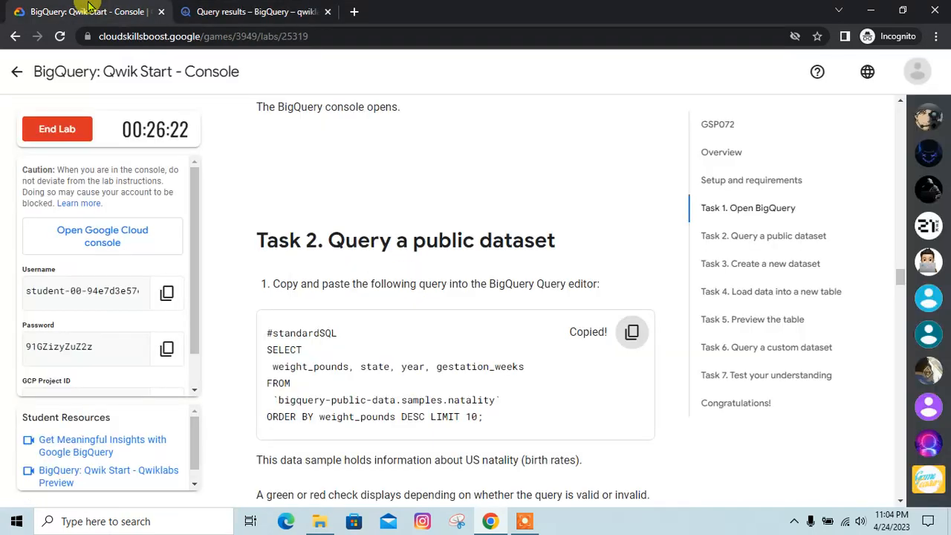
scroll(427, 303, down, 3)
scroll(427, 303, down, 2)
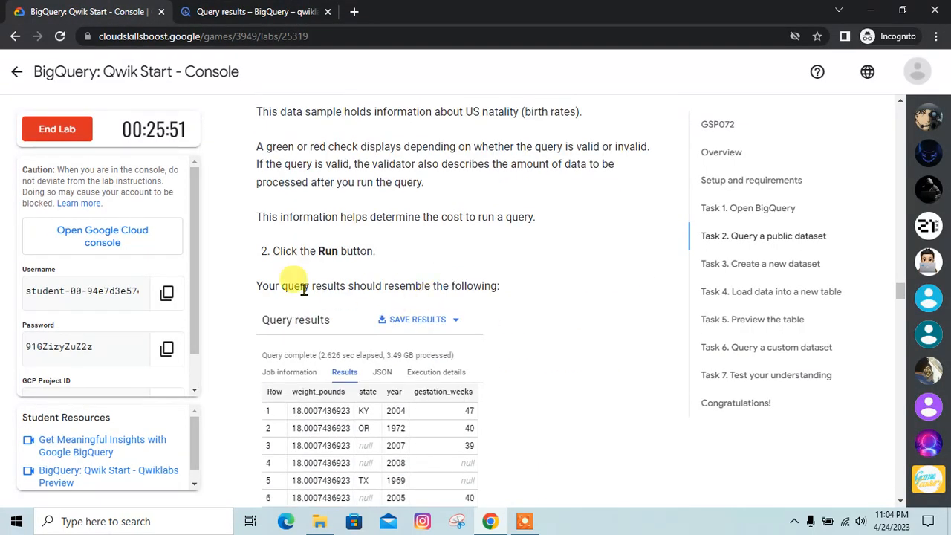
scroll(302, 287, down, 3)
scroll(312, 298, down, 2)
click(384, 395)
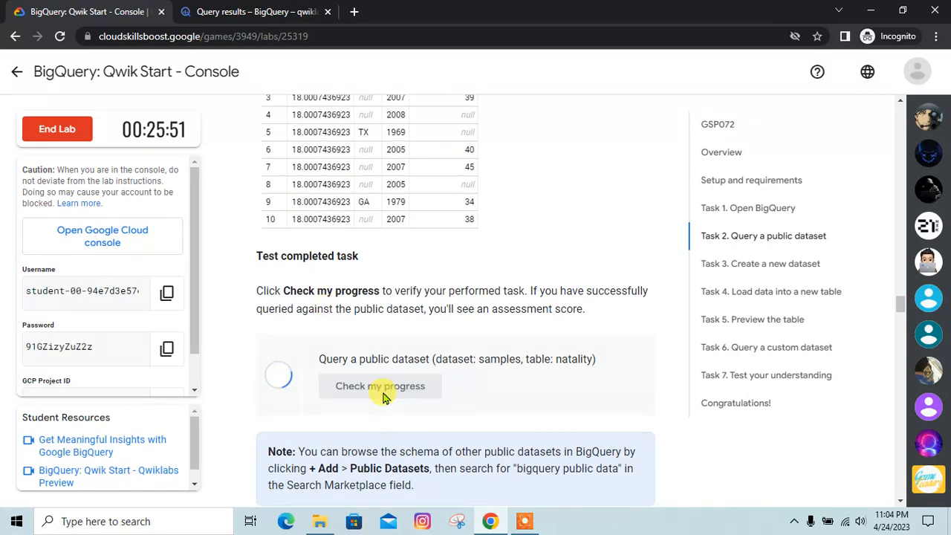
scroll(384, 397, down, 6)
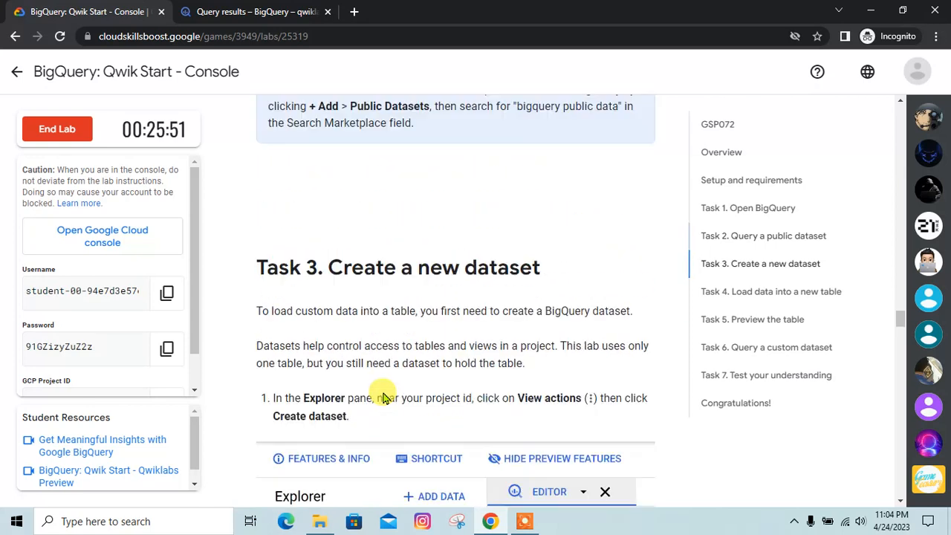
scroll(384, 398, up, 2)
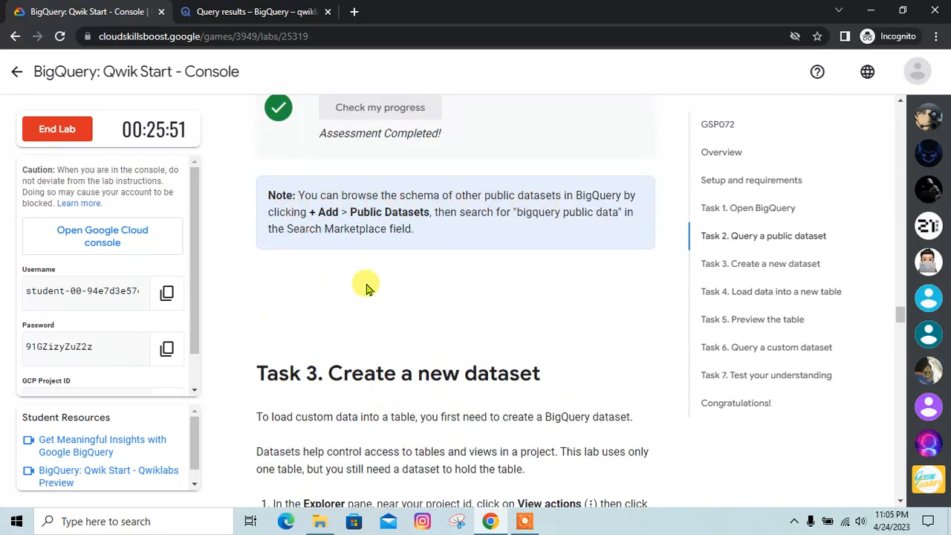
Step: Follow the Task 3 instructions and open the Create dataset form for the lab project in BigQuery
scroll(376, 290, down, 4)
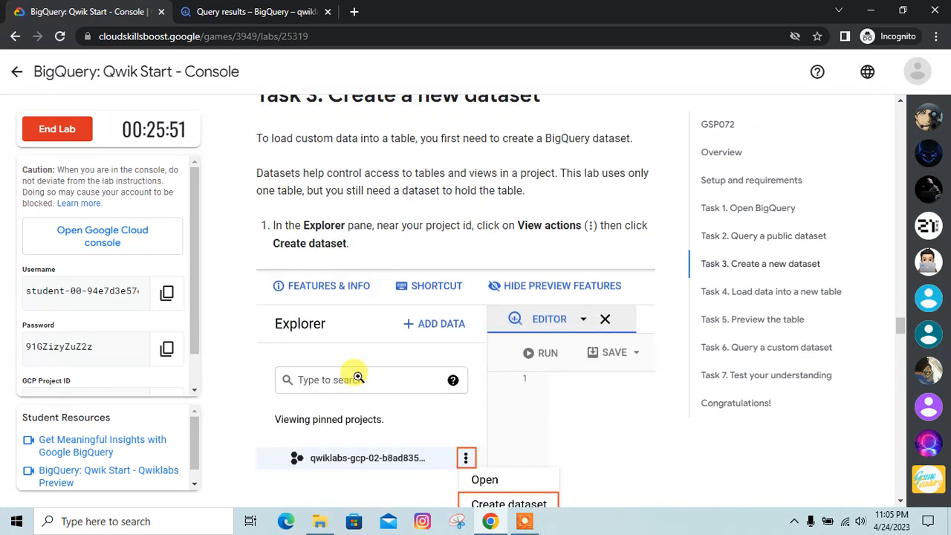
scroll(357, 242, up, 1)
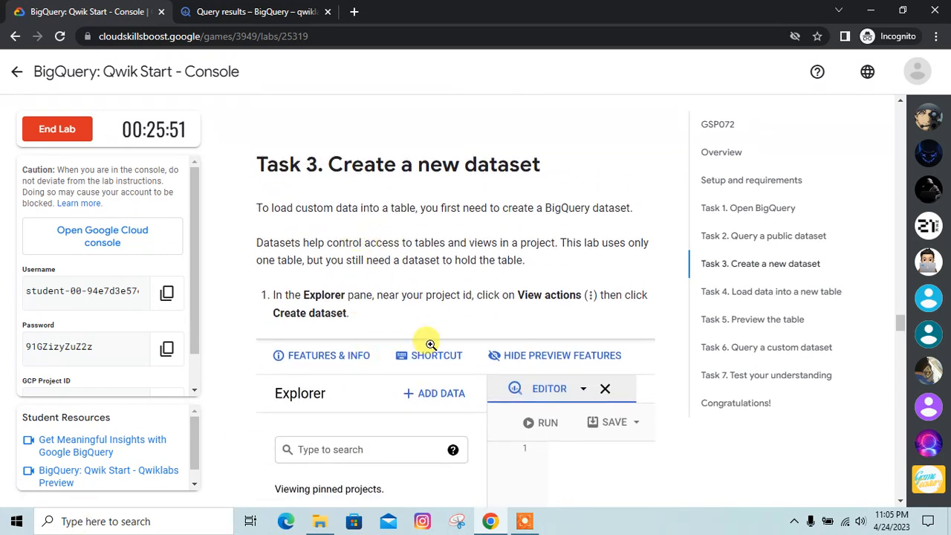
click(267, 9)
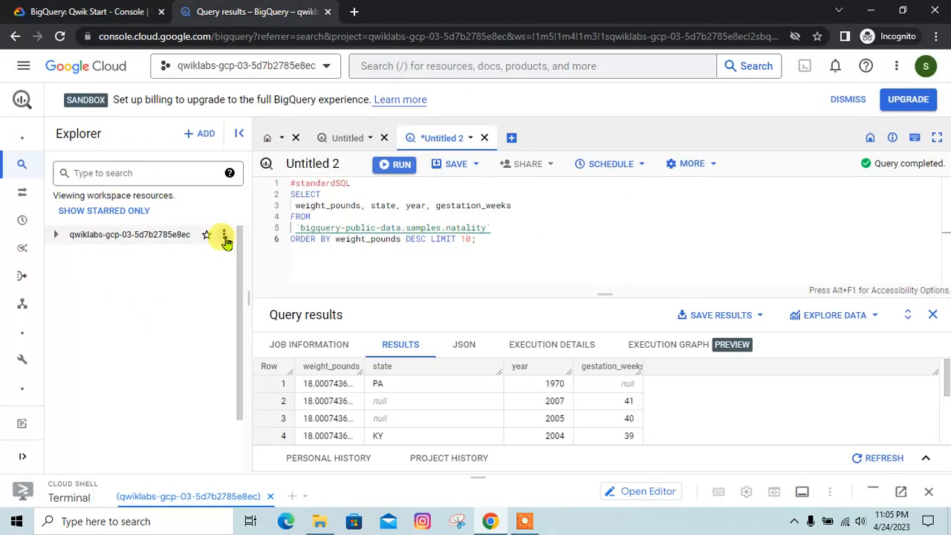
click(223, 237)
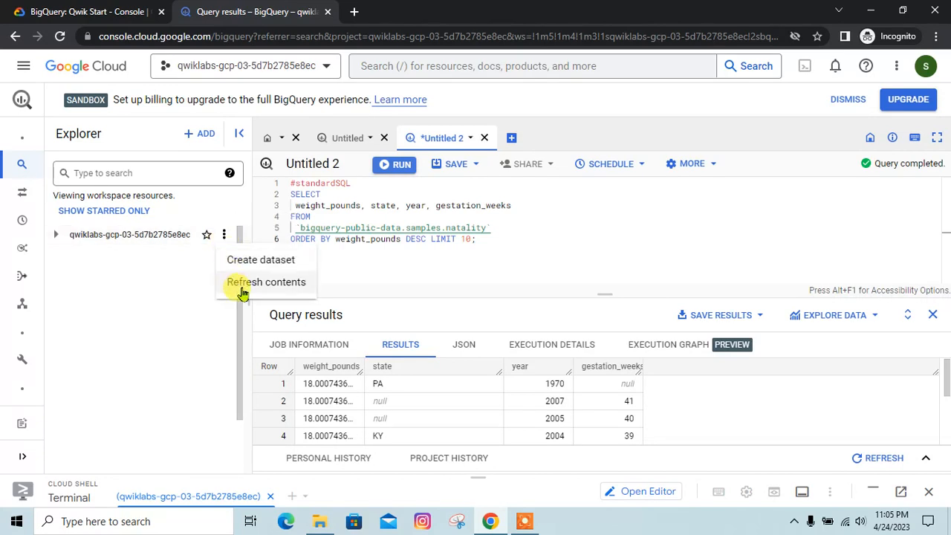
click(88, 6)
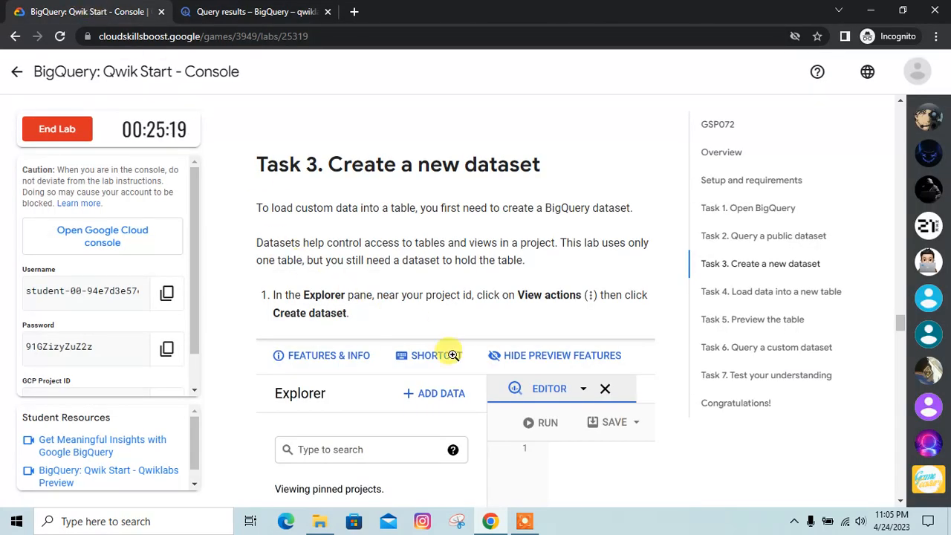
scroll(451, 355, down, 1)
click(324, 6)
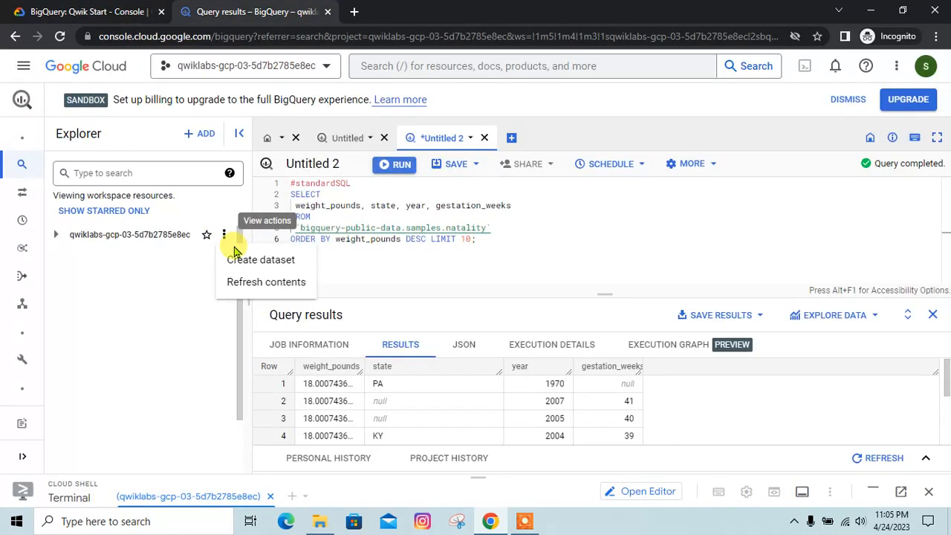
click(255, 261)
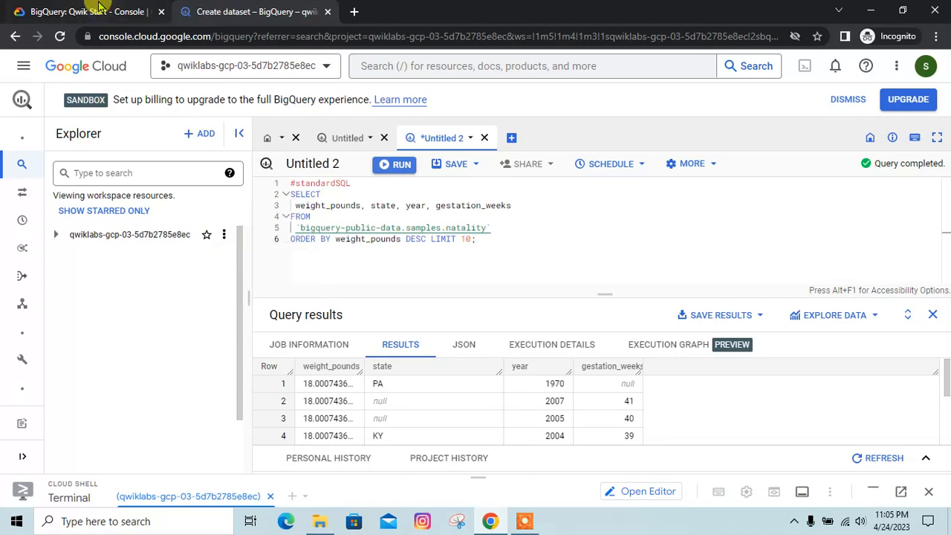
Step: Create the dataset with the Dataset ID babynames, keeping the other settings at their defaults as the lab specifies
click(106, 6)
scroll(476, 282, down, 4)
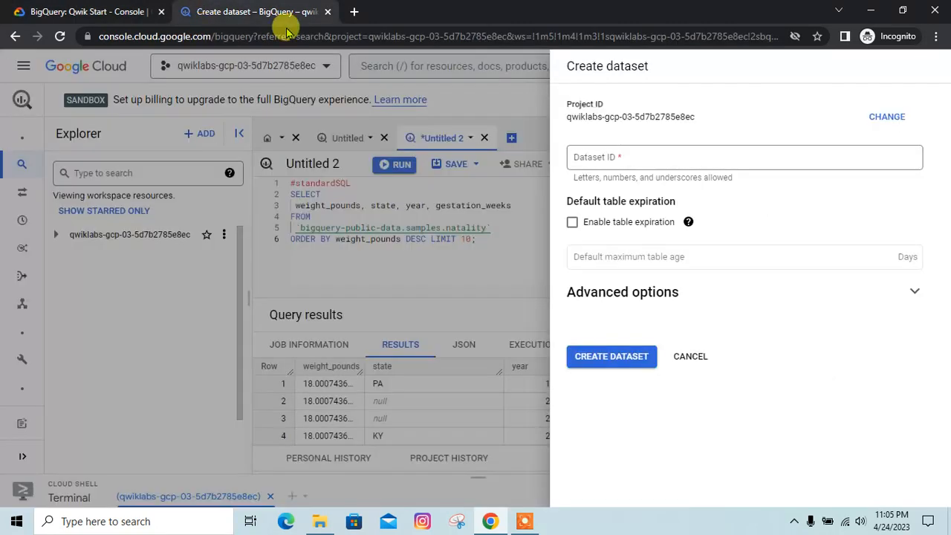
click(275, 12)
click(608, 162)
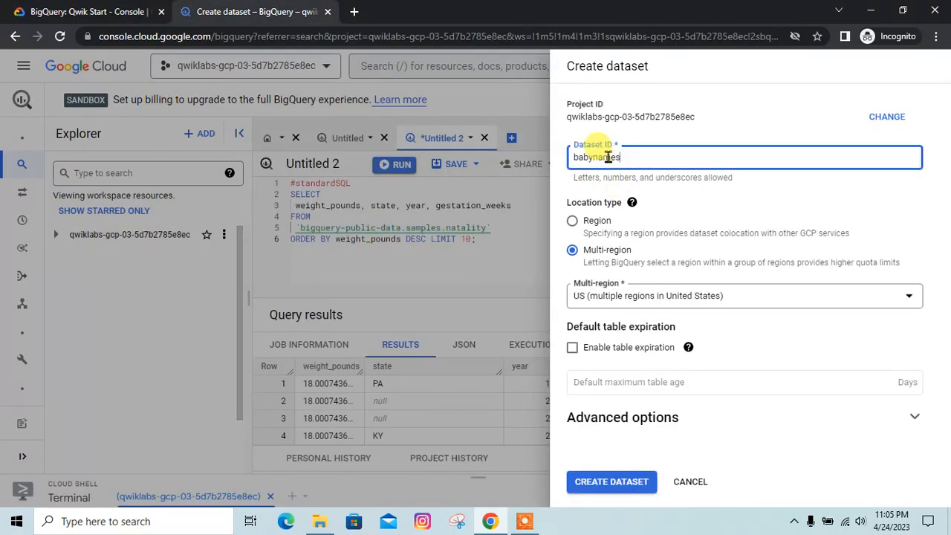
click(56, 7)
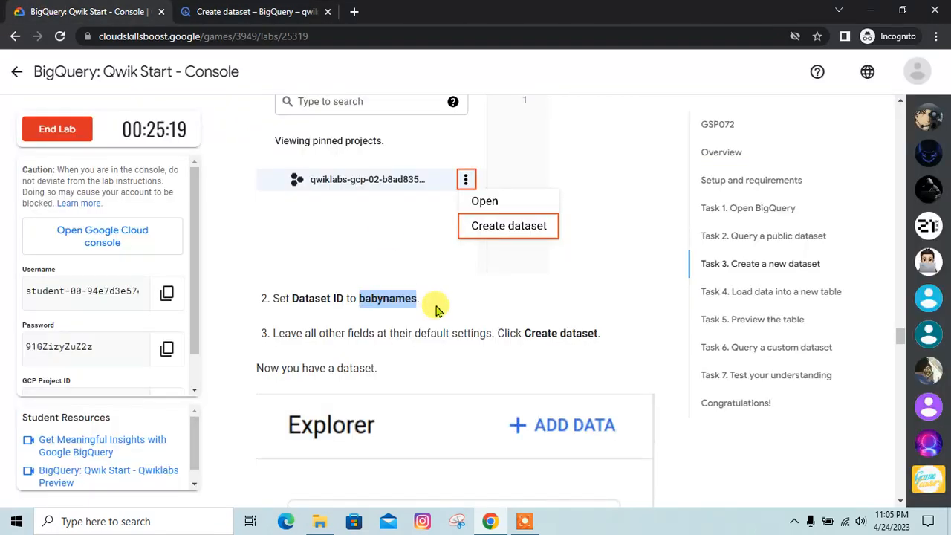
scroll(403, 351, down, 1)
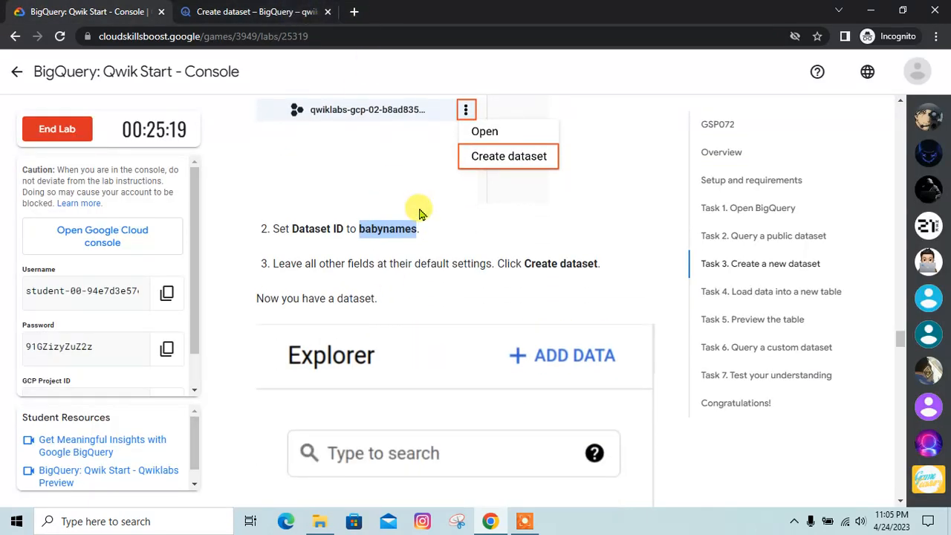
scroll(420, 208, down, 5)
click(308, 7)
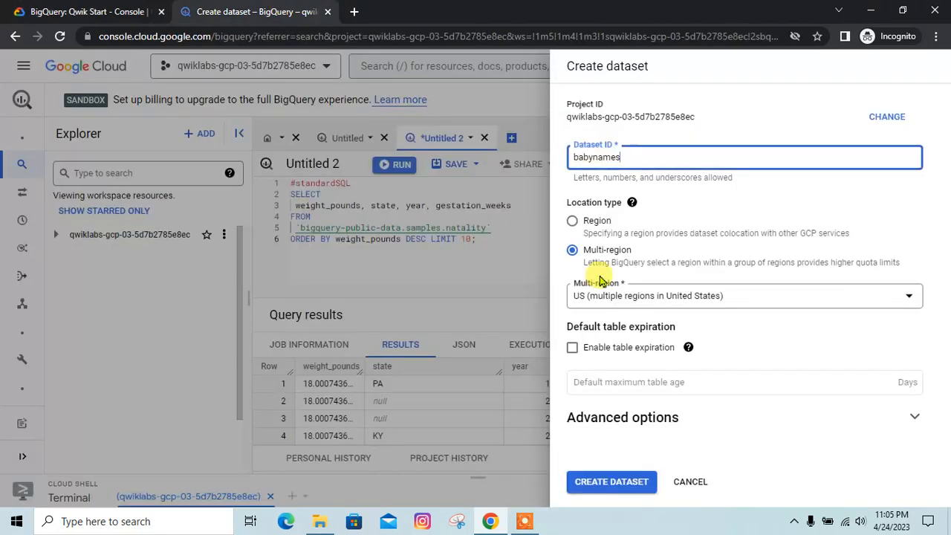
click(605, 479)
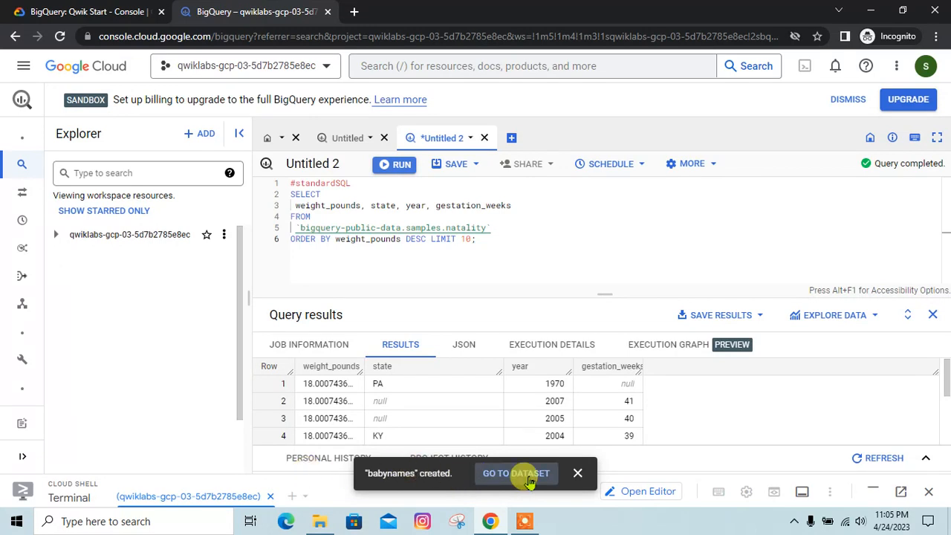
Step: Check the lab progress for the Task 3 item "Create a new dataset"
click(93, 8)
scroll(378, 281, down, 1)
click(376, 307)
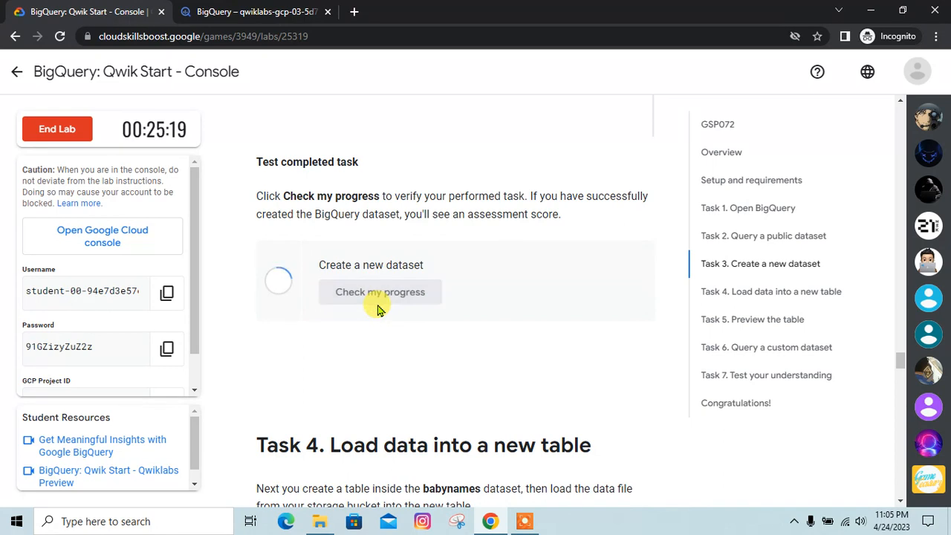
scroll(346, 312, down, 3)
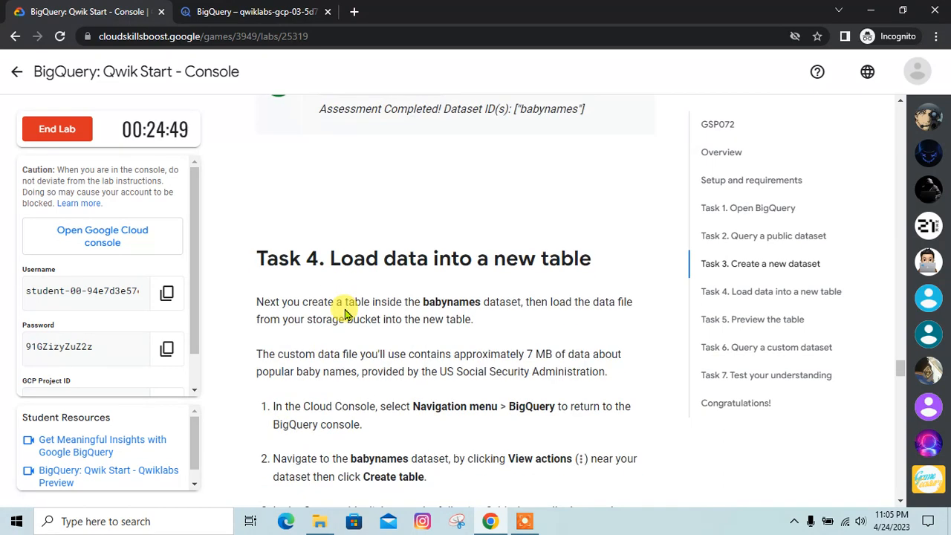
Step: Follow the Task 4 instructions and open the Create table form for the babynames dataset
scroll(352, 263, down, 1)
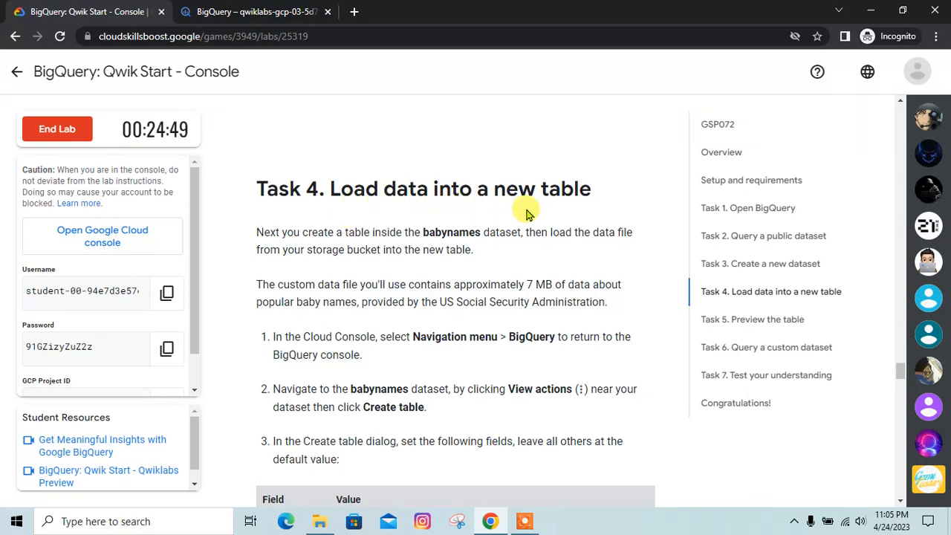
scroll(494, 346, down, 1)
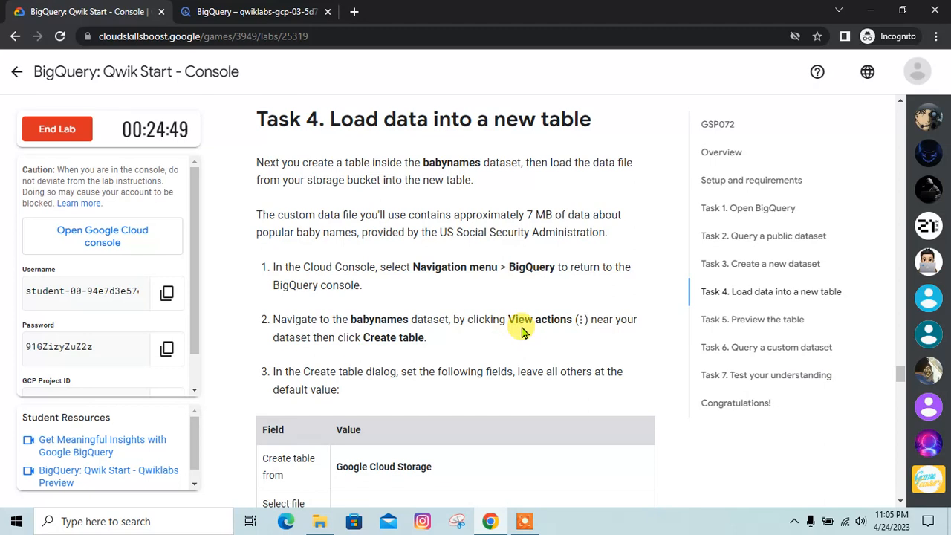
click(245, 10)
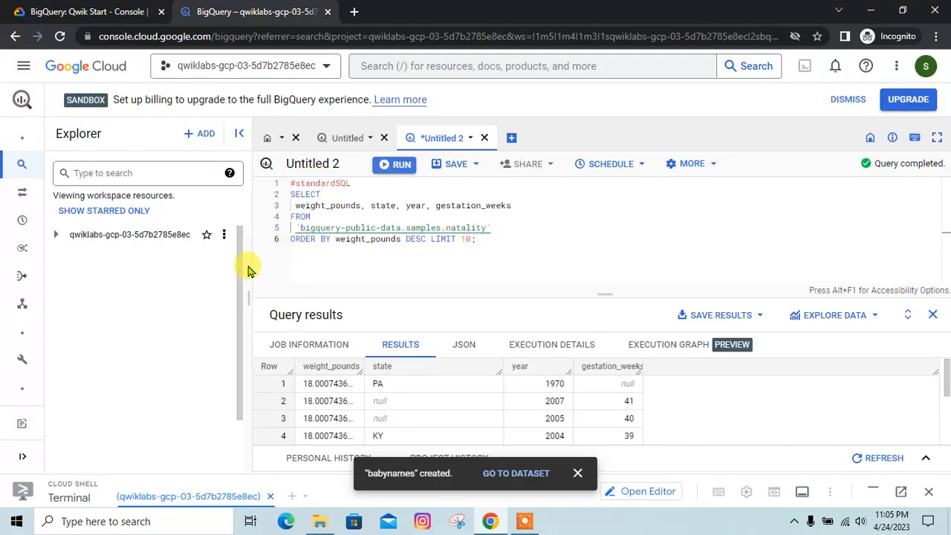
click(53, 236)
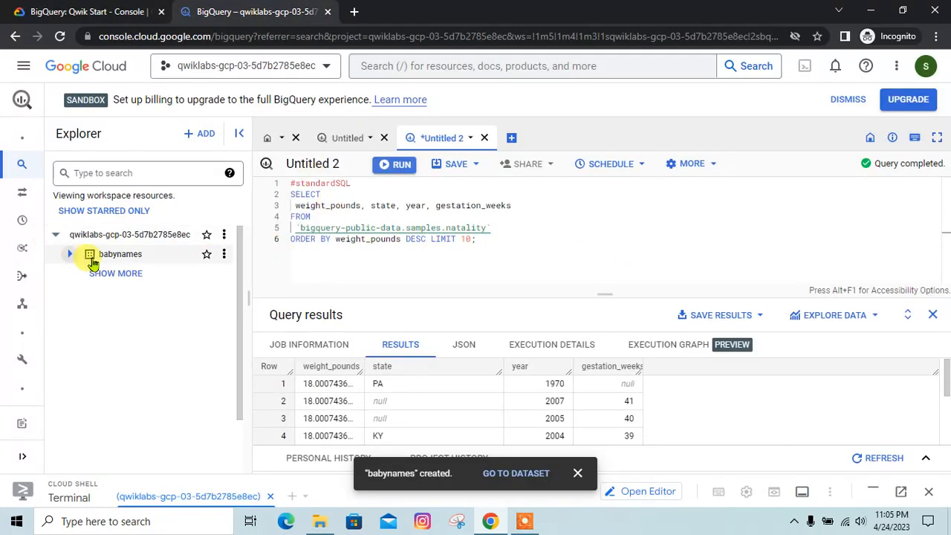
click(224, 255)
mouse_move(253, 302)
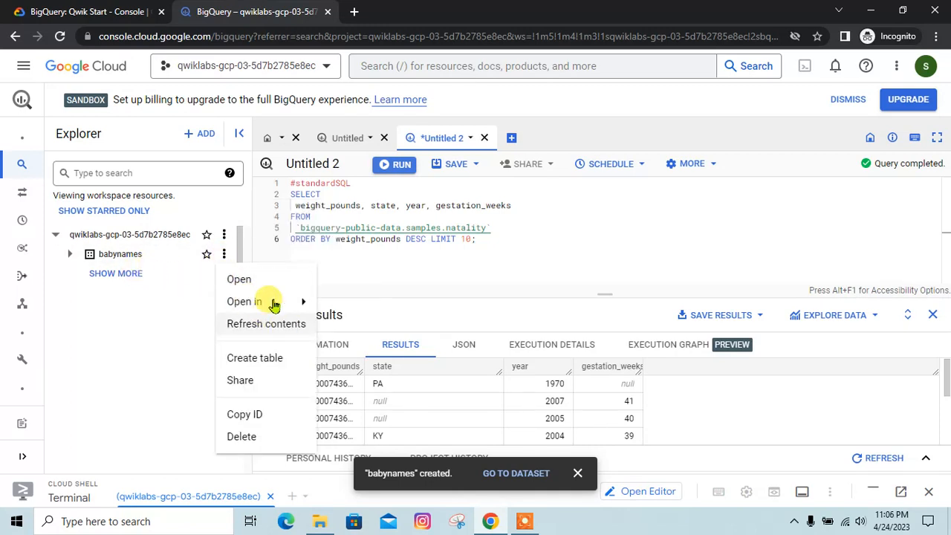
click(280, 367)
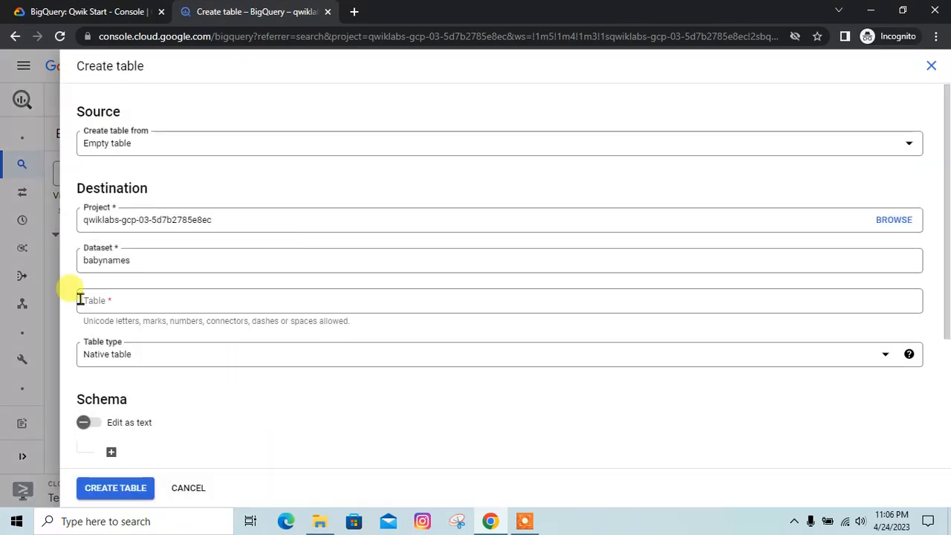
Step: Look up the Task 4 table settings and set the new table's source to Google Cloud Storage
click(44, 12)
scroll(400, 397, down, 1)
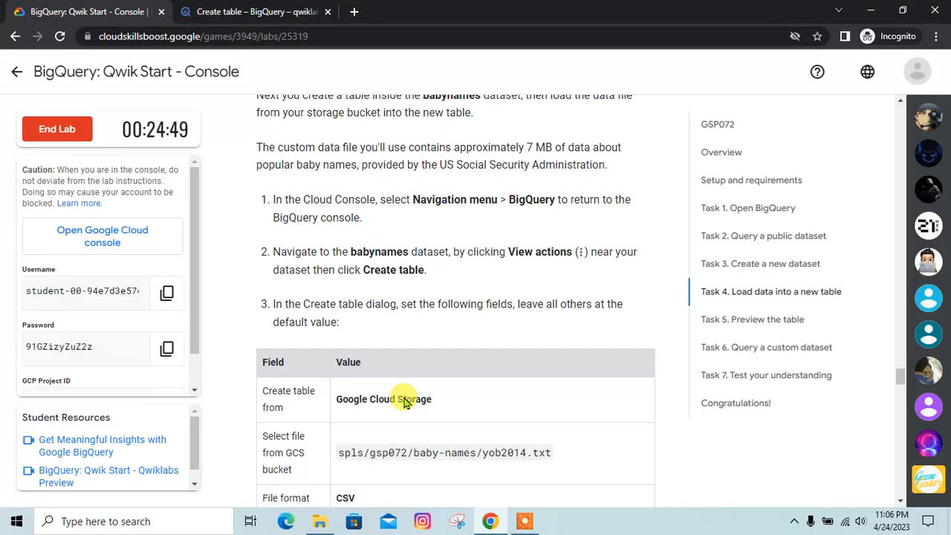
click(245, 9)
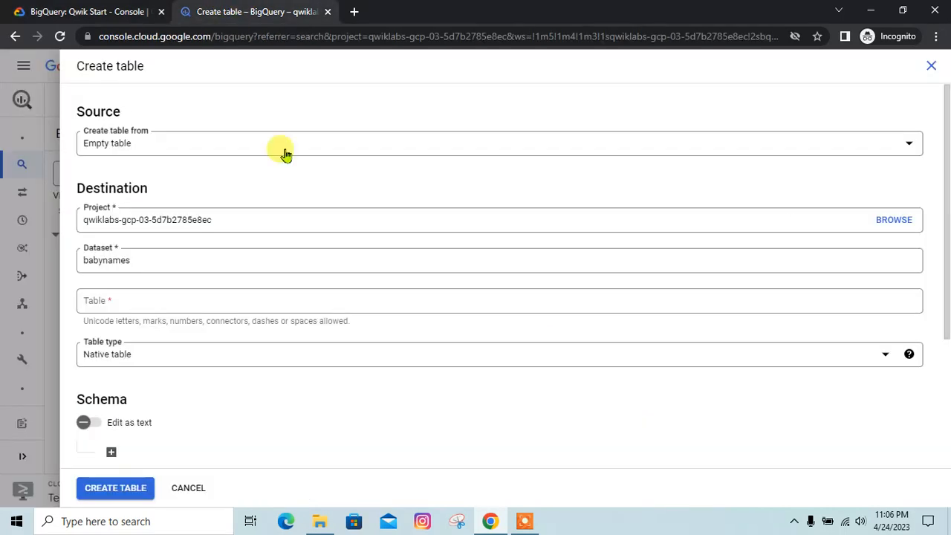
click(153, 148)
click(179, 175)
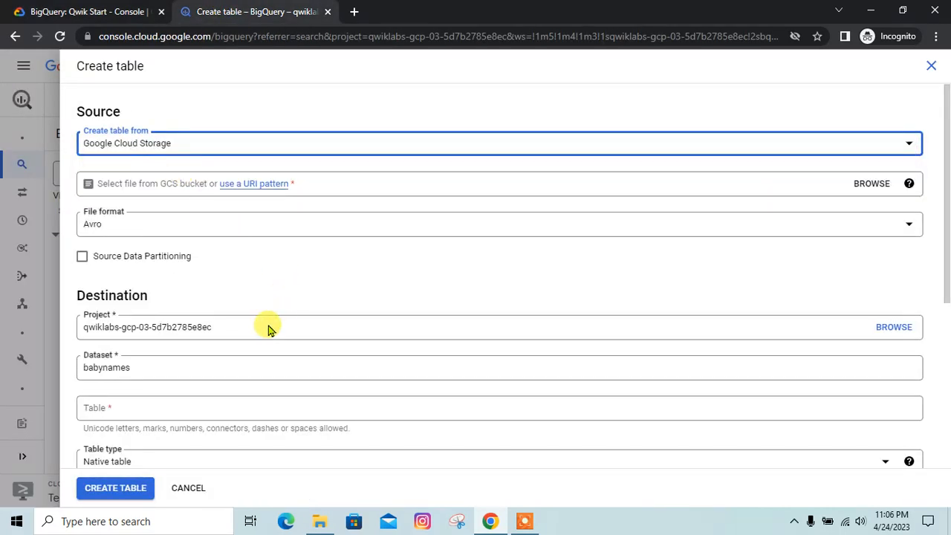
Step: Copy the source file path spls/gsp072/baby-names/yob2014.txt from the lab instructions and return to the Create table form
click(53, 16)
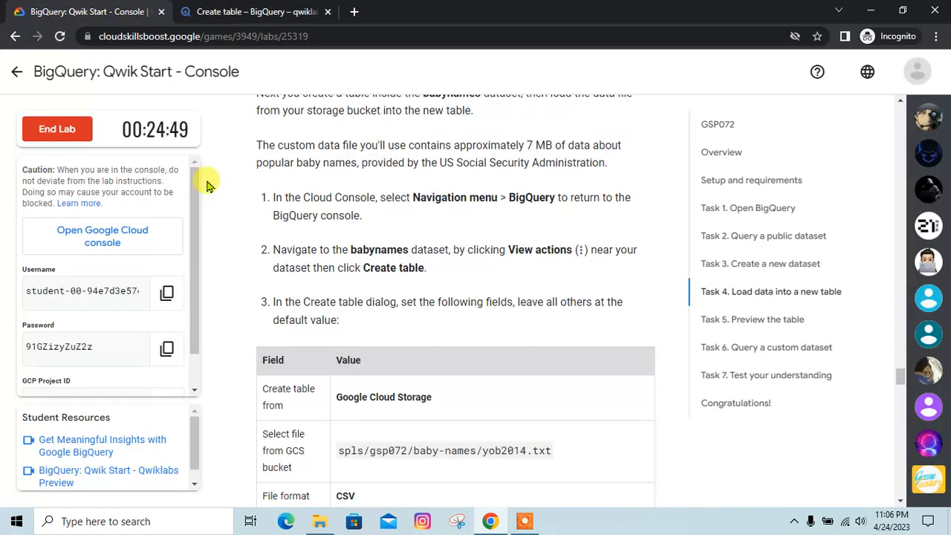
scroll(434, 434, down, 1)
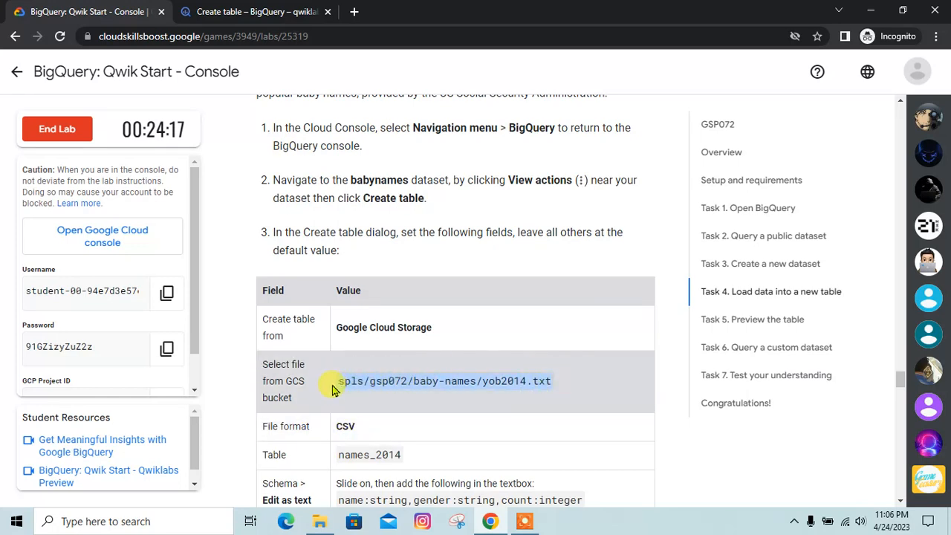
click(253, 11)
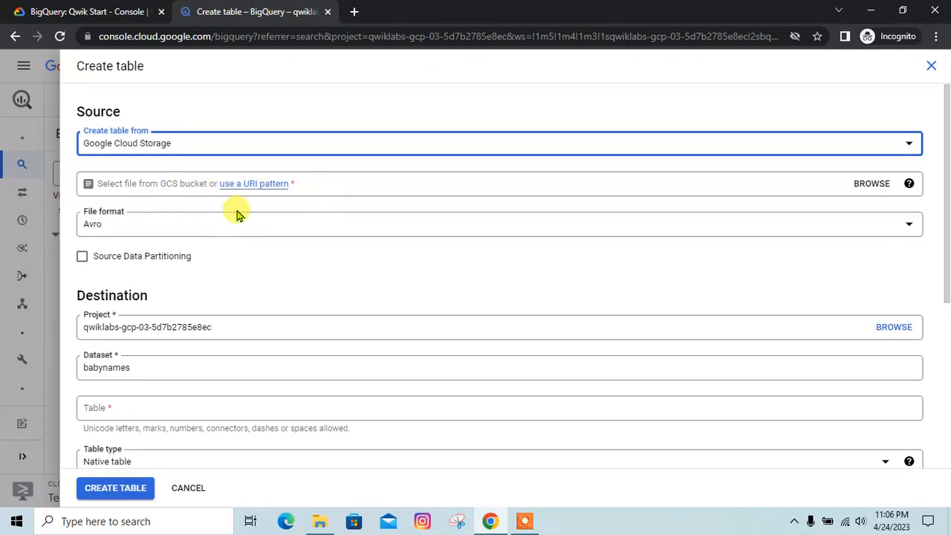
click(138, 189)
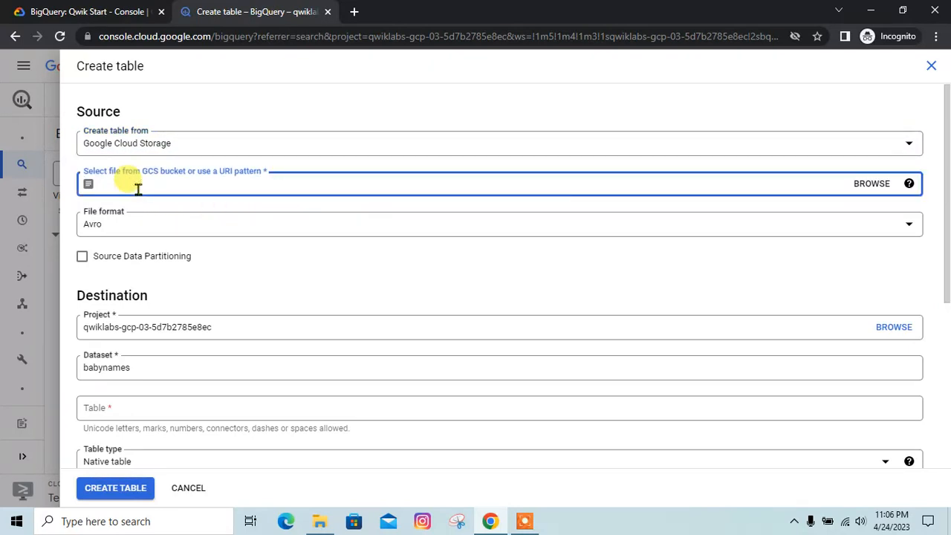
click(871, 185)
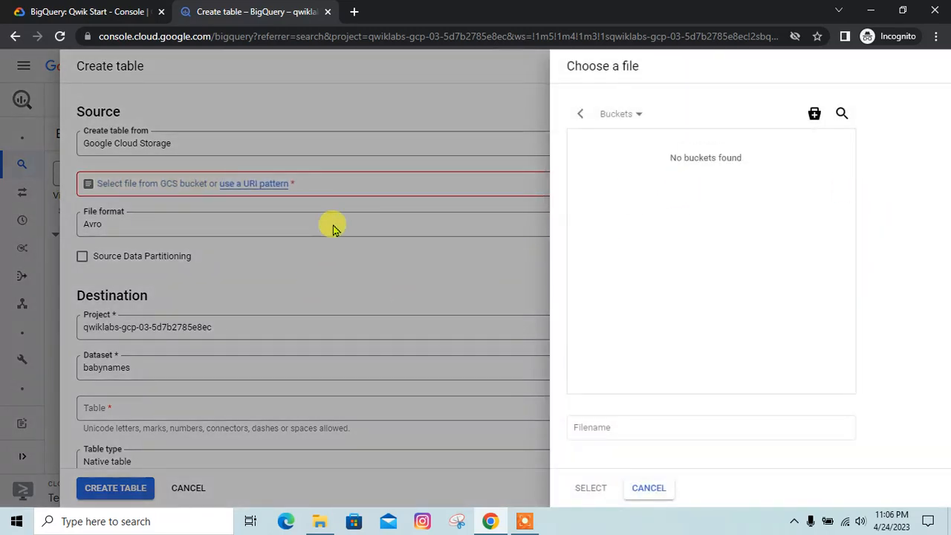
click(139, 192)
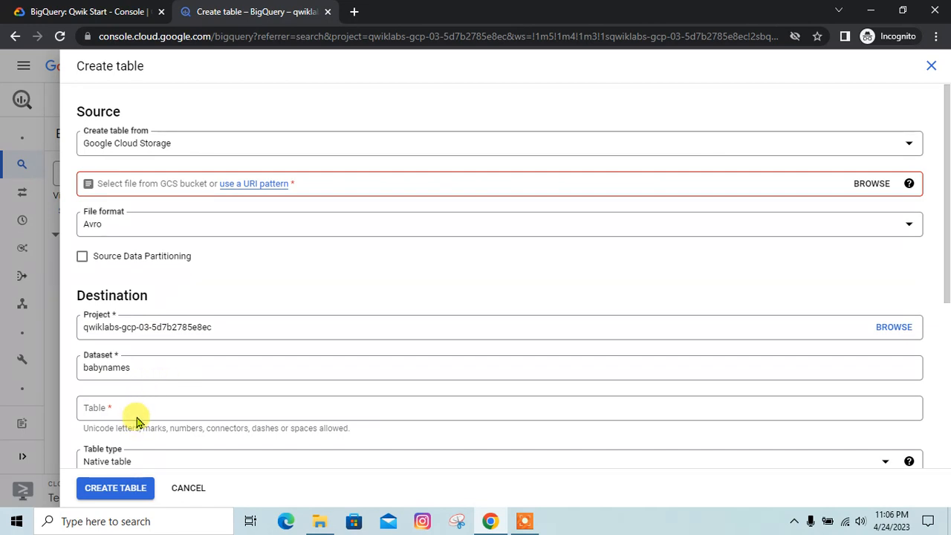
Step: Set the source file to spls/gsp072/baby-names/yob2014.txt and the file format to CSV, as the lab instructions specify
click(121, 189)
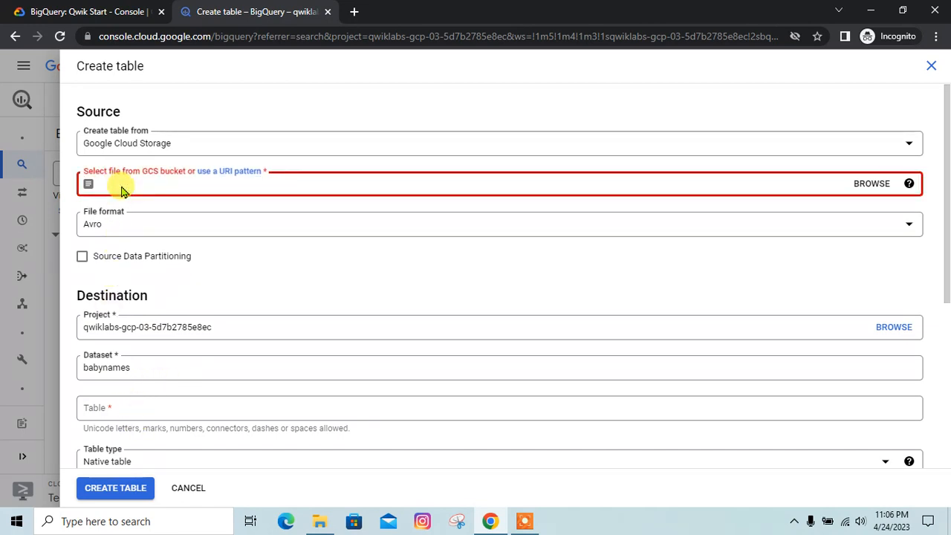
text(spls/gsp072/baby-names/yob2014.txt)
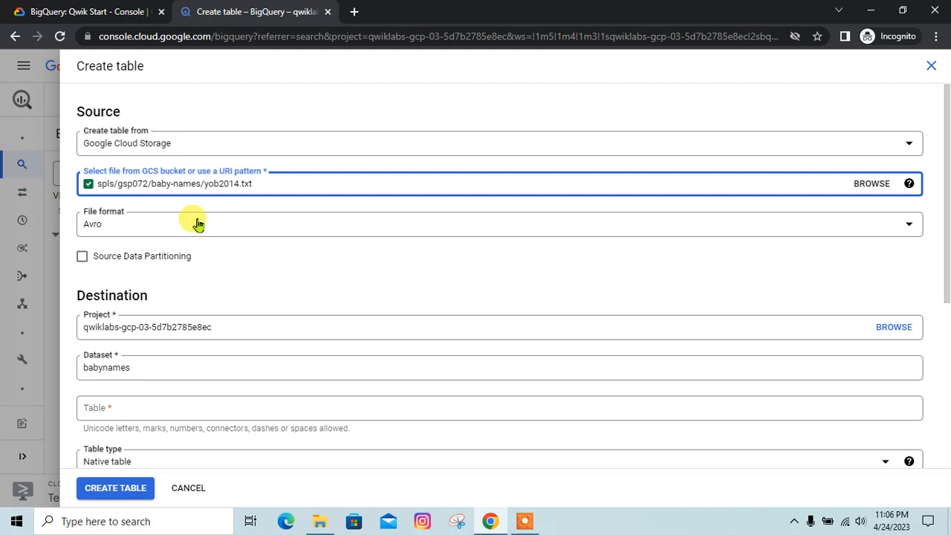
click(198, 224)
click(377, 116)
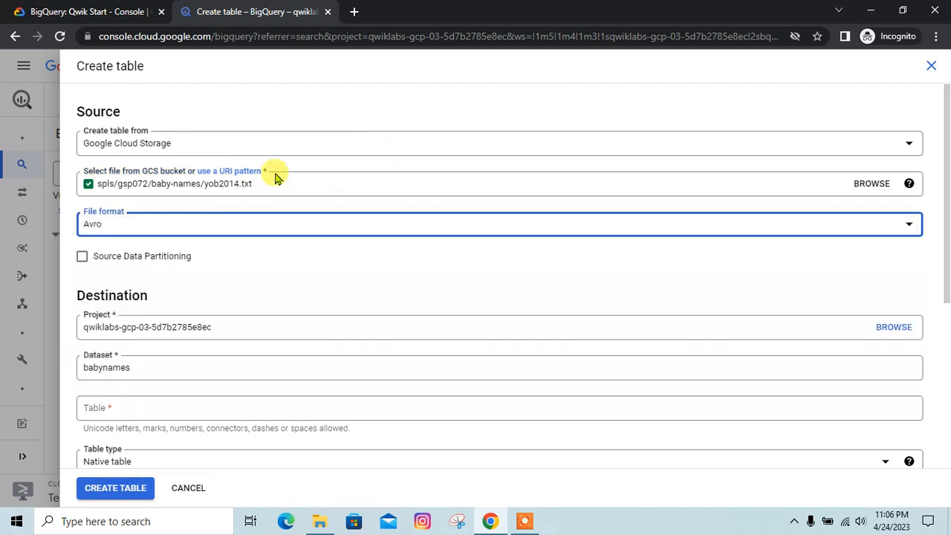
click(89, 11)
scroll(441, 377, down, 2)
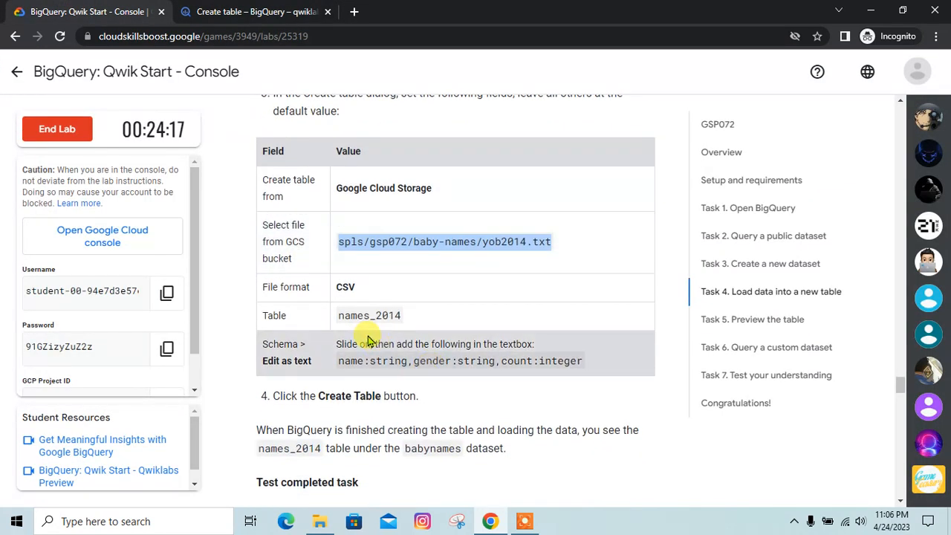
click(252, 11)
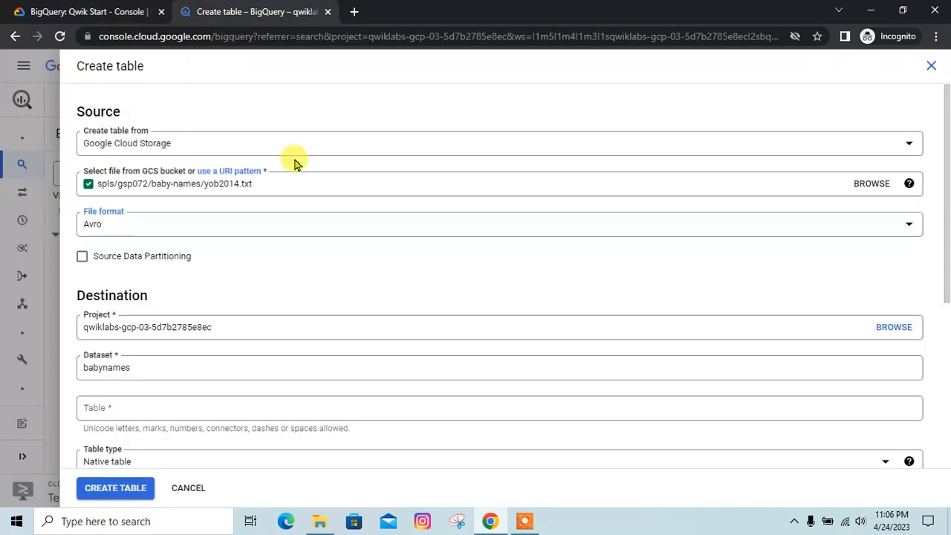
click(188, 231)
click(158, 236)
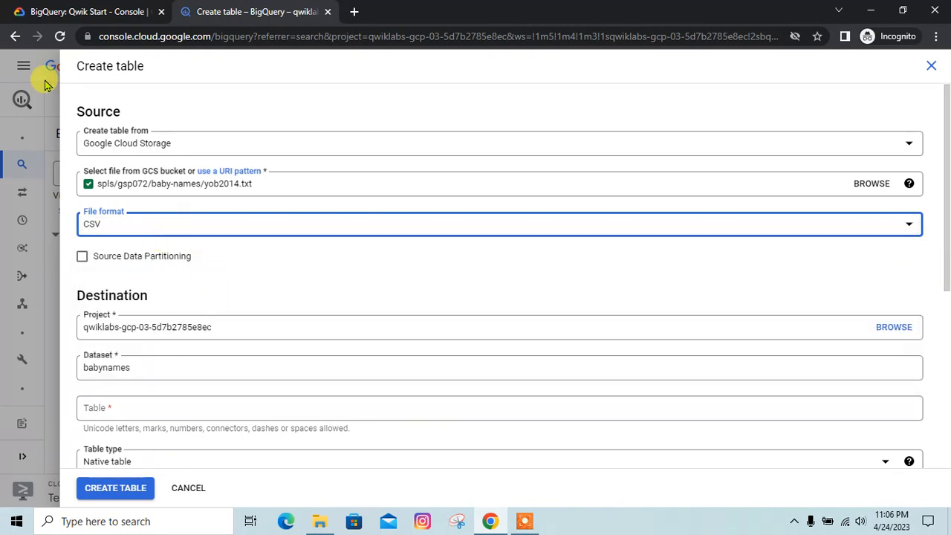
Step: Copy the table name names_2014 from the lab instructions and enter it as the new table's name
click(89, 11)
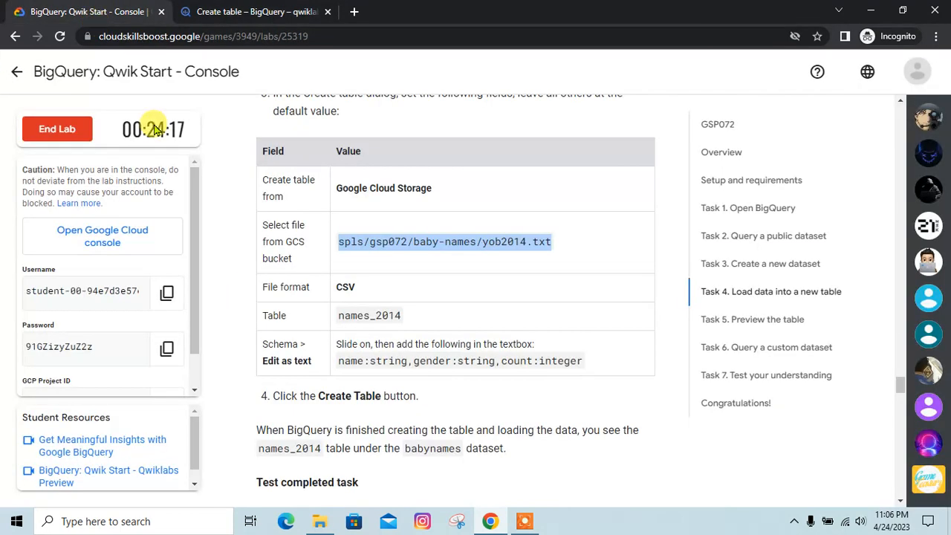
click(401, 319)
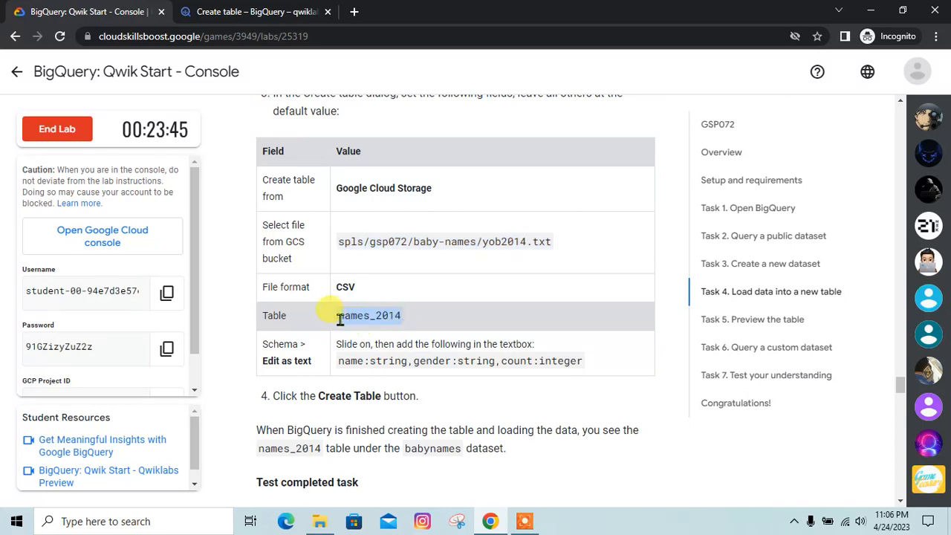
click(246, 11)
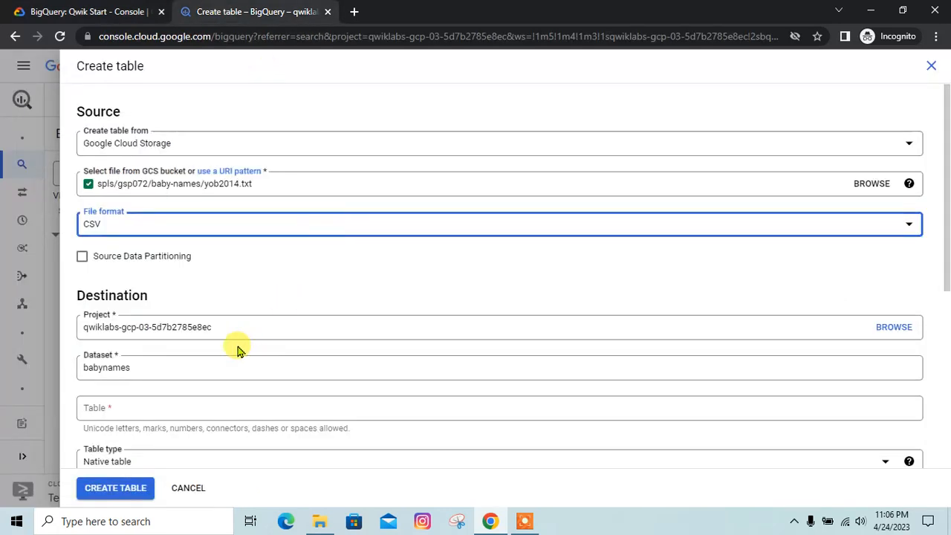
click(140, 410)
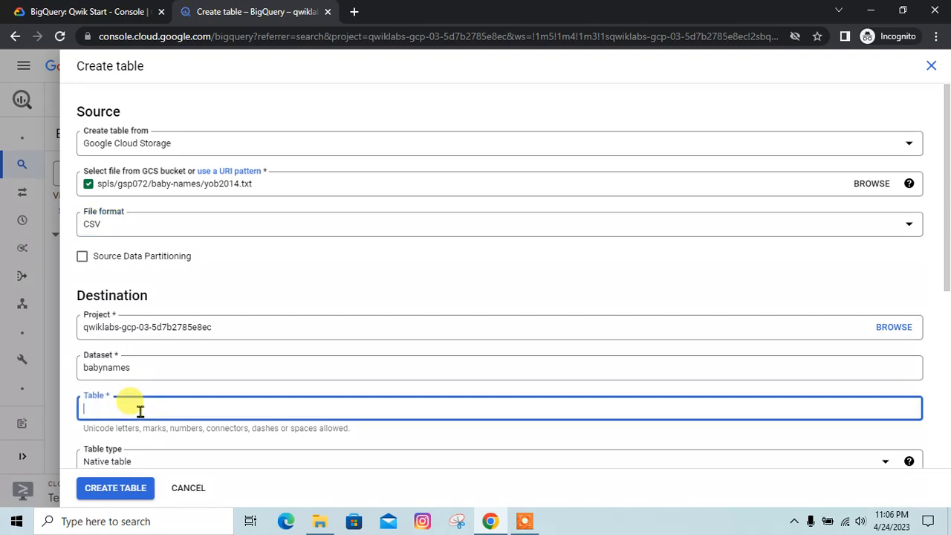
scroll(159, 409, down, 2)
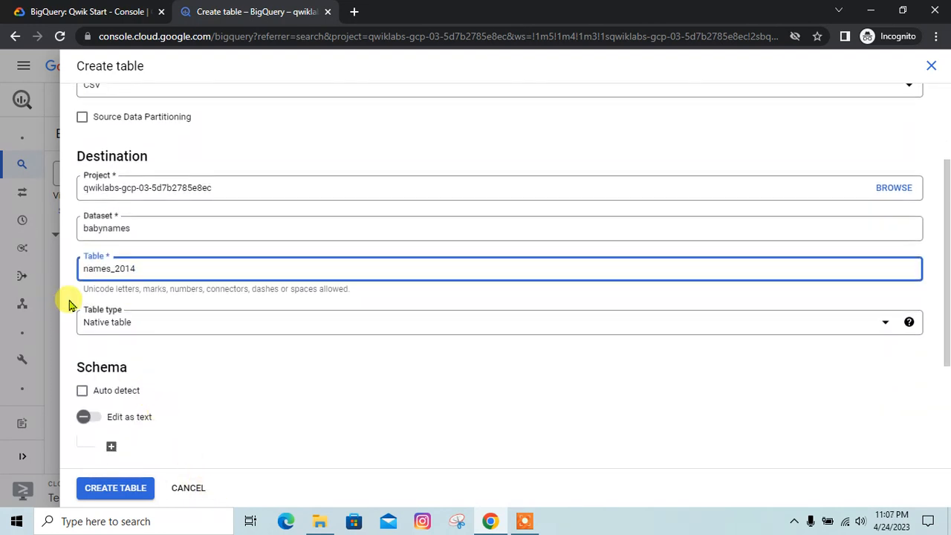
Step: Switch the schema to text editing and enter name:string,gender:string,count:integer, copied from the lab instructions
click(23, 8)
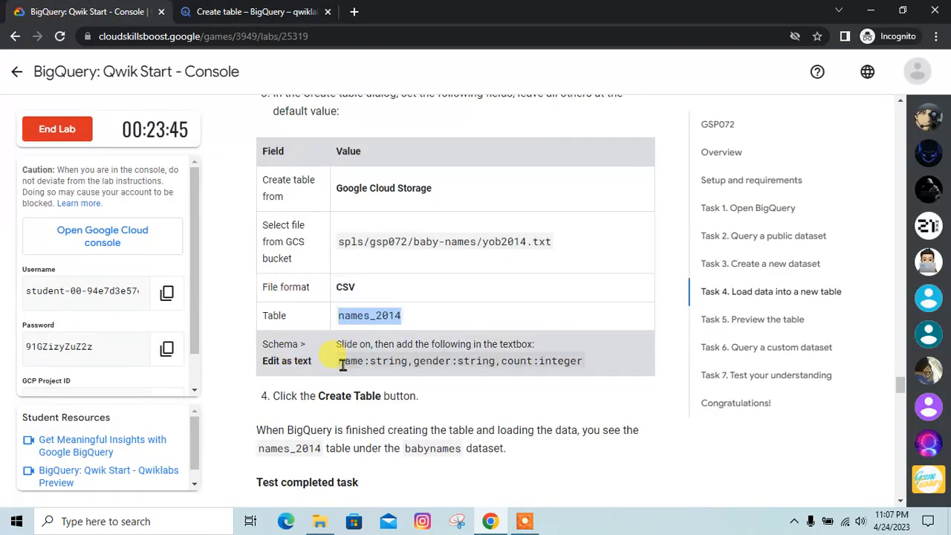
click(203, 9)
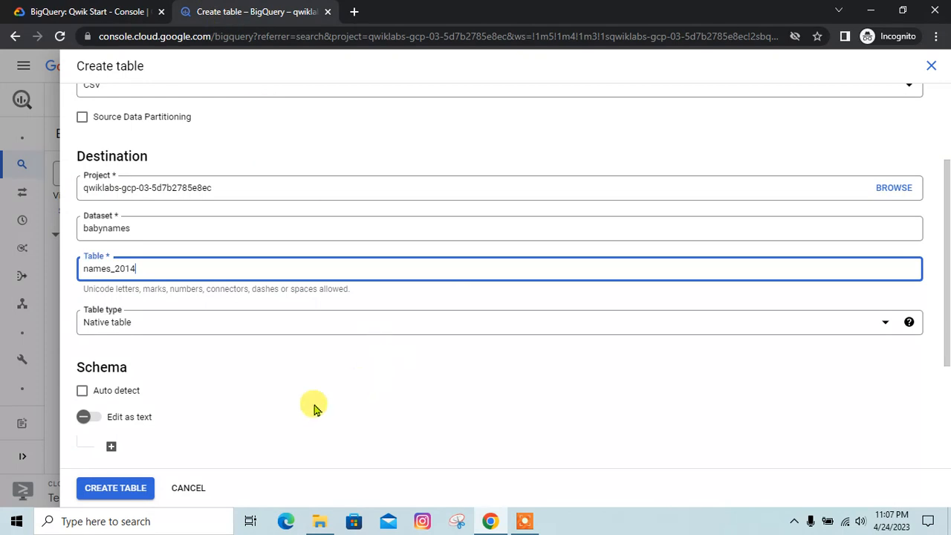
click(90, 421)
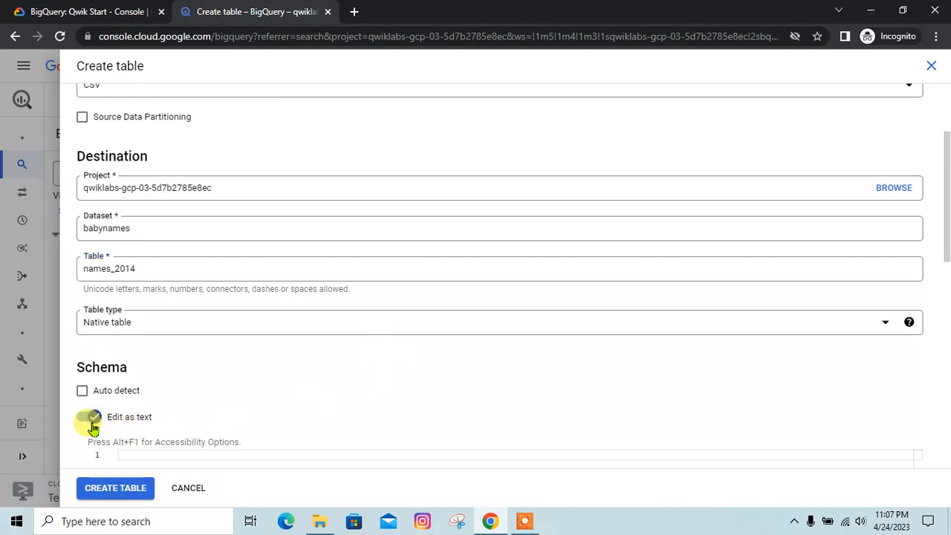
scroll(176, 409, down, 3)
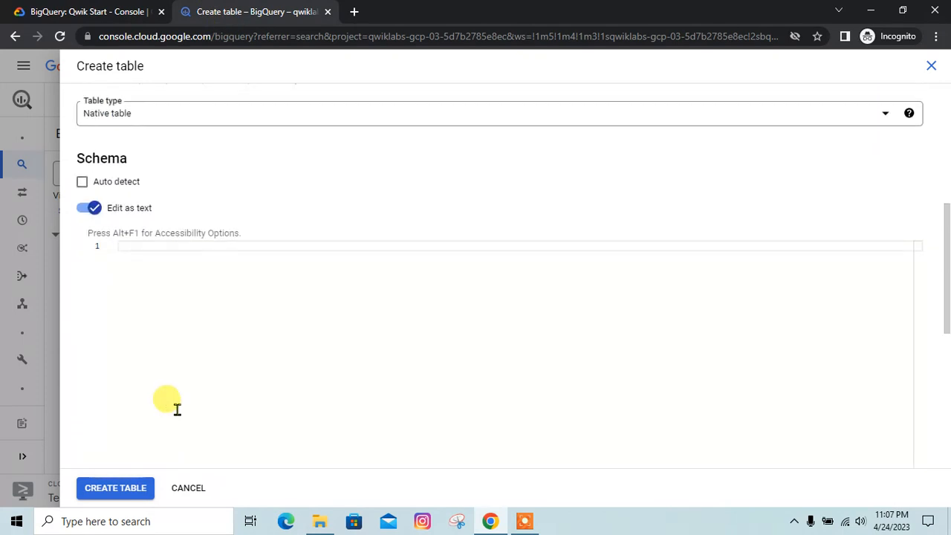
click(68, 7)
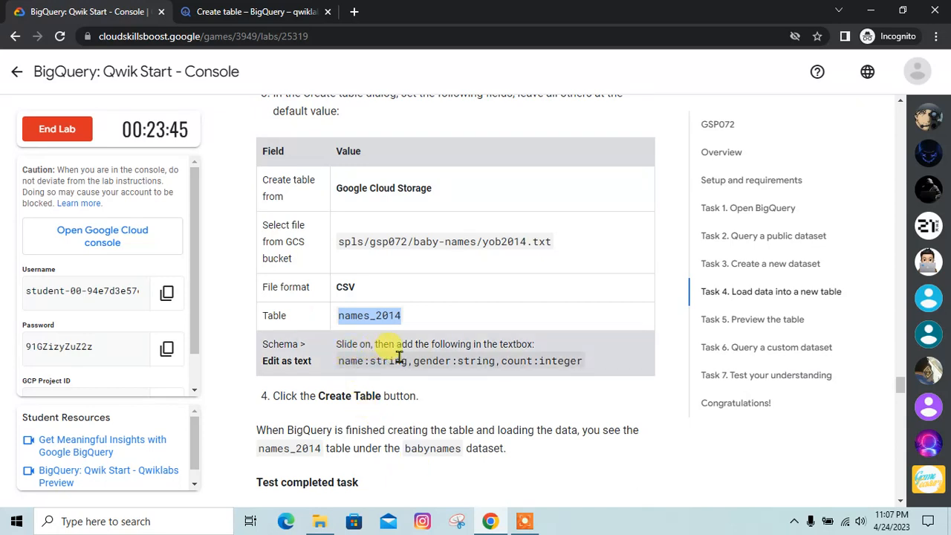
drag(583, 363, 477, 380)
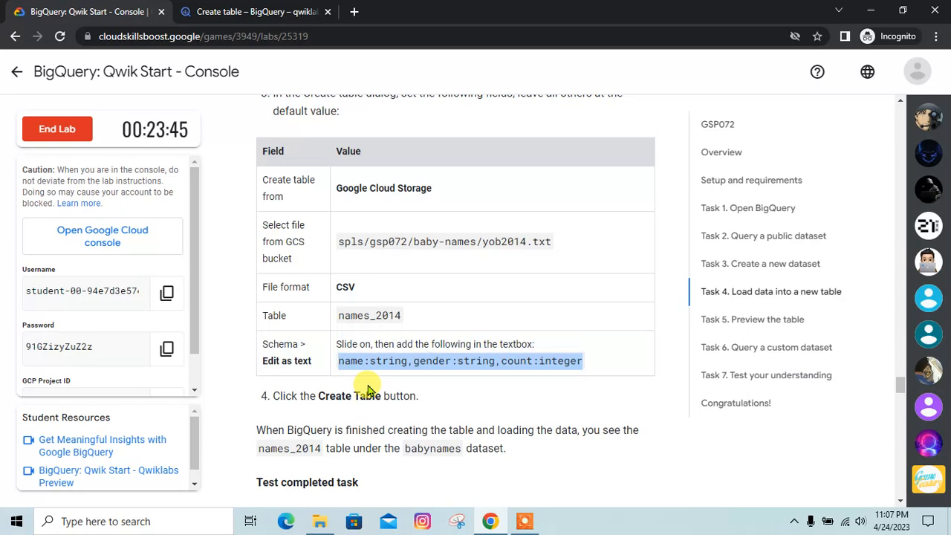
click(256, 11)
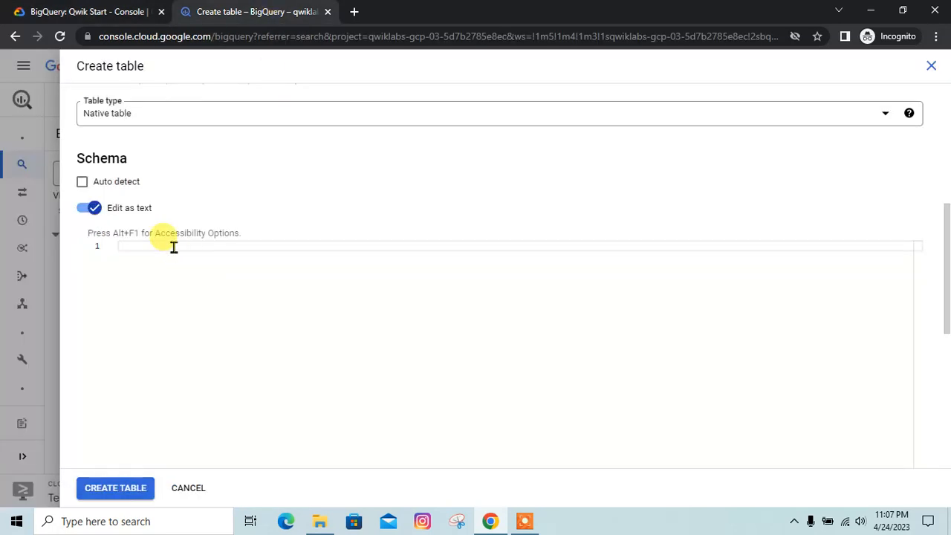
text(name:string,gender:string,count:integer)
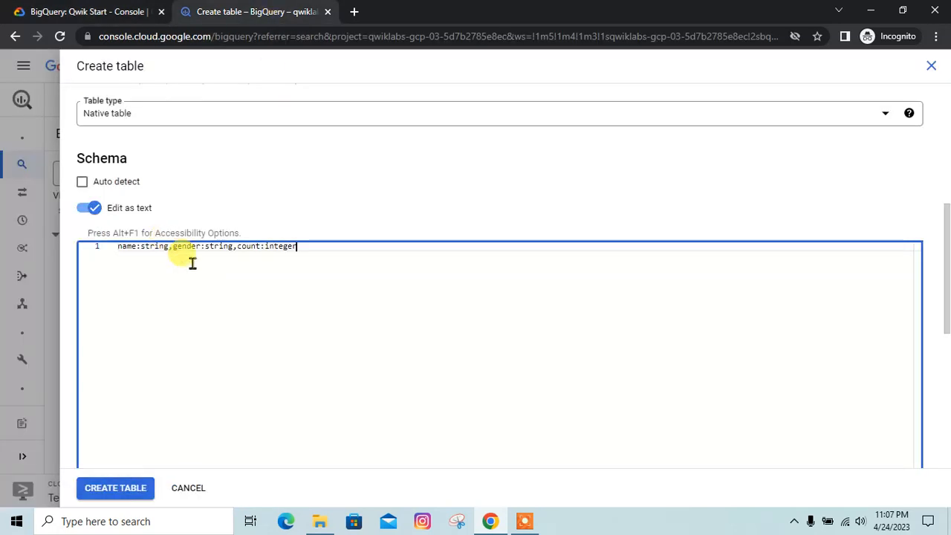
Step: Check the remaining Task 4 instructions and create the names_2014 table
click(104, 9)
scroll(394, 317, down, 2)
click(227, 10)
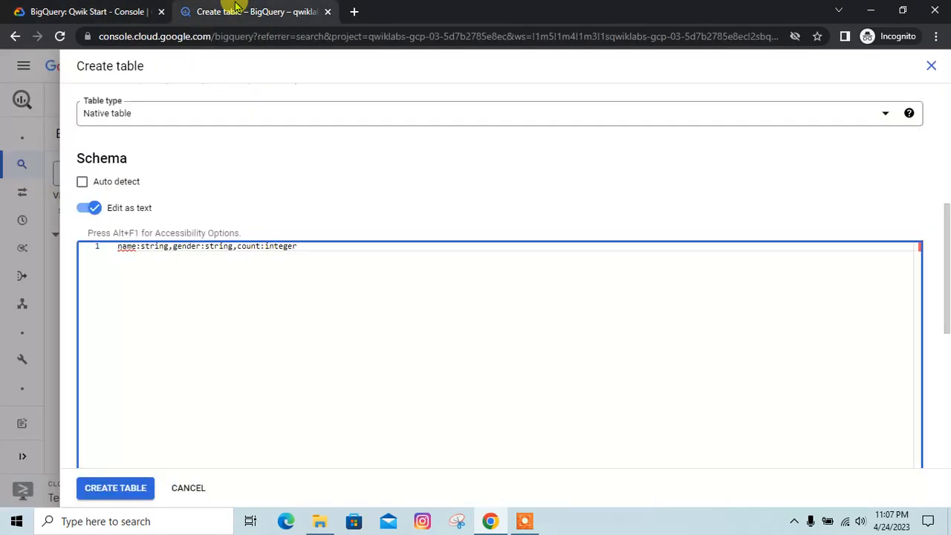
click(118, 488)
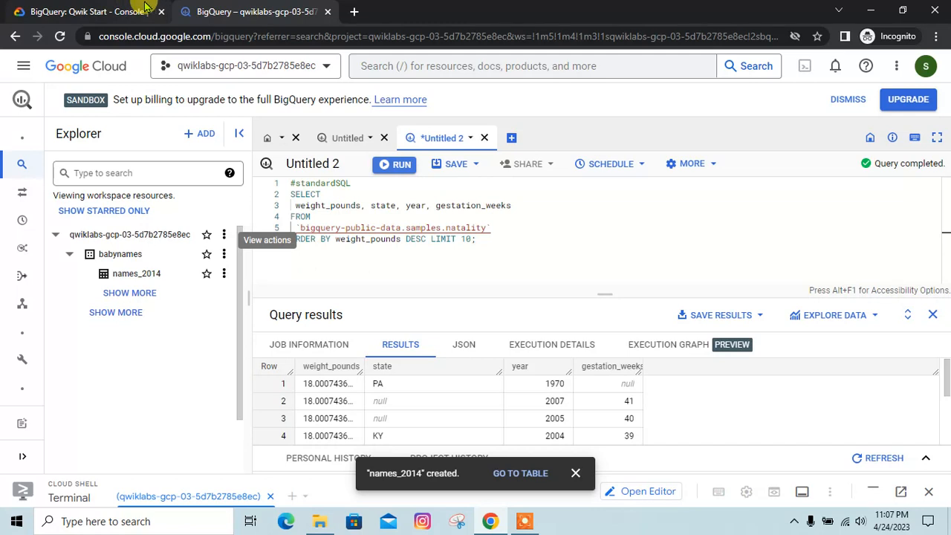
Step: Return to the lab page and check the progress for the Task 4 item "Load data into your table"
click(146, 8)
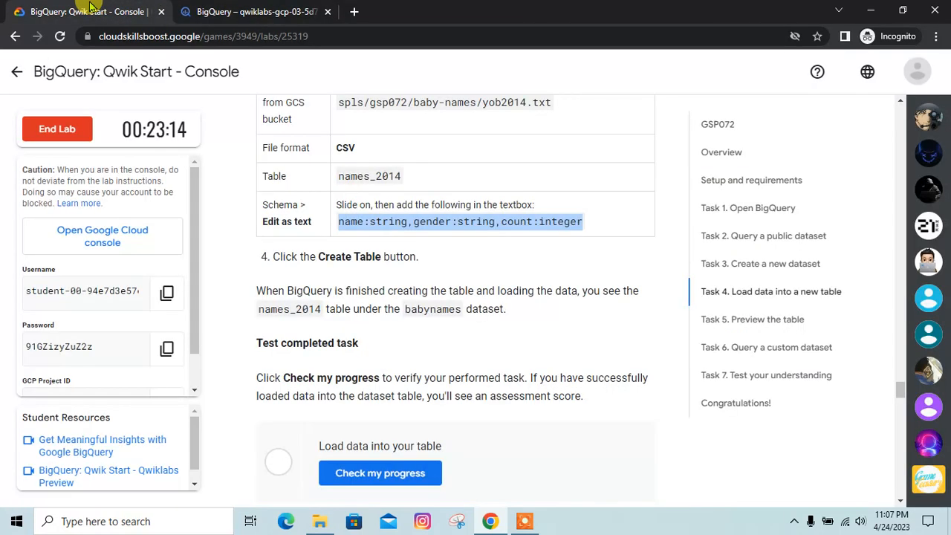
scroll(365, 448, down, 2)
click(375, 338)
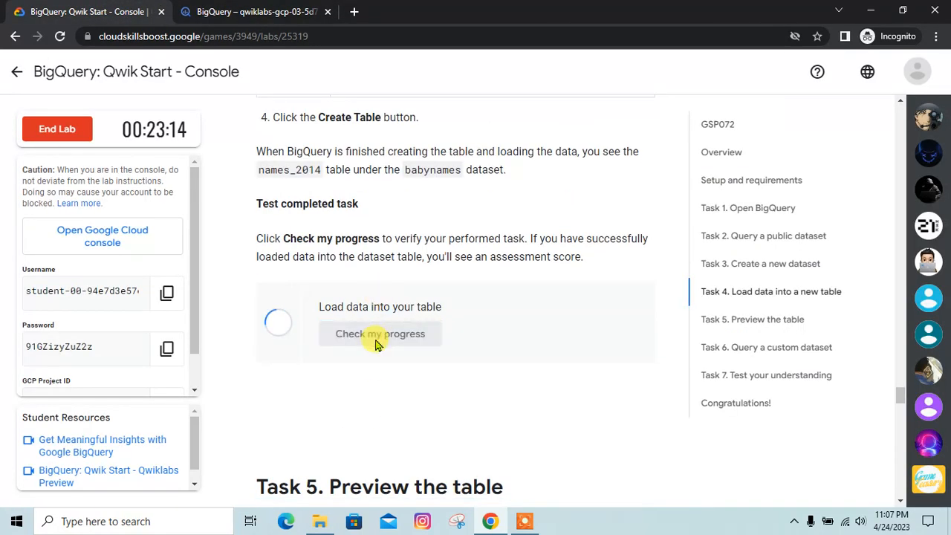
Step: Copy the standard SQL query for the babynames.names_2014 table from Task 6 of the lab instructions
scroll(372, 364, down, 5)
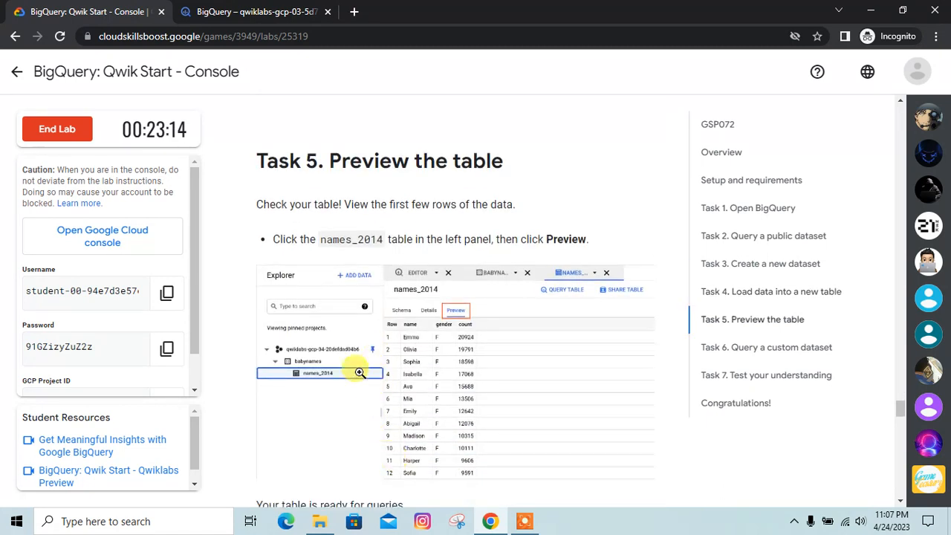
scroll(442, 299, down, 3)
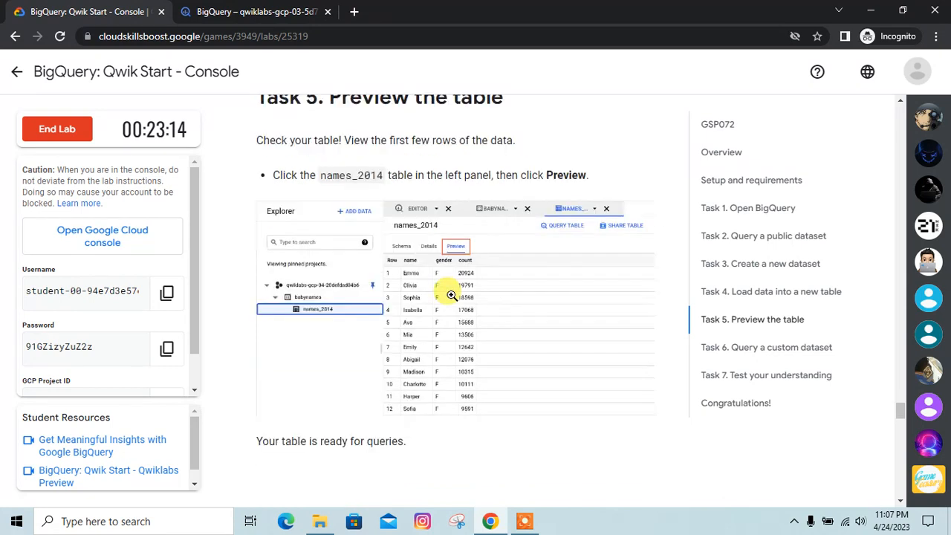
scroll(339, 250, down, 2)
scroll(402, 313, down, 1)
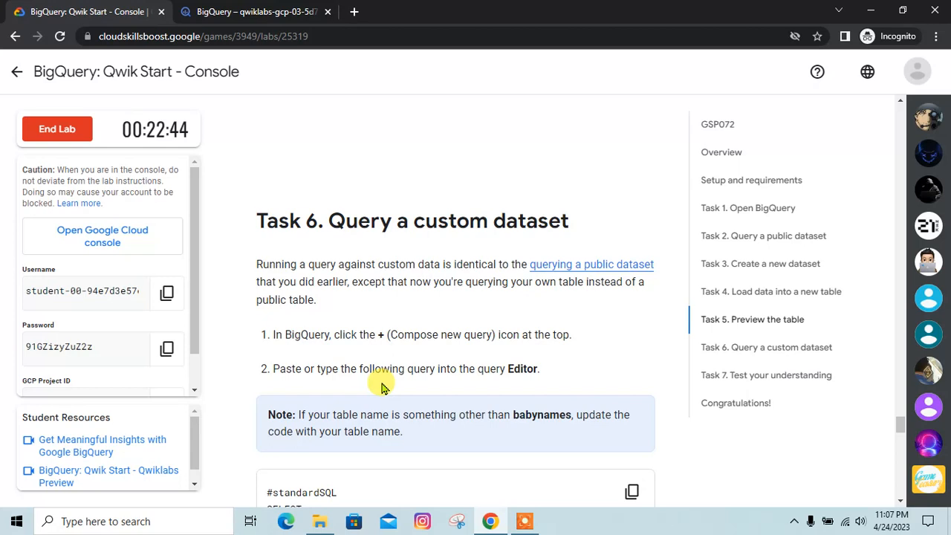
scroll(381, 387, down, 1)
scroll(381, 387, down, 2)
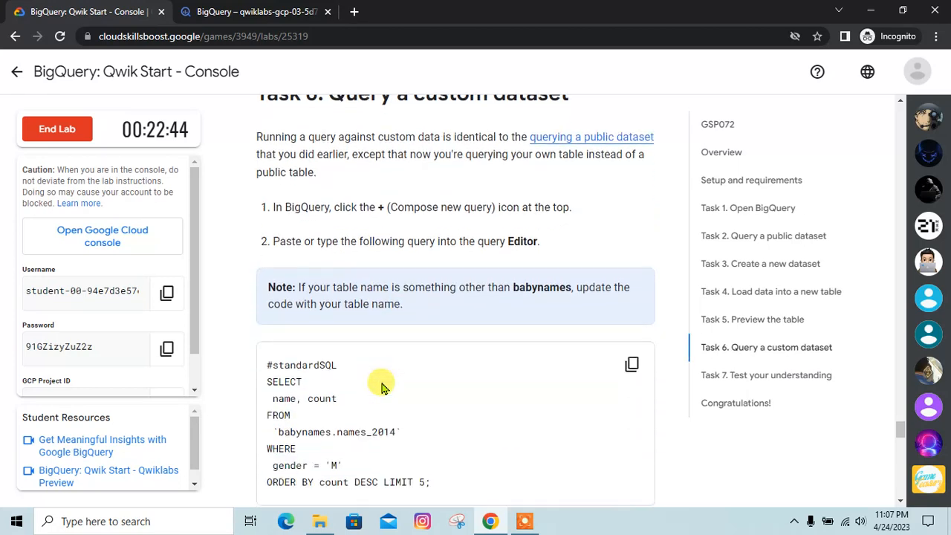
click(631, 282)
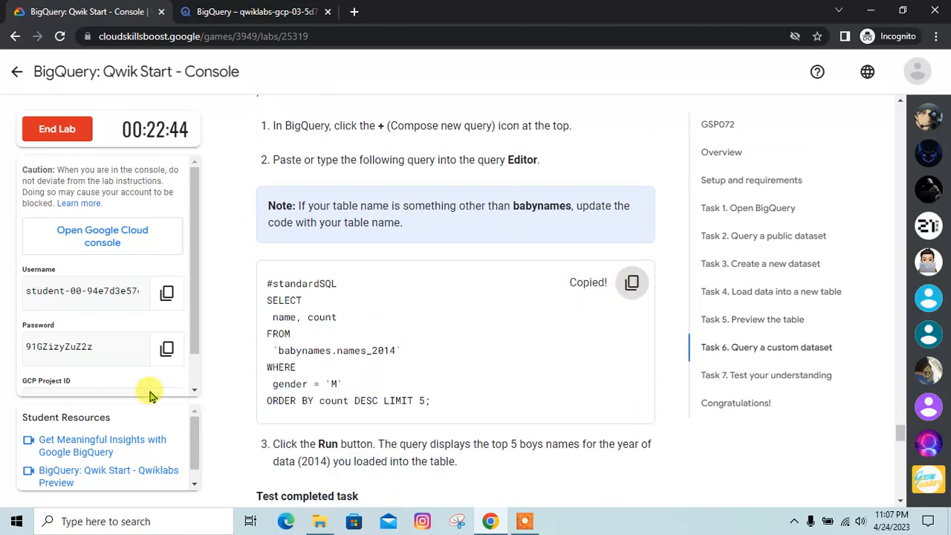
Step: Replace the BigQuery editor's contents with the copied babynames.names_2014 query for gender 'M', run it, and dismiss the table-created notification
click(223, 11)
click(387, 253)
key(ctrl+a)
key(BackSpace)
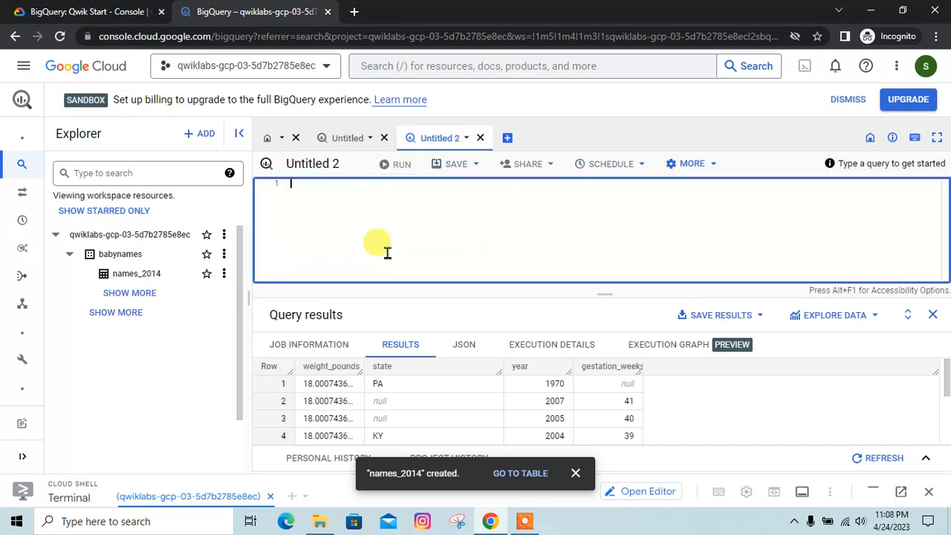
key(ctrl+v)
click(394, 164)
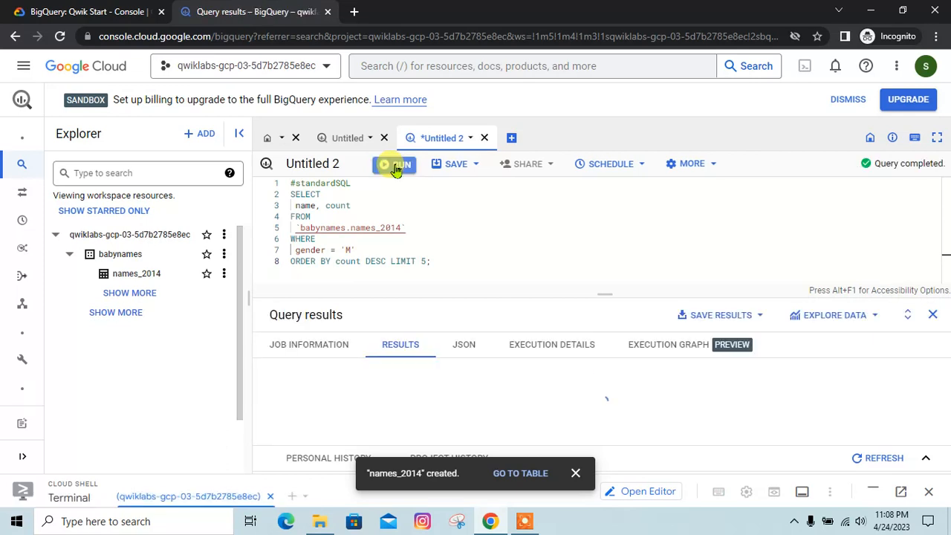
click(575, 476)
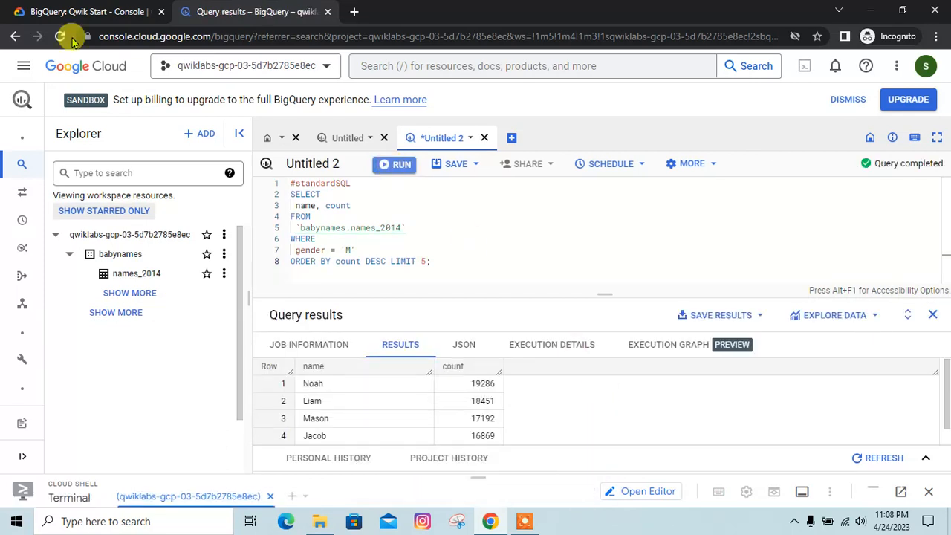
Step: Return to the lab instructions and check the progress of the "Query a custom dataset" task
click(81, 11)
scroll(476, 414, down, 2)
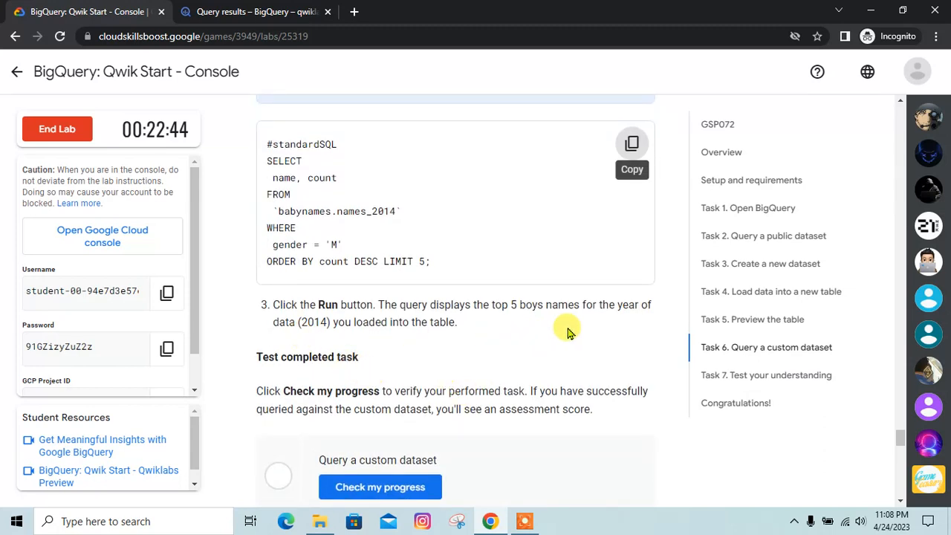
scroll(382, 372, down, 2)
click(381, 348)
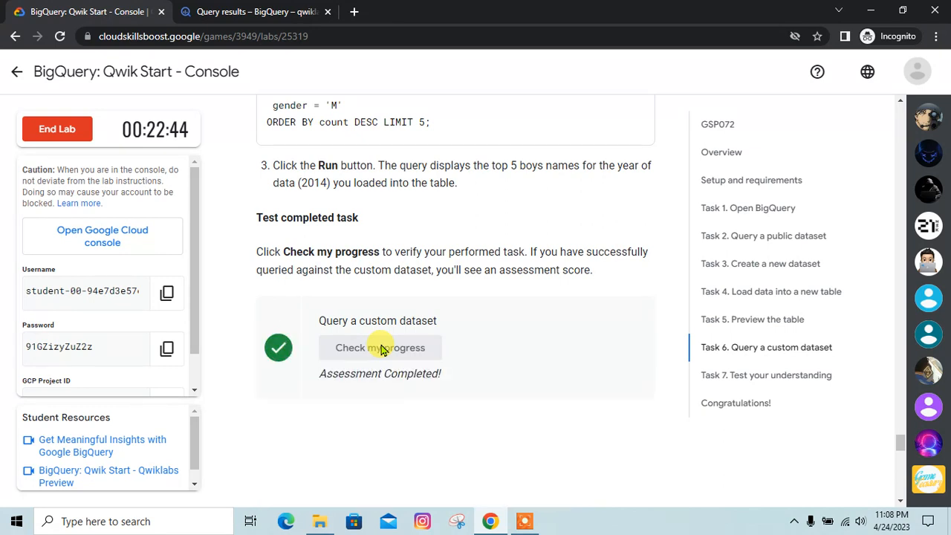
Step: End the BigQuery: Qwik Start - Console lab and submit a five-star satisfaction rating without comments
scroll(381, 349, down, 4)
scroll(380, 349, down, 1)
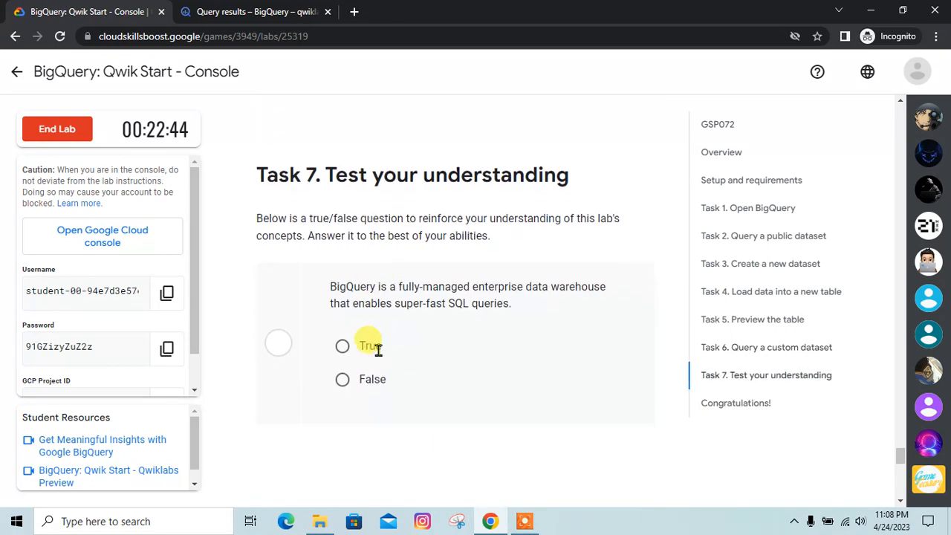
scroll(394, 312, down, 1)
scroll(416, 338, down, 3)
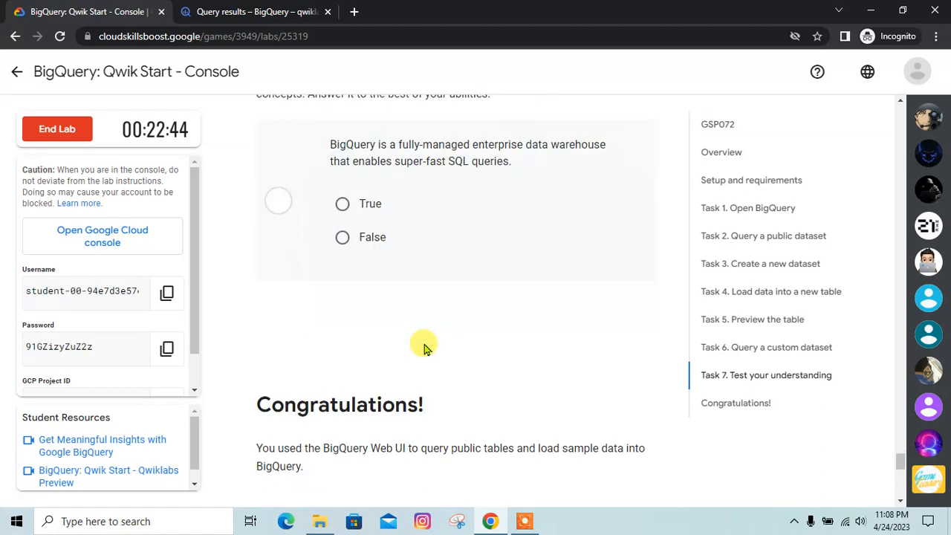
click(74, 135)
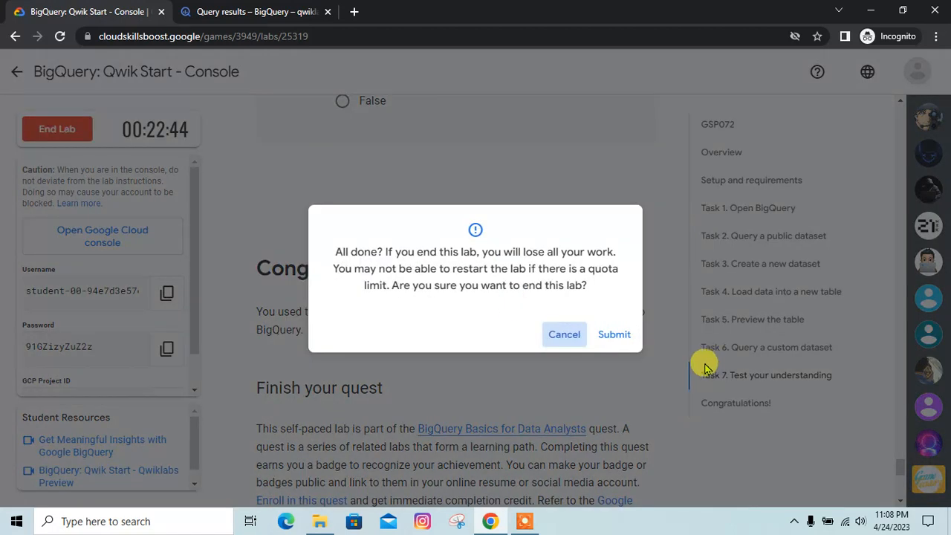
click(633, 337)
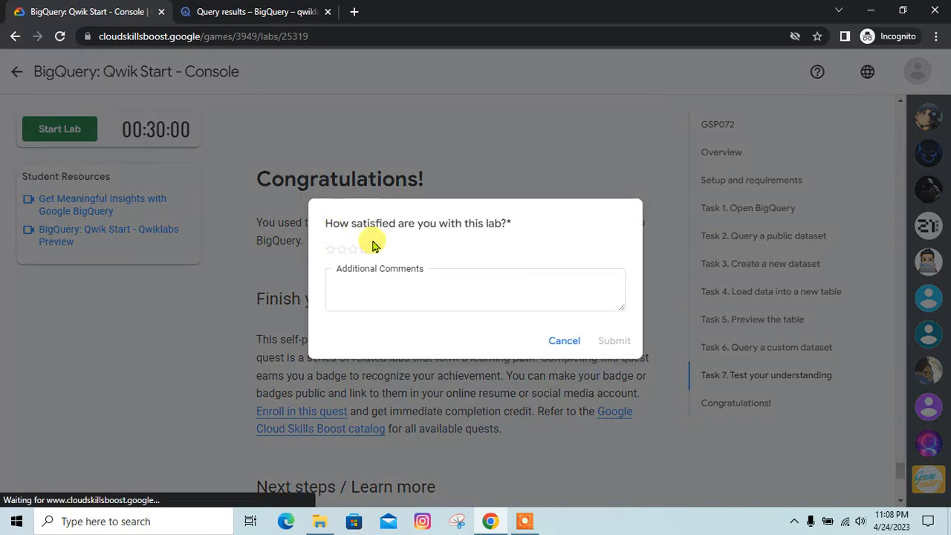
click(373, 251)
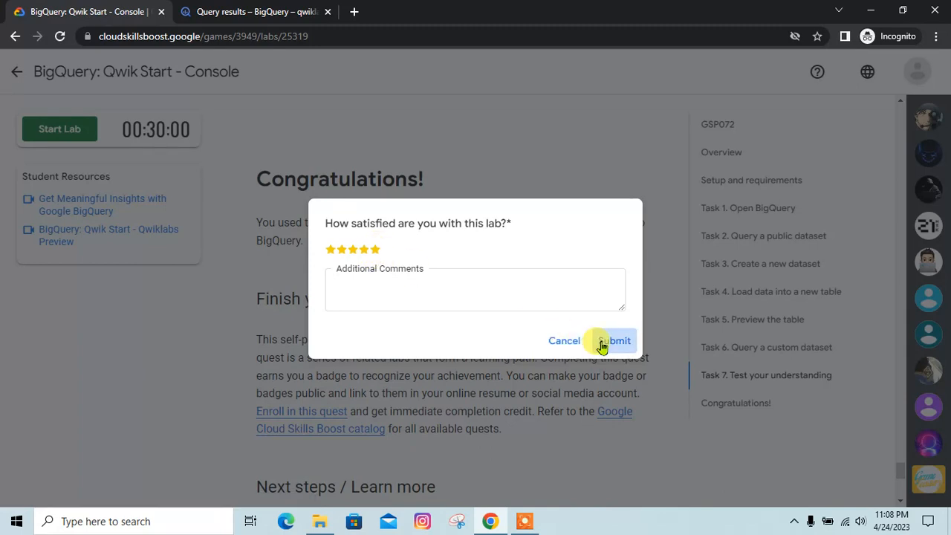
click(606, 341)
Step: Sign the student account out of the Google Cloud console
click(260, 12)
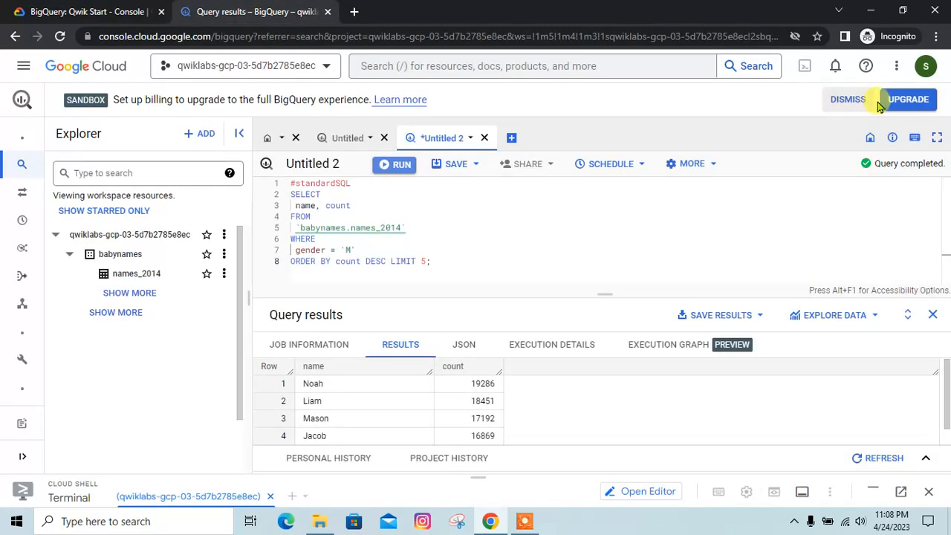
click(926, 66)
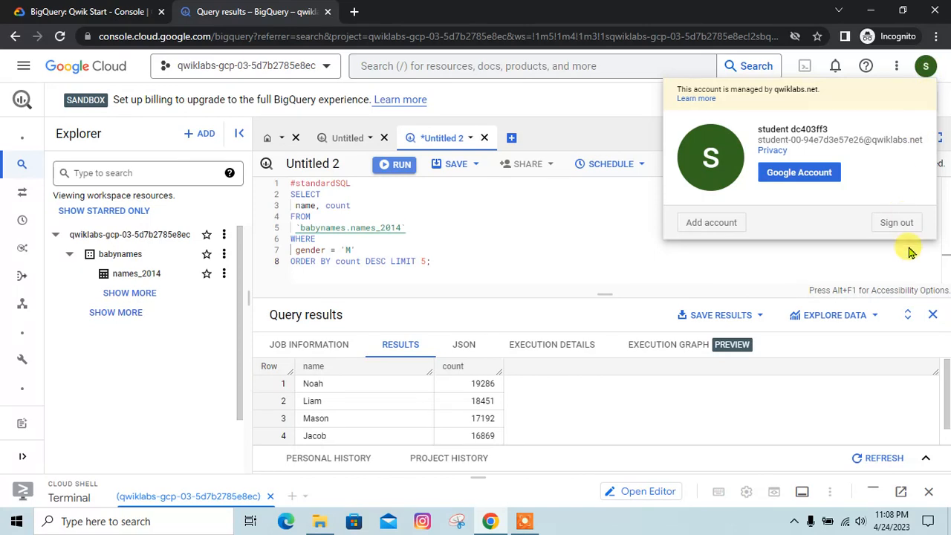
click(899, 224)
click(542, 115)
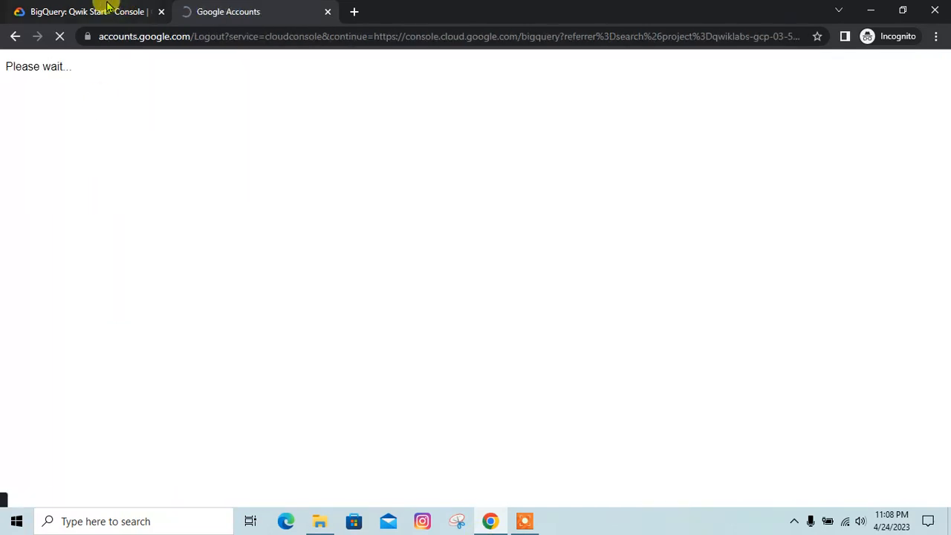
Step: Return to the Level 2 game page and open Connected Sheets: Qwik Start from the Analyze BigQuery Data in Connected Sheets section
click(108, 9)
click(16, 71)
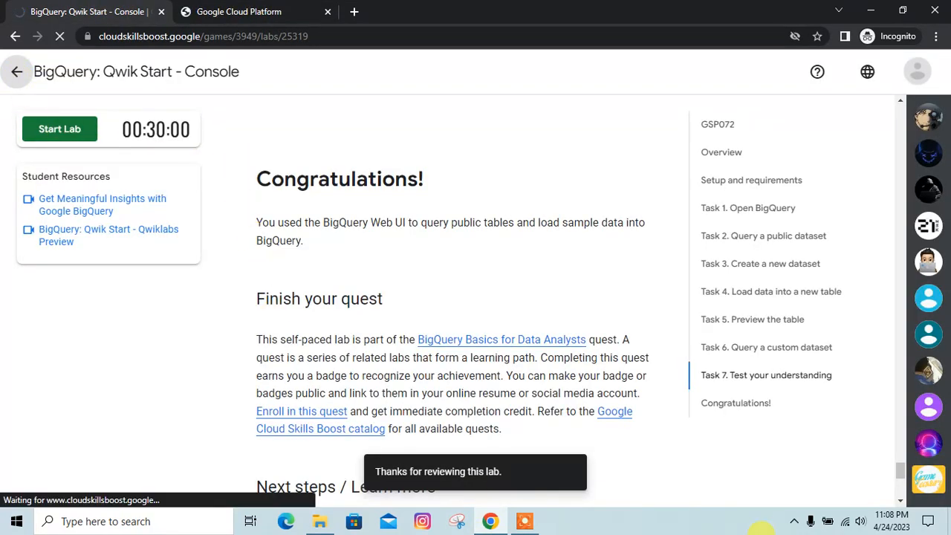
scroll(427, 266, down, 8)
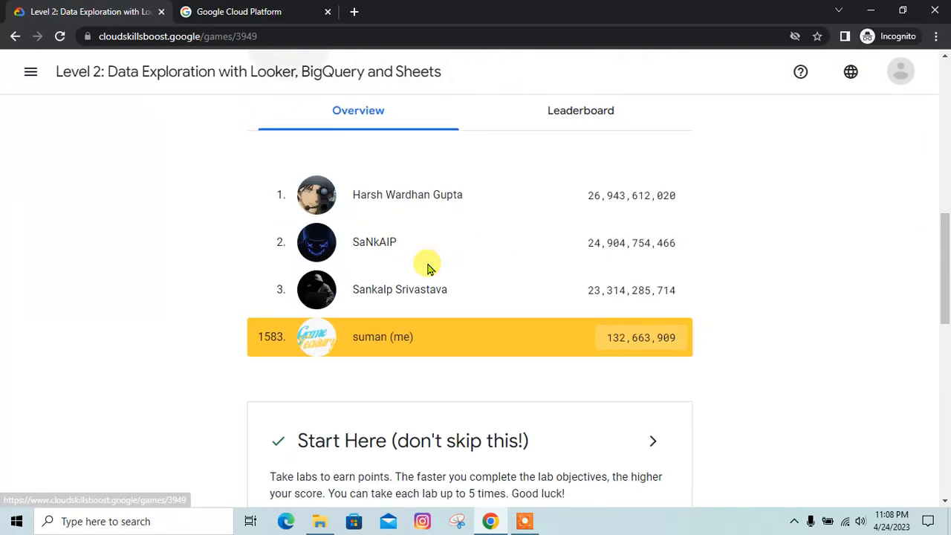
scroll(427, 268, down, 5)
click(652, 321)
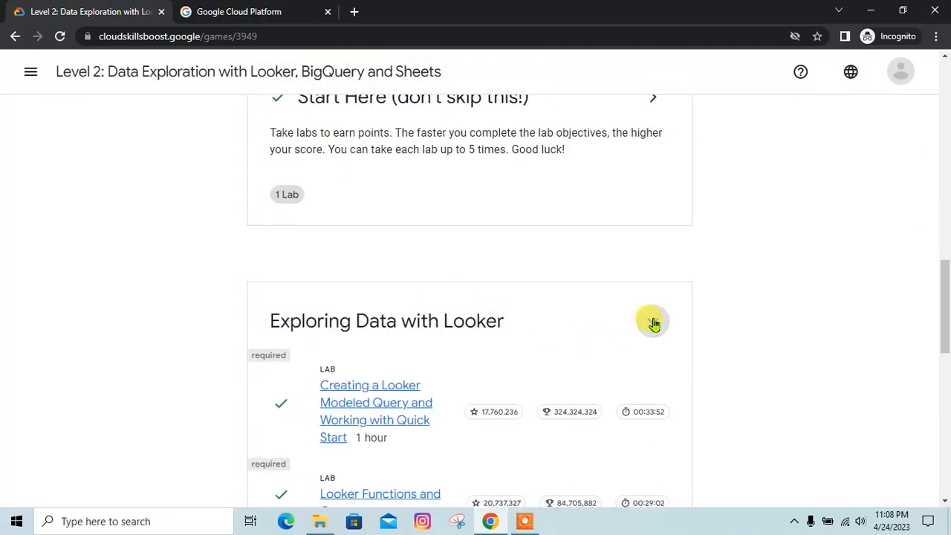
scroll(533, 361, down, 7)
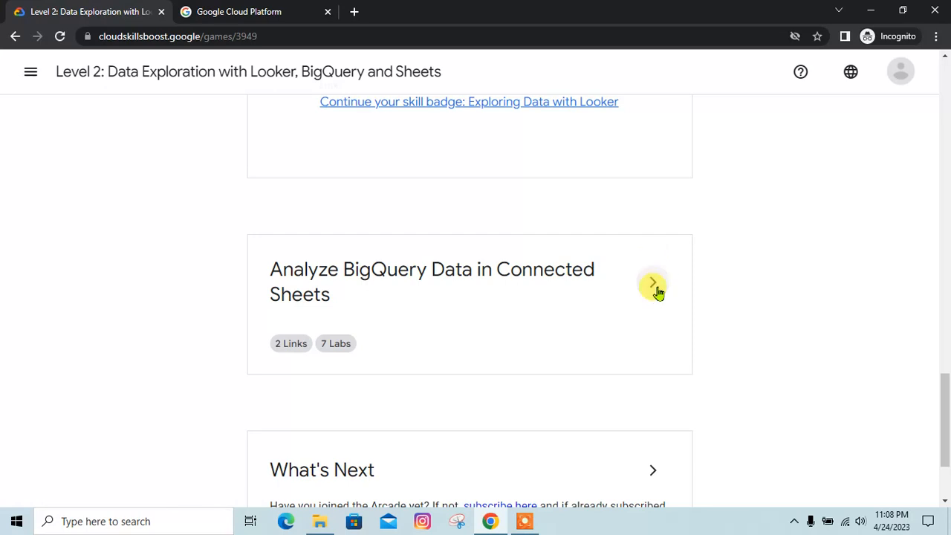
click(653, 285)
scroll(529, 303, down, 3)
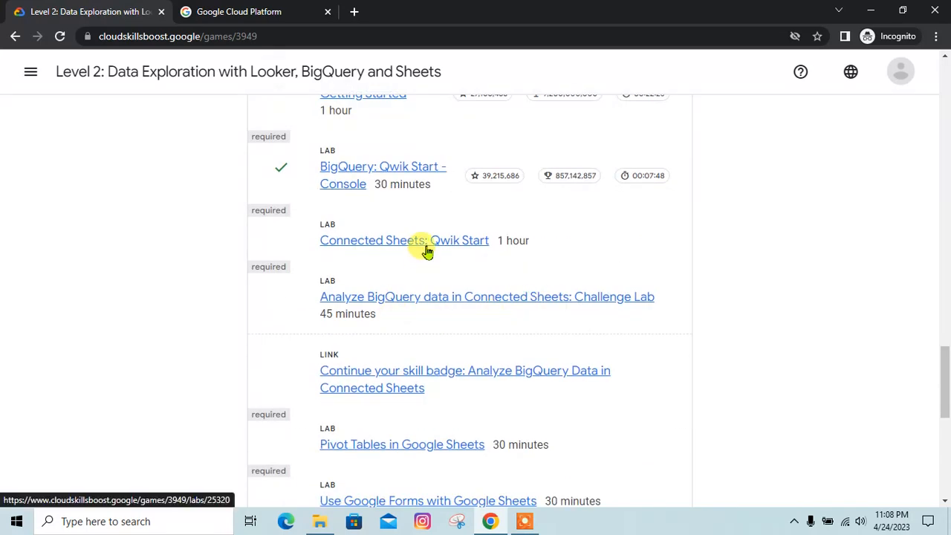
Step: Remove the signed-out student account from the browser on the Google account chooser page
click(242, 9)
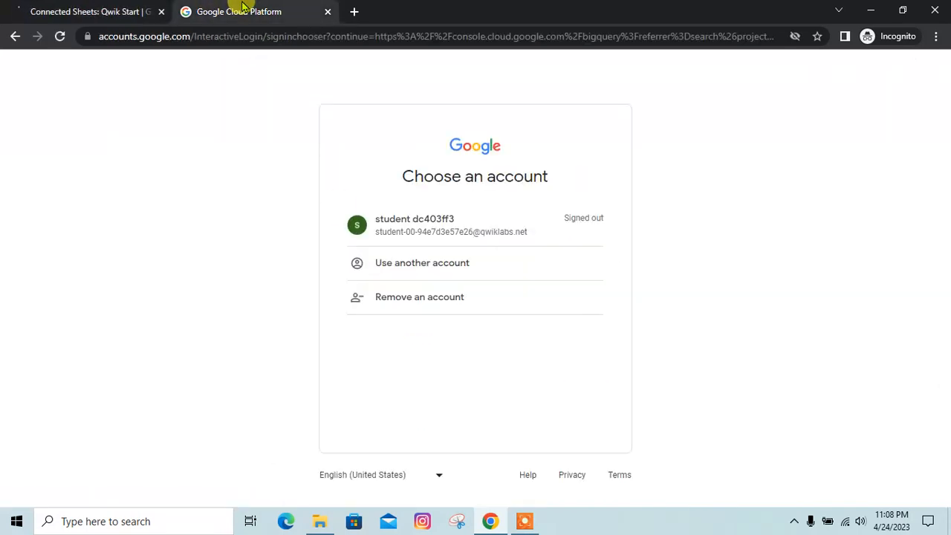
click(407, 301)
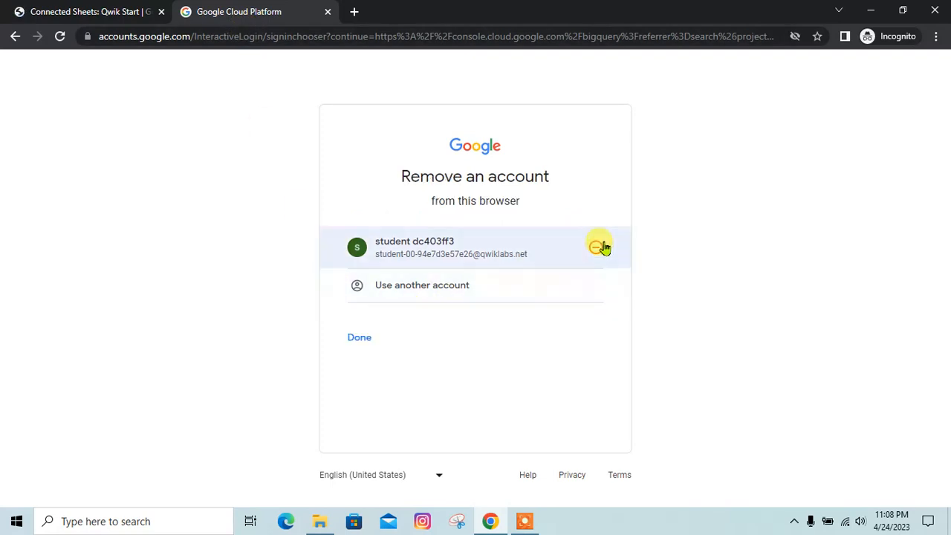
click(598, 247)
click(520, 336)
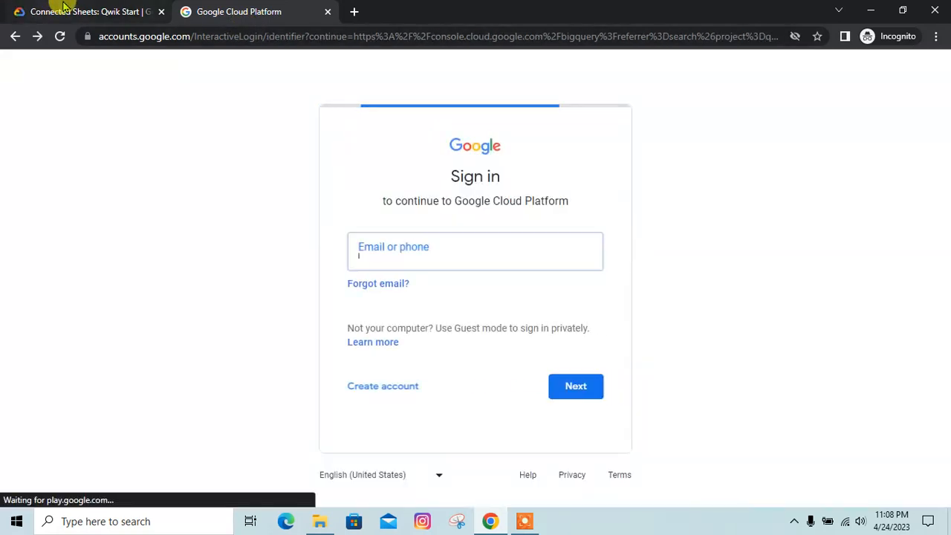
Step: Return to the Connected Sheets: Qwik Start page and start the lab
click(92, 9)
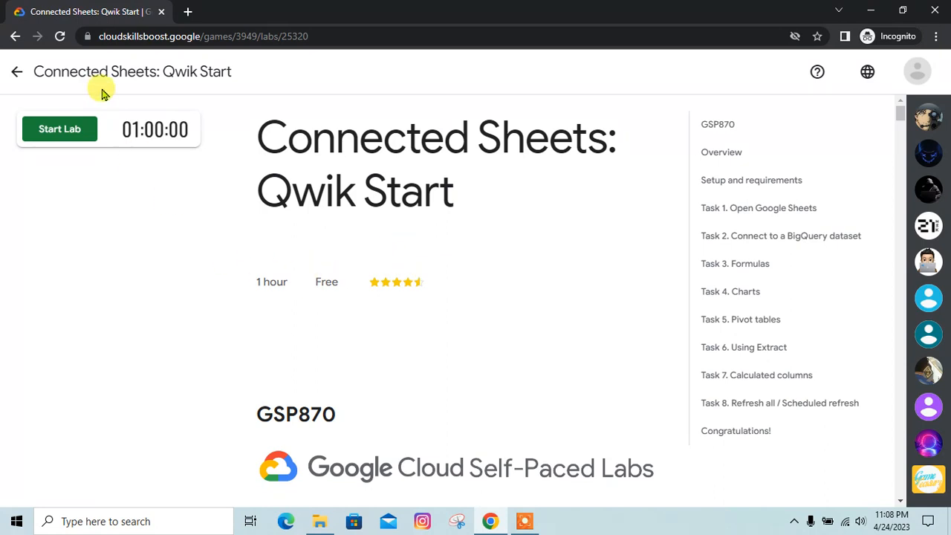
click(59, 129)
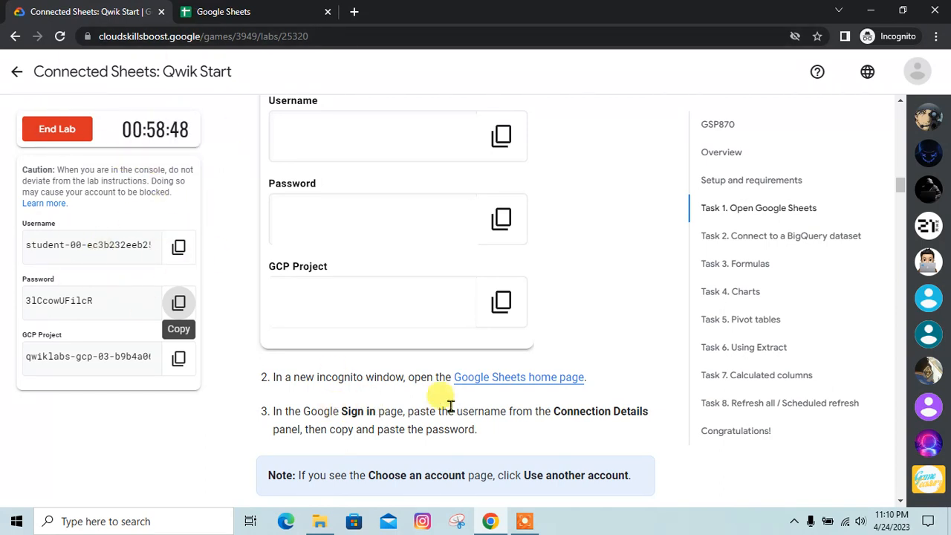
Step: Review the Task 1 instructions on signing in and creating a blank spreadsheet alongside the Google Sheets home page
scroll(420, 405, up, 8)
scroll(376, 336, down, 4)
scroll(375, 337, down, 6)
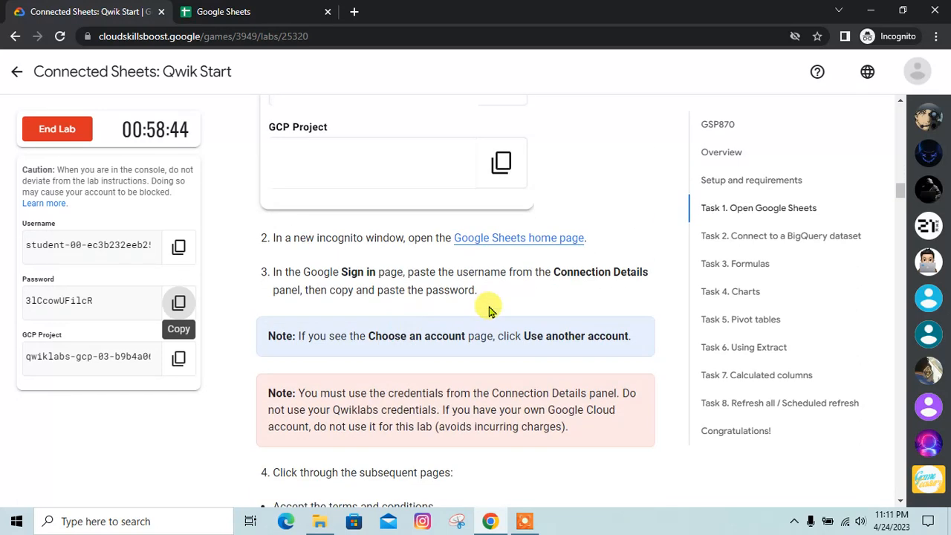
click(238, 9)
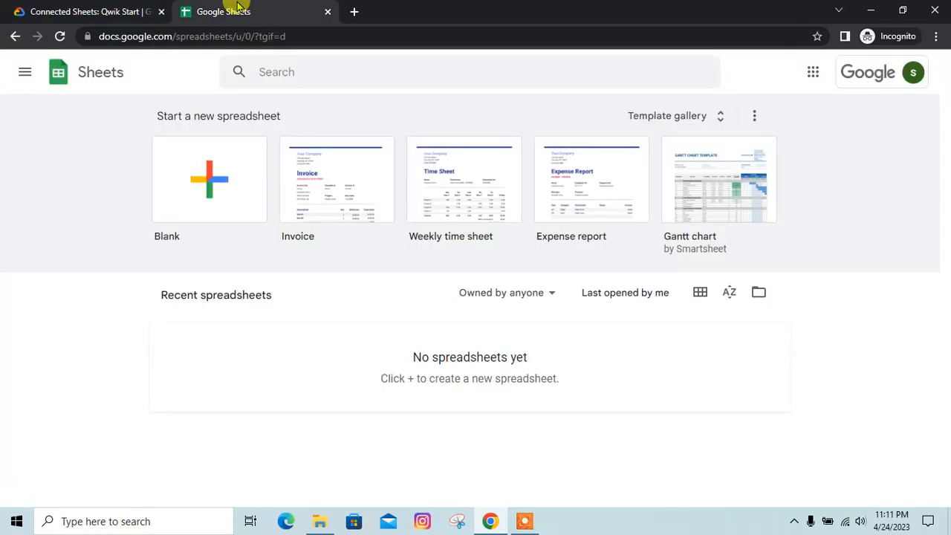
click(111, 9)
click(210, 9)
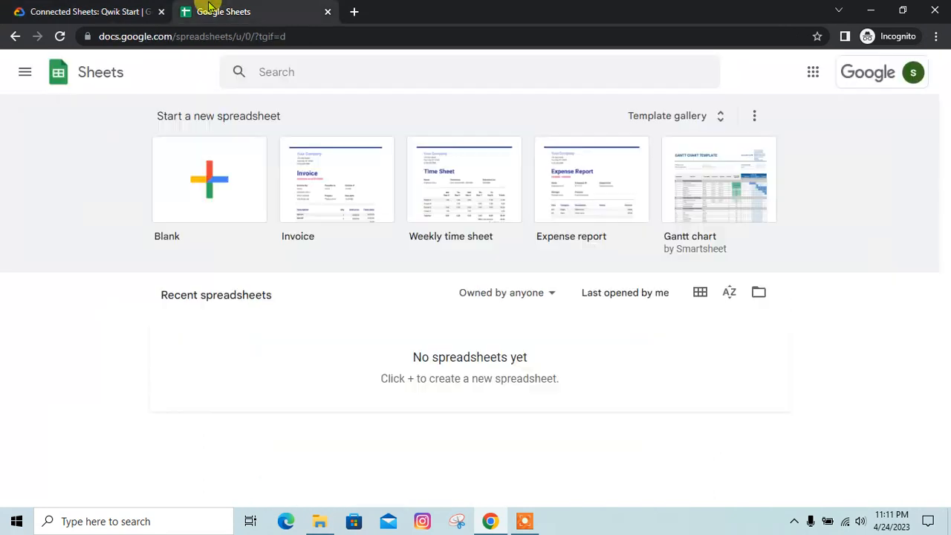
click(131, 11)
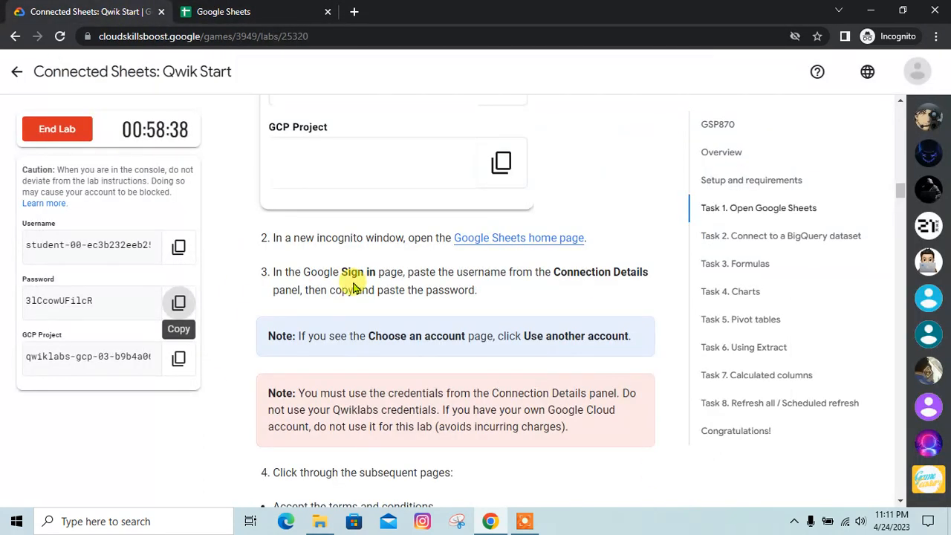
scroll(364, 312, down, 2)
scroll(386, 312, down, 2)
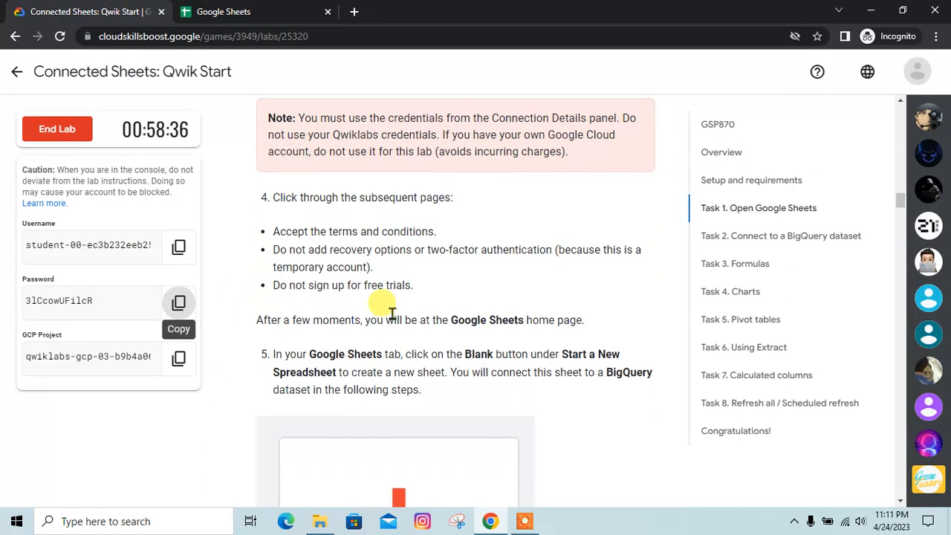
scroll(371, 396, up, 6)
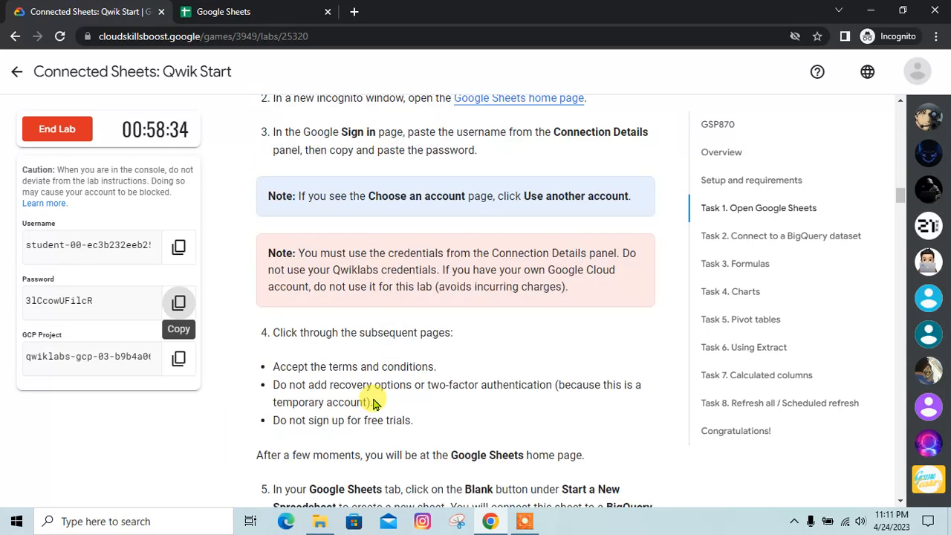
scroll(374, 398, down, 6)
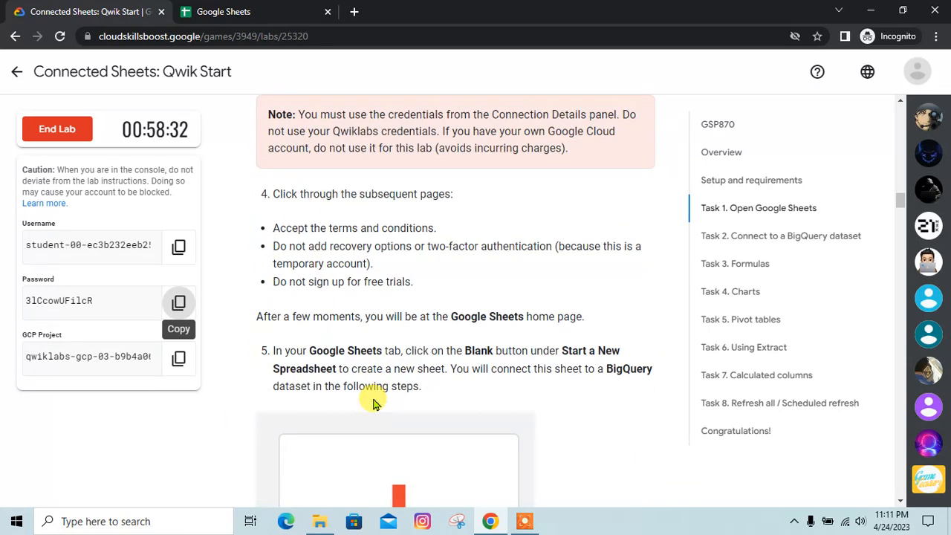
Step: Create a new blank spreadsheet from the Google Sheets home page, as instructed in Task 1 of the lab
scroll(374, 402, down, 1)
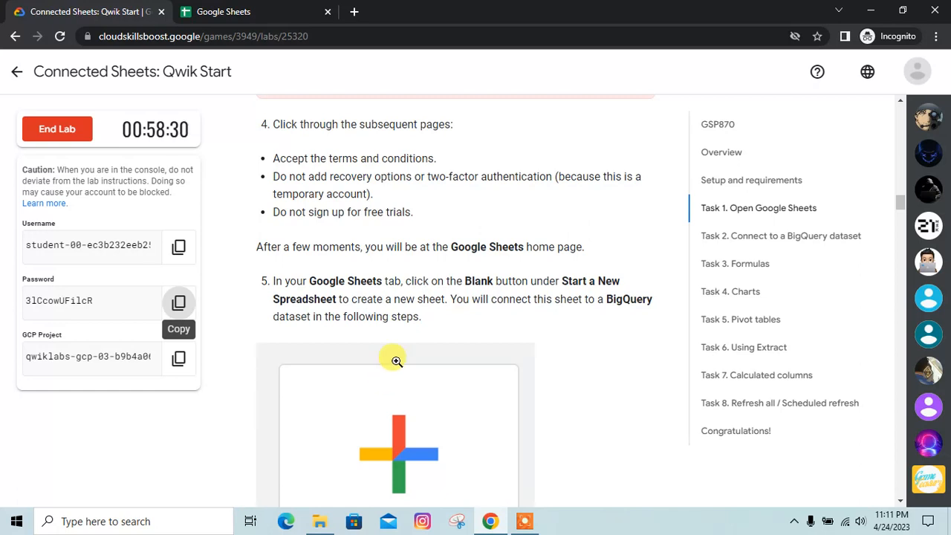
drag(448, 281, 503, 283)
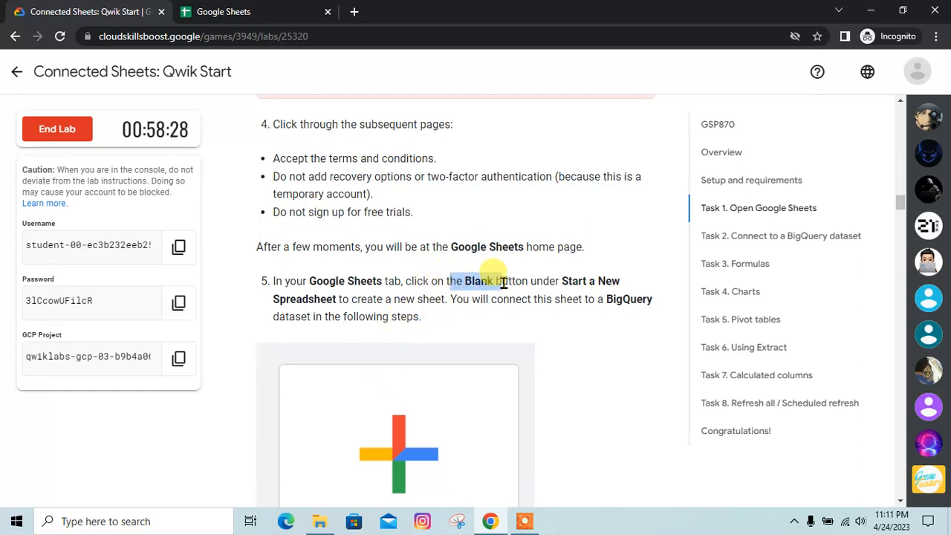
click(256, 11)
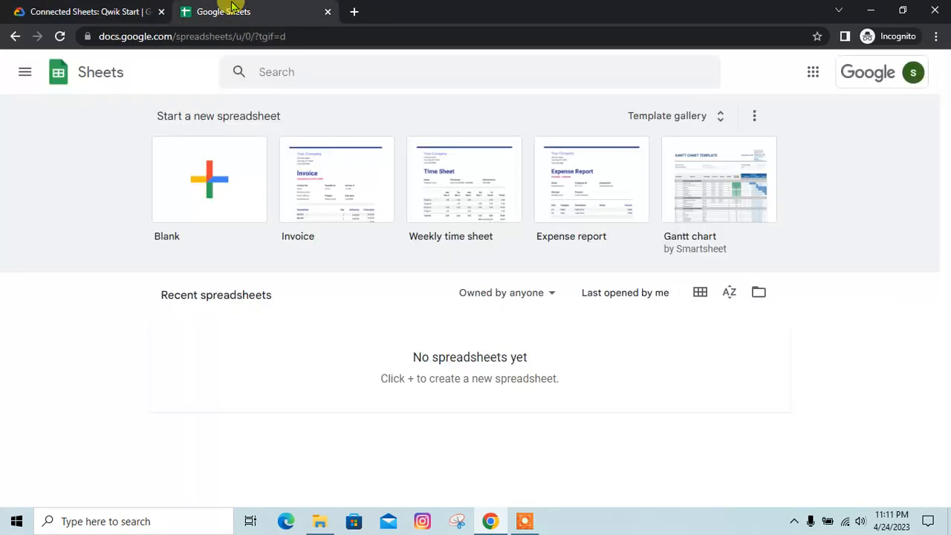
click(184, 192)
key(ctrl+shift+Tab)
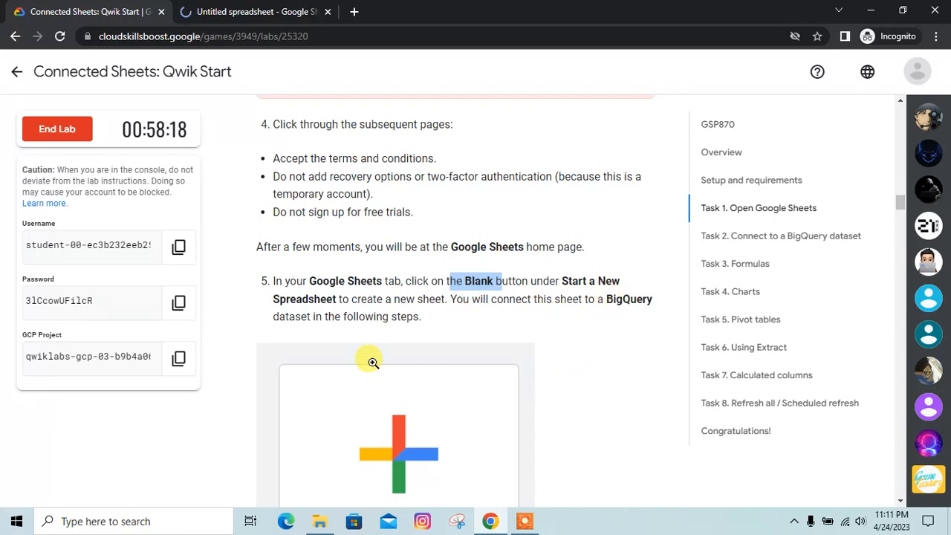
click(243, 10)
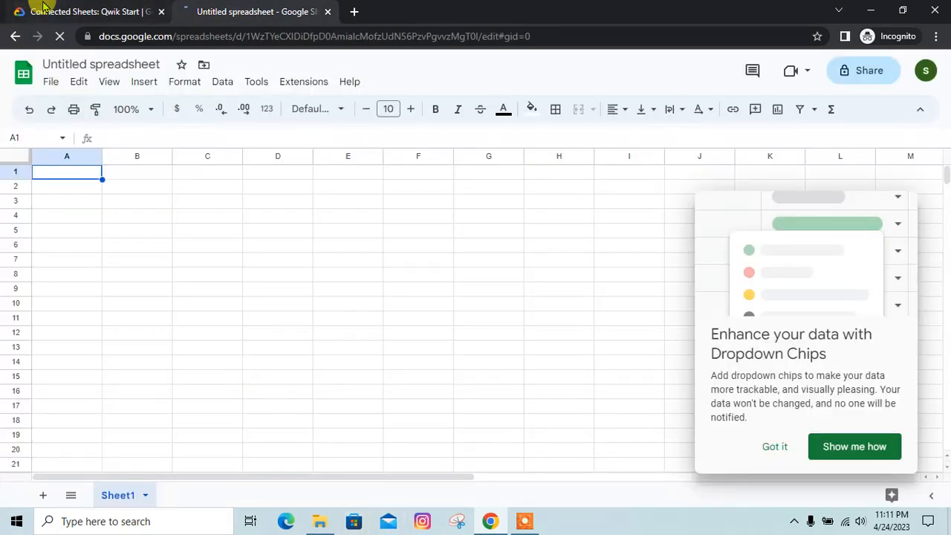
Step: Check the first Task 2 instruction, dismiss the Dropdown Chips tip in the spreadsheet, and start a BigQuery data connection
click(46, 8)
scroll(457, 341, down, 6)
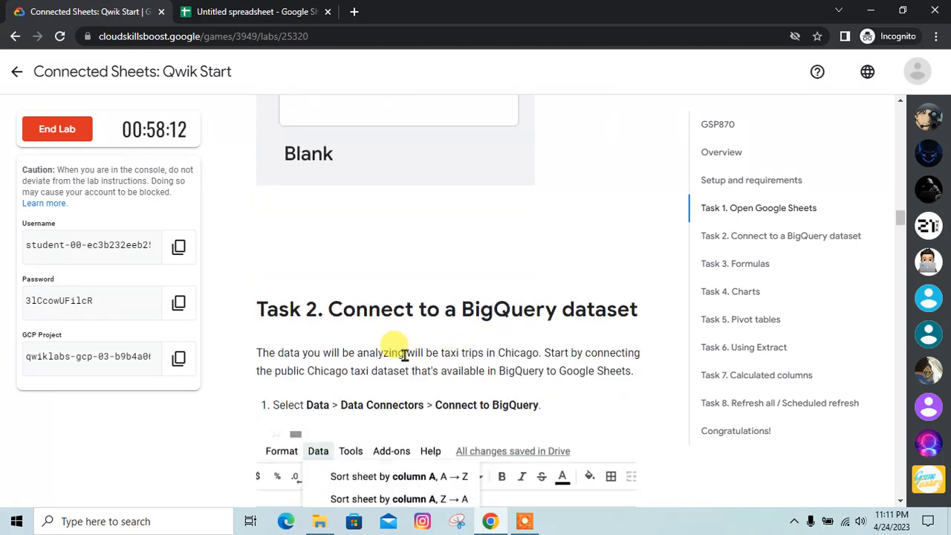
scroll(345, 407, down, 2)
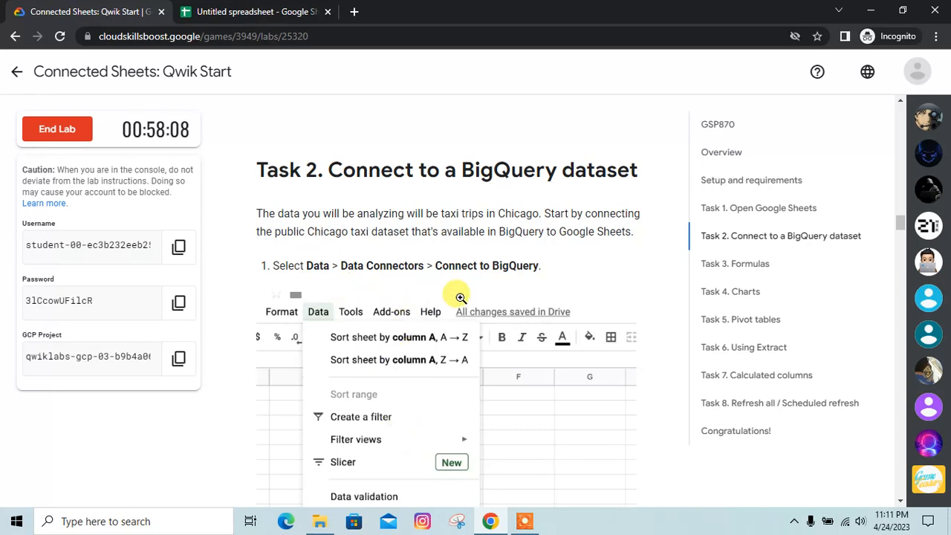
click(236, 9)
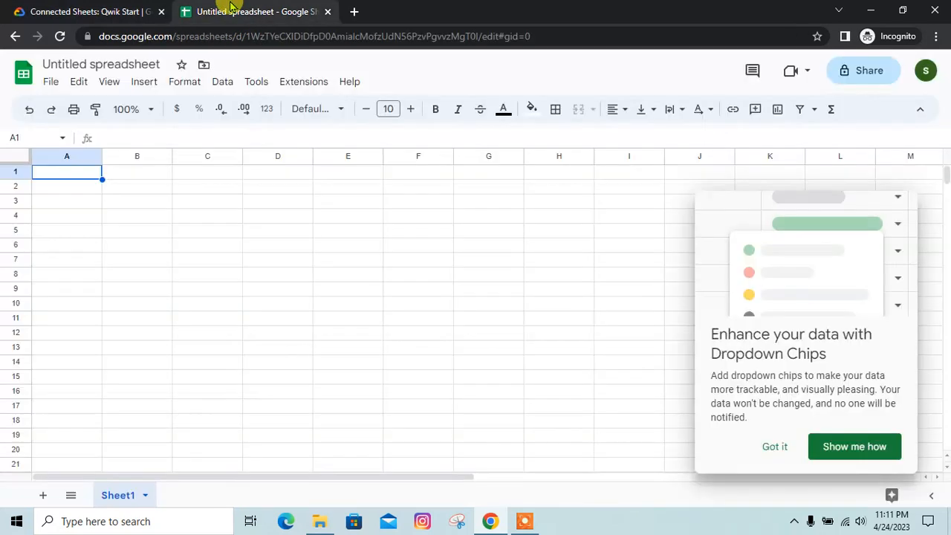
click(774, 446)
click(225, 83)
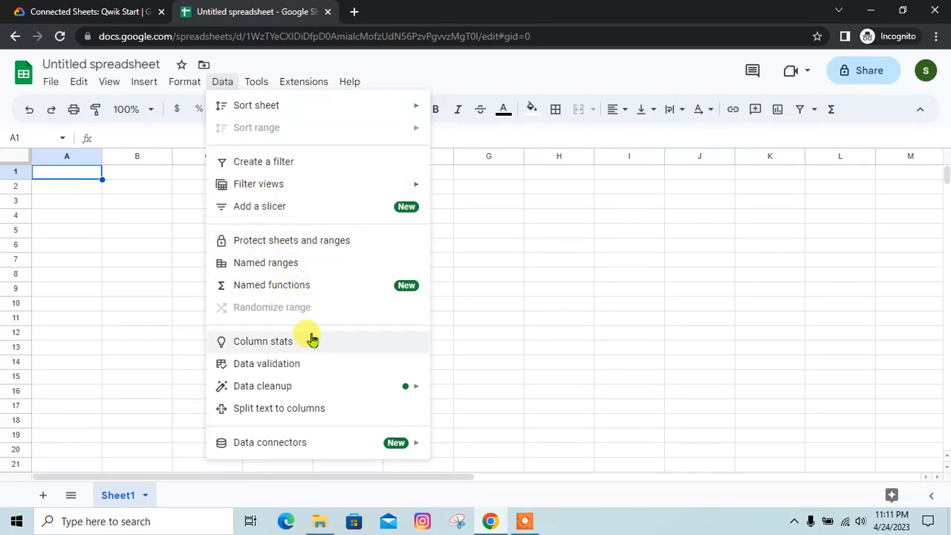
mouse_move(272, 450)
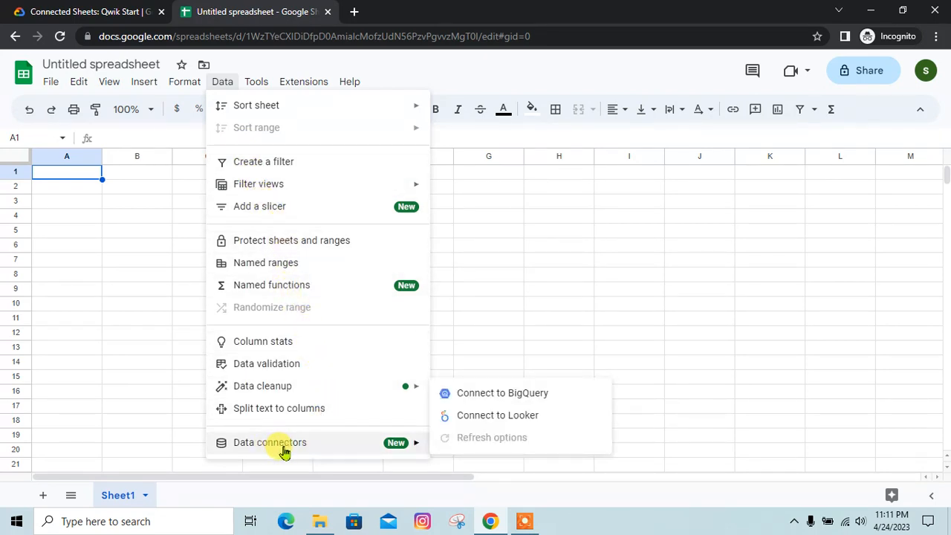
mouse_move(418, 447)
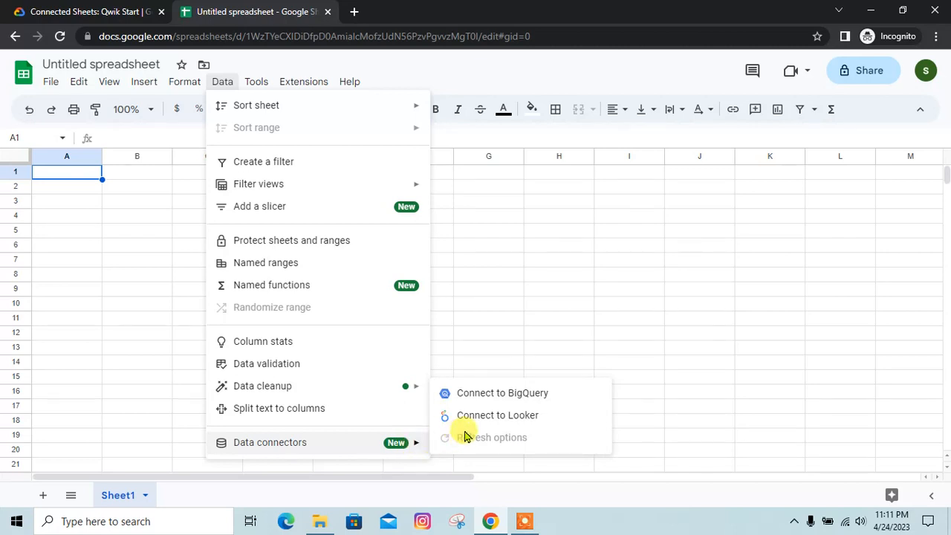
click(544, 400)
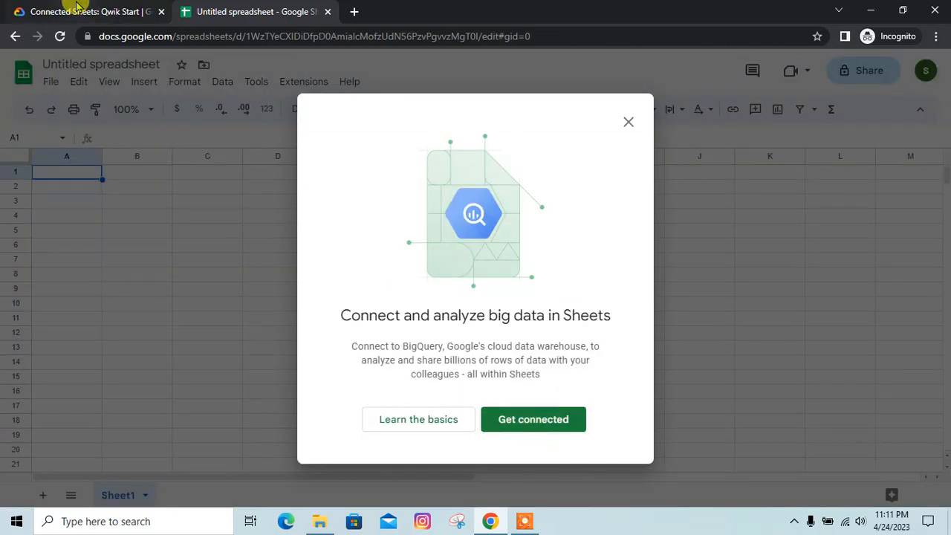
Step: Proceed past the Connect and analyze big data introduction and choose the lab's qwiklabs-gcp project as the cloud project
click(26, 7)
scroll(453, 363, down, 8)
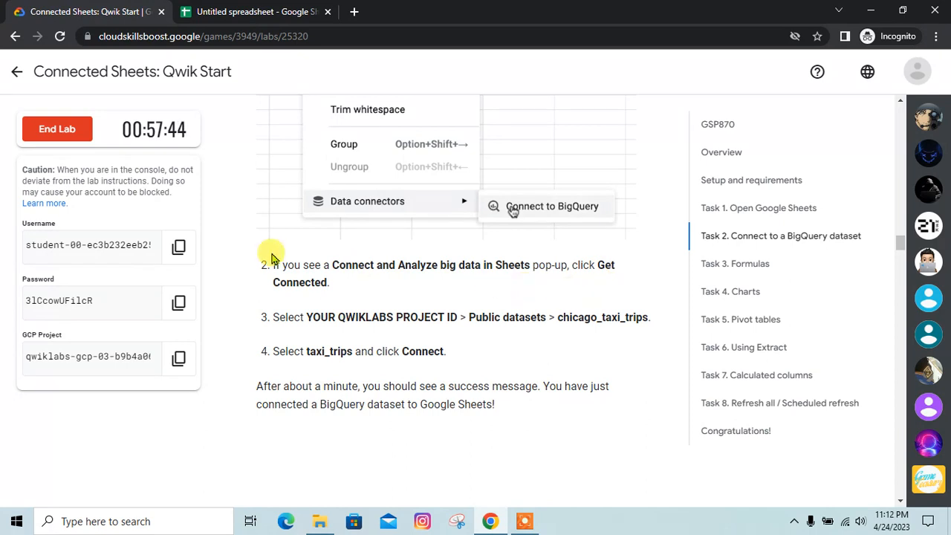
click(201, 7)
click(532, 419)
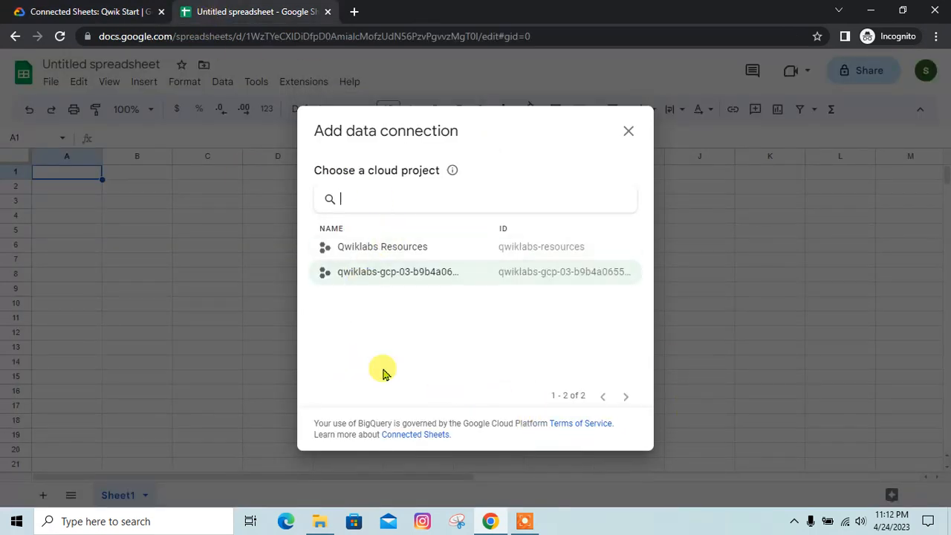
click(62, 8)
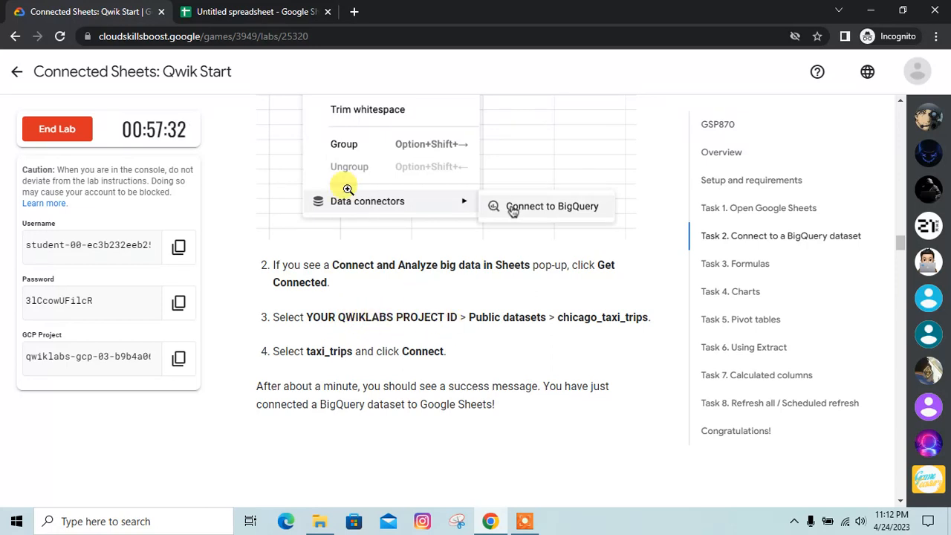
click(288, 7)
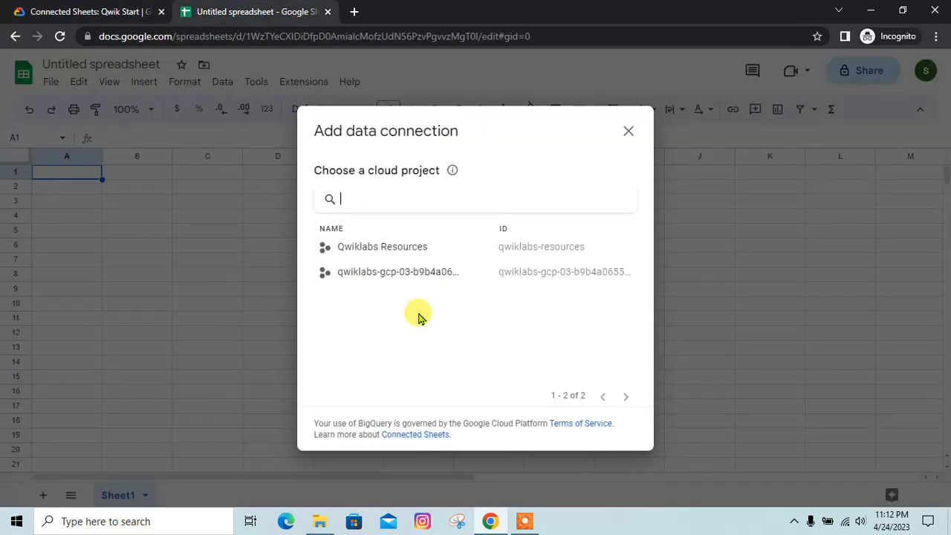
click(414, 275)
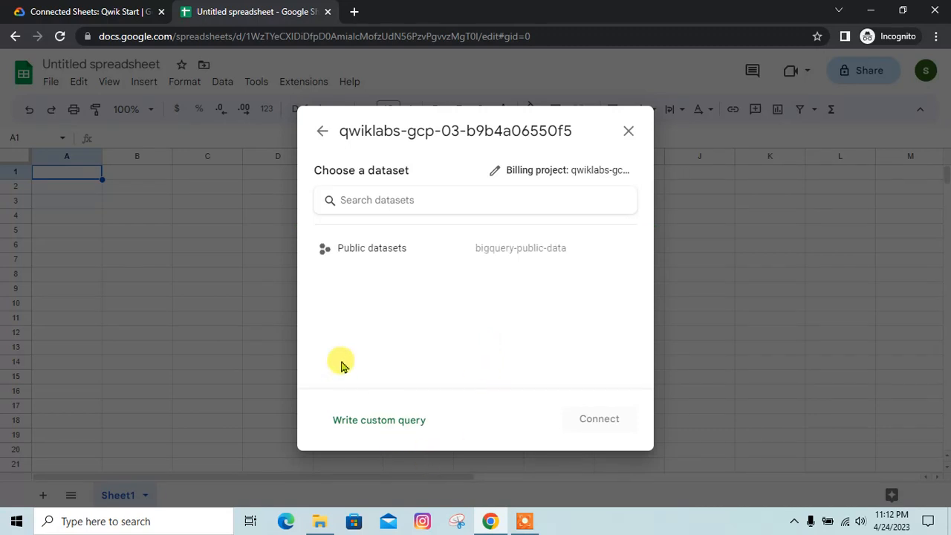
Step: Check the Task 2 instructions and open Public datasets for the data connection
click(115, 9)
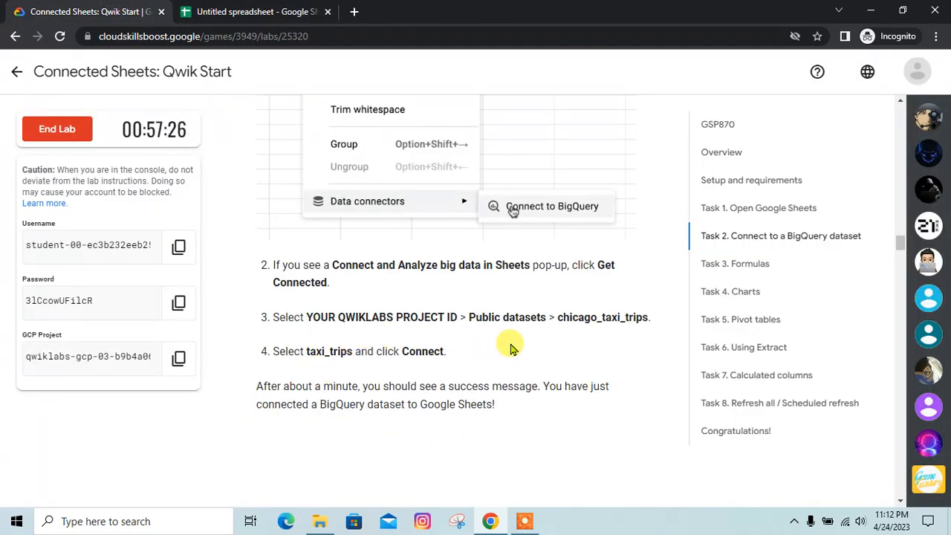
click(320, 8)
click(388, 250)
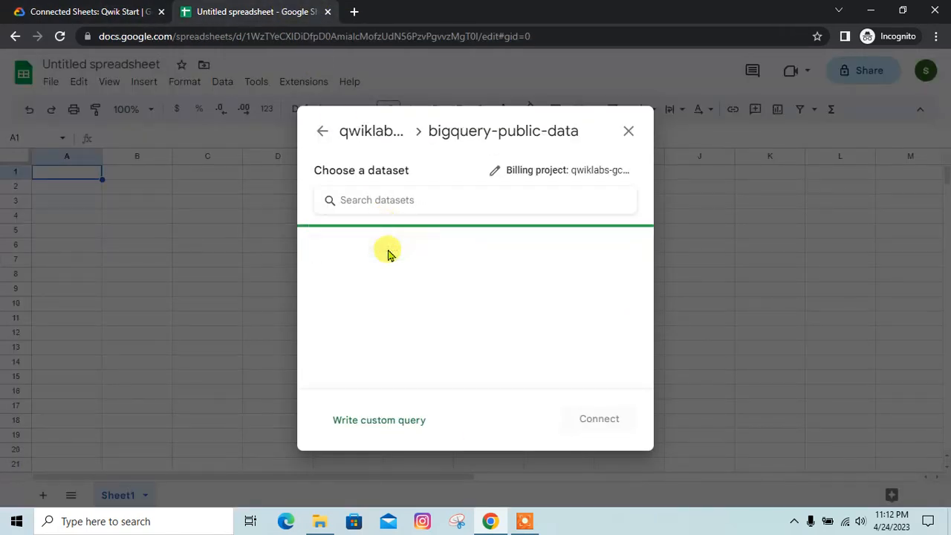
Step: Find the chicago_taxi_trips dataset within bigquery-public-data, check its name against the lab instructions, and open it
click(60, 5)
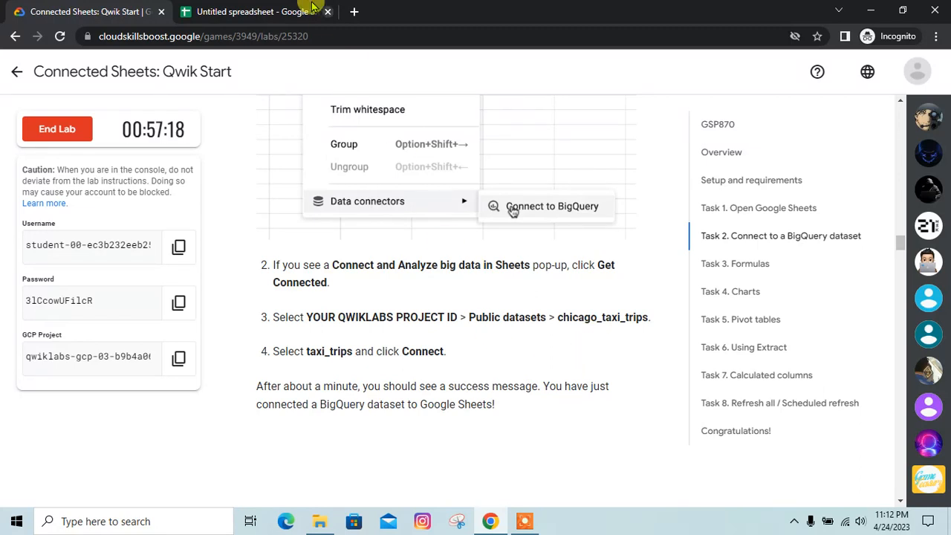
click(284, 9)
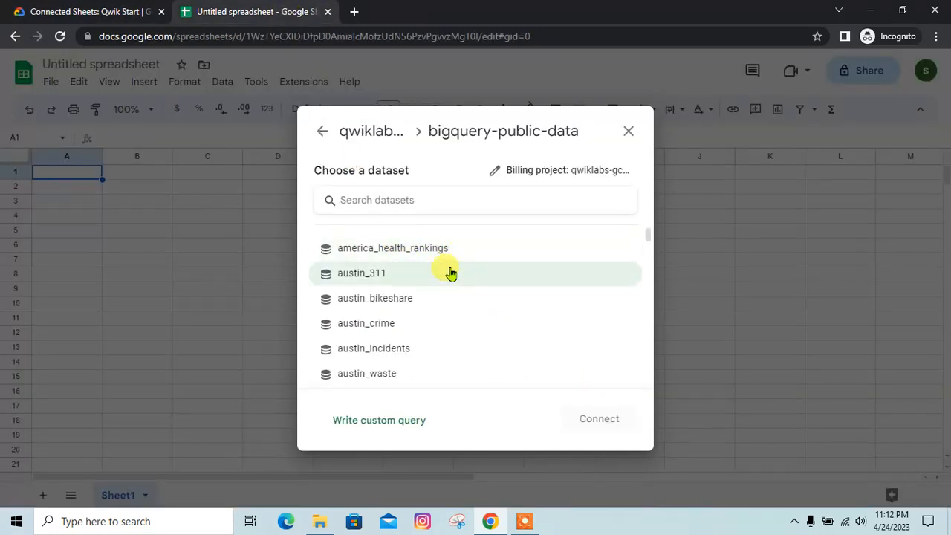
scroll(447, 272, down, 9)
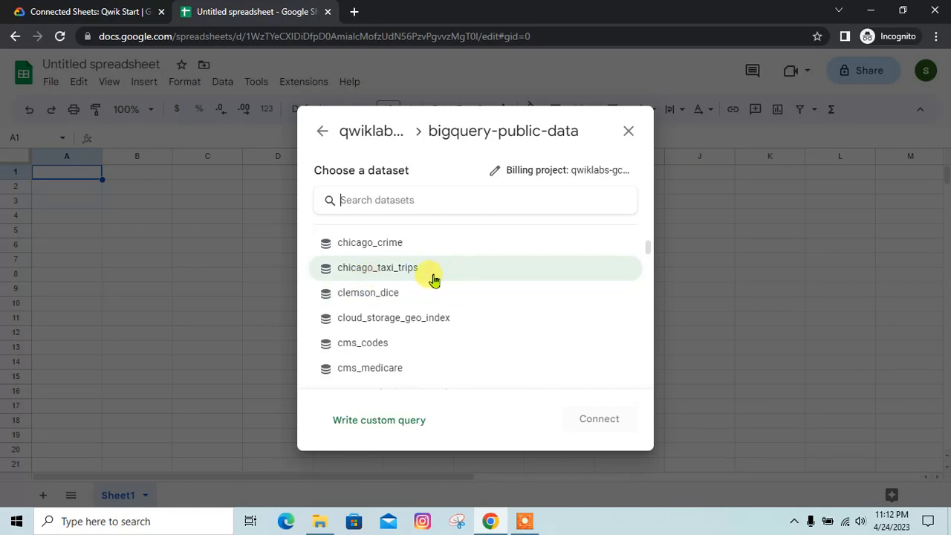
click(127, 10)
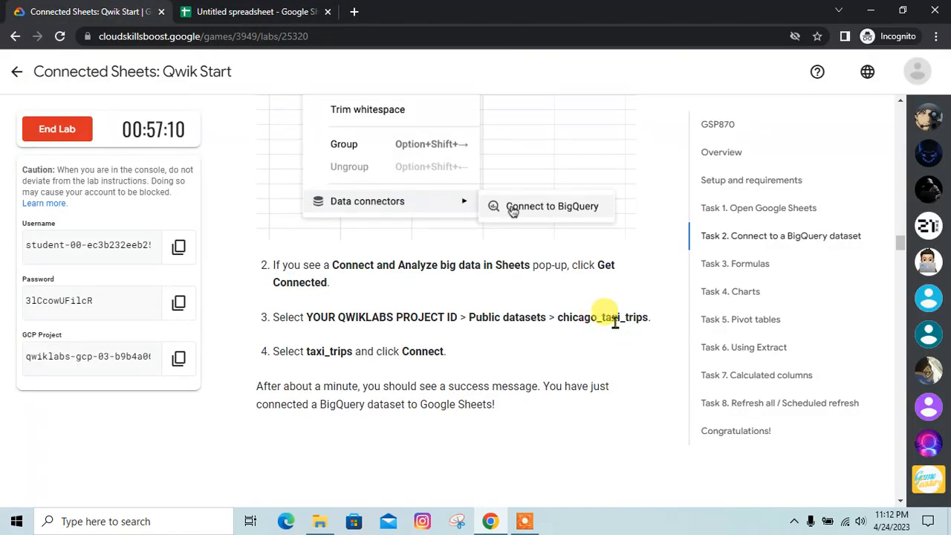
click(286, 11)
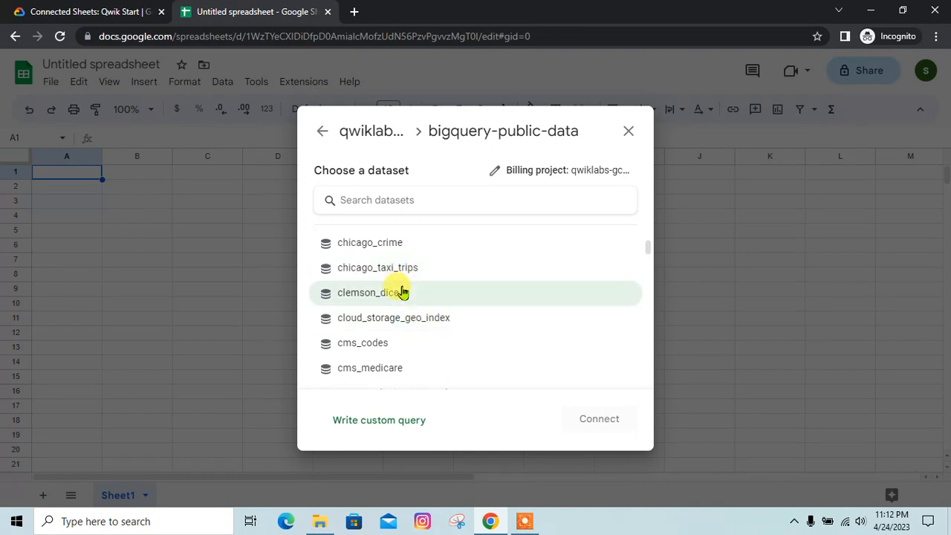
click(423, 270)
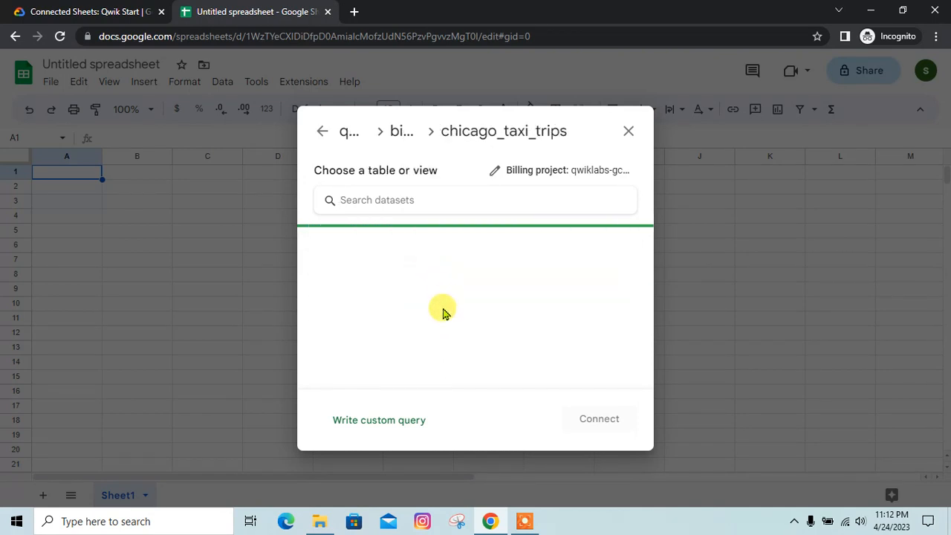
Step: Connect the taxi_trips table to the spreadsheet and read the end of Task 2 in the lab while it connects
click(92, 10)
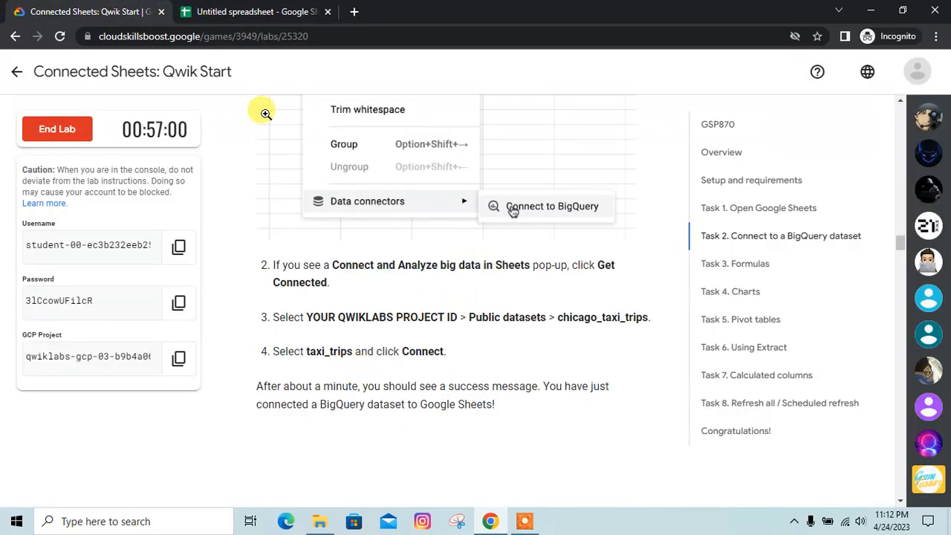
click(239, 11)
click(364, 254)
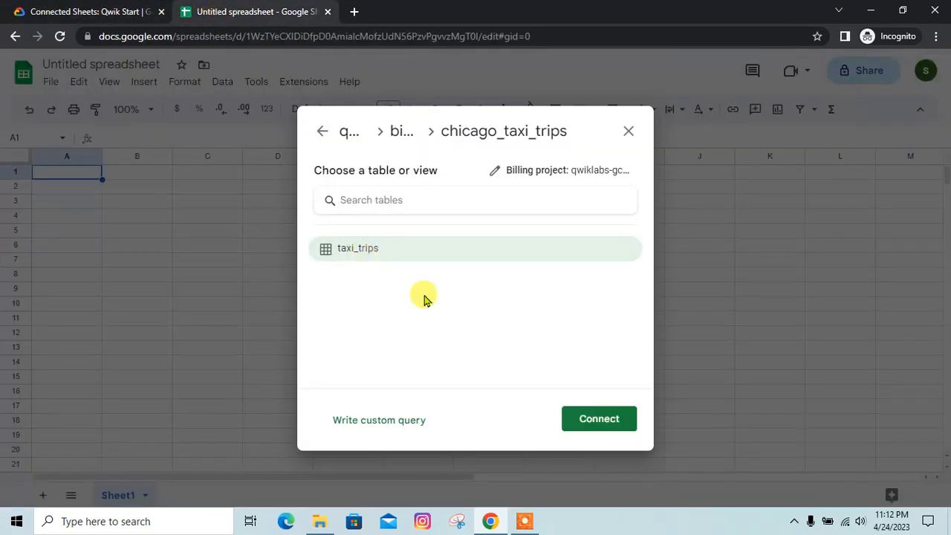
click(583, 428)
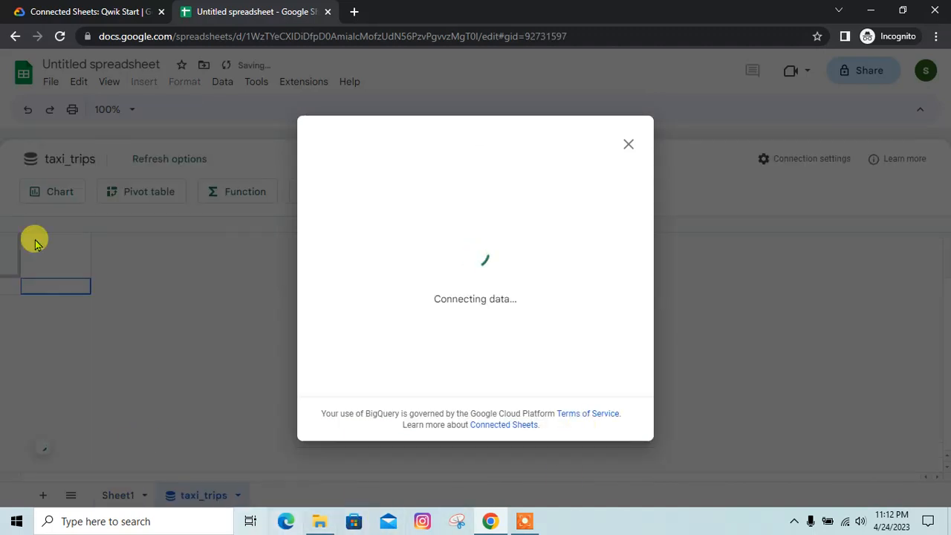
click(91, 12)
scroll(538, 299, down, 2)
scroll(538, 299, down, 1)
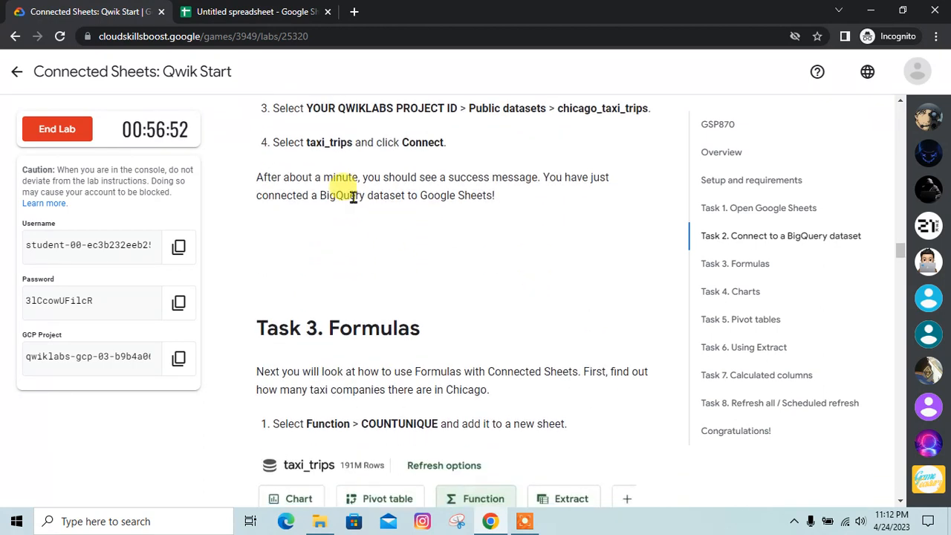
drag(313, 176, 402, 171)
click(241, 11)
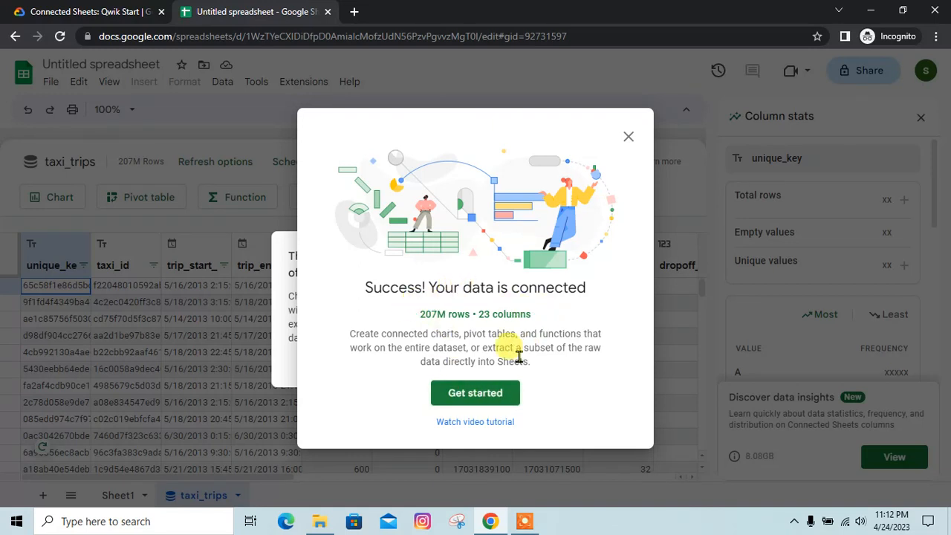
Step: Look over the start of Task 3 in the lab, then dismiss the connection success message and the 500-row preview tip in the spreadsheet
click(104, 11)
scroll(460, 304, down, 1)
scroll(461, 307, down, 3)
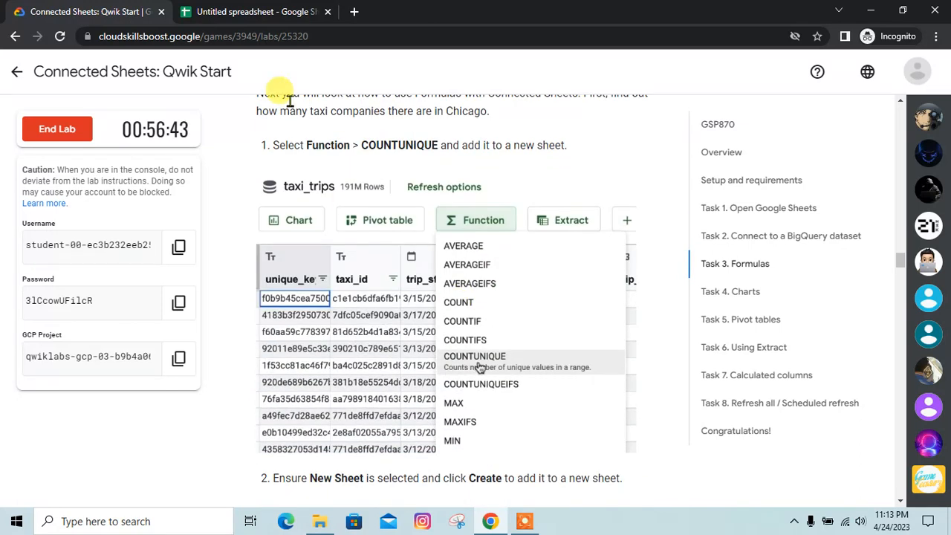
click(281, 11)
click(483, 391)
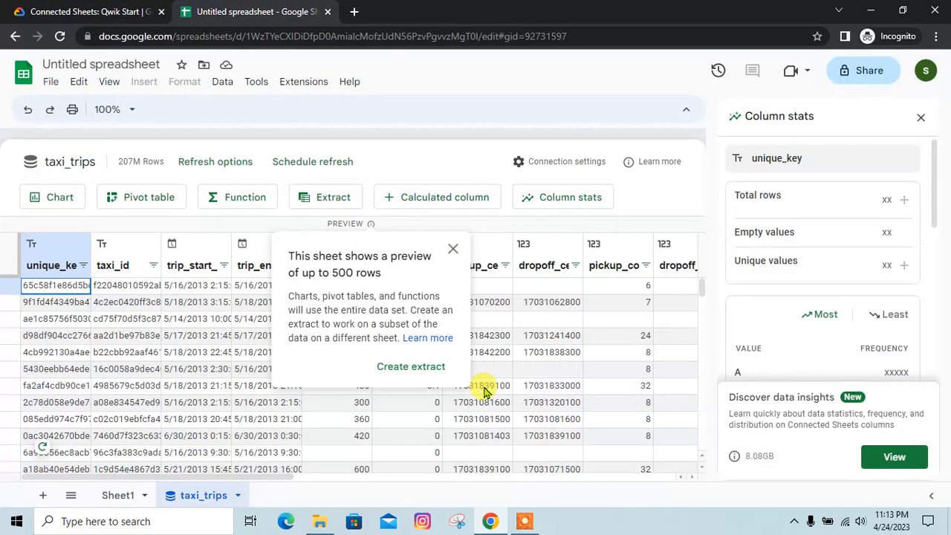
click(454, 248)
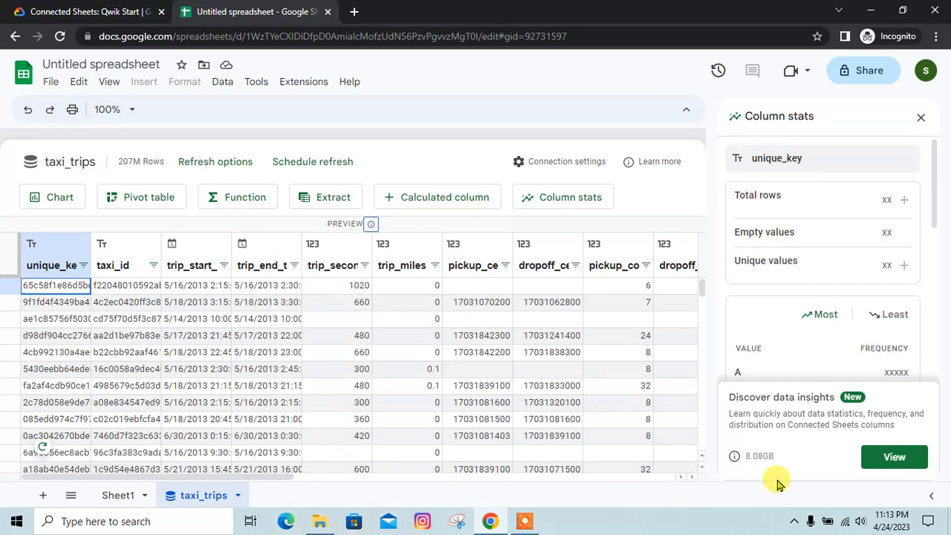
Step: Read the Task 3 Formulas instructions in the lab on adding a COUNTUNIQUE function for the taxi company column
click(33, 9)
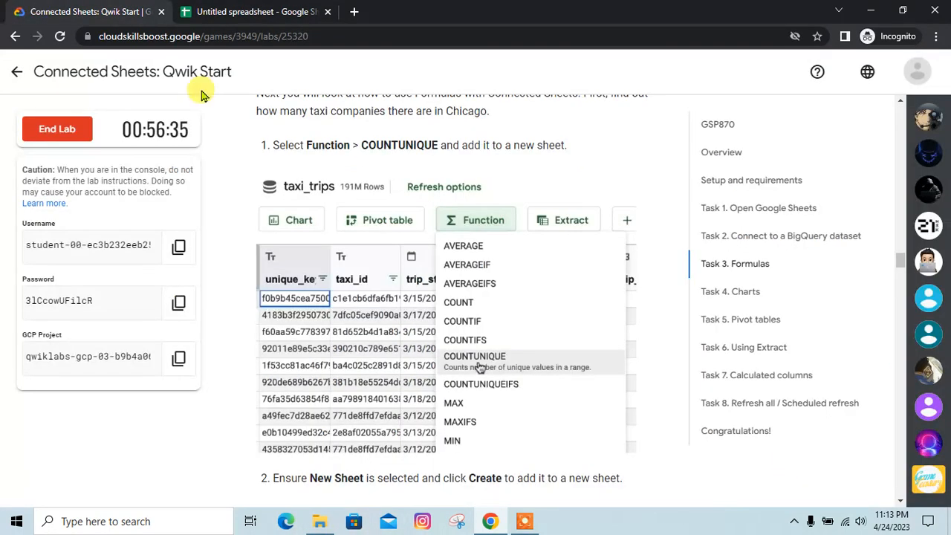
scroll(445, 316, down, 3)
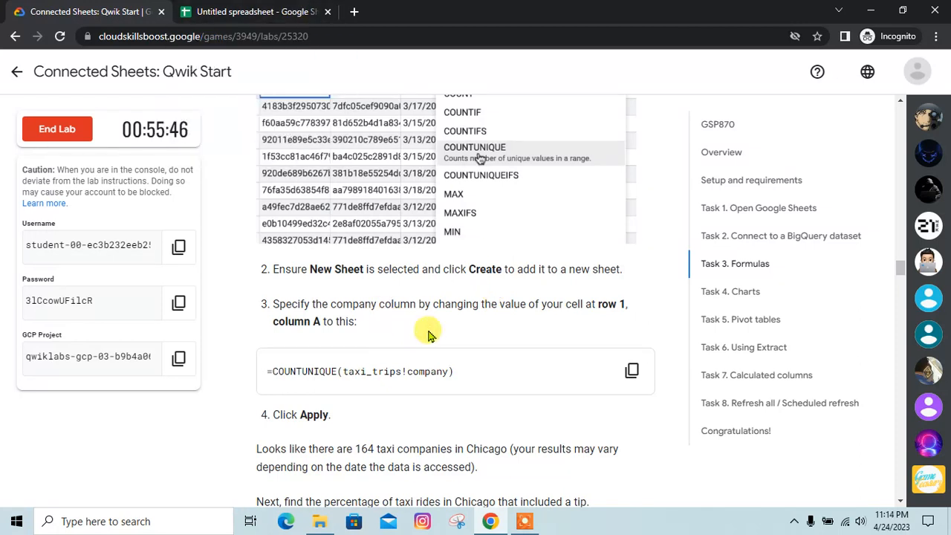
scroll(450, 374, up, 4)
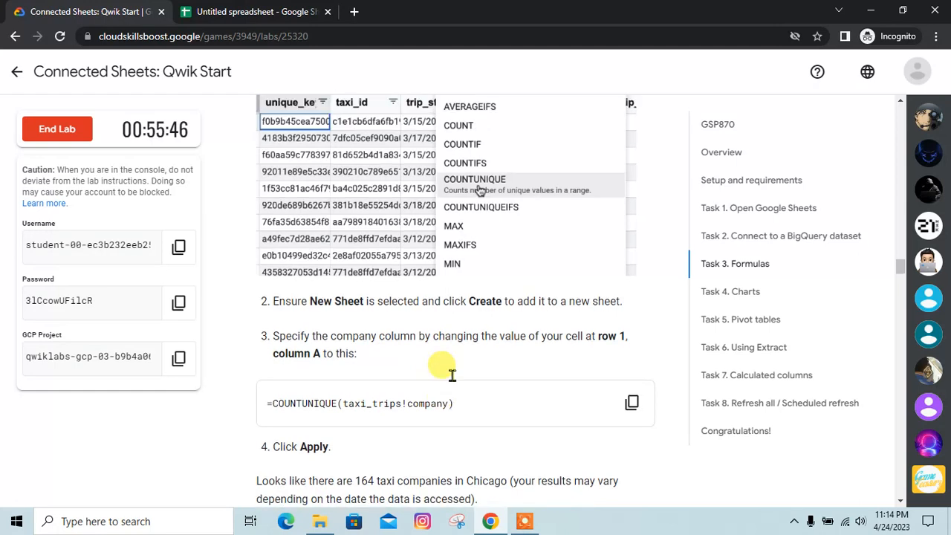
scroll(453, 374, up, 2)
scroll(441, 364, up, 1)
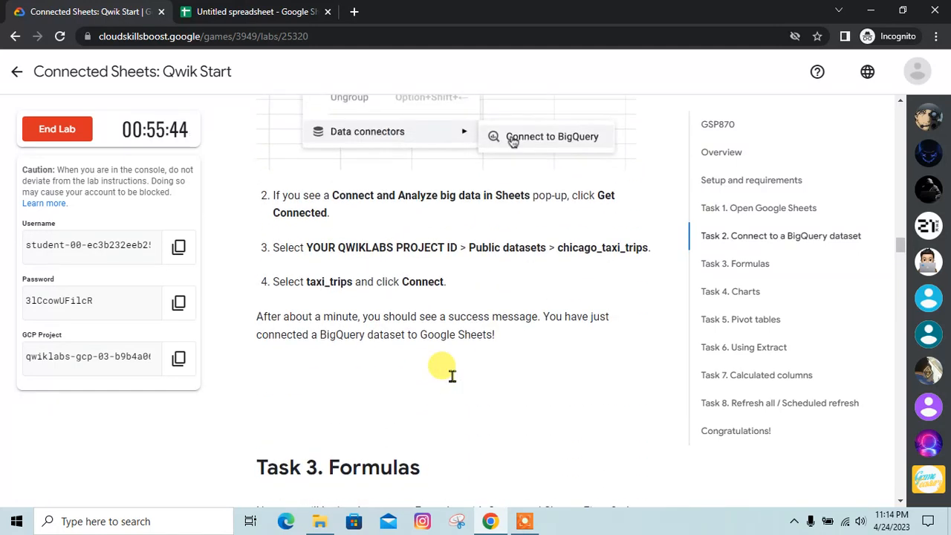
click(245, 11)
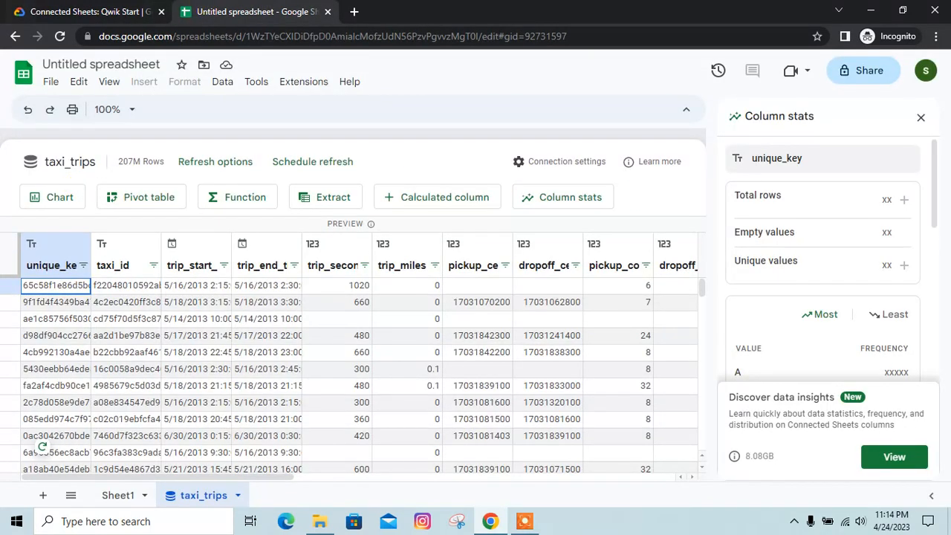
click(126, 12)
scroll(433, 357, down, 1)
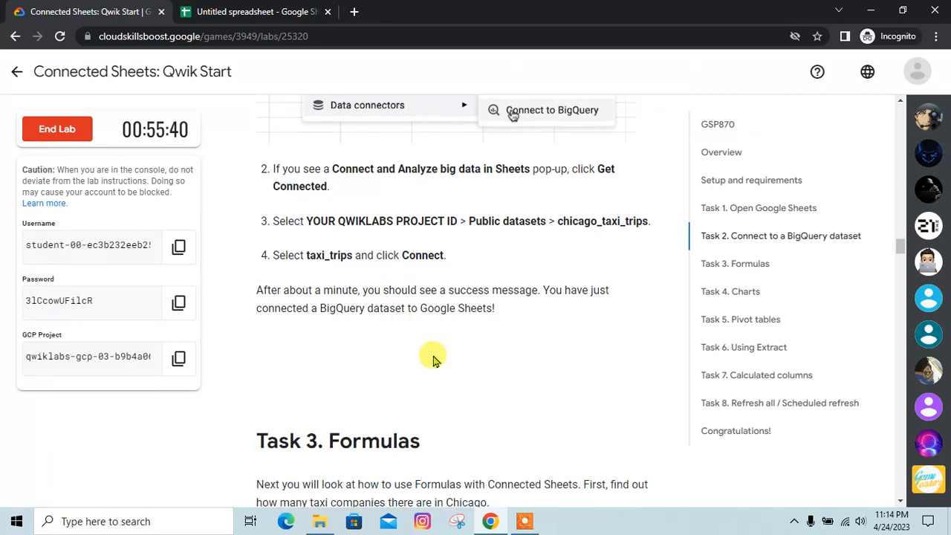
scroll(394, 308, down, 3)
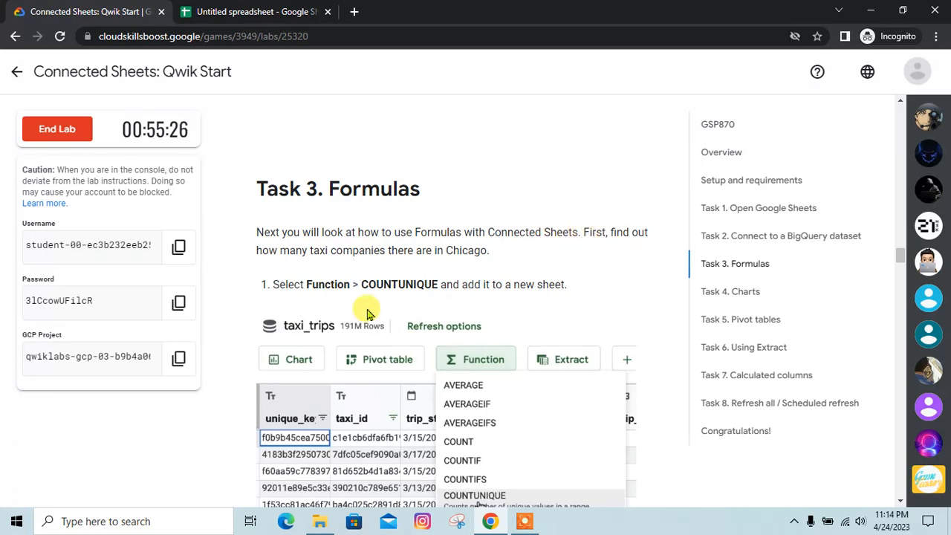
scroll(406, 289, down, 1)
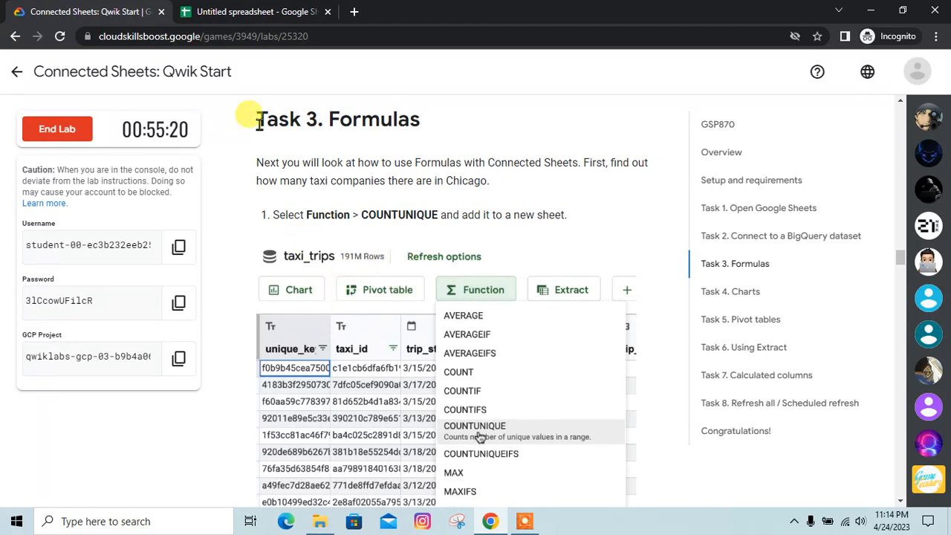
Step: Start inserting a COUNTUNIQUE function based on the taxi_trips data, checking the choice against the lab instructions
click(256, 8)
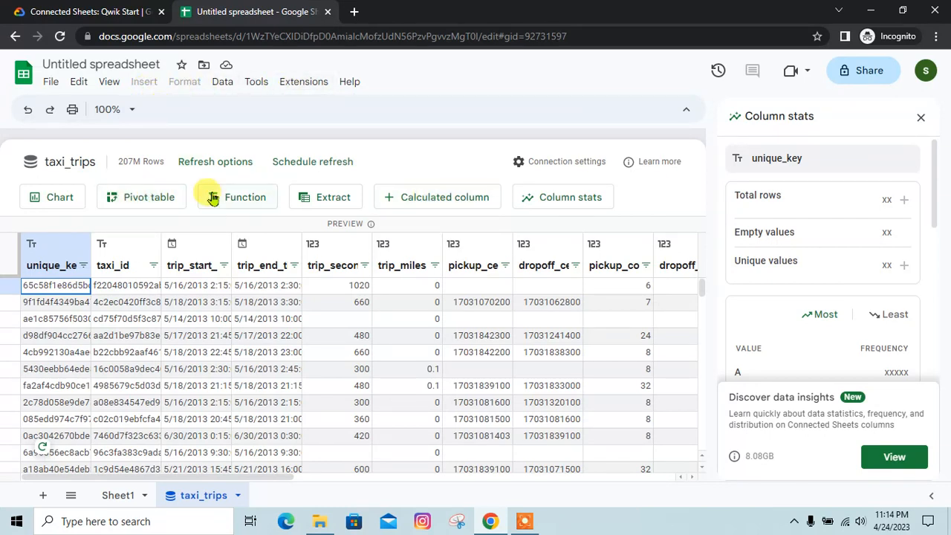
click(74, 11)
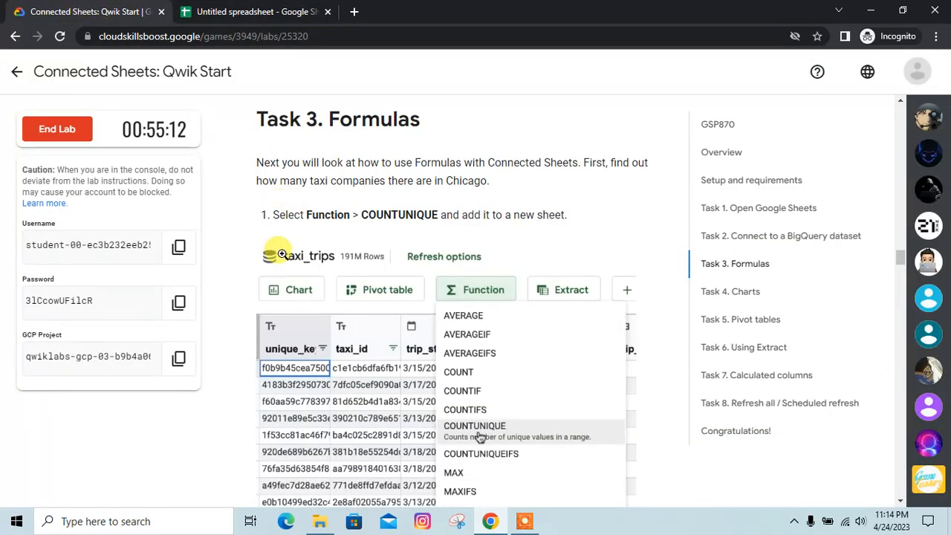
click(263, 18)
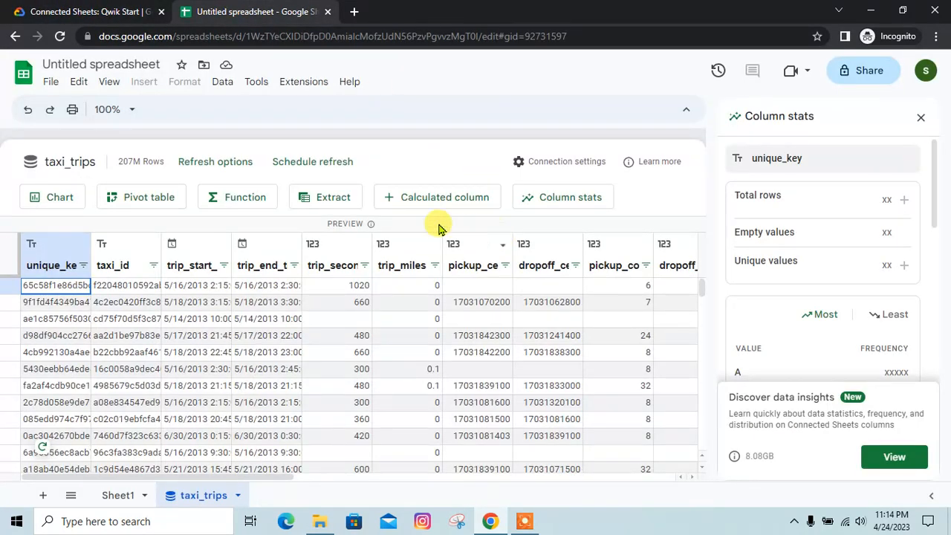
click(238, 203)
click(107, 9)
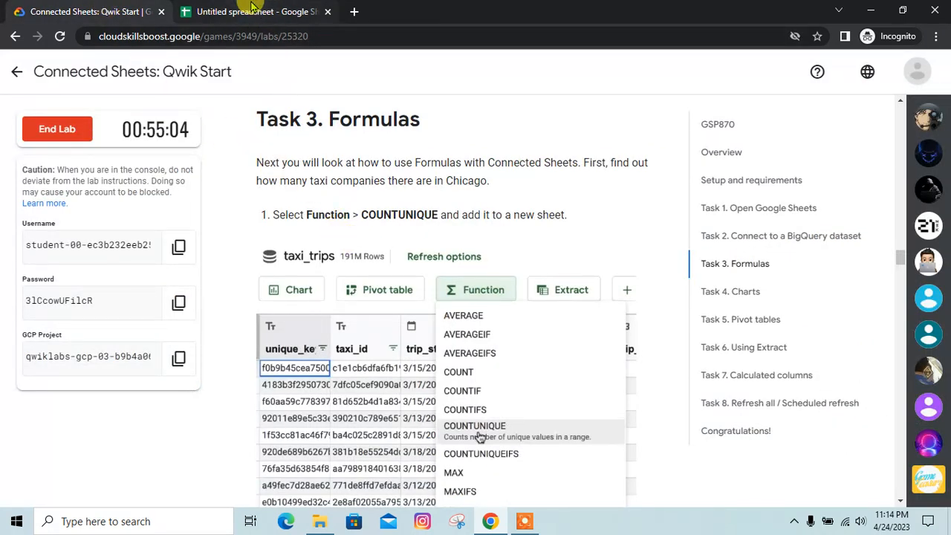
click(249, 9)
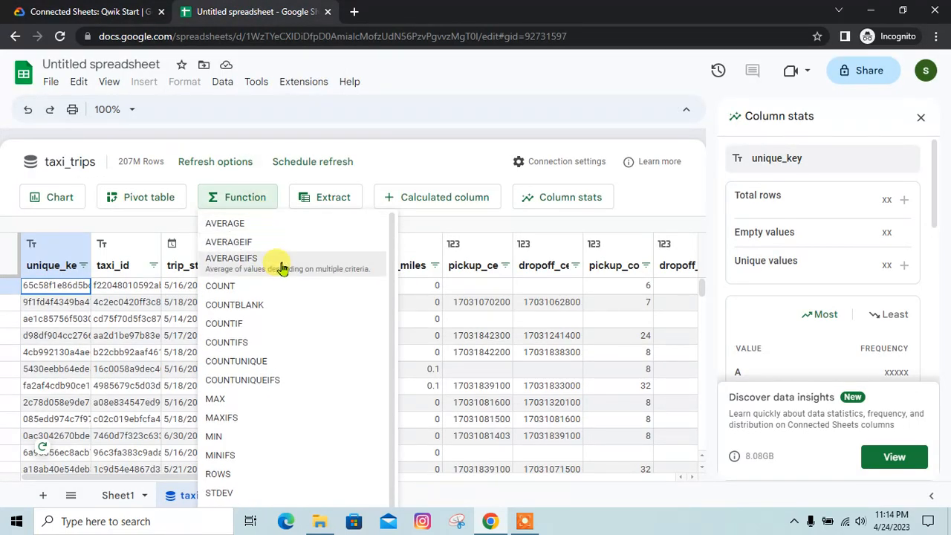
click(292, 359)
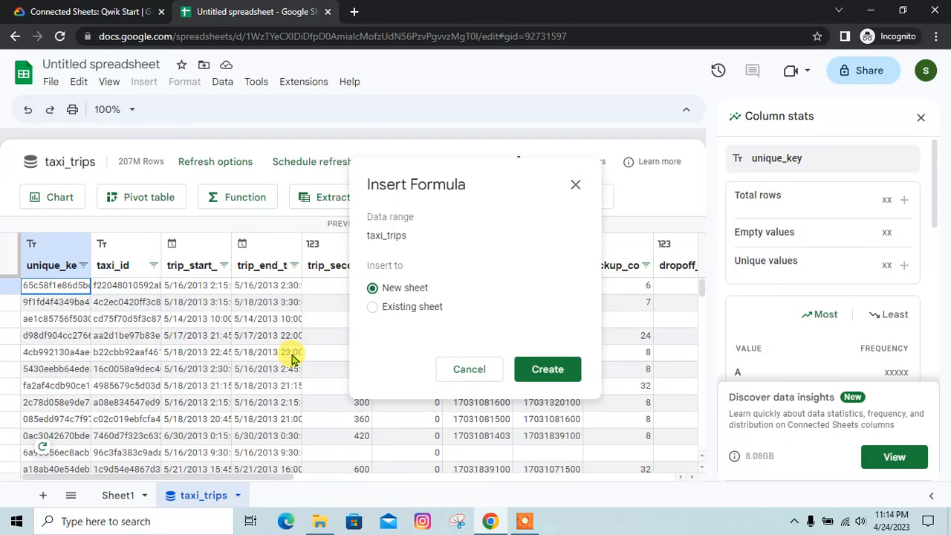
Step: Check the insertion instructions in the lab and create the COUNTUNIQUE formula in a new sheet
click(78, 11)
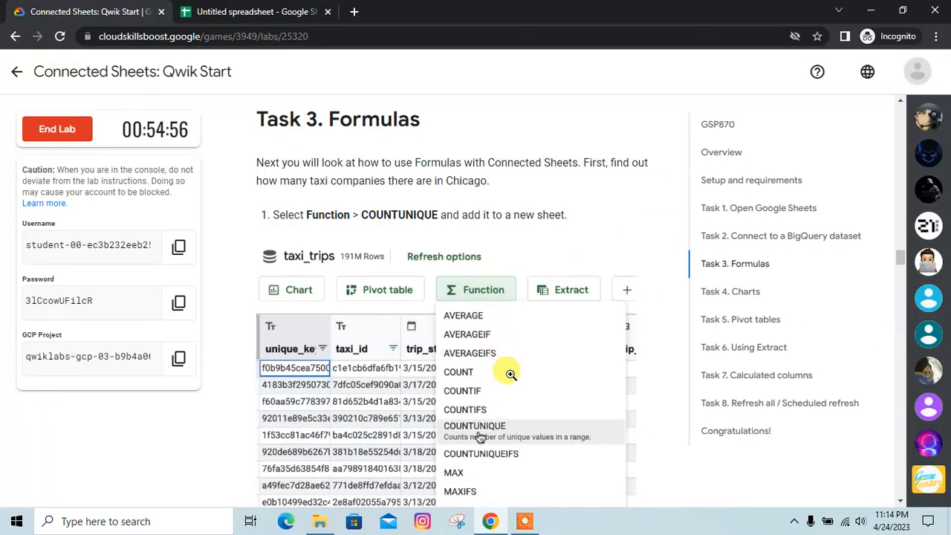
scroll(506, 379, down, 2)
scroll(508, 381, up, 2)
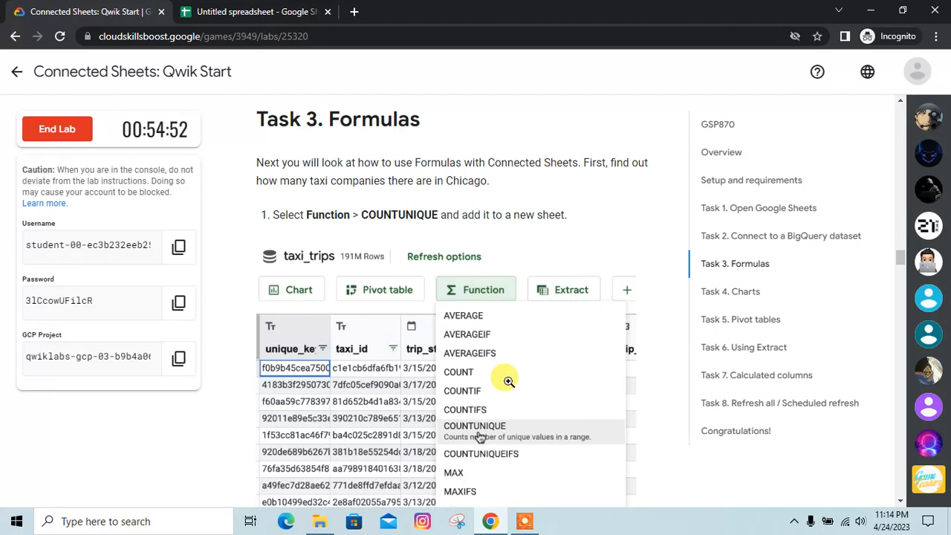
click(291, 11)
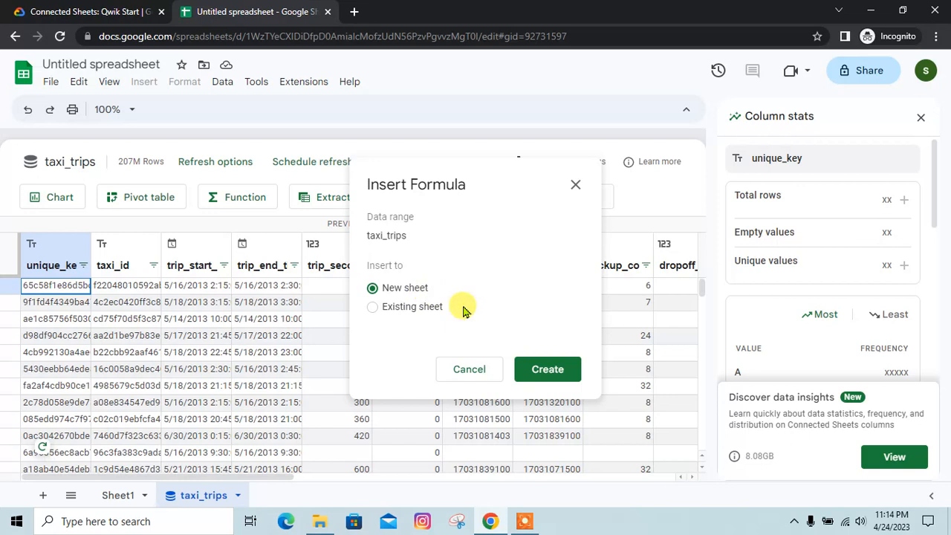
click(542, 369)
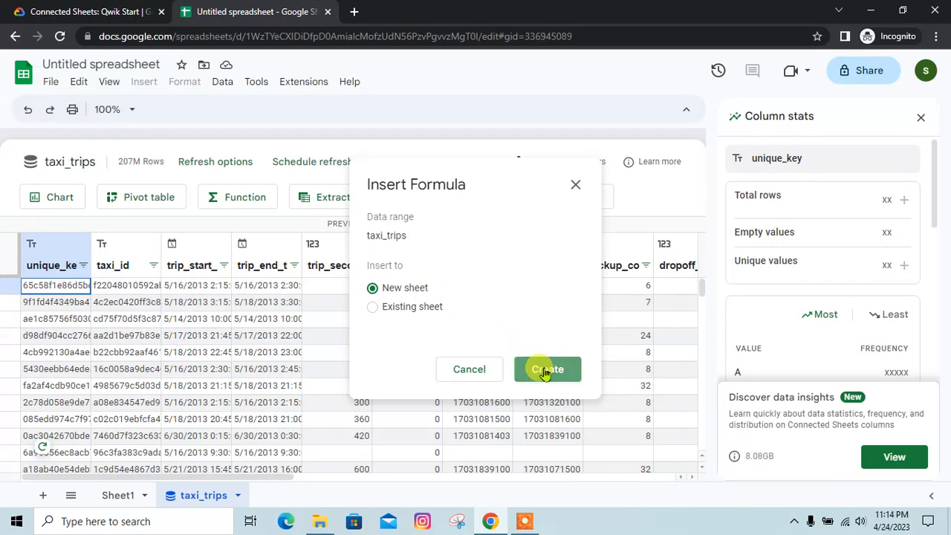
Step: Compare the lab's cell A1 instruction with the new sheet and copy the formula =COUNTUNIQUE(taxi_trips!company) from the lab
click(75, 6)
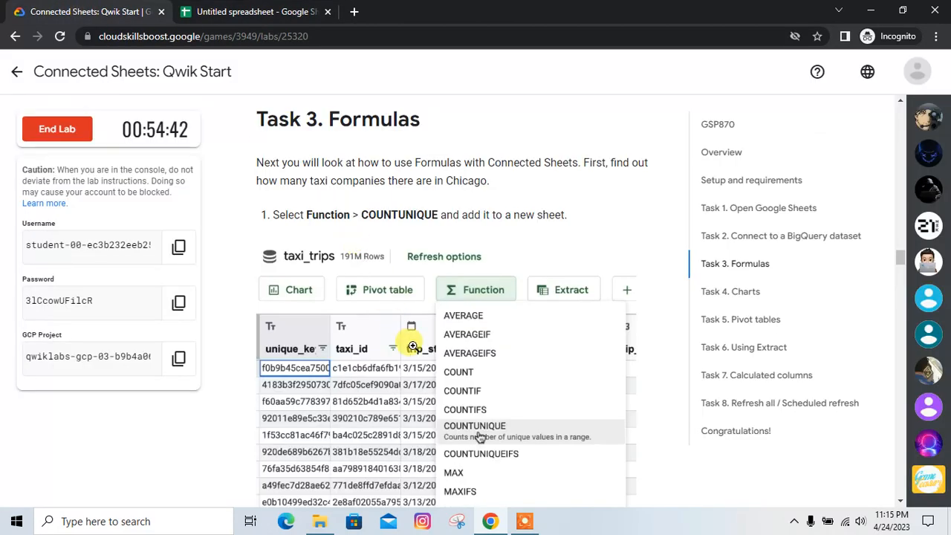
scroll(414, 347, down, 4)
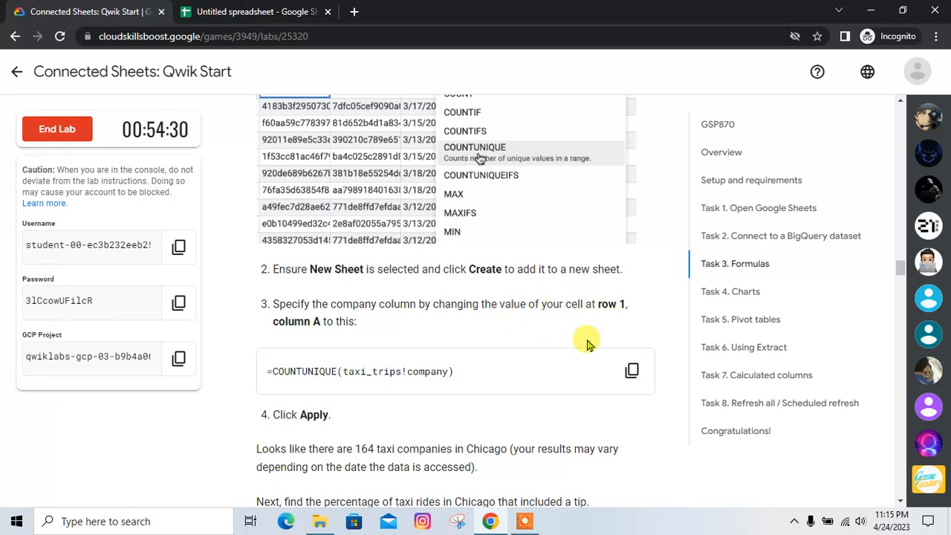
click(223, 9)
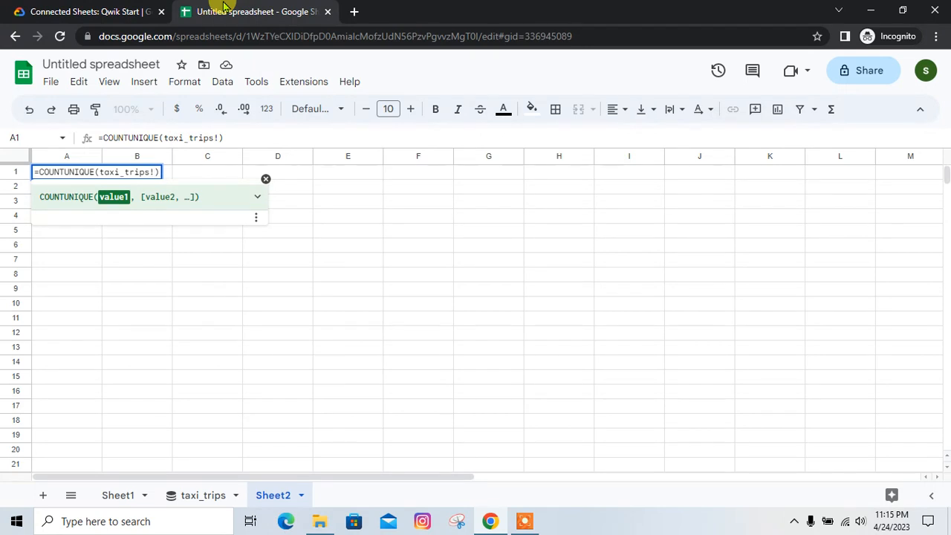
click(23, 10)
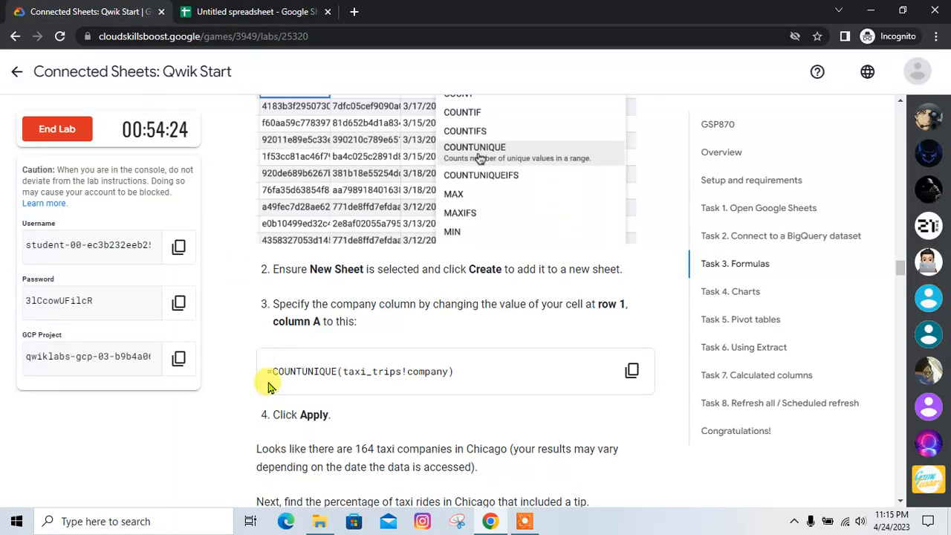
click(233, 7)
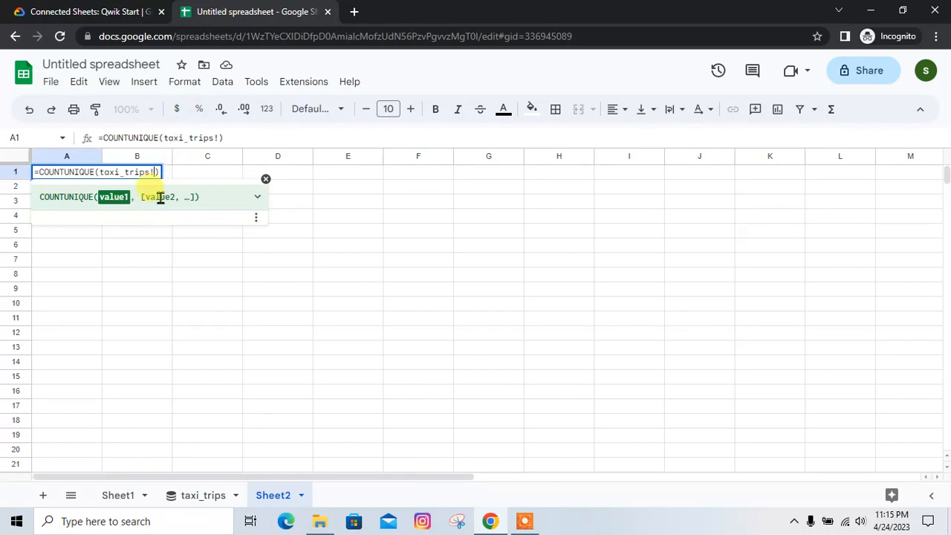
key(ctrl+Tab)
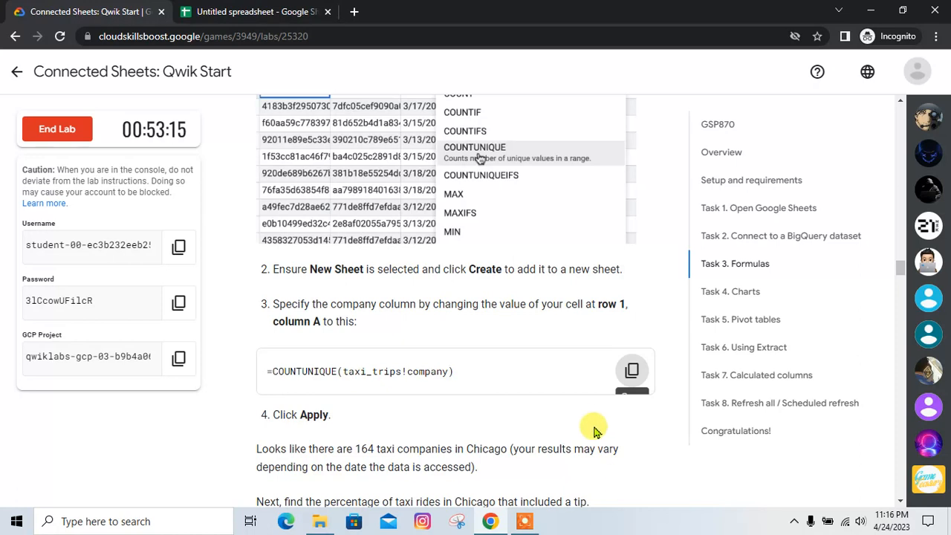
click(630, 375)
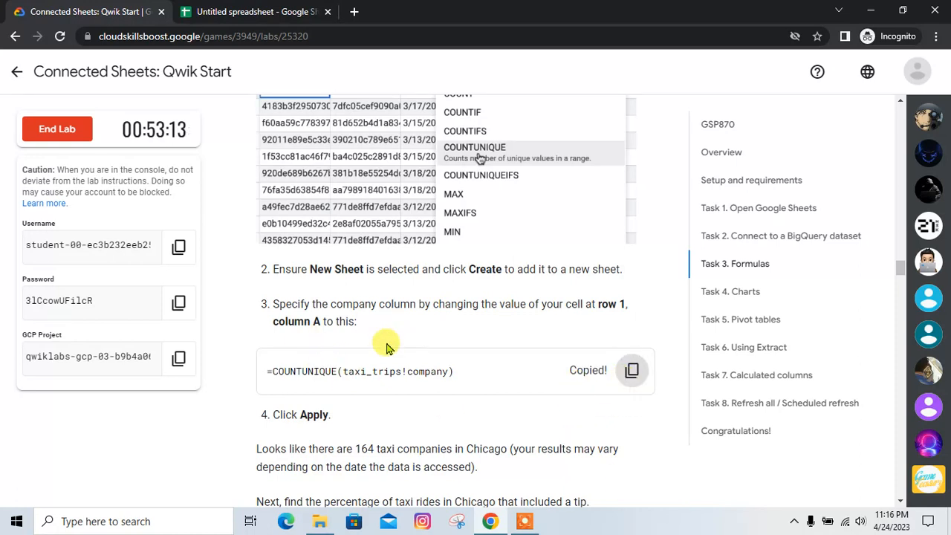
Step: Replace the formula in cell A1 with ==COUNTUNIQUE(taxi_trips!company), check the lab's following instruction, and commit the entry
click(245, 12)
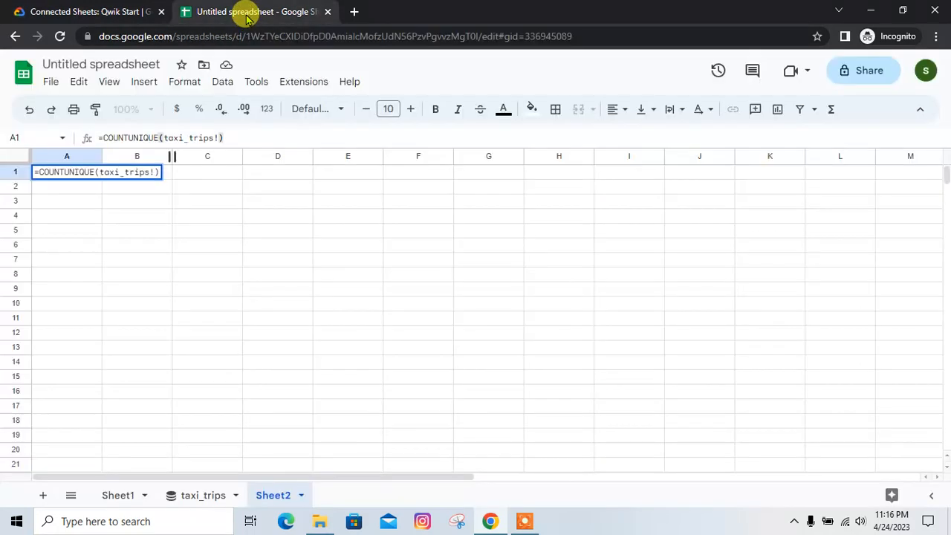
click(138, 171)
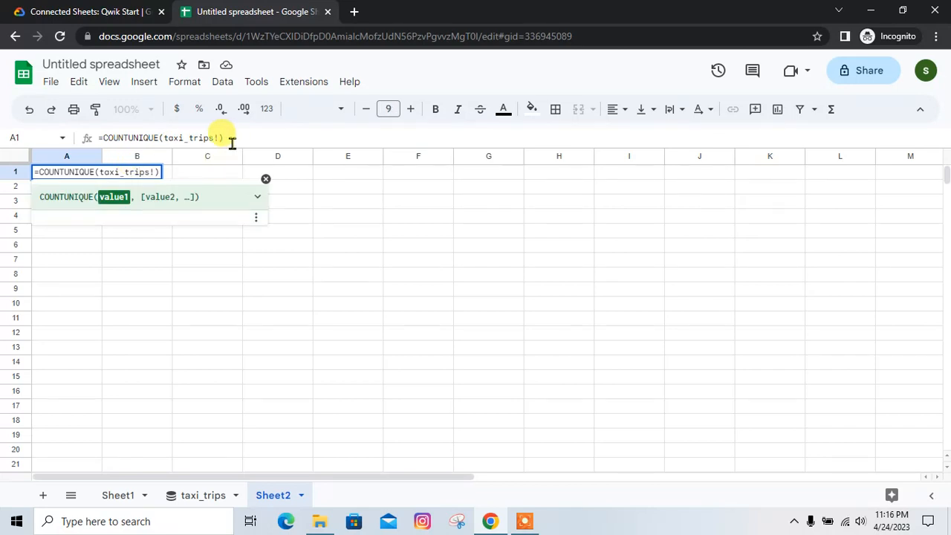
drag(232, 143, 74, 135)
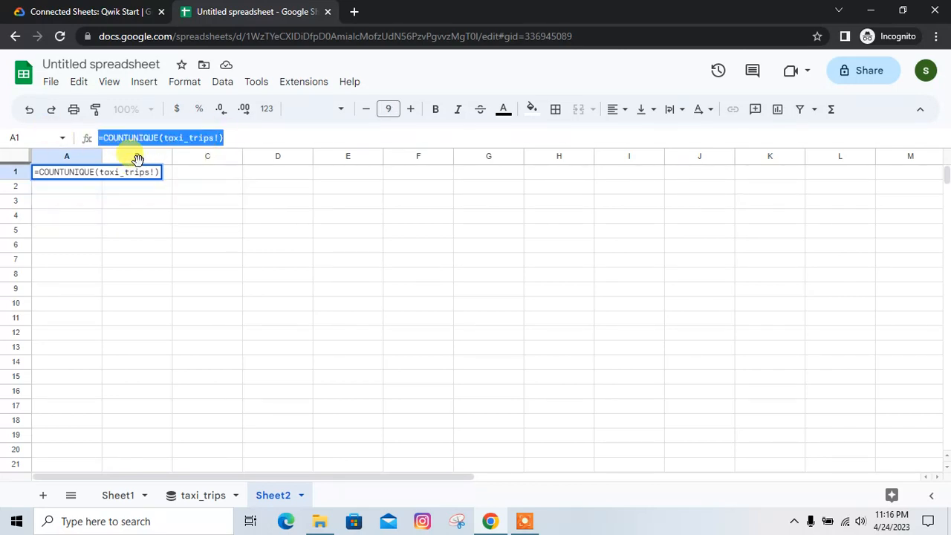
text(=)
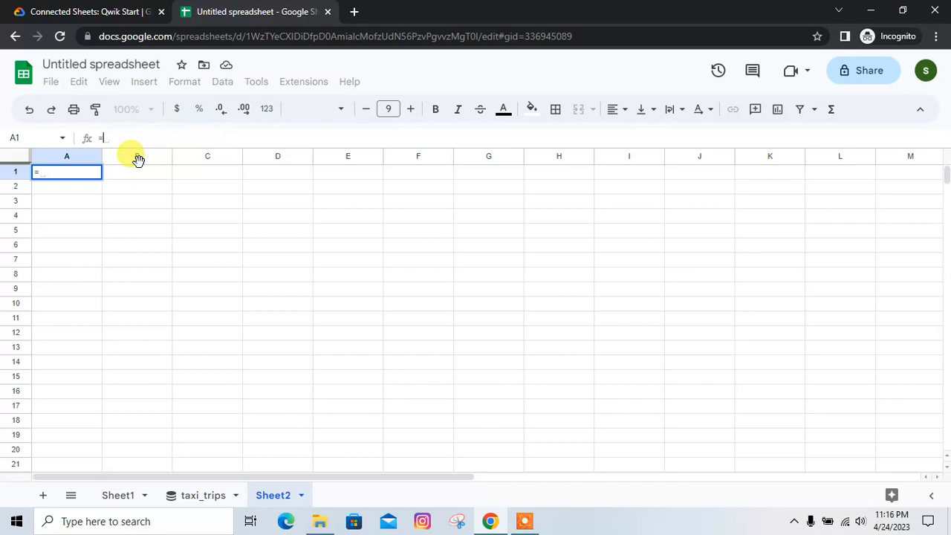
key(ctrl+v)
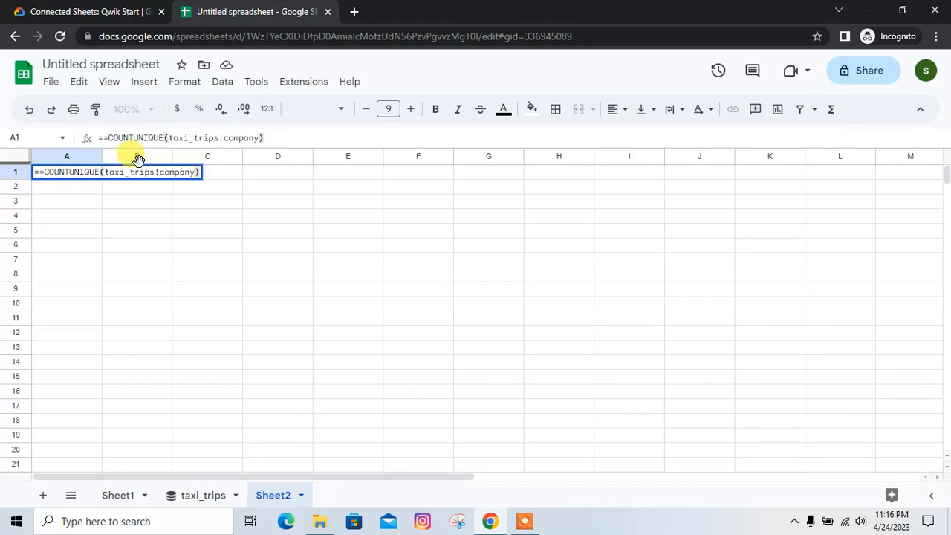
click(90, 10)
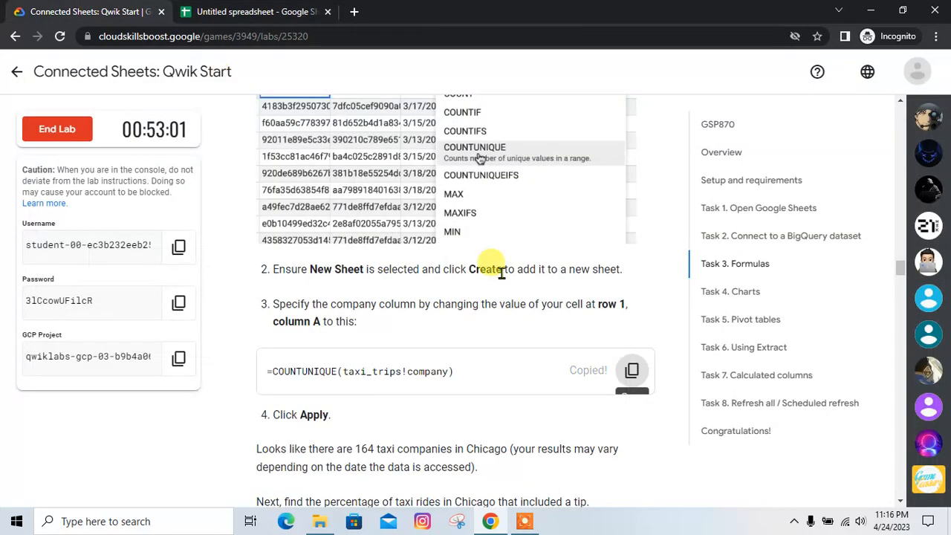
scroll(600, 399, down, 3)
click(287, 10)
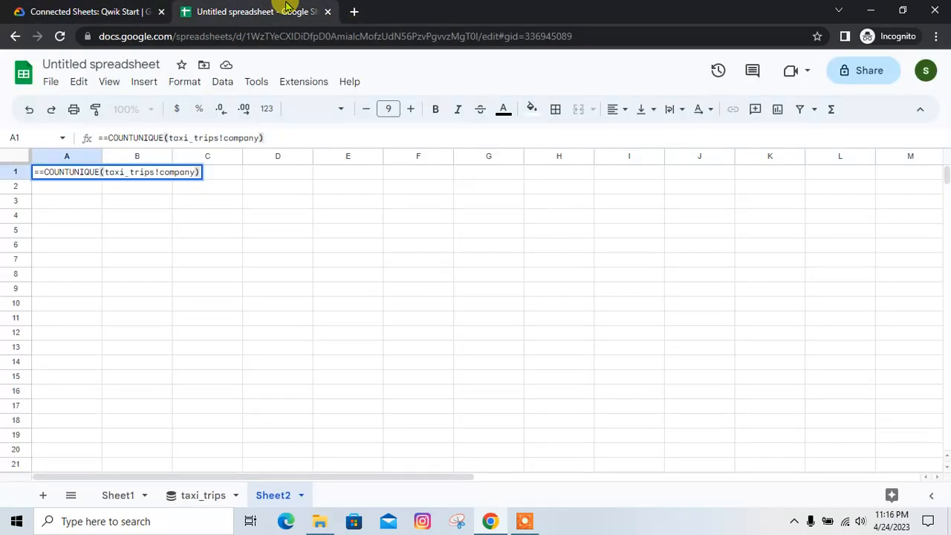
key(Escape)
click(239, 217)
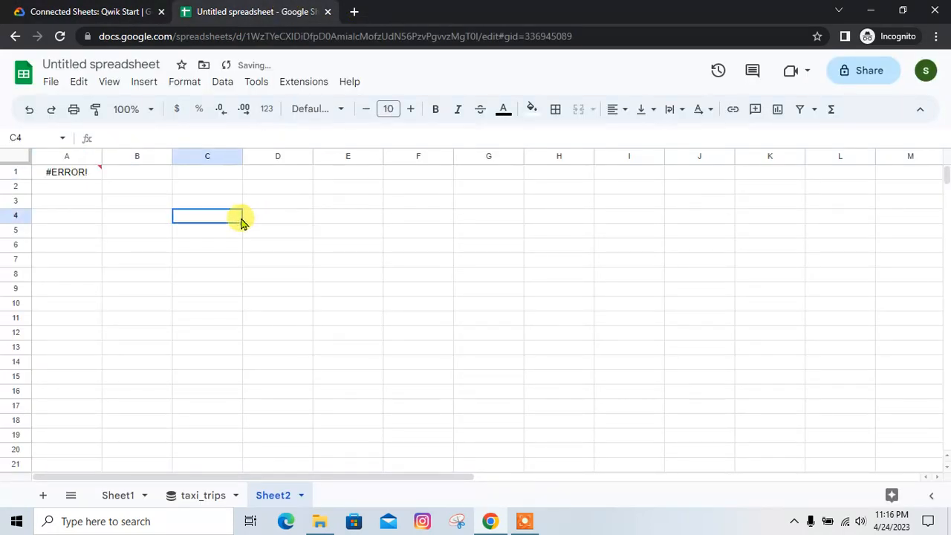
Step: Correct the formula in cell A1 to =COUNTUNIQUE(taxi_trips!company) and fit column A's width to its content
click(73, 180)
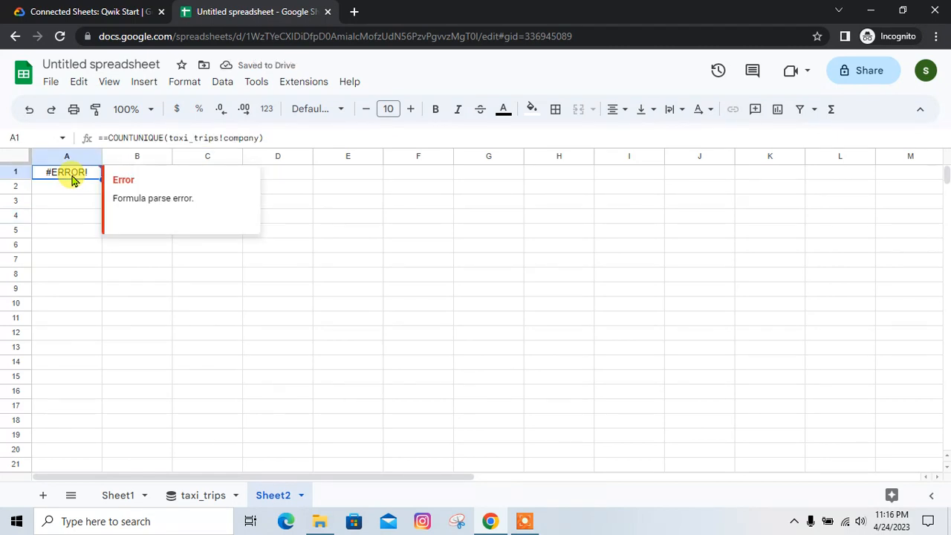
click(107, 138)
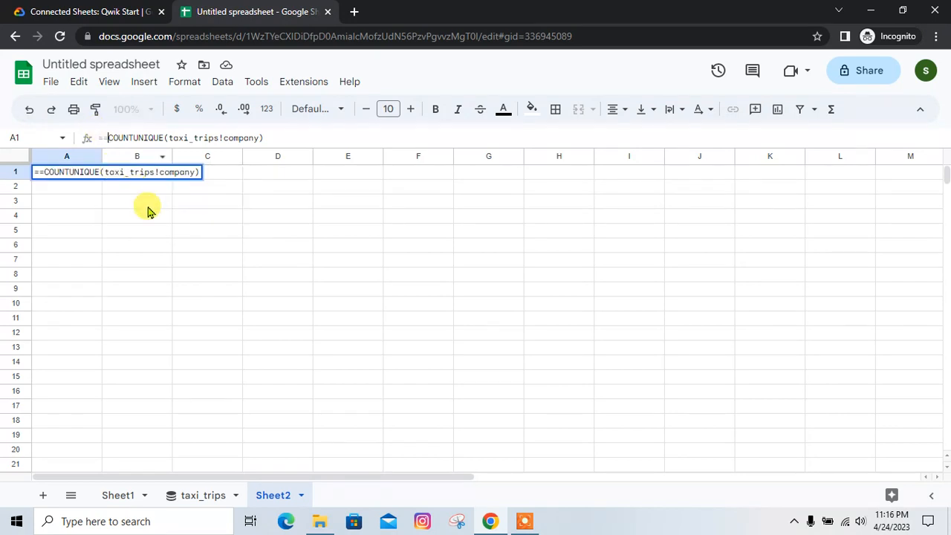
key(BackSpace)
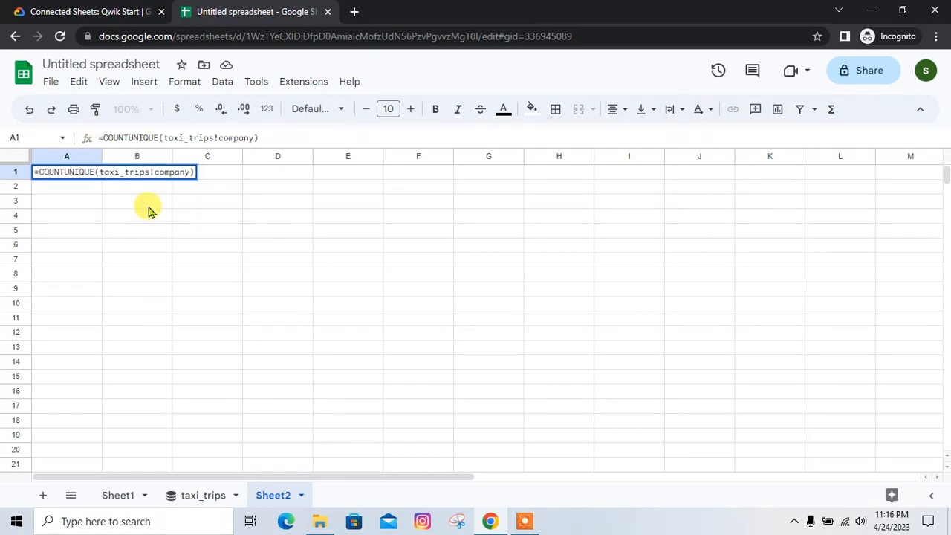
key(Return)
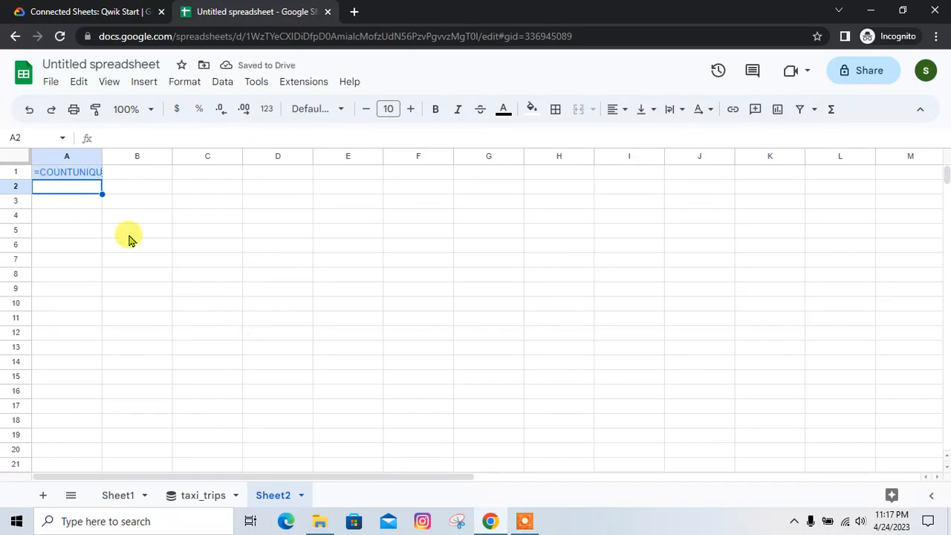
double_click(102, 154)
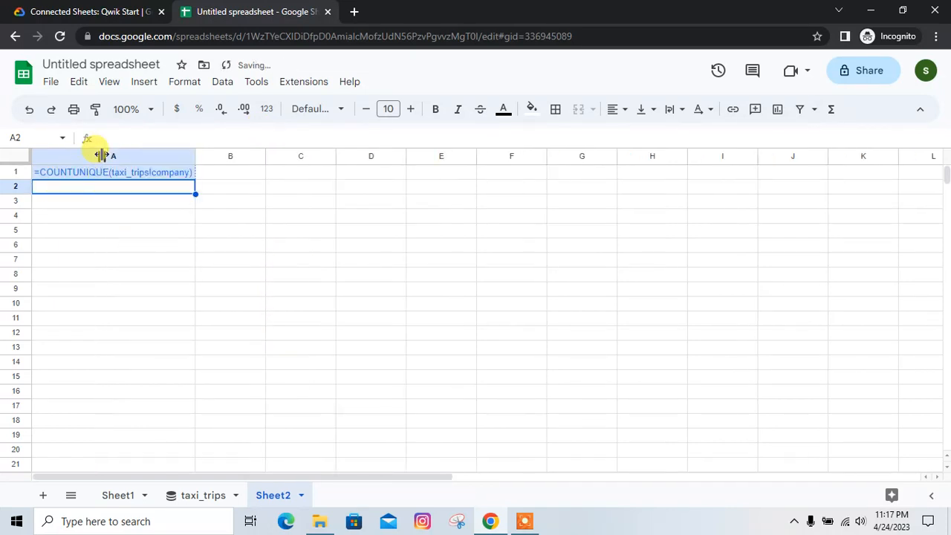
Step: Apply the COUNTUNIQUE formula in cell A1 as the lab instructs and compare its result with the lab's taxi company count
click(71, 9)
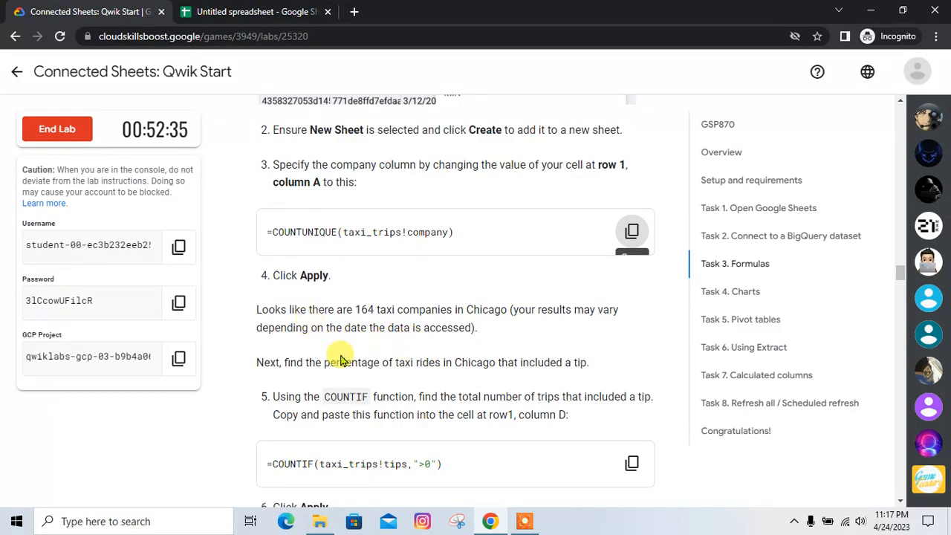
click(272, 7)
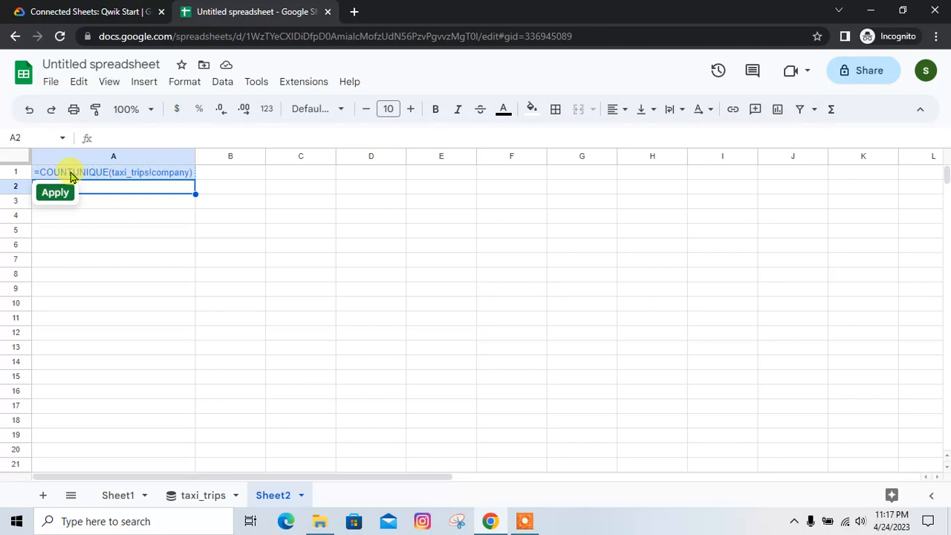
click(57, 195)
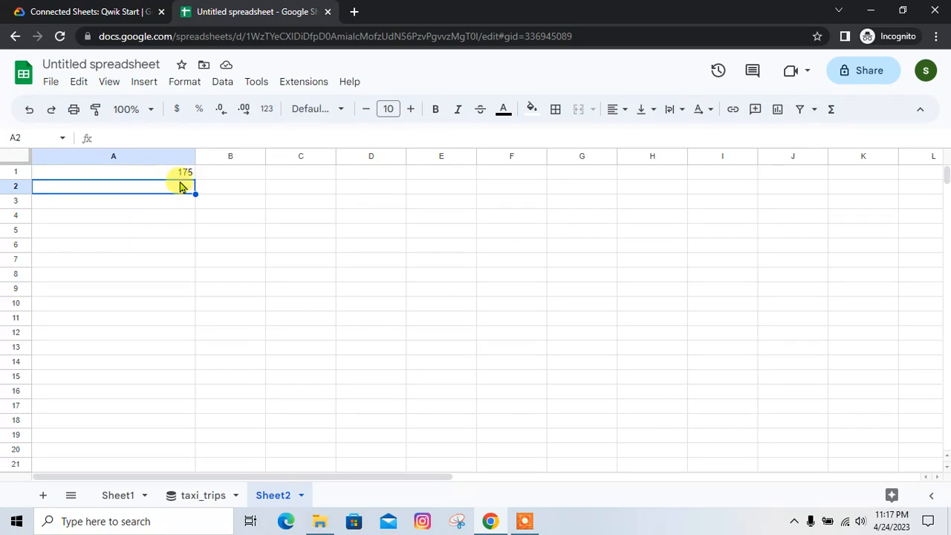
click(75, 12)
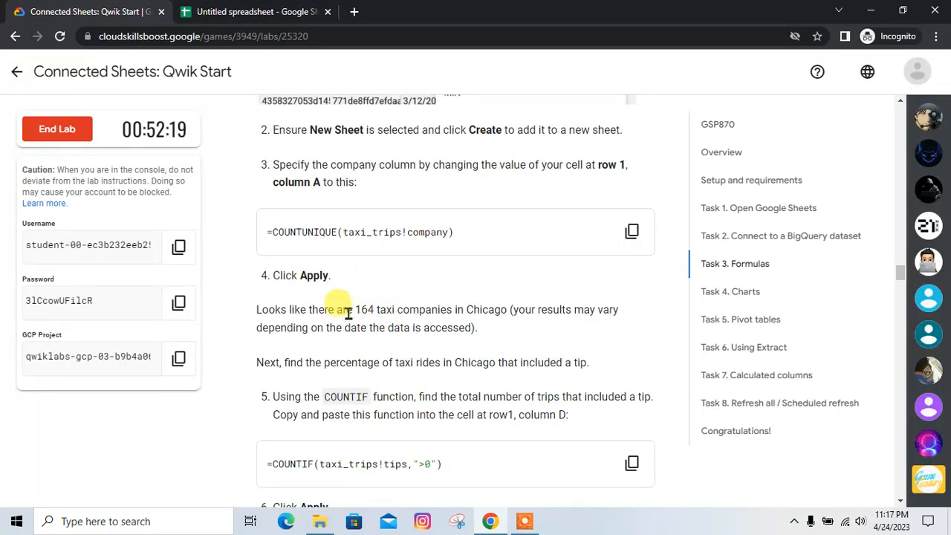
drag(346, 310, 373, 311)
key(ctrl+Tab)
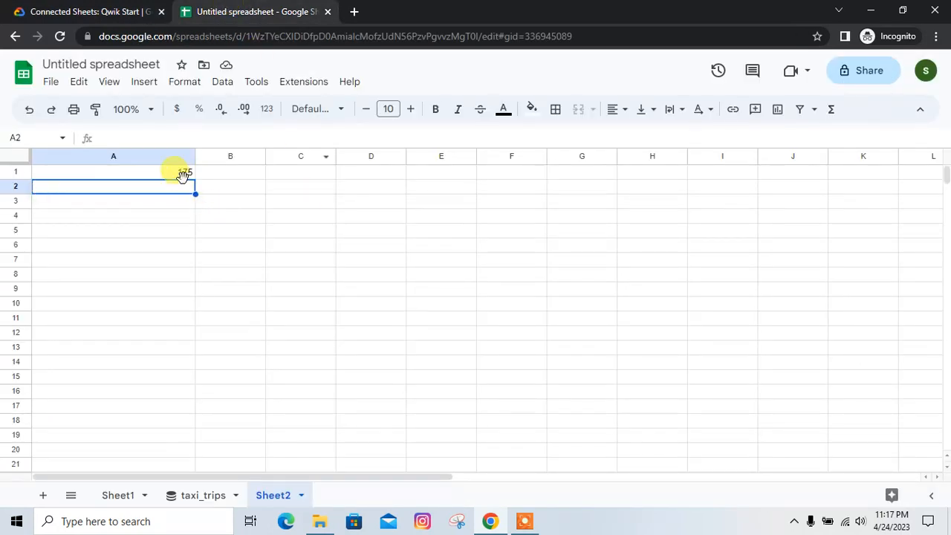
Step: Copy the lab's formula =COUNTIF(taxi_trips!tips,">0") into cell D1 of Sheet2 and apply it
click(113, 9)
scroll(487, 369, down, 3)
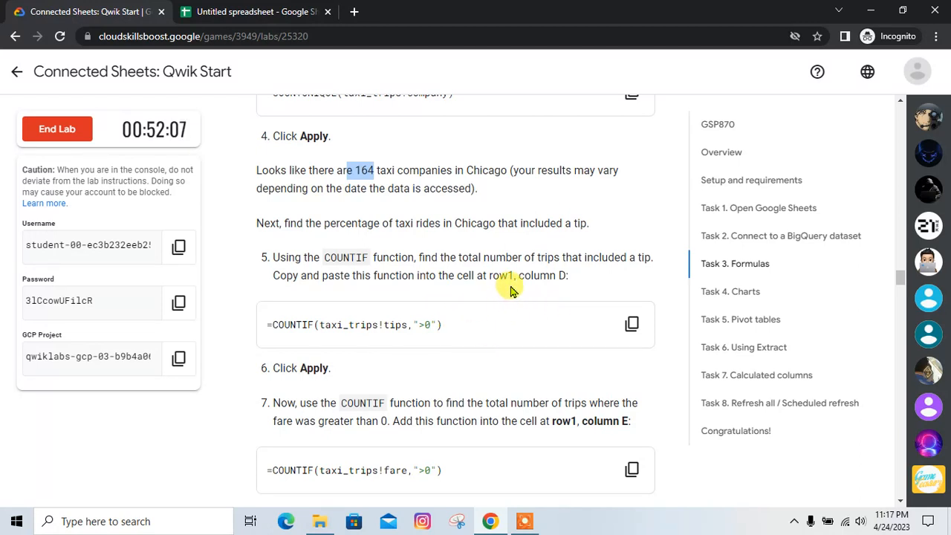
click(630, 325)
click(275, 12)
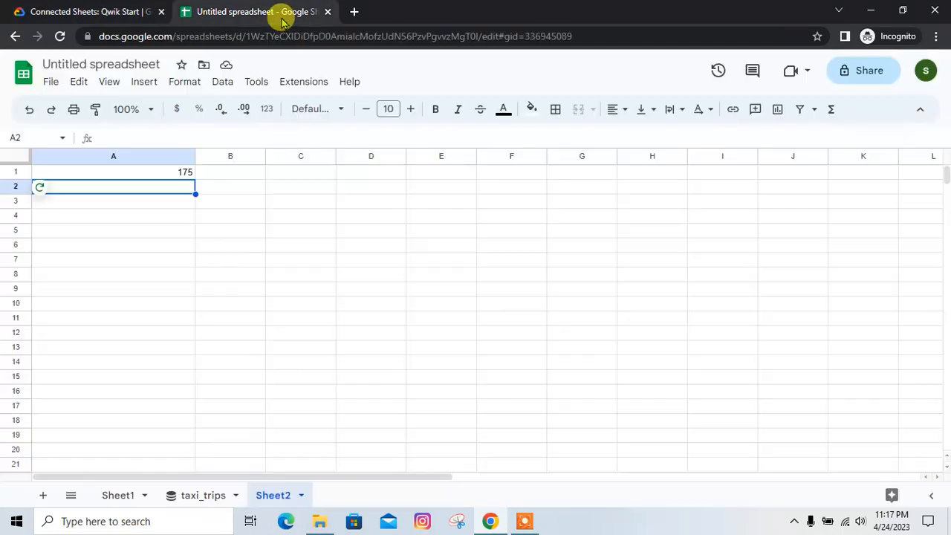
click(364, 173)
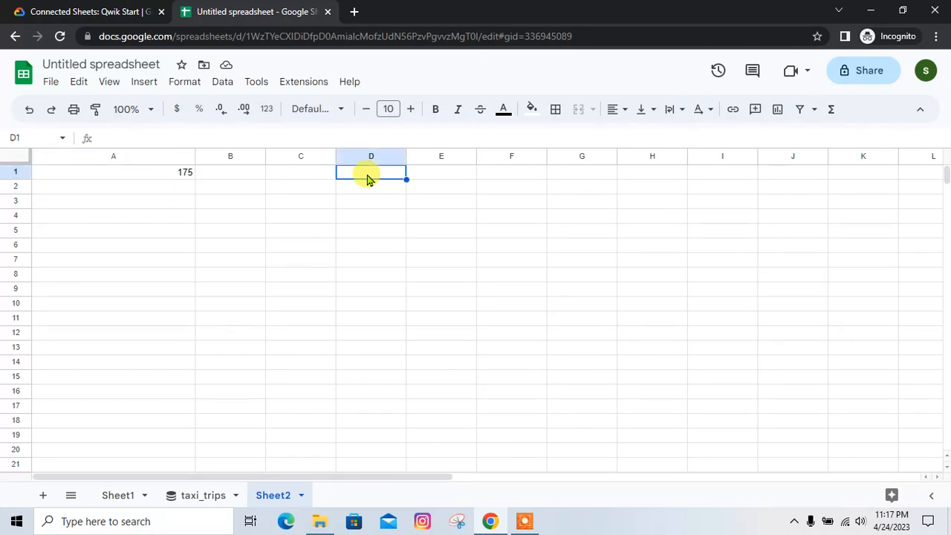
click(253, 135)
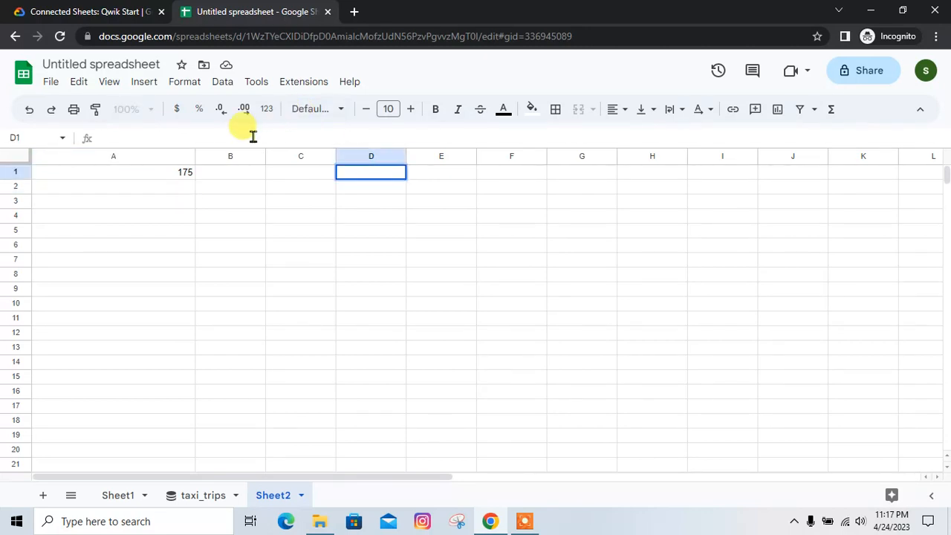
key(ctrl)
key(ctrl+v)
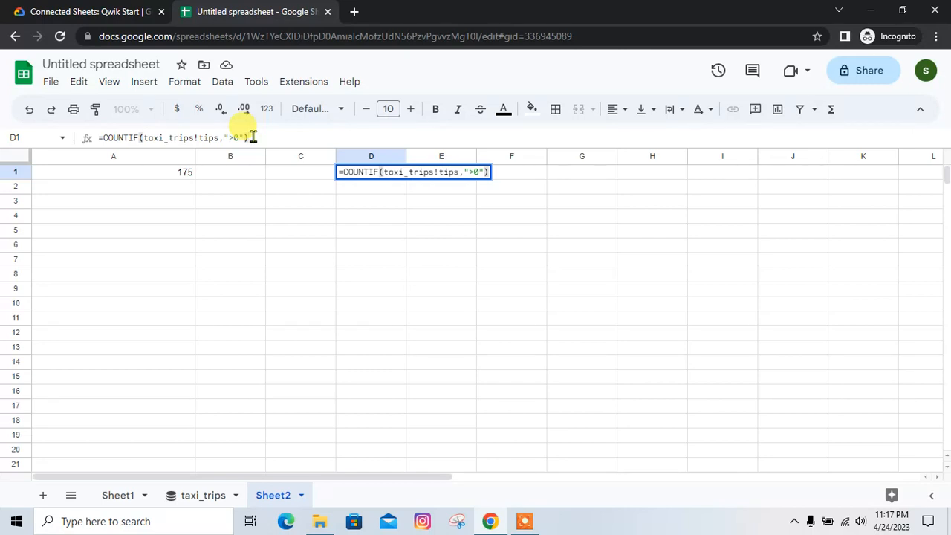
key(Return)
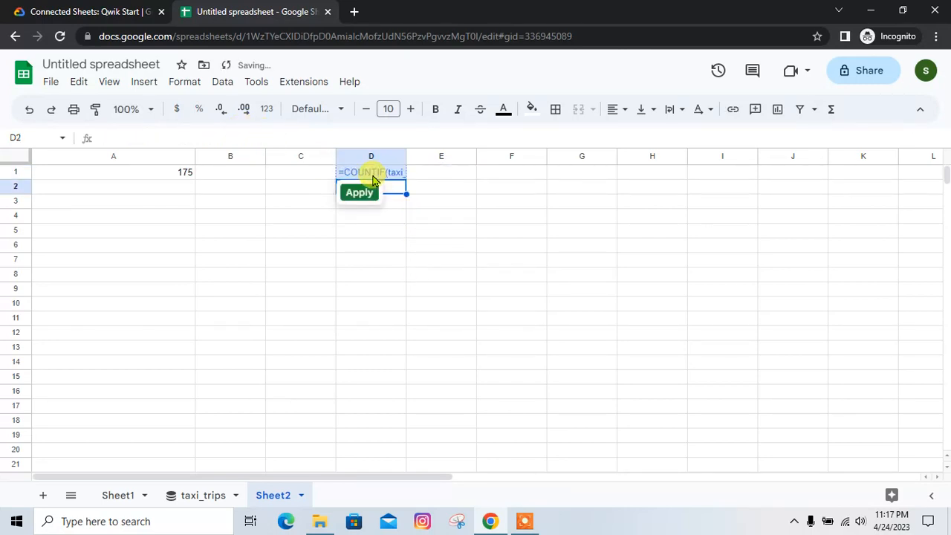
click(359, 192)
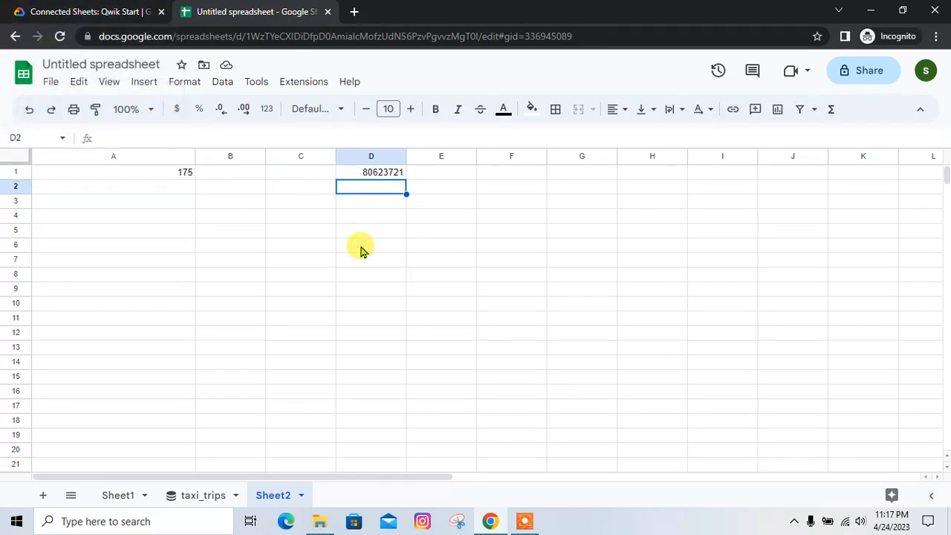
Step: Copy the lab's formula =COUNTIF(taxi_trips!fare,">0") into cell E1 of Sheet2 and apply it
click(90, 12)
scroll(609, 365, down, 2)
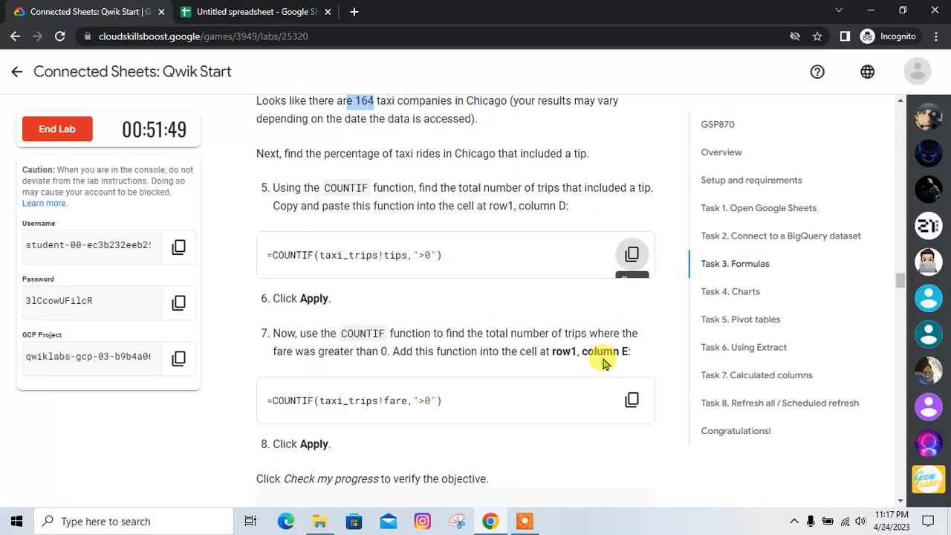
click(632, 330)
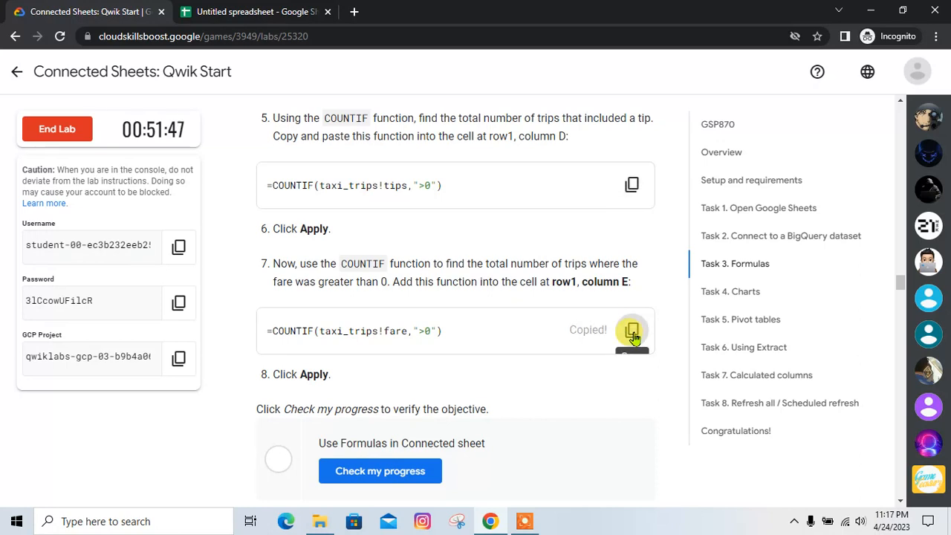
click(265, 10)
click(456, 175)
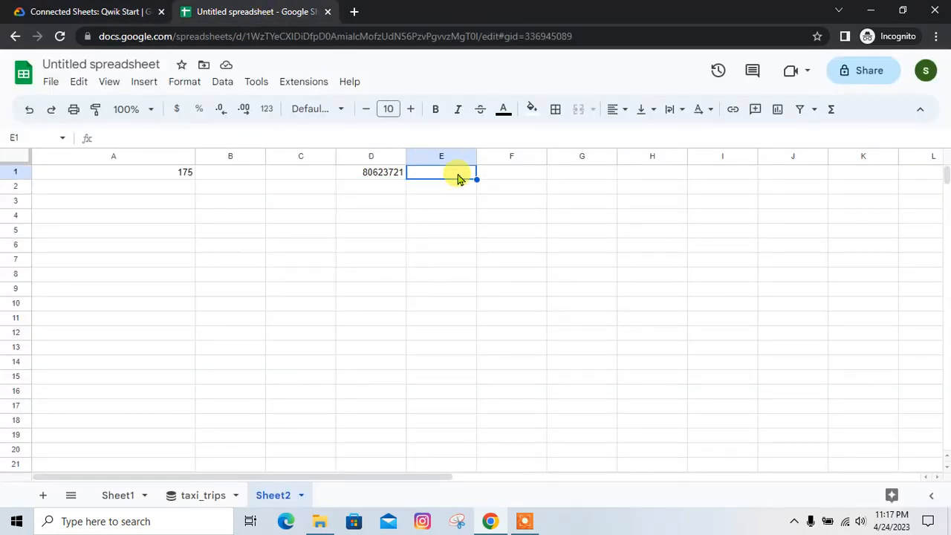
key(Return)
key(ctrl+v)
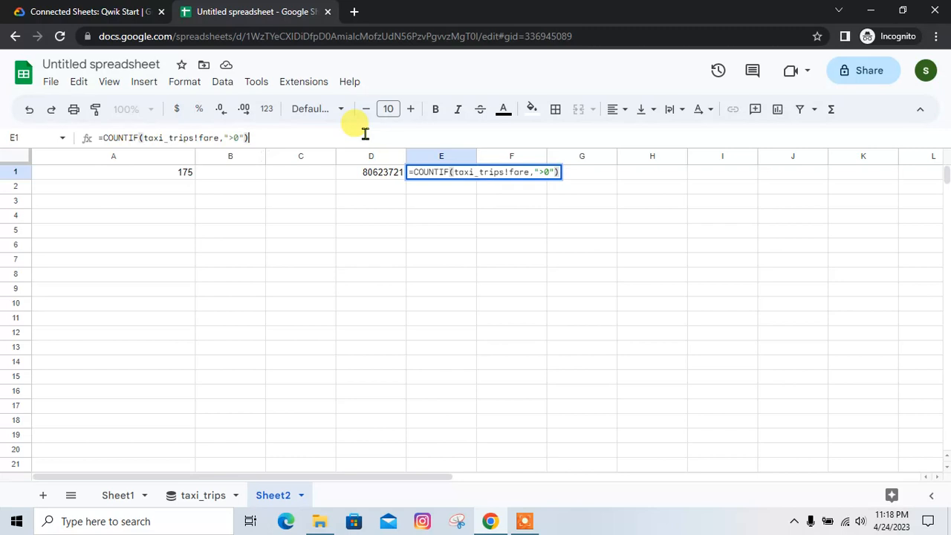
key(Return)
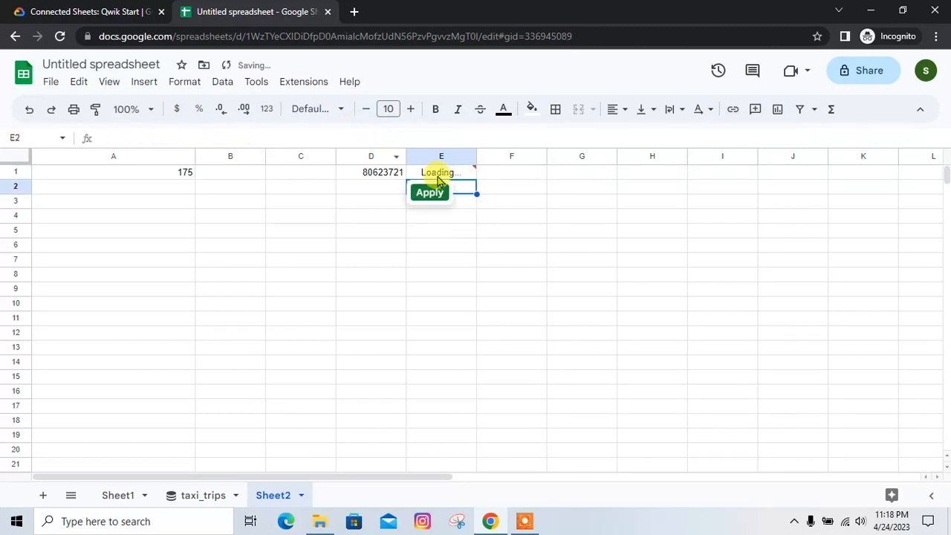
click(433, 191)
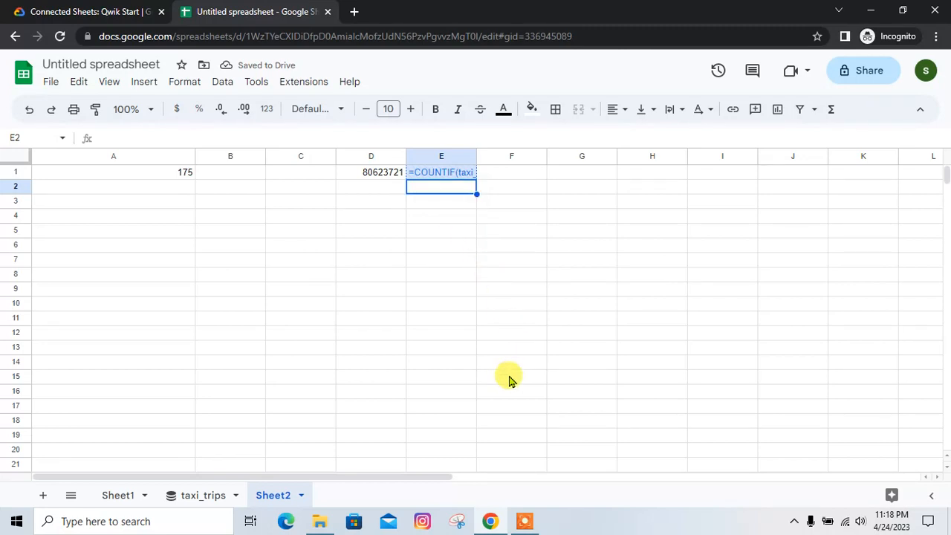
Step: Check the lab progress for the objective "Use Formulas in Connected sheet"
click(90, 11)
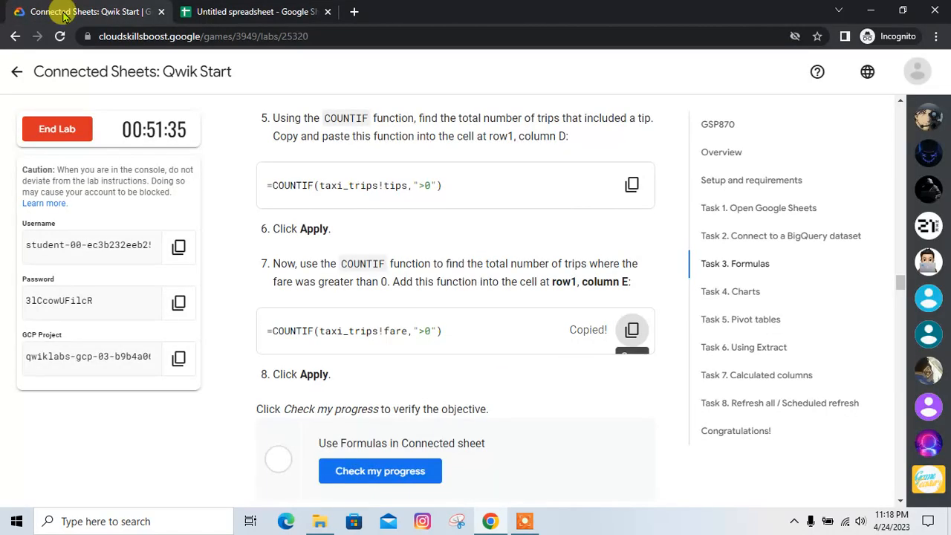
scroll(592, 359, down, 2)
click(378, 331)
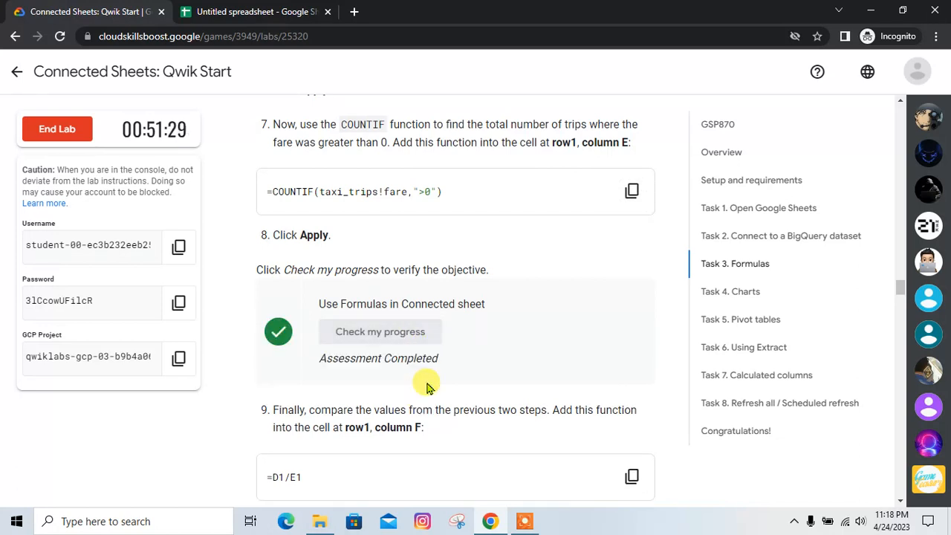
Step: Copy the lab's comparison formula =D1/E1 into cell F1 of Sheet2
scroll(427, 386, down, 2)
click(630, 338)
click(258, 11)
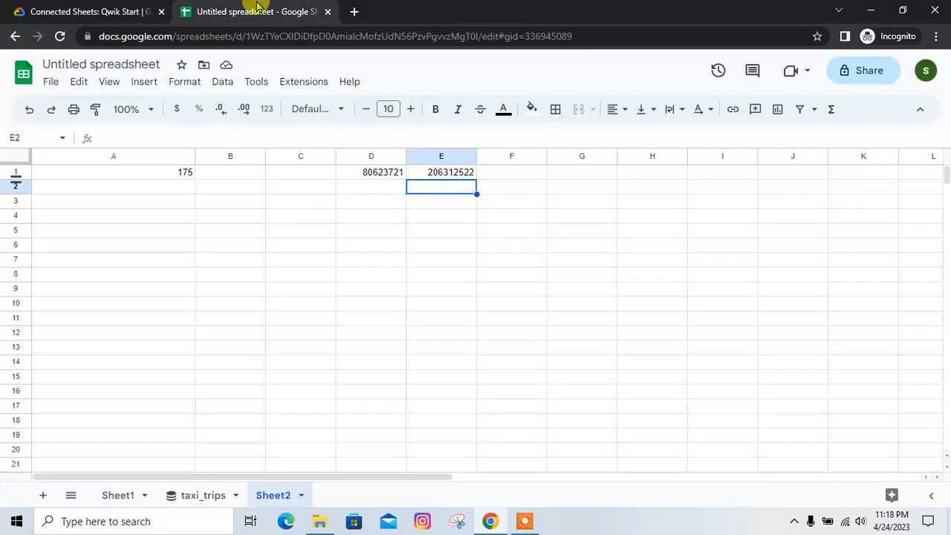
click(511, 178)
click(424, 137)
text(=D1/E1)
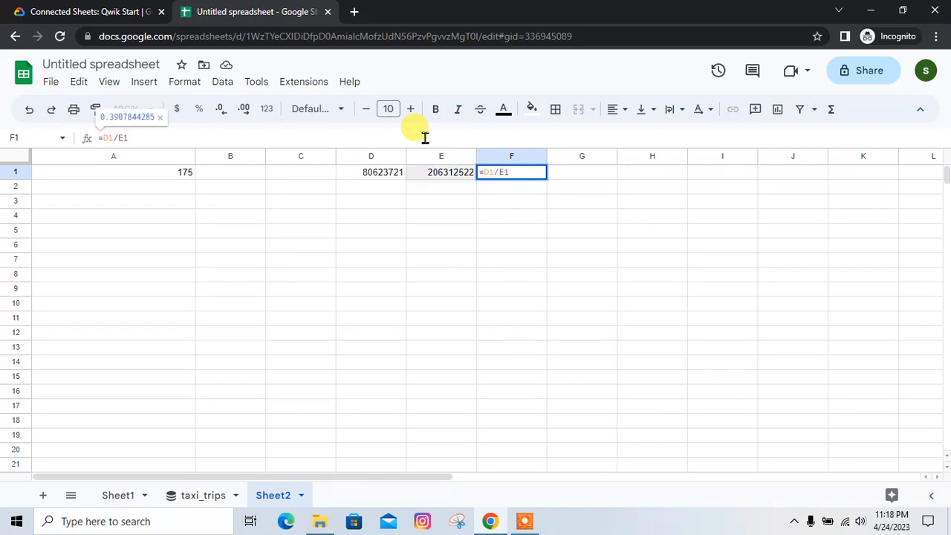
key(Return)
Step: Read through the lab's Task 4 Charts instructions, from the pie chart steps to the Use Charts progress check
click(85, 9)
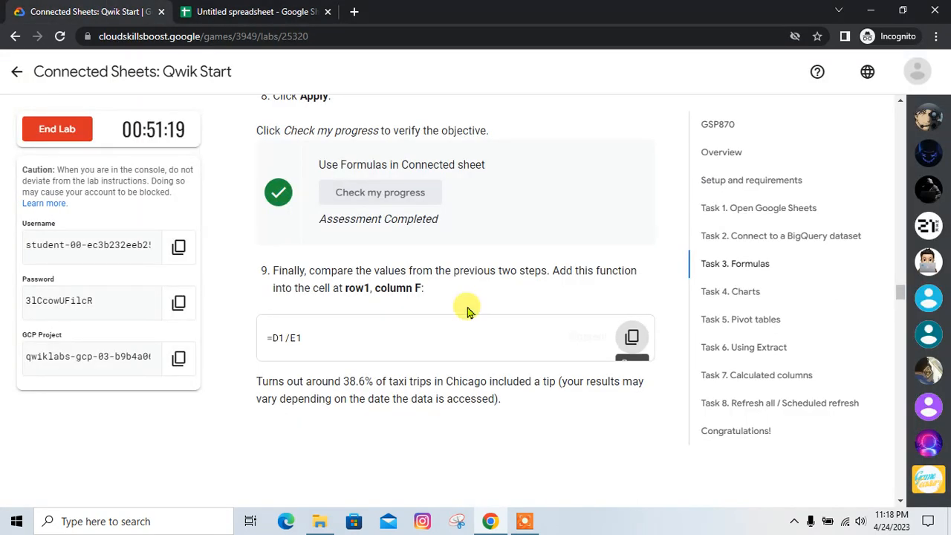
scroll(494, 333, down, 3)
scroll(497, 338, down, 3)
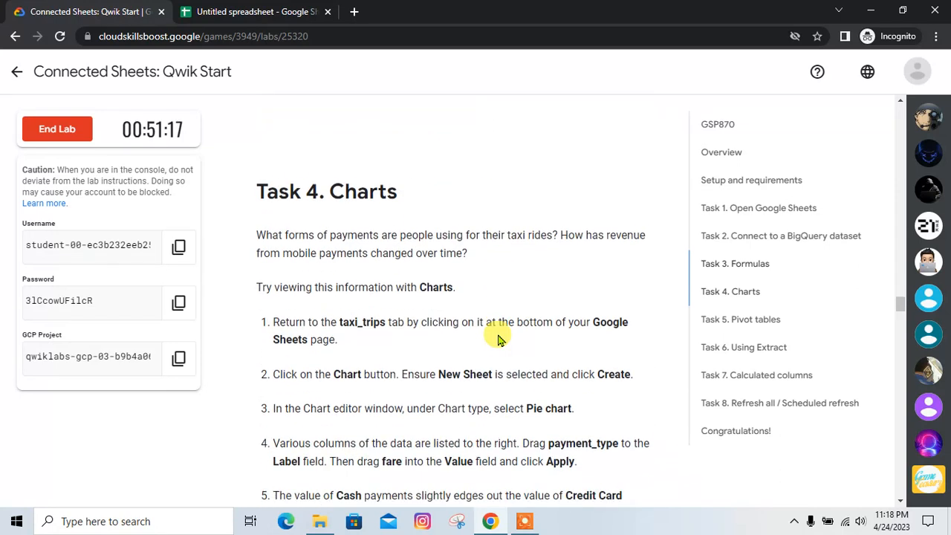
scroll(491, 360, down, 1)
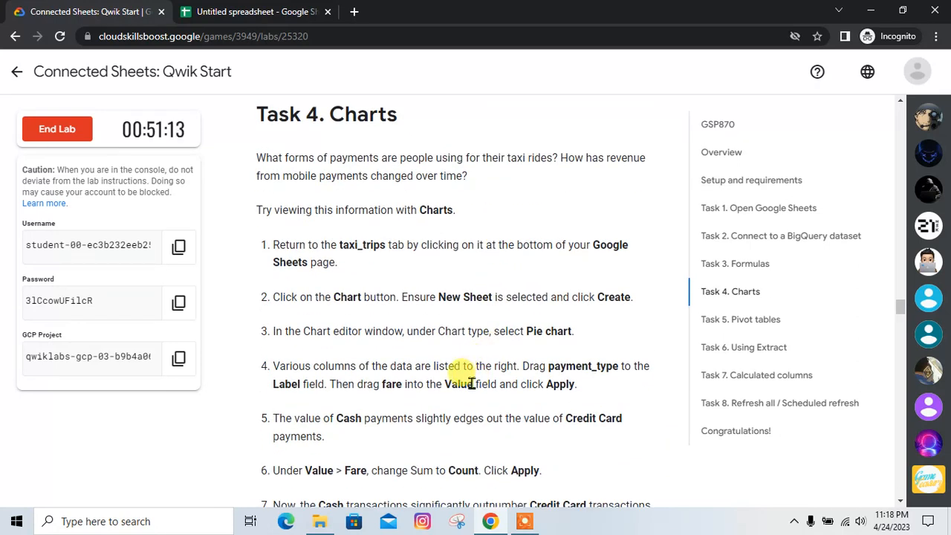
scroll(509, 271, down, 4)
scroll(327, 297, down, 8)
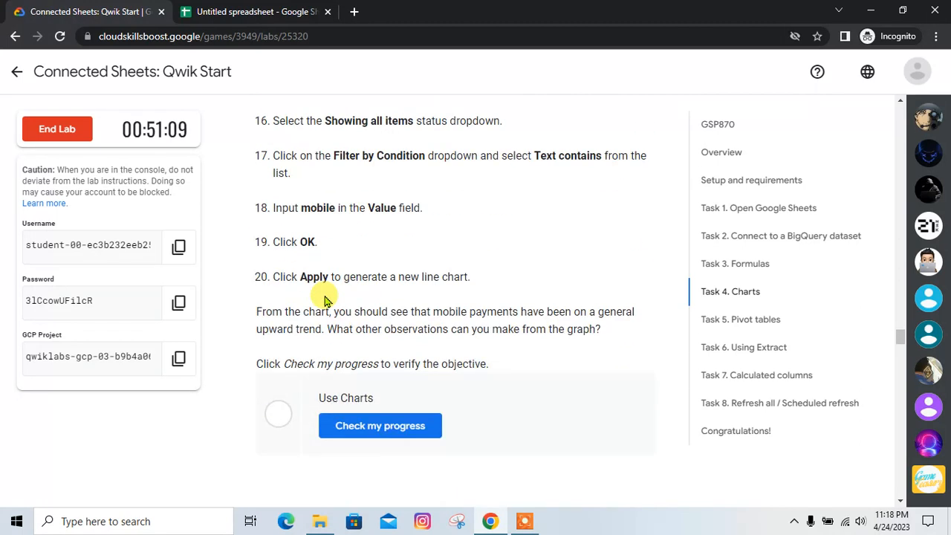
scroll(350, 363, up, 3)
scroll(354, 382, down, 4)
scroll(352, 383, up, 4)
scroll(353, 383, up, 8)
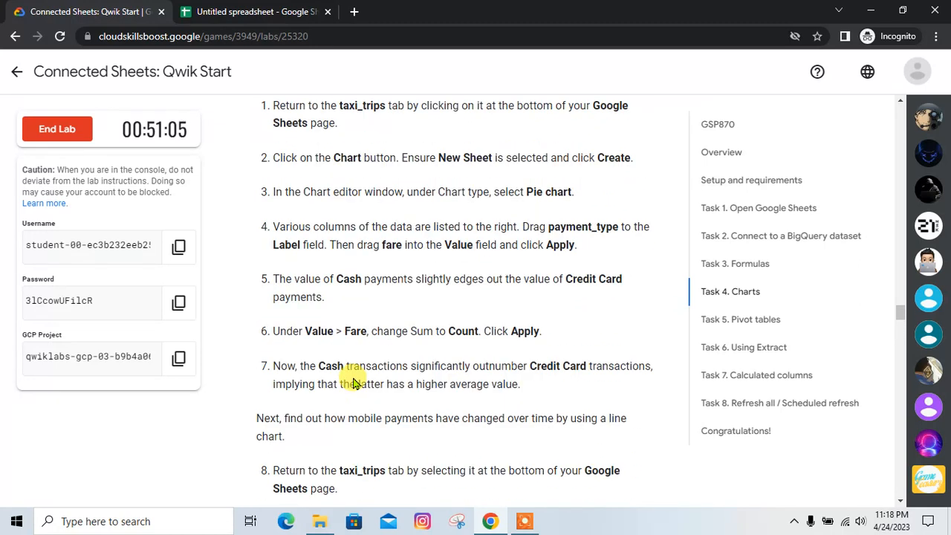
scroll(353, 383, up, 2)
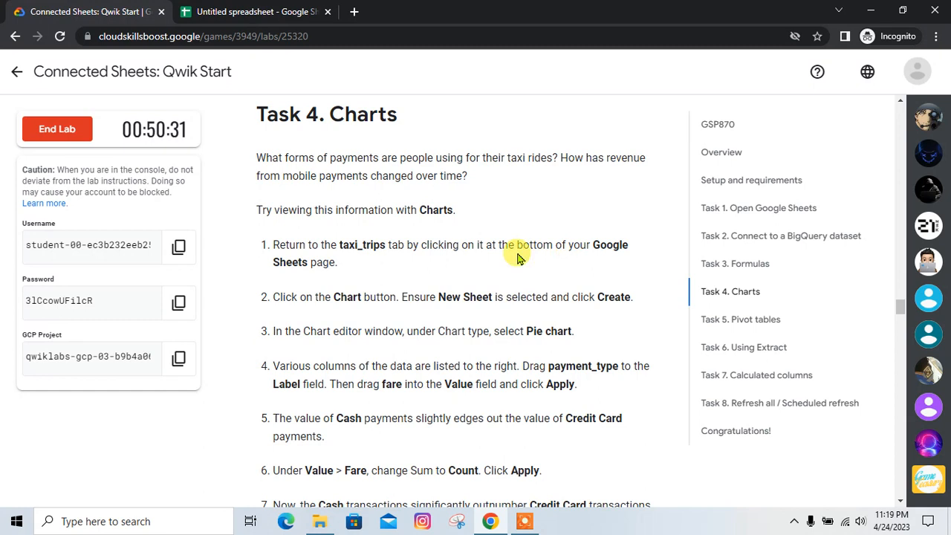
Step: Create a chart from the taxi_trips data in a new sheet, following the lab's Task 4 instructions
click(241, 9)
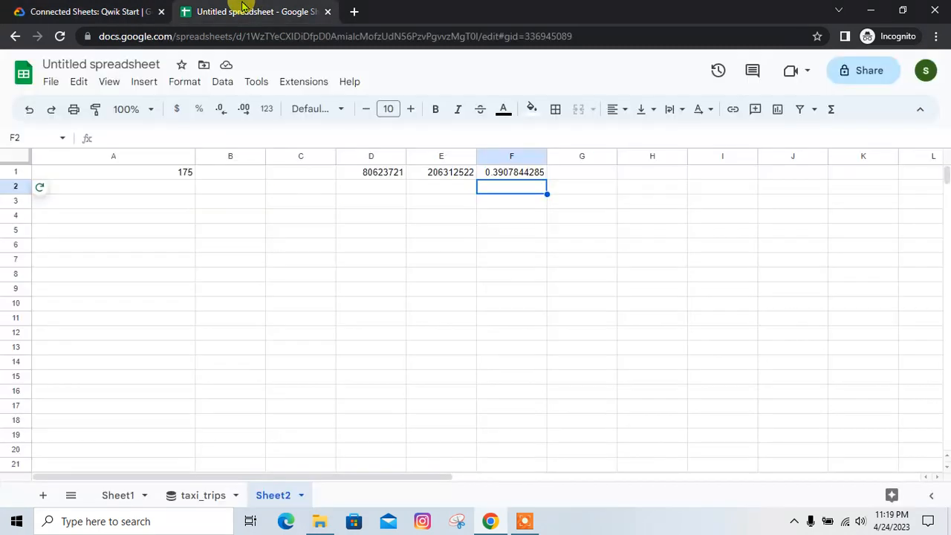
click(202, 496)
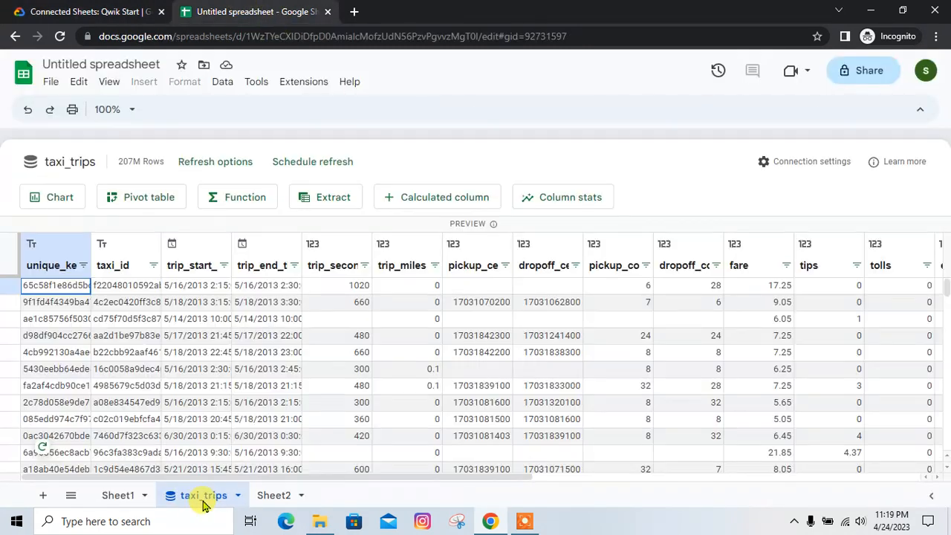
click(13, 7)
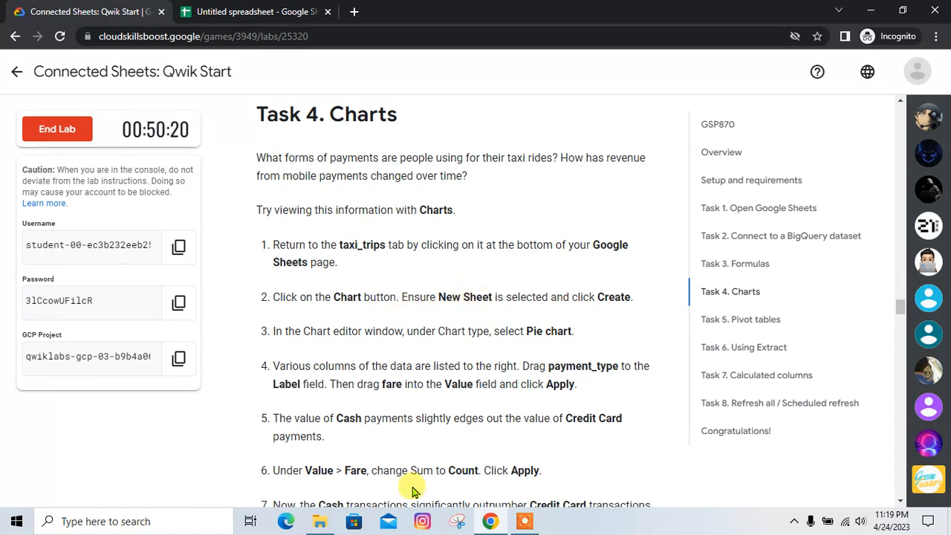
click(191, 8)
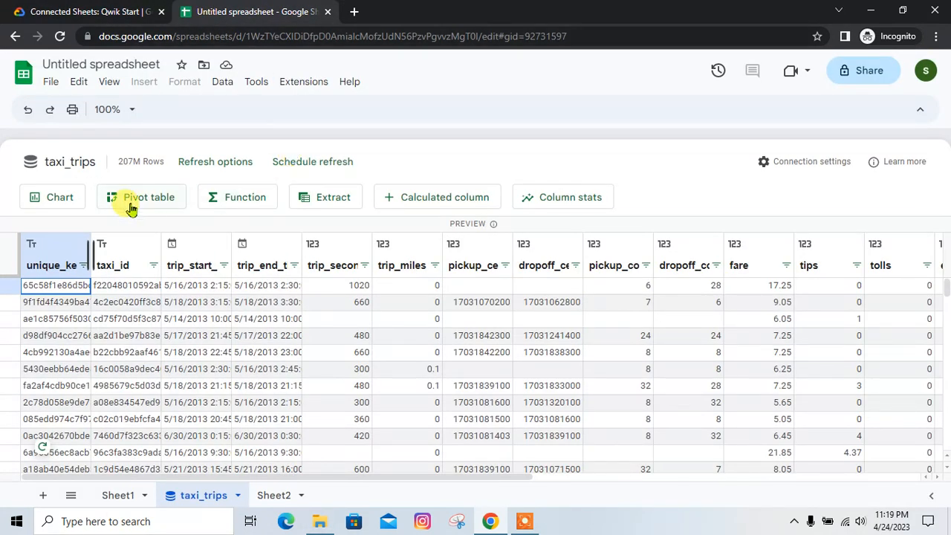
click(52, 204)
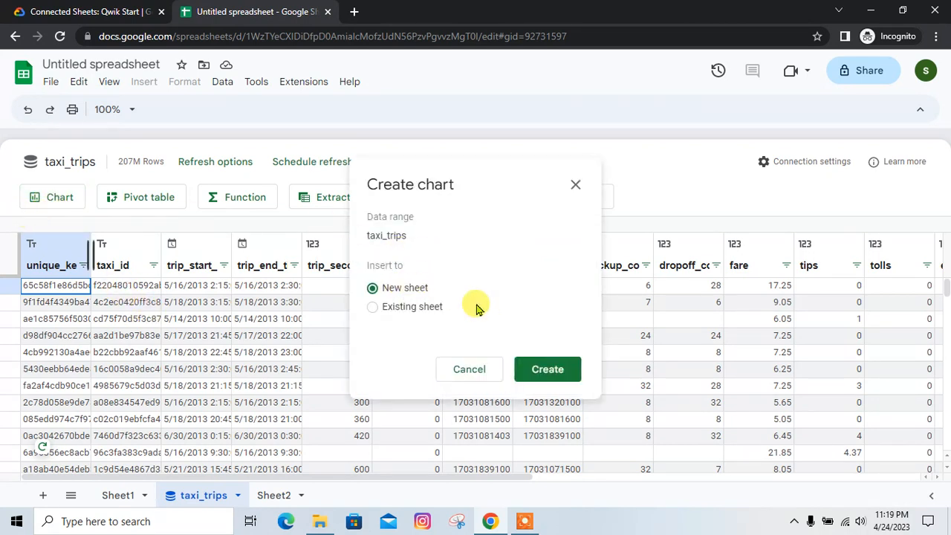
click(567, 371)
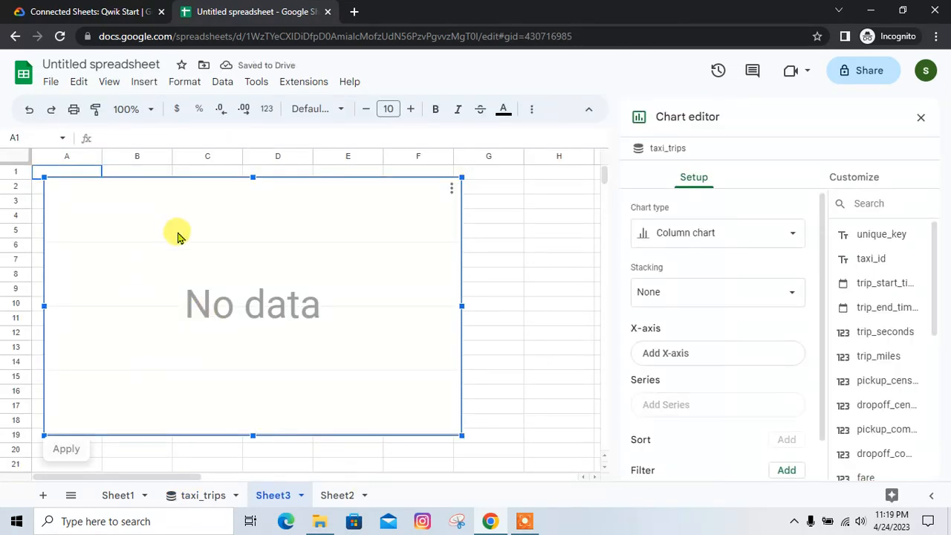
Step: Check the lab's chart type instruction and set the new chart's type to Pie chart
click(88, 9)
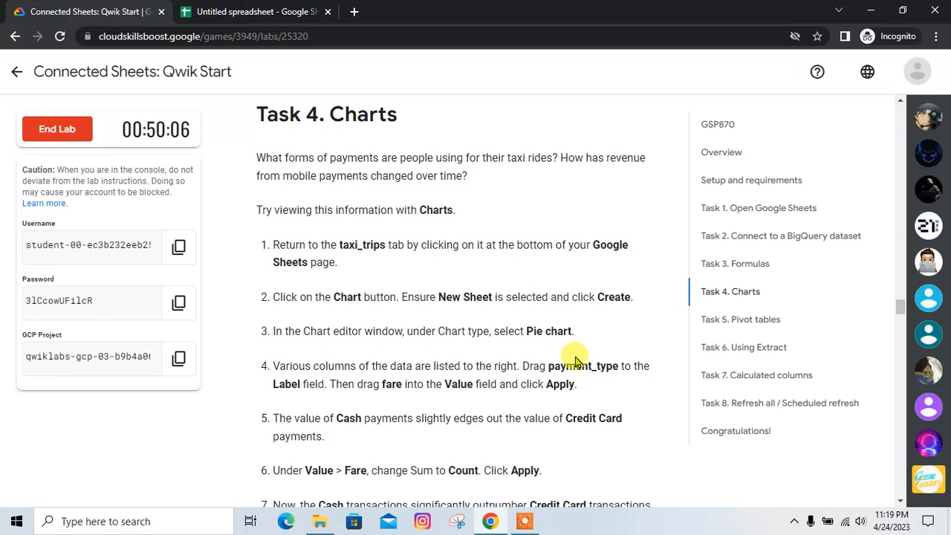
click(226, 9)
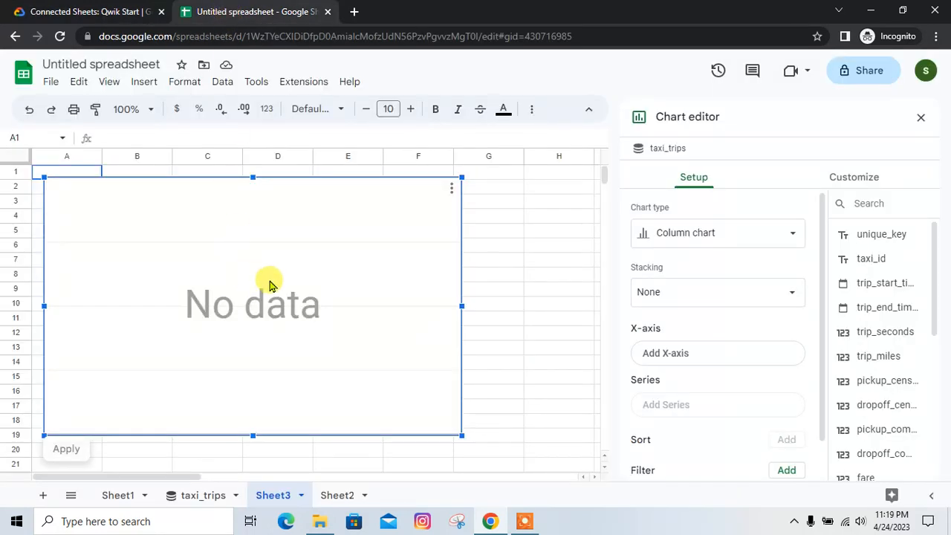
click(88, 11)
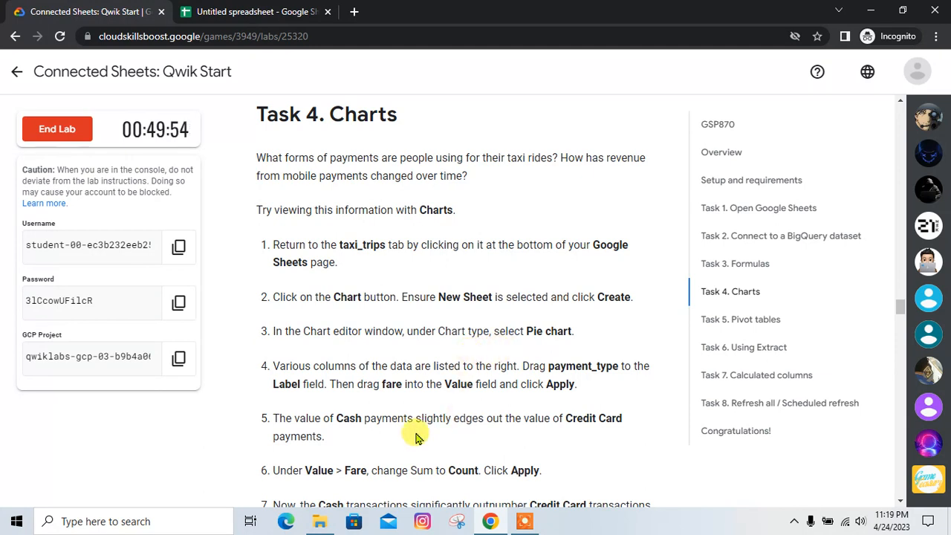
click(260, 12)
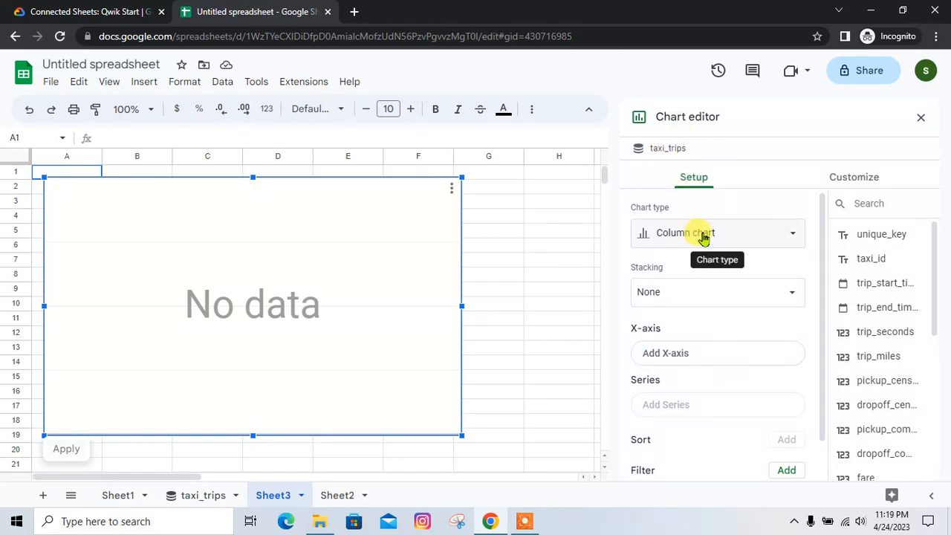
click(127, 8)
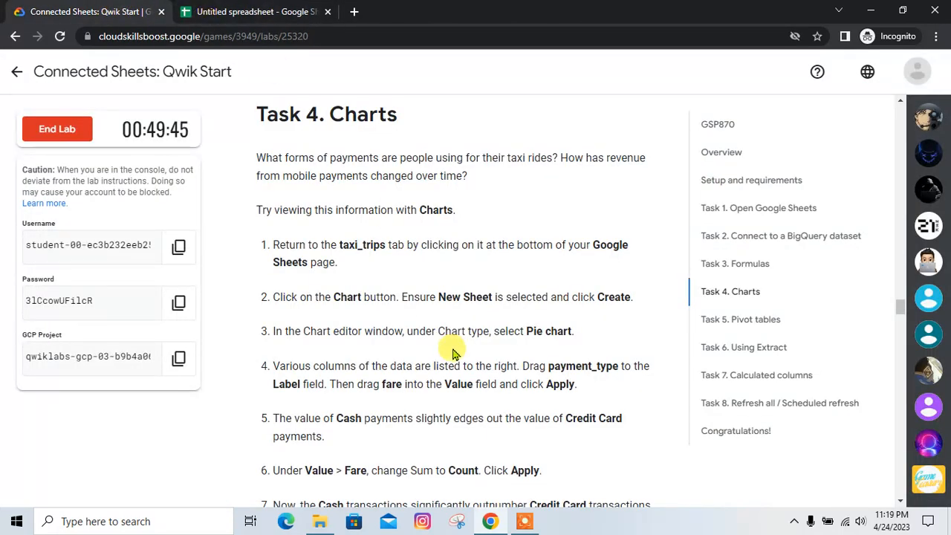
click(289, 10)
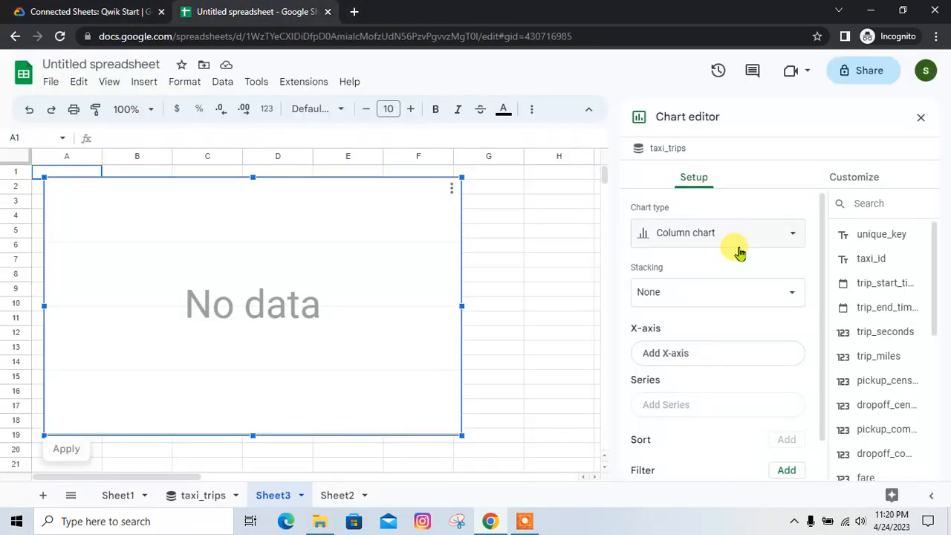
click(740, 237)
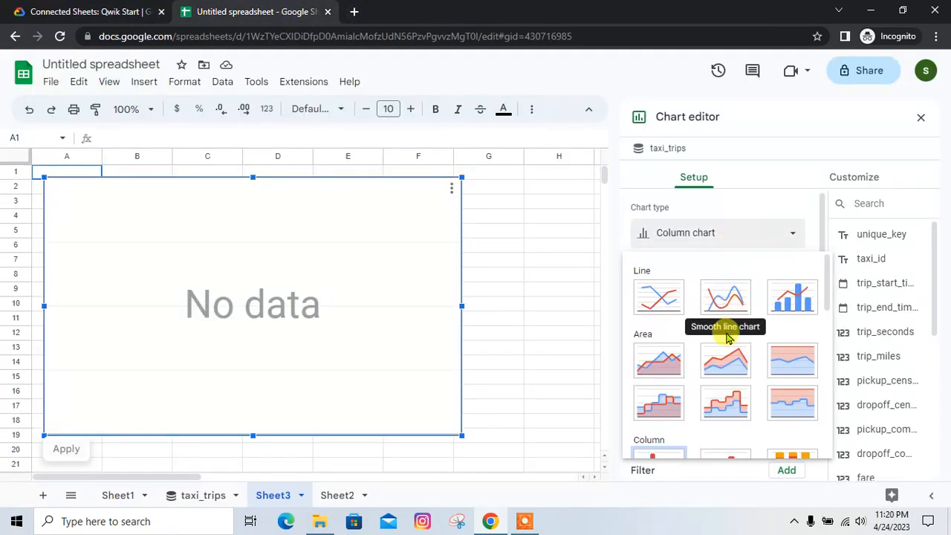
scroll(743, 357, down, 1)
scroll(745, 351, down, 4)
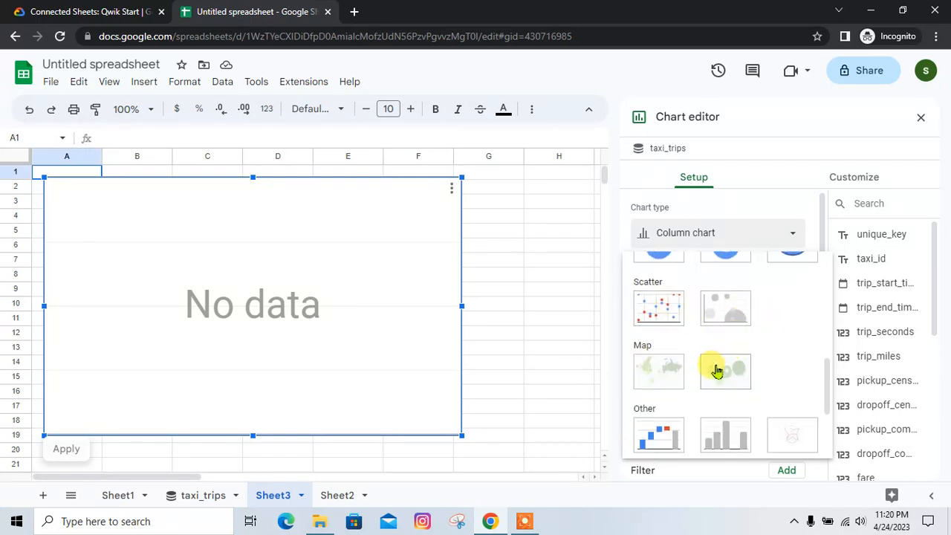
scroll(716, 369, down, 2)
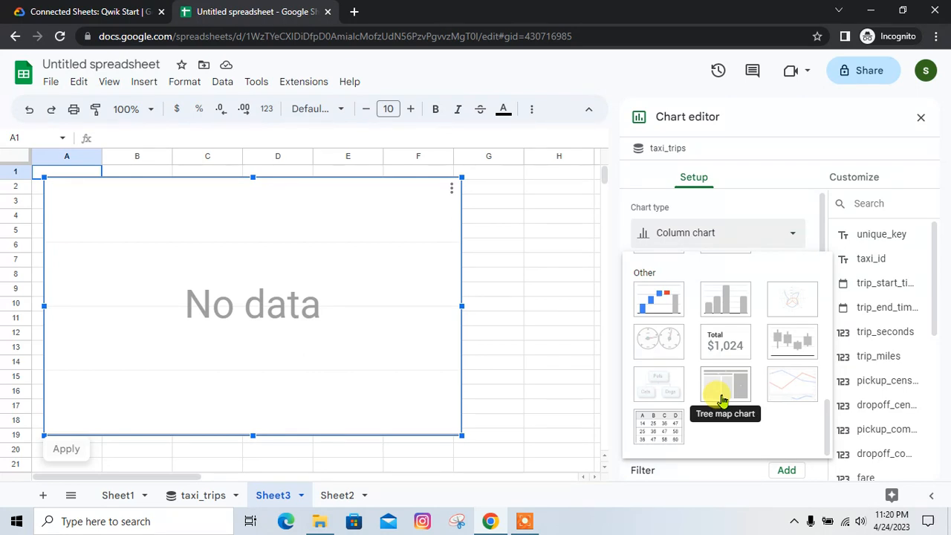
scroll(720, 399, up, 3)
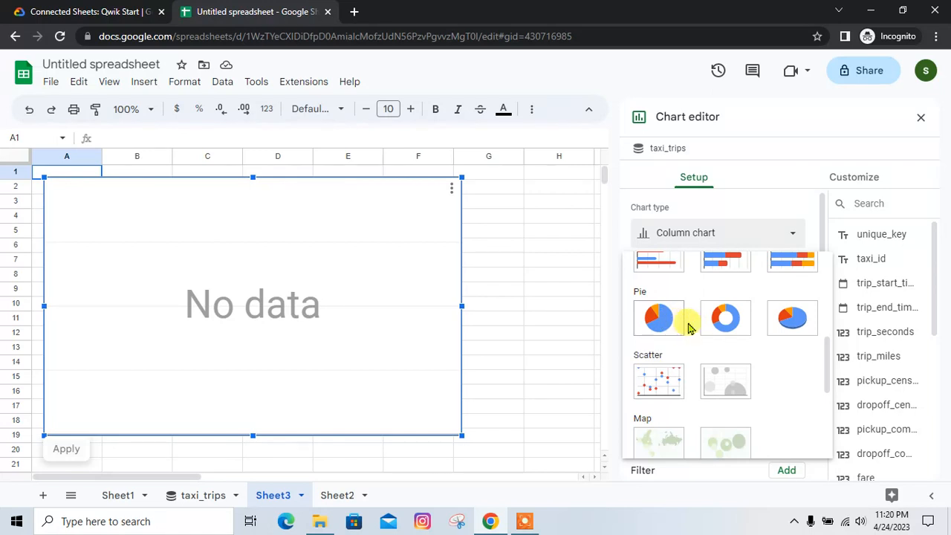
click(659, 319)
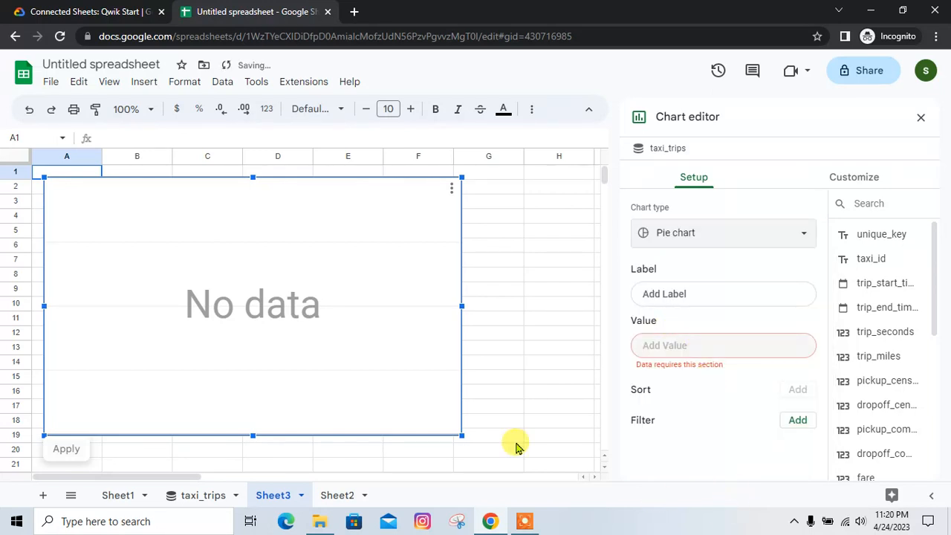
Step: Assign the payment_type column as the pie chart's Label, as the lab's step 4 describes
click(93, 11)
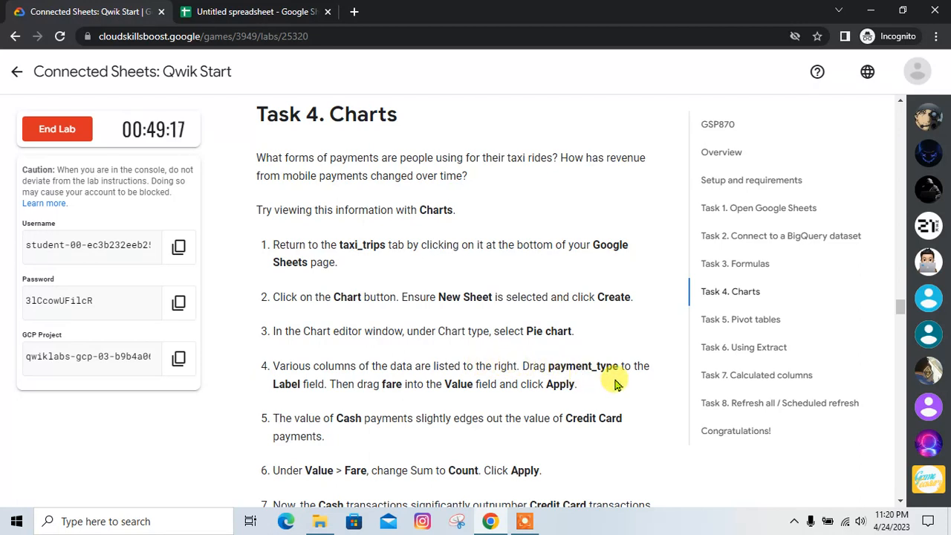
click(297, 11)
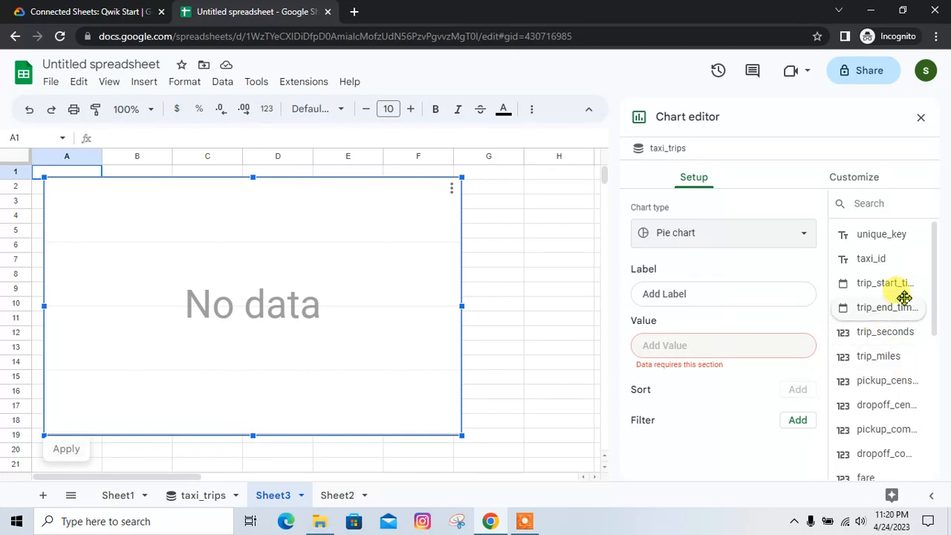
scroll(899, 297, down, 2)
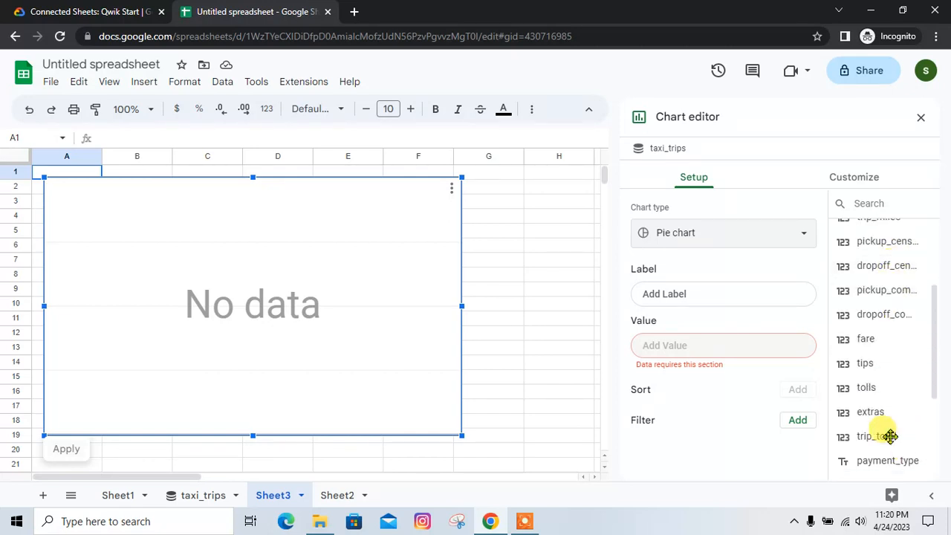
scroll(869, 401, down, 1)
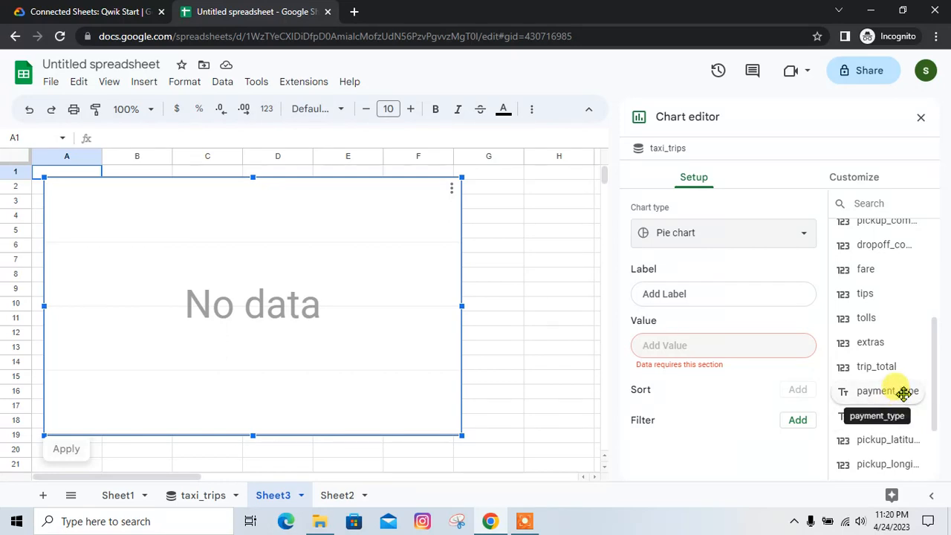
drag(905, 395, 291, 172)
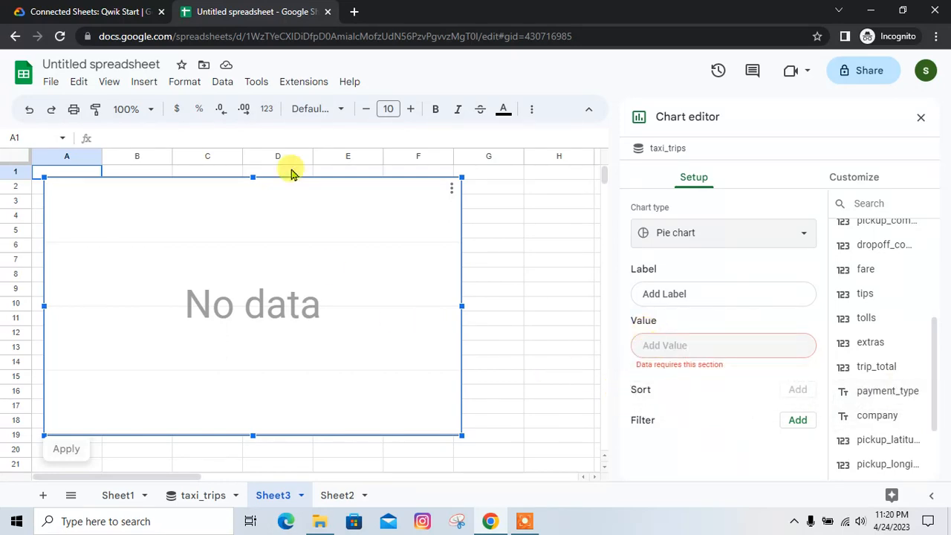
click(140, 7)
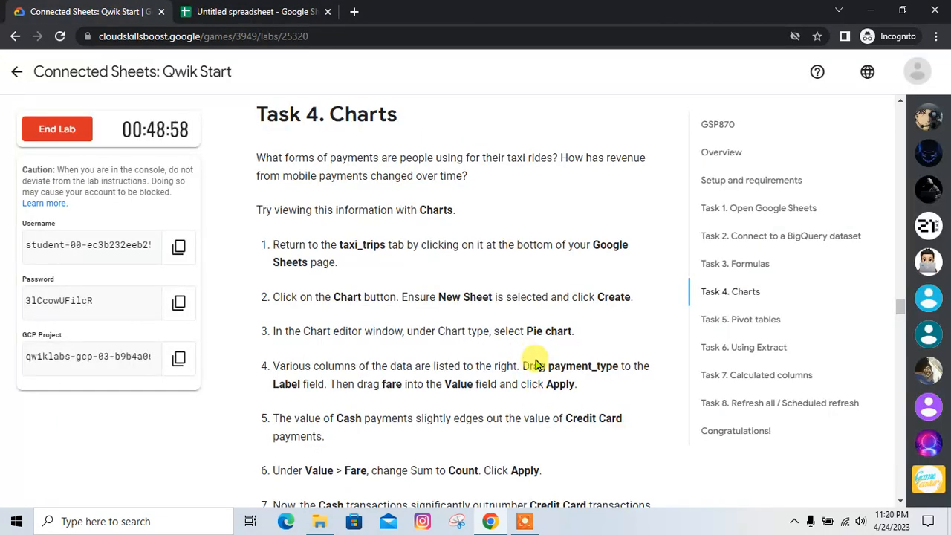
key(ctrl+Tab)
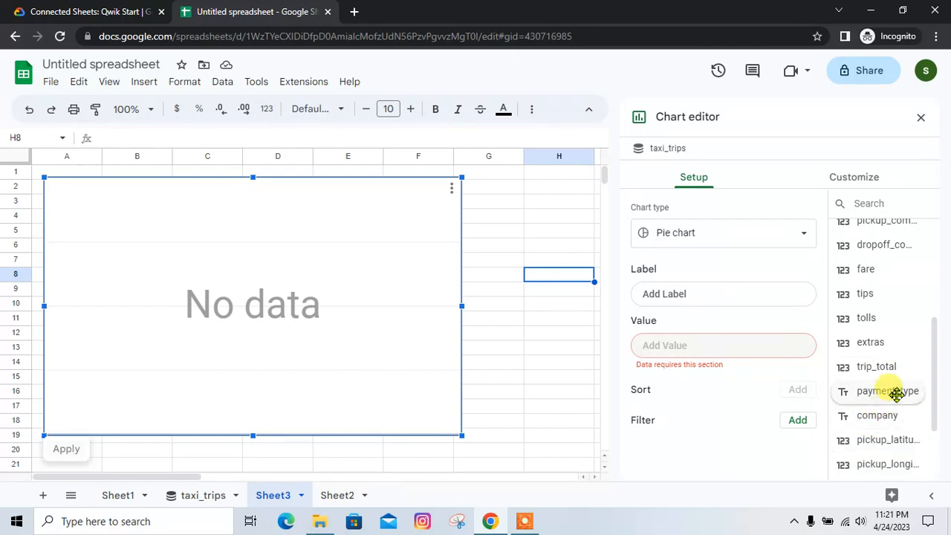
drag(899, 394, 899, 394)
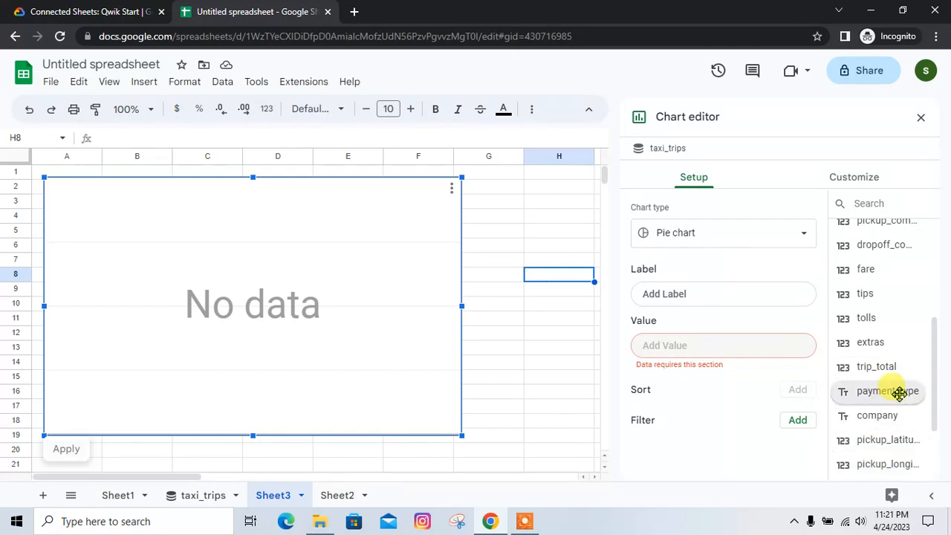
drag(764, 344, 670, 291)
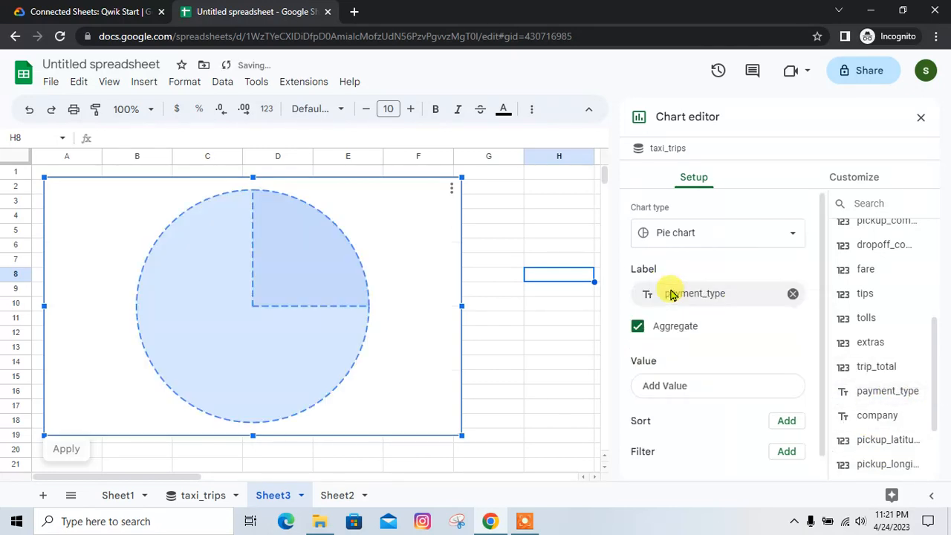
Step: Assign the fare column as the pie chart's Value and apply the chart settings
click(96, 4)
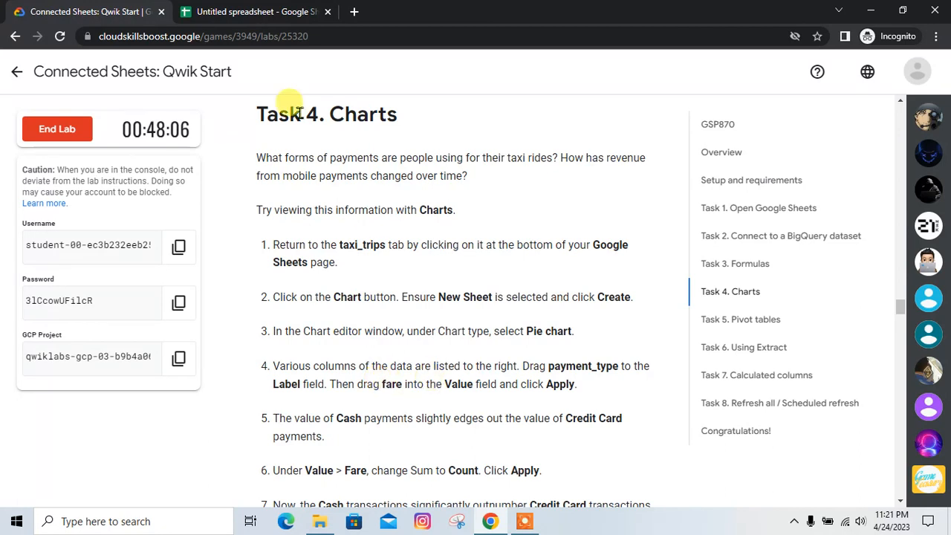
click(256, 13)
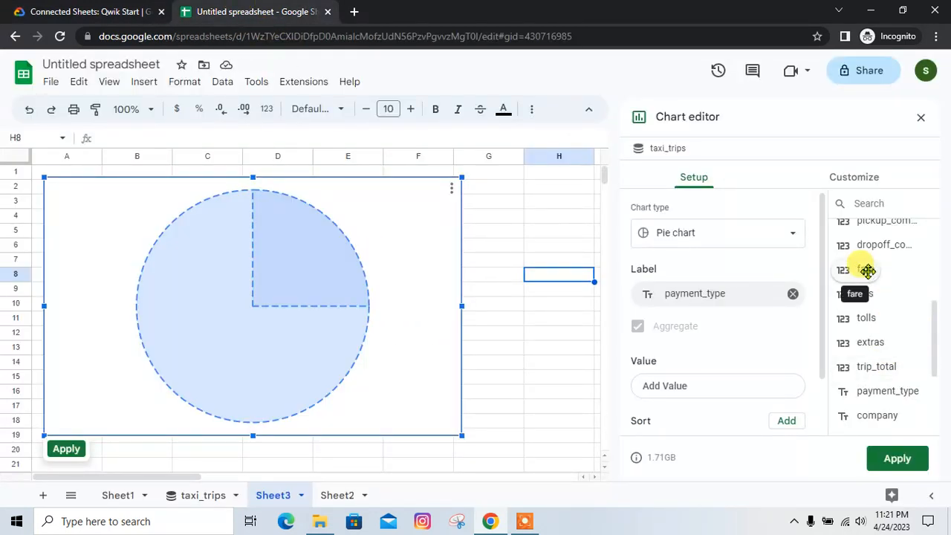
drag(864, 269, 670, 395)
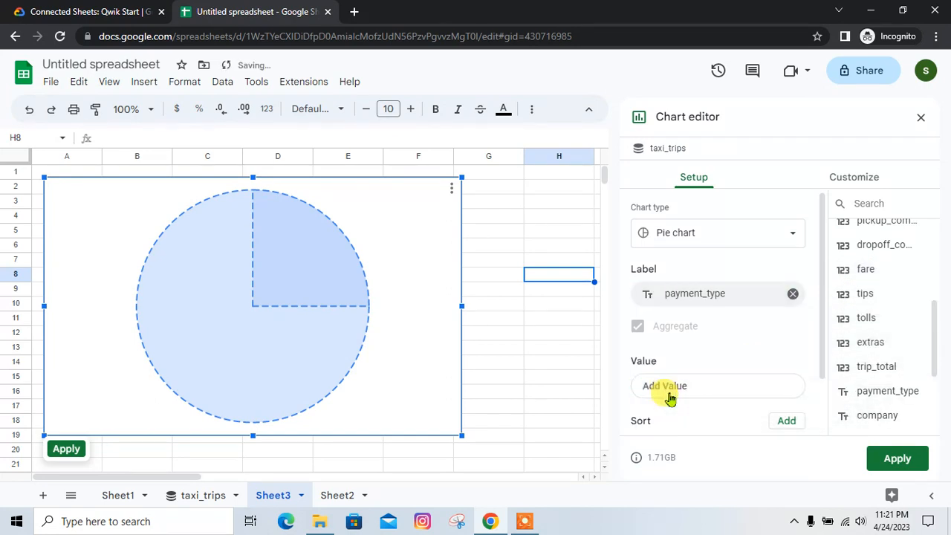
click(92, 9)
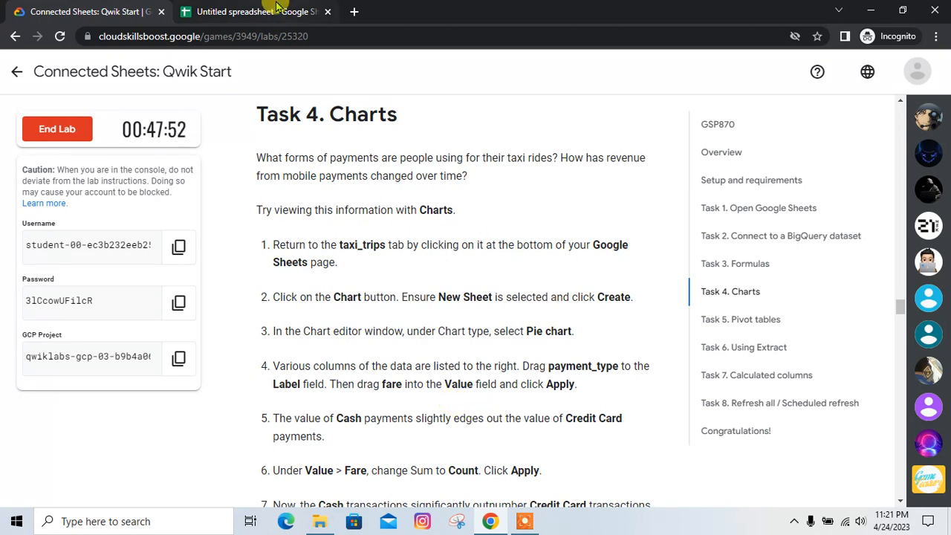
click(245, 12)
click(895, 460)
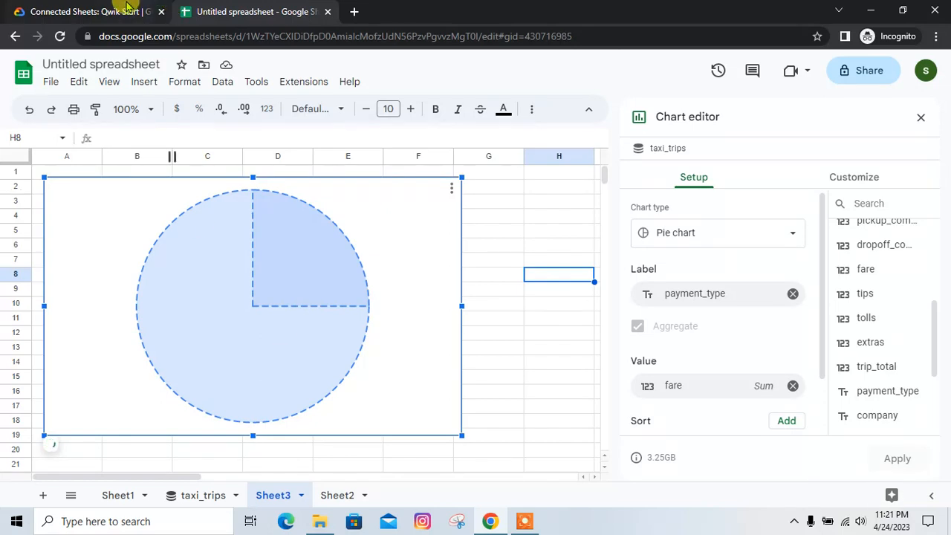
Step: Following the lab's step 6, change the pie chart's fare value aggregation to Count and apply the chart settings
click(93, 10)
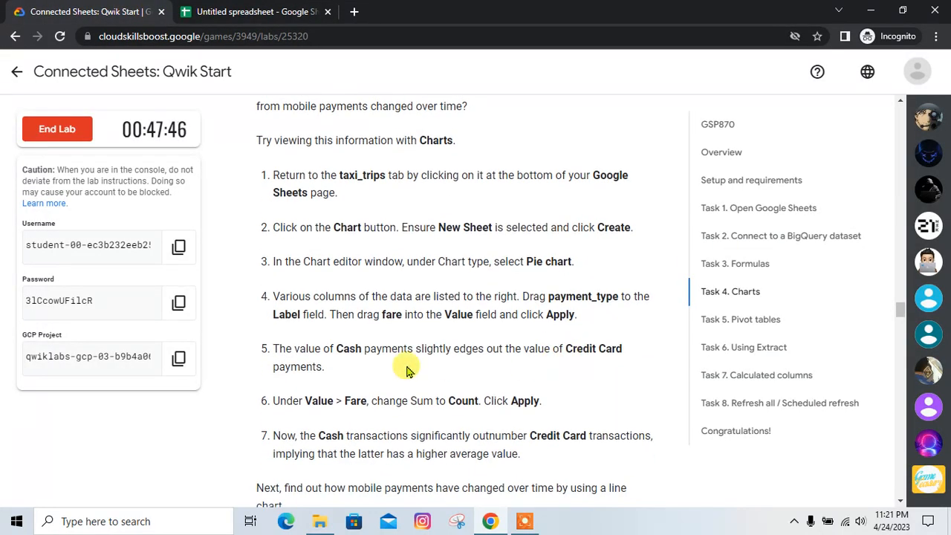
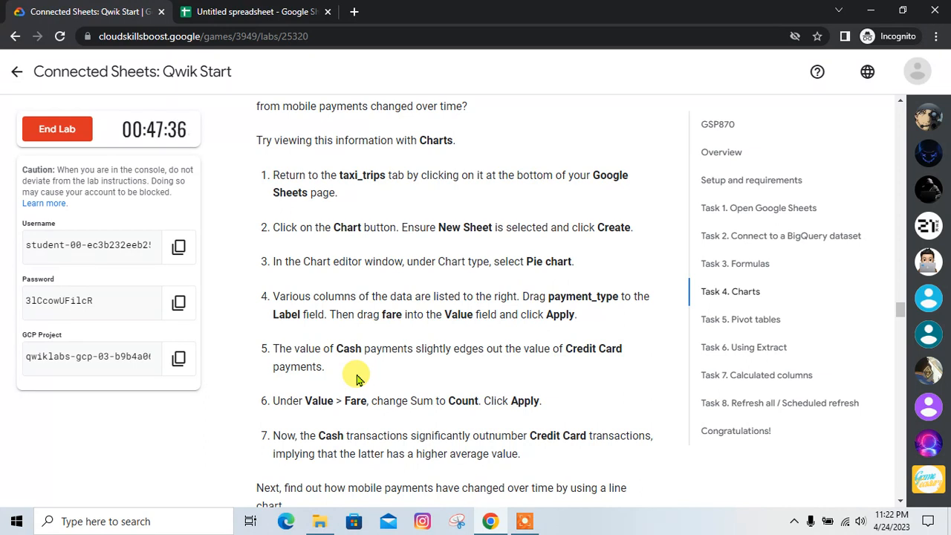
scroll(355, 379, down, 1)
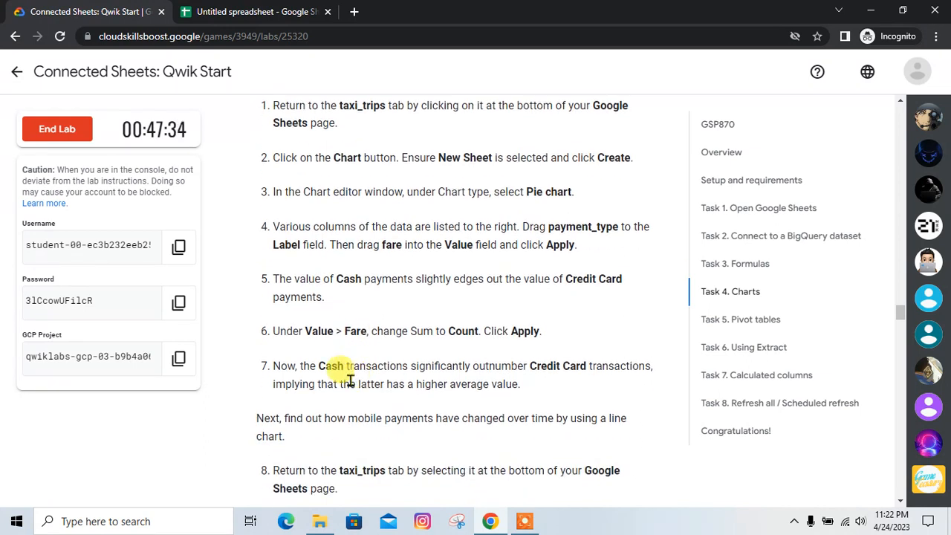
click(240, 9)
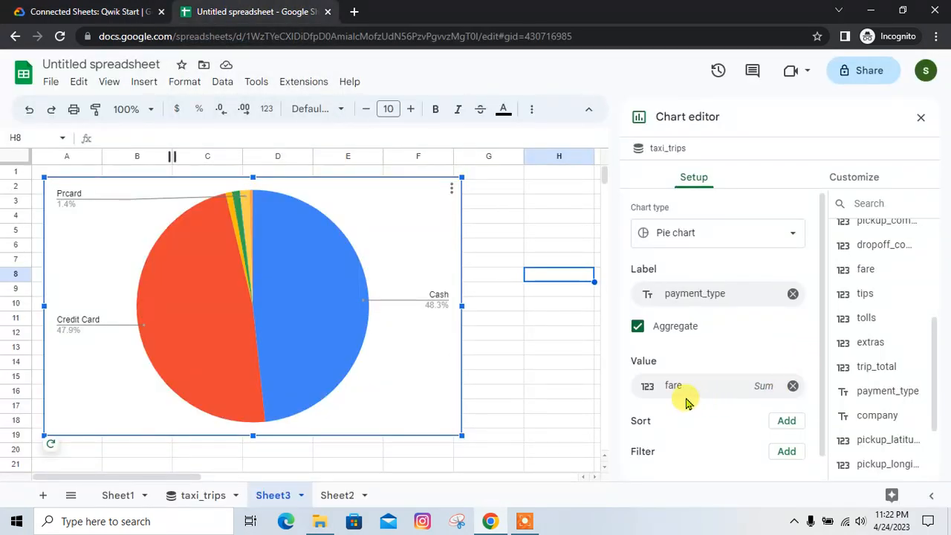
click(765, 395)
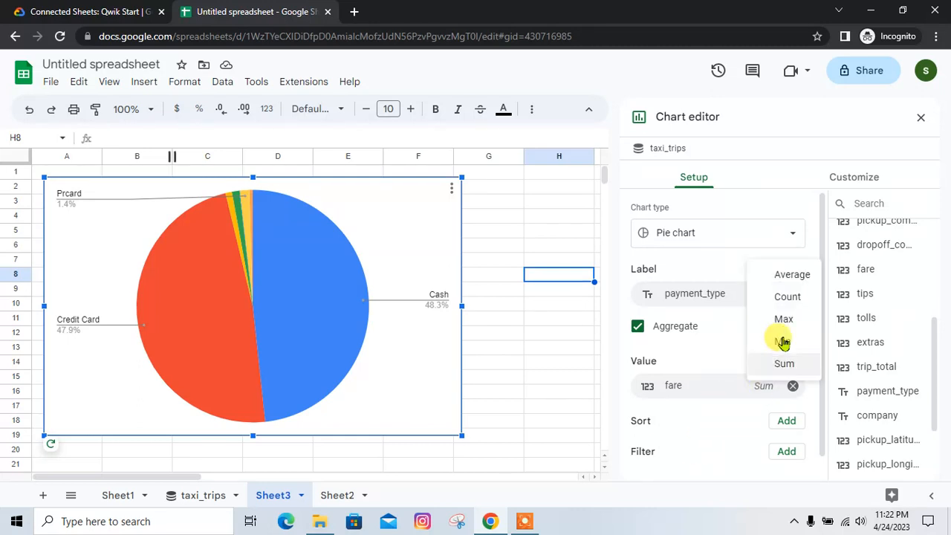
click(785, 297)
click(137, 7)
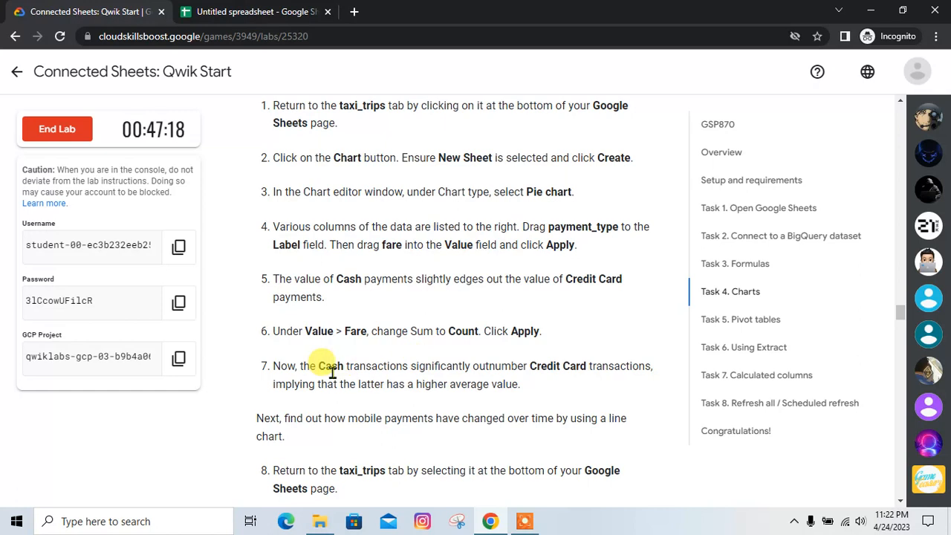
key(ctrl+Tab)
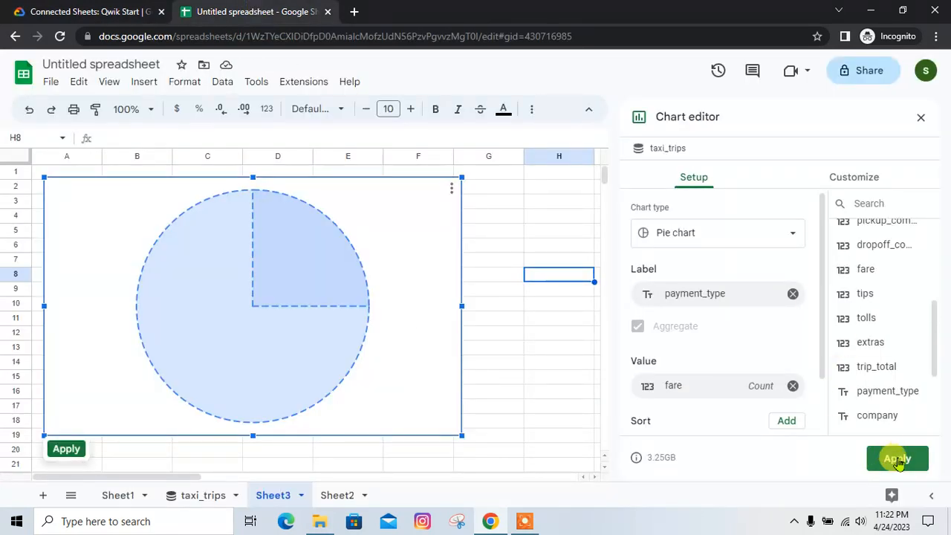
click(897, 460)
scroll(675, 349, down, 1)
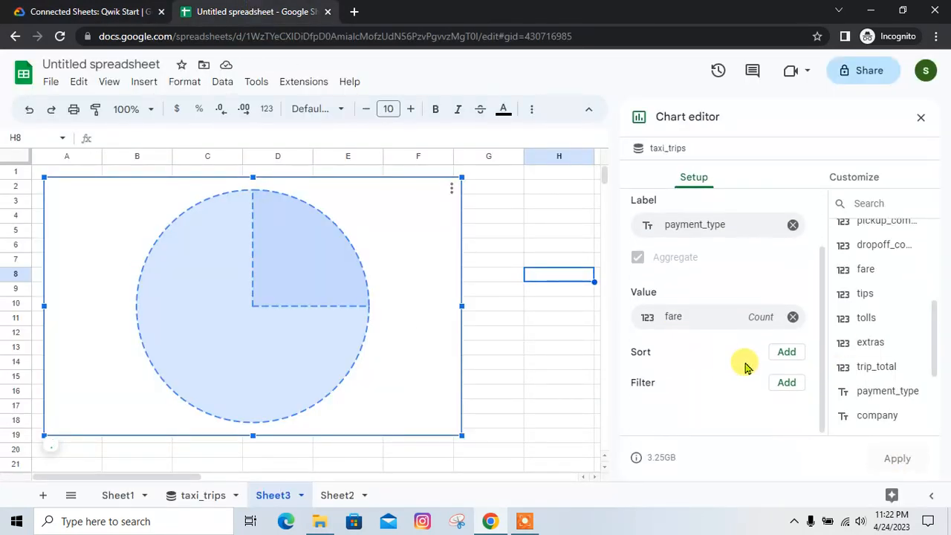
Step: Create another chart from the taxi_trips data in a new sheet, as the lab's steps 8 and 9 describe
click(137, 9)
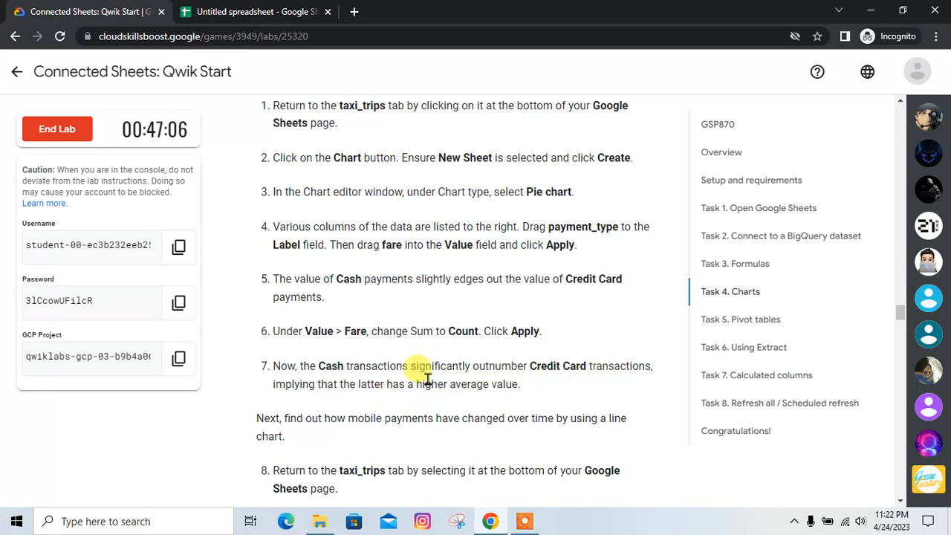
scroll(418, 372, down, 2)
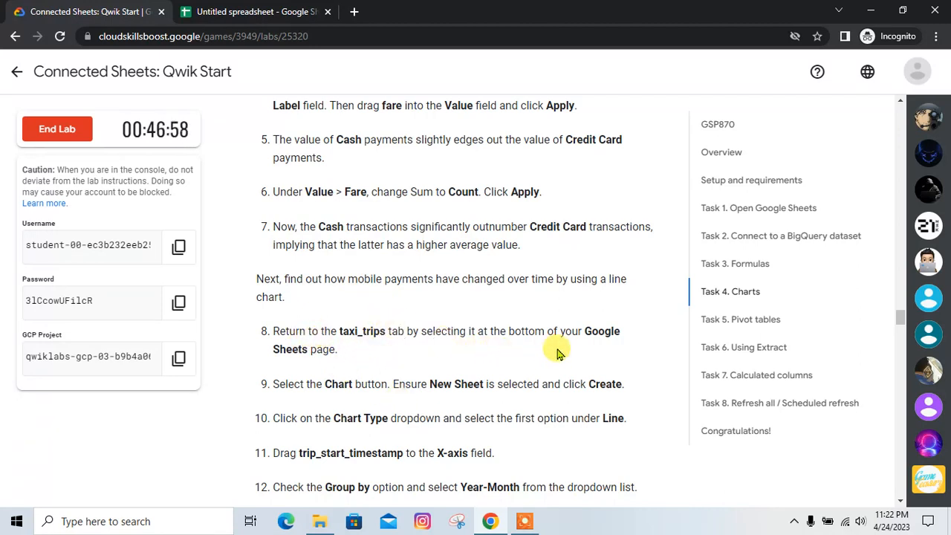
click(228, 5)
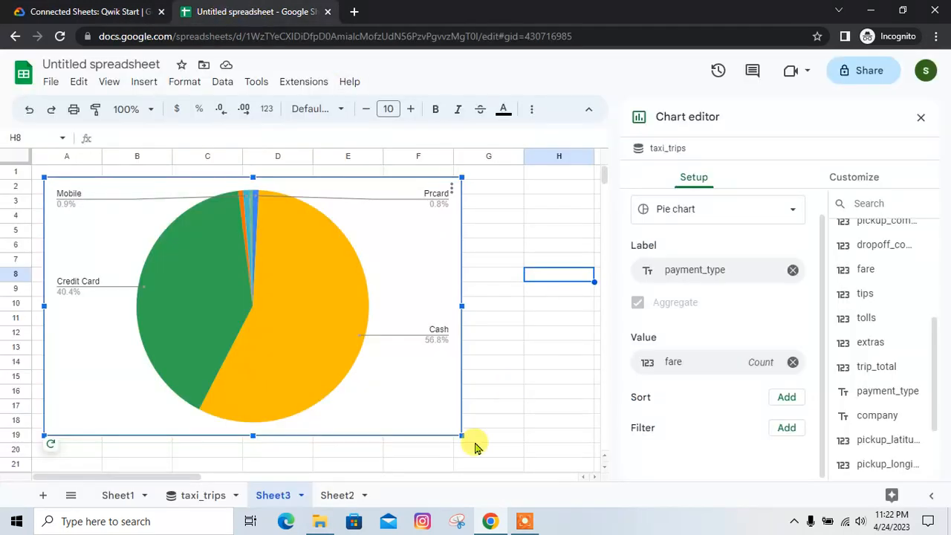
click(199, 496)
click(28, 8)
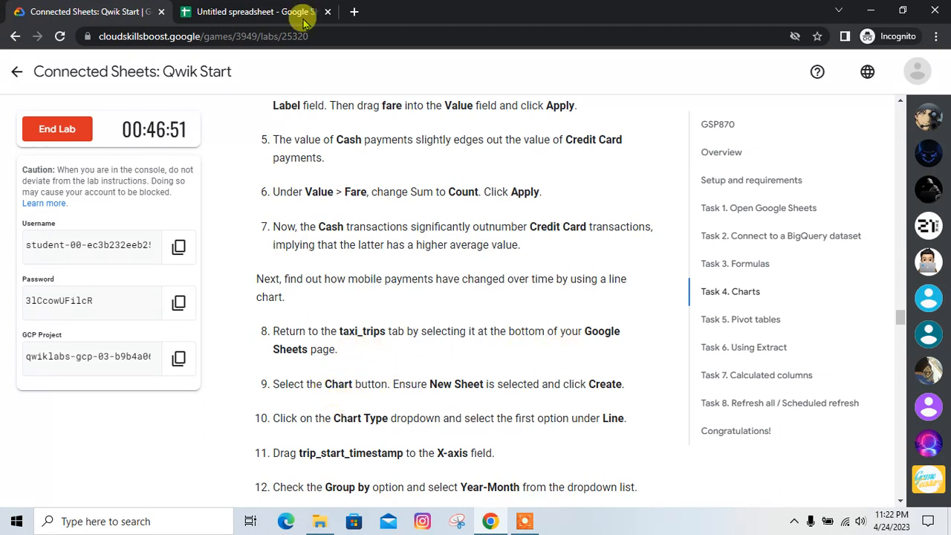
click(263, 9)
click(47, 197)
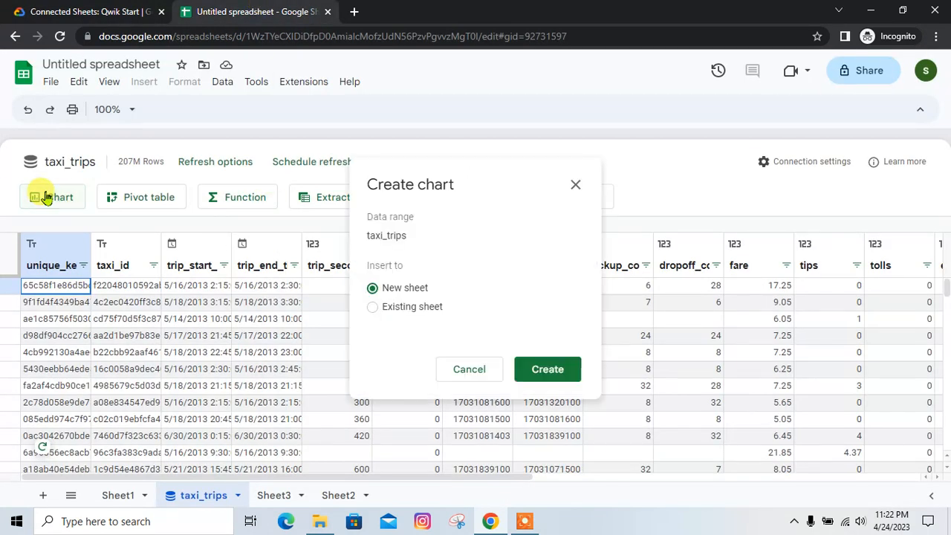
click(97, 11)
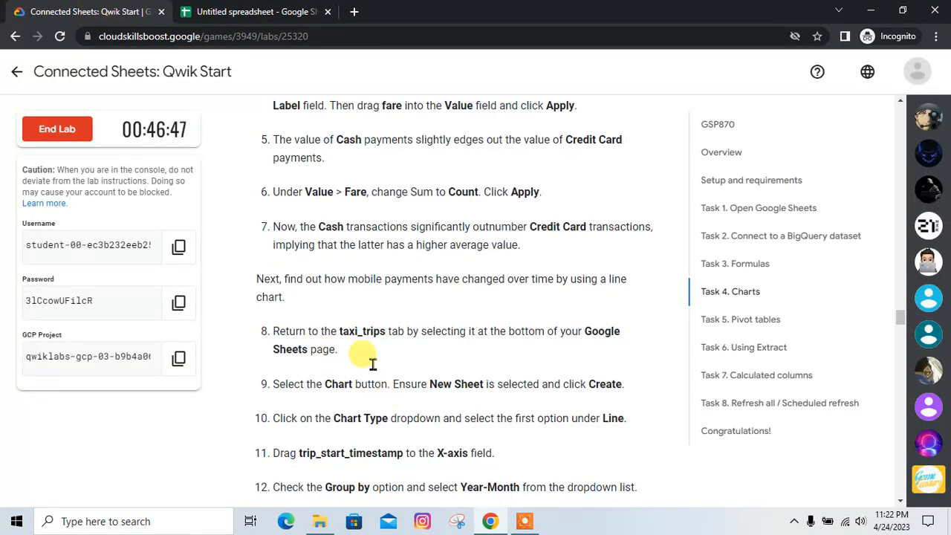
click(252, 10)
click(538, 367)
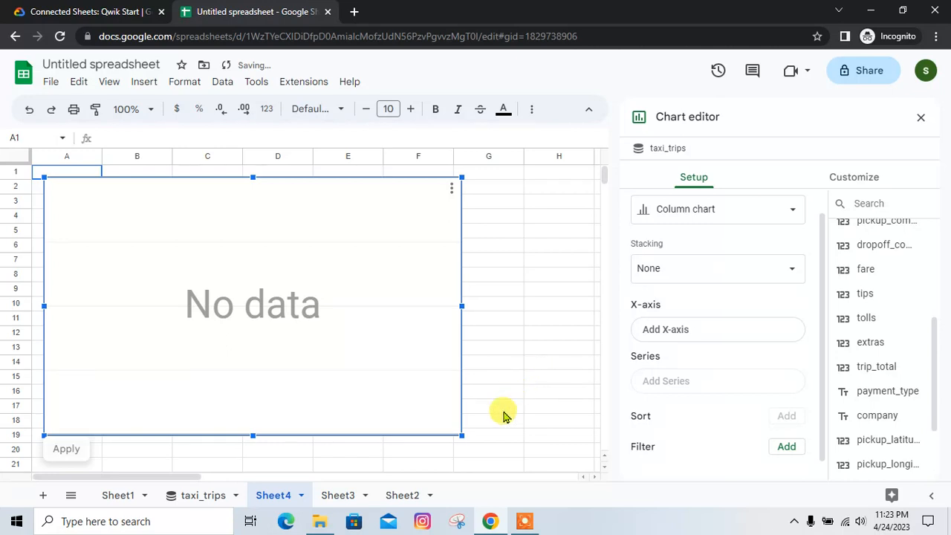
Step: Check the lab's step 10 and set the new chart's type to the first Line option
click(82, 12)
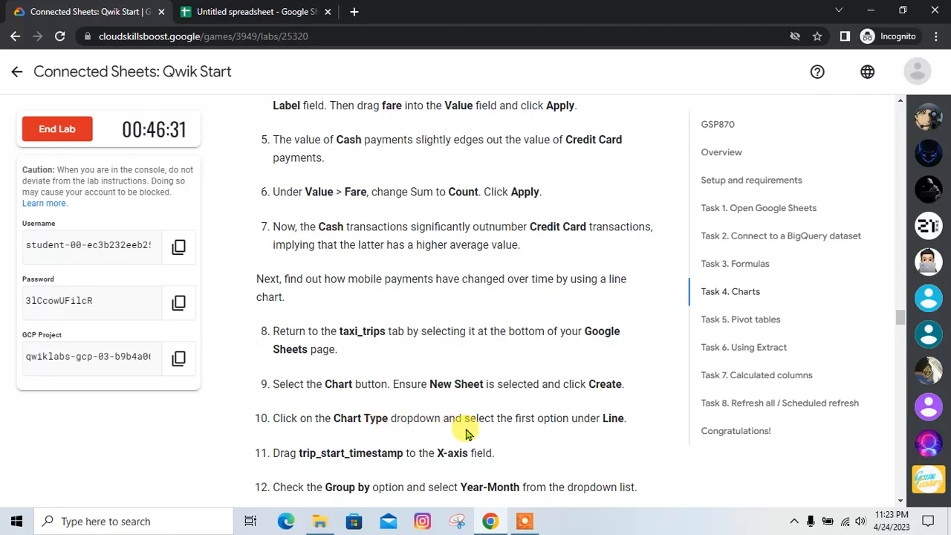
click(286, 7)
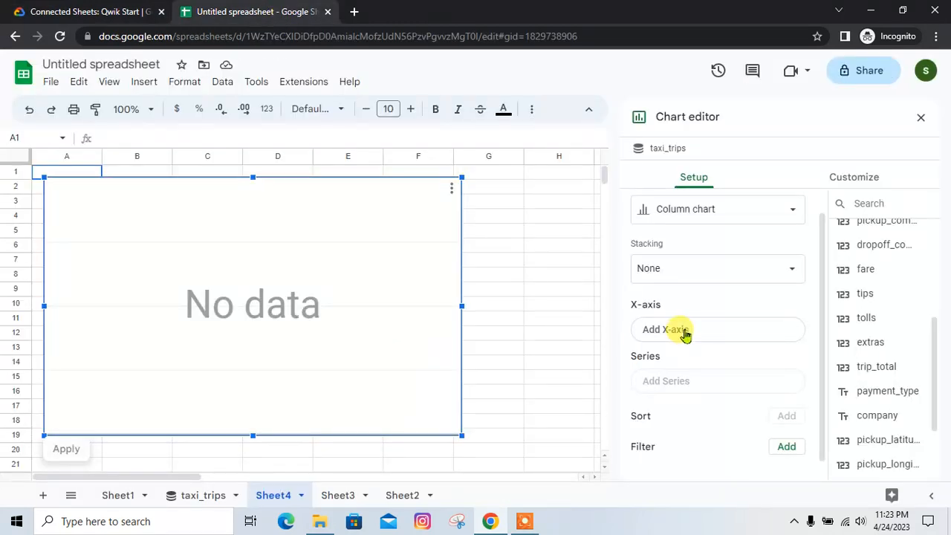
click(700, 214)
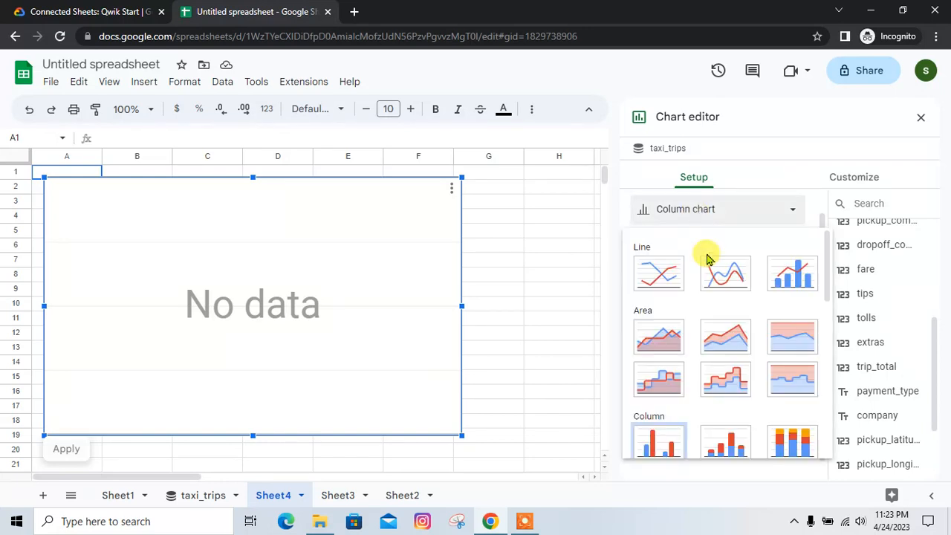
click(659, 274)
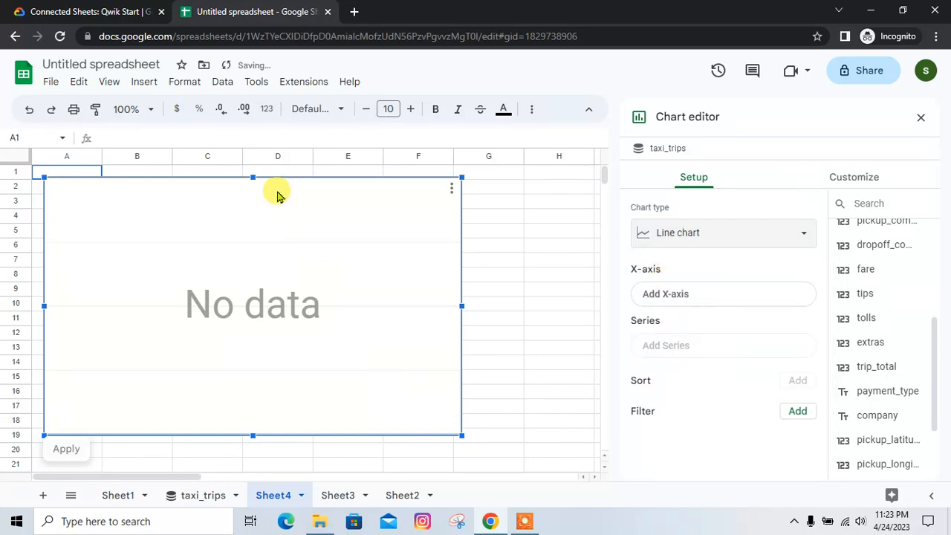
Step: Assign the trip_start_timestamp column as the line chart's X-axis, following the lab's step 11
click(63, 9)
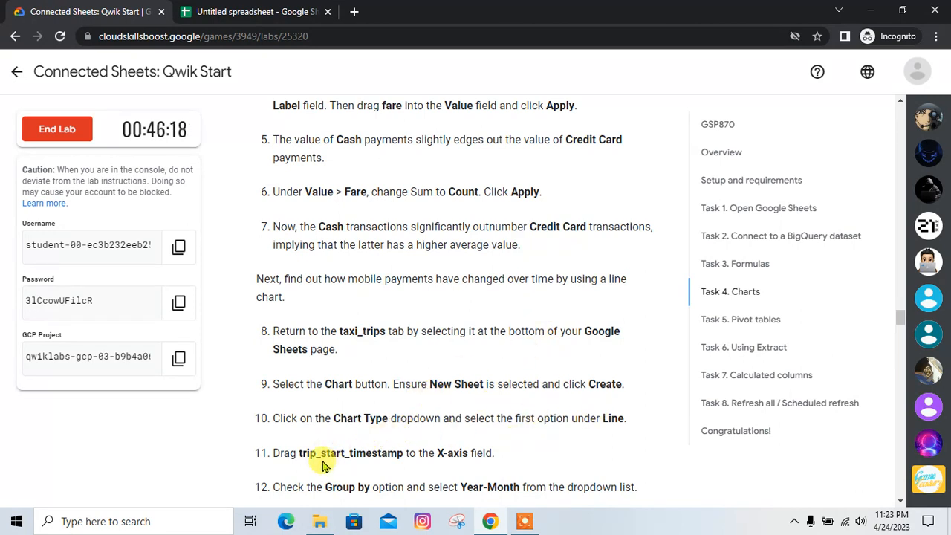
click(252, 12)
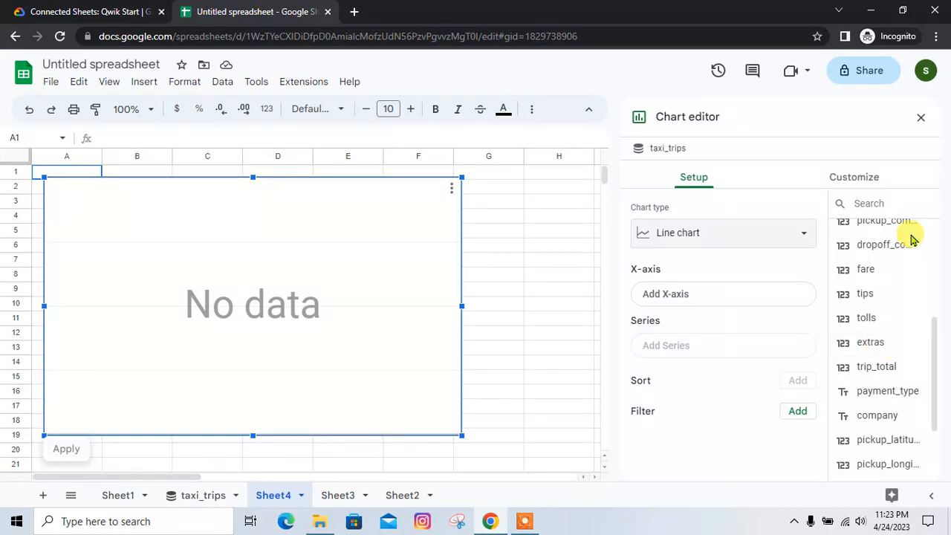
scroll(894, 405, down, 2)
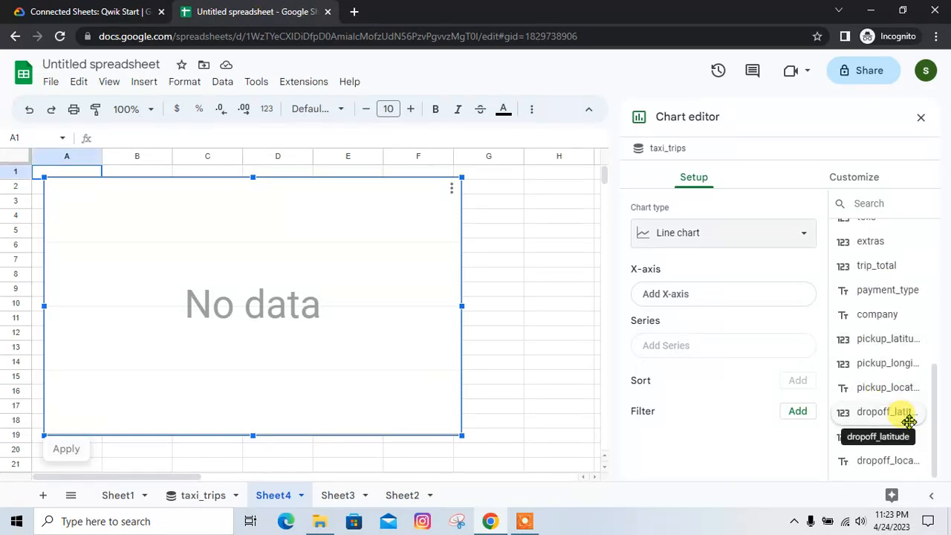
scroll(909, 421, up, 1)
scroll(901, 413, down, 1)
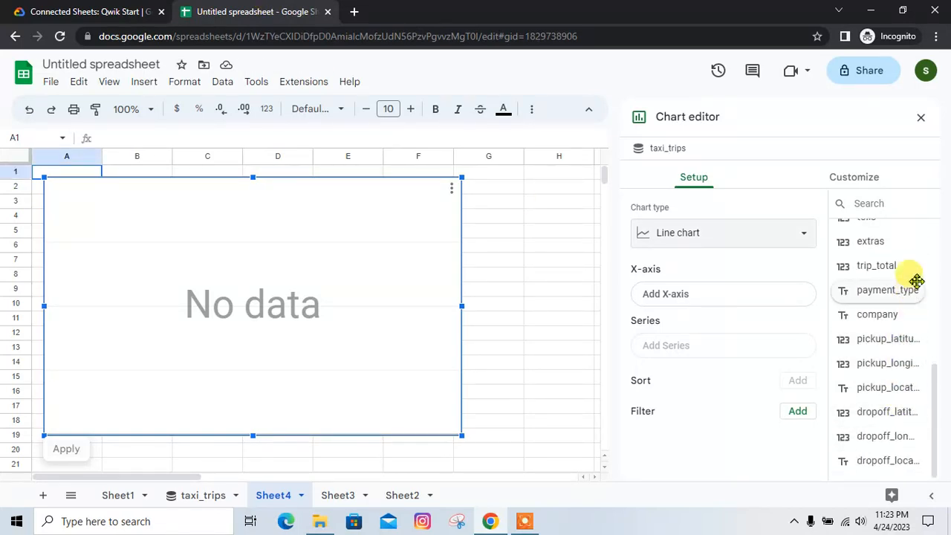
scroll(907, 364, up, 3)
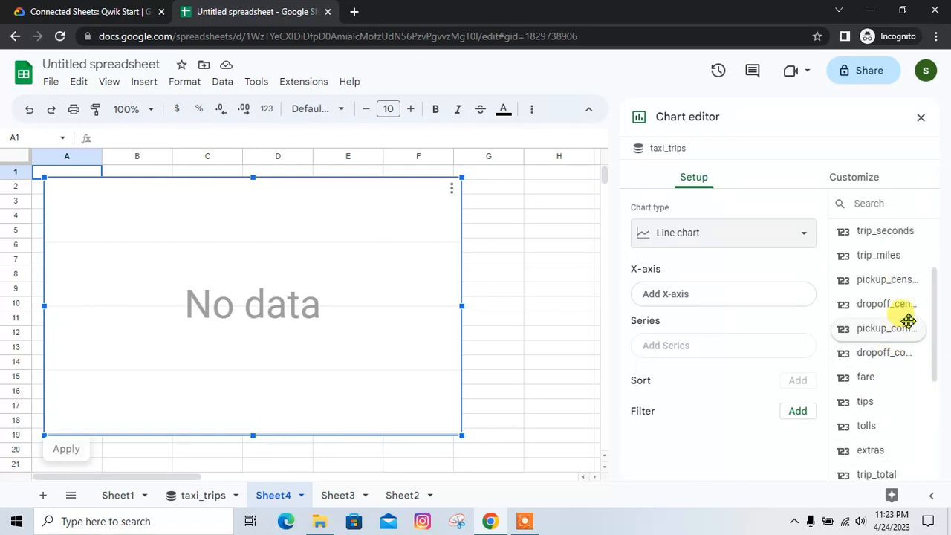
scroll(904, 312, up, 3)
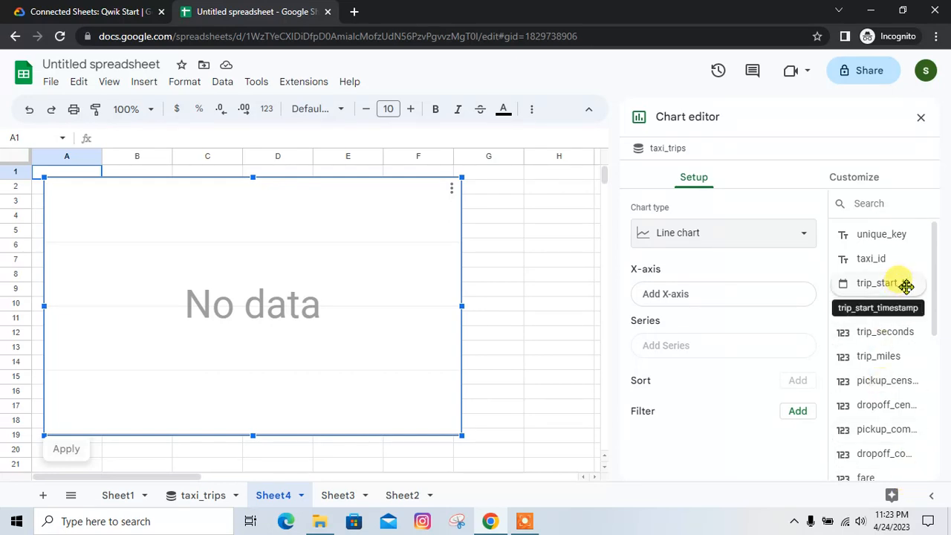
drag(900, 282, 684, 293)
Step: Check the lab's step 12 and group the chart's X-axis timestamps by Year-Month
click(104, 11)
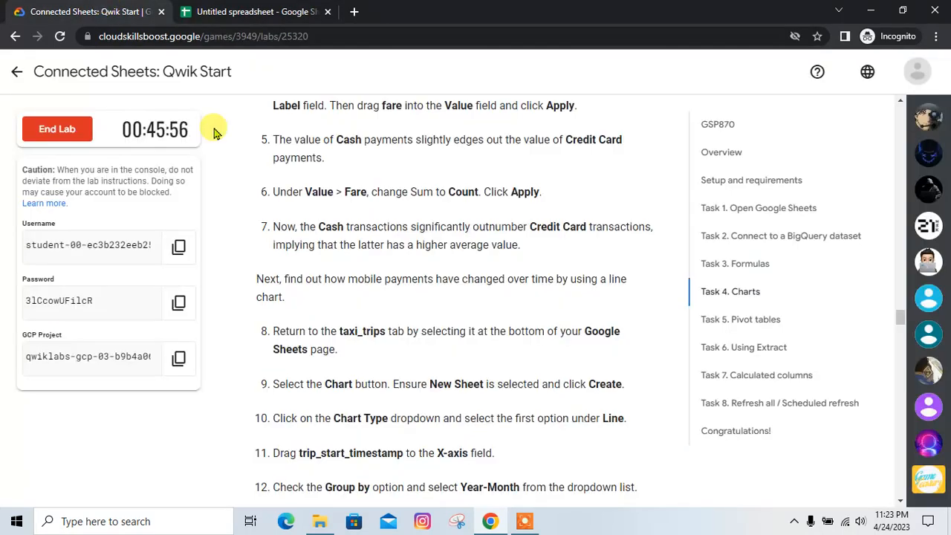
drag(298, 453, 434, 454)
scroll(427, 386, down, 2)
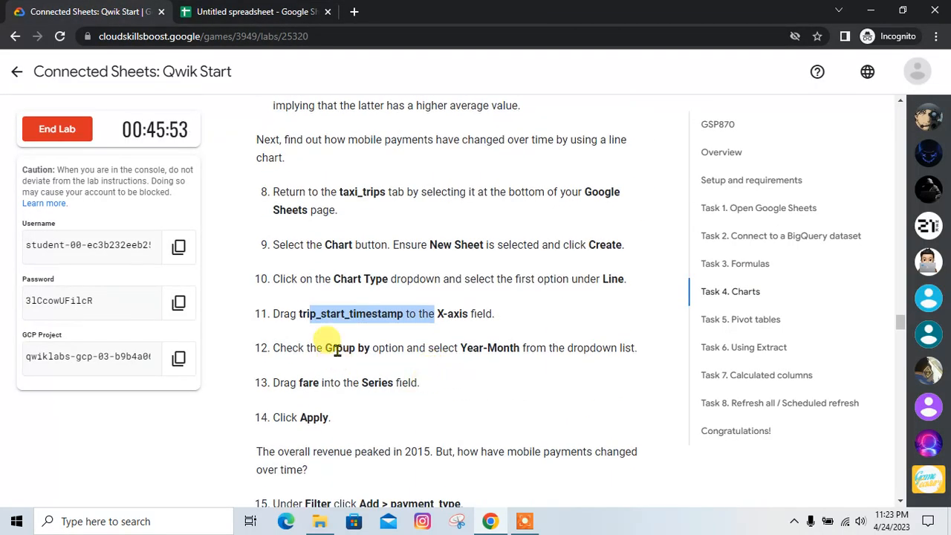
click(232, 7)
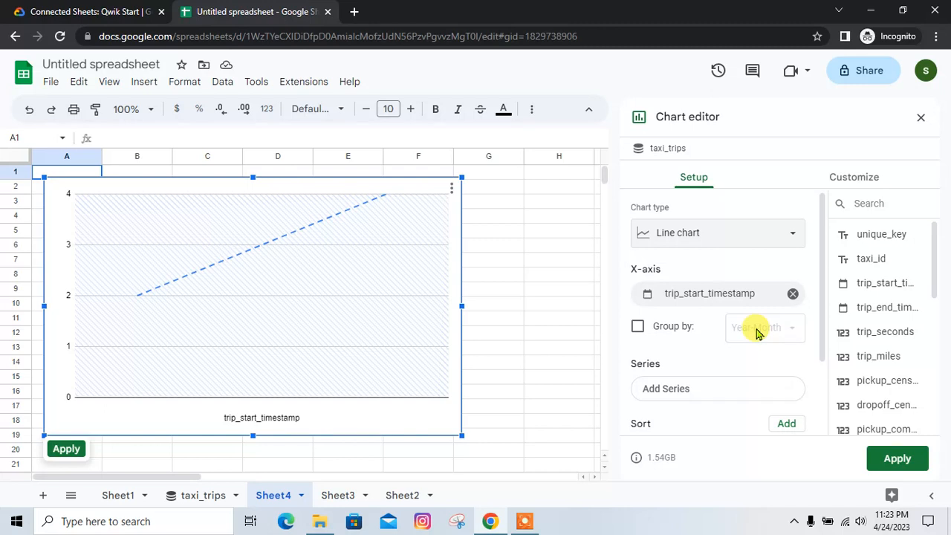
click(637, 326)
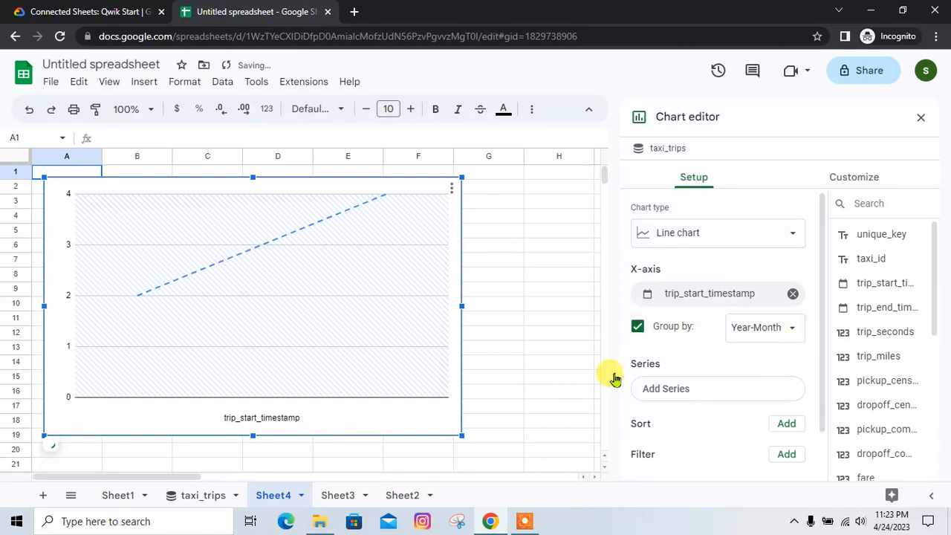
Step: Add the fare column as the line chart's Series and apply the chart settings, following the lab's steps 13 and 14
click(104, 11)
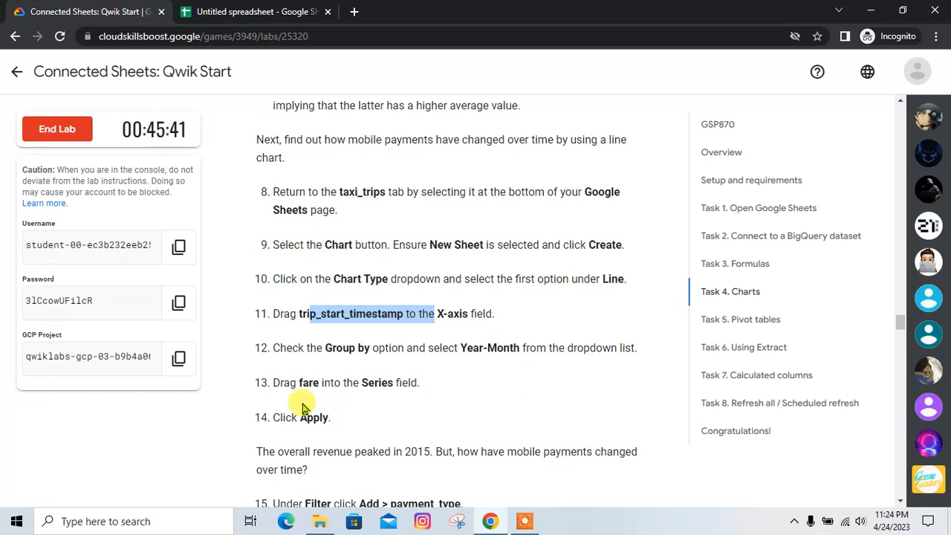
click(264, 15)
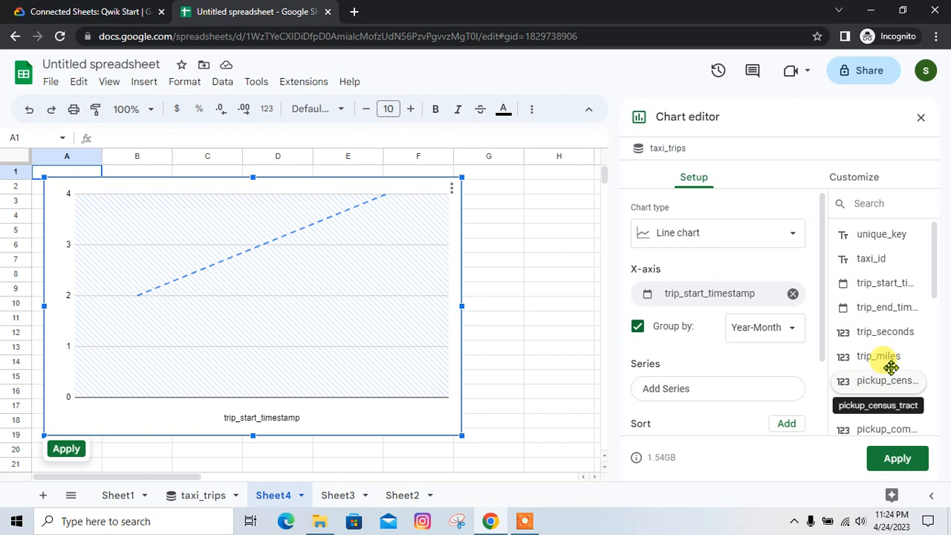
scroll(877, 267, down, 3)
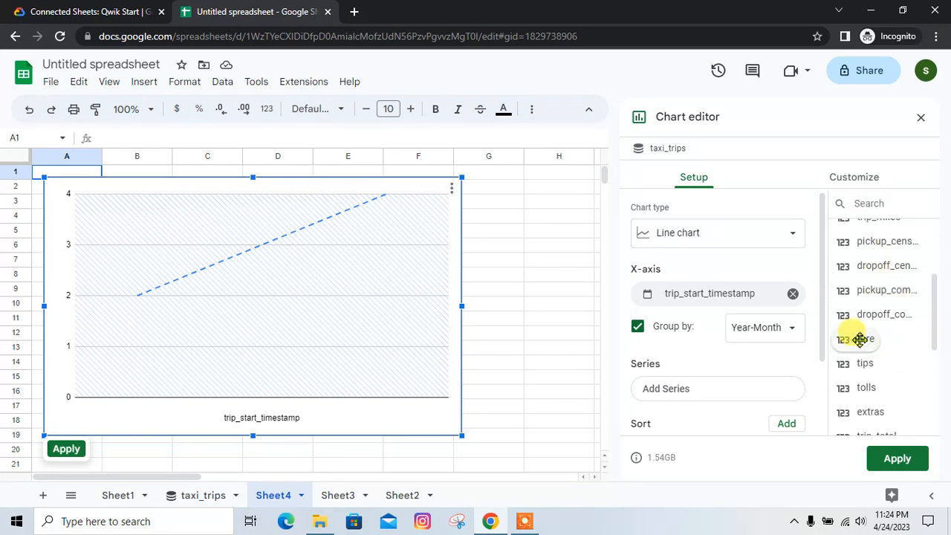
drag(860, 339, 664, 391)
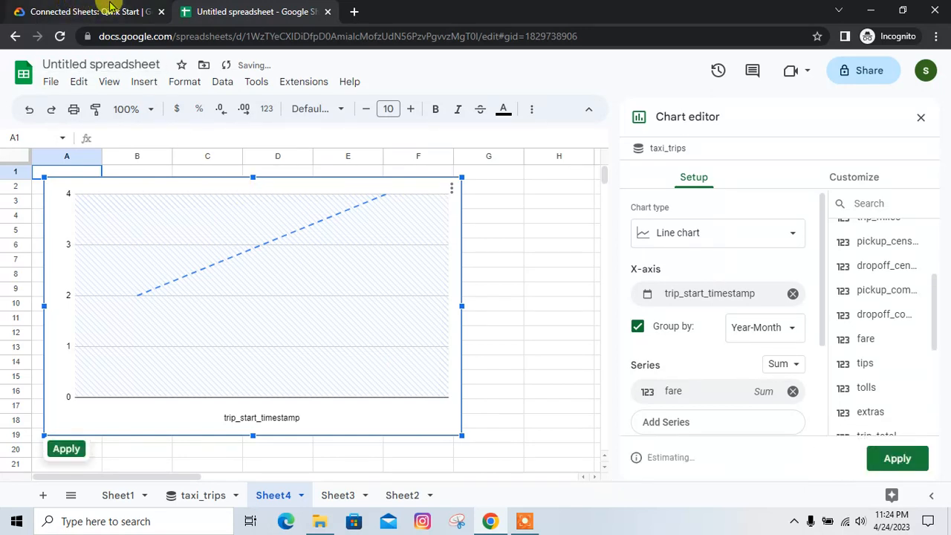
click(108, 10)
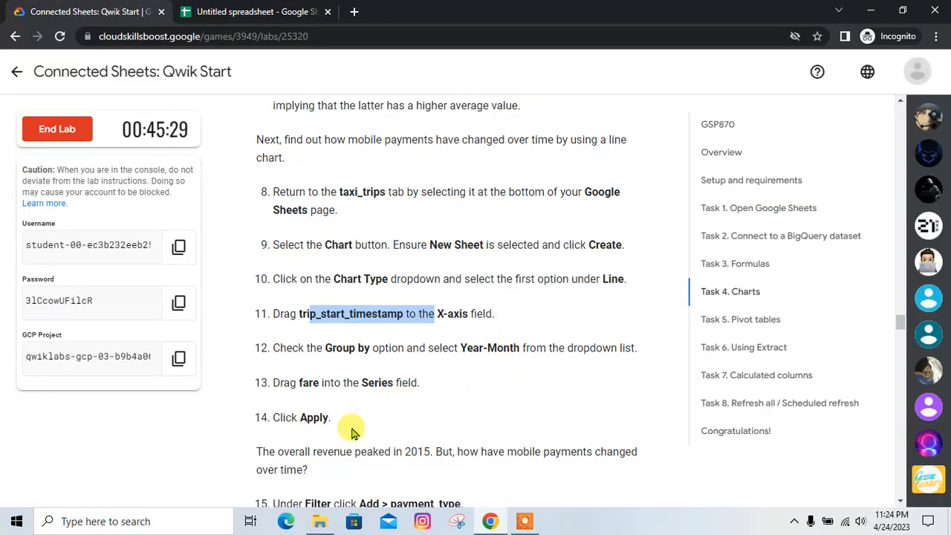
click(223, 11)
click(896, 459)
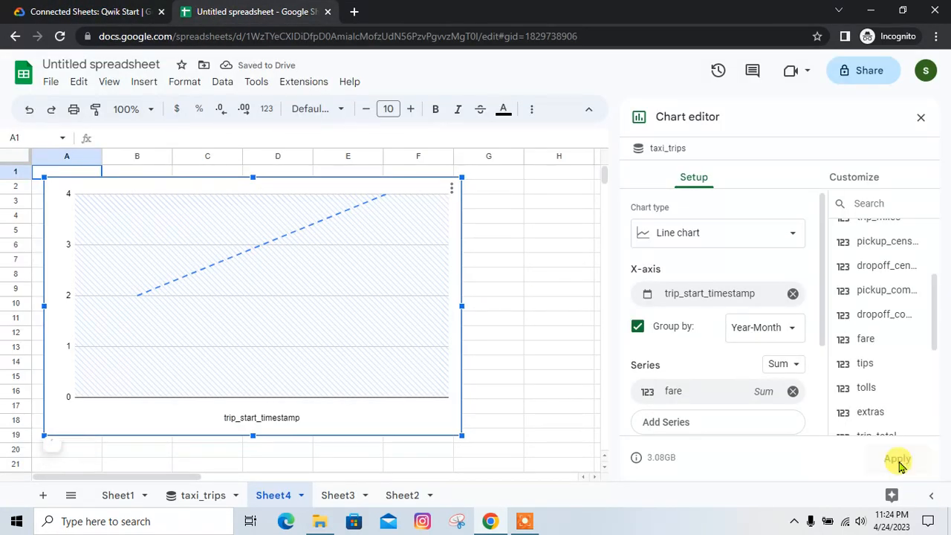
Step: Read the lab's steps from 15 onward and add a payment_type filter to the line chart
click(81, 11)
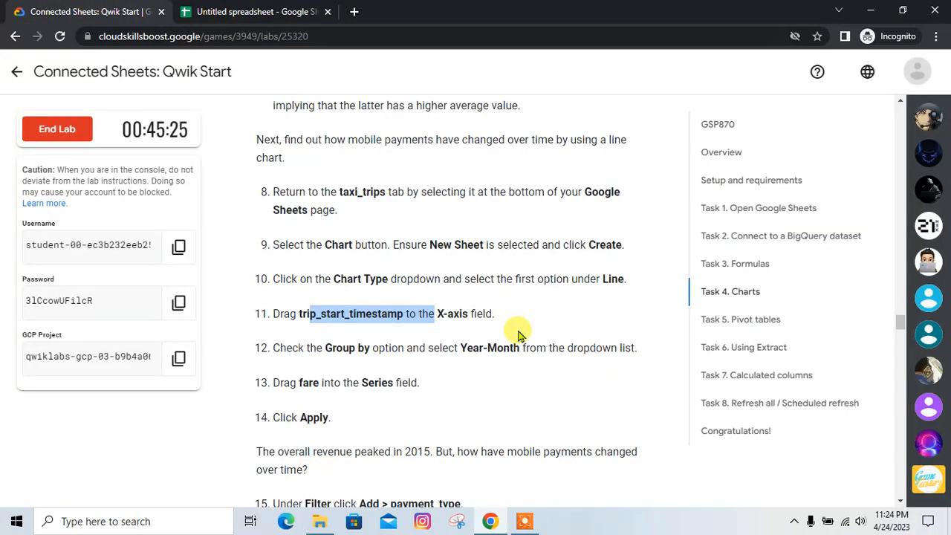
scroll(512, 334, down, 2)
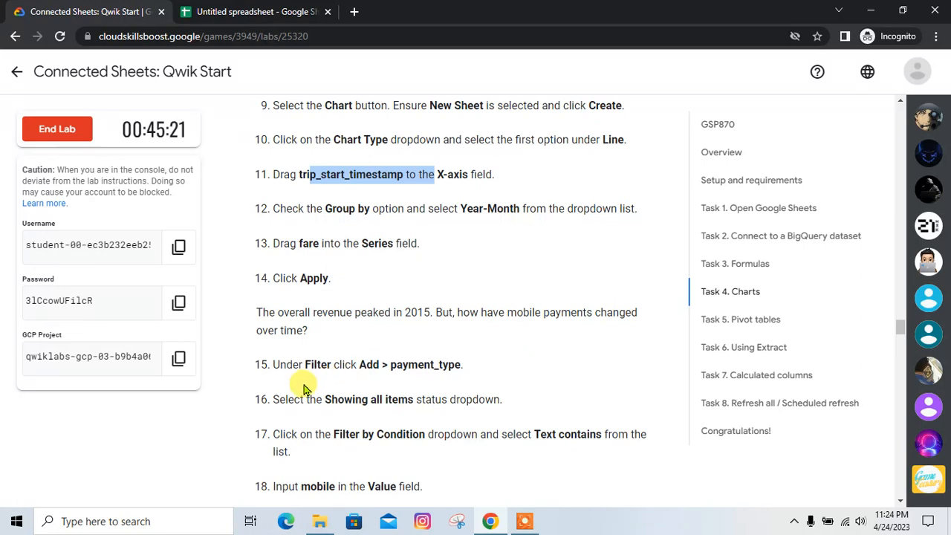
scroll(313, 380, down, 2)
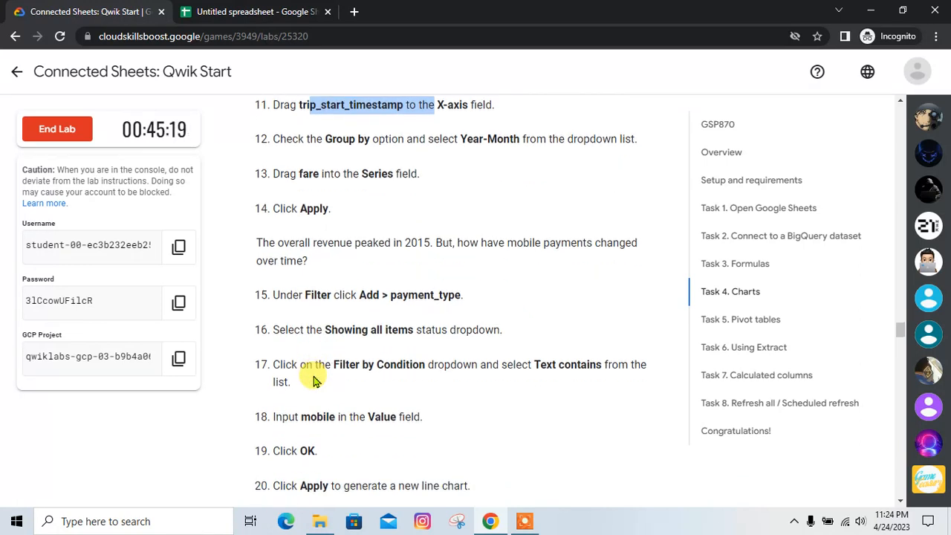
click(253, 11)
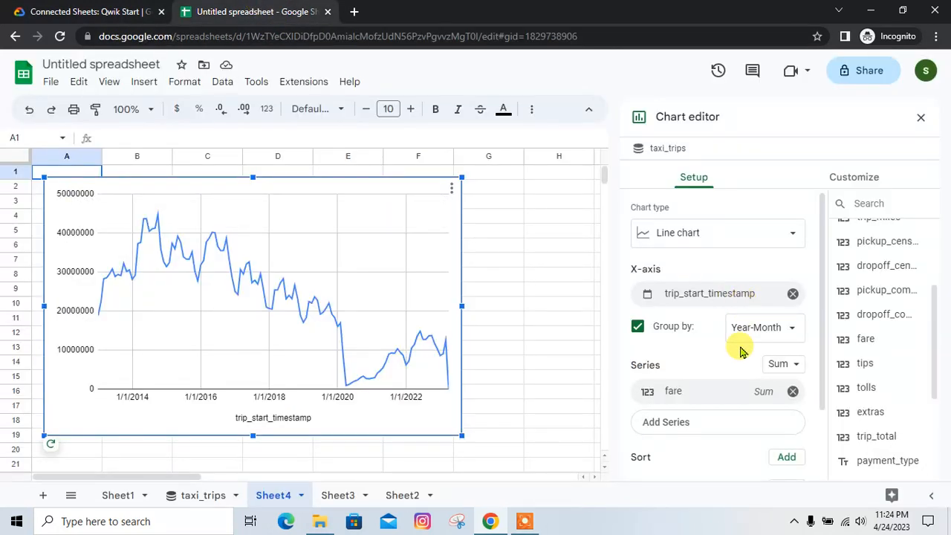
scroll(732, 364, down, 2)
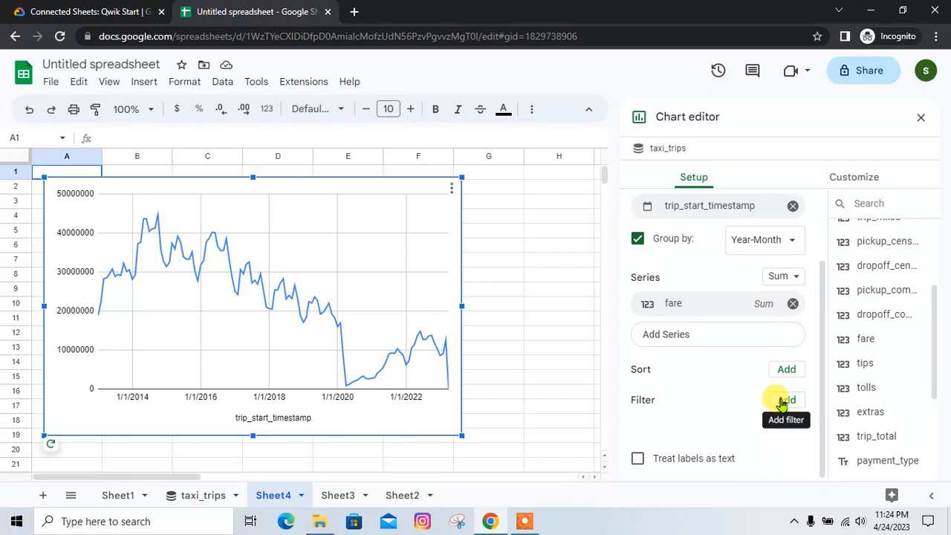
click(783, 401)
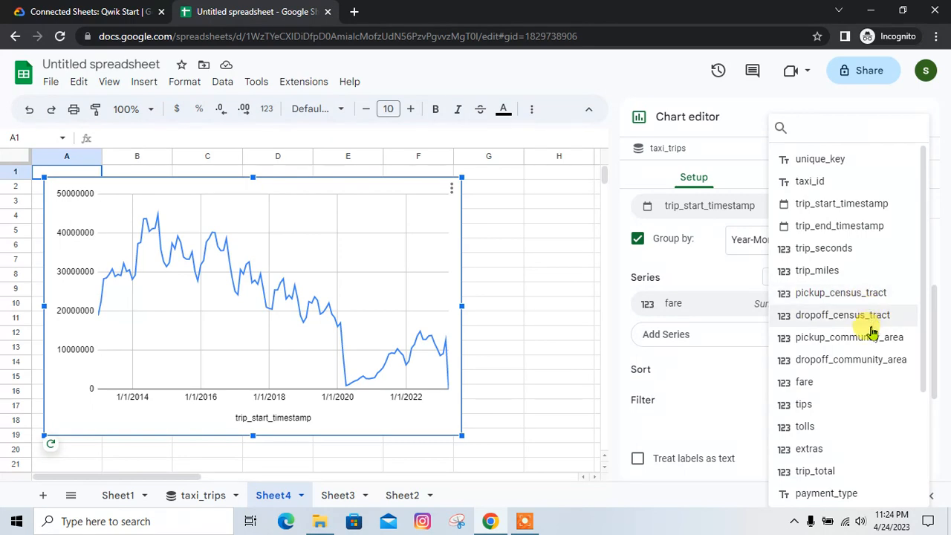
scroll(862, 372, down, 4)
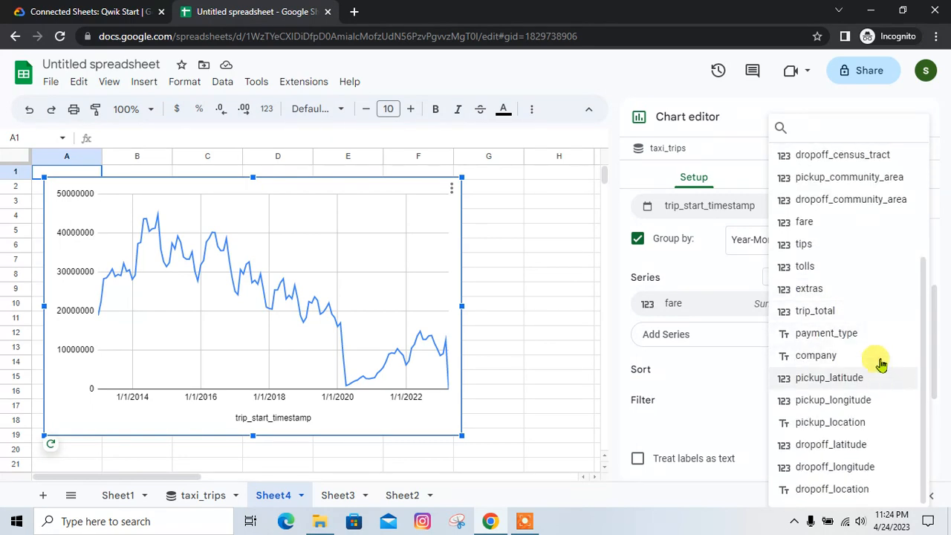
click(847, 341)
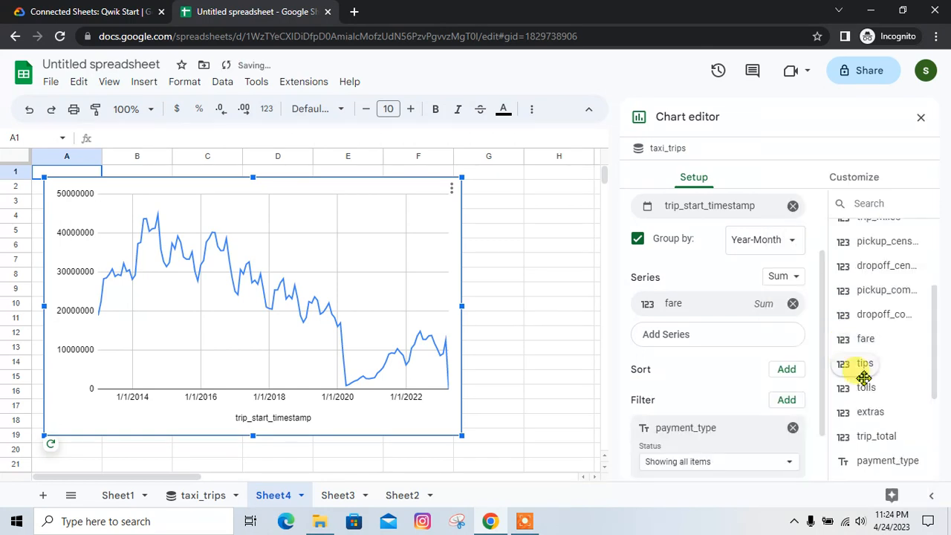
scroll(695, 400, down, 2)
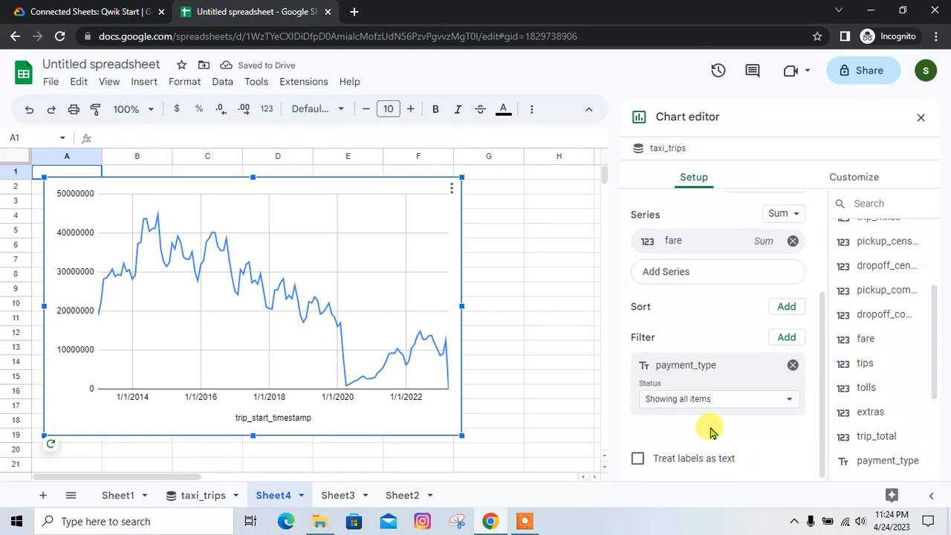
click(736, 405)
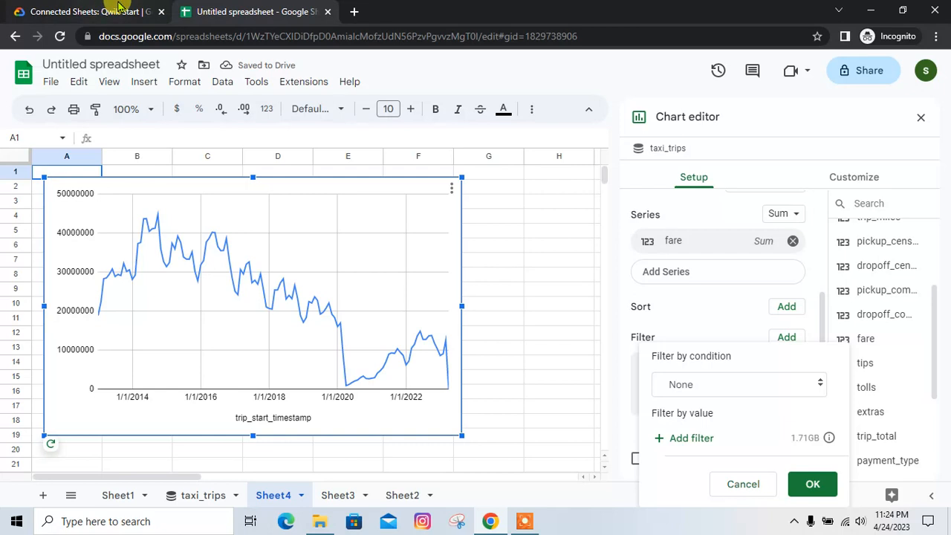
click(112, 12)
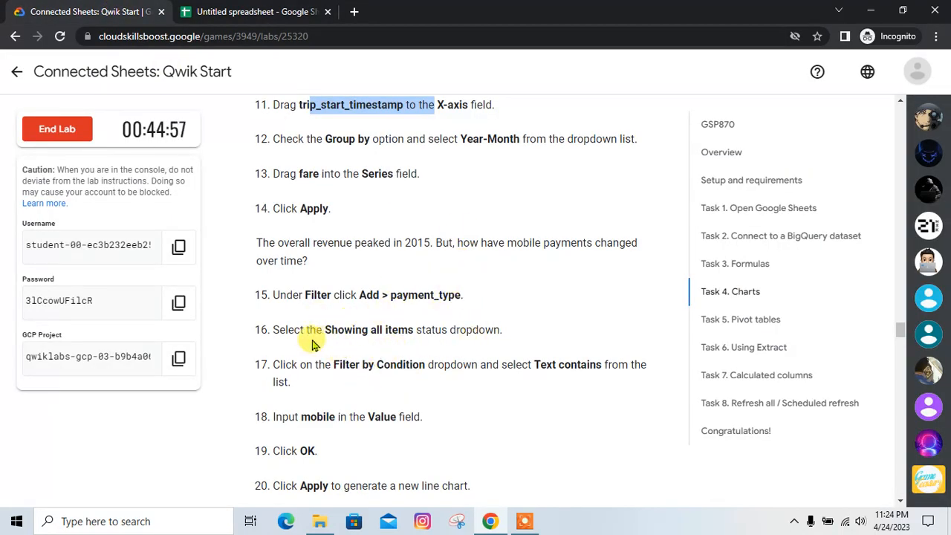
click(239, 9)
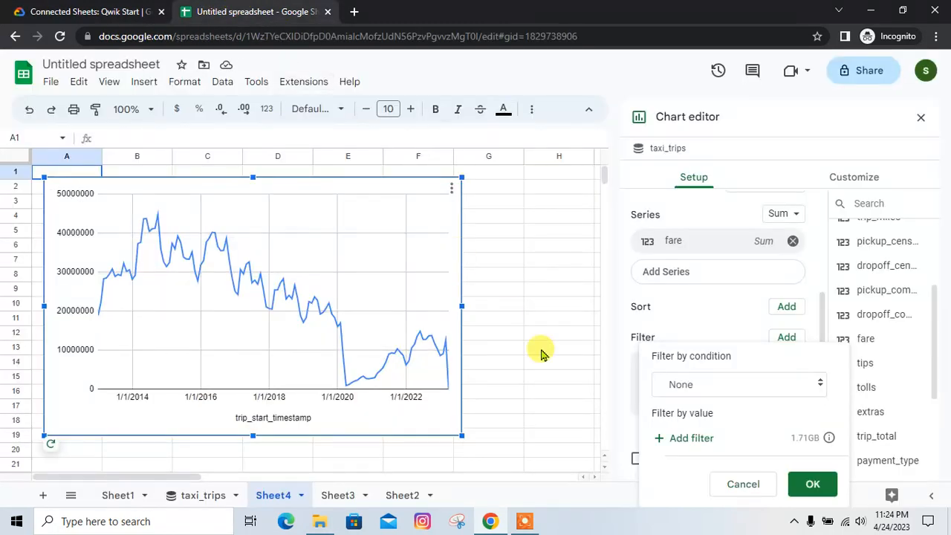
click(733, 390)
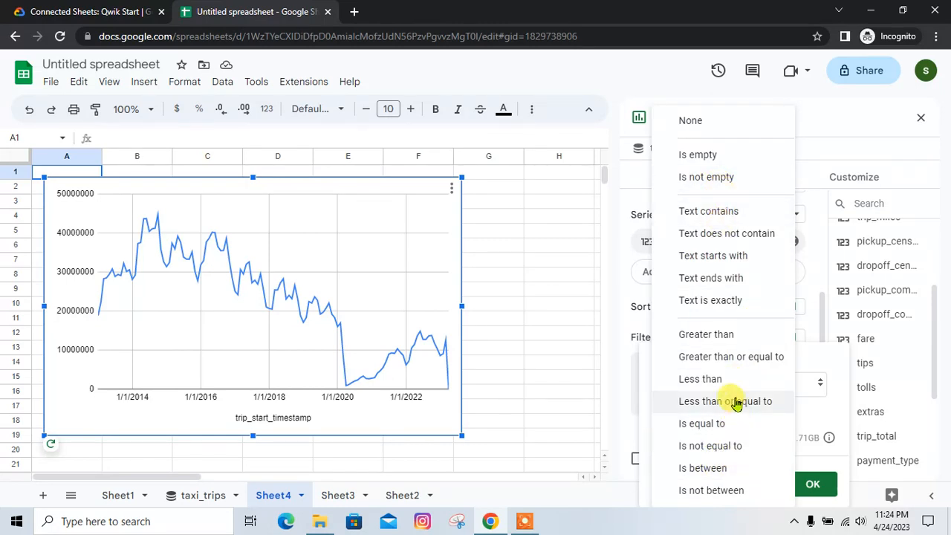
key(Escape)
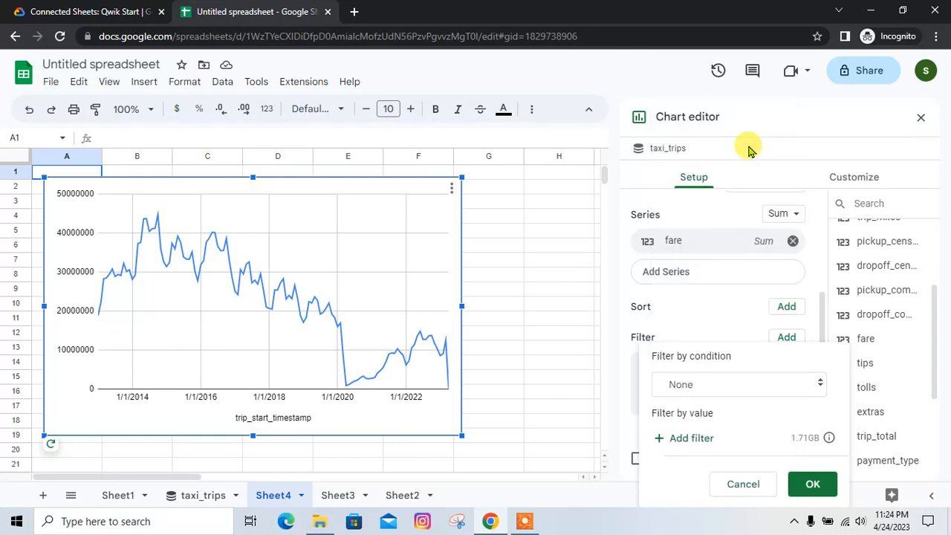
click(743, 484)
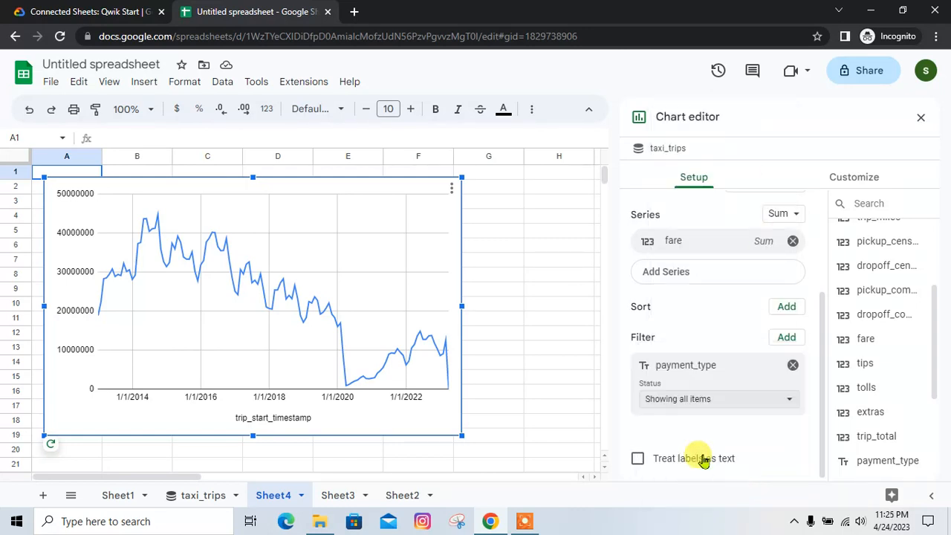
Step: Check the lab's steps 16 and 17 and set the payment_type filter's condition to Text contains
click(138, 11)
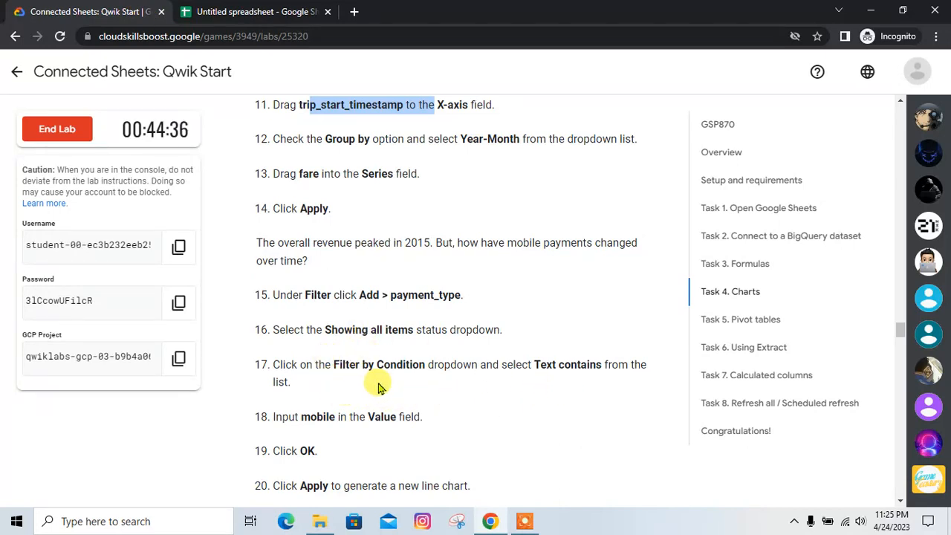
click(255, 9)
click(735, 406)
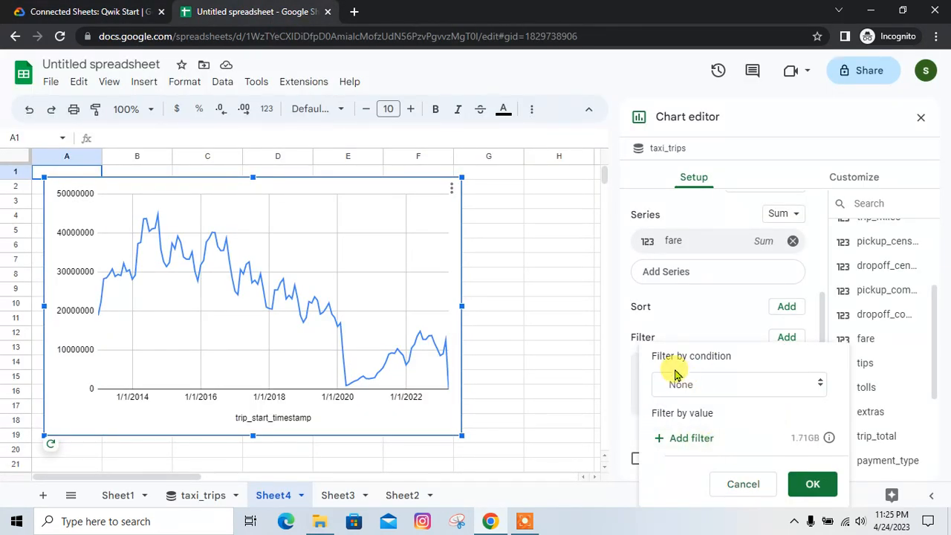
click(88, 9)
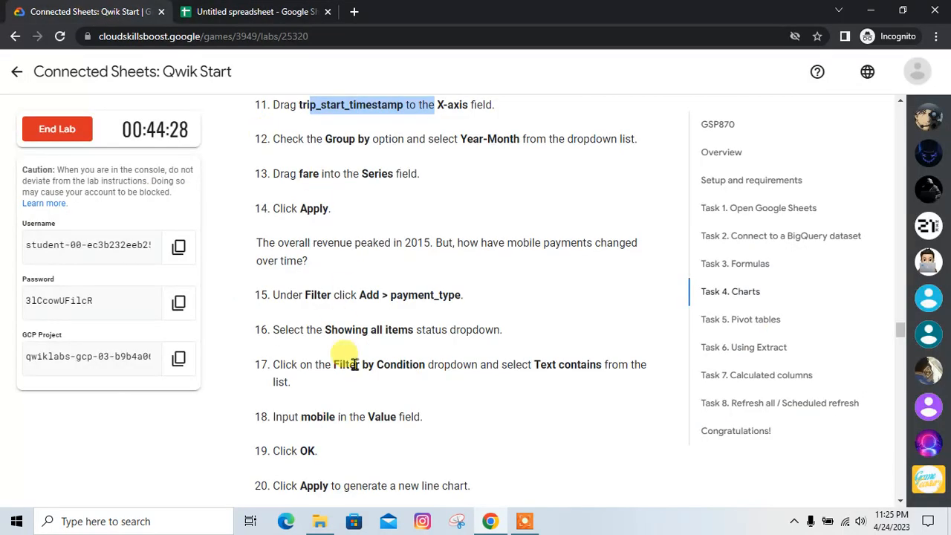
click(253, 12)
click(757, 394)
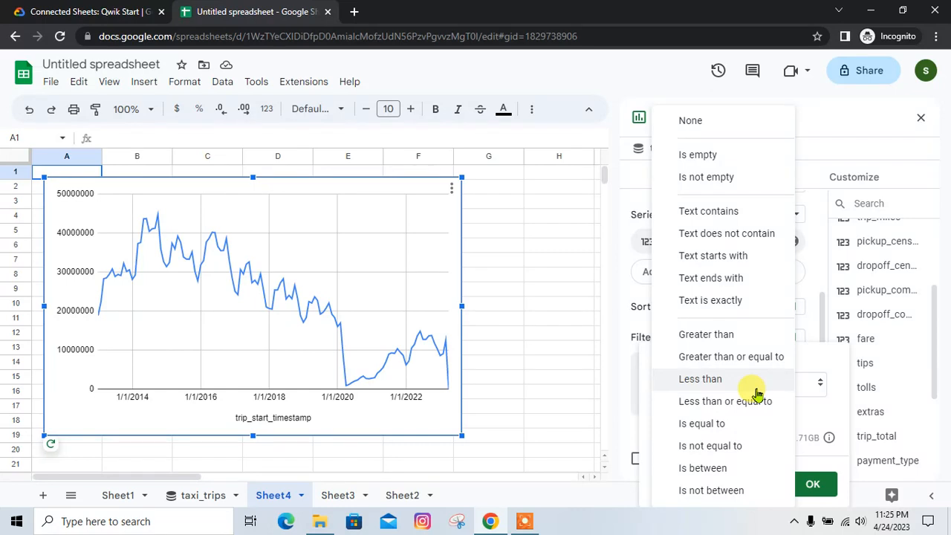
click(734, 213)
Step: Copy the word mobile from the lab's step 18 and paste it as the payment_type filter's condition value
click(119, 9)
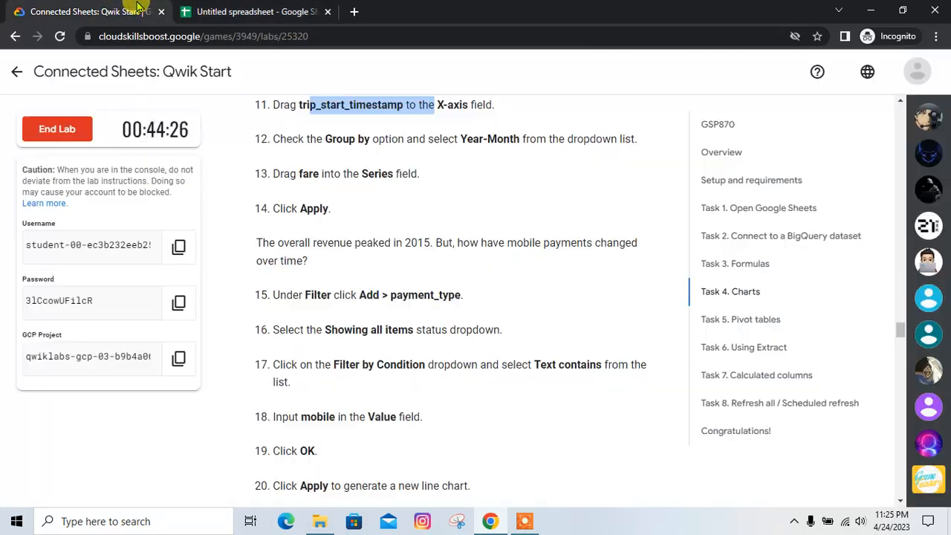
click(311, 418)
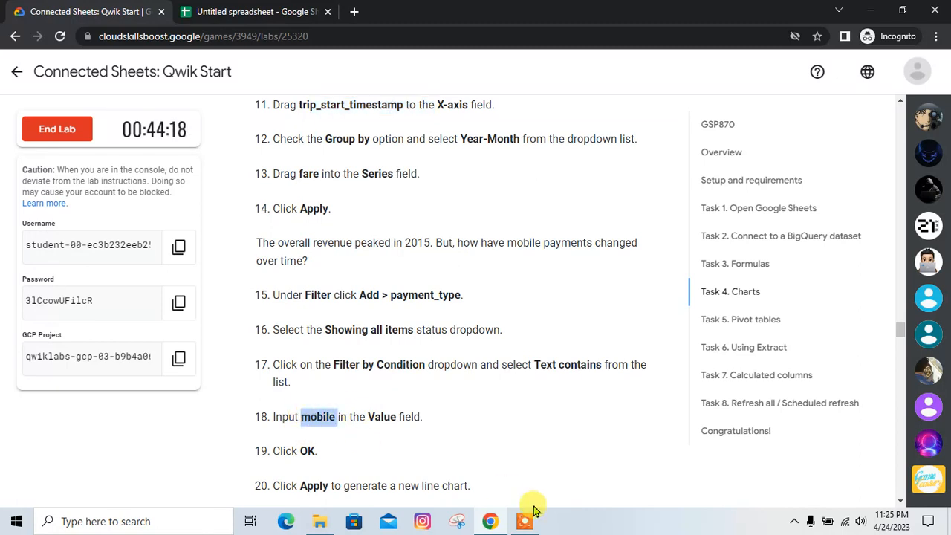
click(329, 436)
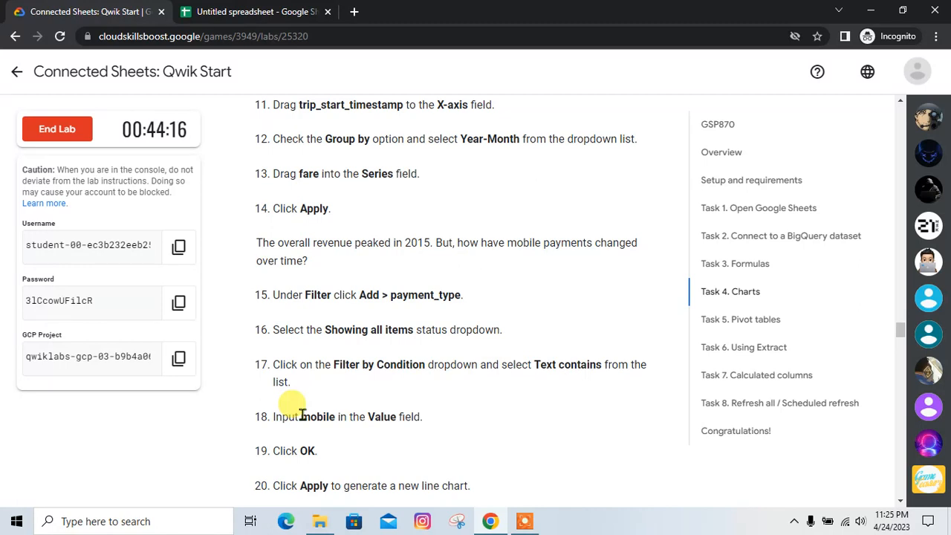
drag(302, 414, 332, 418)
key(ctrl+c)
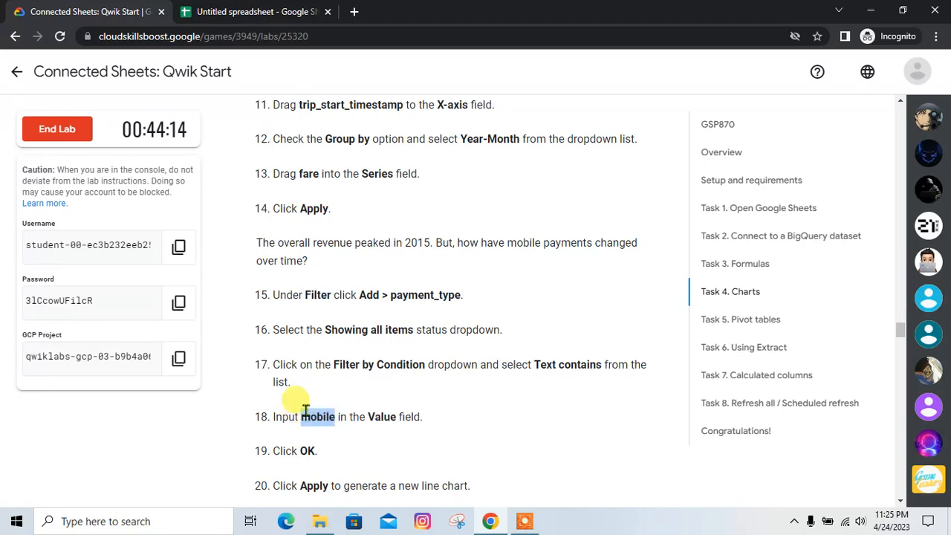
click(223, 12)
click(702, 379)
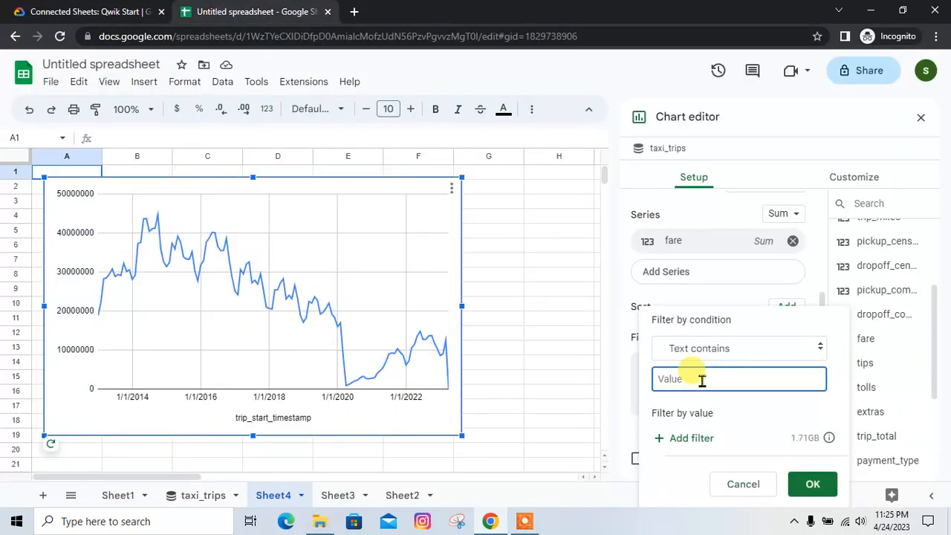
key(ctrl+v)
Step: Confirm the payment_type filter and apply the line chart's settings, following the lab's steps 19 and 20
click(88, 6)
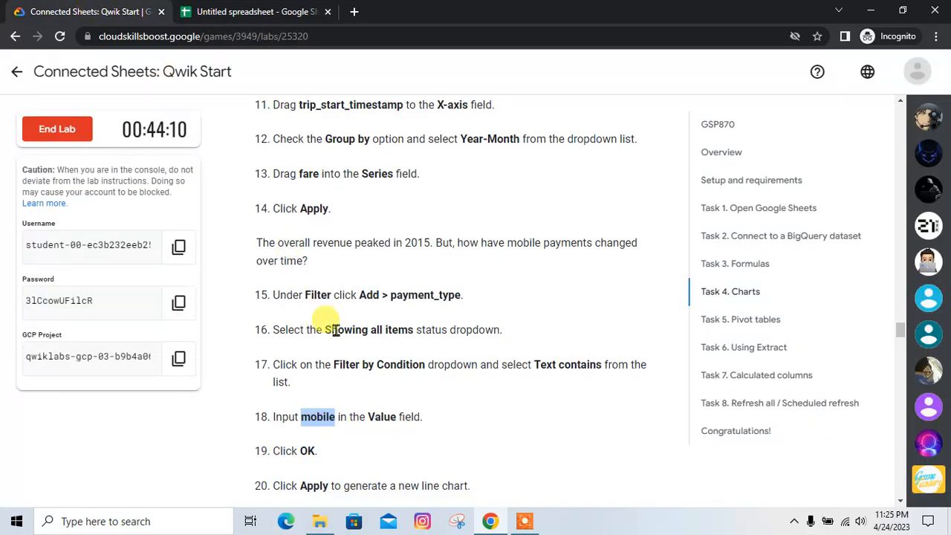
scroll(329, 323, down, 1)
click(231, 12)
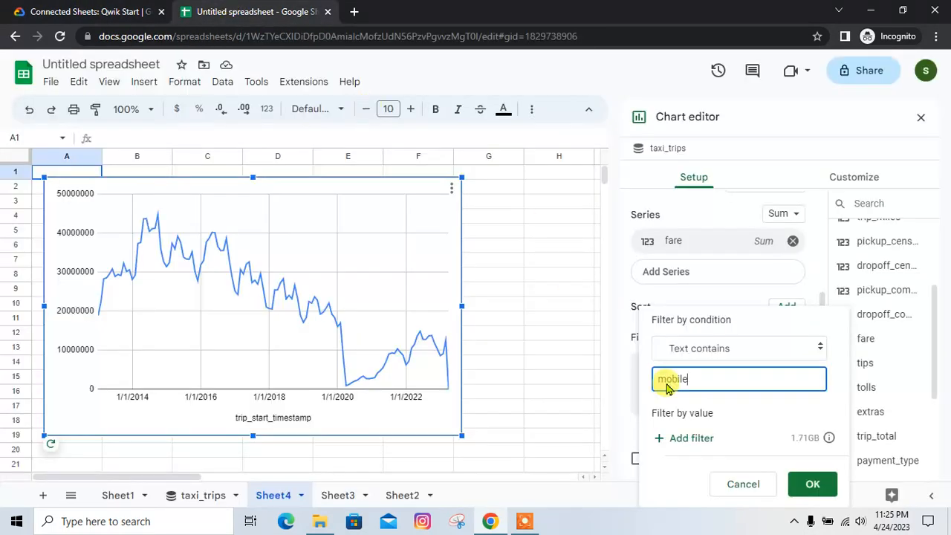
click(802, 483)
click(108, 6)
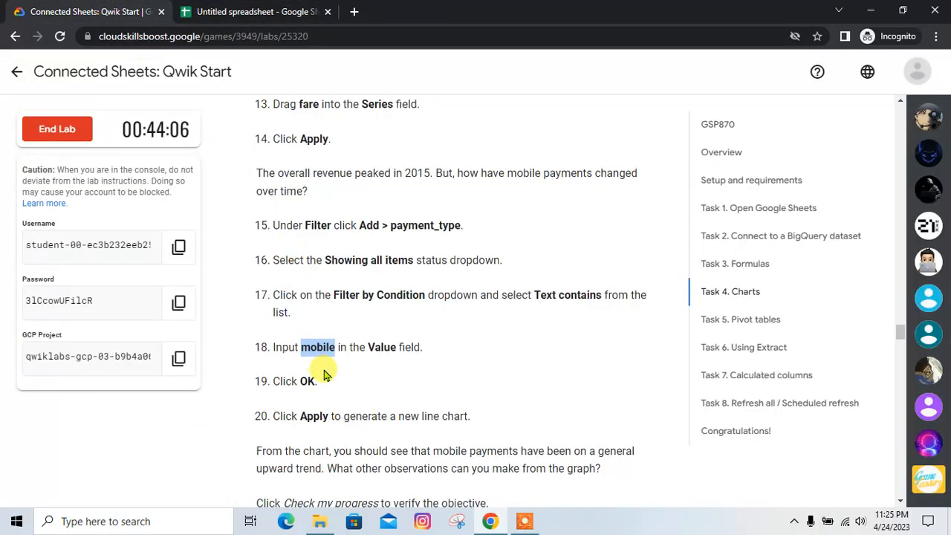
scroll(305, 312, down, 1)
click(266, 6)
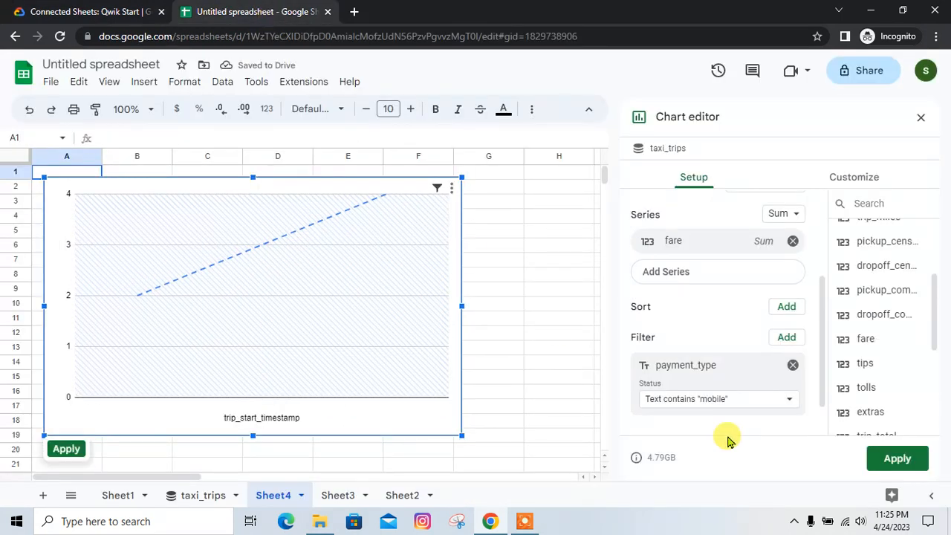
click(870, 455)
Step: Return to the lab instructions and run the progress check for the Use Charts objective
click(79, 8)
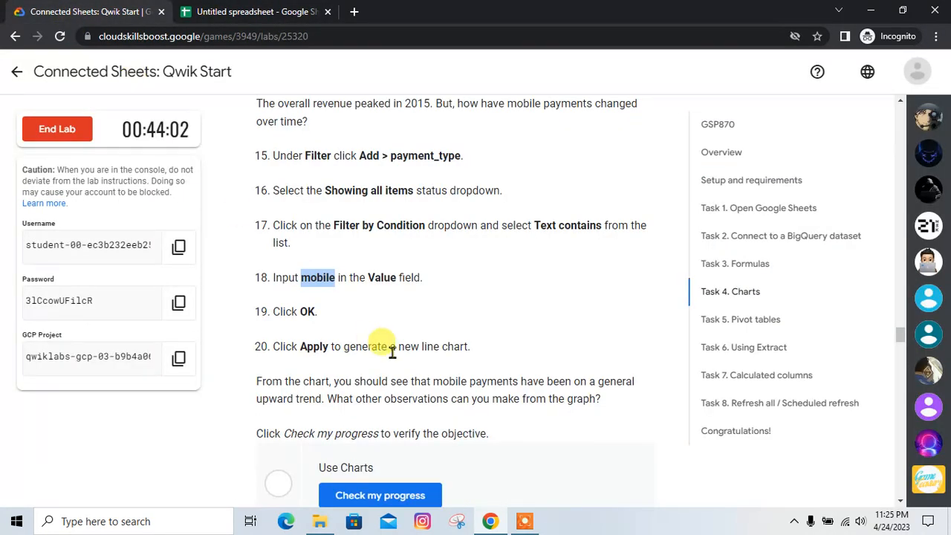
scroll(389, 346, down, 3)
scroll(389, 355, down, 1)
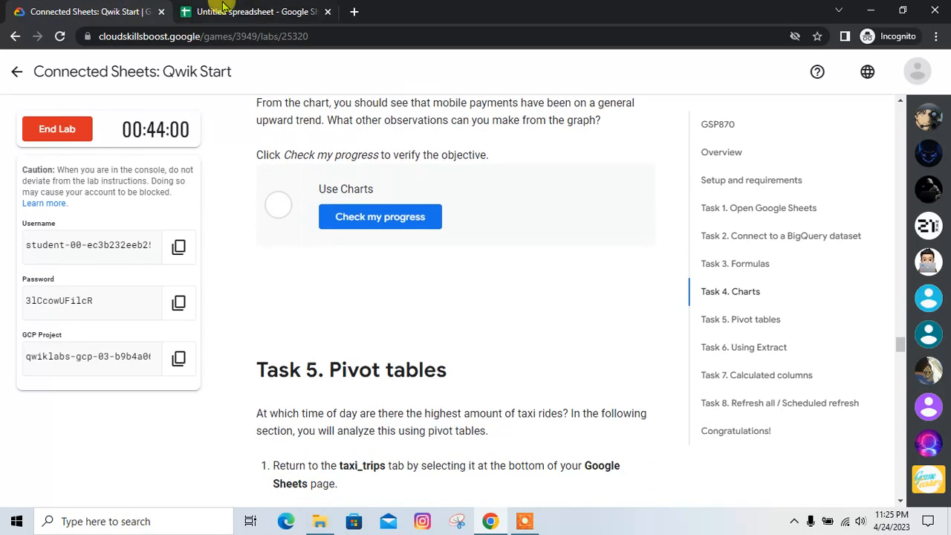
click(223, 9)
click(75, 12)
click(351, 220)
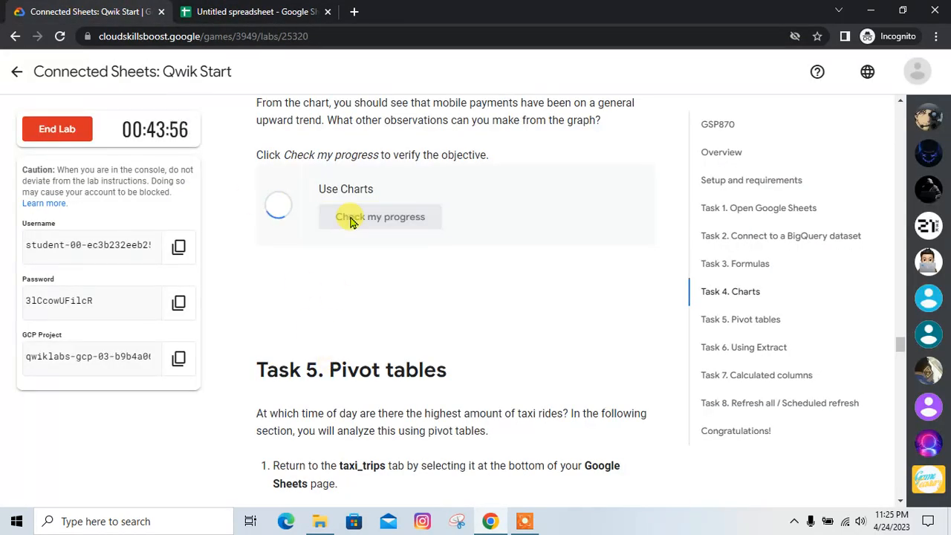
Step: Skim the lab instructions for Tasks 5 to 7 and return to the start of Task 5, Pivot tables
scroll(368, 355, down, 3)
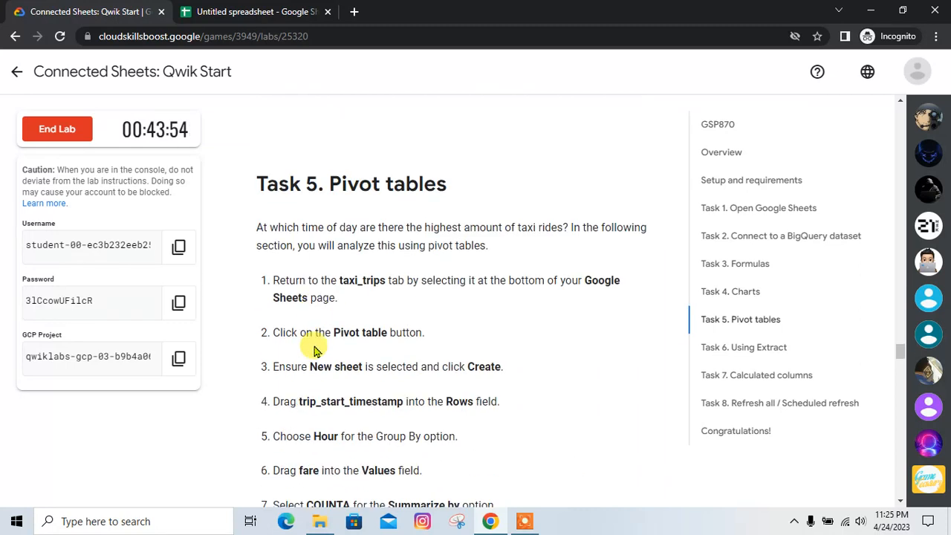
scroll(314, 351, down, 10)
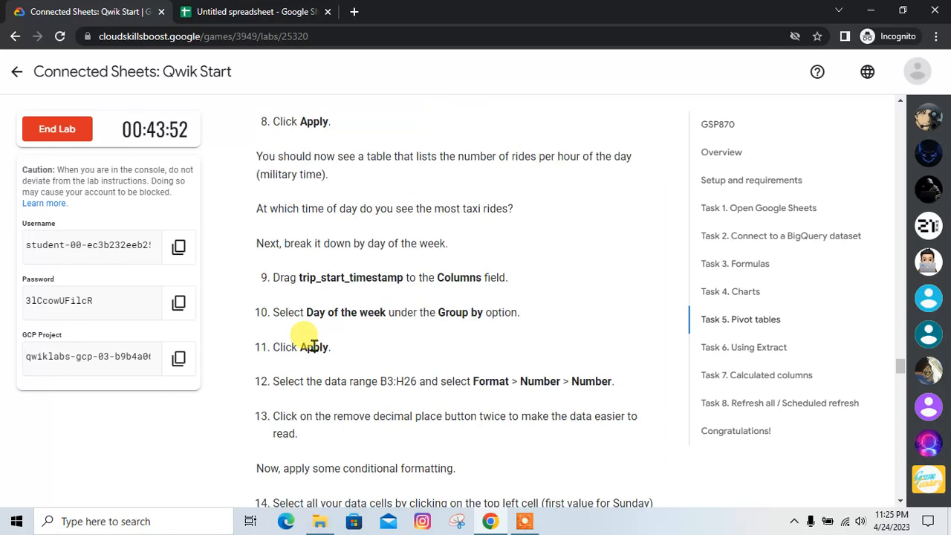
scroll(314, 351, down, 15)
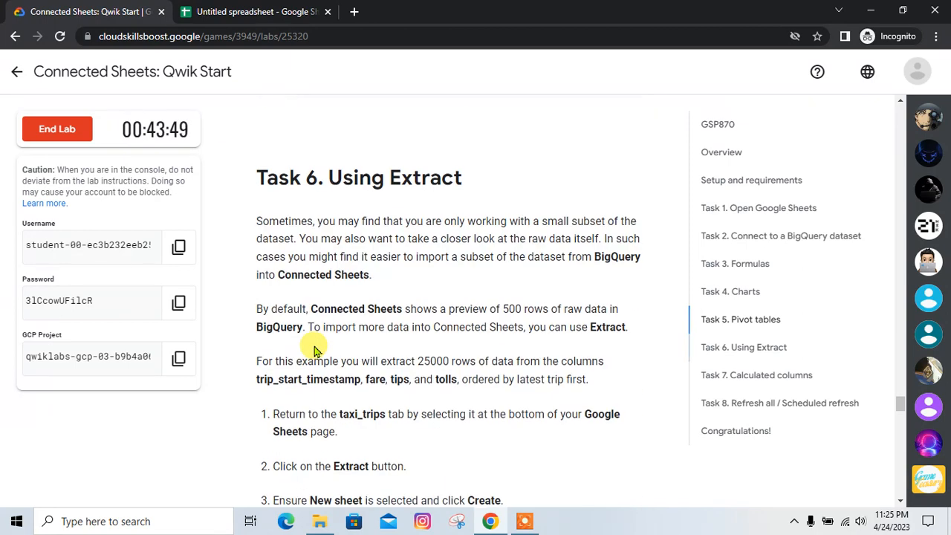
scroll(313, 350, down, 15)
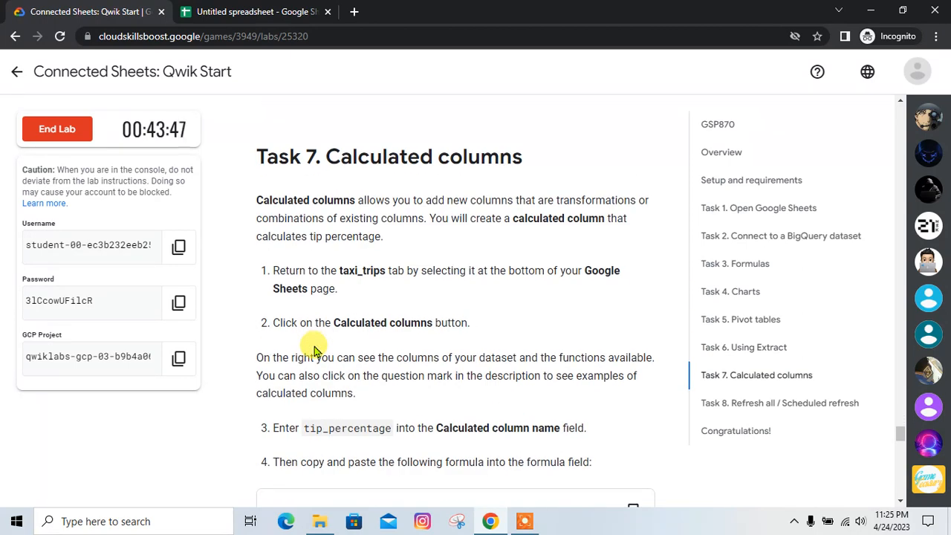
scroll(313, 347, down, 8)
scroll(314, 345, up, 8)
scroll(335, 388, up, 20)
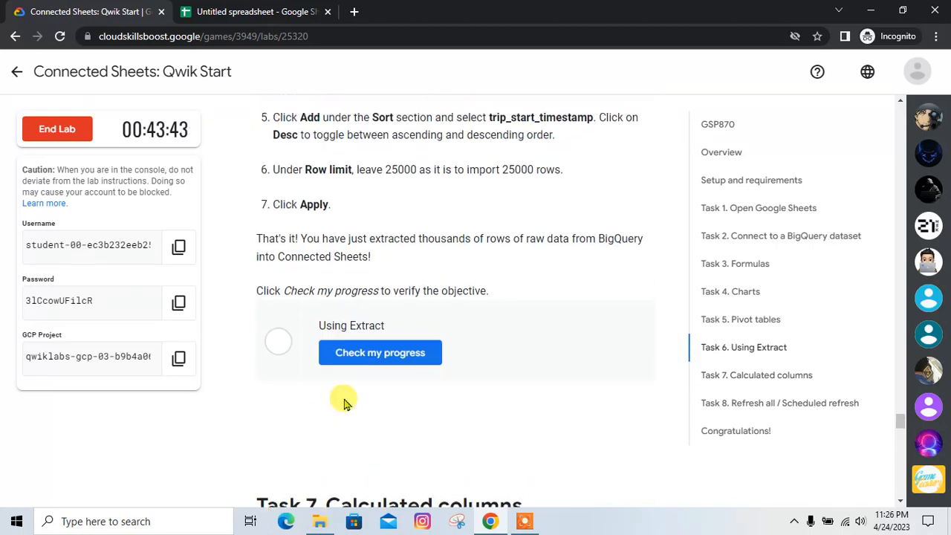
scroll(367, 428, up, 10)
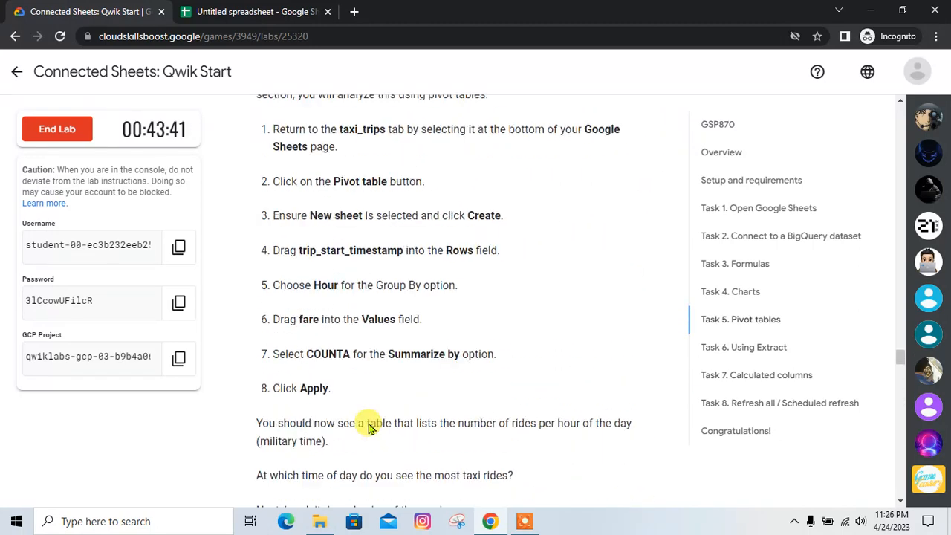
scroll(367, 428, down, 3)
scroll(367, 429, down, 1)
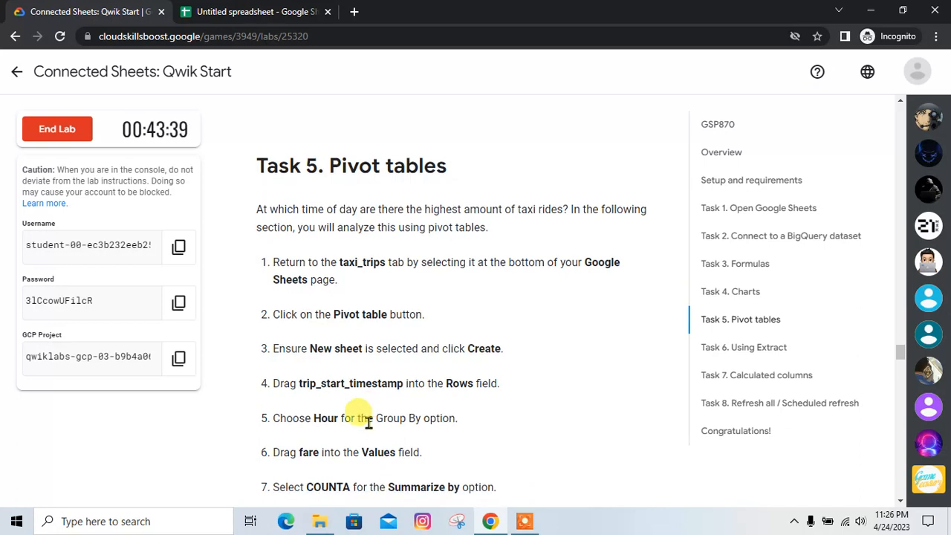
Step: Following the lab's steps 1 to 3, create a pivot table from the taxi_trips data in a new sheet
click(272, 10)
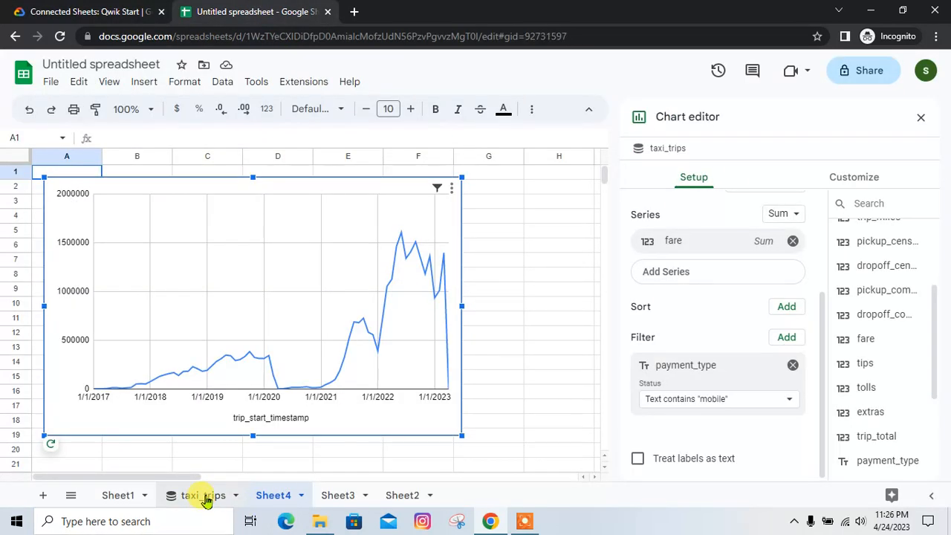
click(204, 496)
click(86, 11)
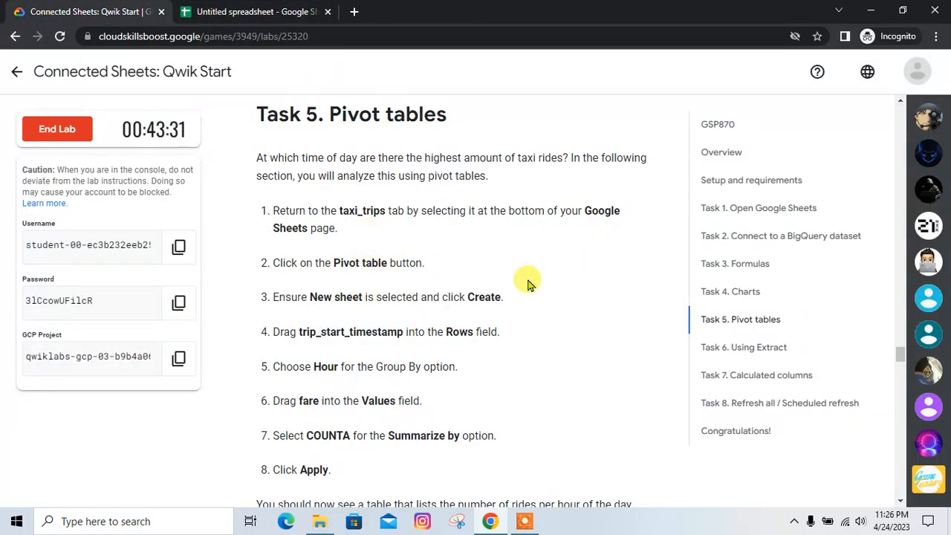
click(247, 9)
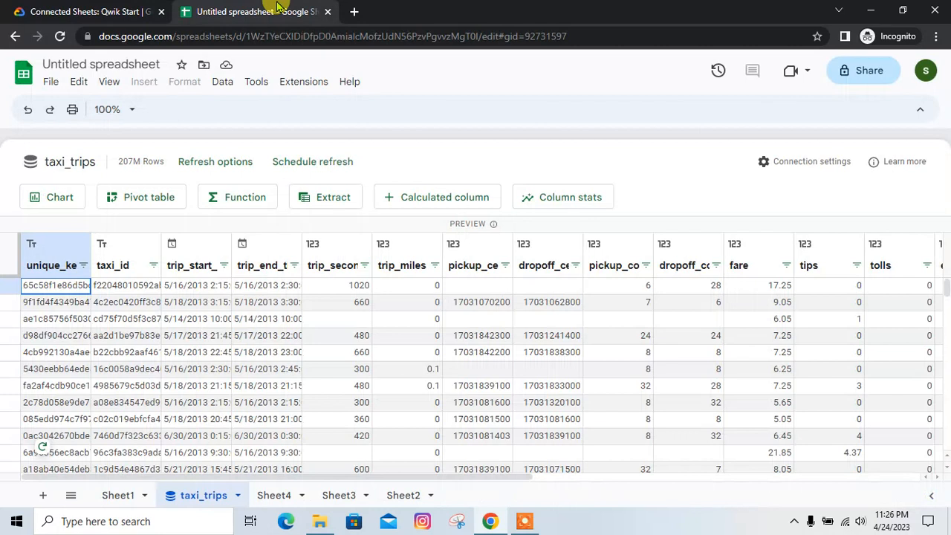
click(142, 202)
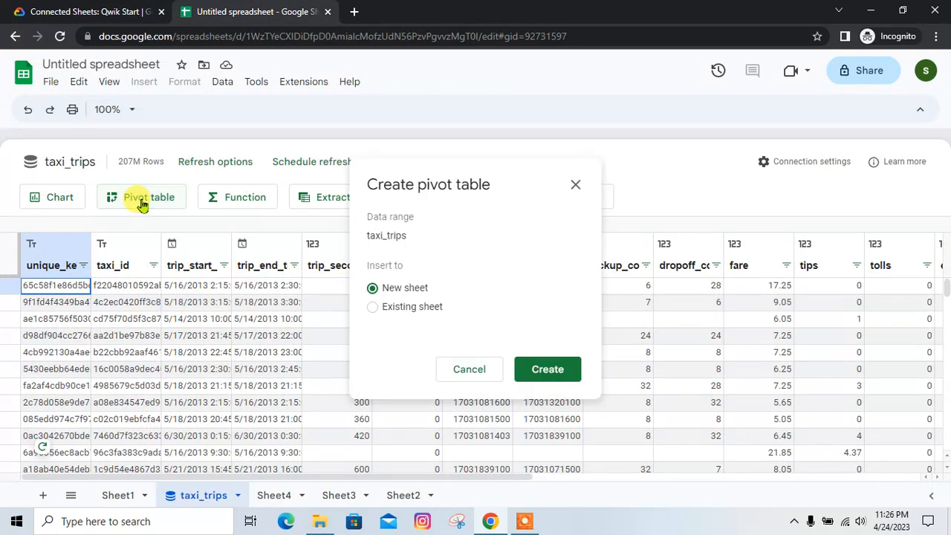
click(136, 11)
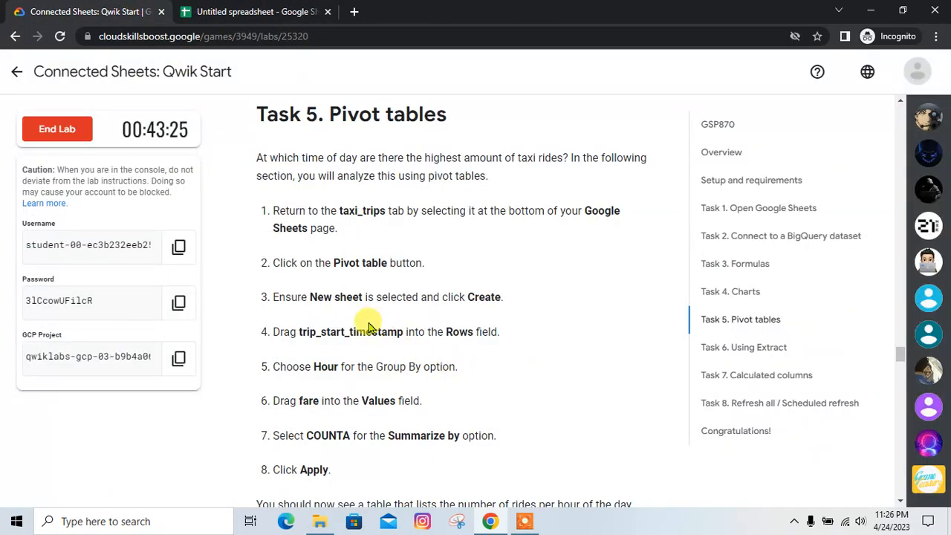
click(248, 11)
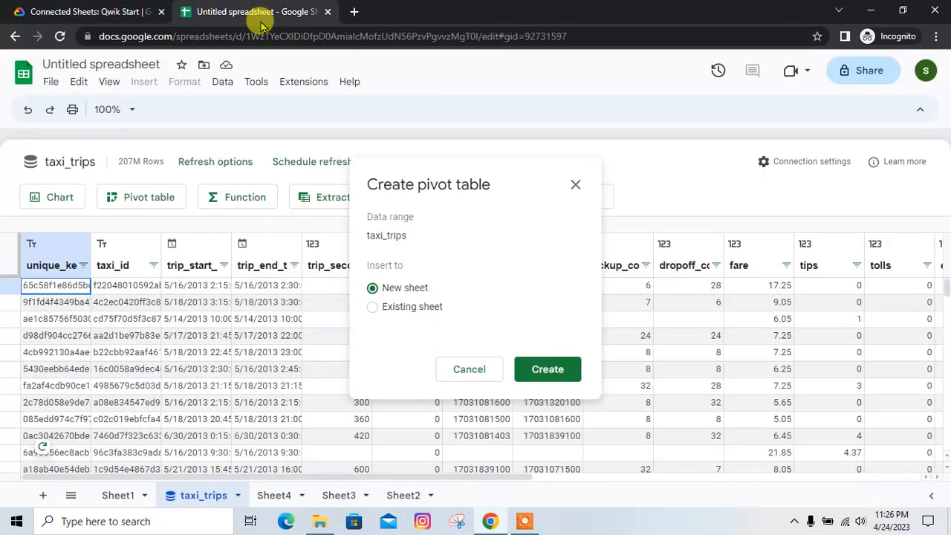
click(560, 367)
Step: Following the lab's steps 4 and 5, add trip_start_timestamp to the pivot table's Rows and group it by Hour
click(72, 9)
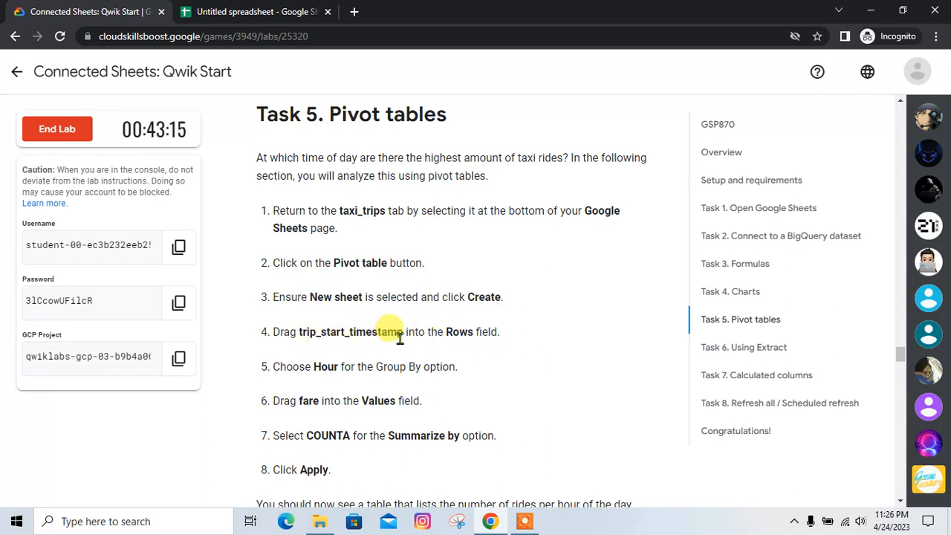
click(289, 8)
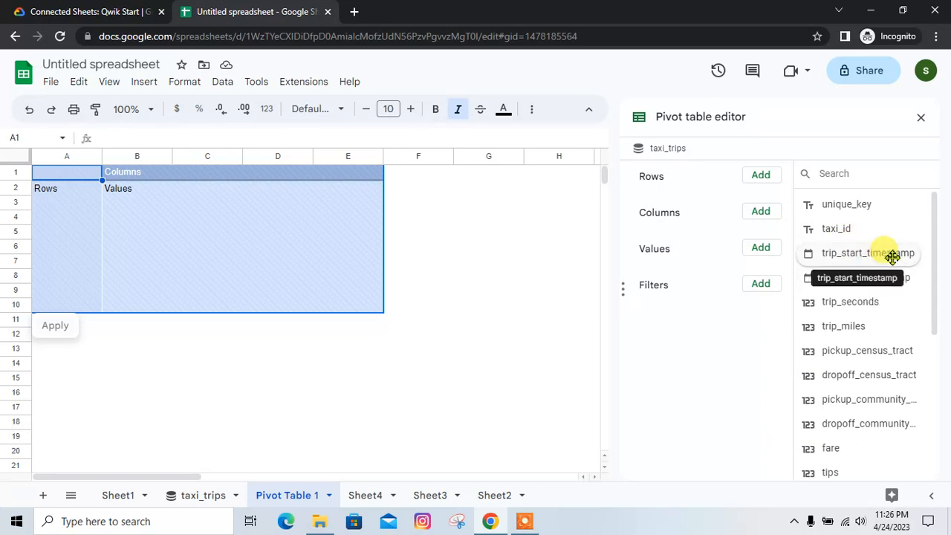
drag(869, 253, 678, 188)
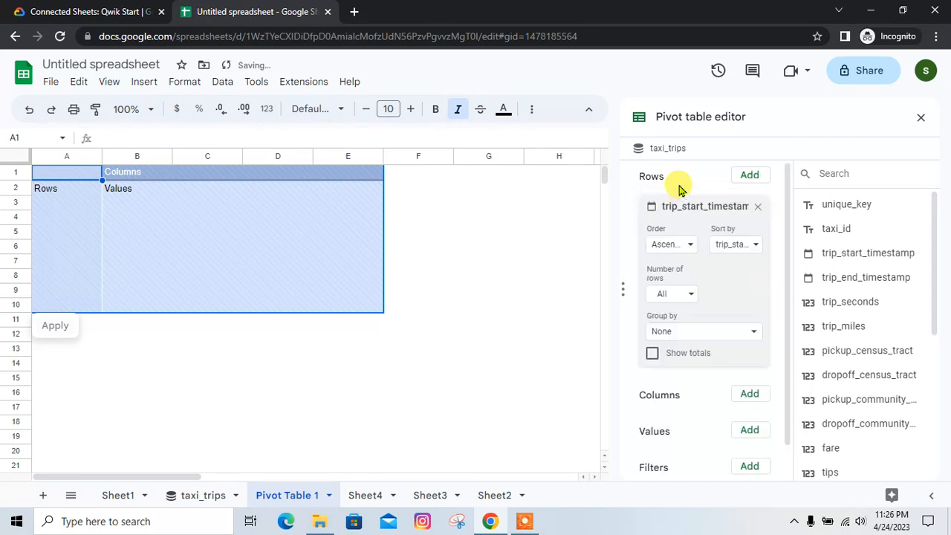
click(81, 11)
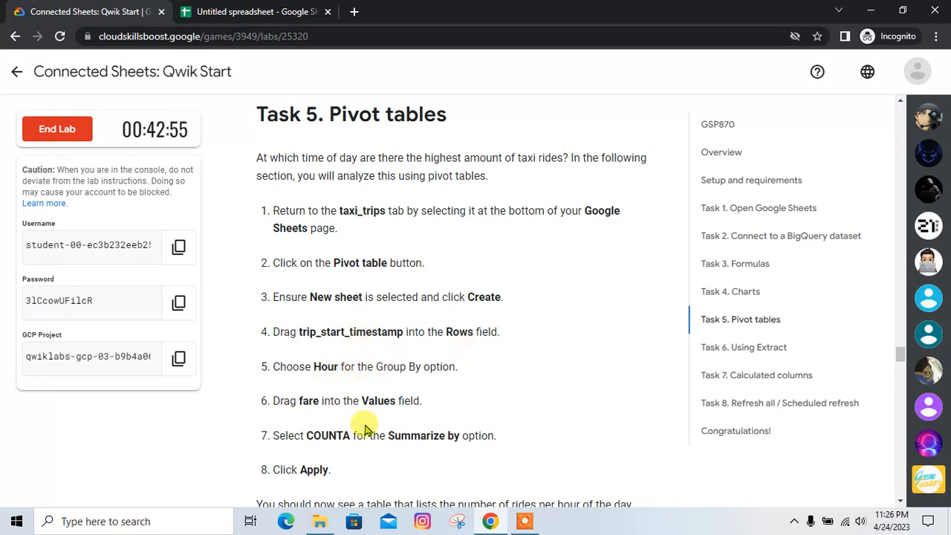
click(288, 8)
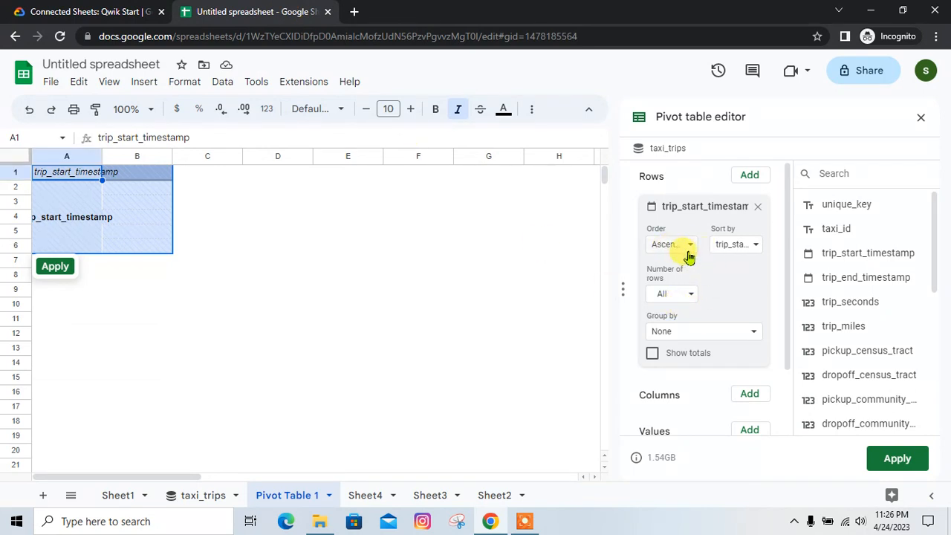
click(701, 332)
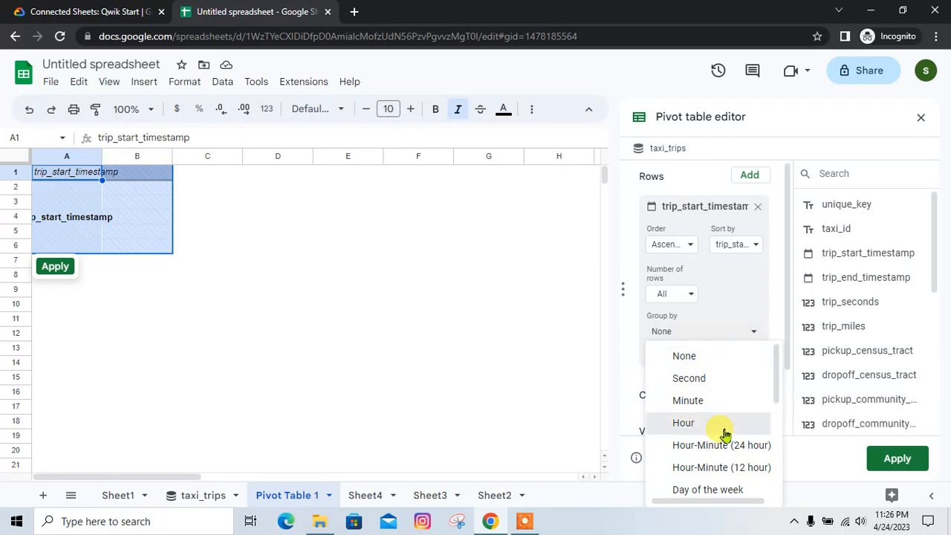
click(683, 422)
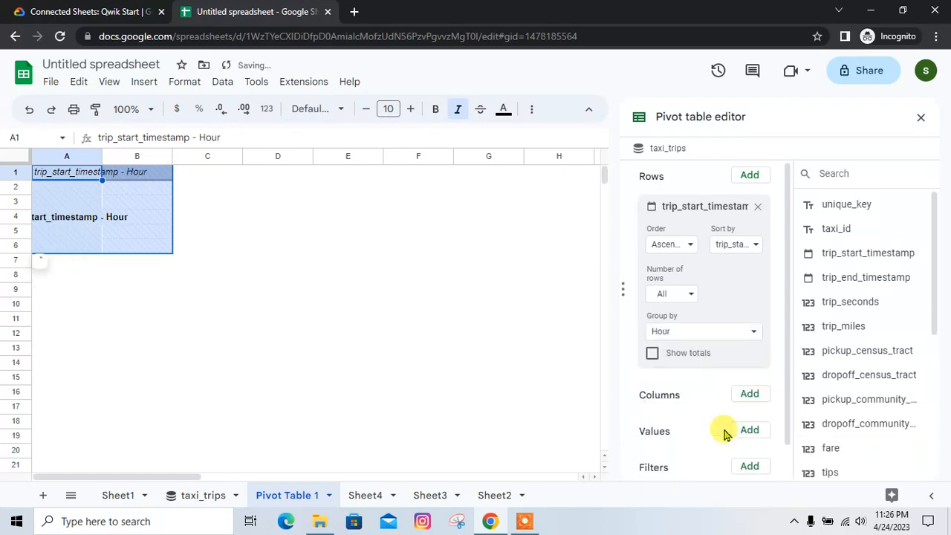
Step: Check the lab's step 6 and add the fare field to the pivot table's Values
click(93, 8)
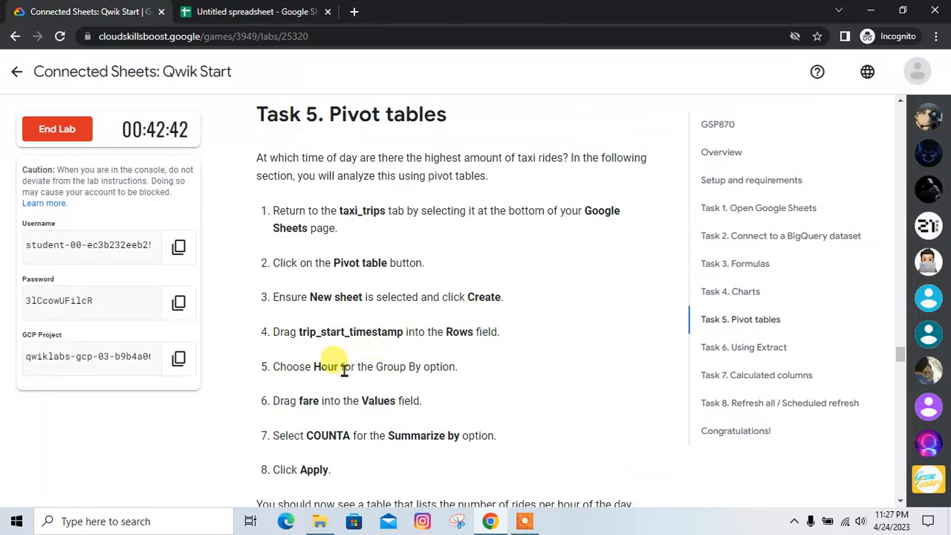
click(257, 11)
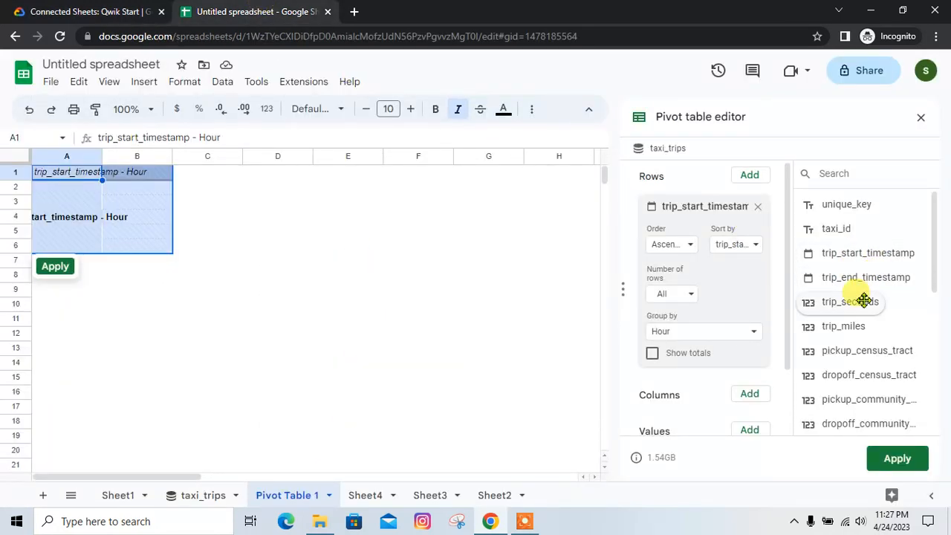
scroll(831, 299, down, 2)
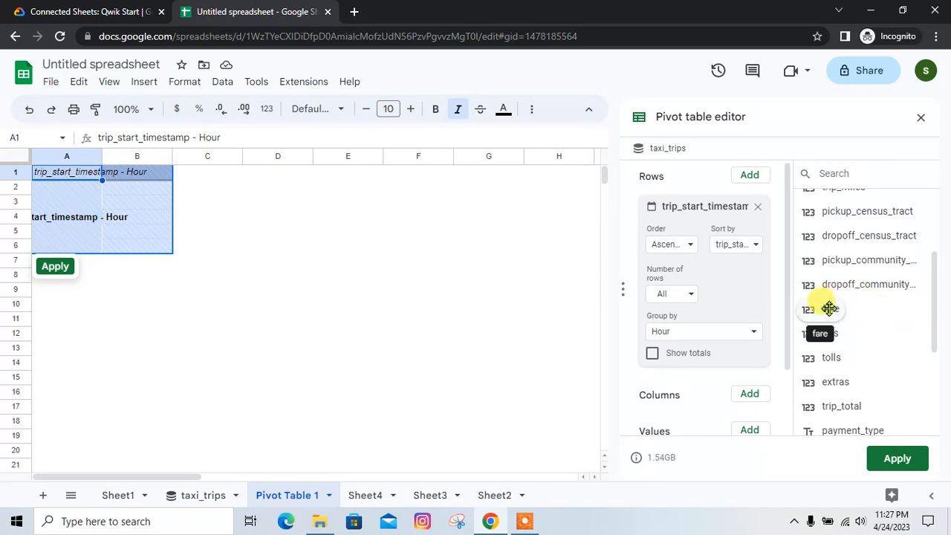
scroll(748, 362, down, 1)
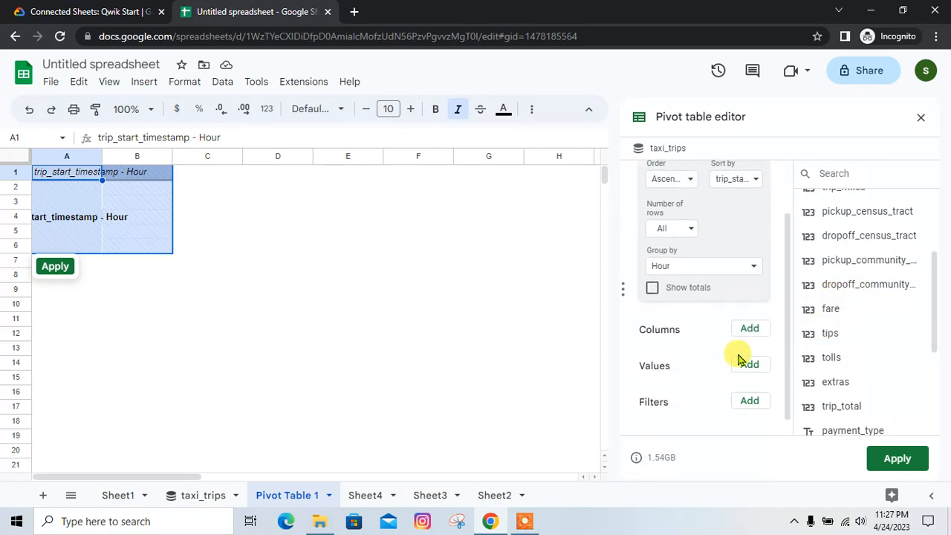
drag(837, 311, 674, 381)
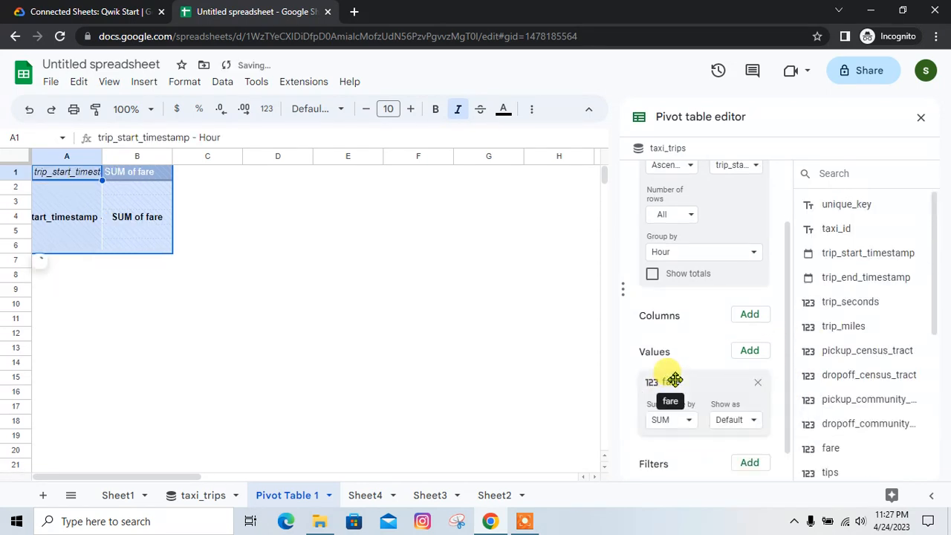
Step: Following the lab's steps 7 and 8, summarize the fare values by COUNTA and apply the pivot table's settings
click(116, 7)
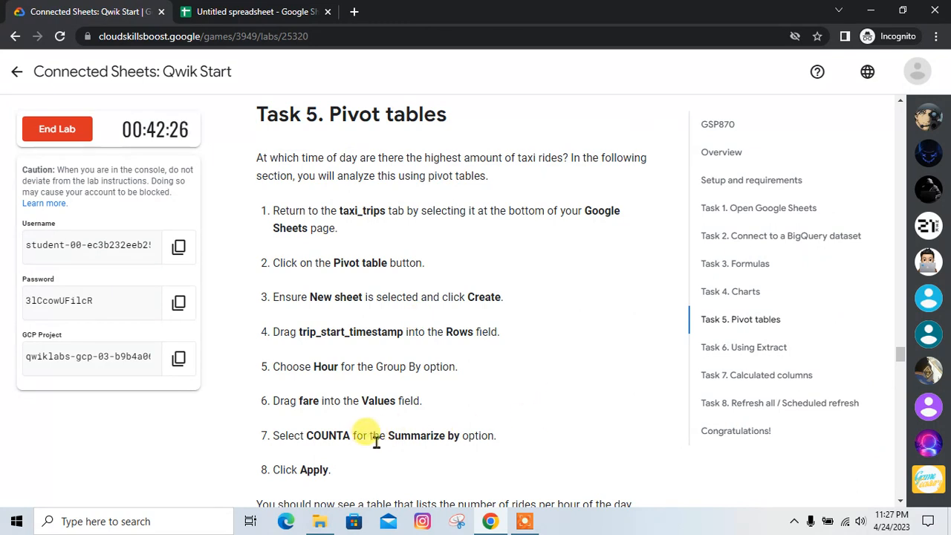
scroll(370, 440, down, 1)
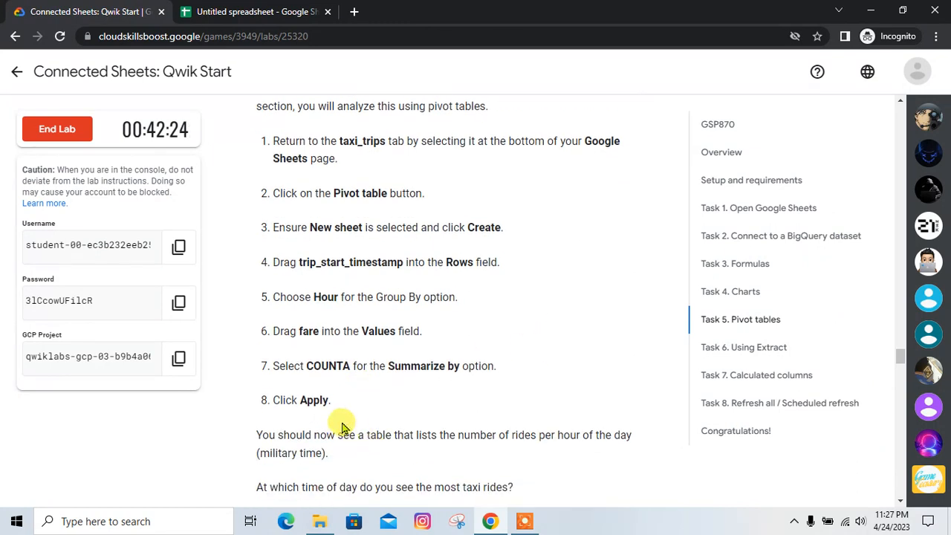
click(223, 11)
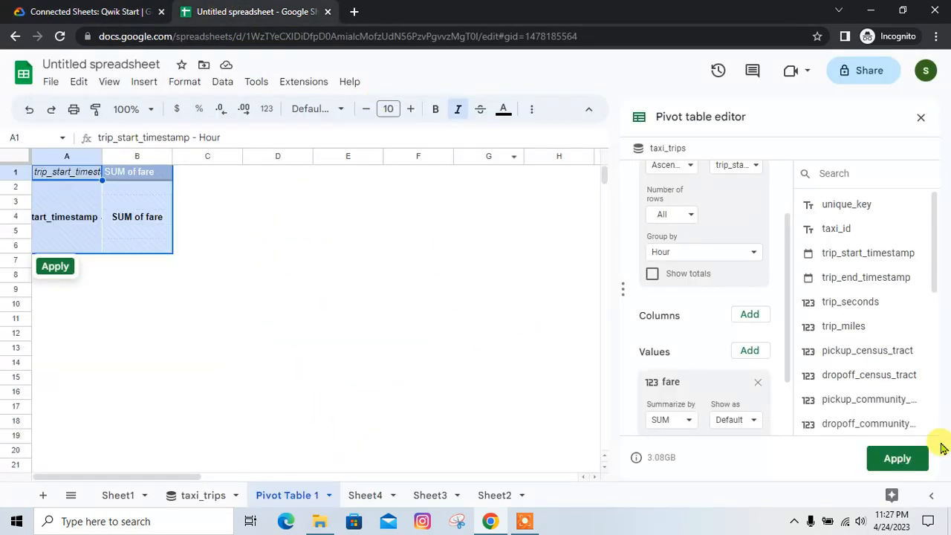
click(668, 420)
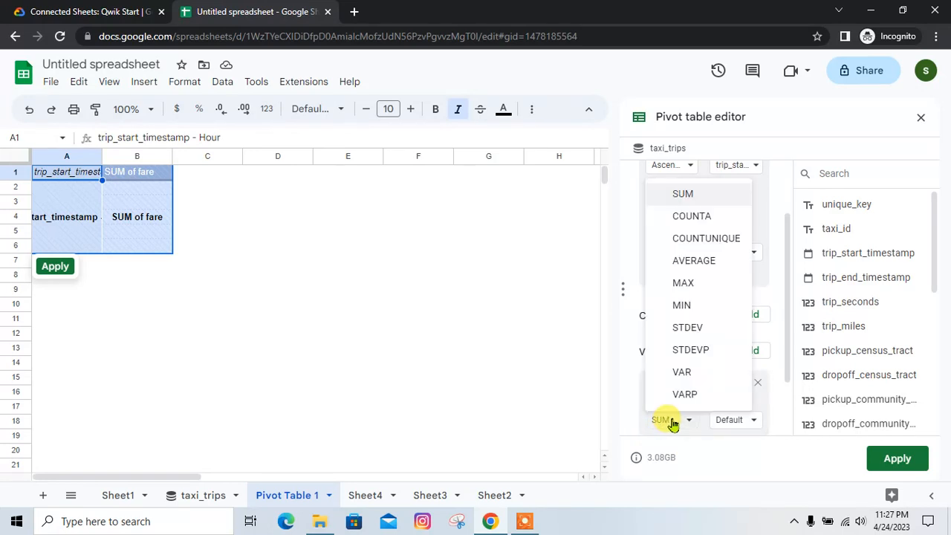
click(702, 216)
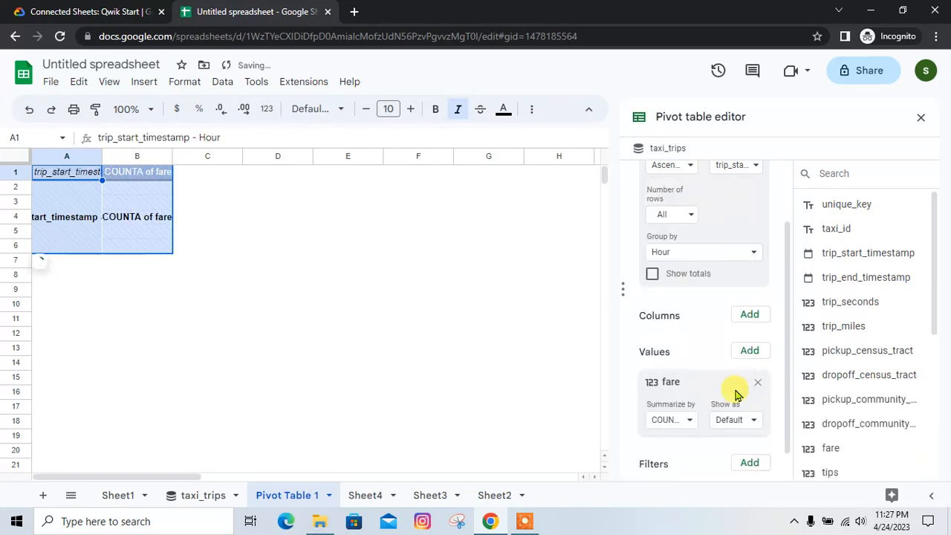
click(93, 11)
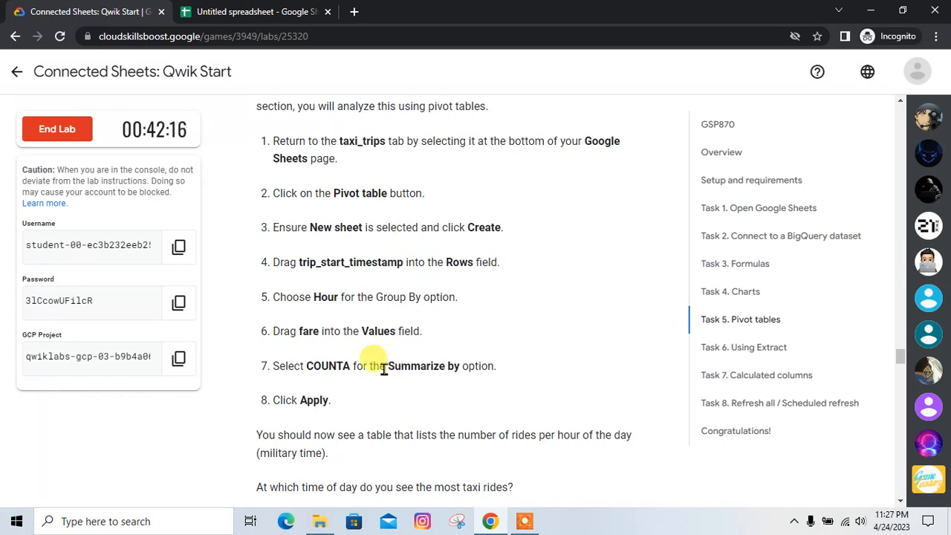
click(245, 11)
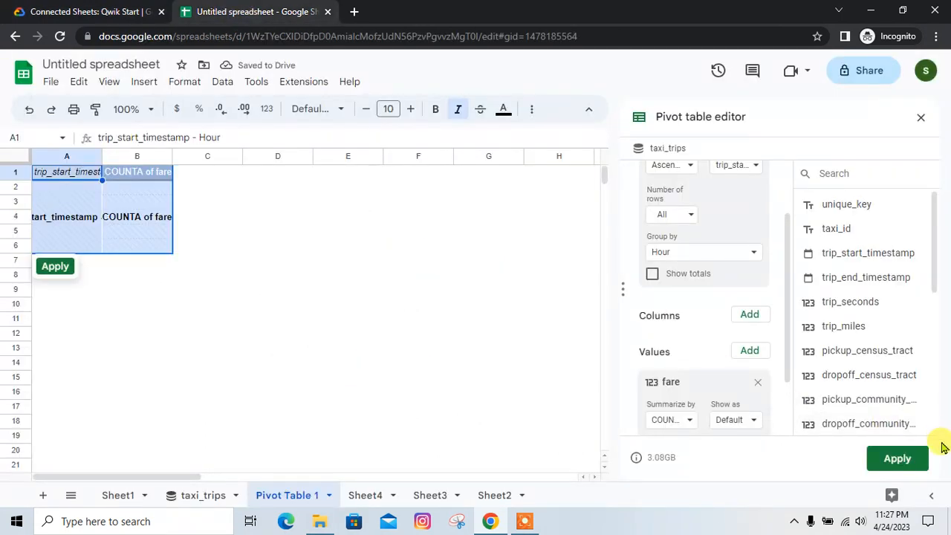
click(895, 458)
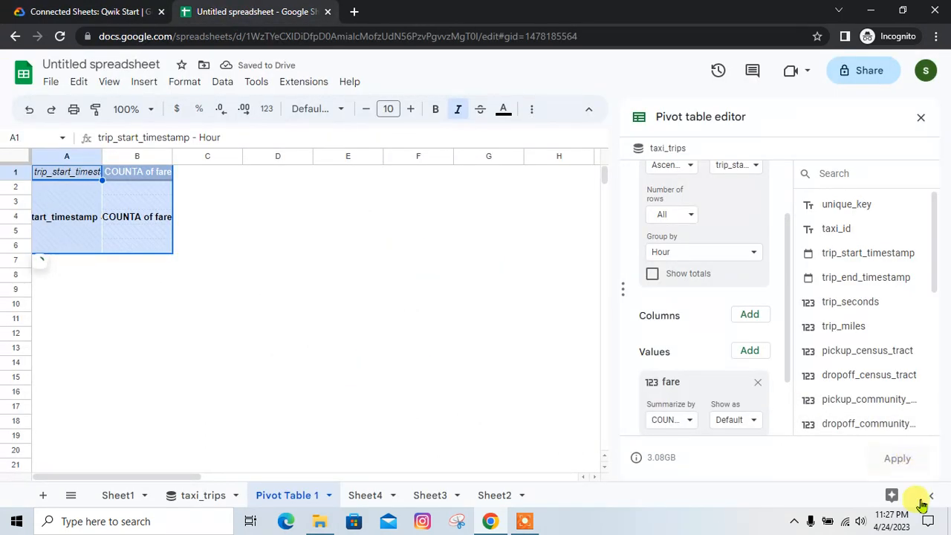
Step: Check the lab's step 9 and add trip_start_timestamp to the pivot table's Columns
click(117, 8)
scroll(450, 365, down, 3)
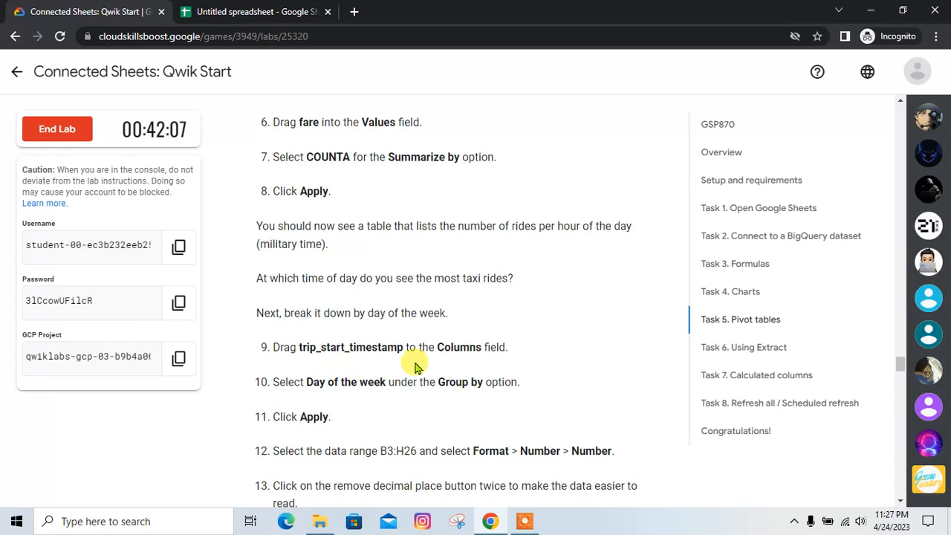
click(238, 11)
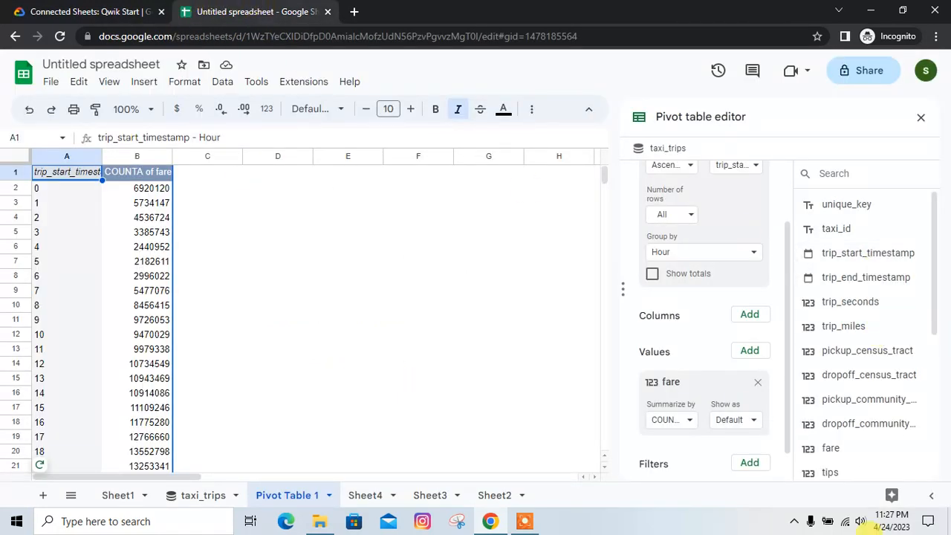
click(68, 6)
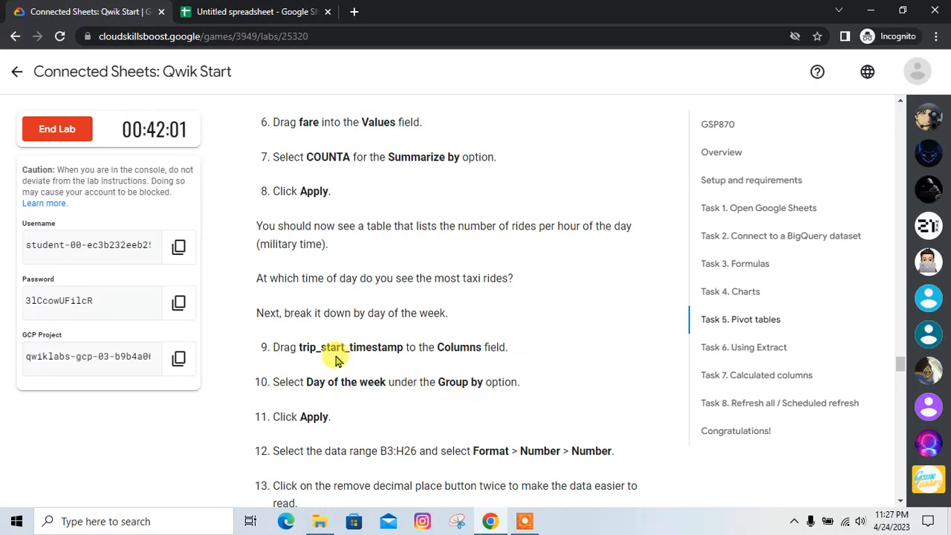
click(223, 11)
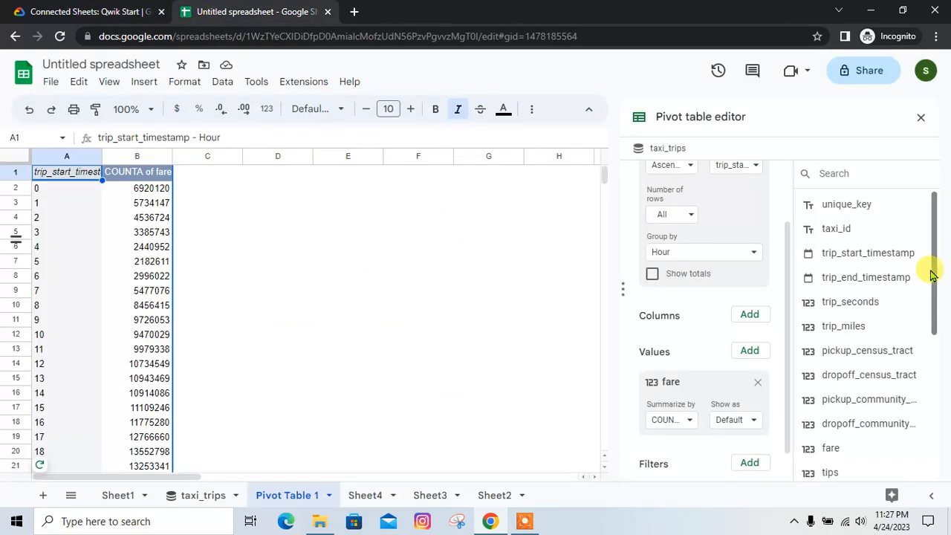
drag(877, 252, 692, 347)
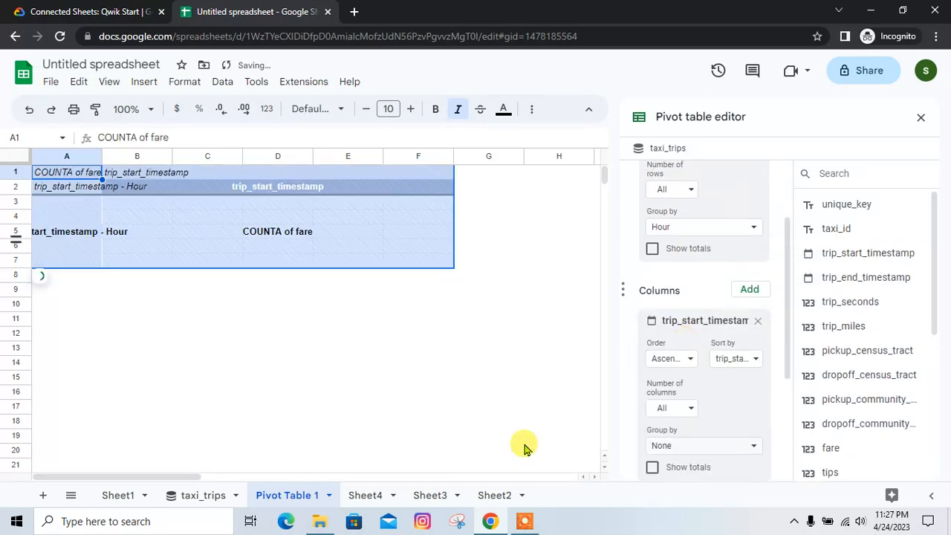
Step: Following the lab's step 10, group the pivot table's trip_start_timestamp columns by Day of the week
click(16, 11)
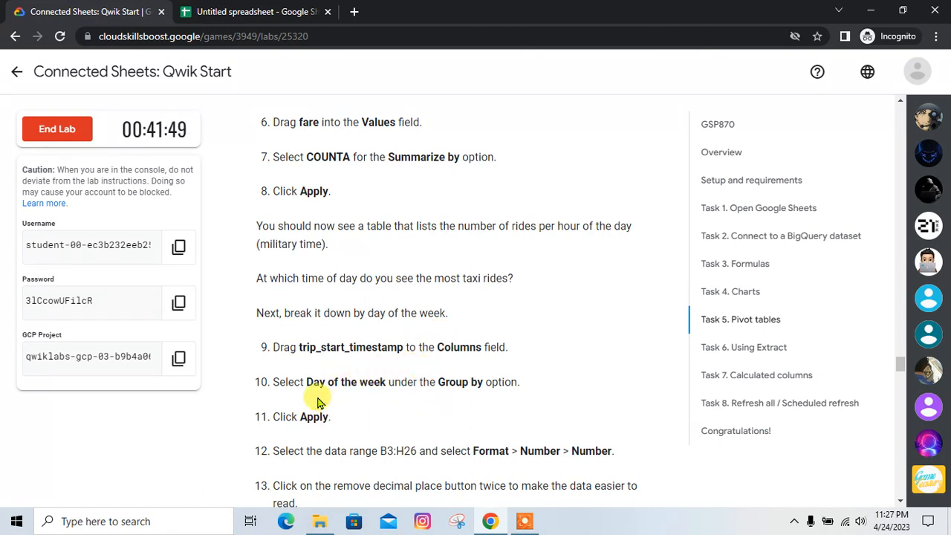
click(239, 12)
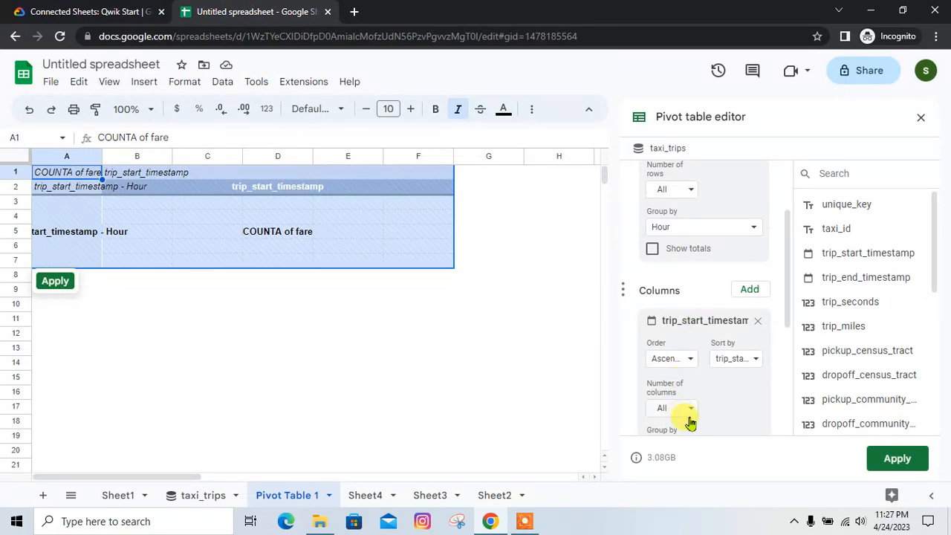
scroll(709, 383, down, 1)
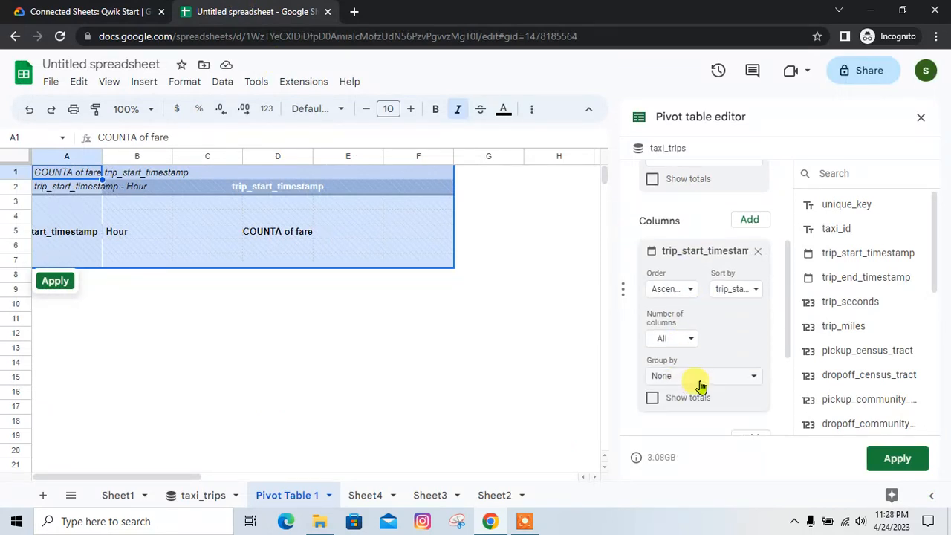
click(700, 382)
scroll(713, 450, down, 2)
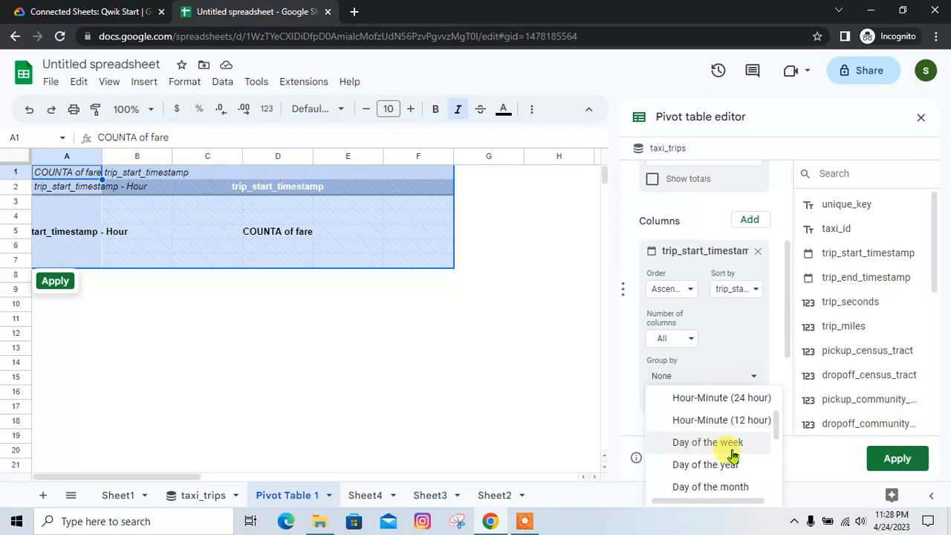
click(745, 446)
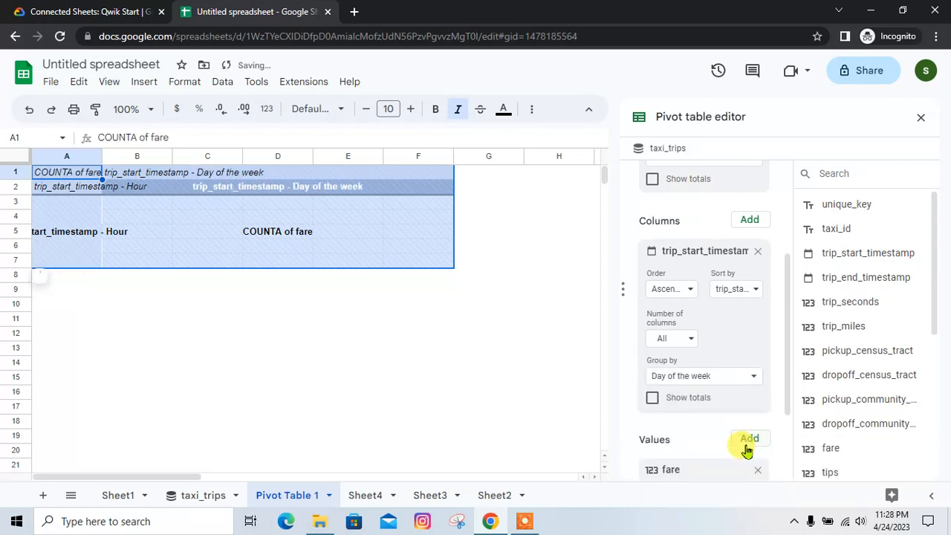
Step: Check the lab's step 11 and apply the pivot table's updated settings
click(95, 12)
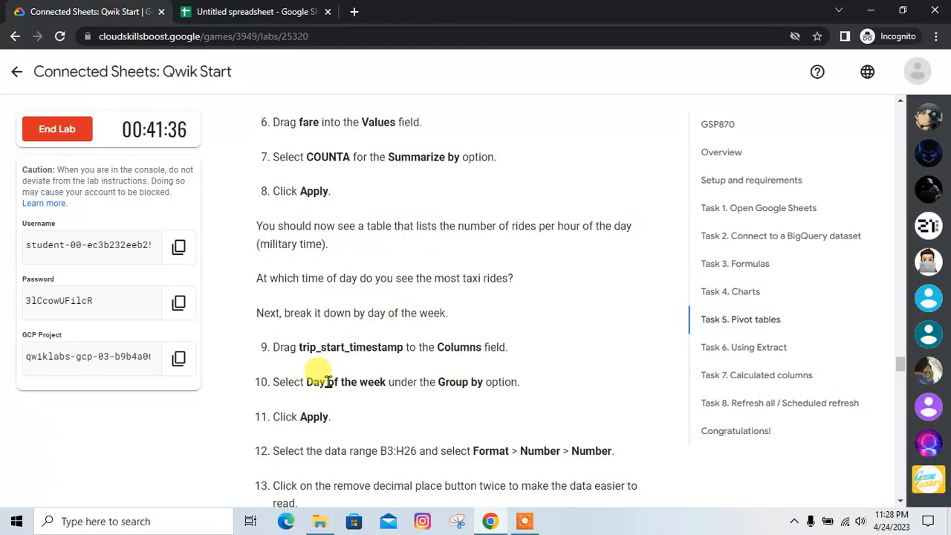
click(212, 11)
click(896, 458)
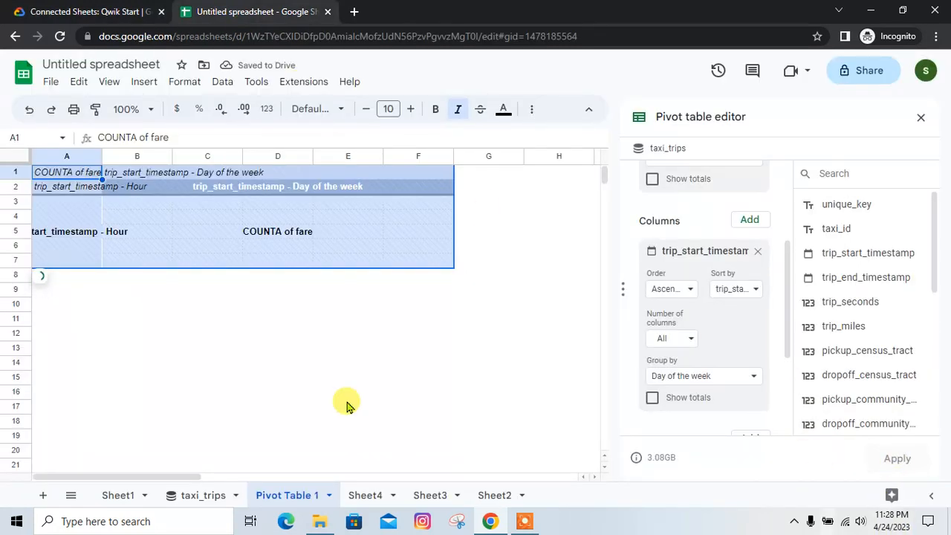
Step: Read the lab's step 12 for the data range and number format, and check whether the pivot table has loaded
click(119, 9)
scroll(416, 360, down, 3)
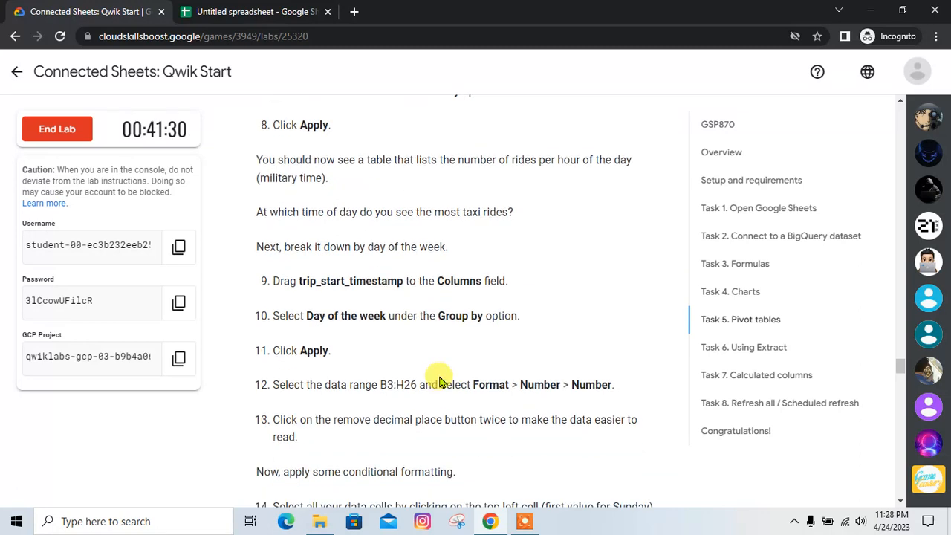
scroll(387, 359, down, 2)
click(219, 11)
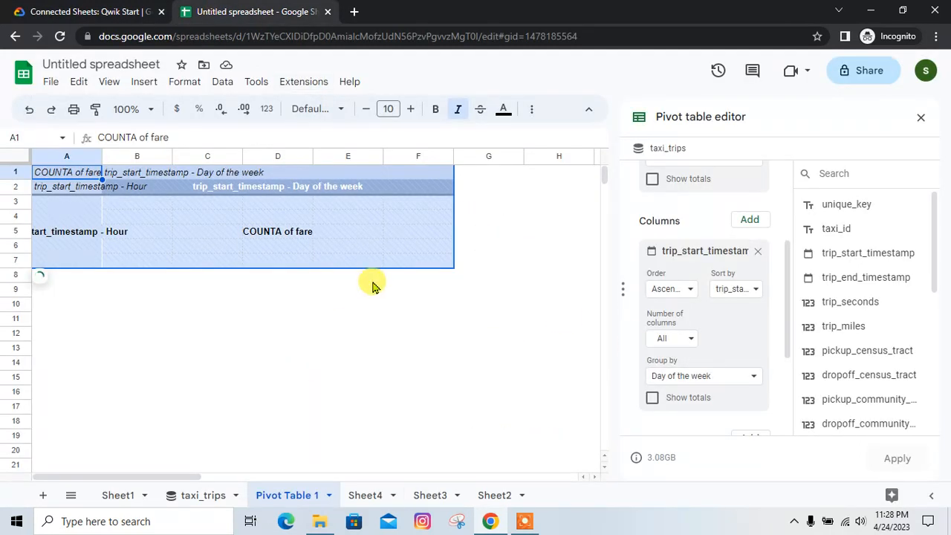
click(132, 8)
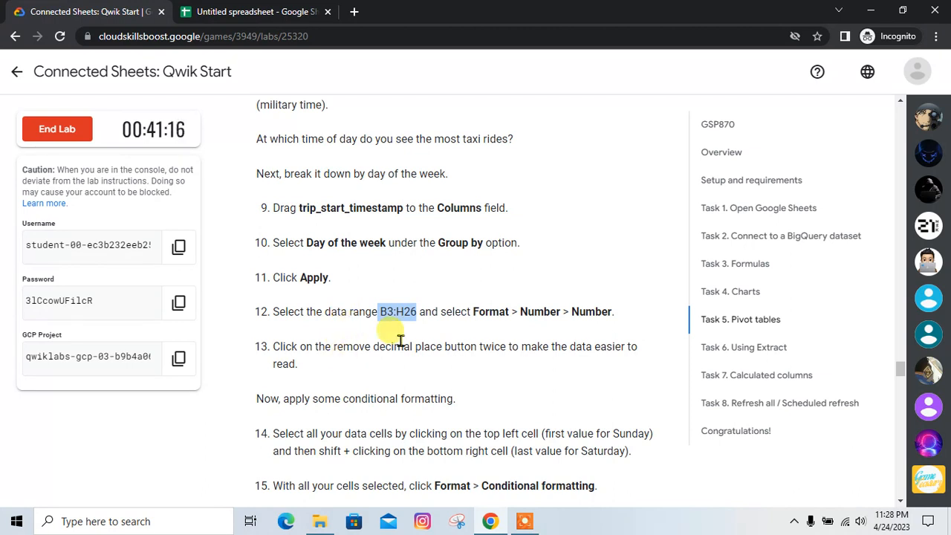
click(275, 11)
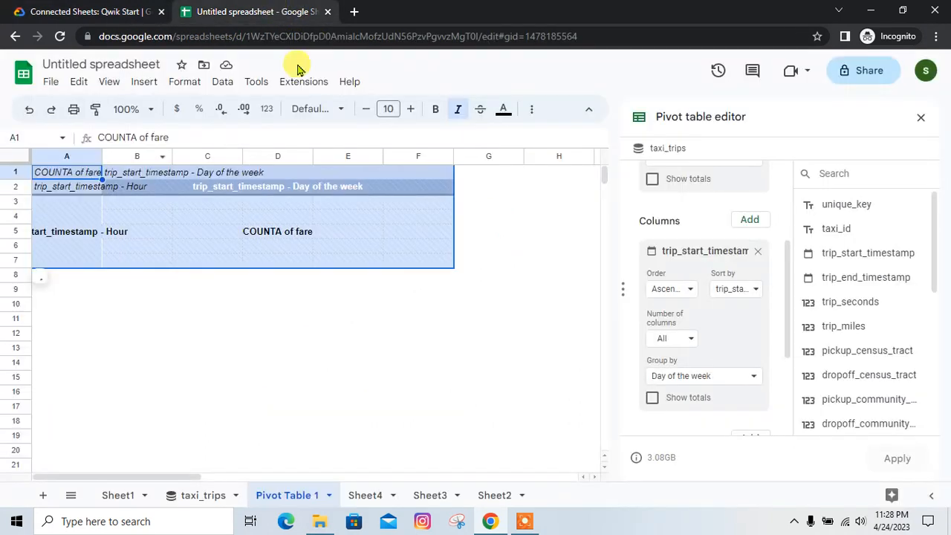
scroll(713, 356, down, 1)
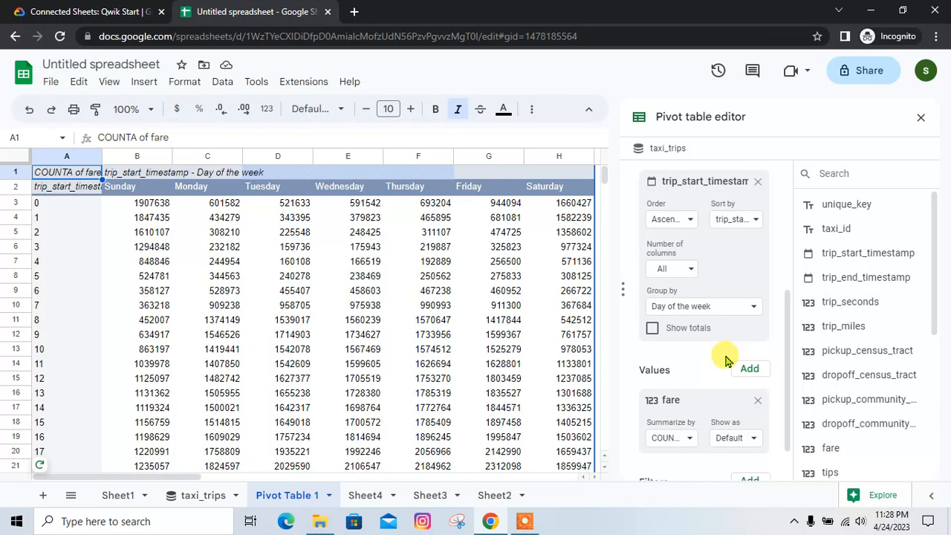
click(115, 10)
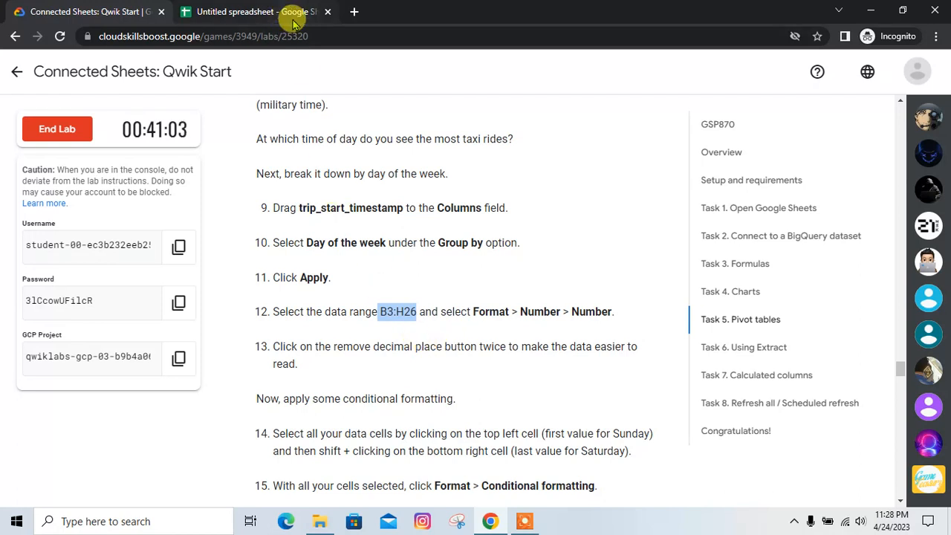
Step: Select the pivot table's data range B3:H26 and check that the selection covers all hours and weekdays
click(245, 8)
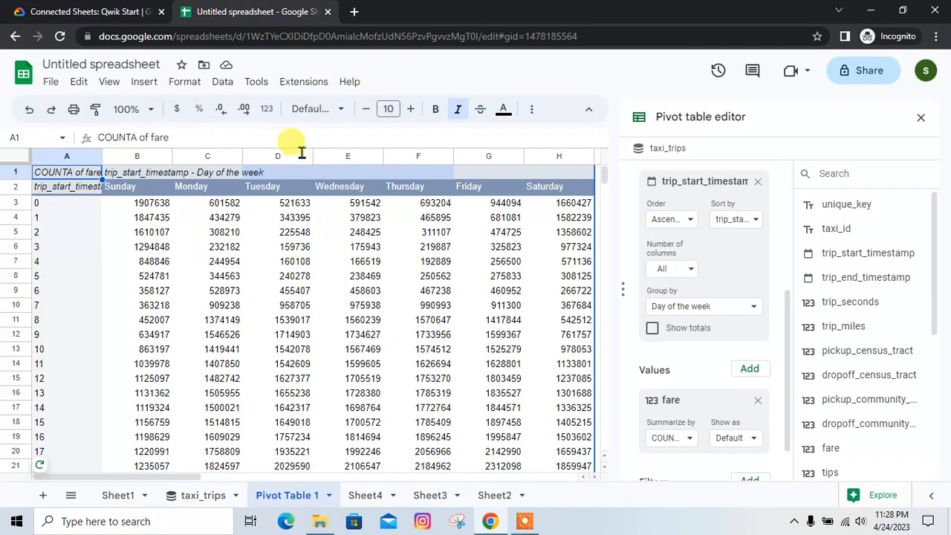
click(273, 278)
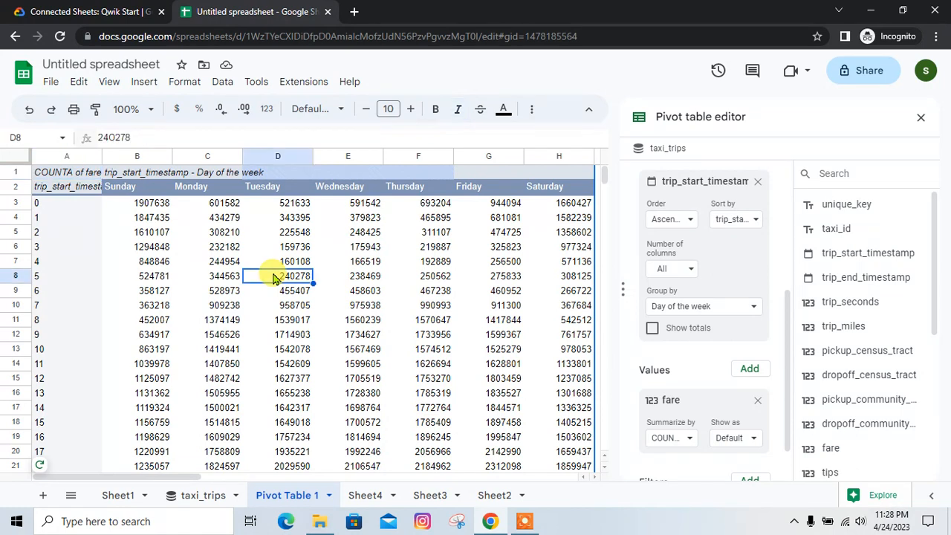
click(136, 205)
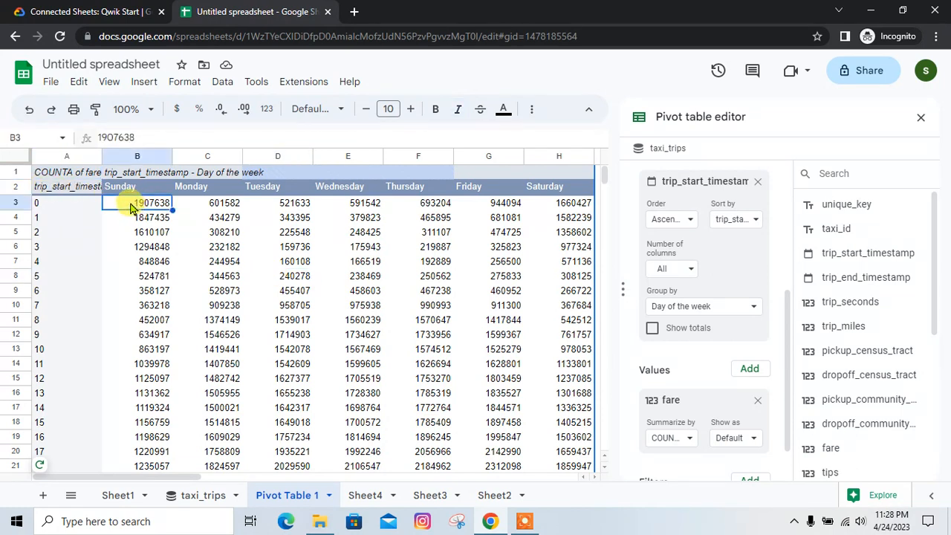
drag(131, 208, 187, 234)
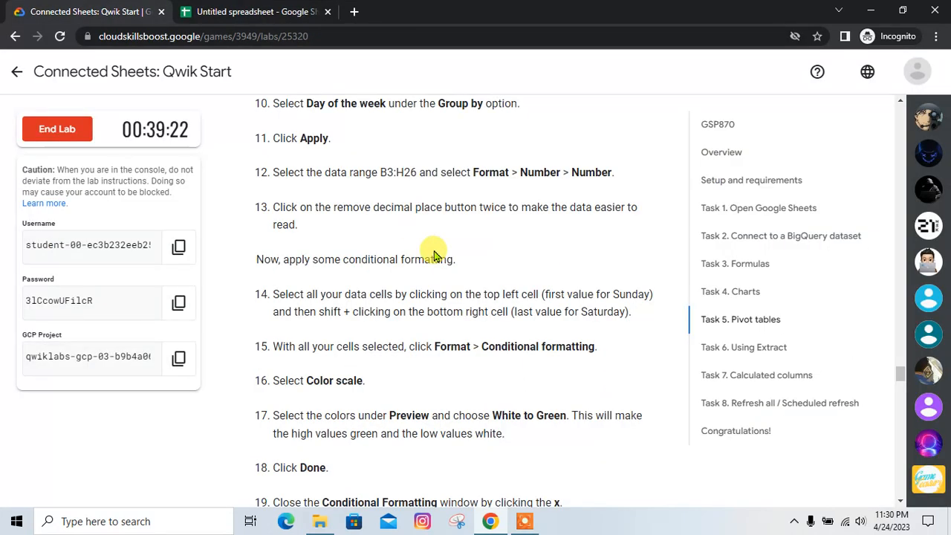
click(286, 9)
click(186, 228)
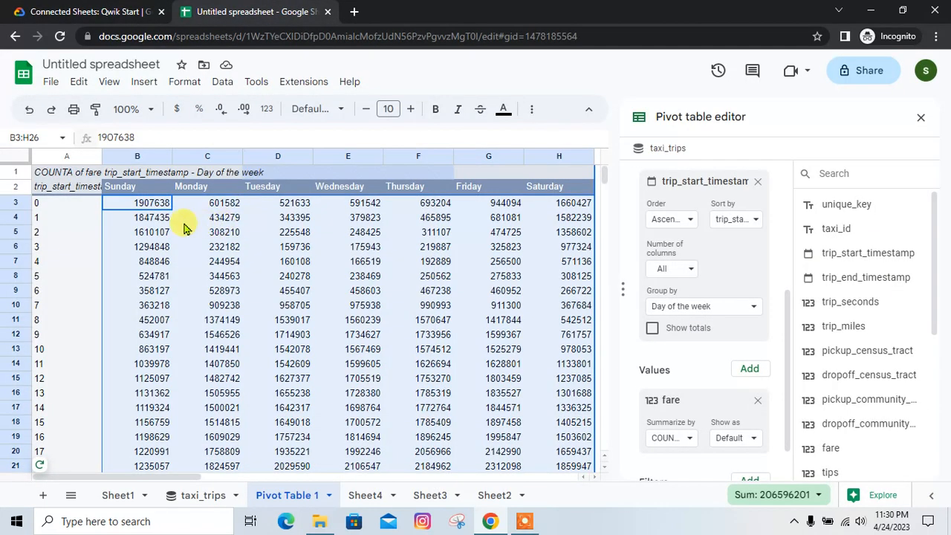
click(156, 217)
drag(123, 204, 576, 379)
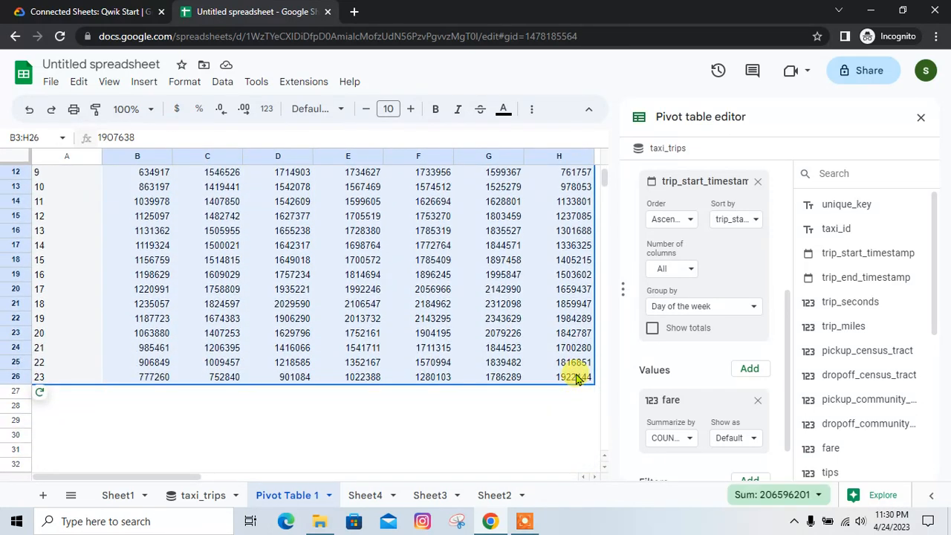
scroll(141, 238, up, 5)
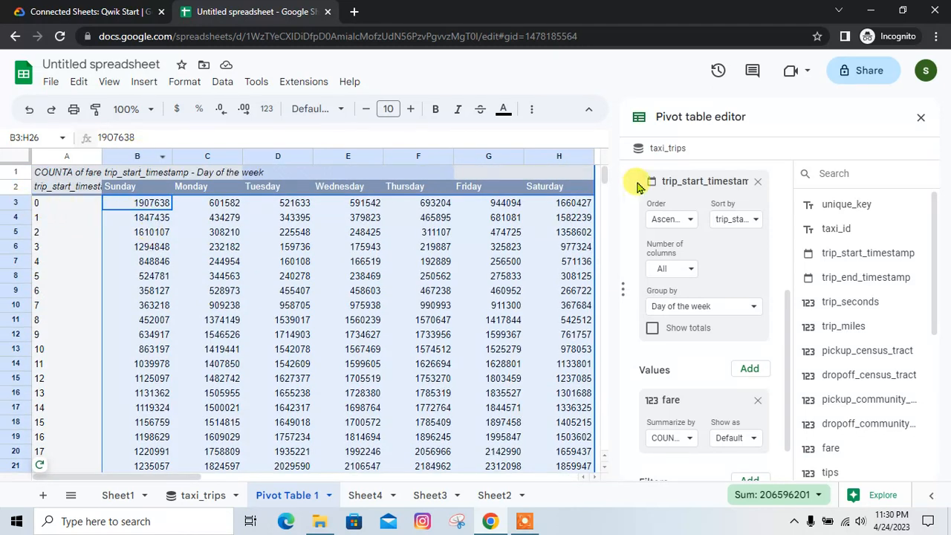
scroll(314, 340, down, 5)
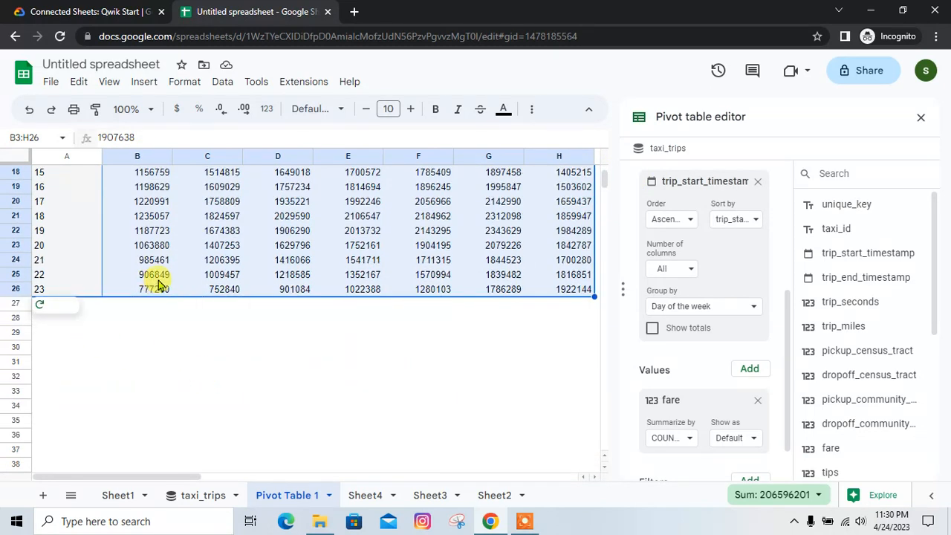
scroll(255, 259, up, 5)
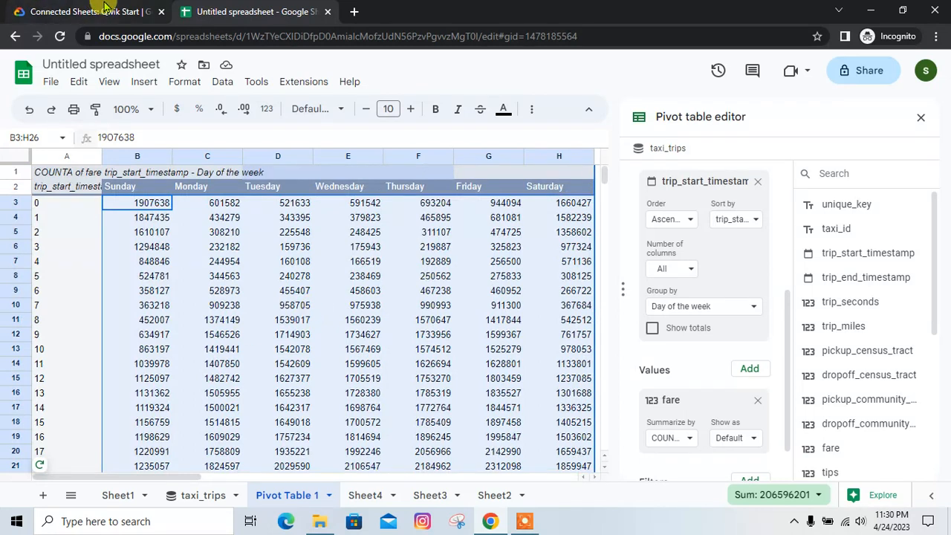
Step: Following the lab's step 12, apply the Number format to the selected range B3:H26
click(65, 10)
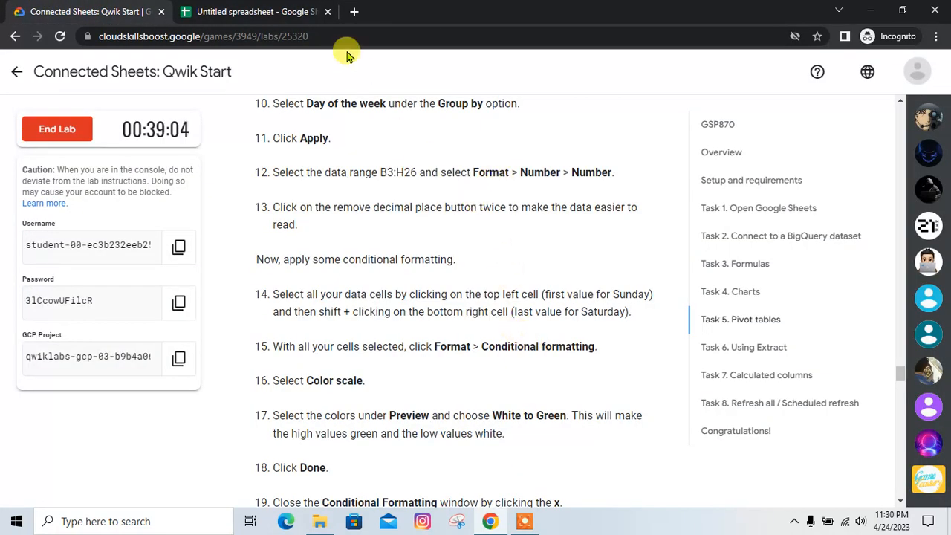
click(268, 11)
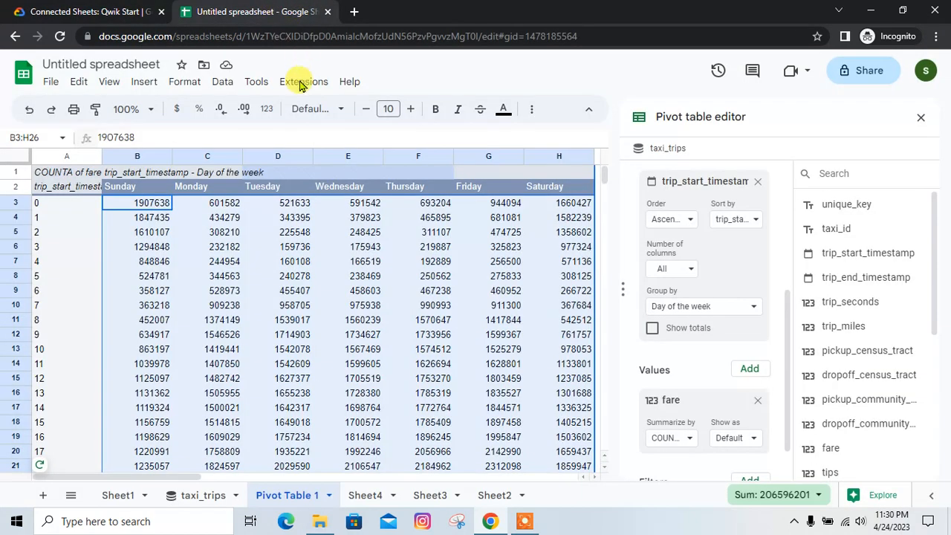
click(184, 81)
mouse_move(223, 147)
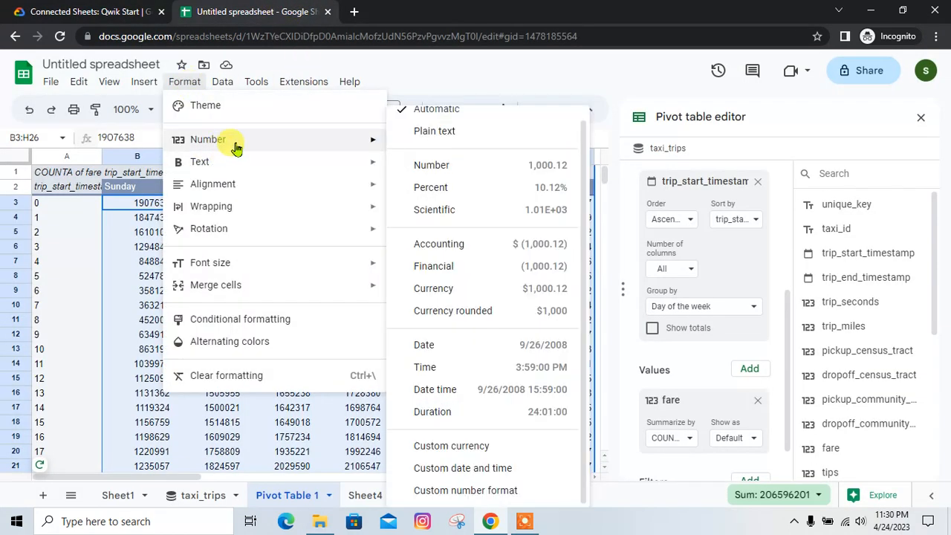
click(473, 162)
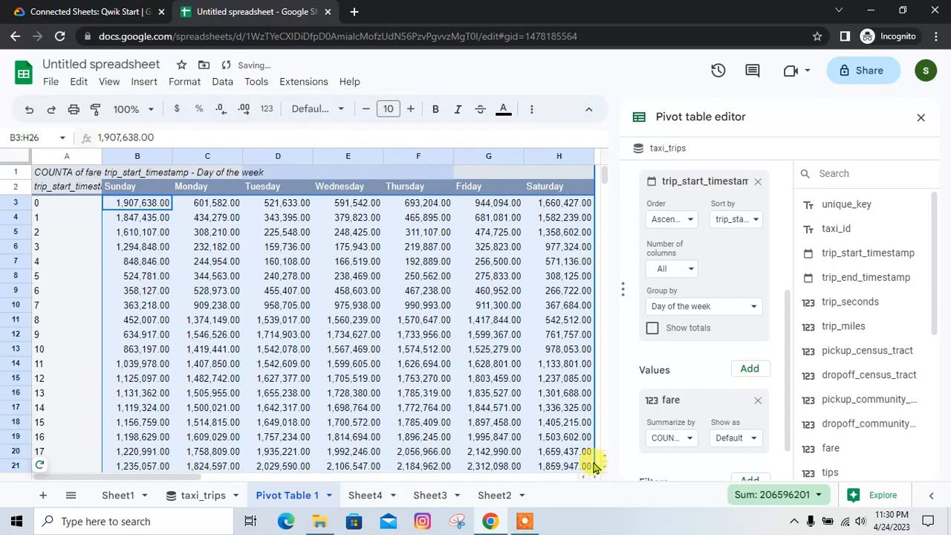
Step: Check the lab's step 13 and locate the command that decreases decimal places for the range B3:H26
click(95, 11)
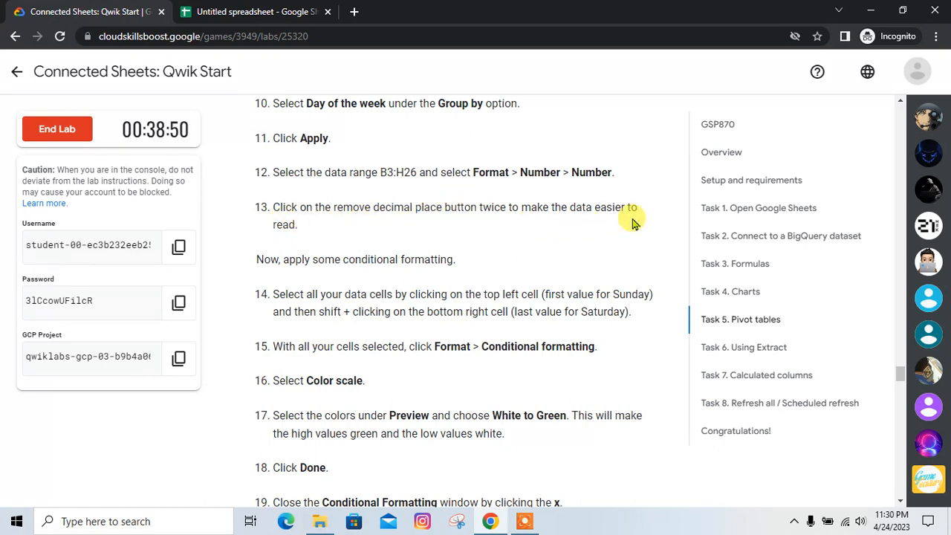
click(249, 11)
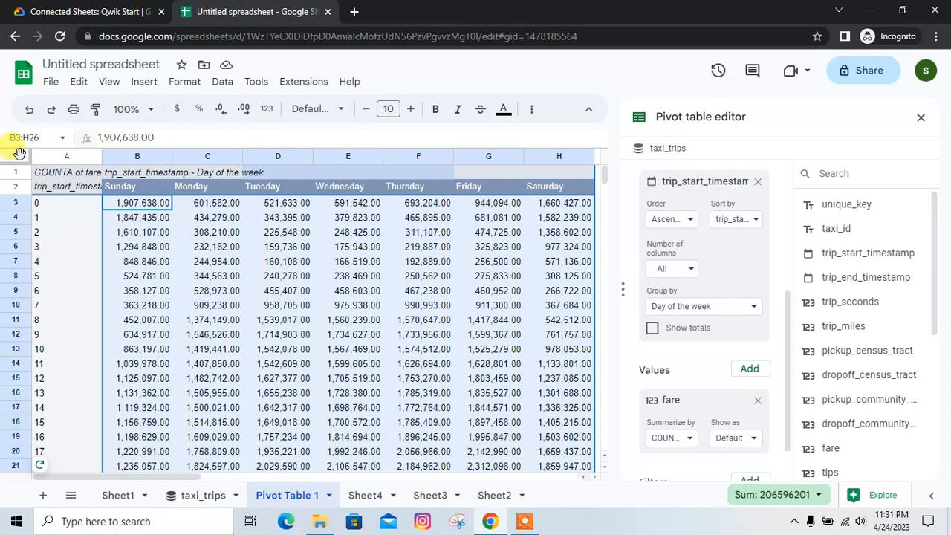
click(62, 138)
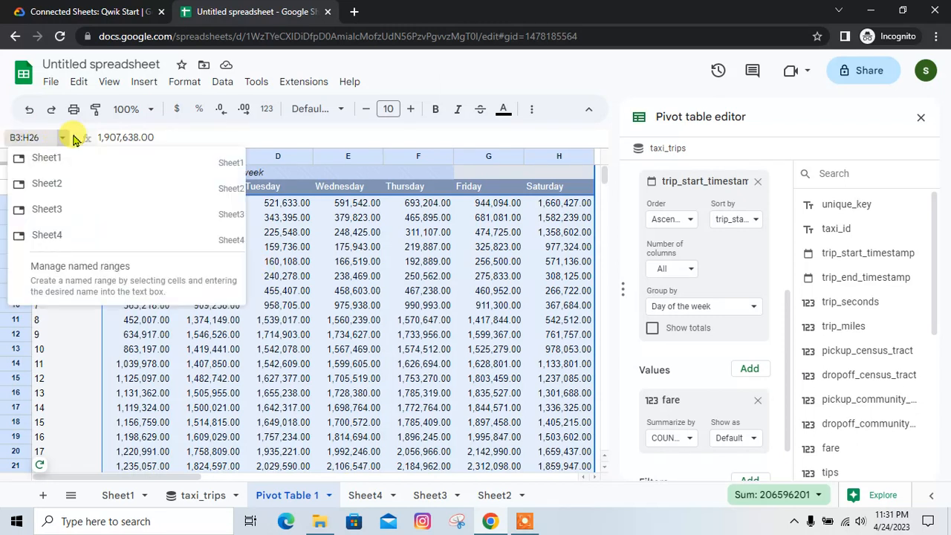
click(74, 139)
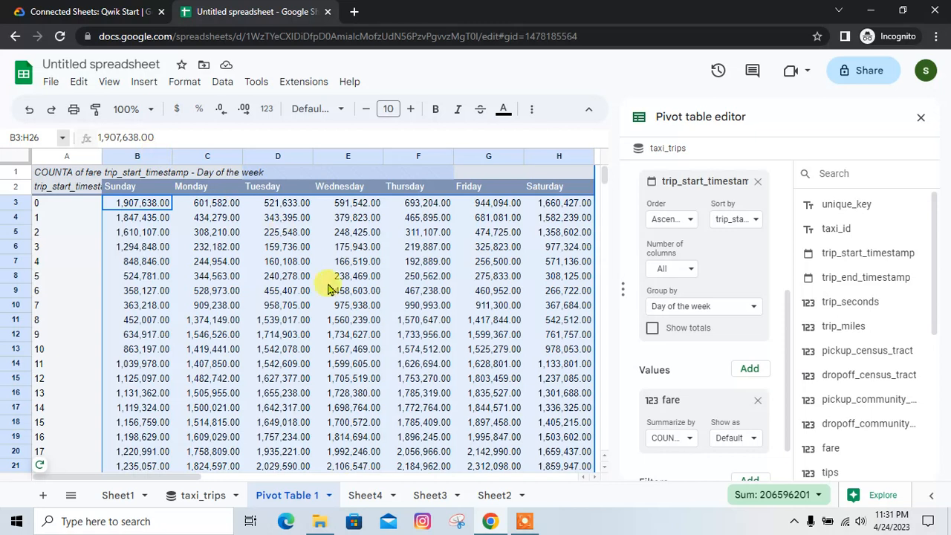
scroll(330, 293, down, 1)
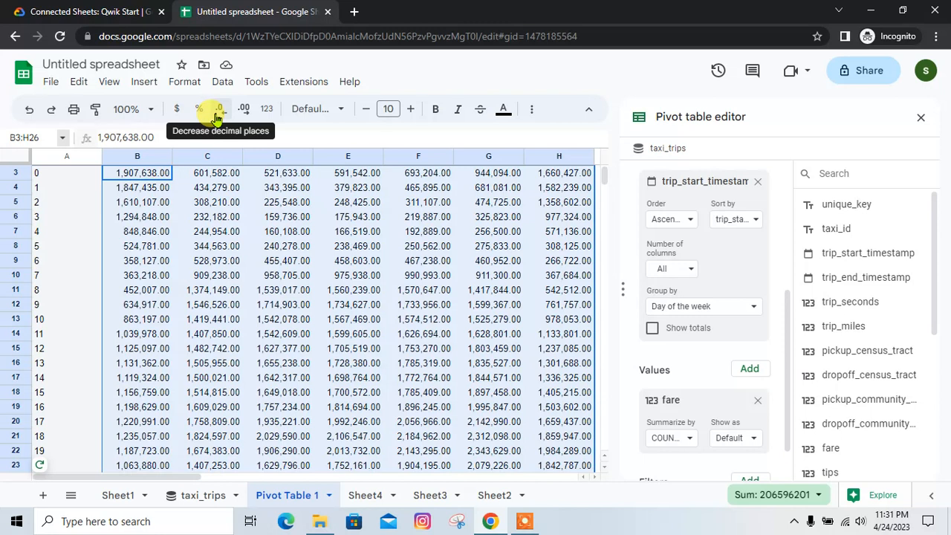
click(132, 11)
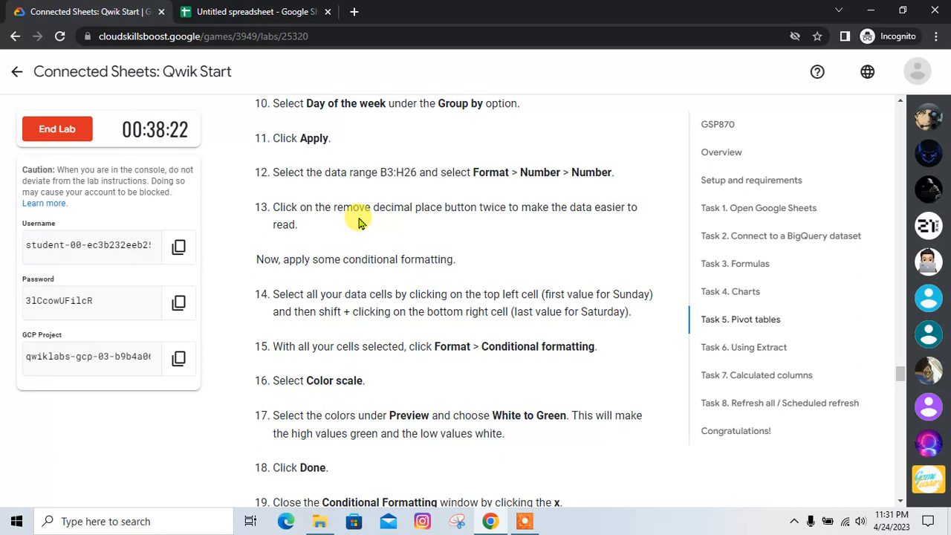
click(252, 12)
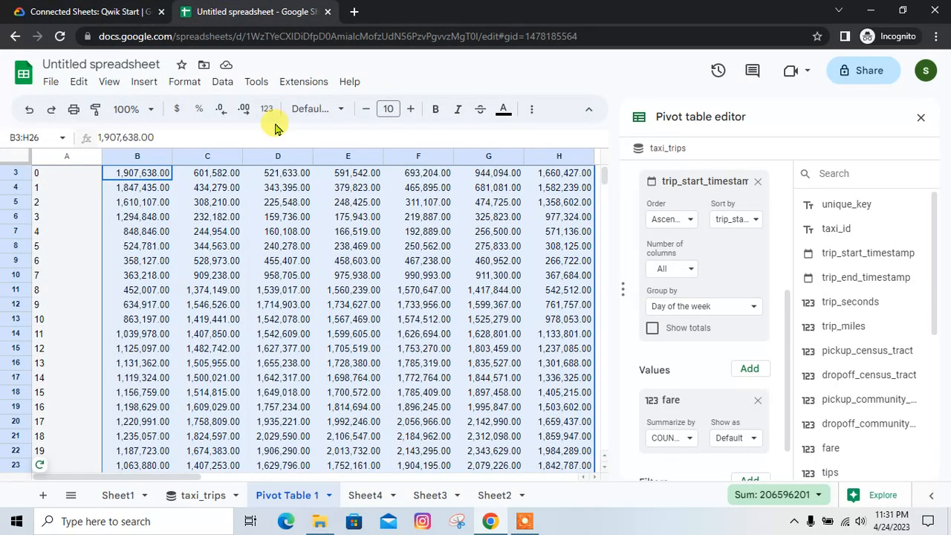
Step: Remove both decimal places from the pivot table values in B3:H26
click(223, 111)
click(223, 112)
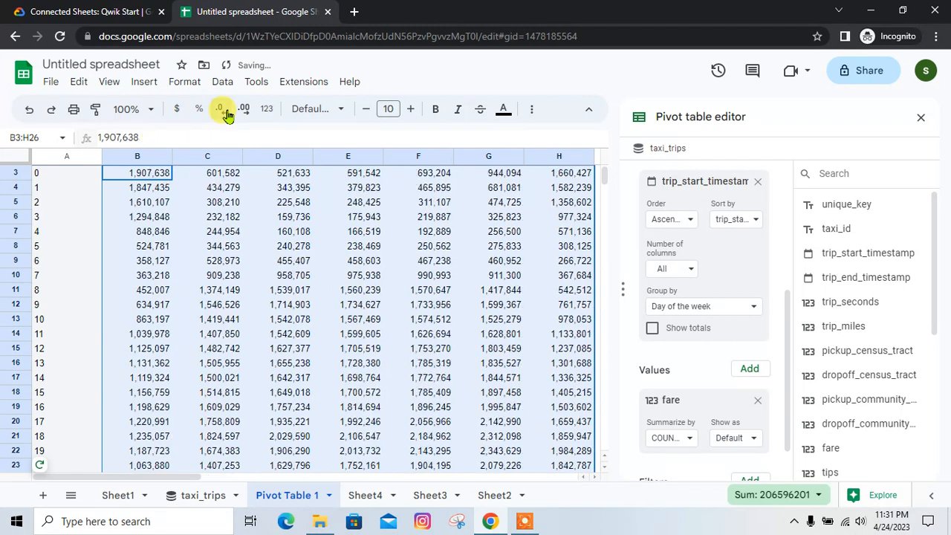
Step: Check the lab's conditional formatting instructions and try selecting the pivot table's weekday headers, B2:H2
click(119, 12)
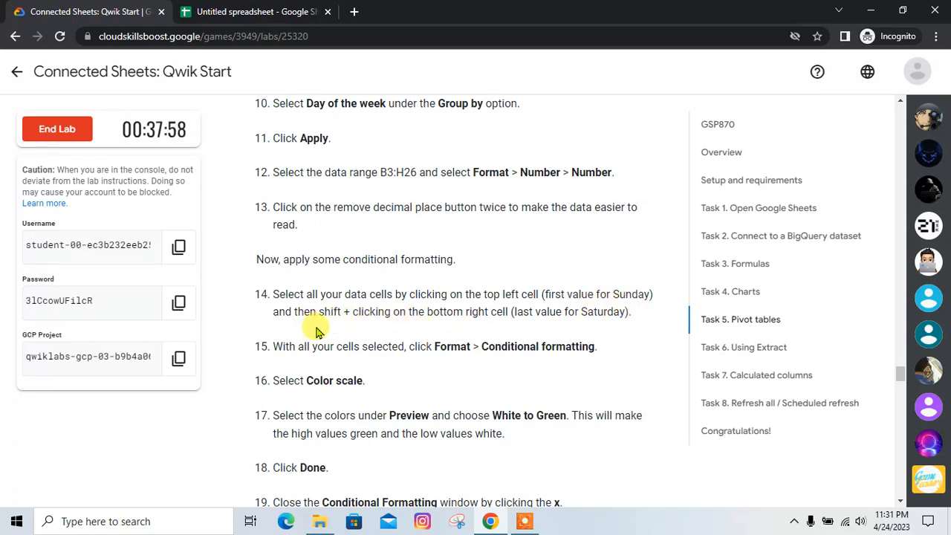
scroll(323, 312, down, 1)
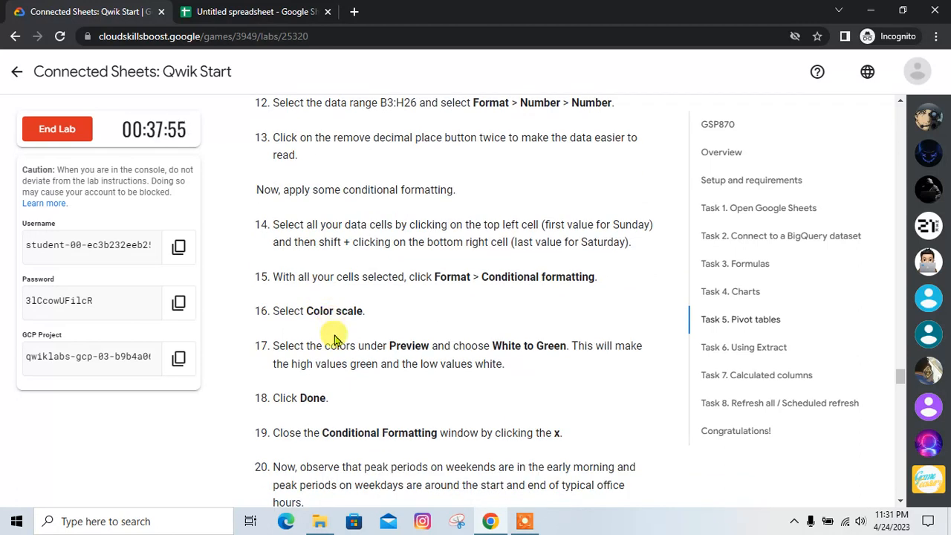
key(ctrl+Tab)
scroll(248, 311, up, 1)
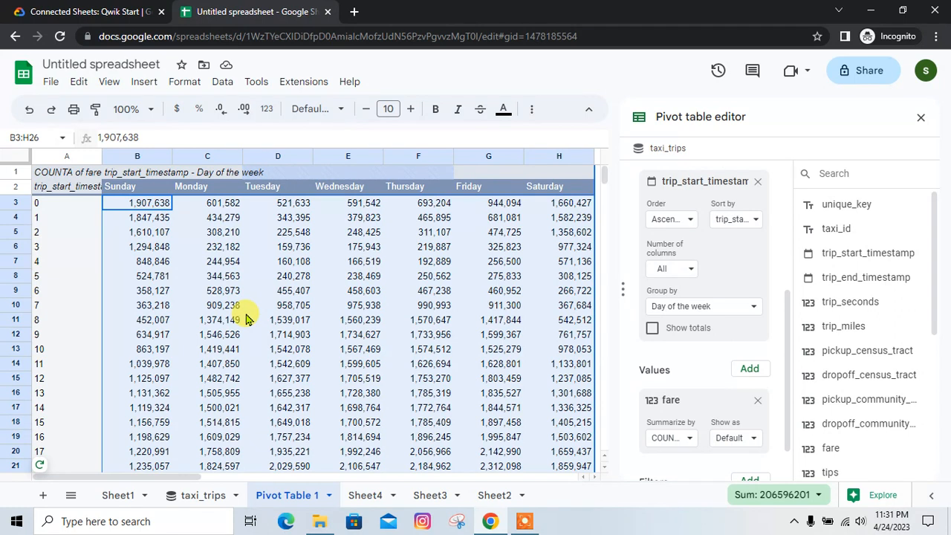
click(231, 254)
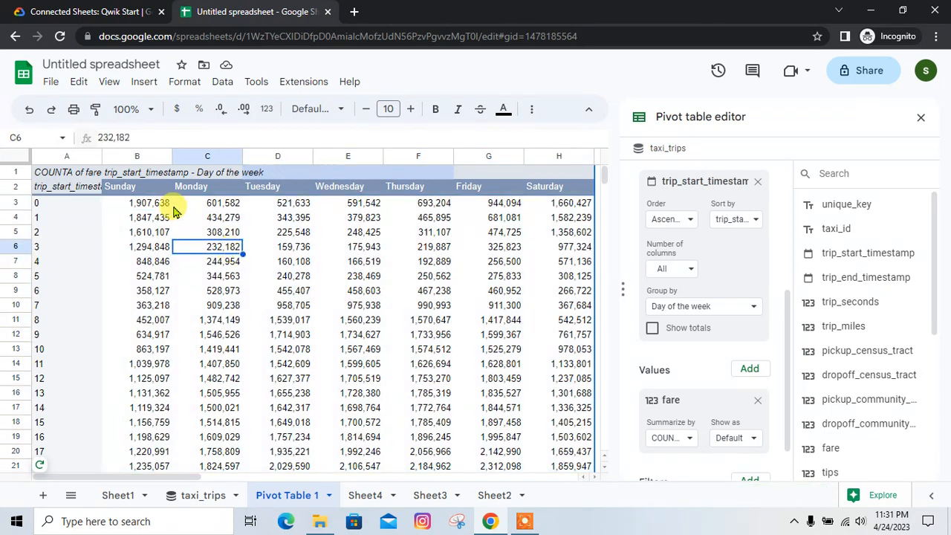
click(127, 191)
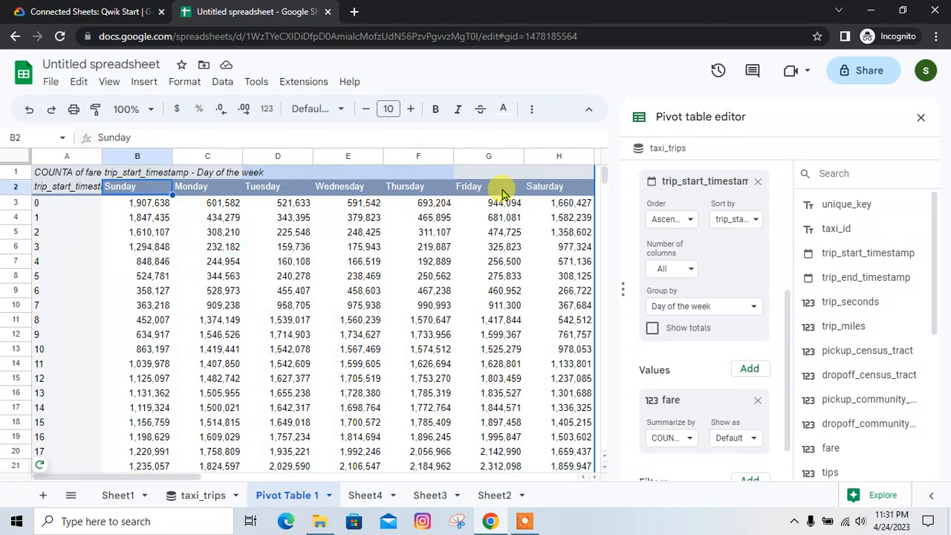
drag(502, 194, 544, 190)
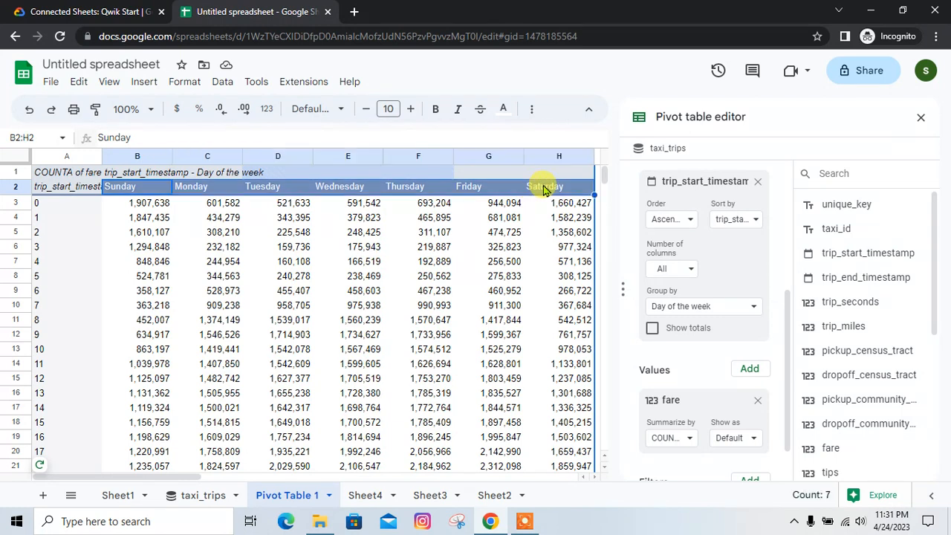
scroll(425, 272, down, 3)
scroll(429, 275, up, 2)
scroll(429, 275, up, 2)
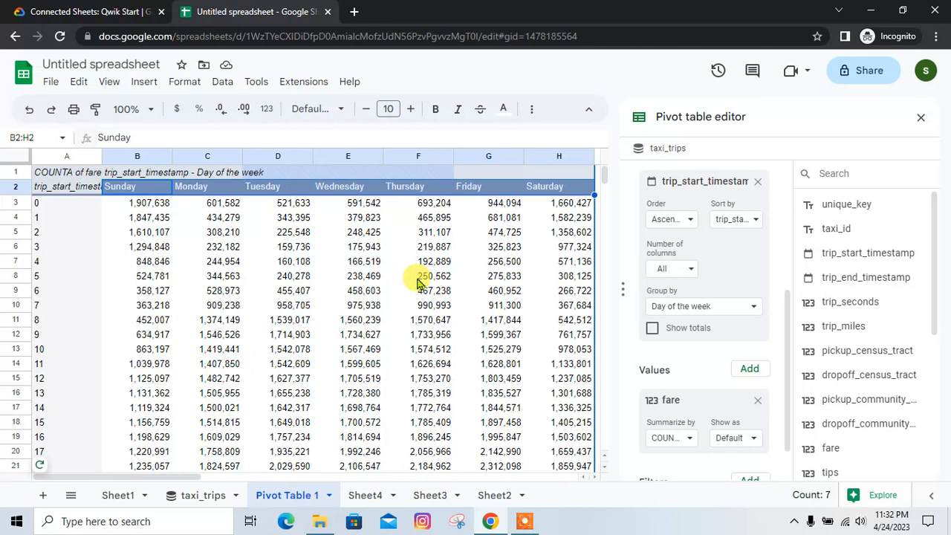
Step: Recheck the lab's selection instruction and select B2:H26, from the Sunday header to the last Saturday value
click(74, 12)
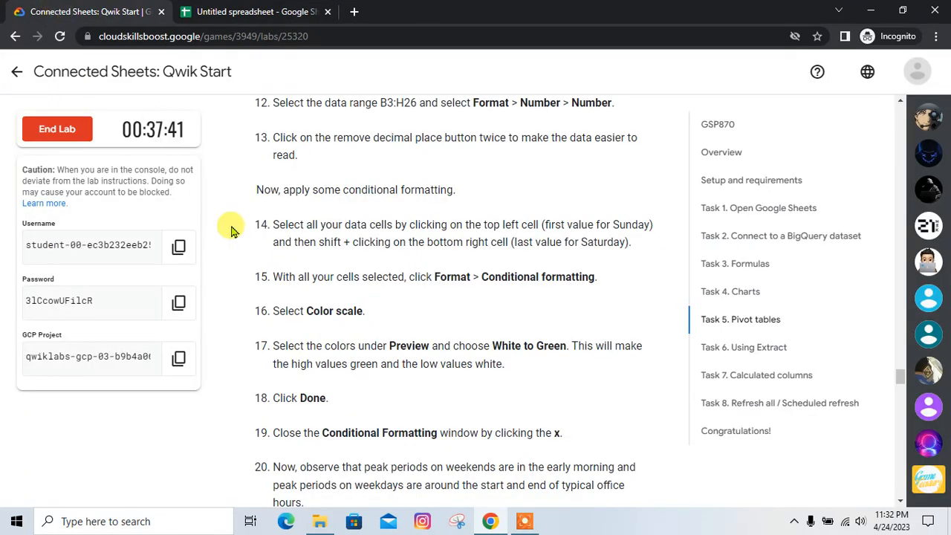
click(253, 12)
click(186, 201)
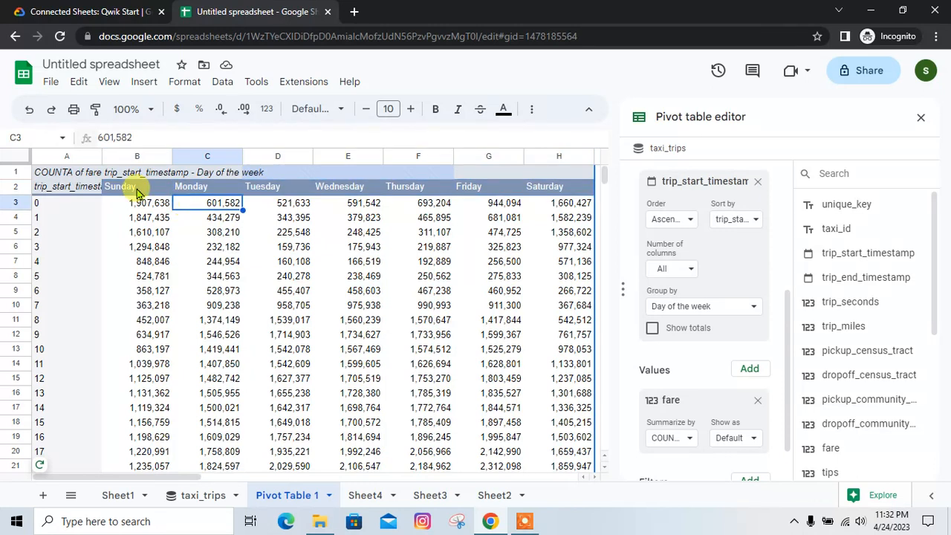
click(138, 192)
scroll(291, 283, down, 3)
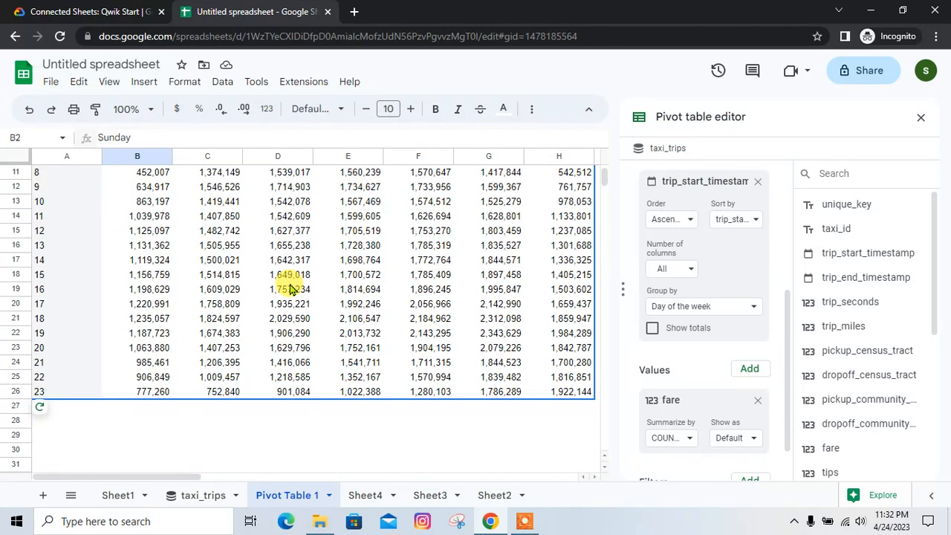
scroll(290, 289, down, 2)
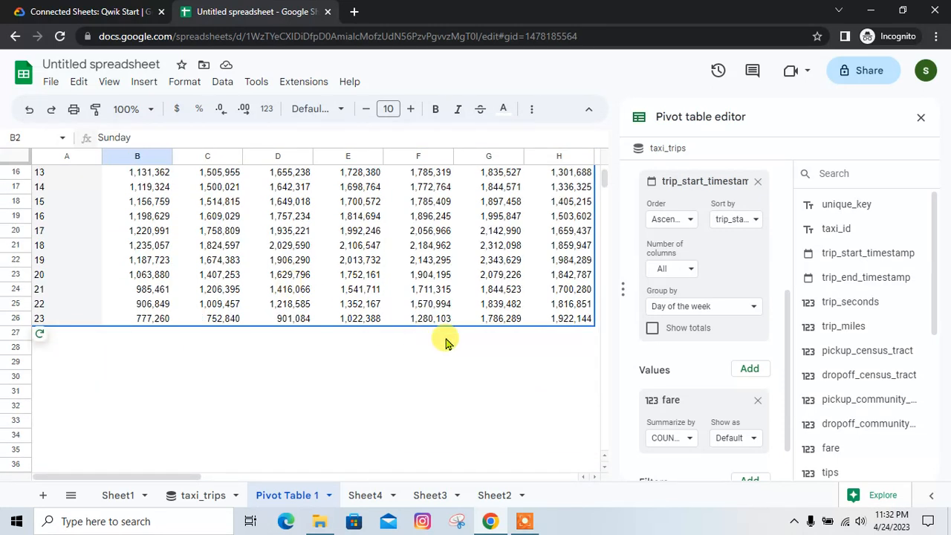
shift+click(580, 321)
scroll(309, 336, up, 5)
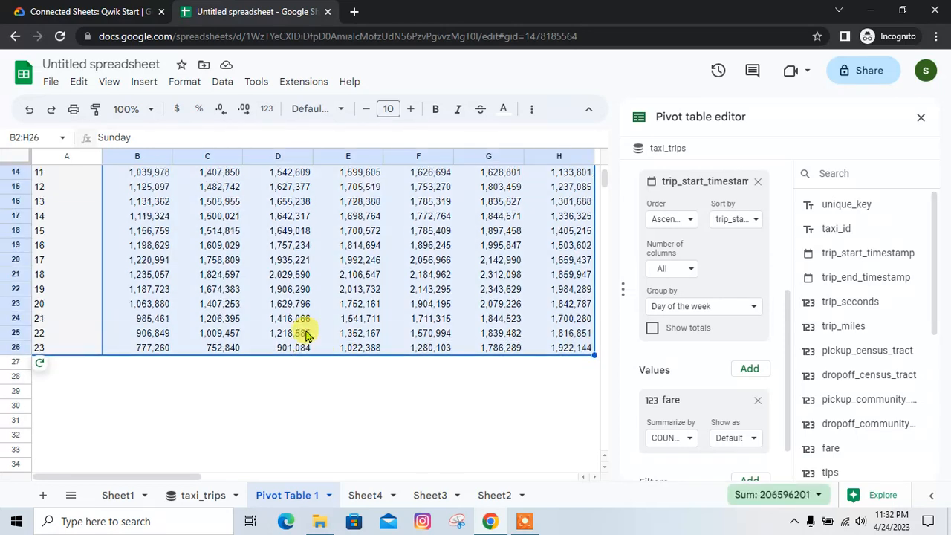
Step: Start a conditional formatting rule on the selected range B2:H26
click(82, 11)
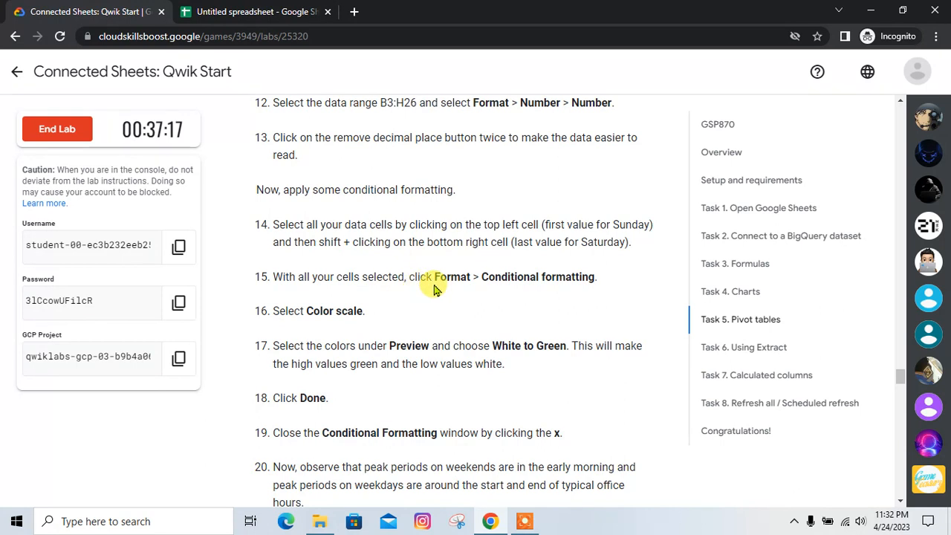
click(222, 10)
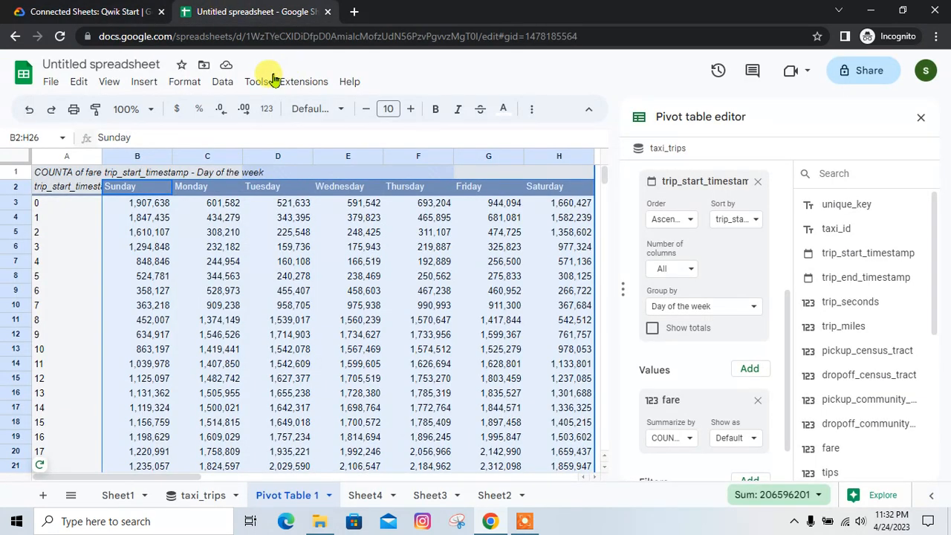
click(189, 87)
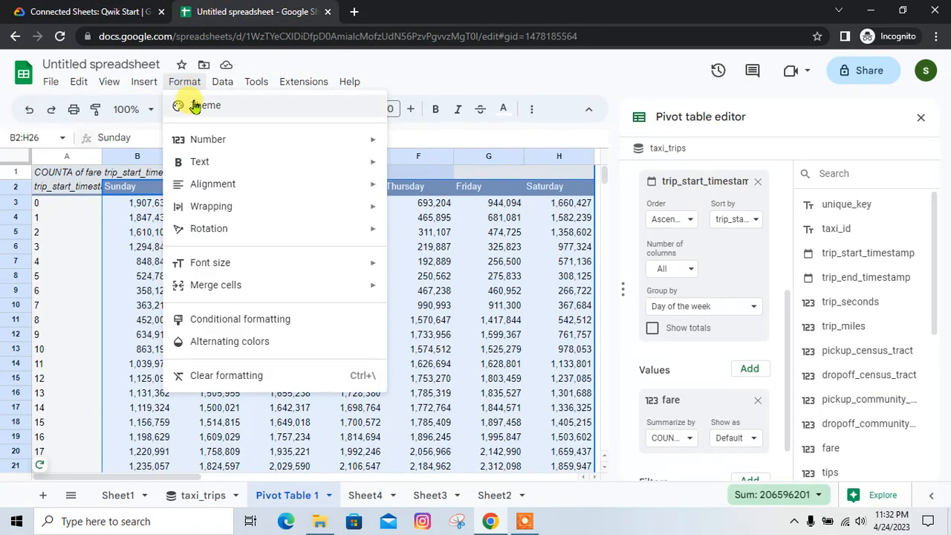
mouse_move(256, 273)
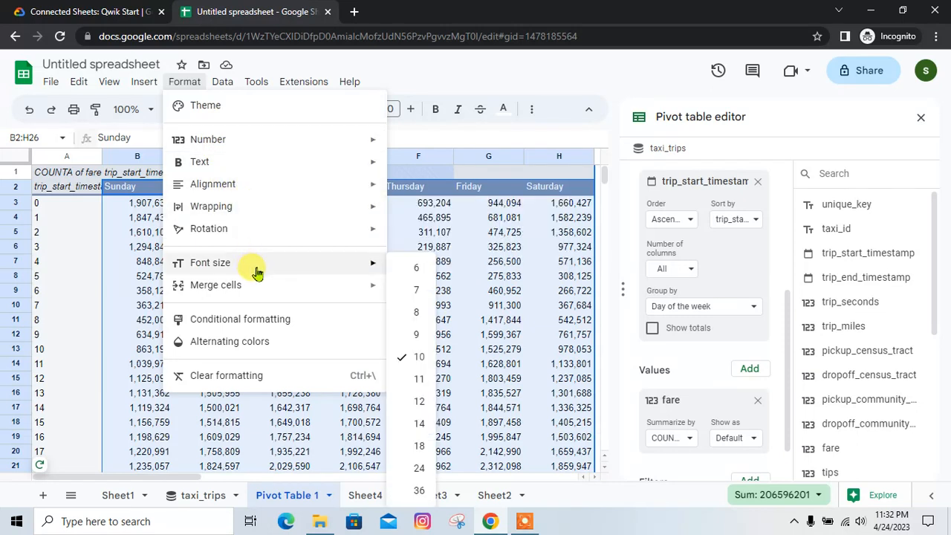
click(269, 319)
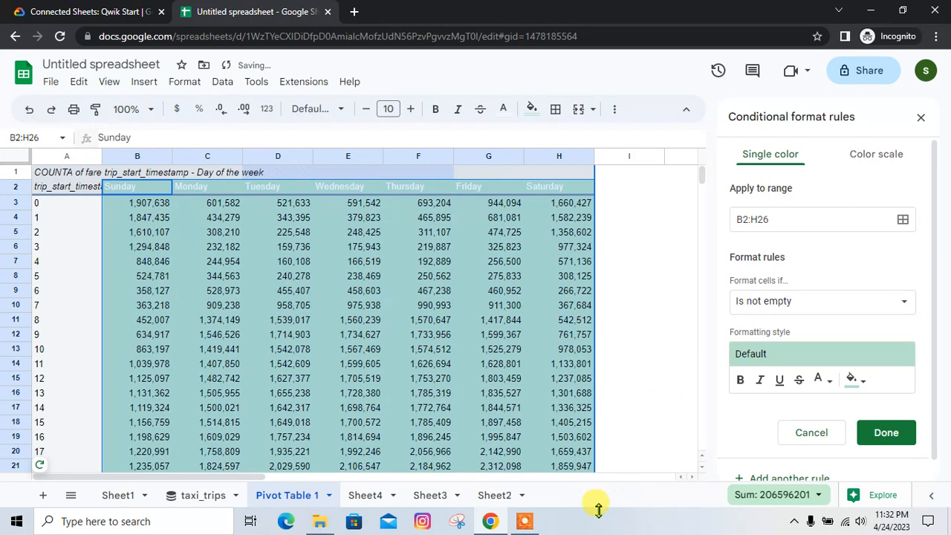
Step: Try to move the open conditional formatting rule to B3:H26 by reselecting the data cells, and cancel the rule
click(90, 9)
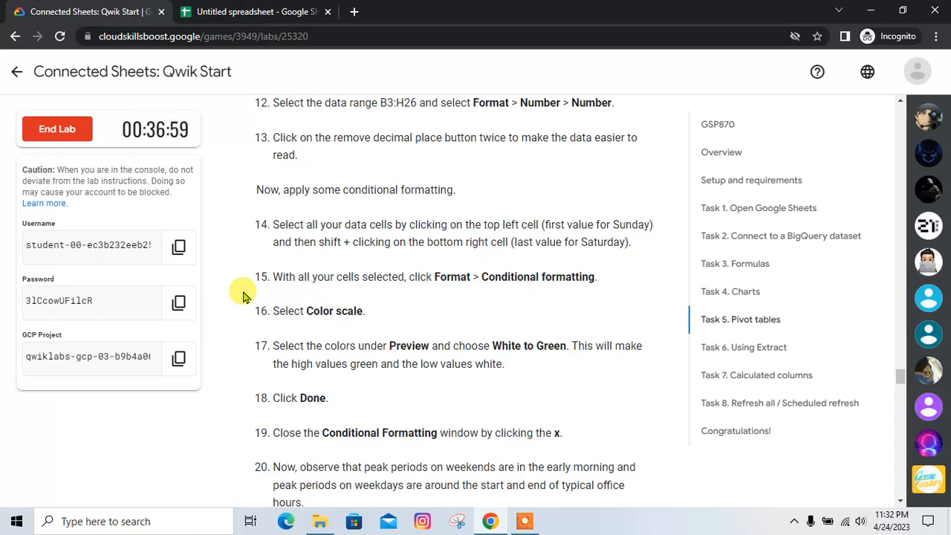
click(246, 11)
click(128, 214)
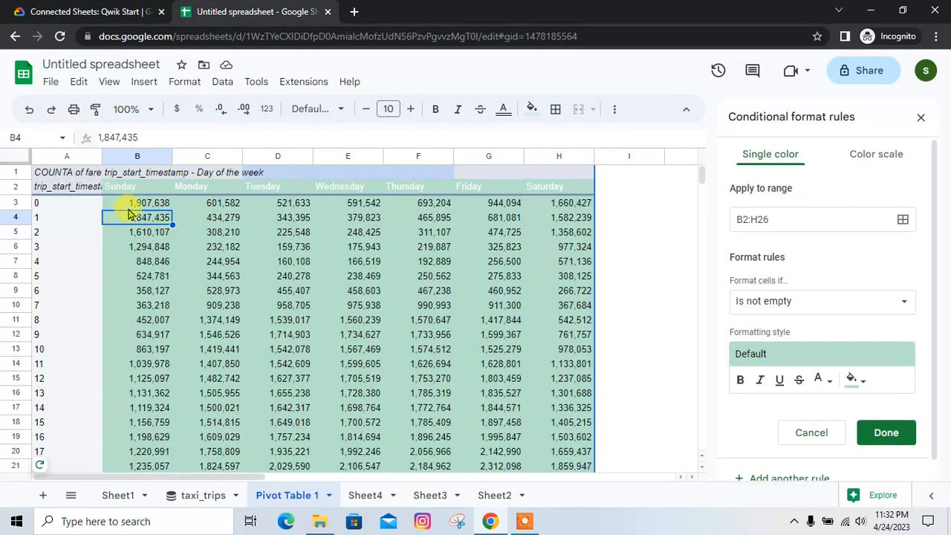
click(128, 207)
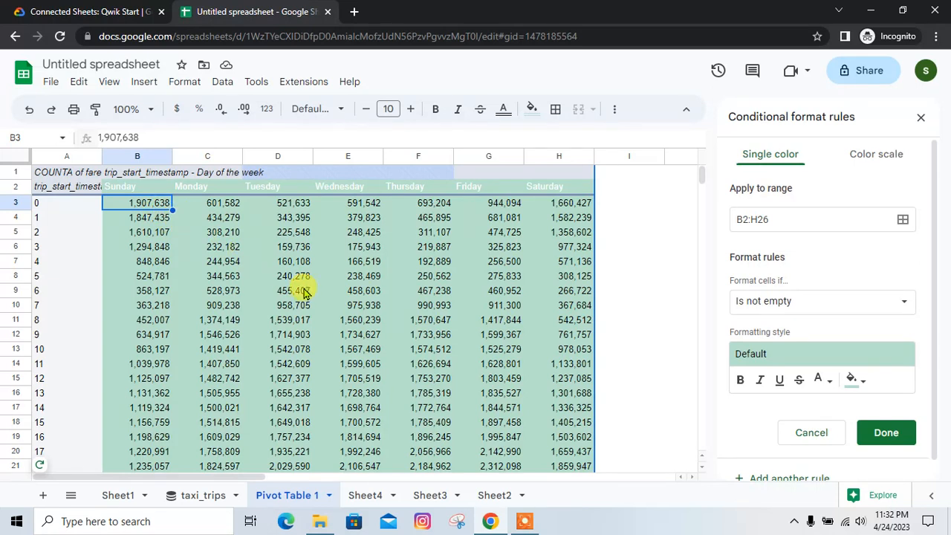
scroll(416, 311, down, 3)
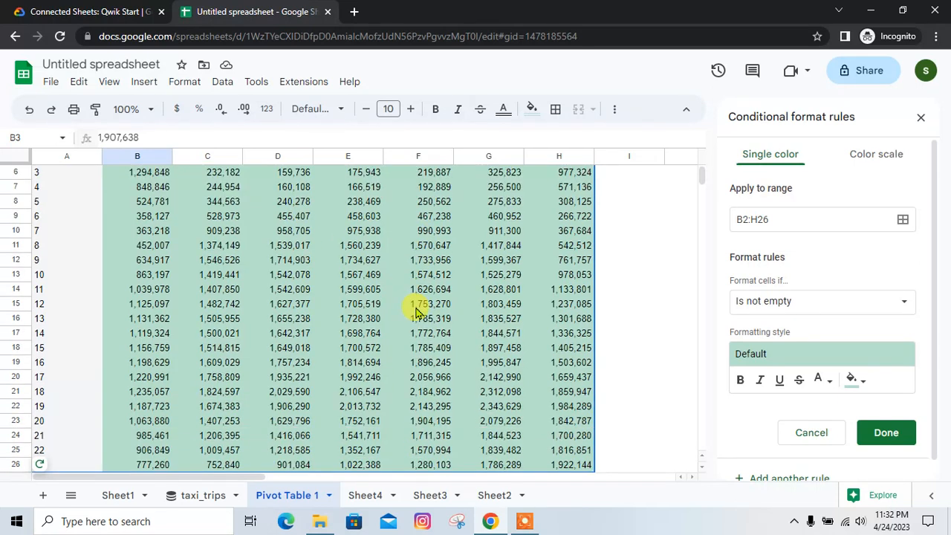
shift+click(573, 364)
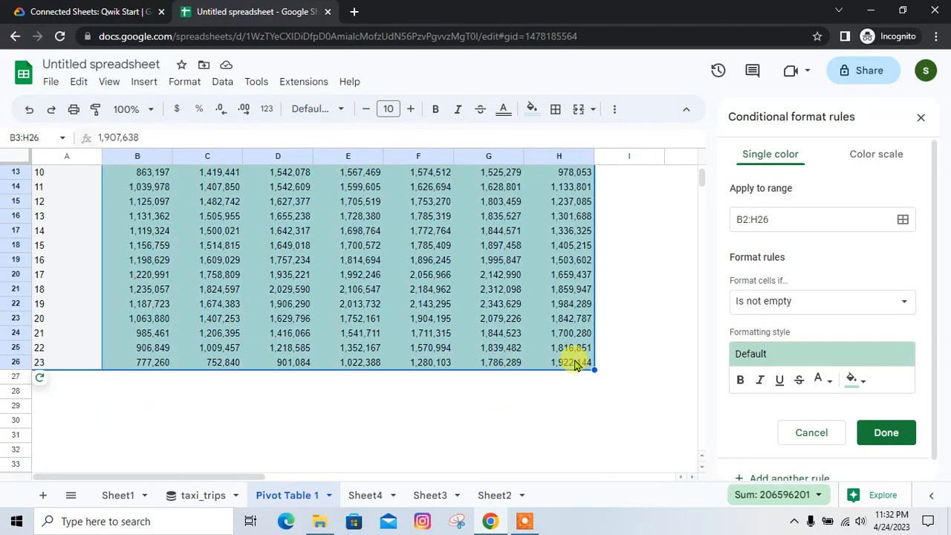
click(188, 84)
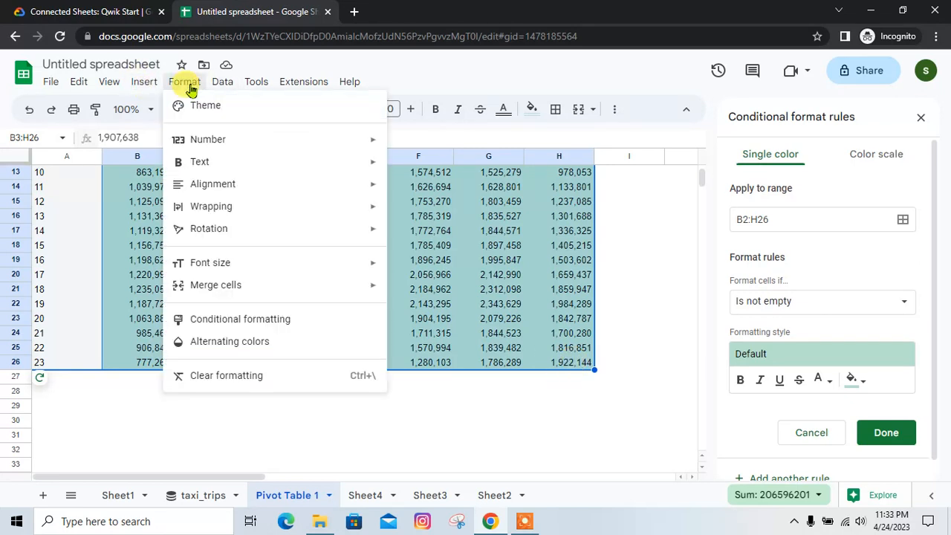
click(285, 323)
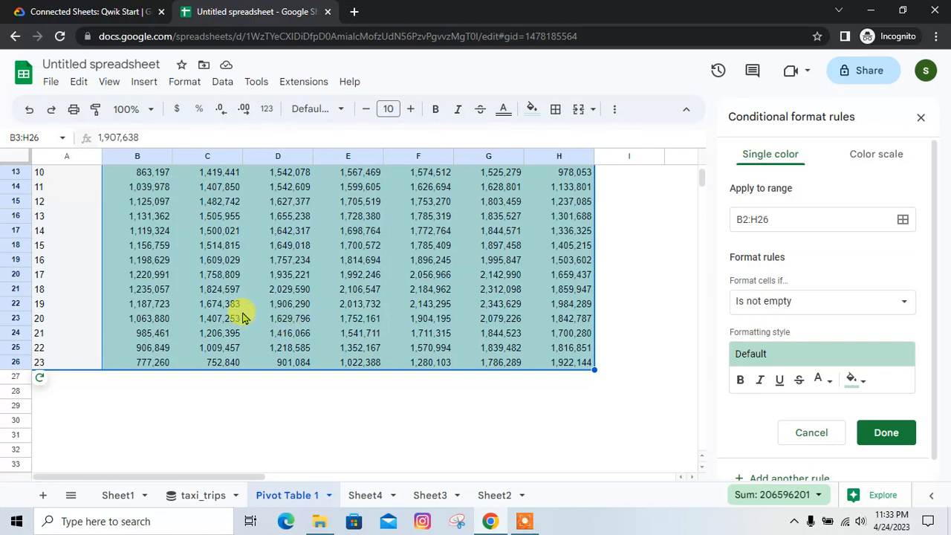
scroll(240, 314, up, 4)
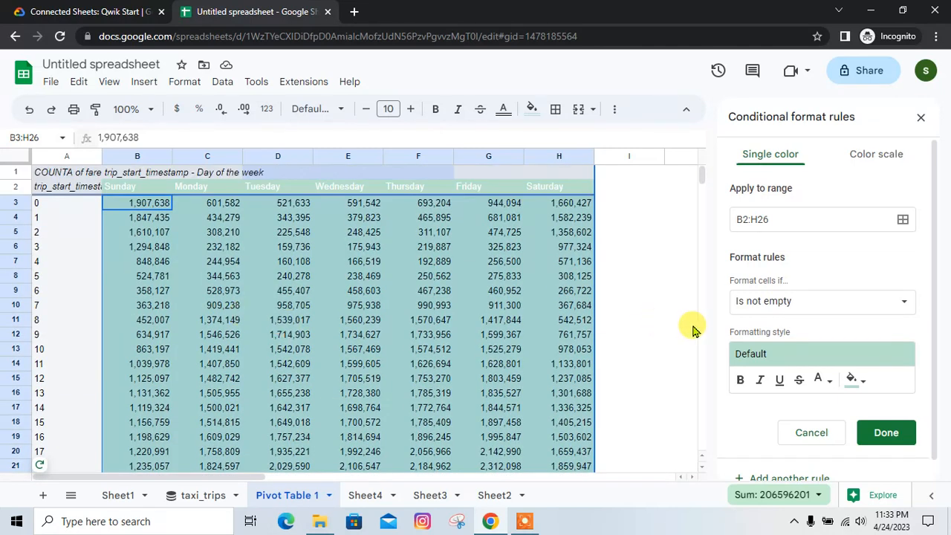
click(812, 437)
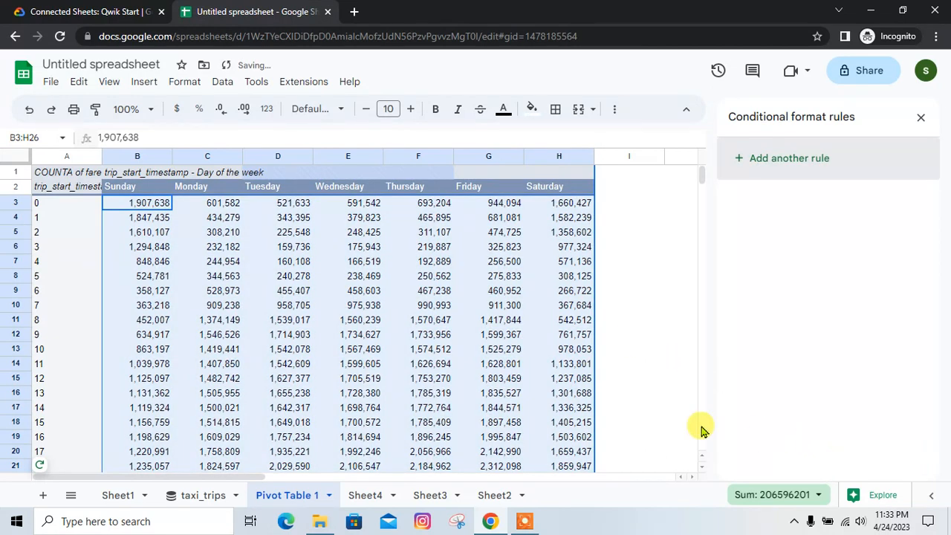
Step: Select the pivot table data cells B3:H26 and start a new conditional formatting rule for them
click(146, 215)
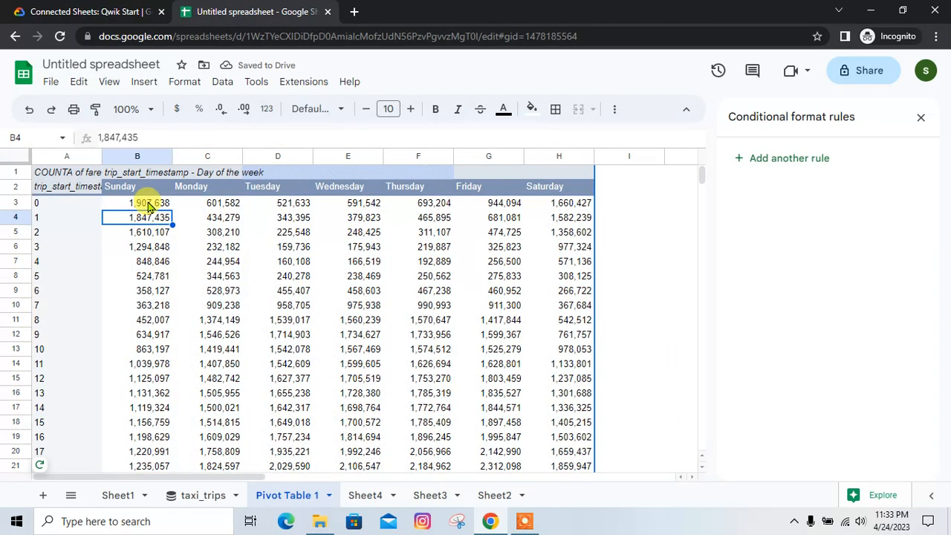
click(156, 204)
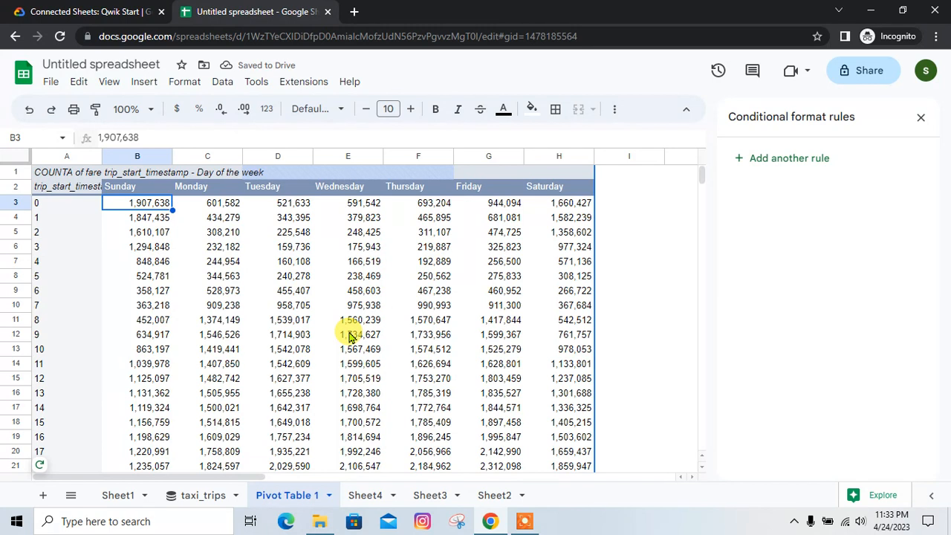
scroll(349, 336, down, 5)
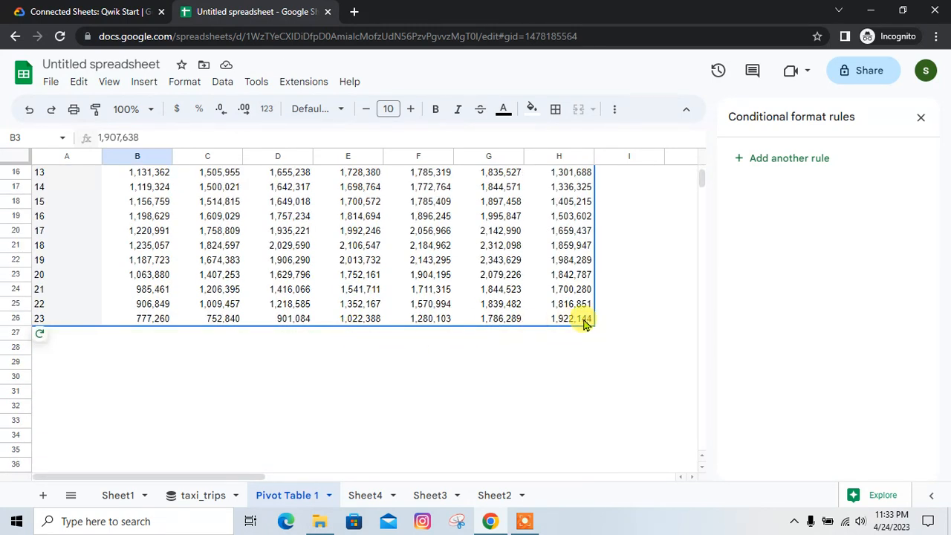
shift+click(584, 323)
scroll(412, 288, up, 5)
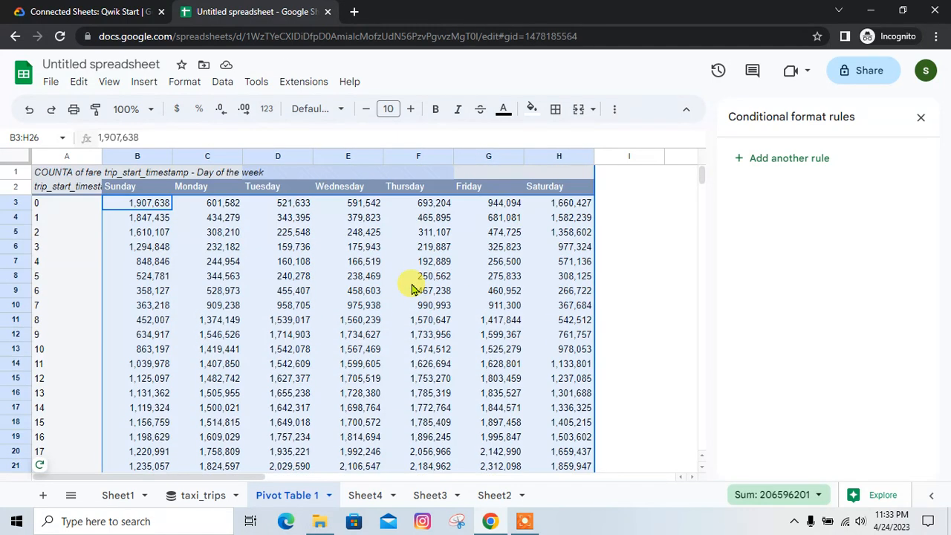
click(184, 82)
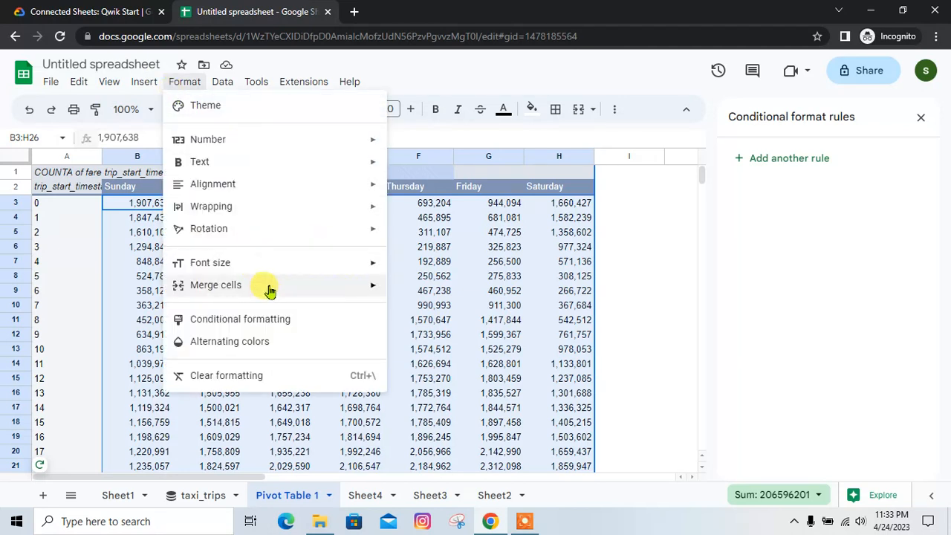
click(281, 326)
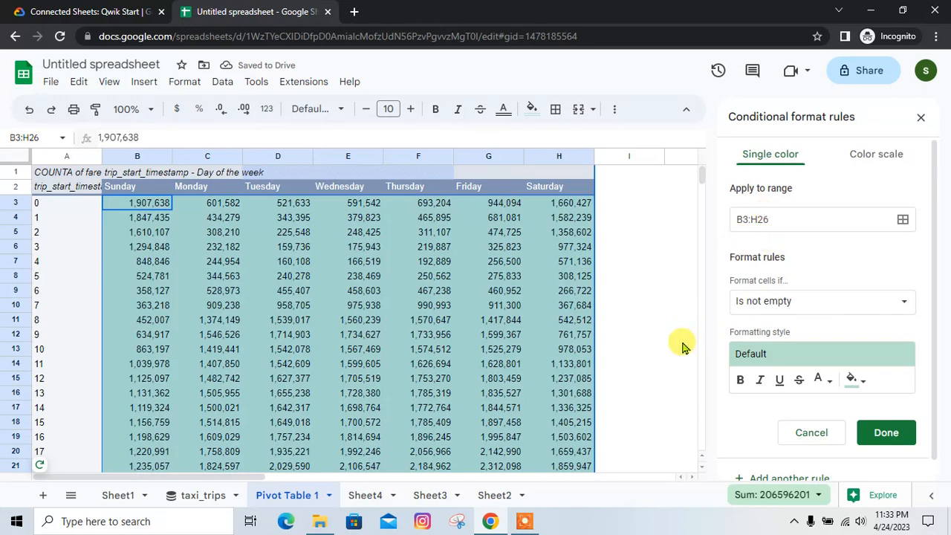
Step: Review the lab's instructions on selecting the data cells and applying the color scale
click(104, 11)
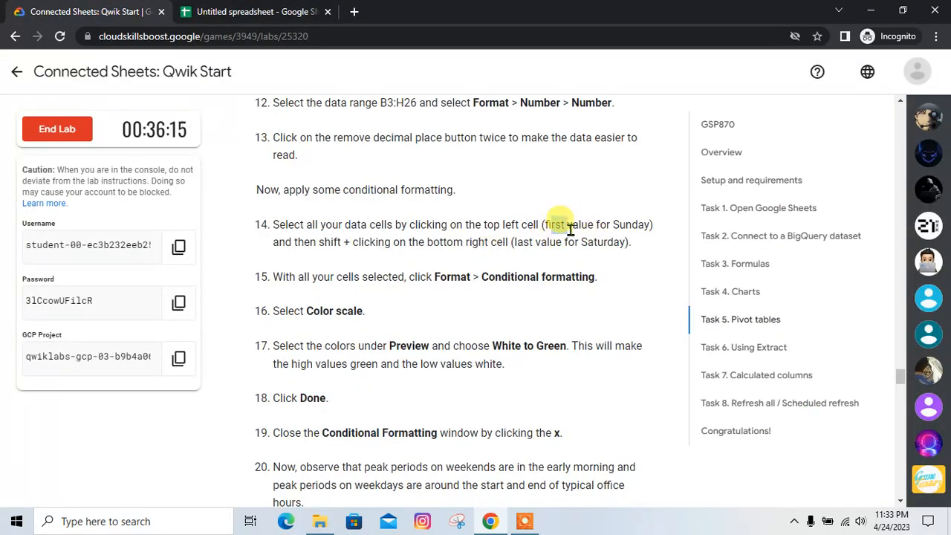
drag(612, 224, 643, 225)
click(644, 244)
scroll(505, 253, down, 1)
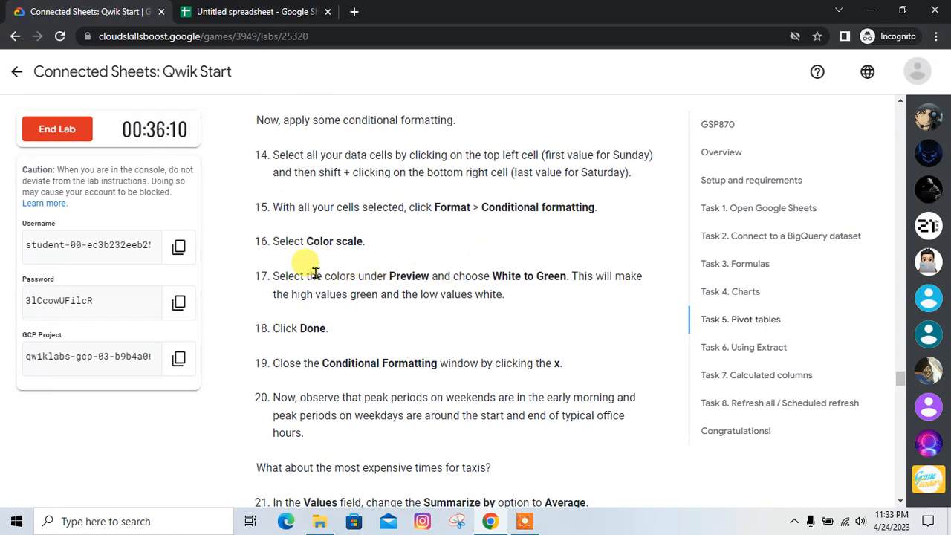
Step: Switch the conditional formatting rule for B3:H26 in the spreadsheet to a color scale and choose the White to Green preset
click(252, 11)
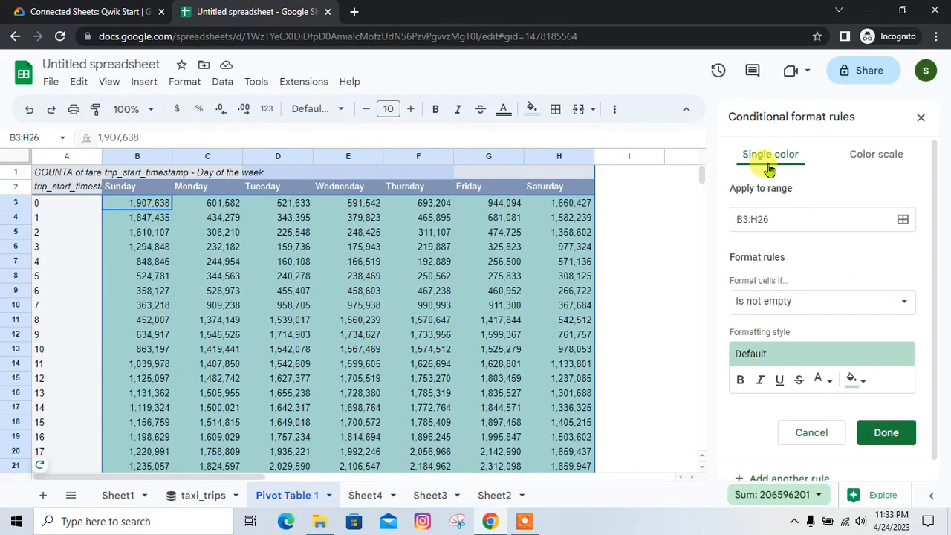
click(876, 160)
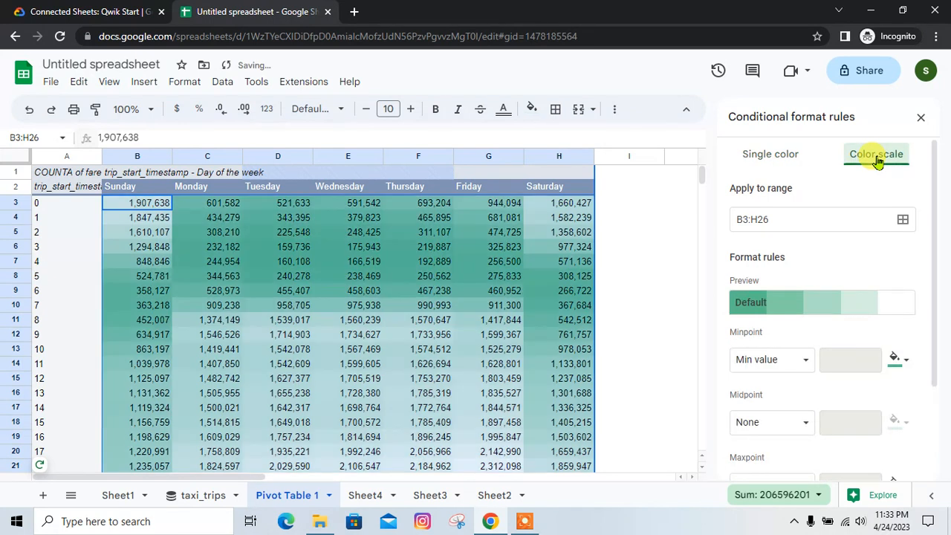
click(111, 12)
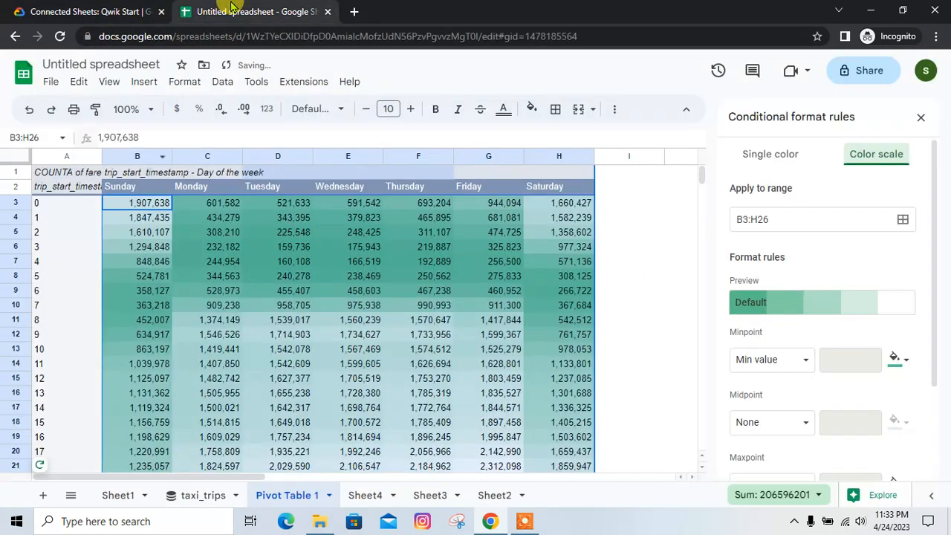
click(222, 12)
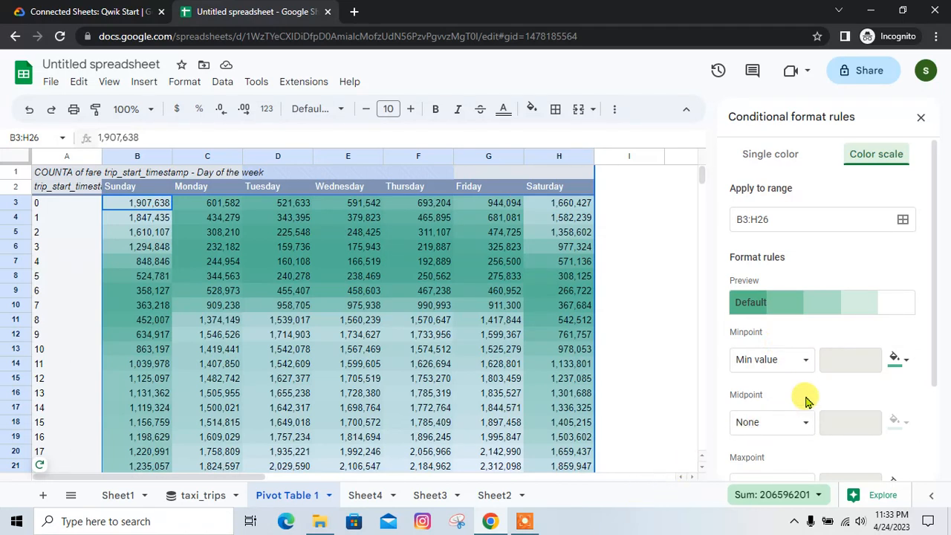
click(769, 308)
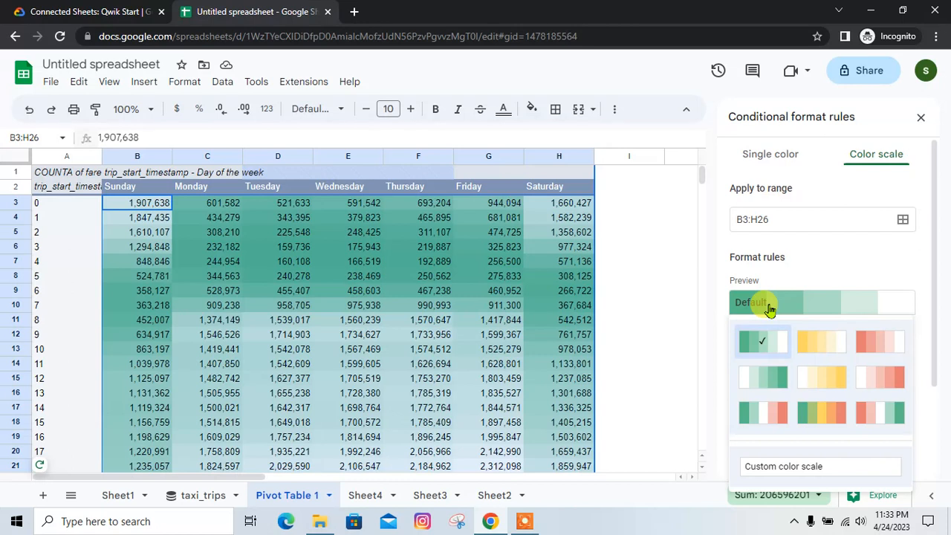
click(768, 381)
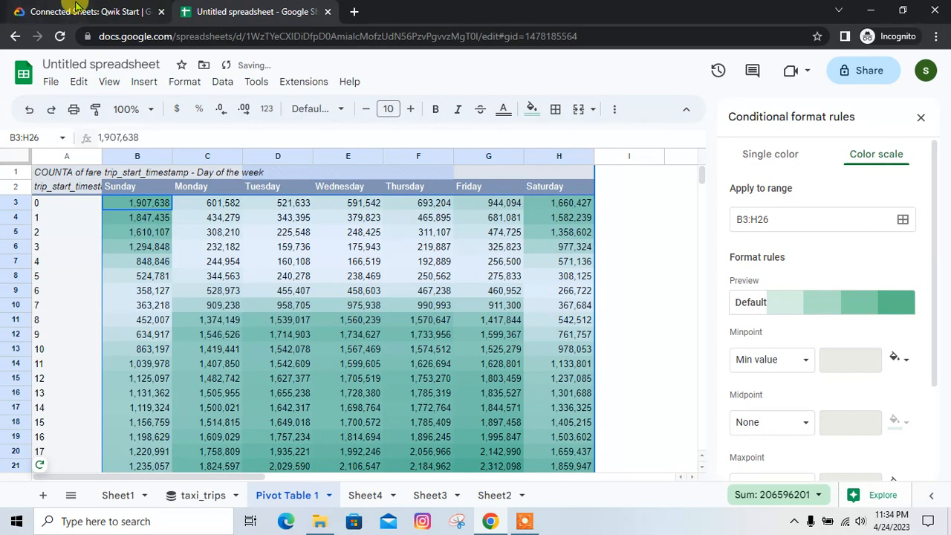
Step: Save the color scale rule and close the conditional format rules, checking the lab's steps along the way
click(78, 7)
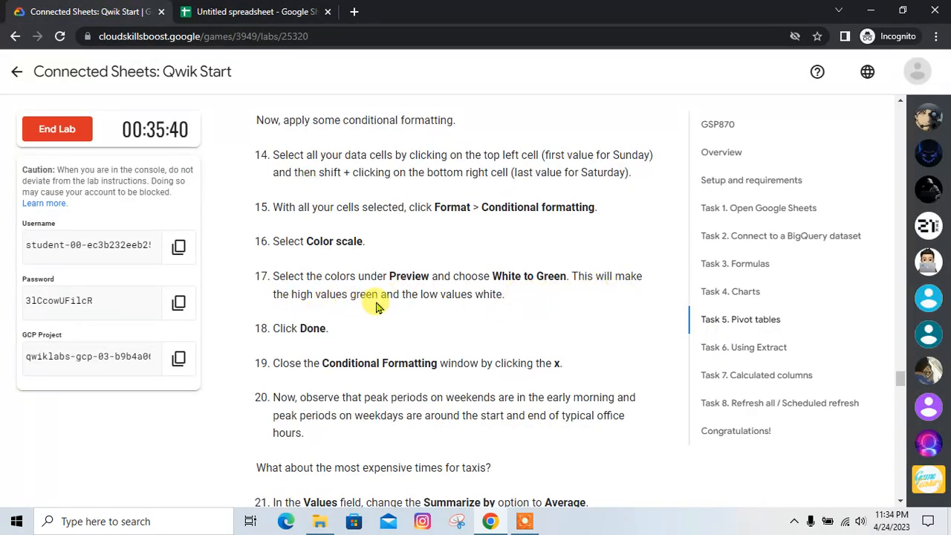
scroll(377, 297, down, 1)
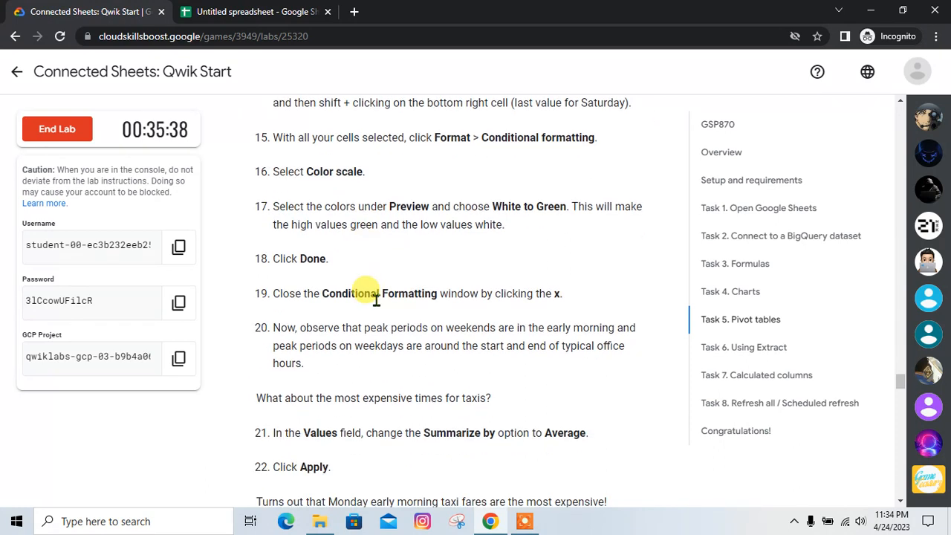
click(253, 12)
scroll(821, 434, down, 3)
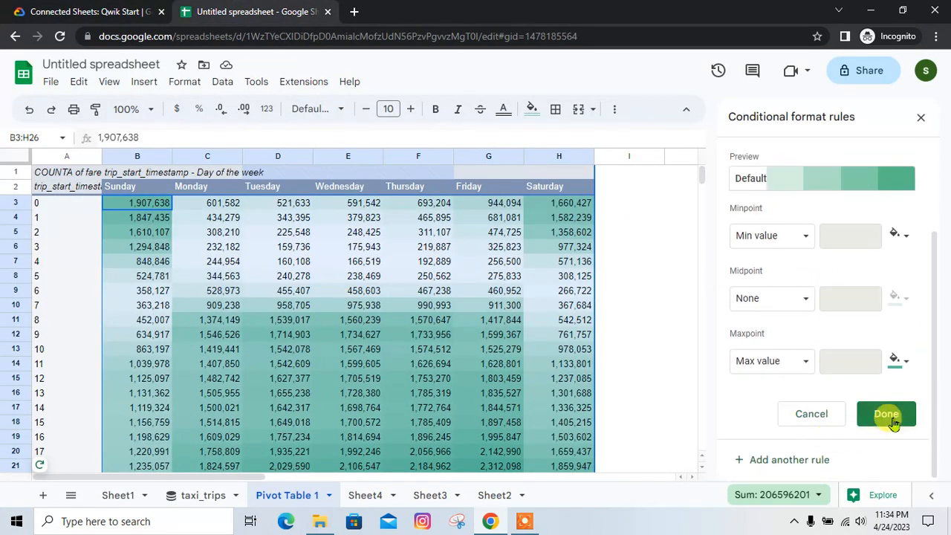
click(893, 422)
click(110, 7)
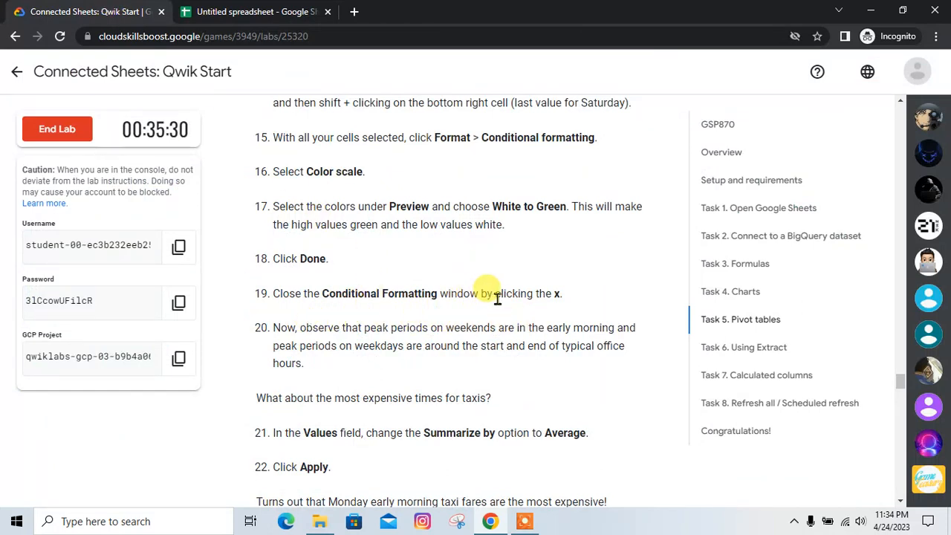
click(256, 12)
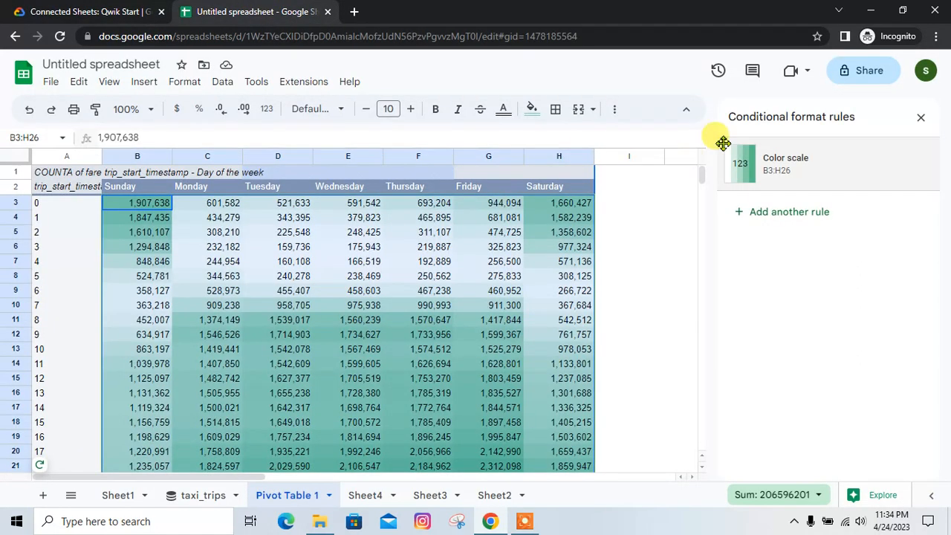
click(919, 121)
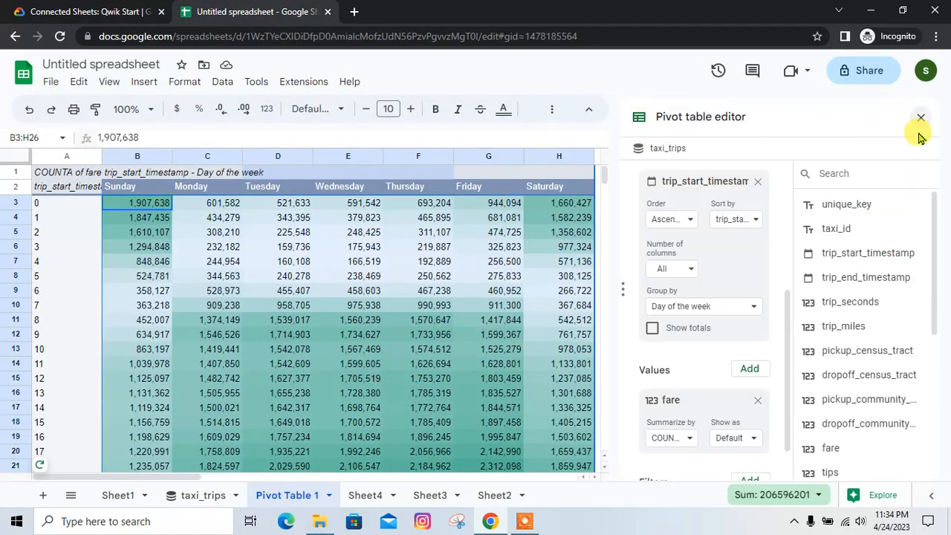
Step: Follow the lab's next instruction and summarize the pivot table's fare values by AVERAGE
click(110, 9)
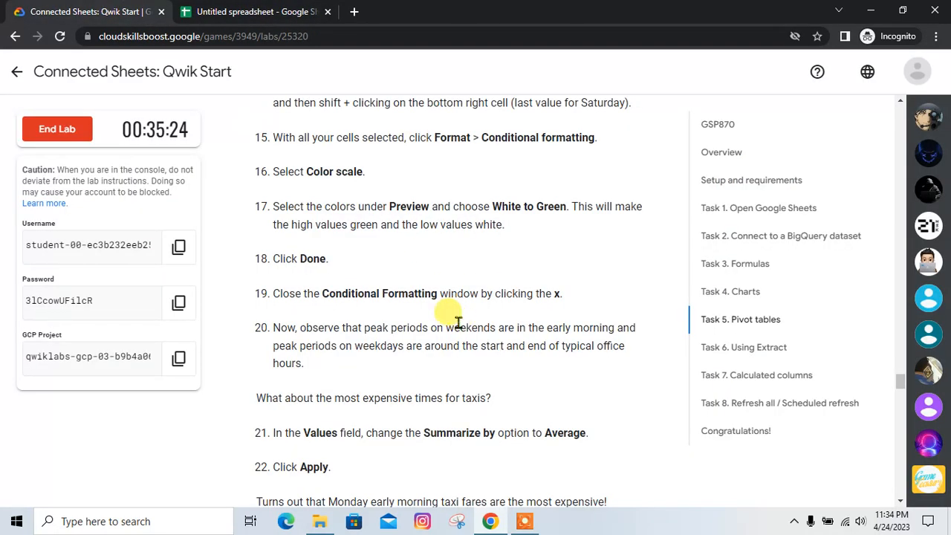
scroll(393, 356, down, 1)
scroll(389, 365, down, 1)
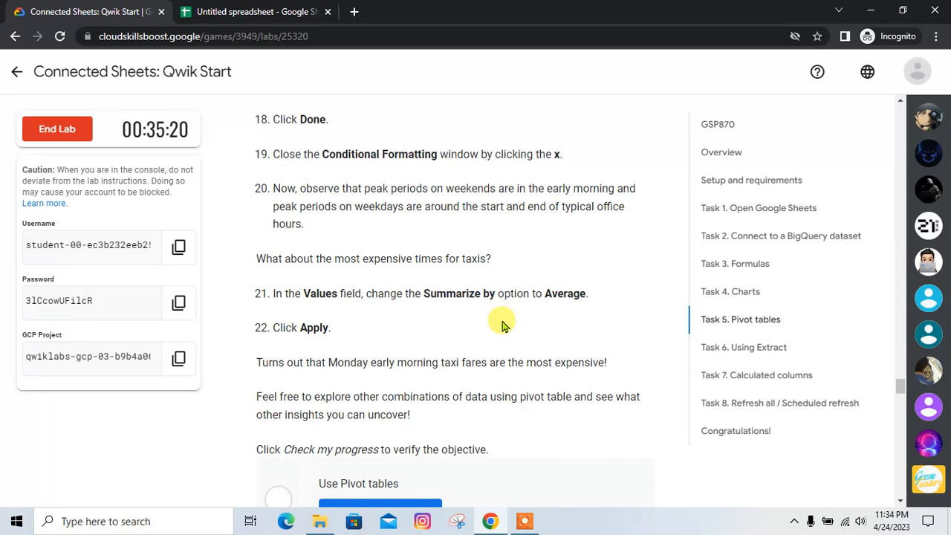
click(230, 7)
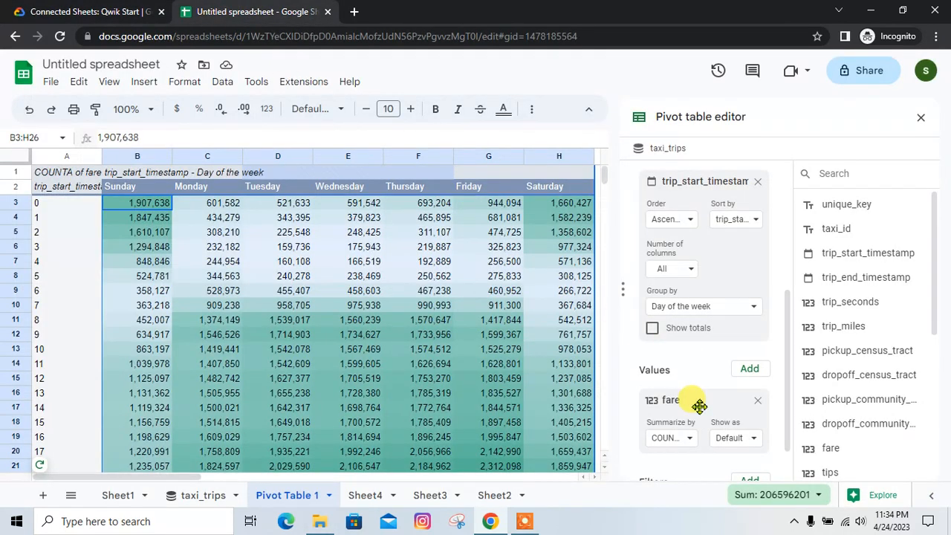
scroll(698, 395, down, 1)
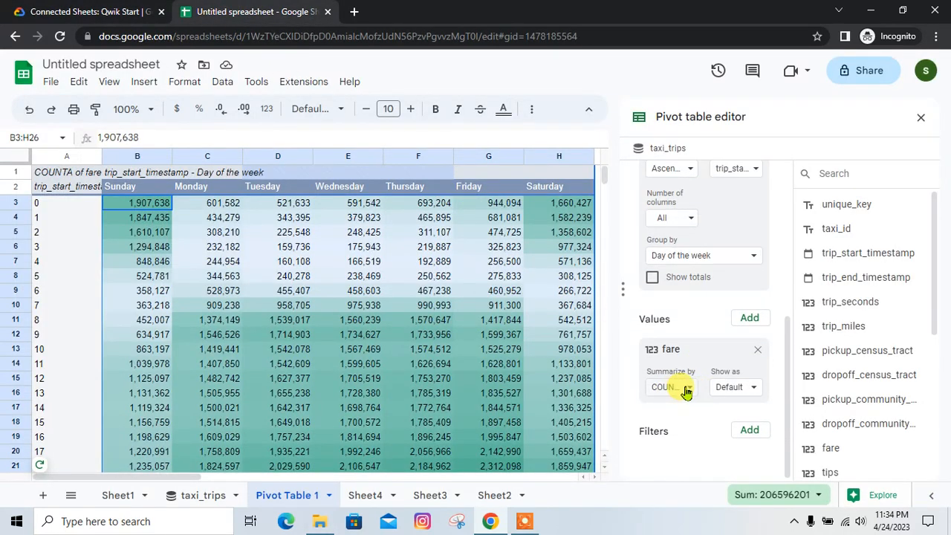
click(686, 389)
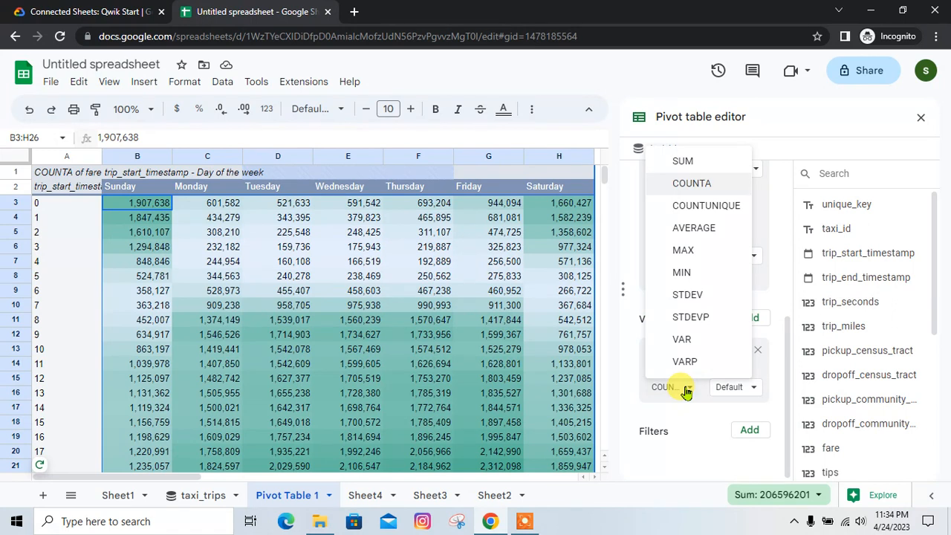
click(88, 10)
click(231, 8)
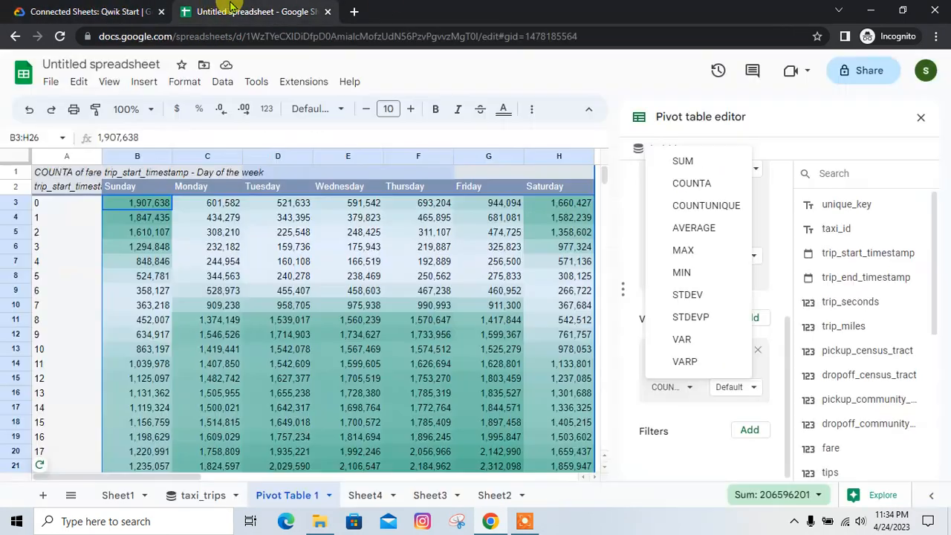
click(689, 388)
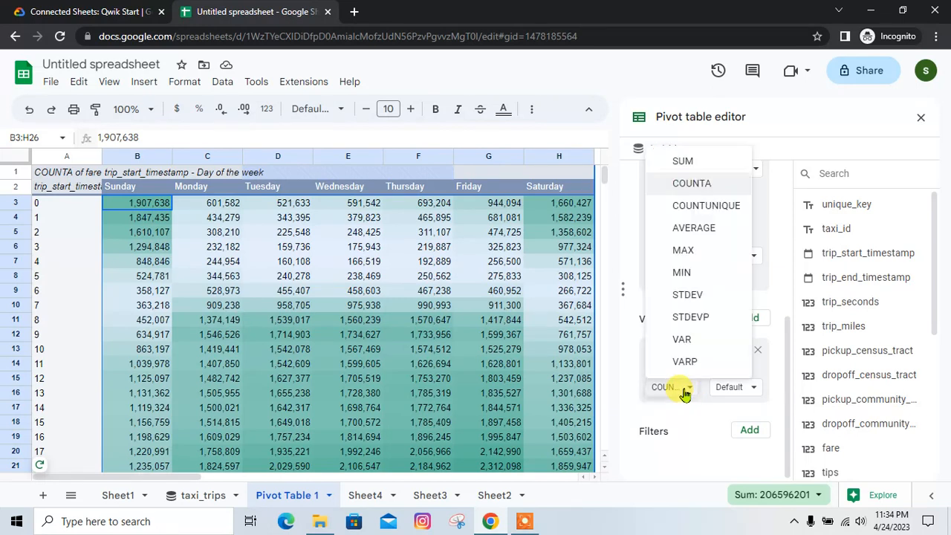
click(694, 228)
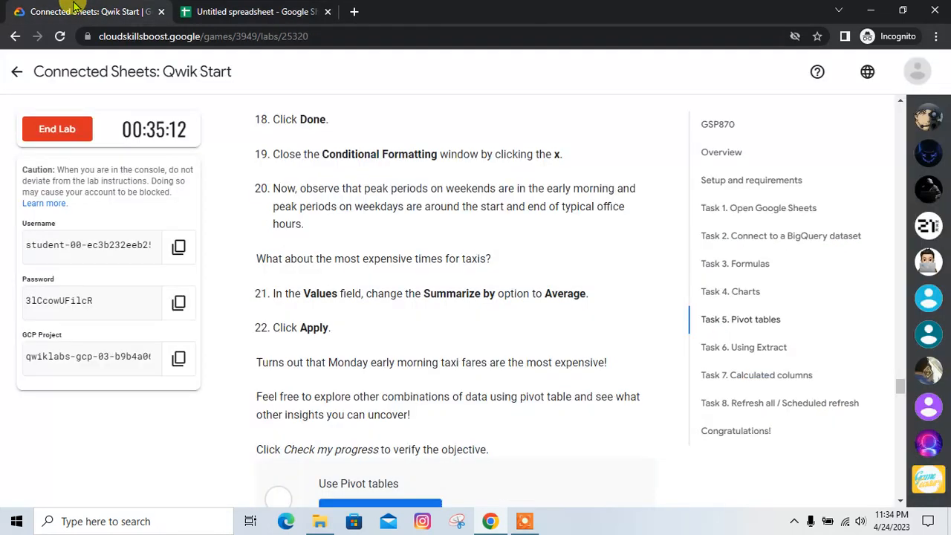
Step: Check the lab's instruction, then apply the pending pivot table change in the spreadsheet
click(74, 11)
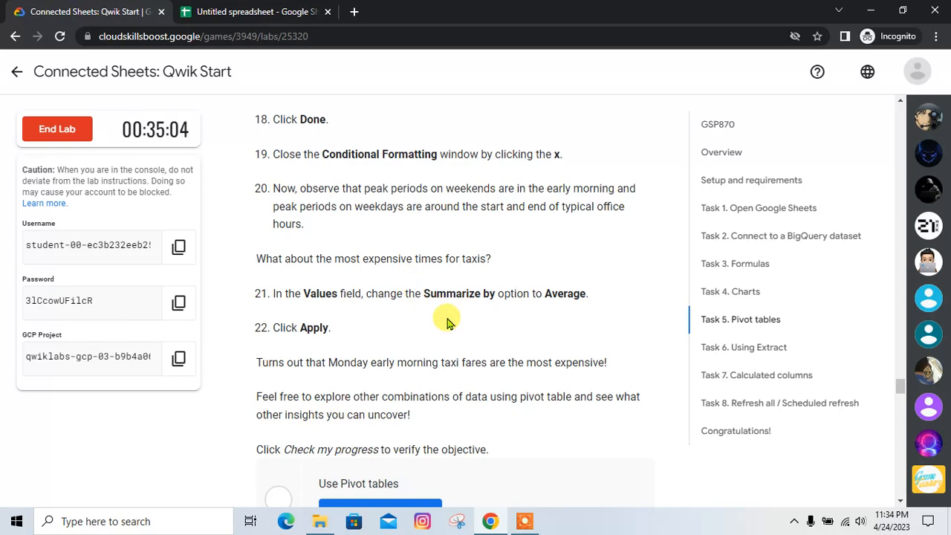
click(249, 10)
click(877, 458)
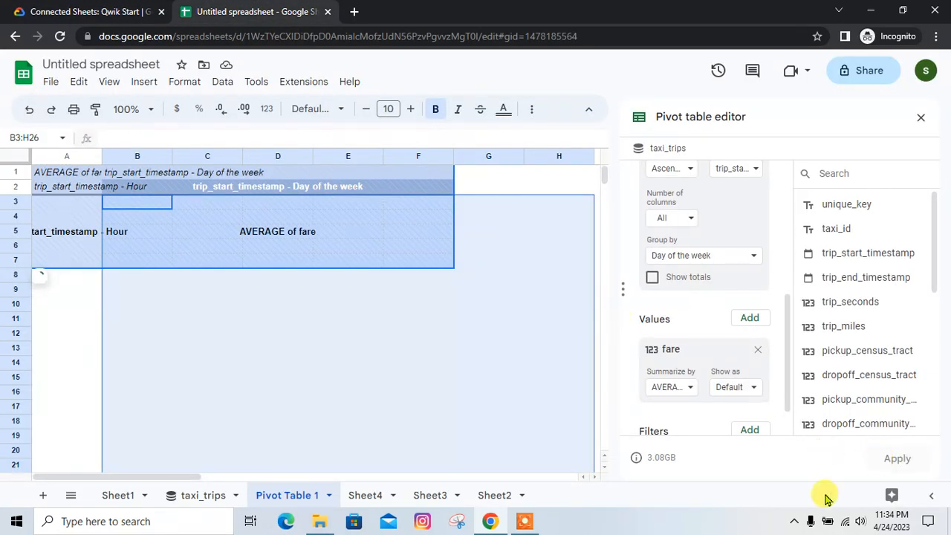
Step: Inspect the refreshed pivot table and run the lab's progress check for the Use Pivot tables objective
click(91, 6)
scroll(422, 381, down, 2)
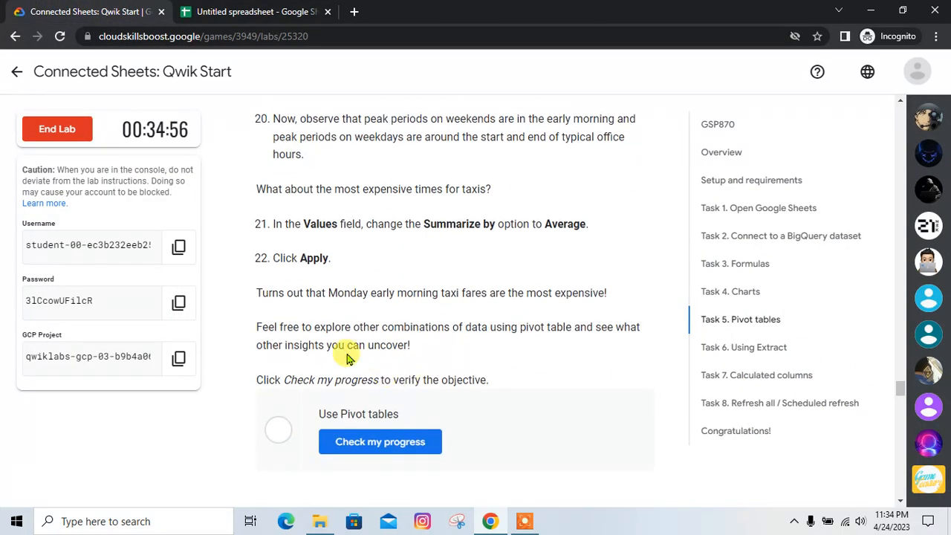
click(251, 11)
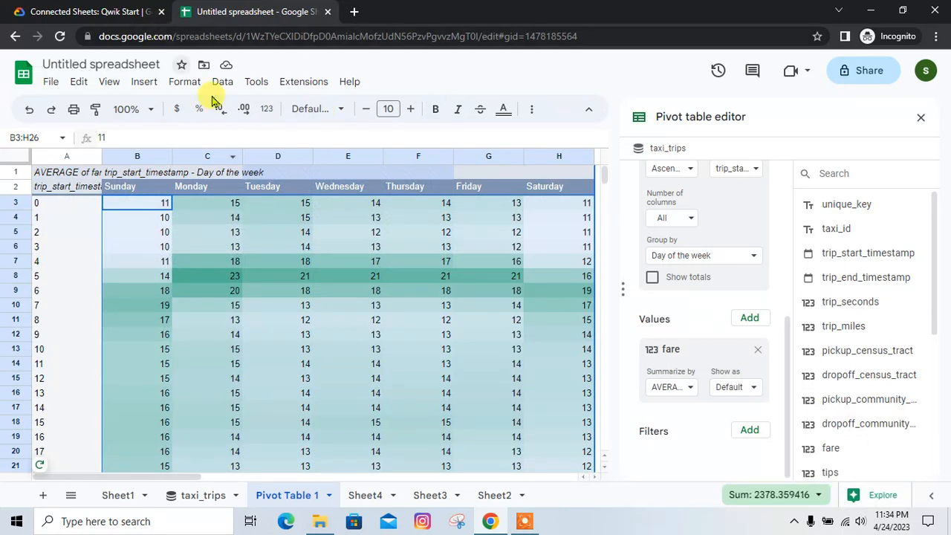
click(82, 11)
click(417, 442)
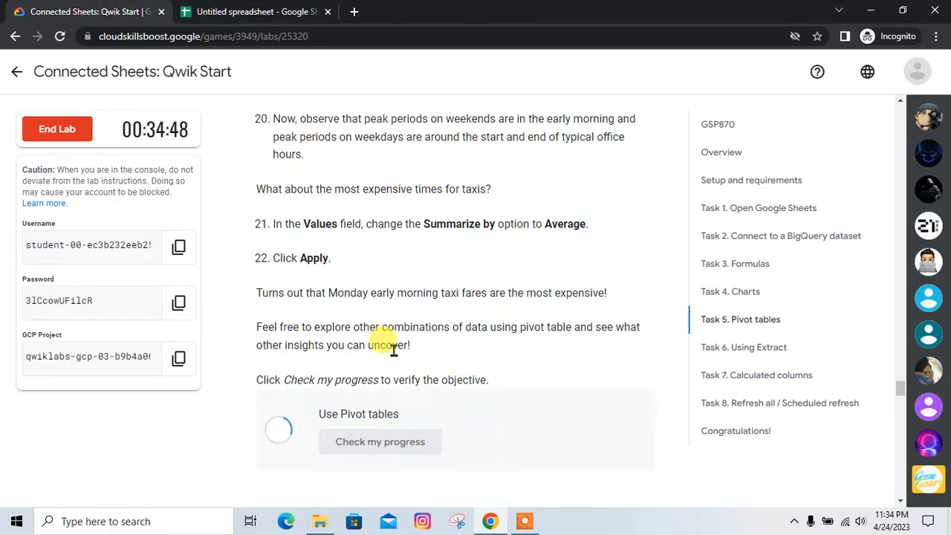
Step: Read the lab's Task 6 introduction on using Extract and open the taxi_trips sheet in the spreadsheet
scroll(394, 350, down, 6)
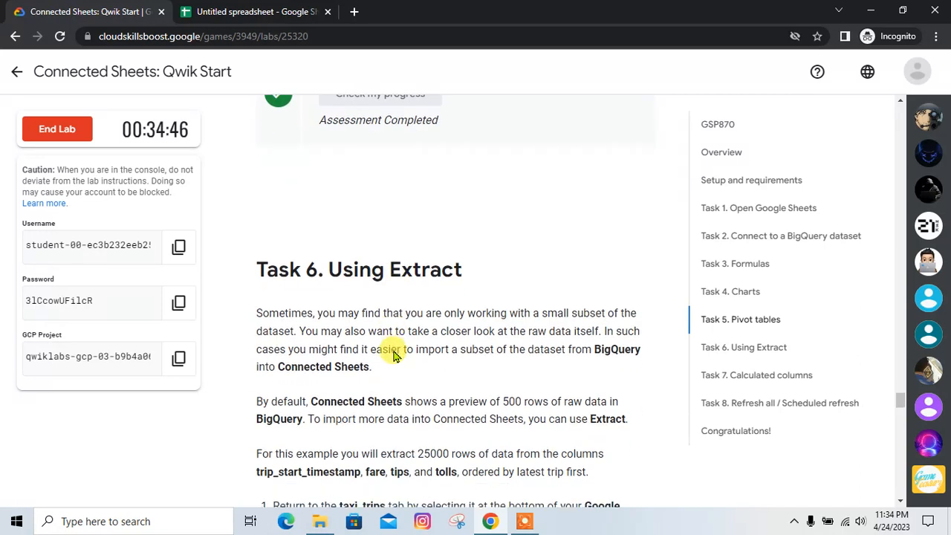
scroll(393, 349, down, 1)
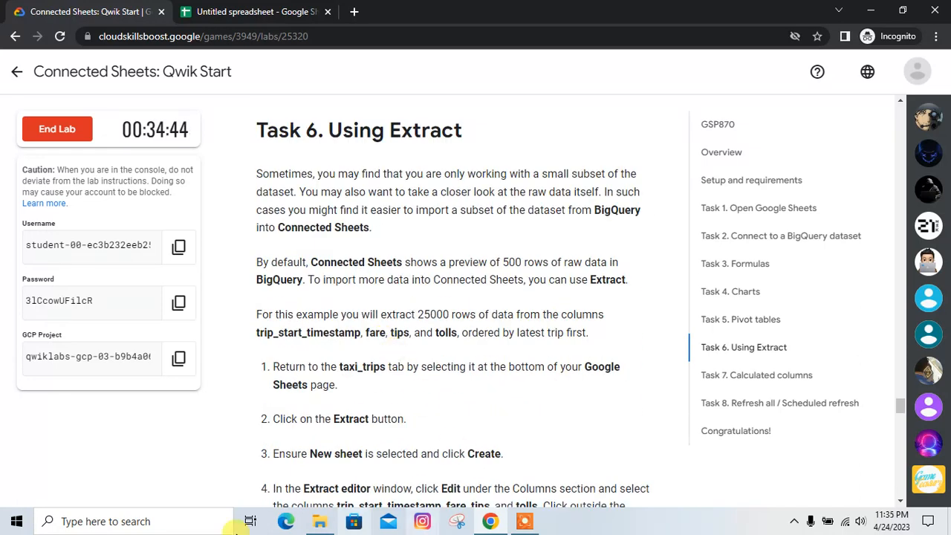
scroll(431, 365, down, 1)
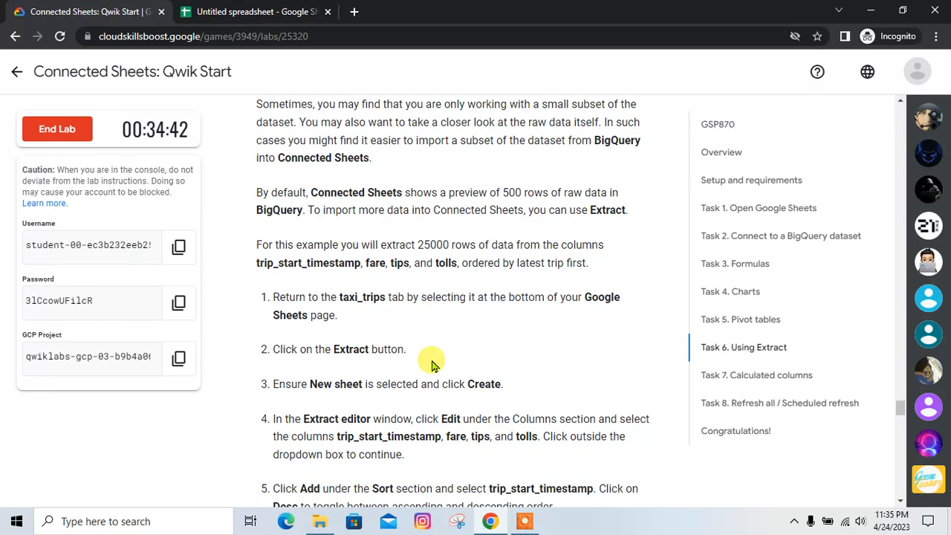
click(217, 9)
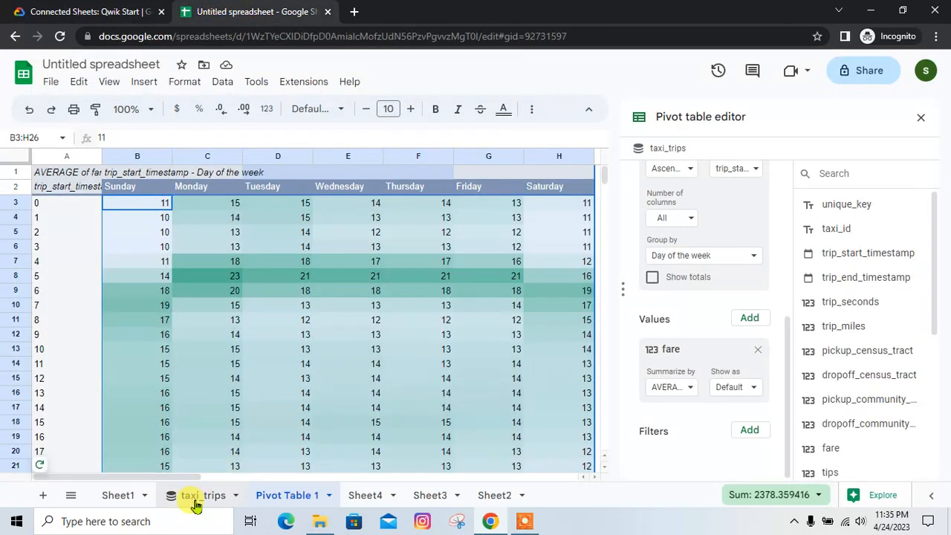
click(196, 495)
Step: Create an extract of the taxi_trips data in a new sheet, as the lab instructs
click(85, 12)
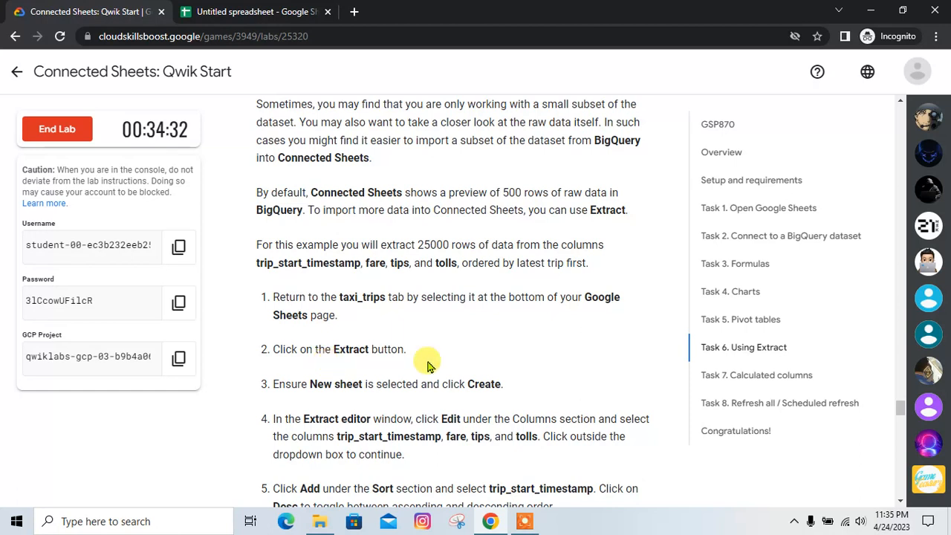
click(263, 9)
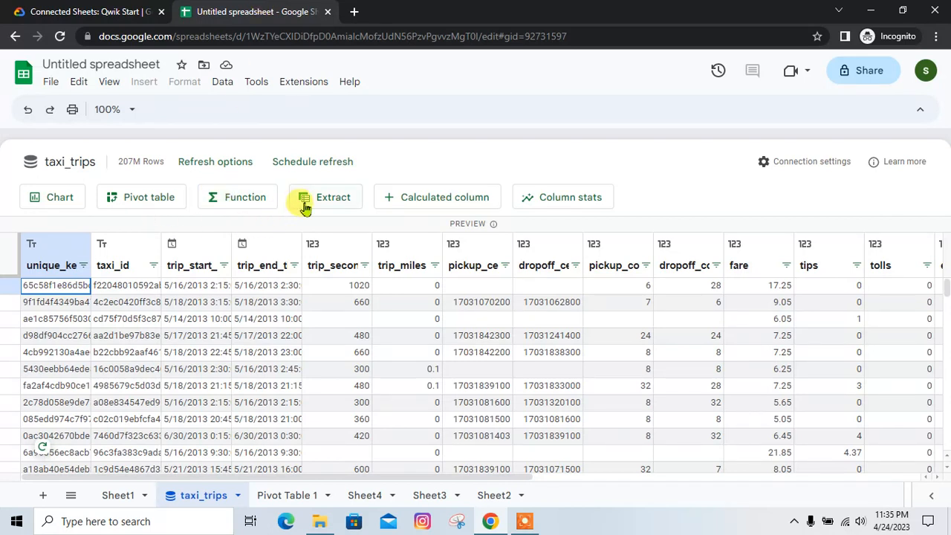
click(327, 204)
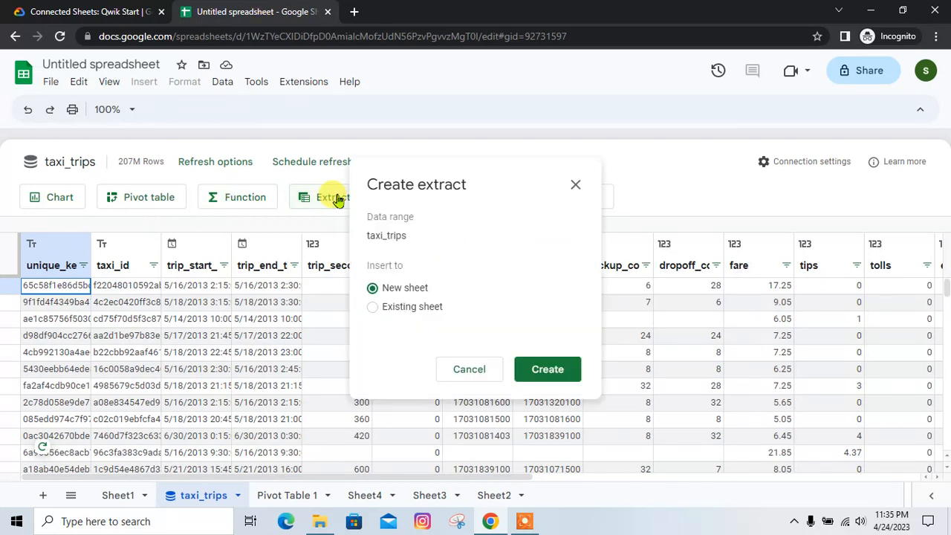
click(78, 9)
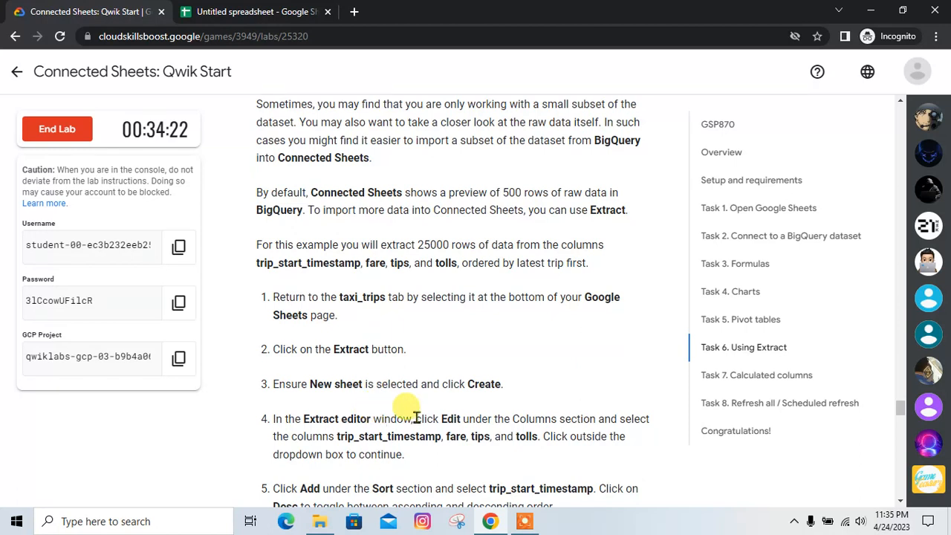
click(249, 9)
click(567, 372)
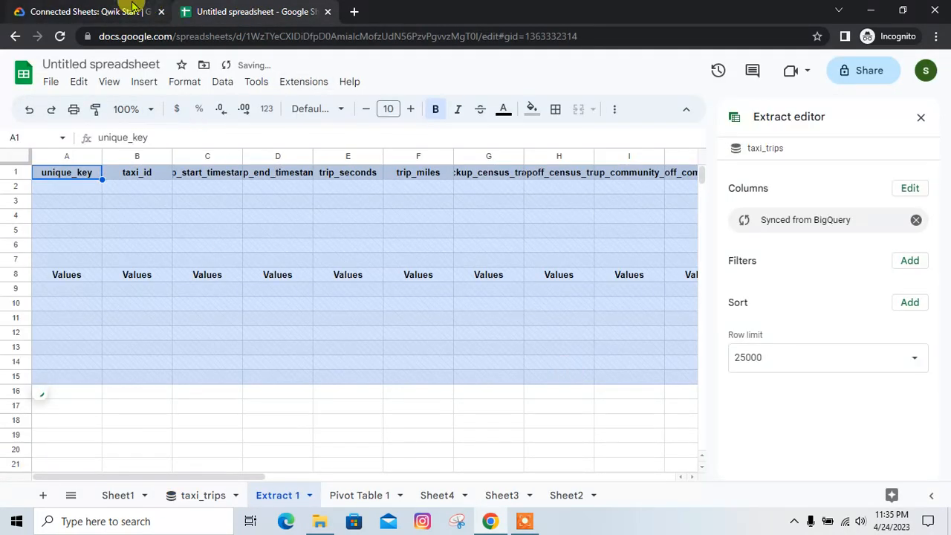
Step: Check the lab's column instructions and restrict the extract to individually selected columns, choosing trip_start_timestamp
click(110, 9)
scroll(423, 375, down, 2)
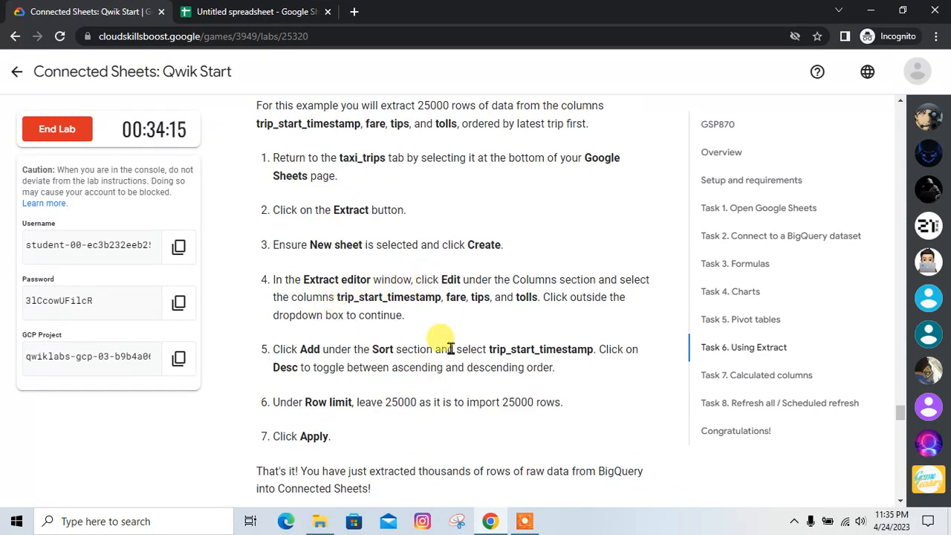
click(267, 8)
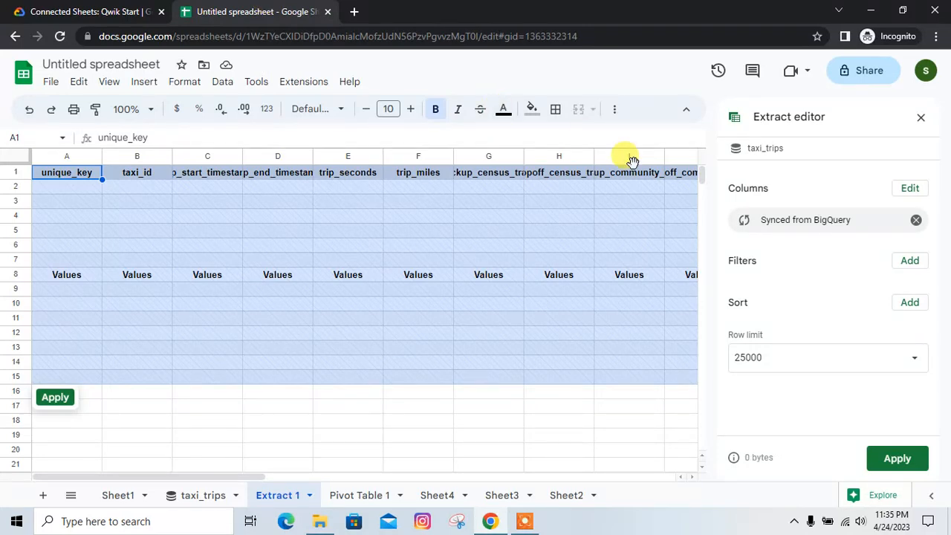
click(911, 189)
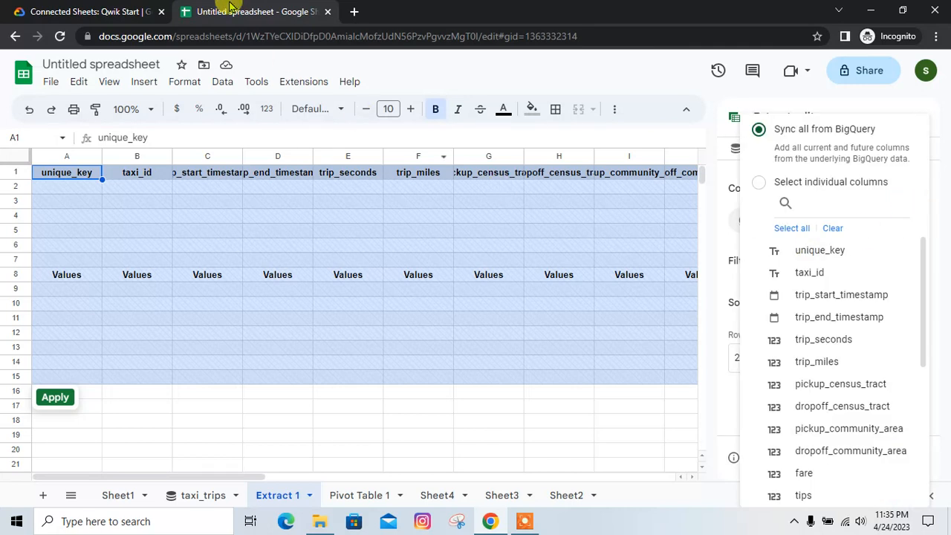
click(102, 9)
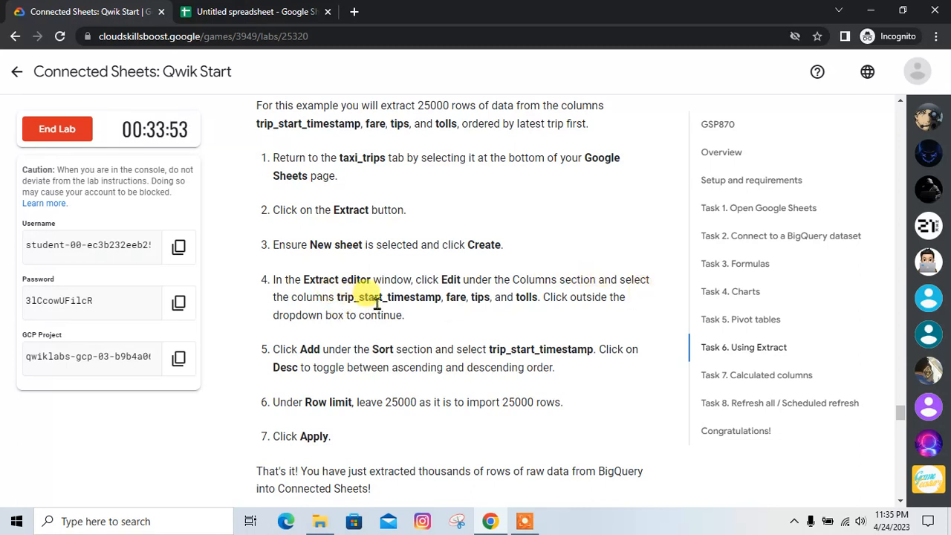
click(297, 11)
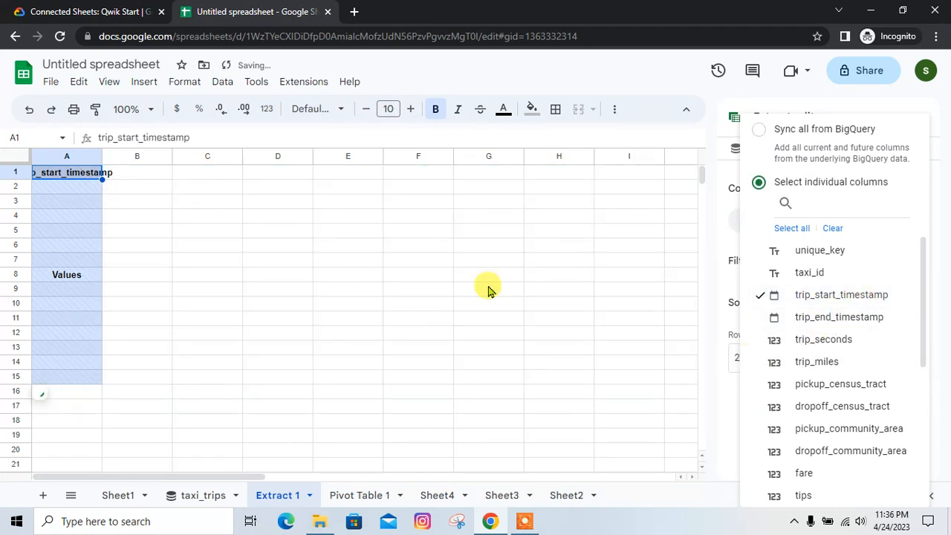
Step: Add the fare and tips columns to the extract, checking them against the lab's column list
click(104, 10)
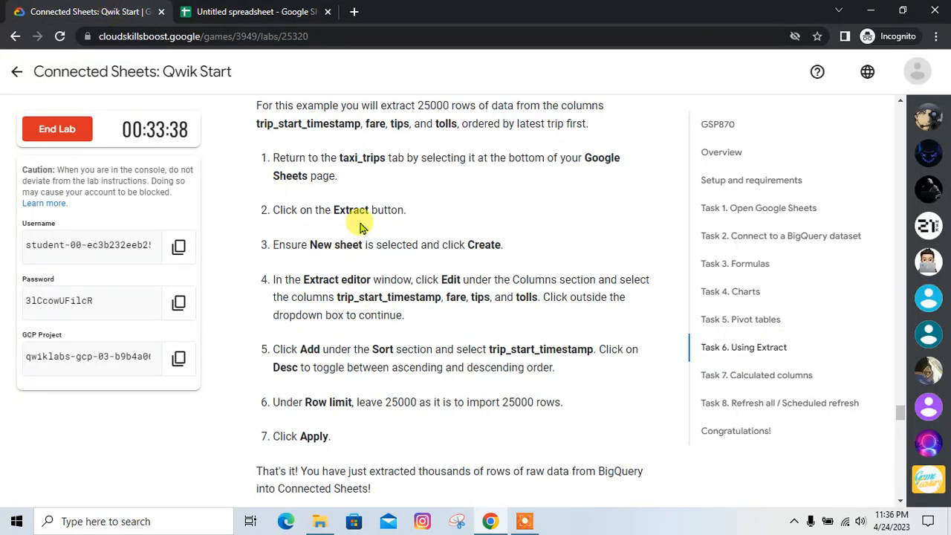
click(279, 7)
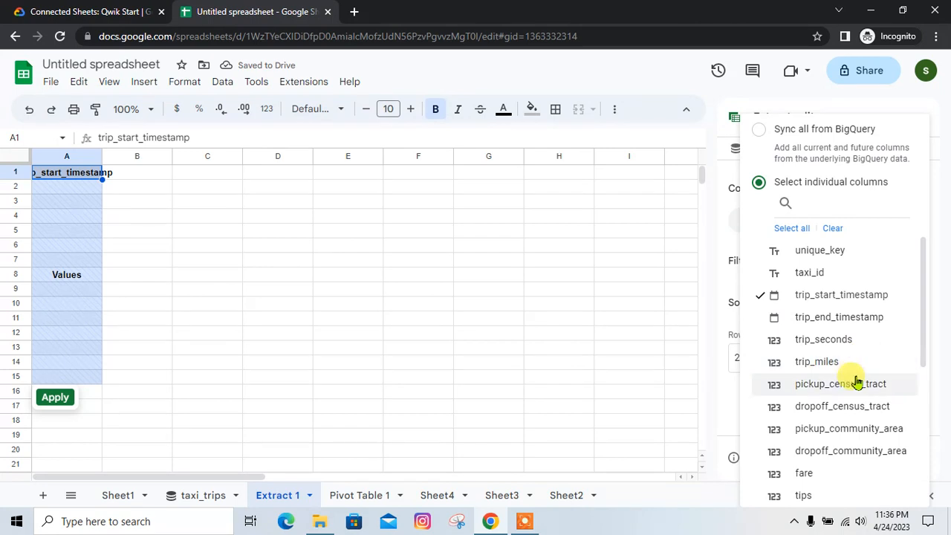
scroll(855, 381, down, 1)
click(837, 402)
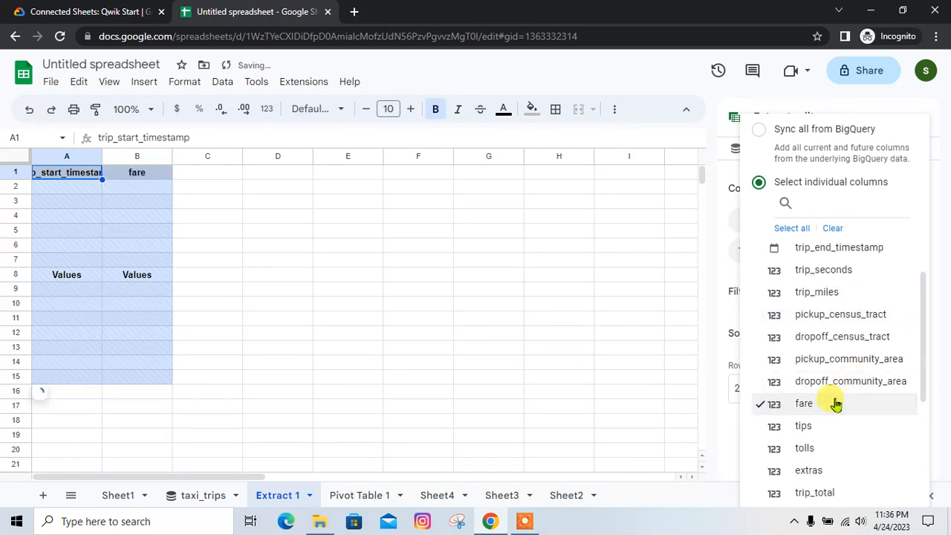
scroll(847, 382, up, 1)
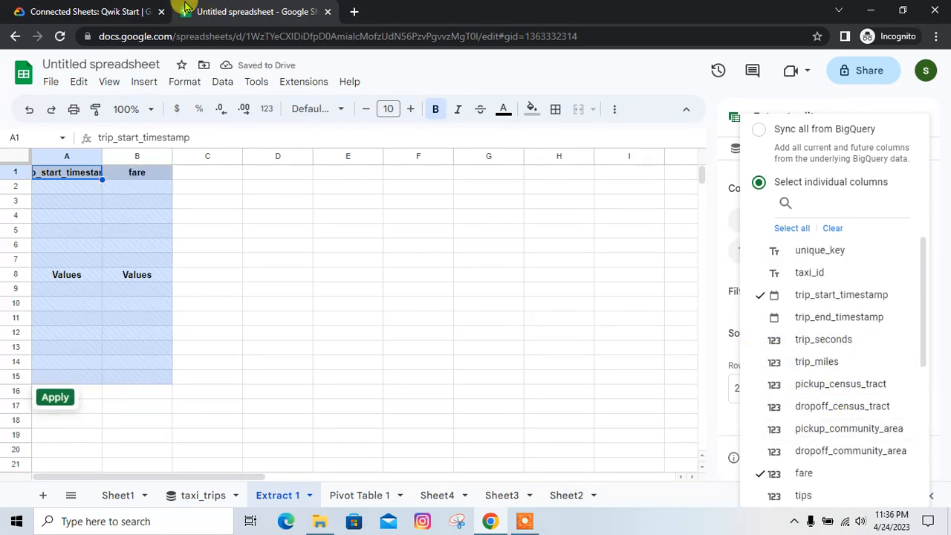
click(112, 11)
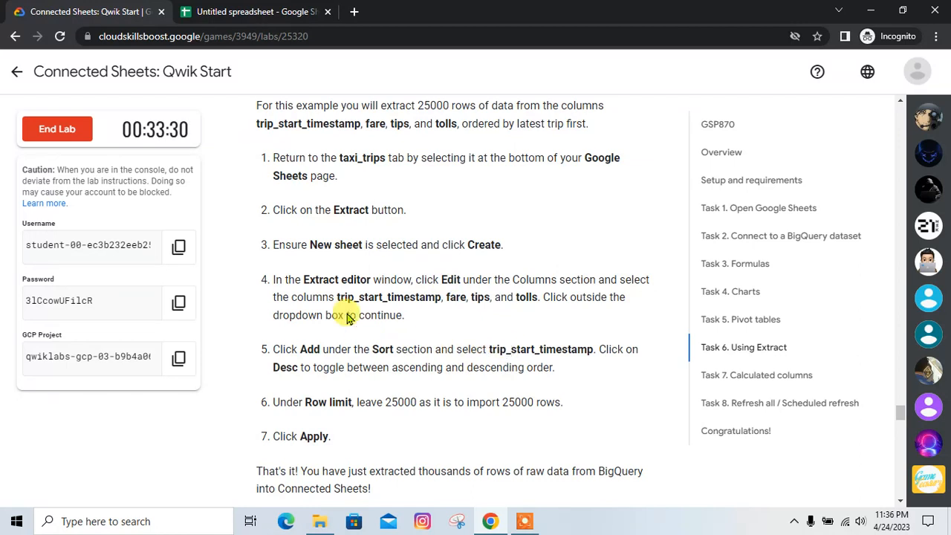
click(248, 11)
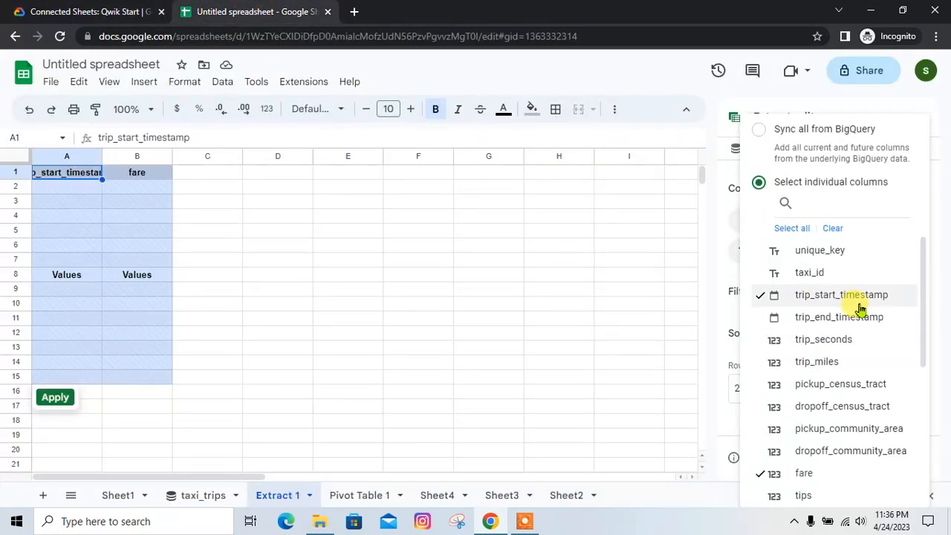
scroll(870, 356, down, 2)
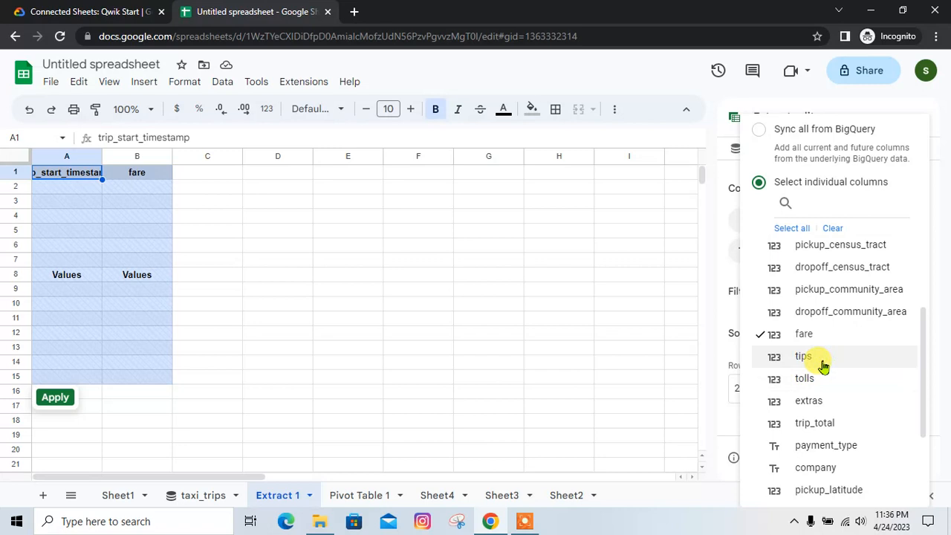
click(834, 363)
Step: Add the tolls column to the extract as the lab lists and close the column selection
click(107, 9)
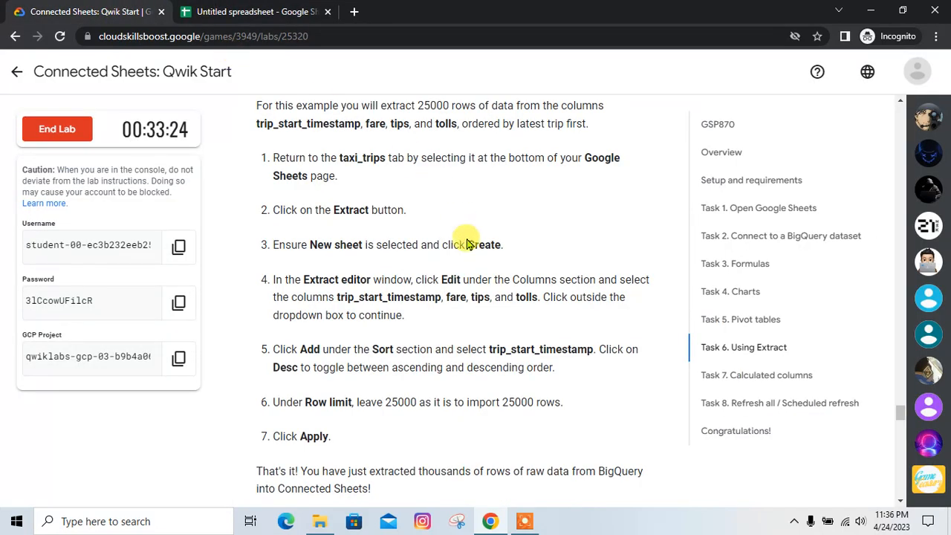
click(271, 11)
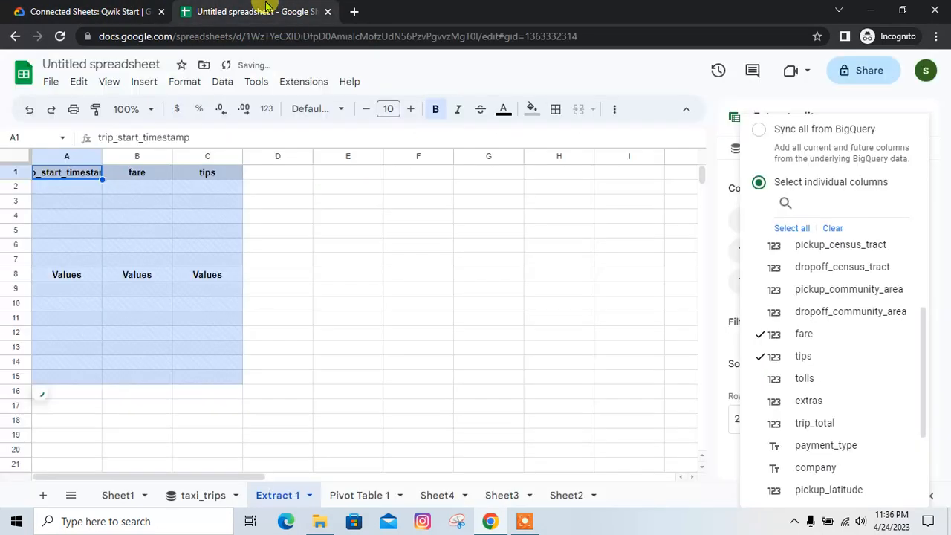
click(821, 377)
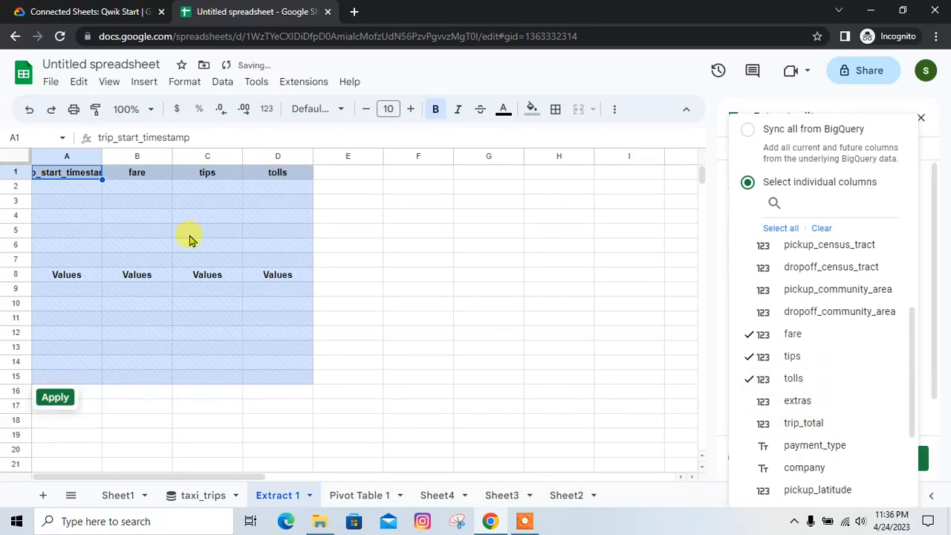
click(80, 9)
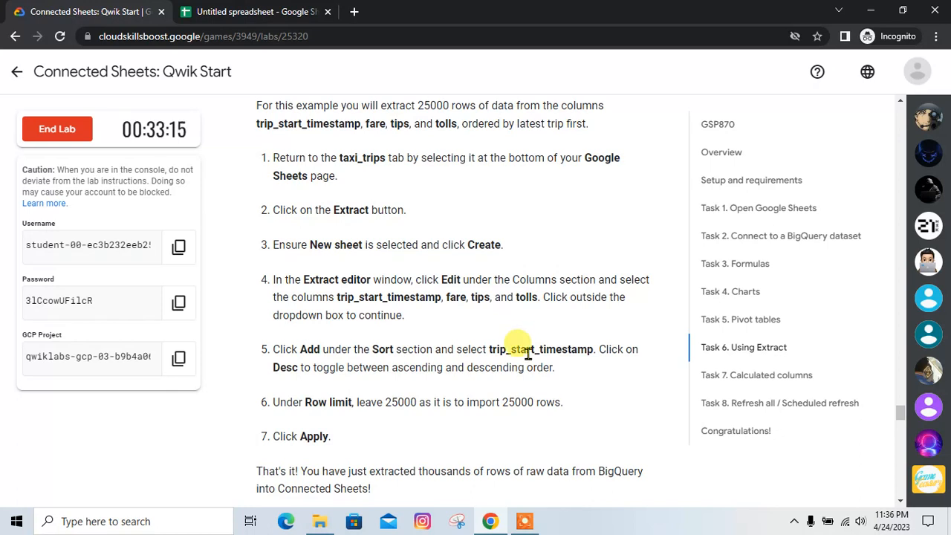
click(232, 9)
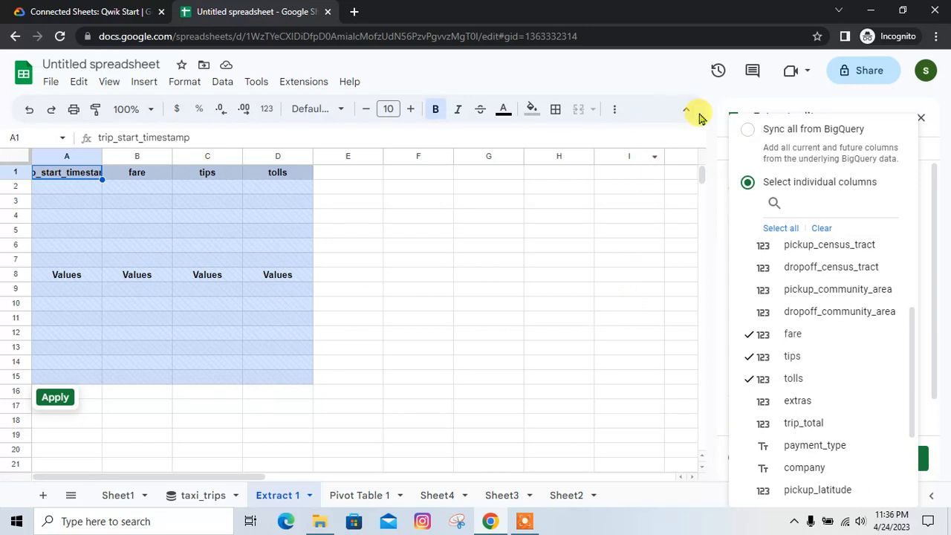
click(724, 95)
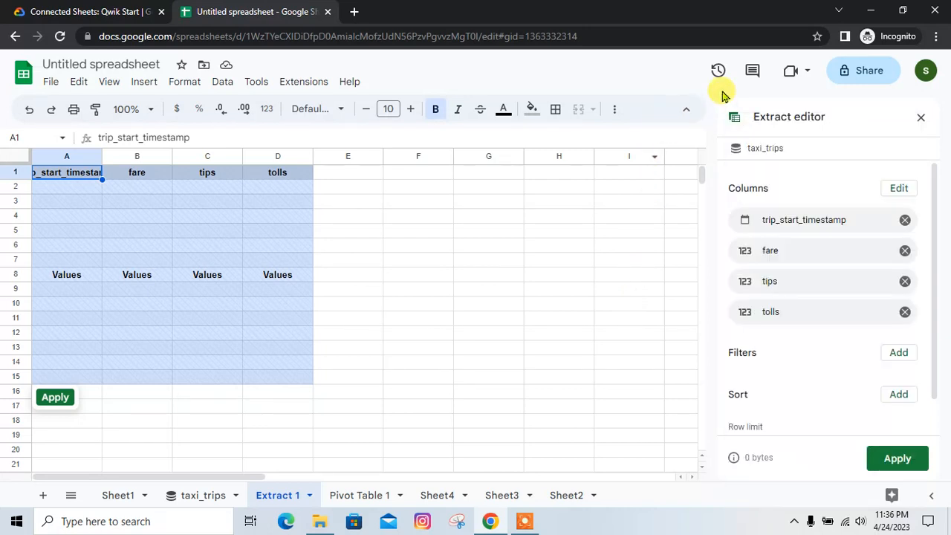
Step: Read the lab's sort instruction and add a sort on trip_start_timestamp to the extract
click(54, 9)
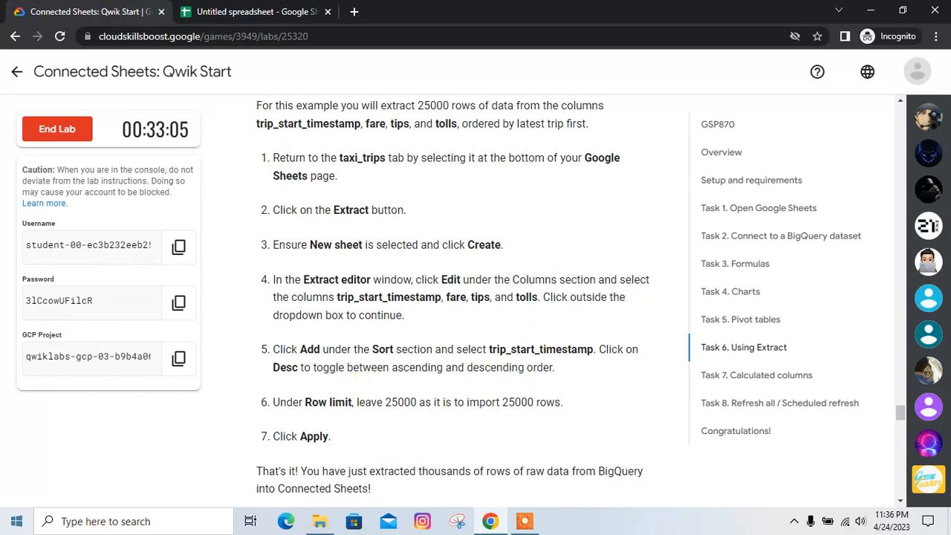
click(331, 7)
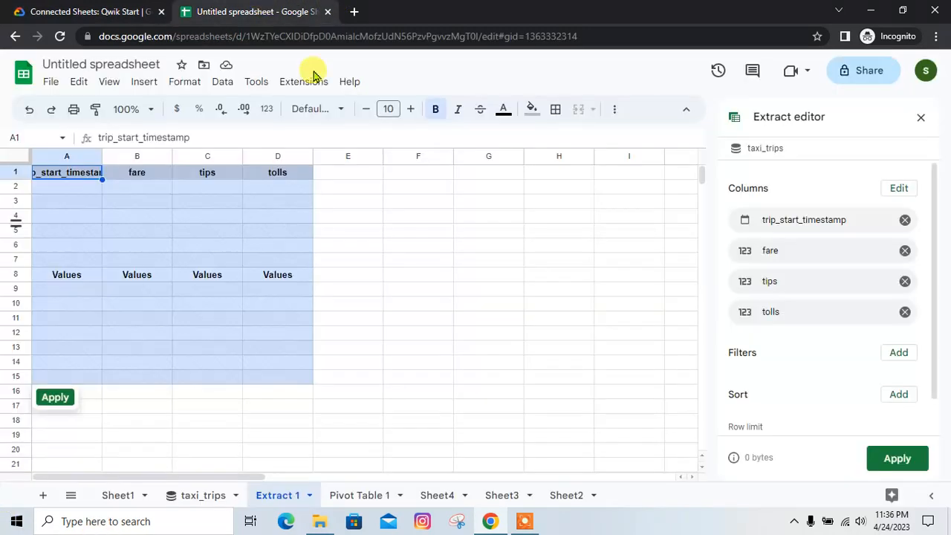
scroll(854, 378, down, 1)
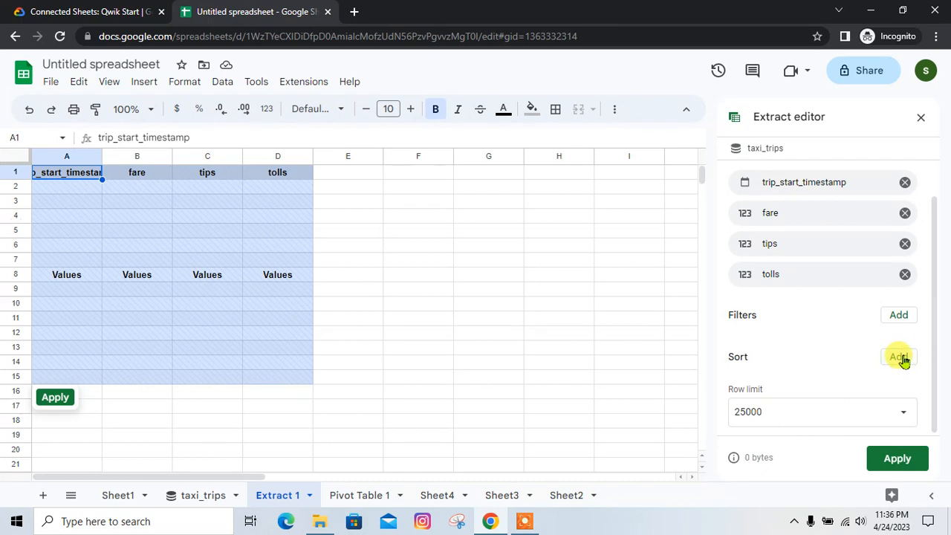
click(899, 358)
click(104, 9)
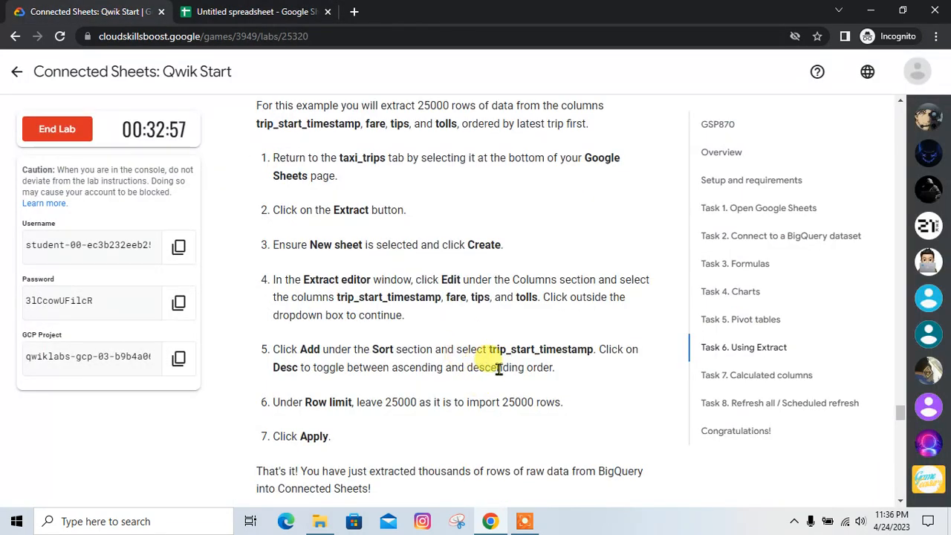
click(199, 7)
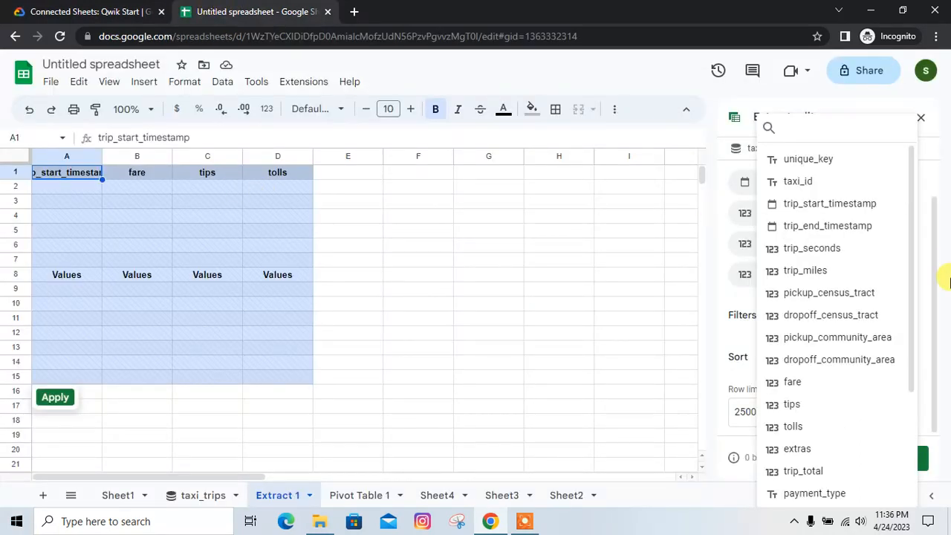
click(876, 206)
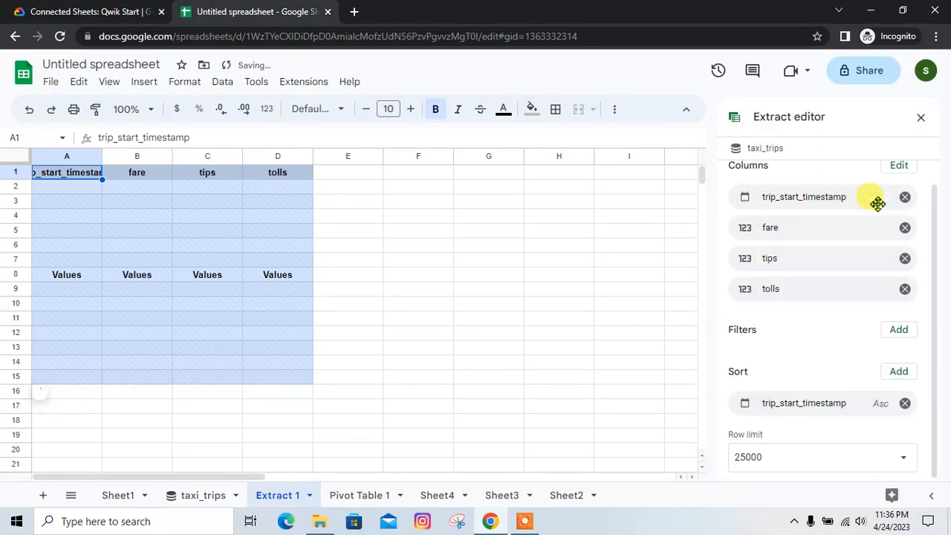
Step: Recheck the lab's sorting instruction and switch the trip_start_timestamp sort to descending order
click(88, 7)
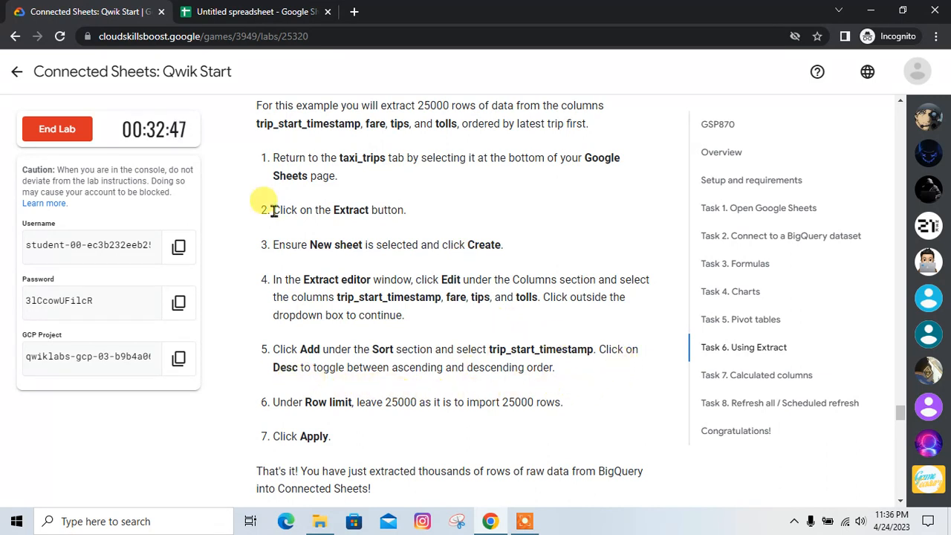
click(238, 10)
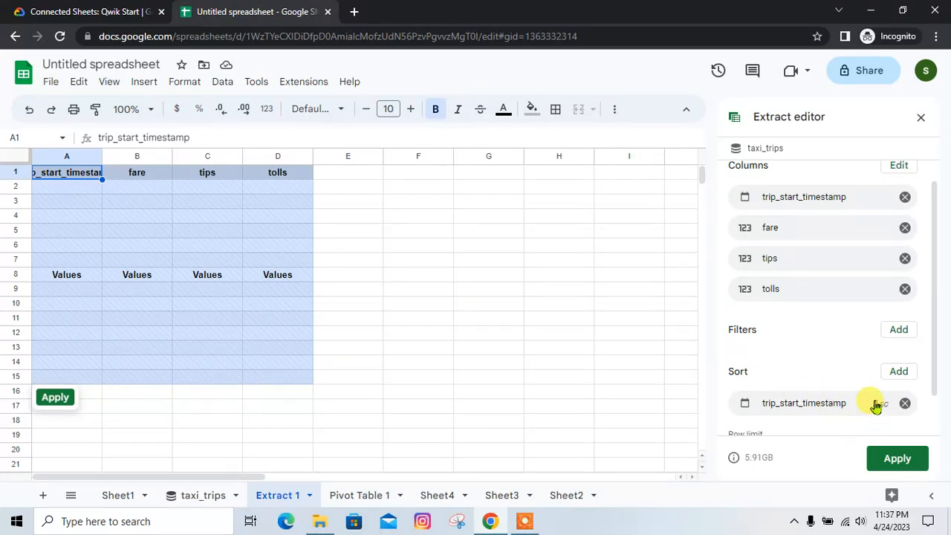
scroll(806, 351, down, 1)
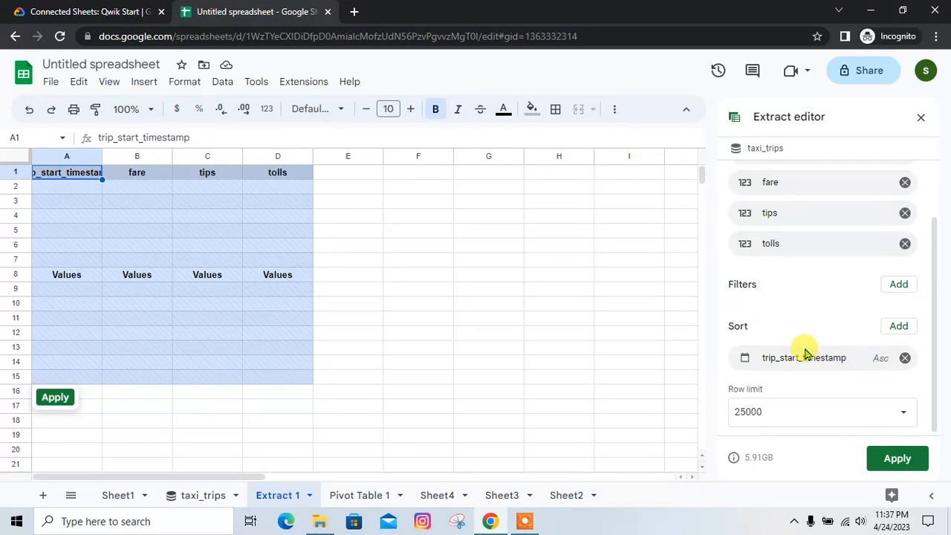
click(881, 359)
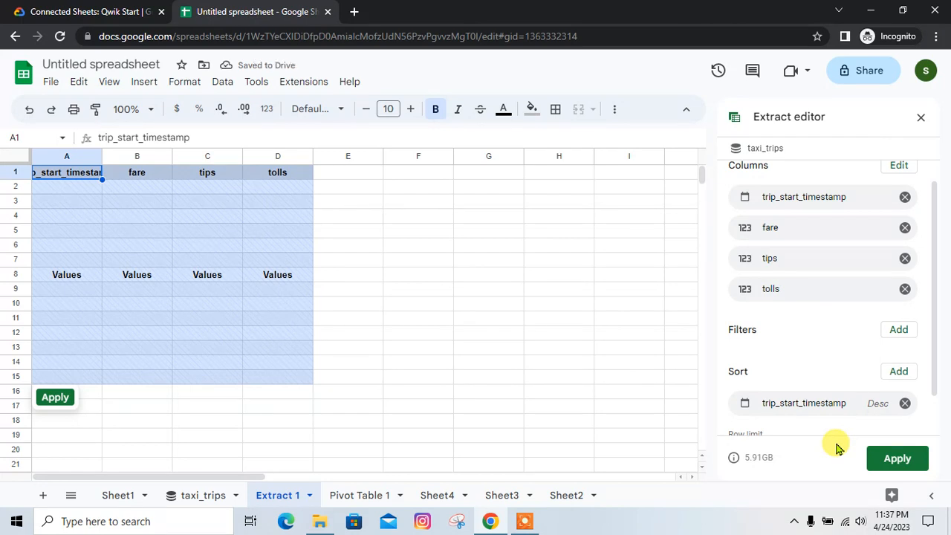
Step: Review the lab's remaining extract instructions and apply the extract, keeping the row limit at 25000
click(96, 10)
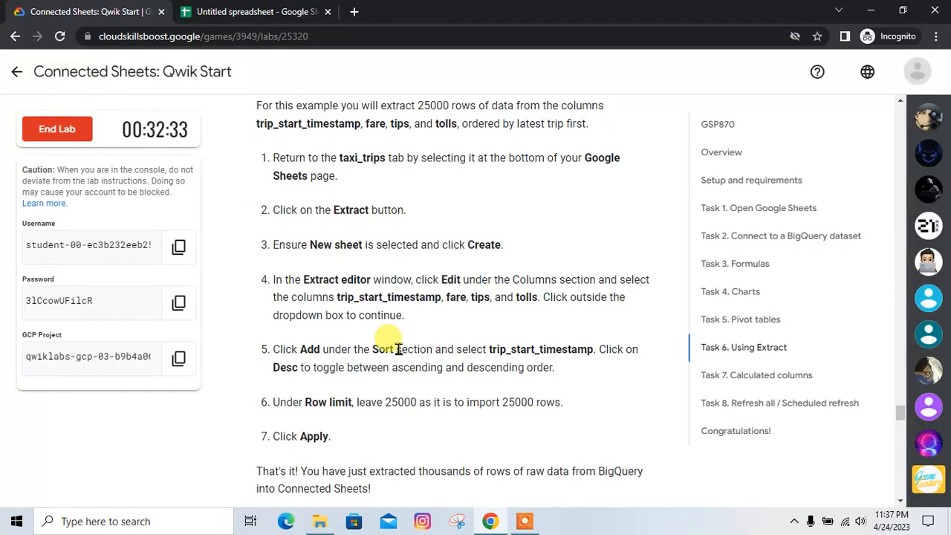
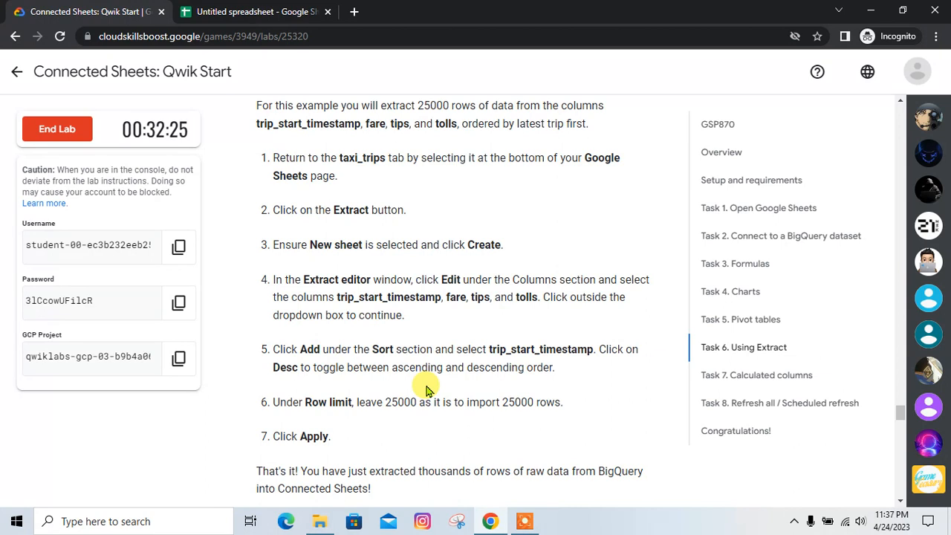
scroll(424, 388, down, 1)
click(253, 11)
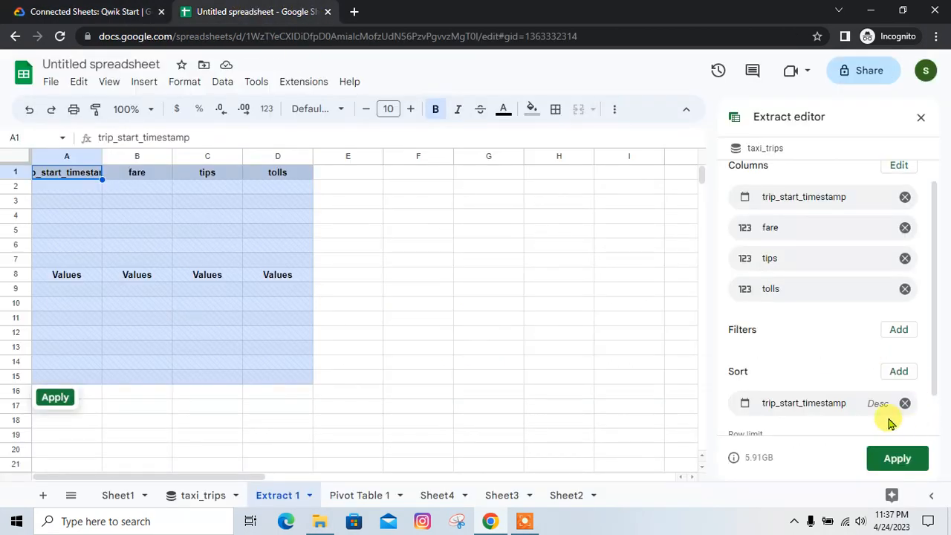
click(34, 8)
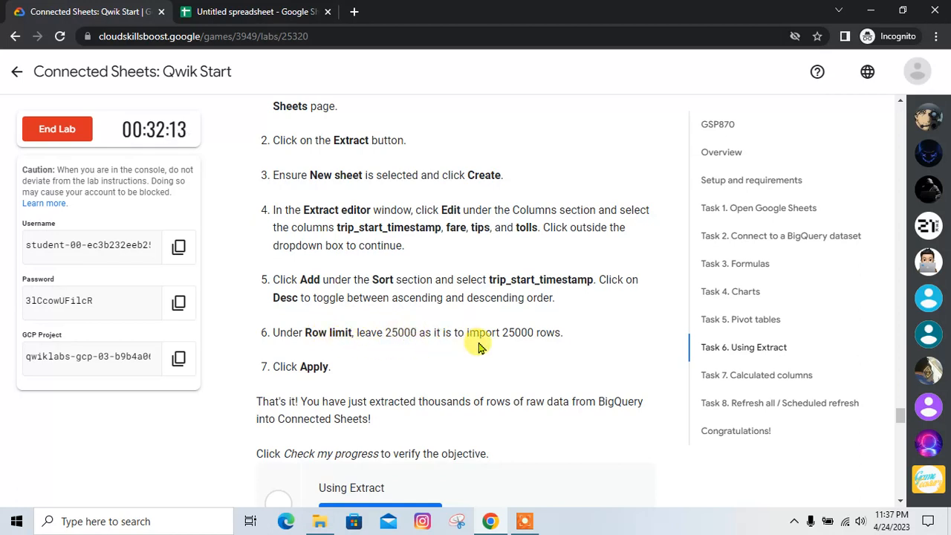
click(247, 9)
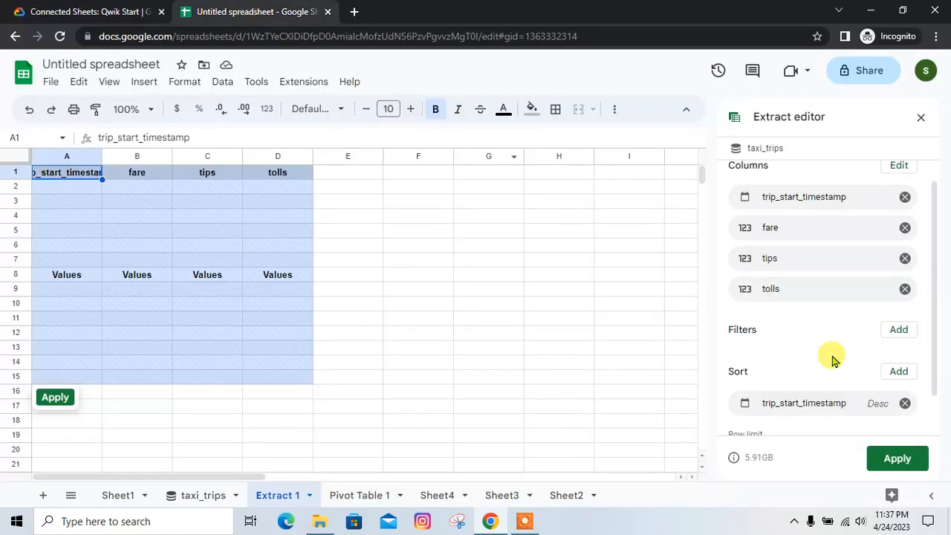
scroll(832, 356, down, 2)
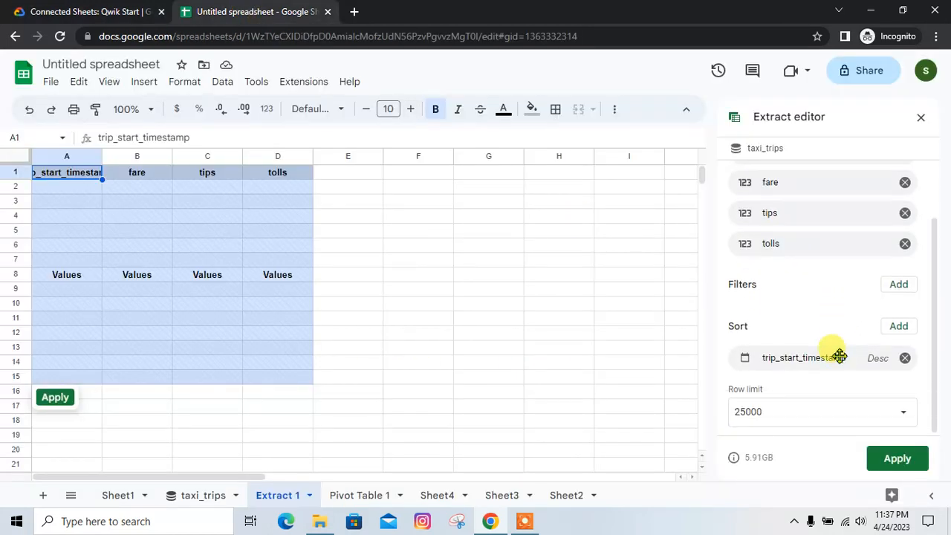
click(910, 459)
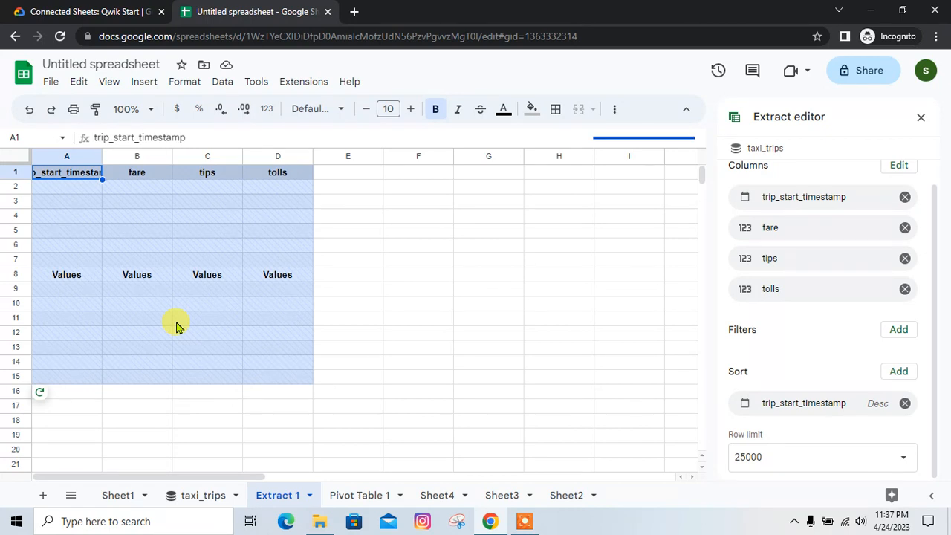
Step: Check the lab progress for the Using Extract objective and look at the extracted rows in the spreadsheet
click(108, 9)
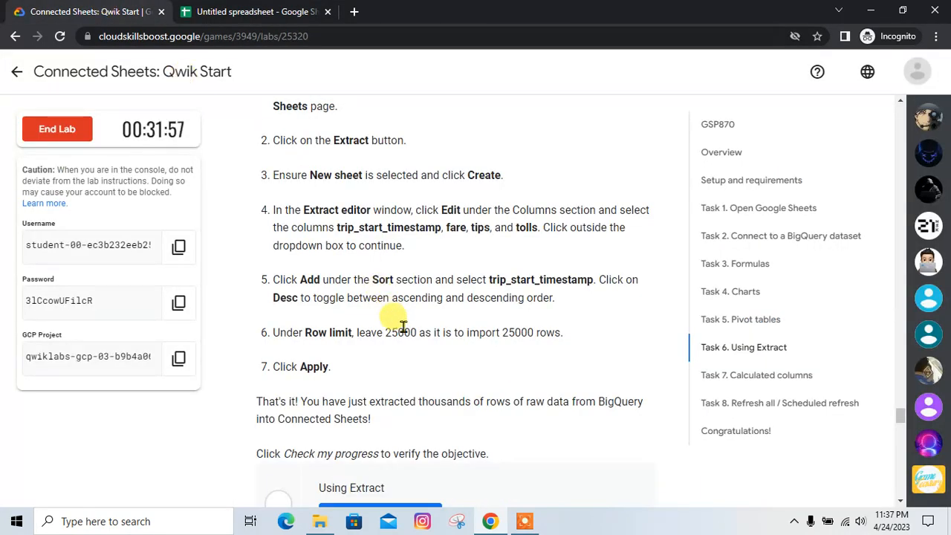
scroll(416, 349, down, 3)
click(180, 9)
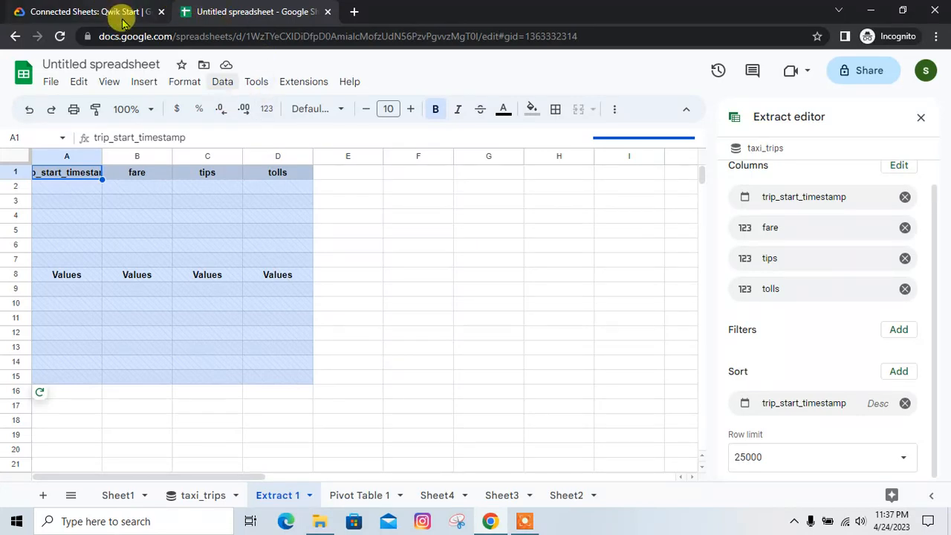
click(84, 10)
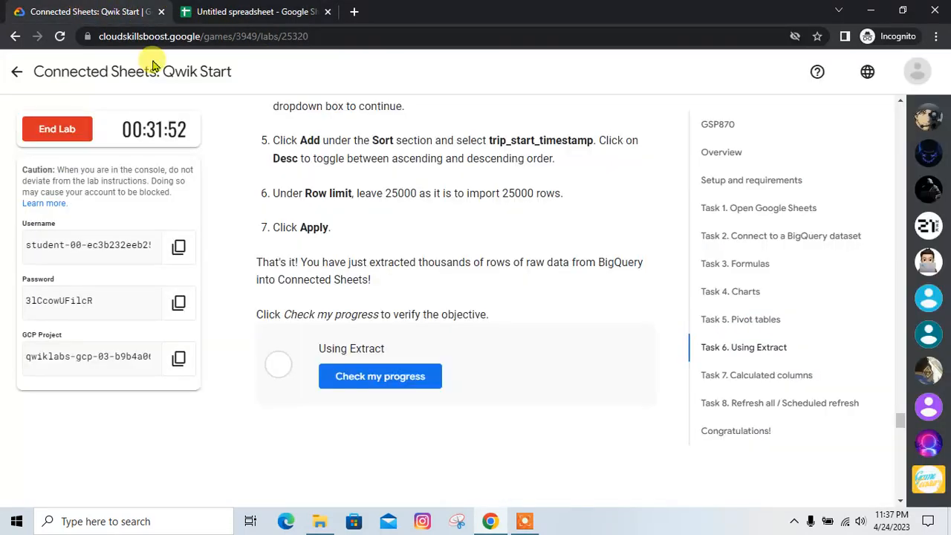
click(375, 392)
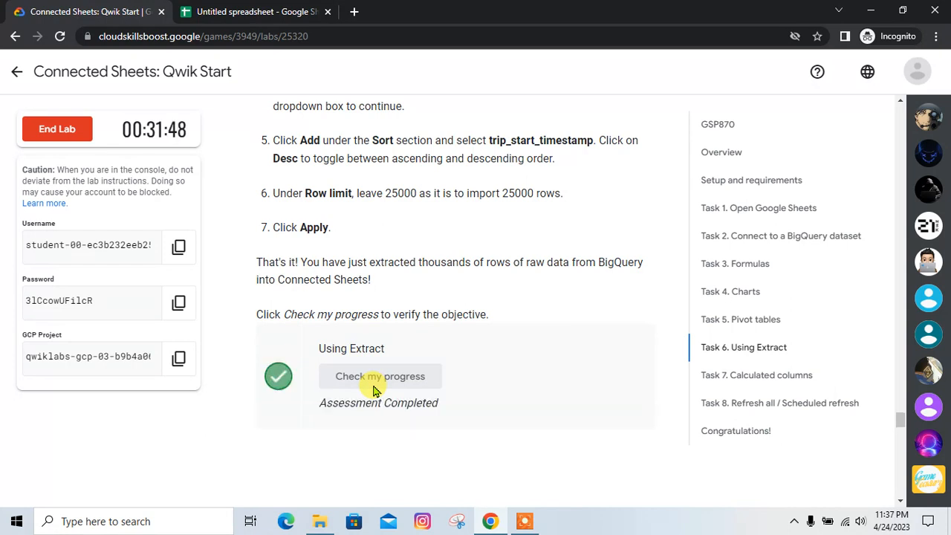
click(233, 10)
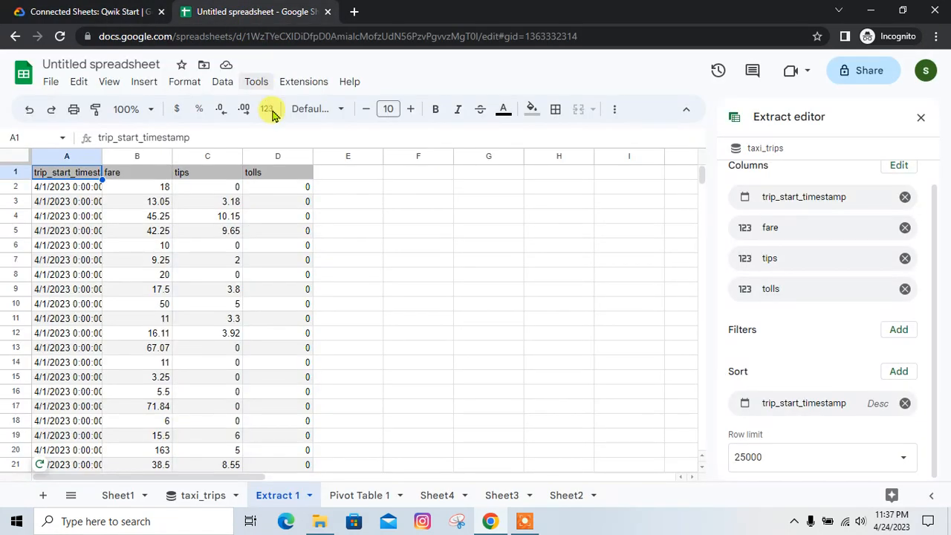
Step: Read the lab's Task 7 instructions and start a new calculated column on the taxi_trips sheet
click(110, 6)
scroll(382, 265, down, 5)
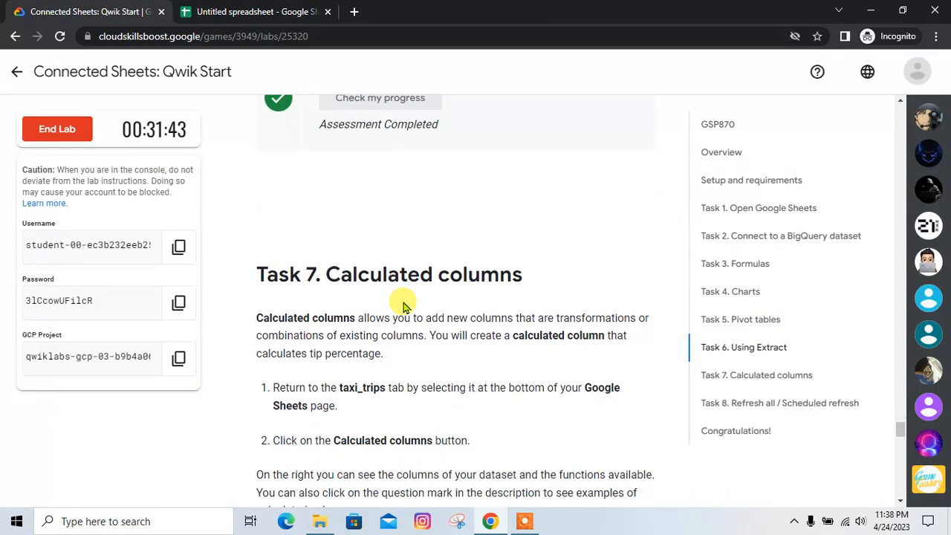
scroll(404, 304, down, 1)
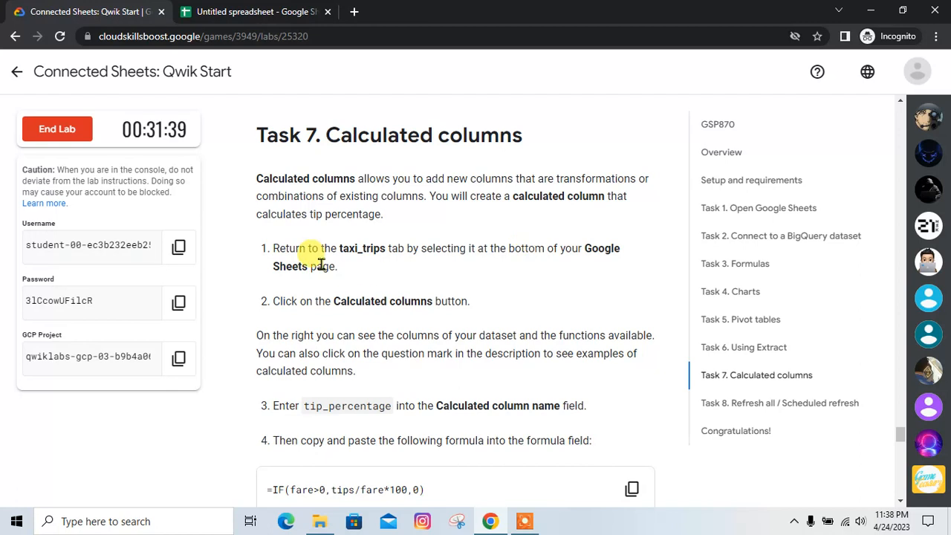
click(239, 7)
click(201, 495)
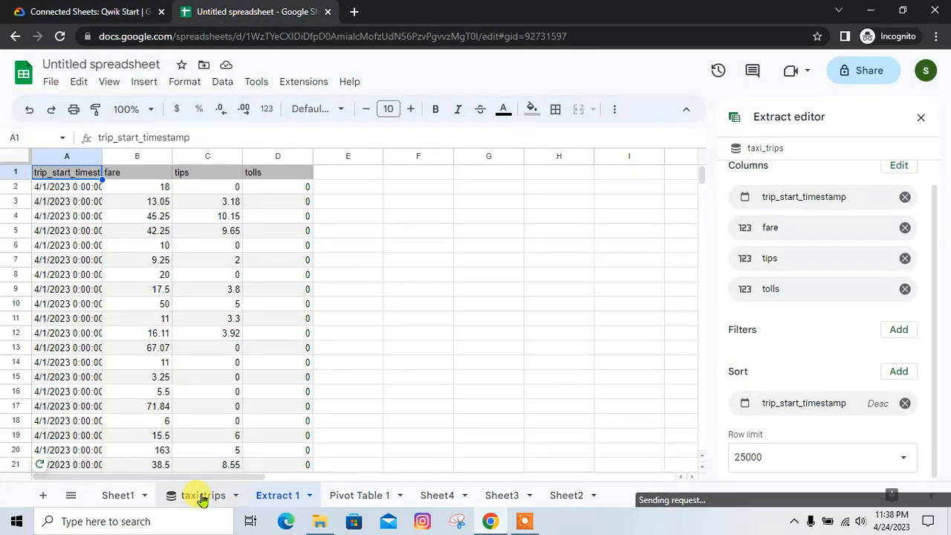
click(35, 8)
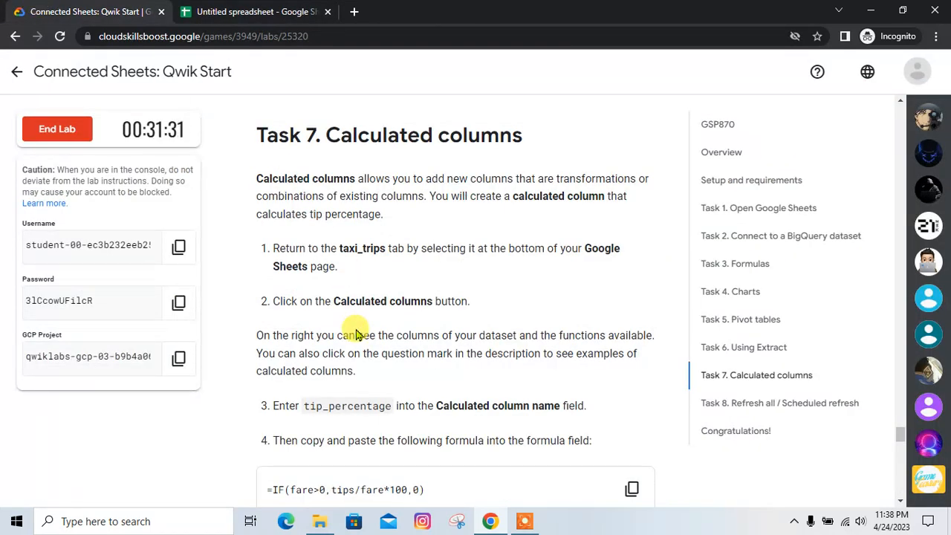
click(279, 10)
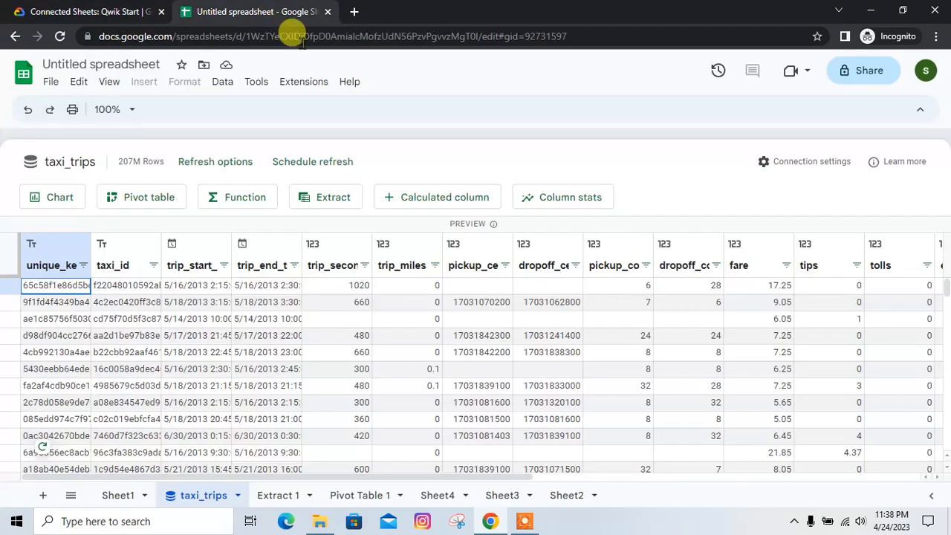
click(448, 199)
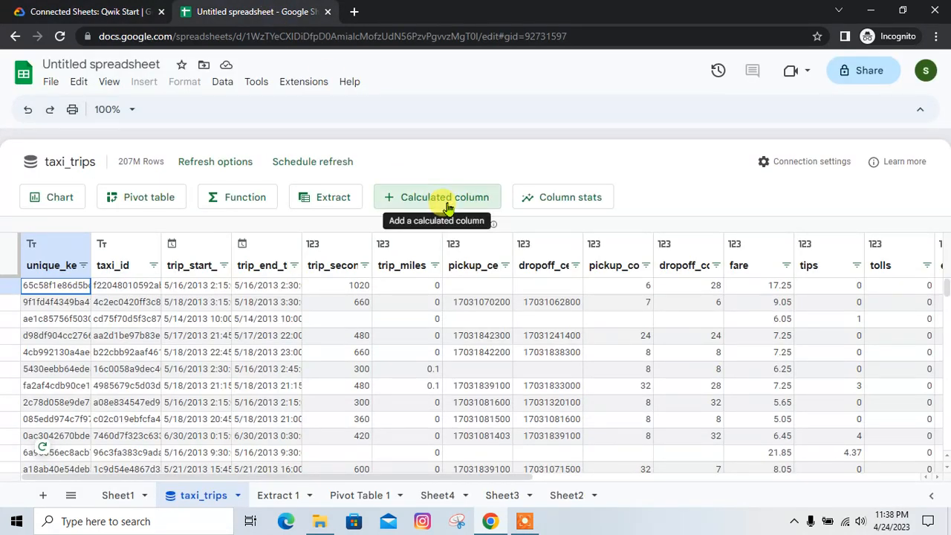
Step: Copy the column name from the lab and name the calculated column tip_percentage
click(43, 7)
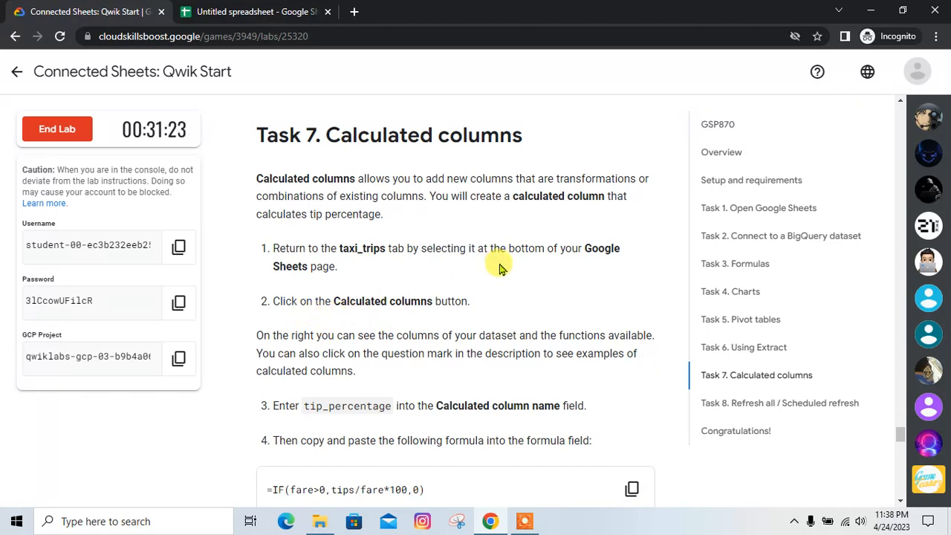
scroll(394, 314, down, 1)
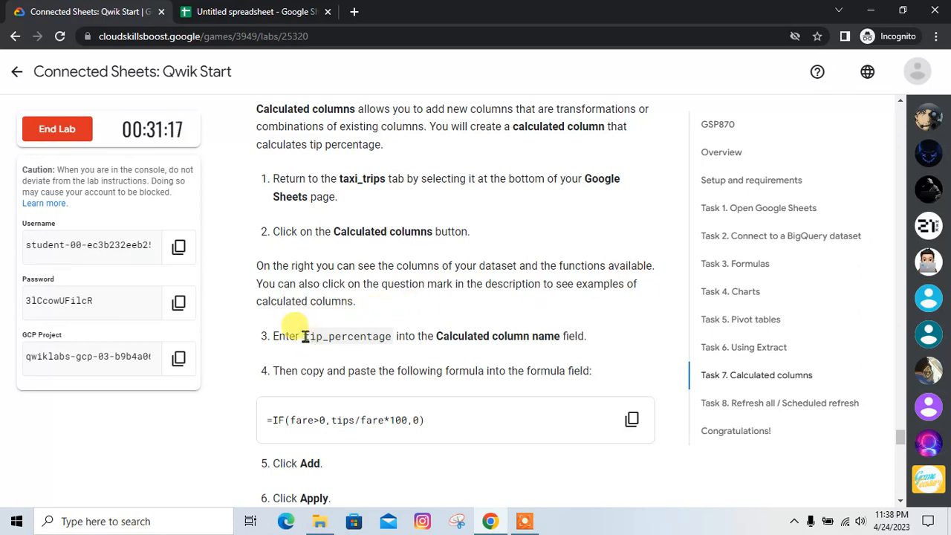
drag(303, 336, 378, 339)
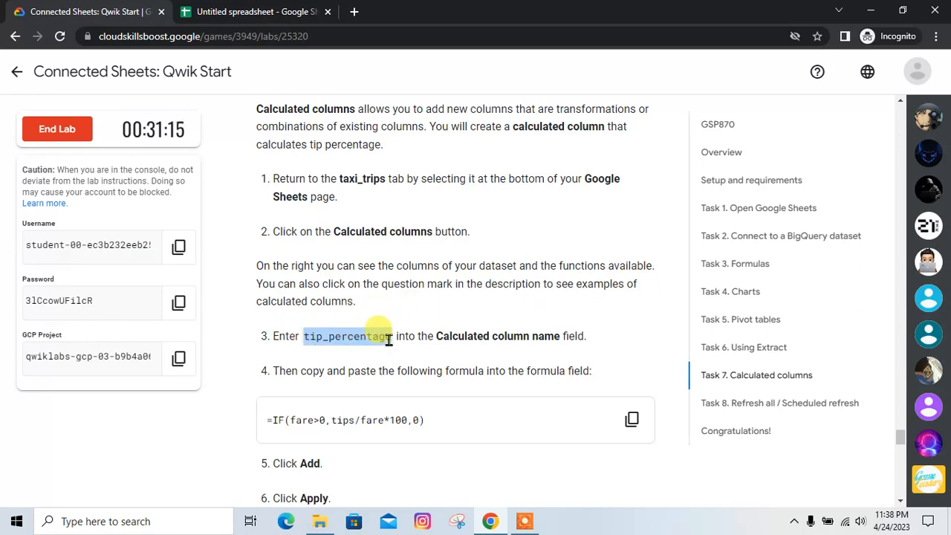
click(297, 12)
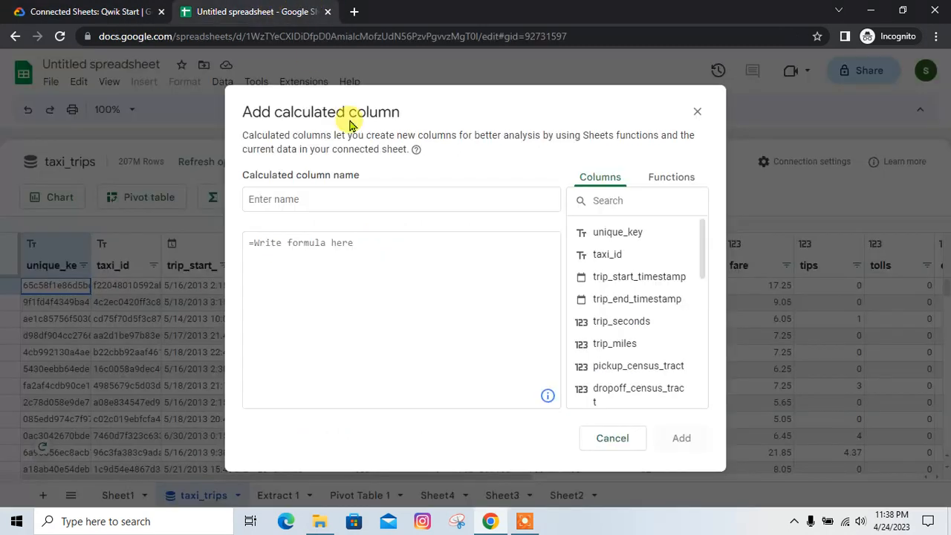
click(327, 199)
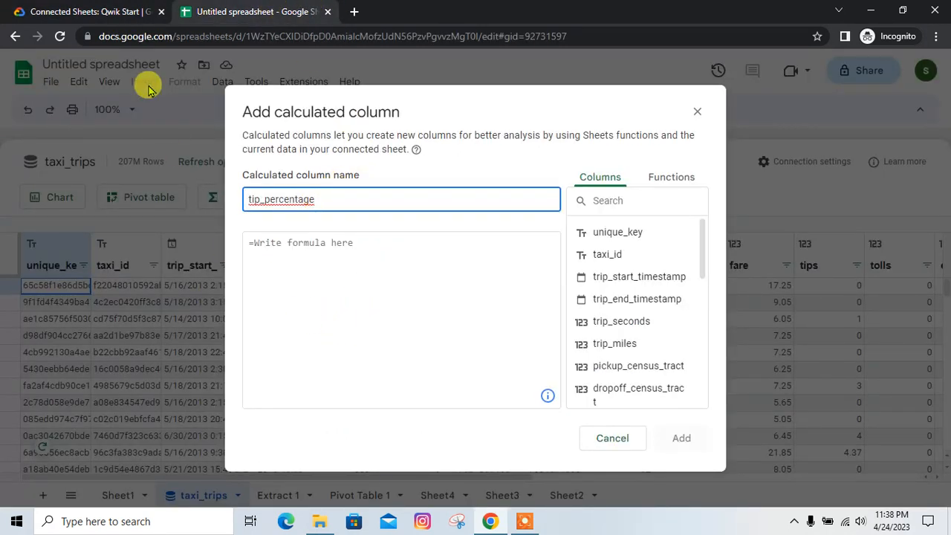
Step: Copy the lab's formula =IF(fare>0,tips/fare*100,0) into the calculated column's formula field
click(106, 9)
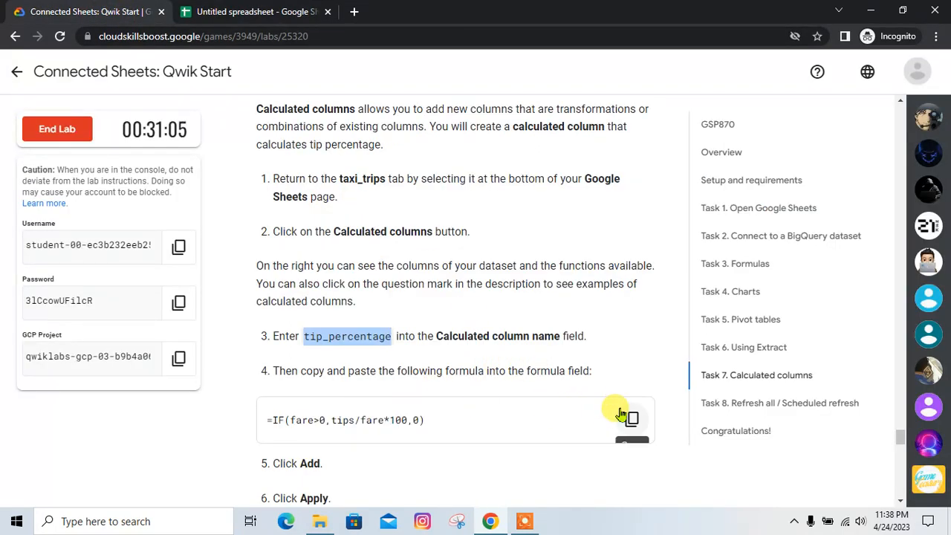
click(222, 11)
click(359, 281)
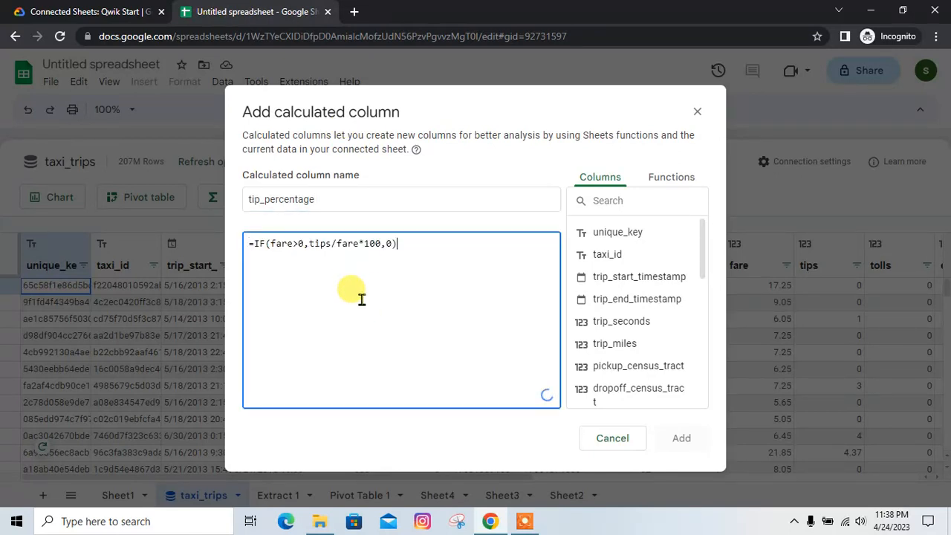
Step: Add the tip_percentage calculated column as the lab instructs and apply it to the taxi_trips preview
click(104, 11)
scroll(460, 359, down, 2)
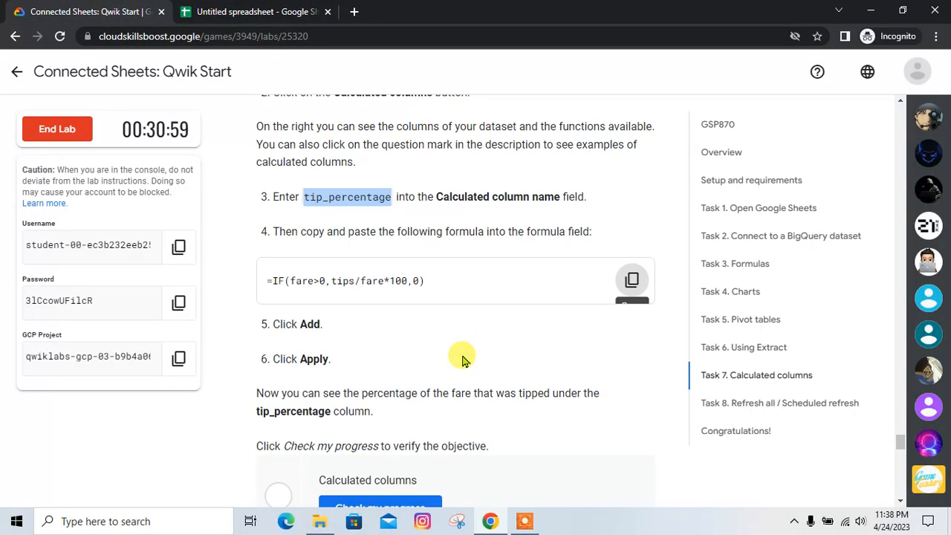
click(238, 10)
click(690, 438)
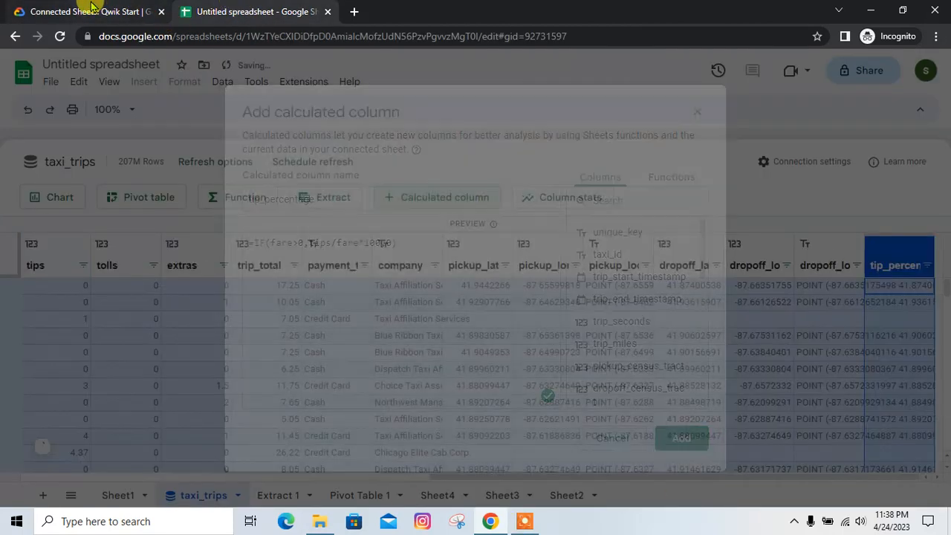
click(86, 9)
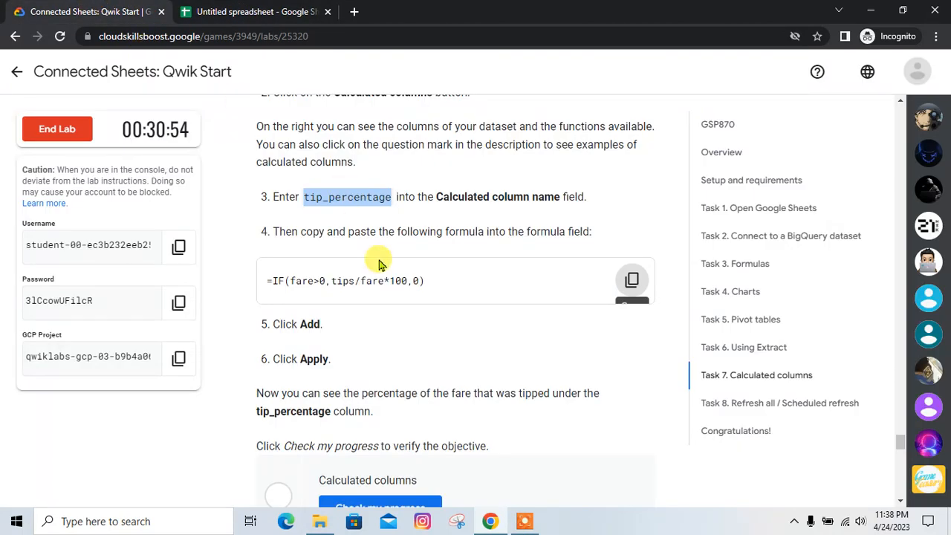
click(245, 10)
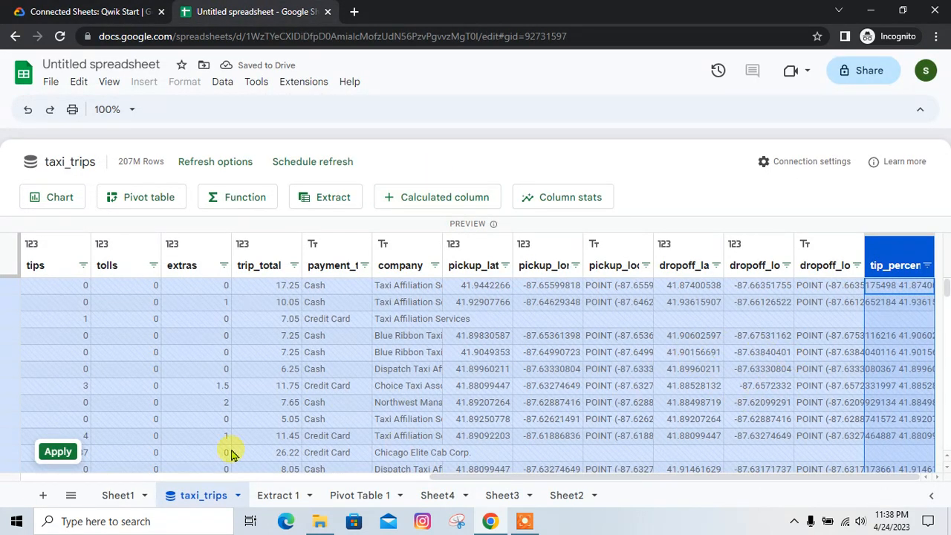
click(57, 452)
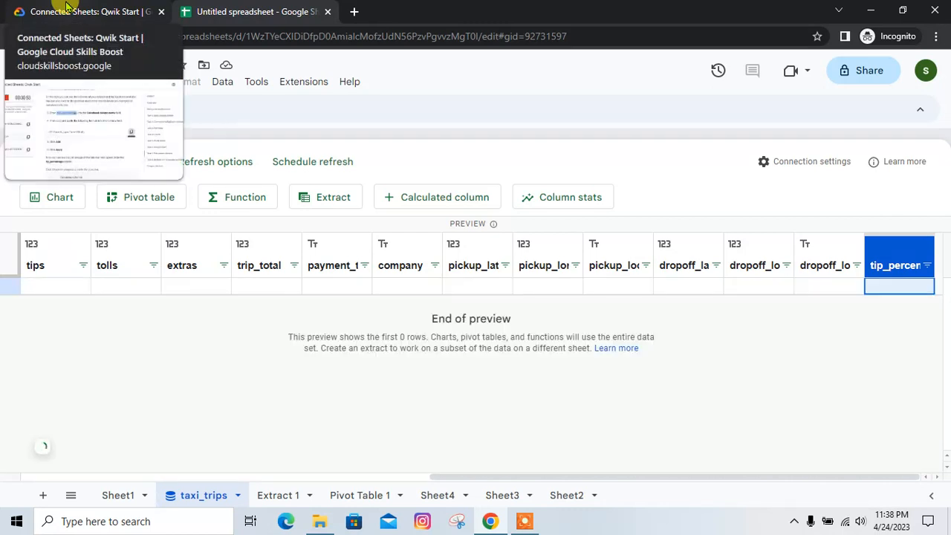
Step: Inspect the tip_percentage values in taxi_trips and check the lab progress for the Calculated columns objective
click(66, 7)
scroll(349, 355, down, 2)
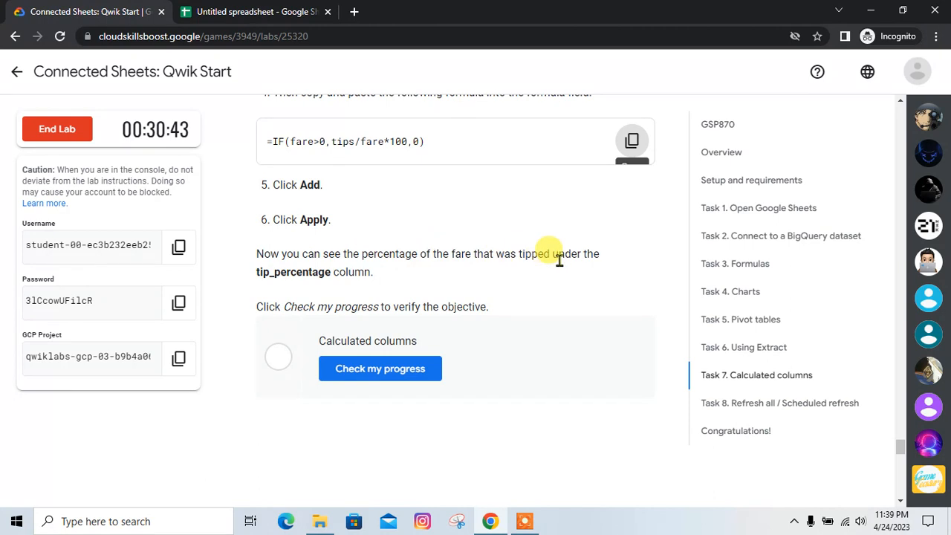
click(253, 12)
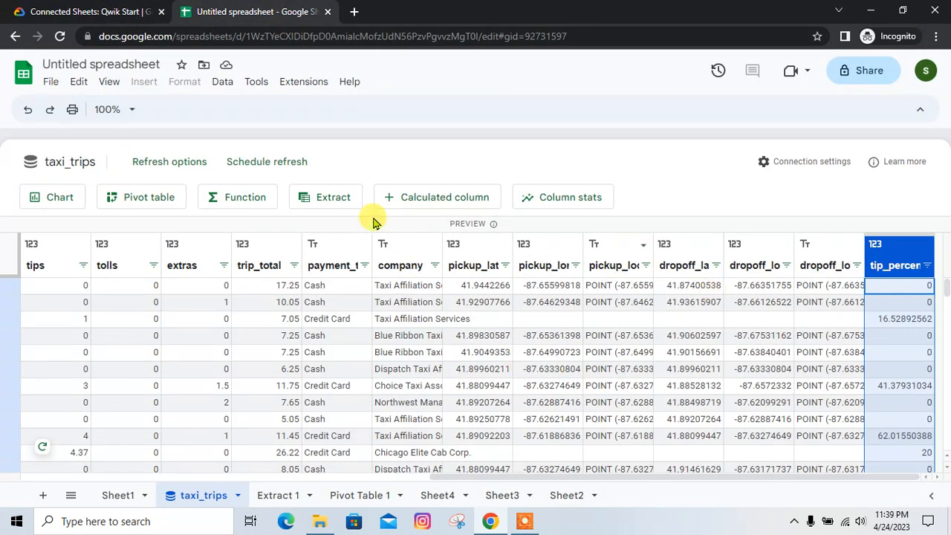
click(62, 6)
click(380, 366)
scroll(435, 323, down, 1)
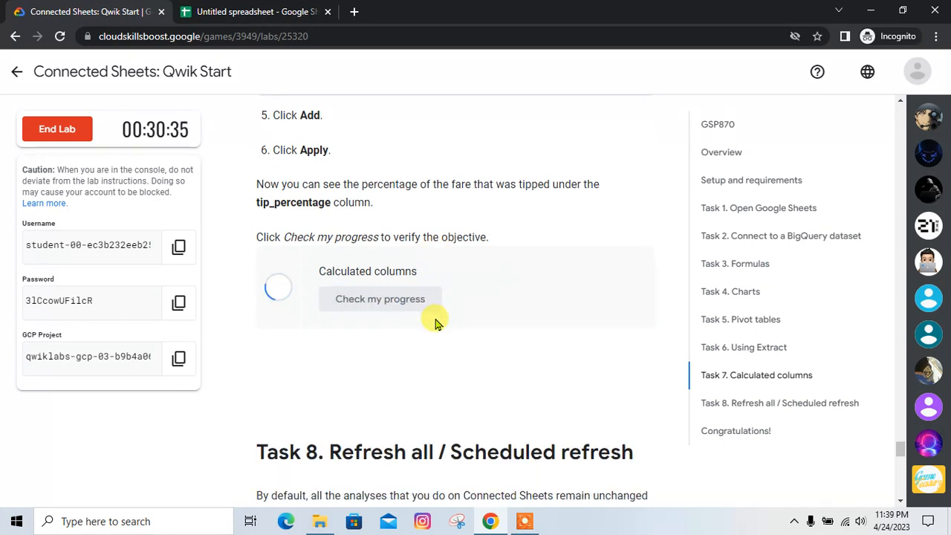
Step: Skim the rest of the lab instructions, end the lab and submit a five-star rating
scroll(435, 324, down, 8)
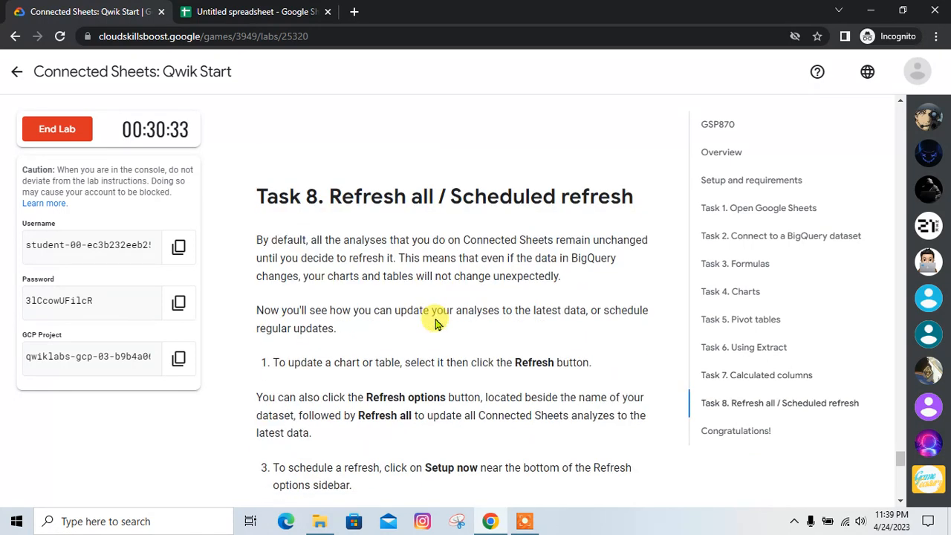
scroll(435, 323, down, 5)
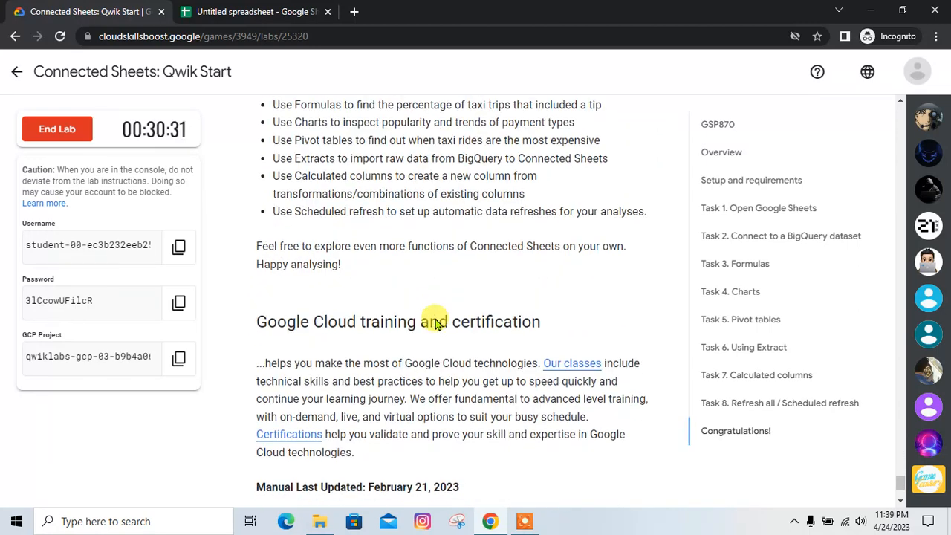
click(57, 129)
click(613, 335)
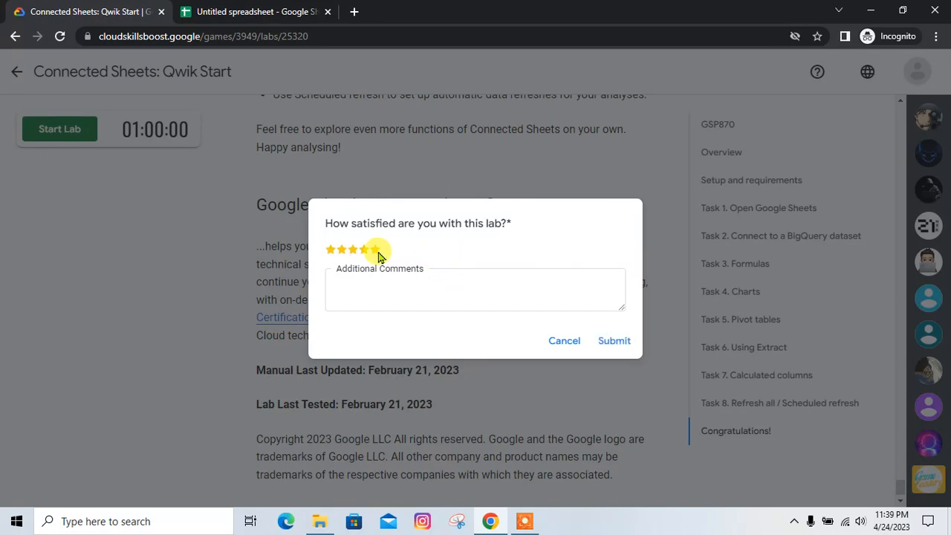
click(375, 250)
click(613, 340)
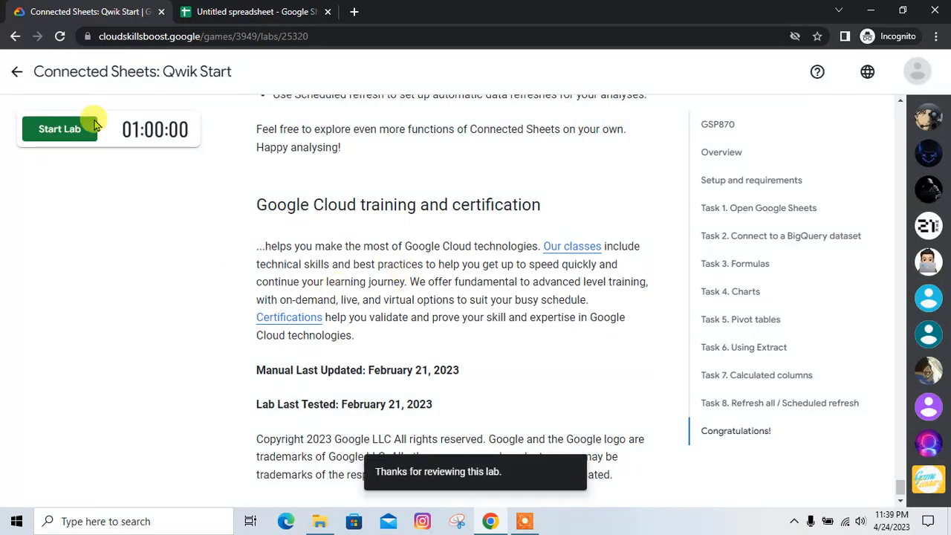
Step: Leave the lab for the game's page and sign out of the student Google account in the spreadsheet
click(16, 71)
click(312, 11)
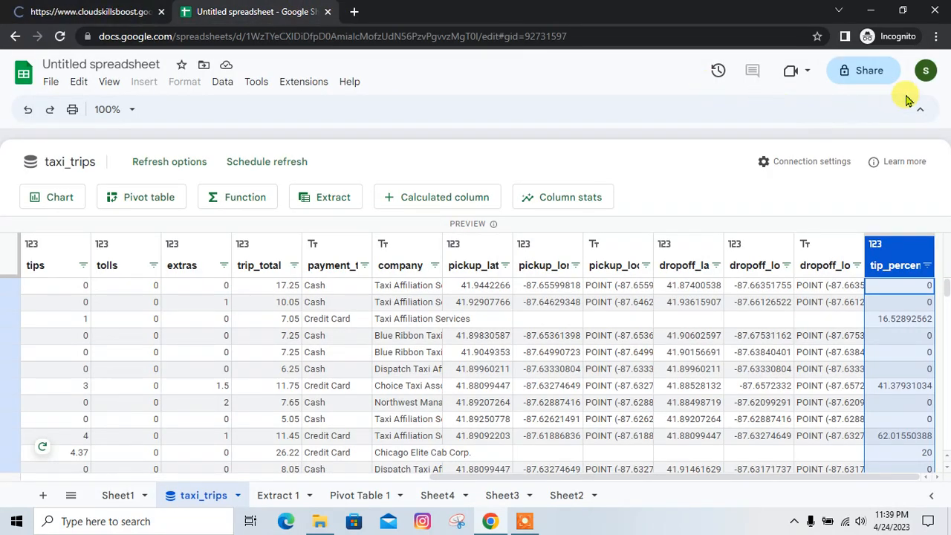
click(925, 70)
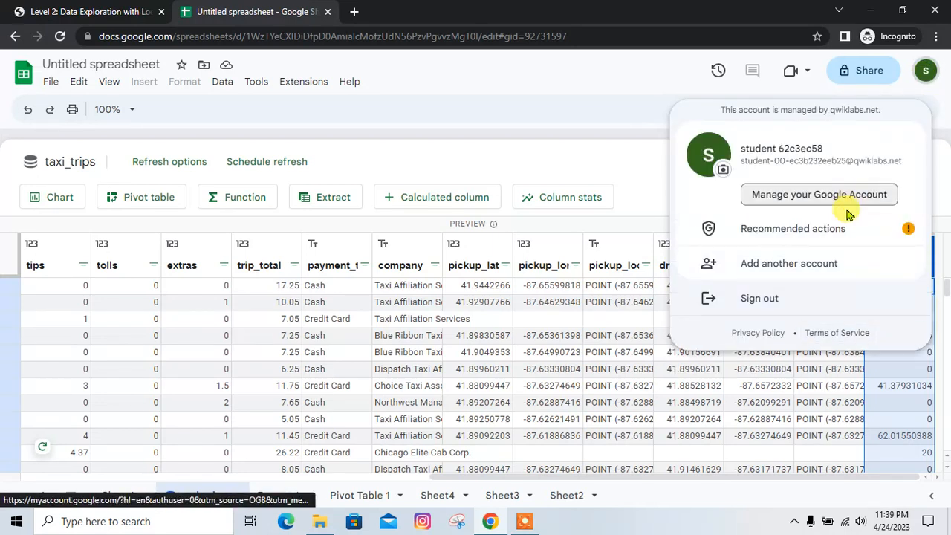
click(798, 297)
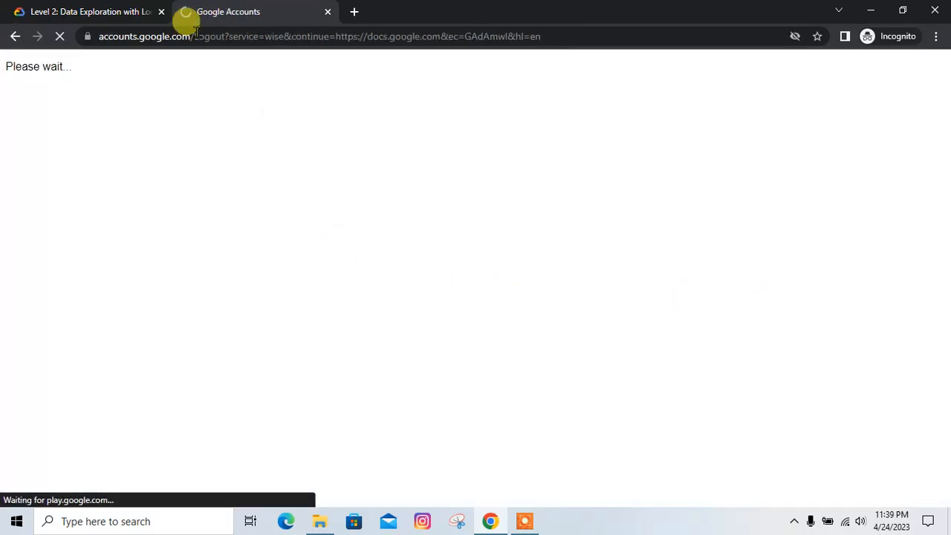
Step: Return to the game's page and expand the Analyze BigQuery Data in Connected Sheets section to list its labs
click(171, 13)
scroll(350, 219, down, 10)
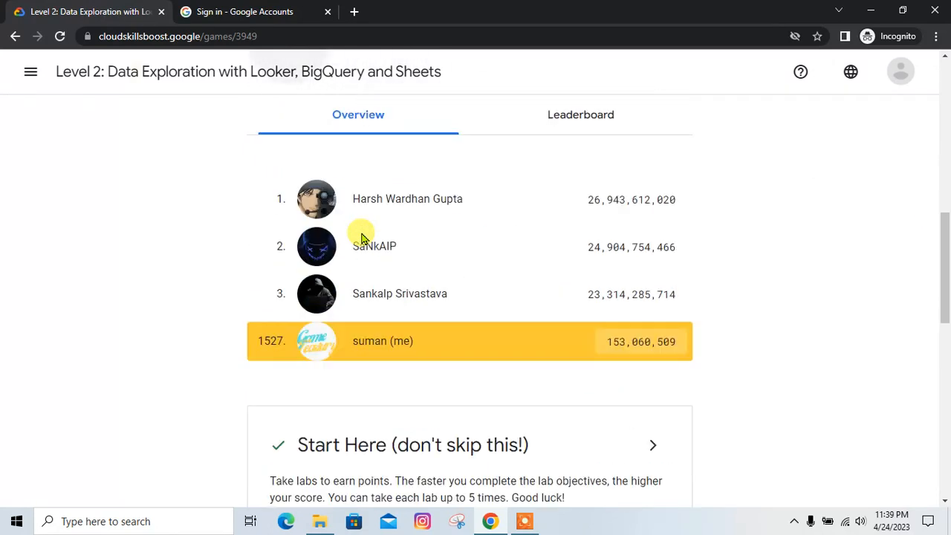
scroll(650, 361, down, 5)
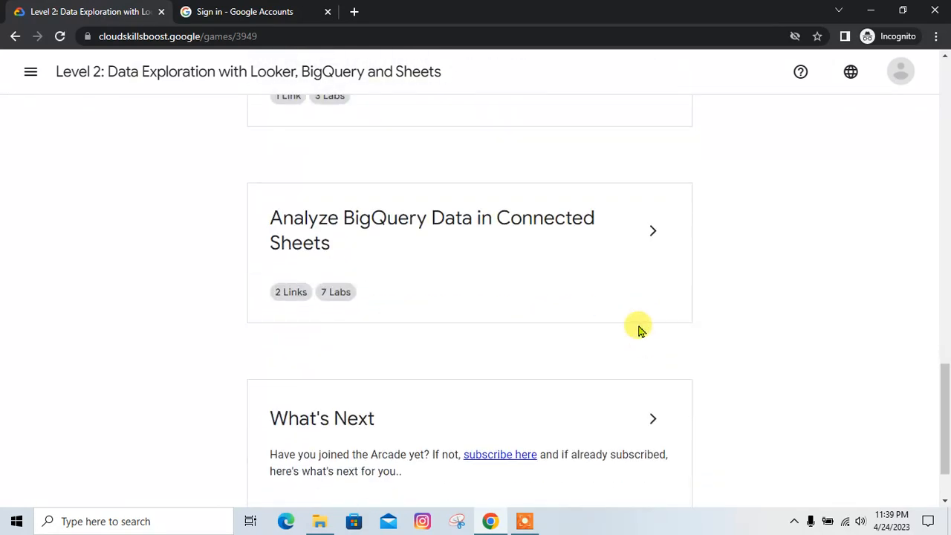
click(653, 227)
scroll(467, 295, down, 1)
scroll(373, 355, down, 1)
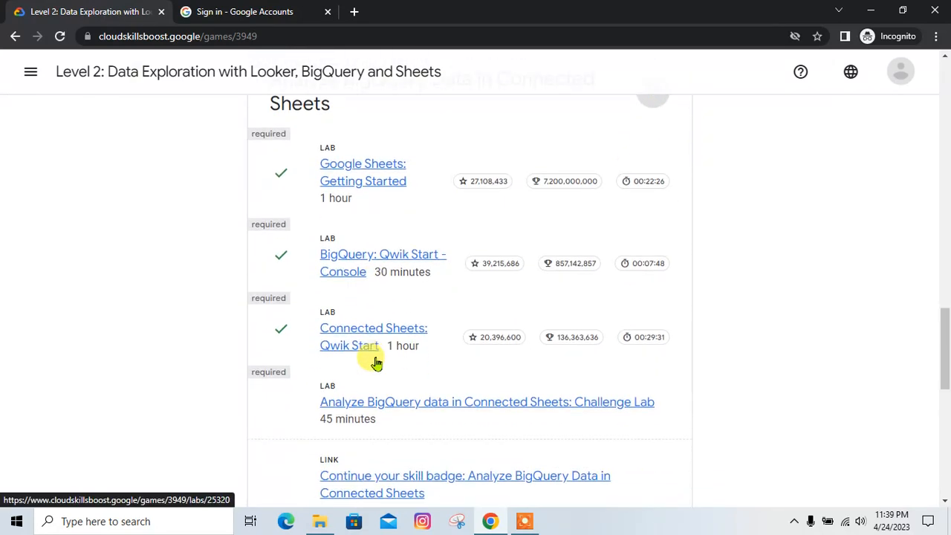
Step: Open the lab Analyze BigQuery data in Connected Sheets: Challenge Lab and close the leftover Google sign-in page
scroll(461, 386, down, 1)
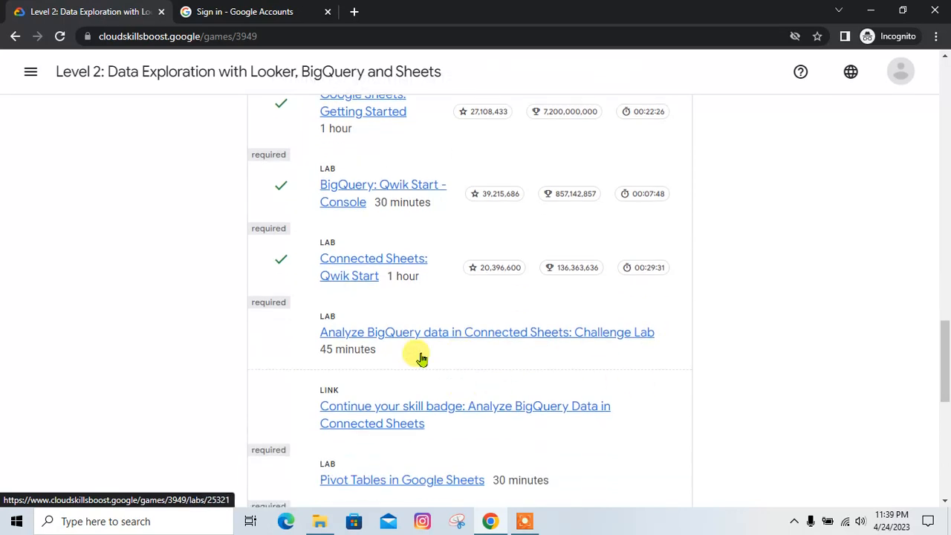
scroll(459, 347, down, 3)
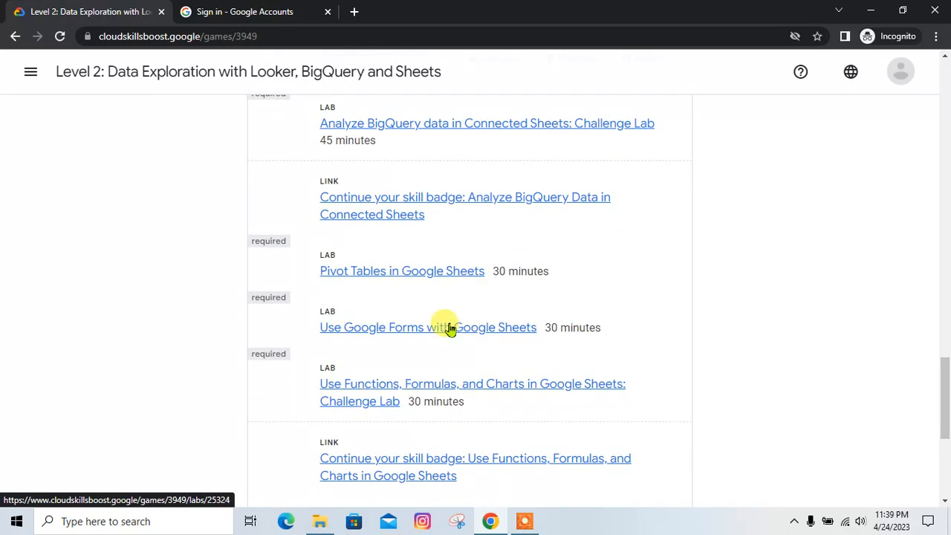
scroll(437, 407, up, 4)
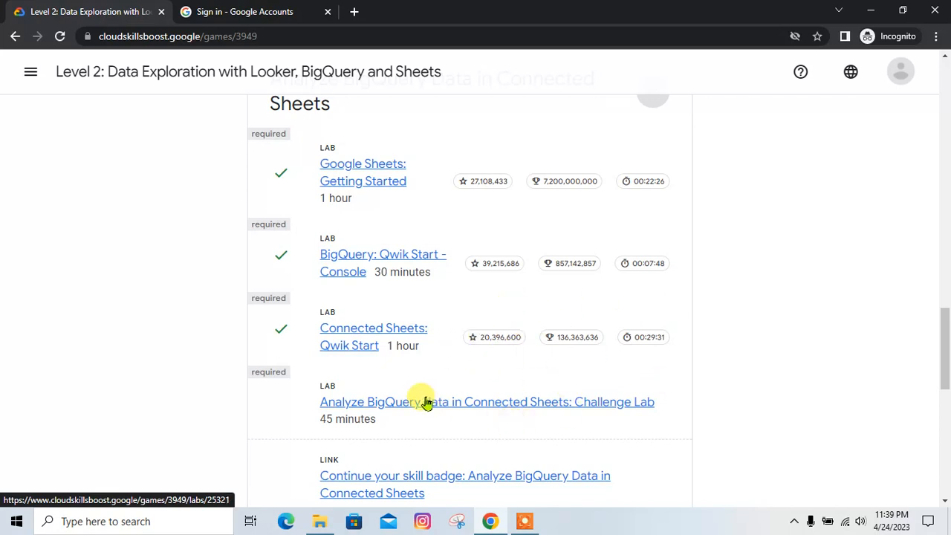
scroll(424, 399, down, 2)
click(404, 267)
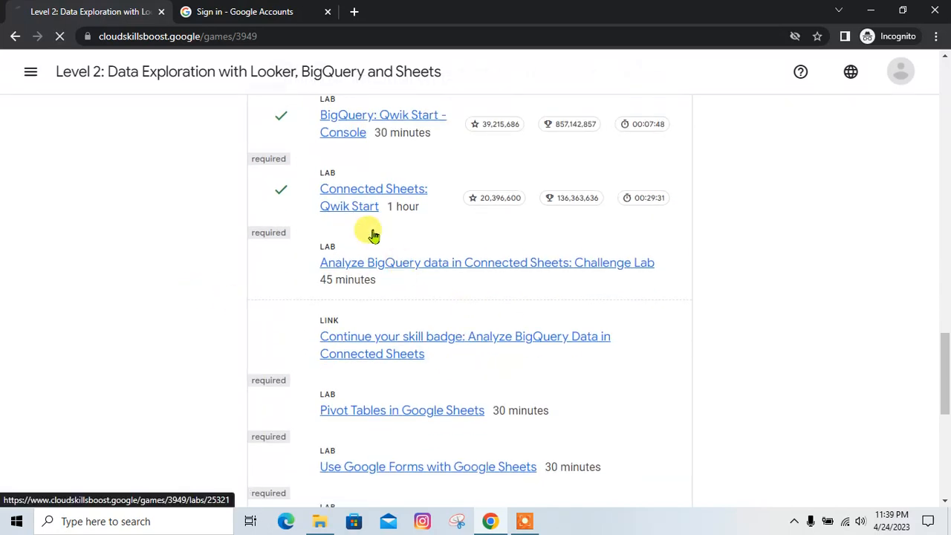
click(312, 10)
click(327, 12)
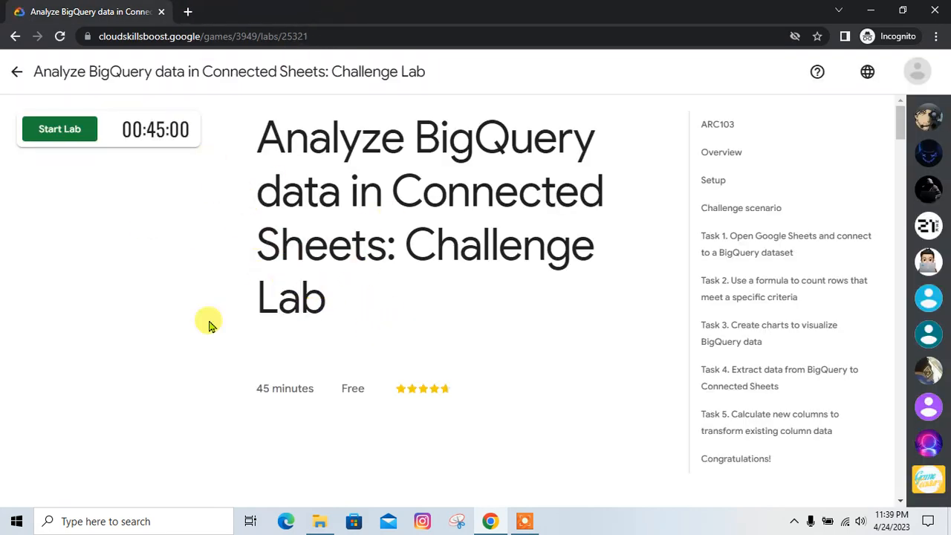
Step: Switch to Notepad, read the solution notes for the challenge lab's five tasks, and return to the lab in Chrome
drag(351, 297, 267, 131)
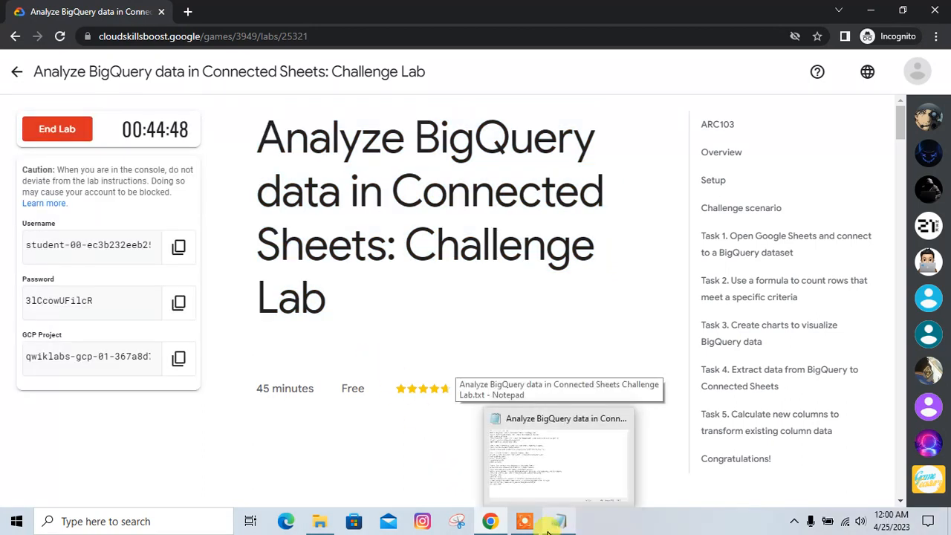
mouse_move(537, 528)
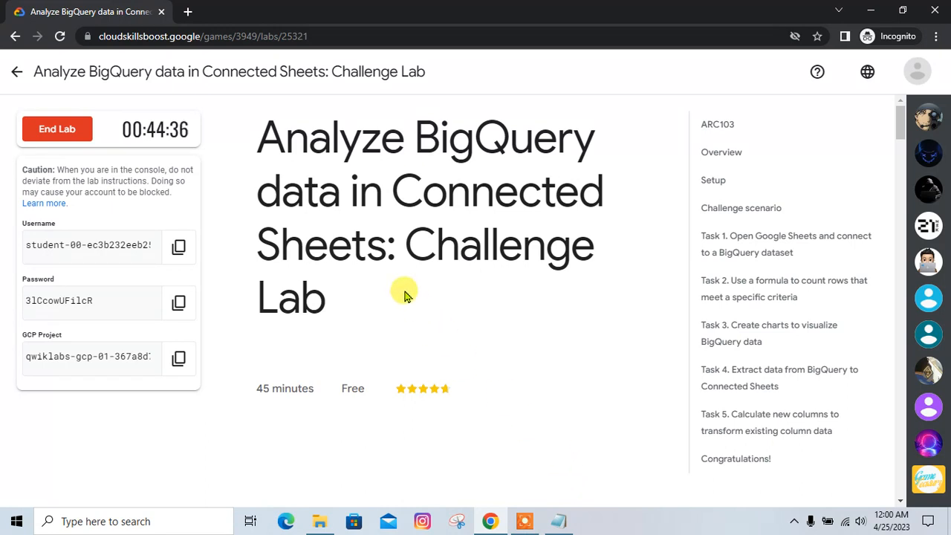
click(558, 520)
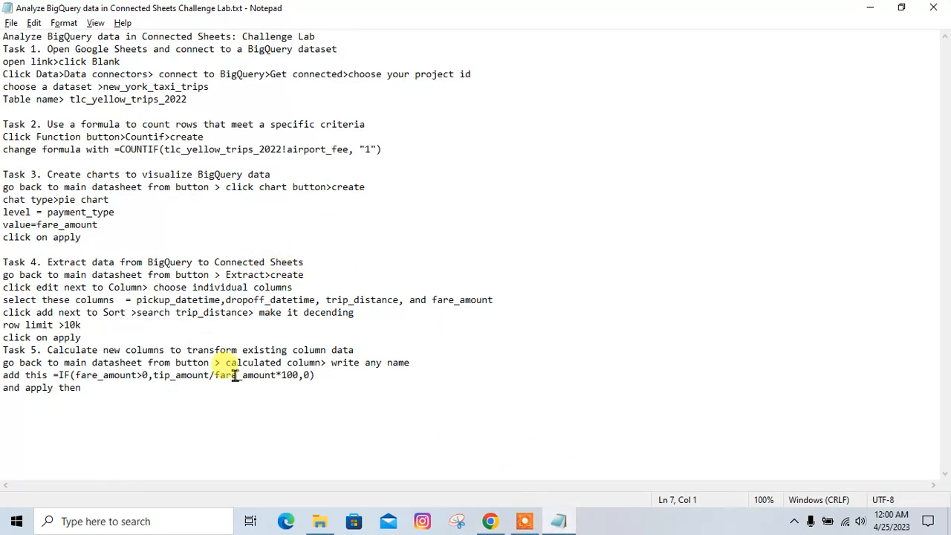
drag(74, 387, 3, 36)
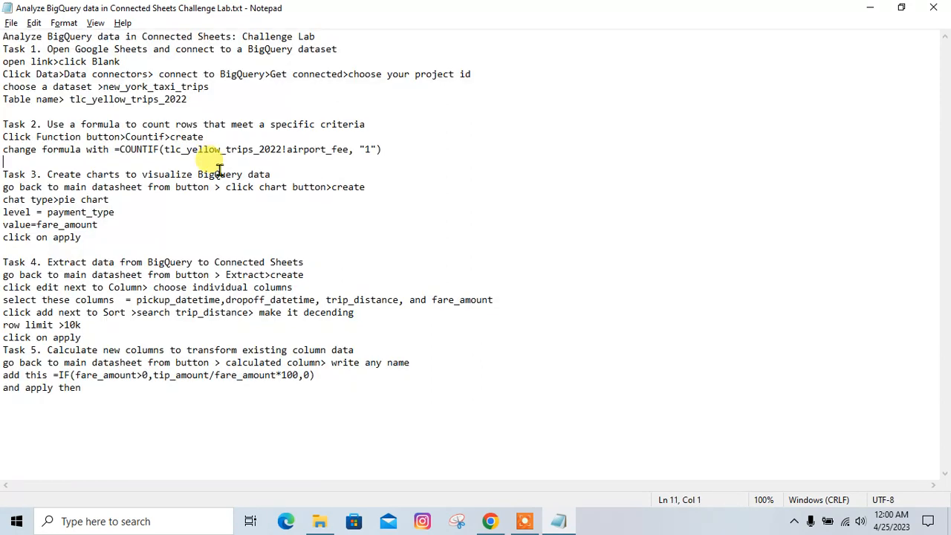
key(alt+Tab)
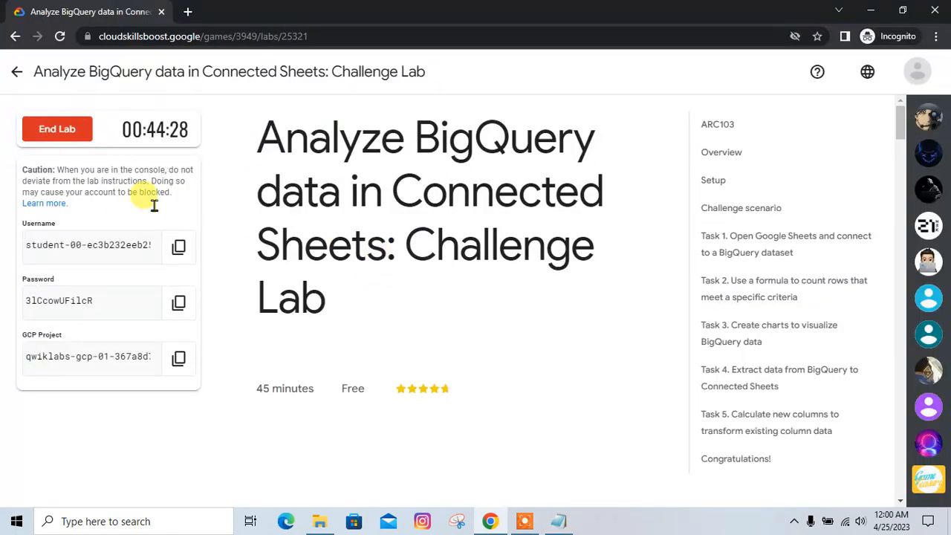
Step: Go to Task 1 in the challenge lab instructions and follow its Google Sheet link
scroll(465, 227, down, 8)
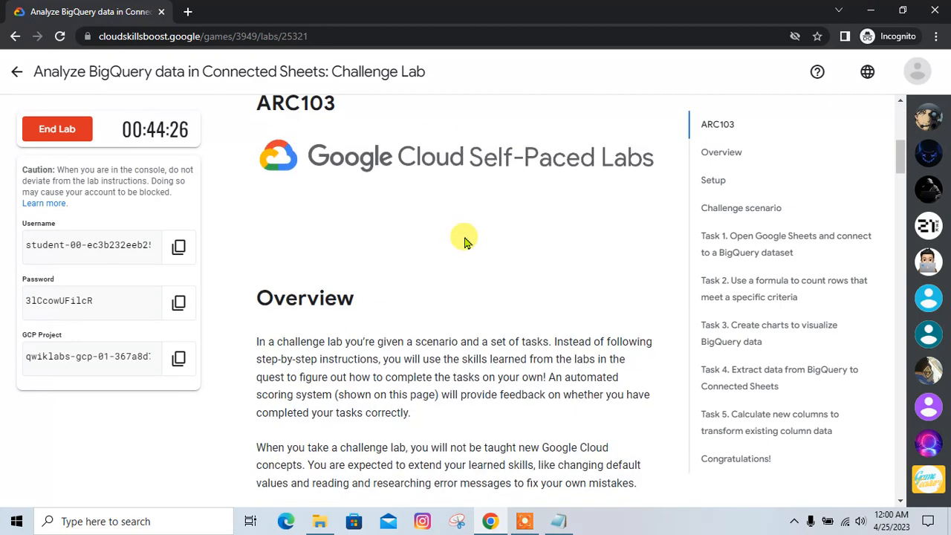
scroll(611, 245, down, 5)
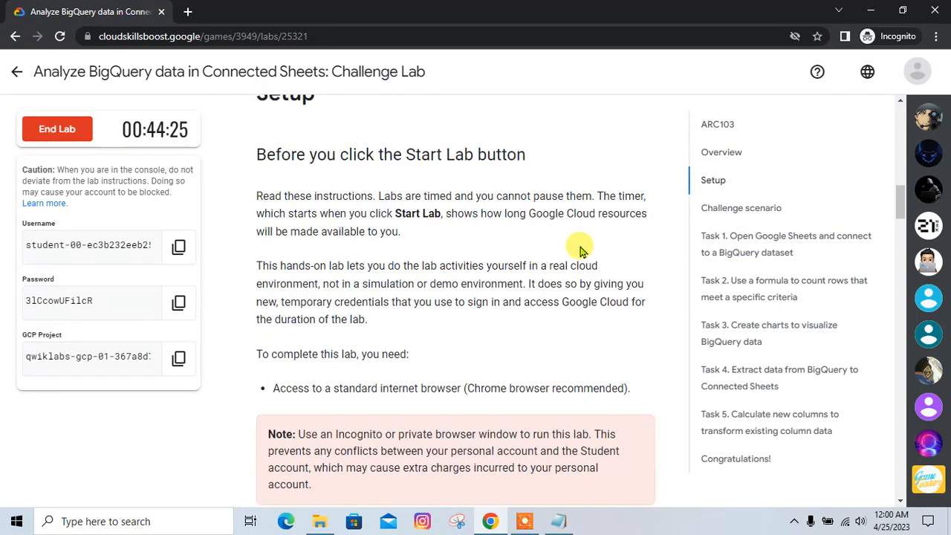
click(705, 239)
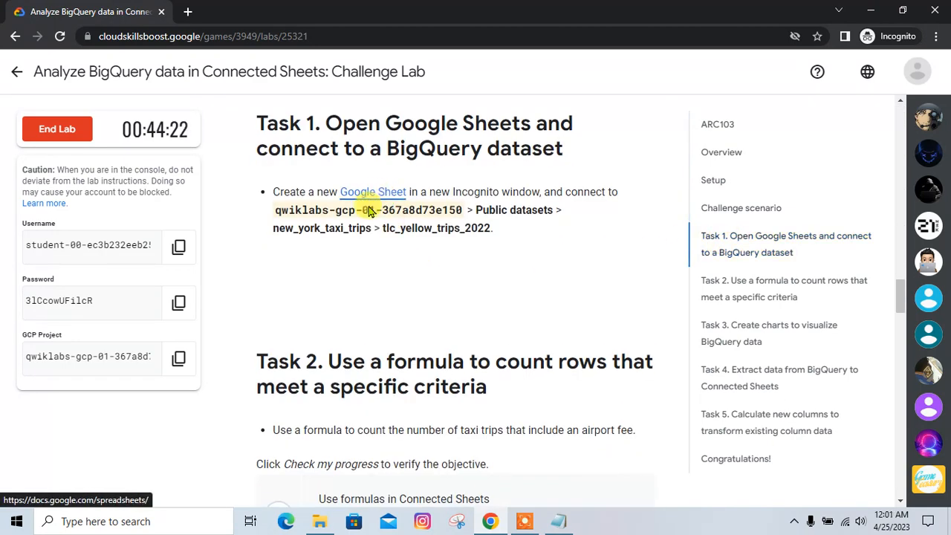
click(351, 202)
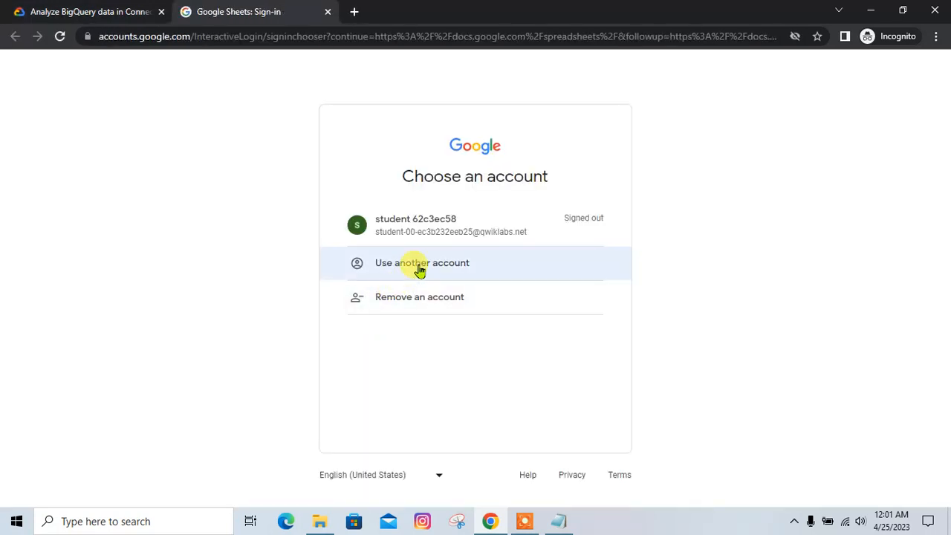
Step: Choose to sign in with another account and submit the student username copied from the lab page
click(419, 269)
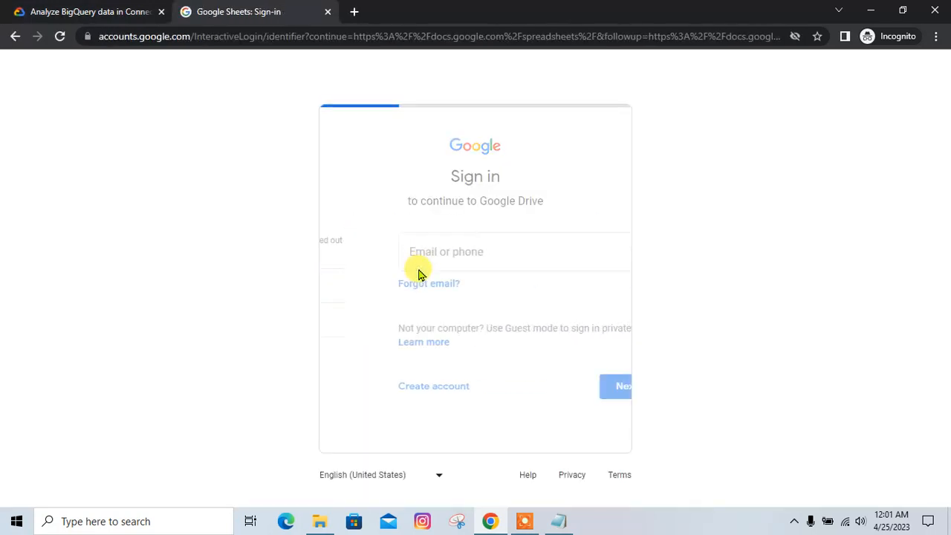
click(89, 12)
click(178, 247)
click(223, 11)
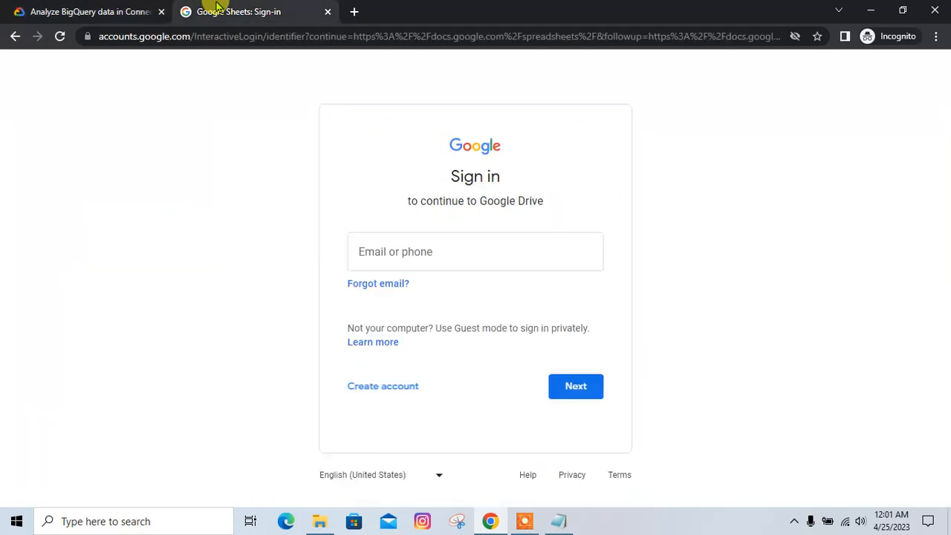
key(ctrl+v)
click(587, 388)
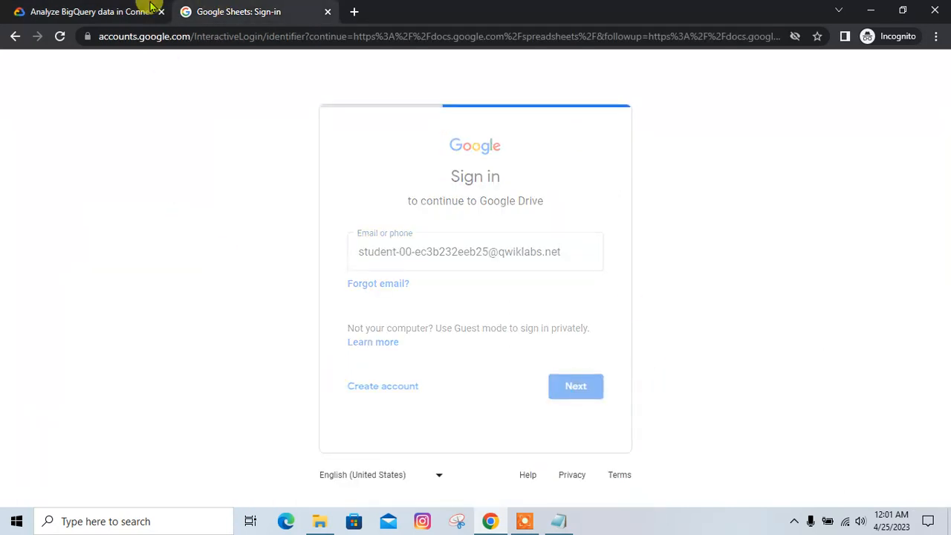
Step: Copy the student account password from the lab page, enter it, and complete the Google sign-in
click(126, 11)
click(178, 302)
click(230, 11)
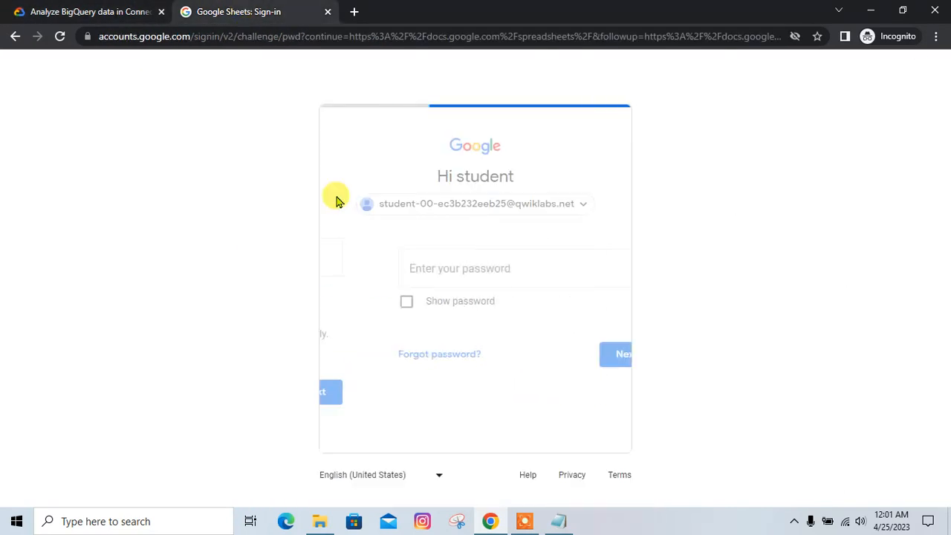
key(ctrl+v)
click(584, 353)
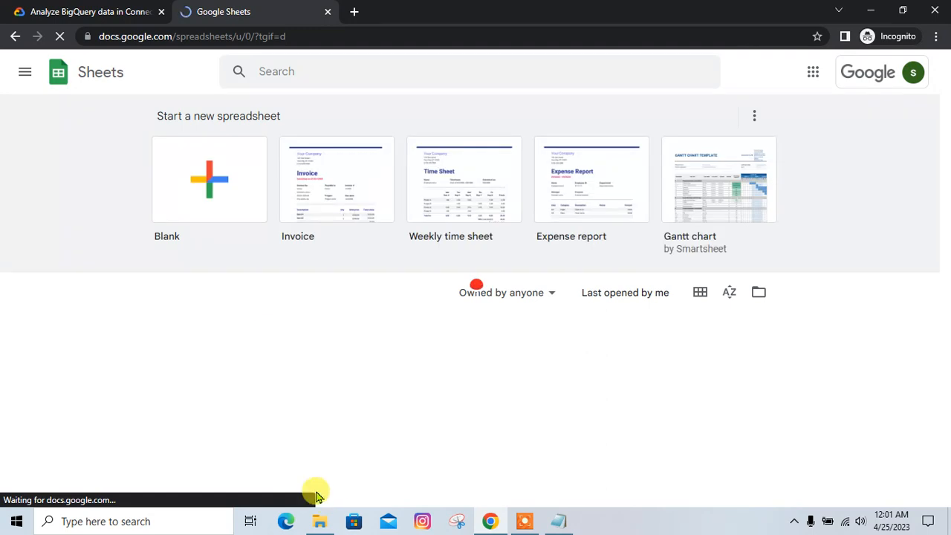
Step: Consult the Task 1 notes in Notepad and create a blank spreadsheet in Google Sheets
click(562, 529)
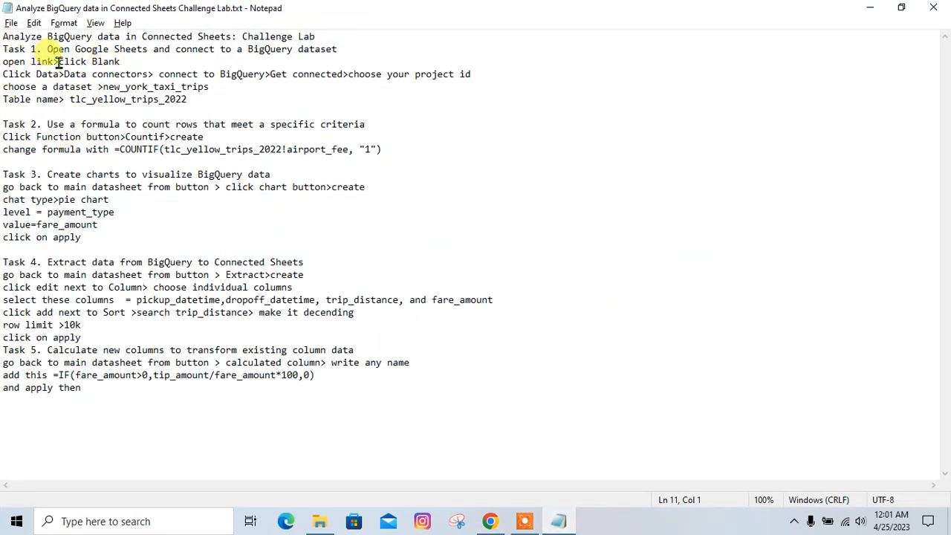
key(alt+Tab)
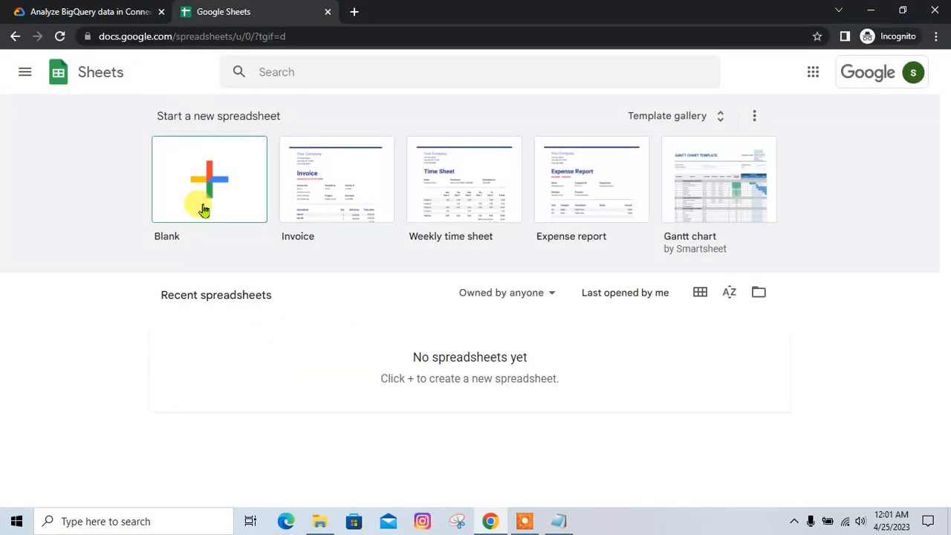
click(221, 190)
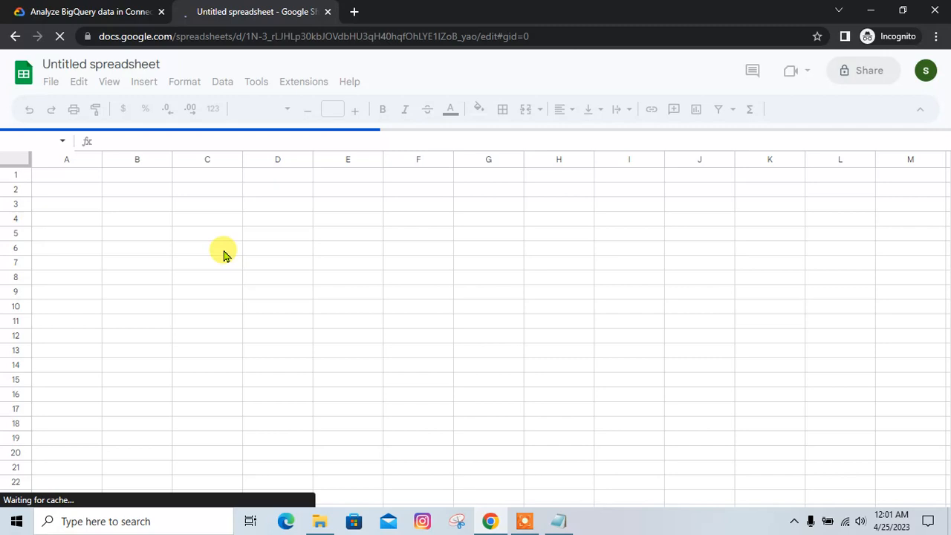
Step: Following the notes, start a BigQuery data connection in the spreadsheet, choosing the lab's qwiklabs-gcp project and its public datasets
key(alt+Tab)
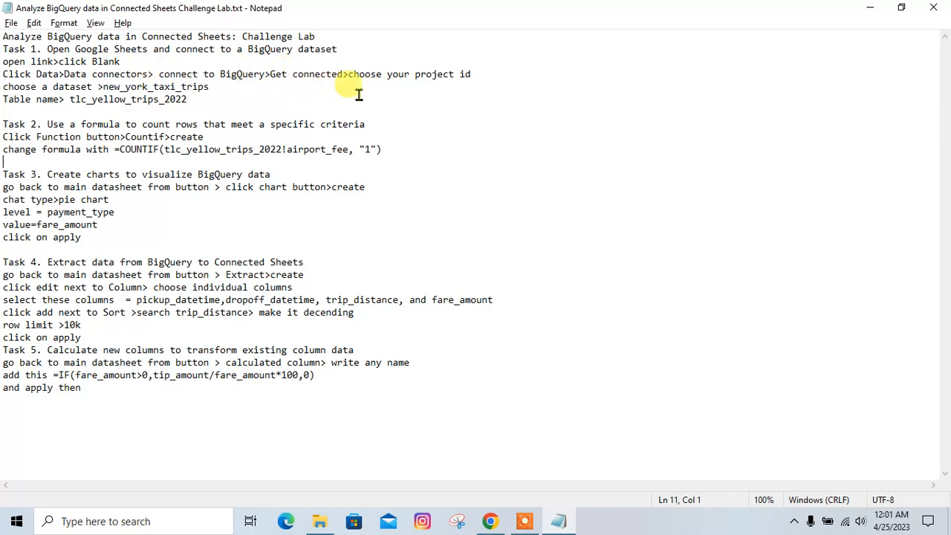
key(alt+Tab)
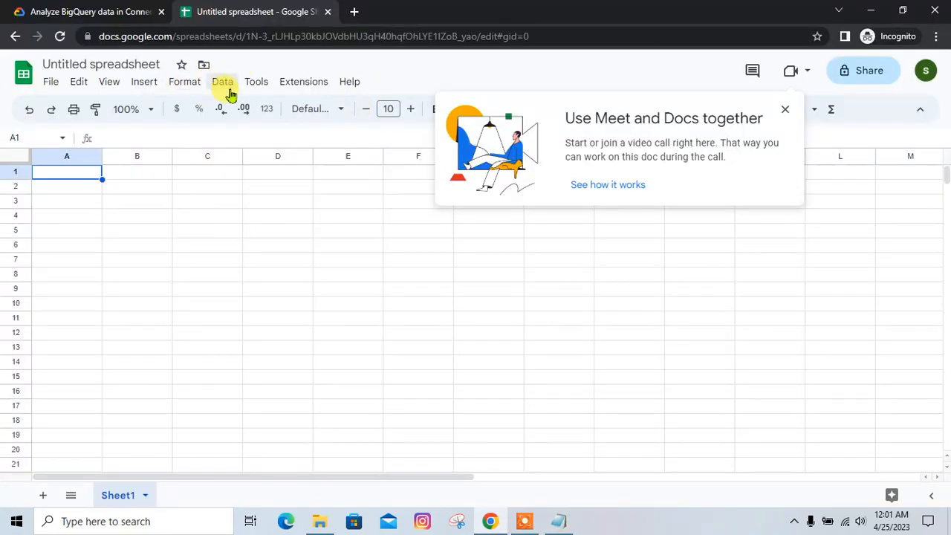
click(222, 83)
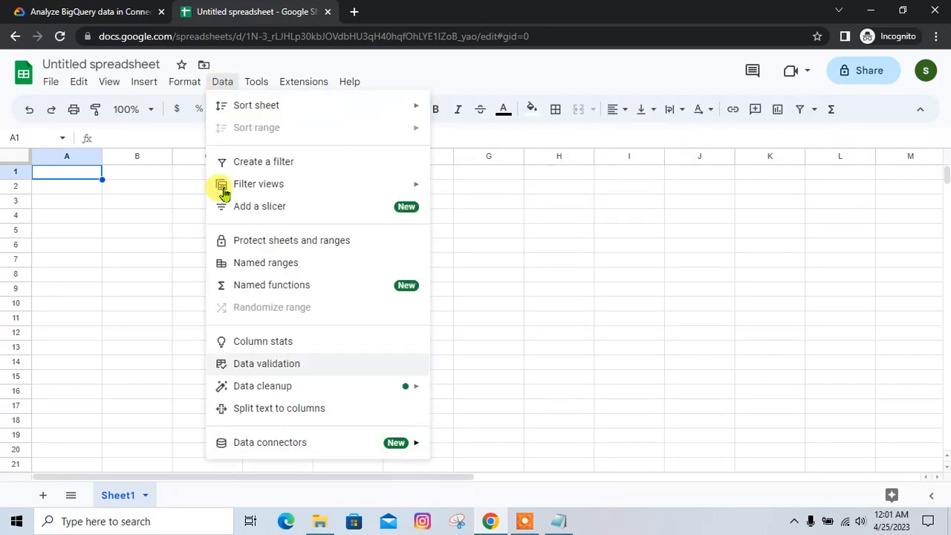
click(256, 82)
mouse_move(214, 81)
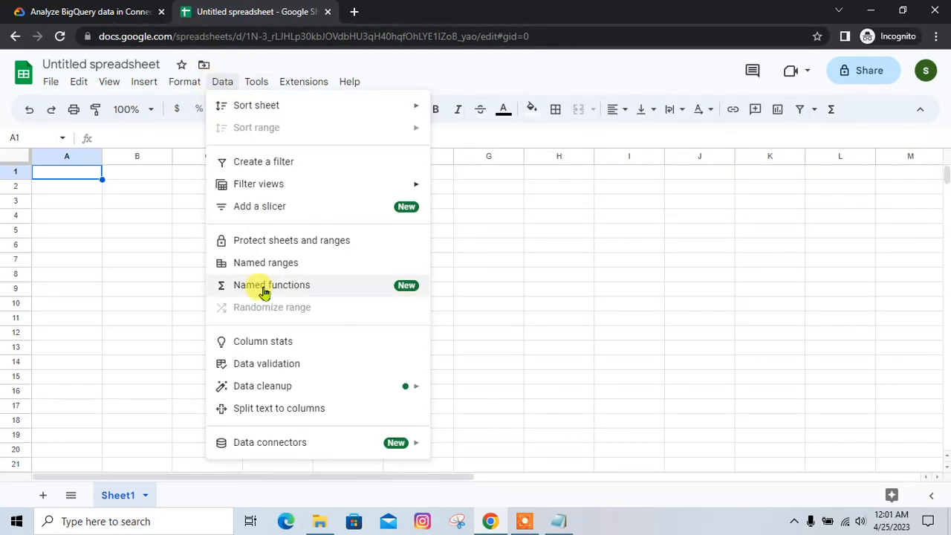
mouse_move(323, 450)
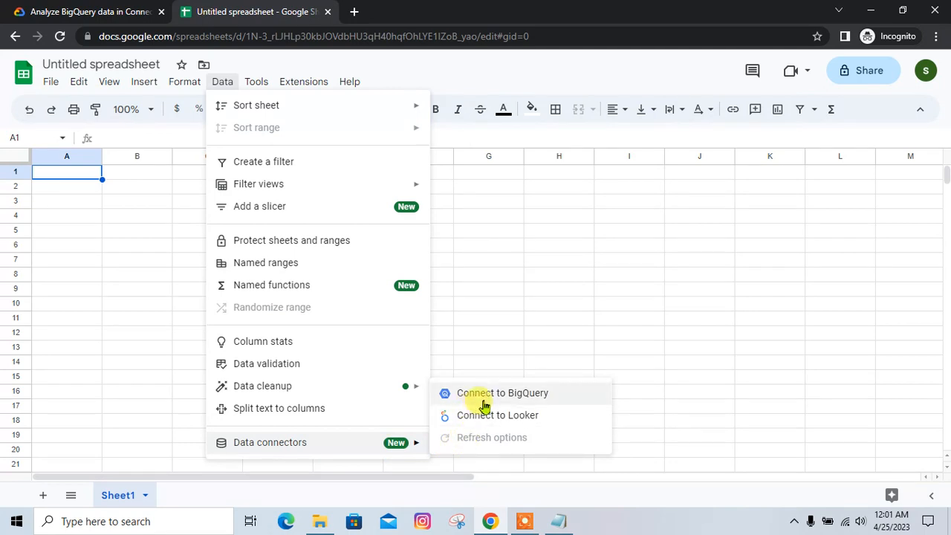
click(461, 393)
click(379, 274)
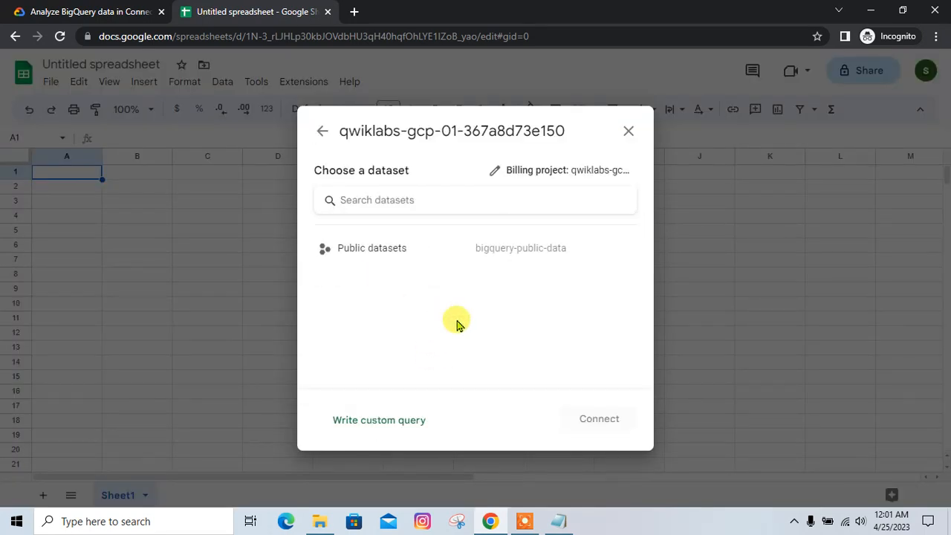
click(382, 248)
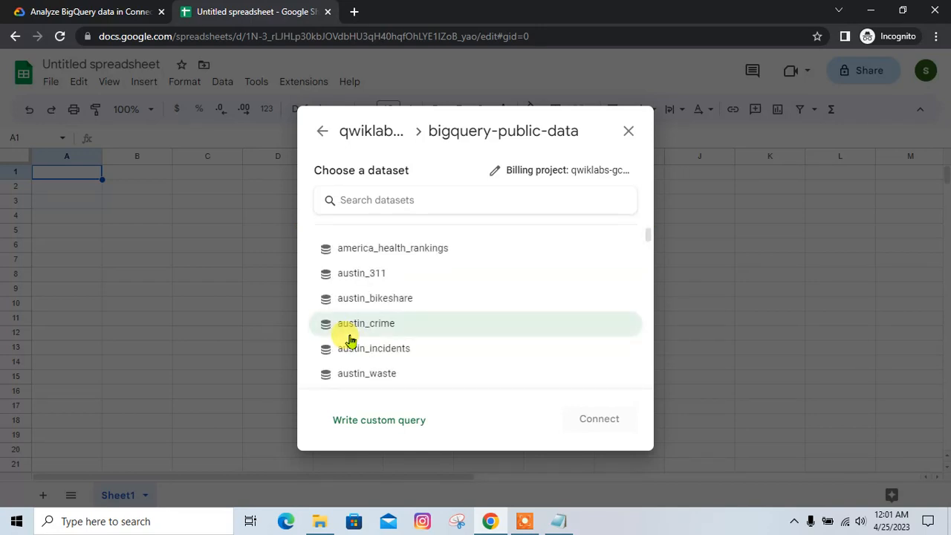
Step: Look up the dataset name in the notes and lab page, and choose the new_york_taxi_trips dataset for the connection
key(alt+Tab)
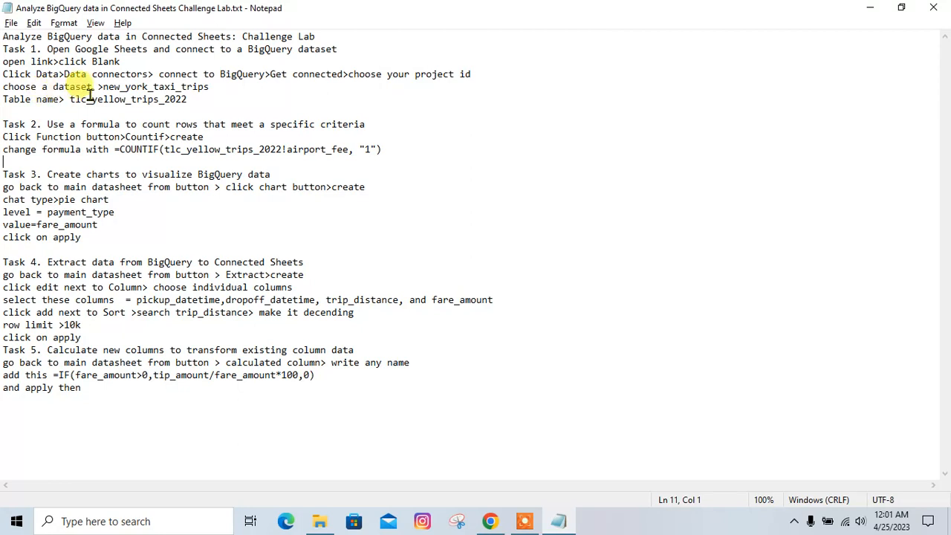
drag(209, 87, 104, 88)
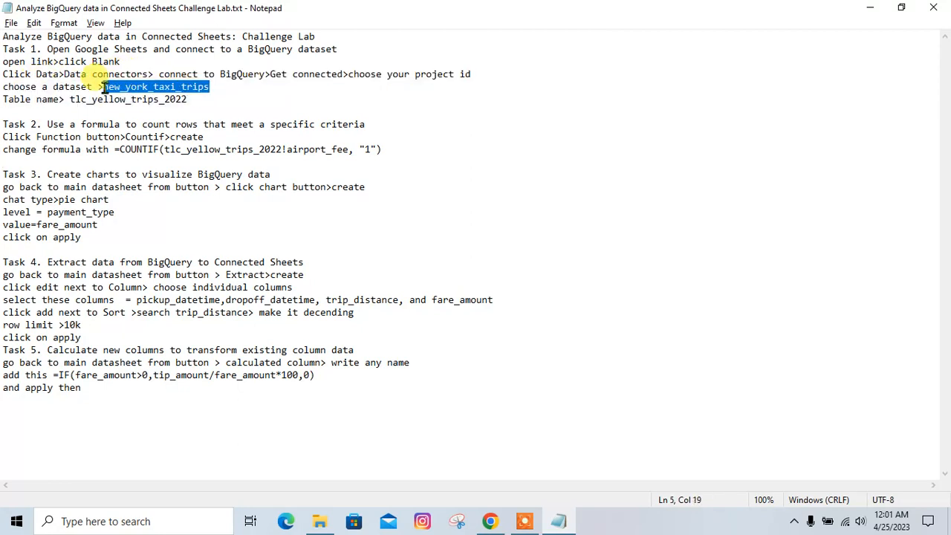
key(alt+Tab)
click(85, 11)
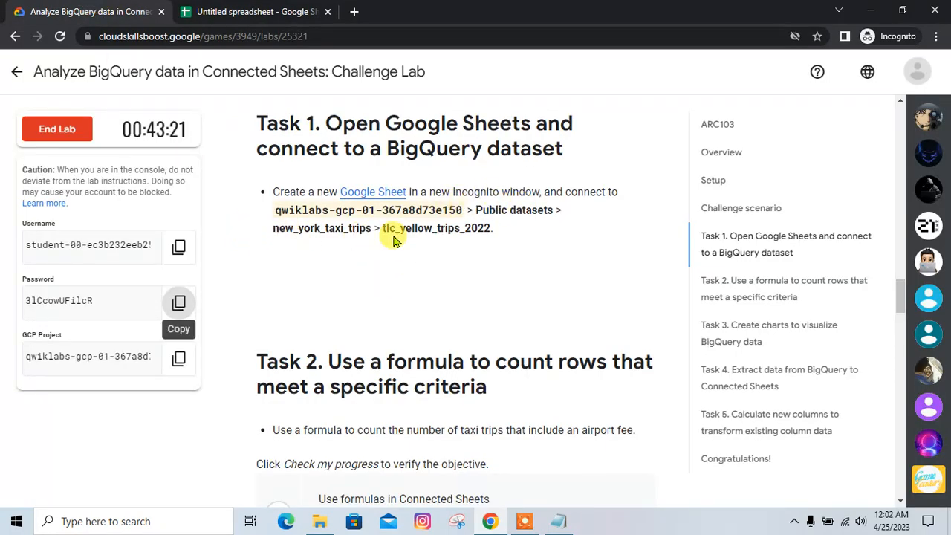
drag(371, 231, 282, 231)
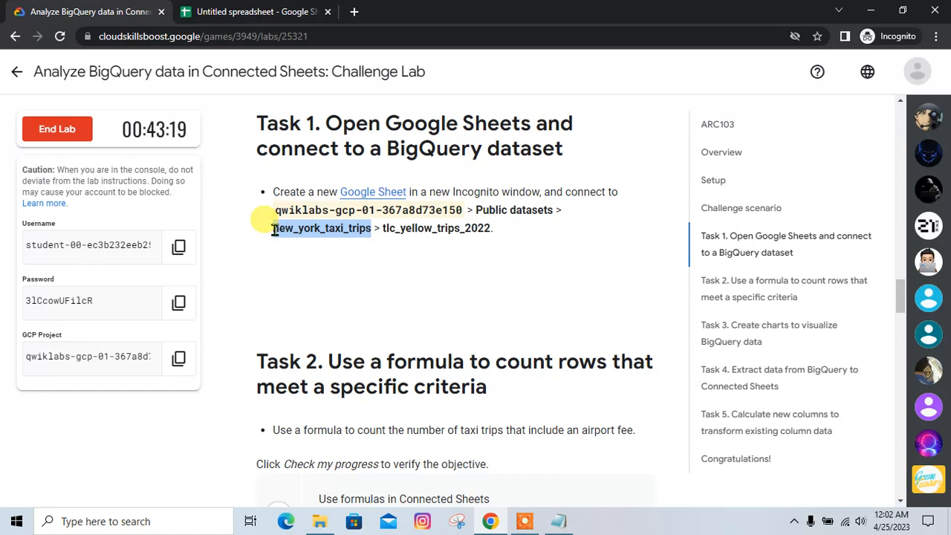
click(255, 11)
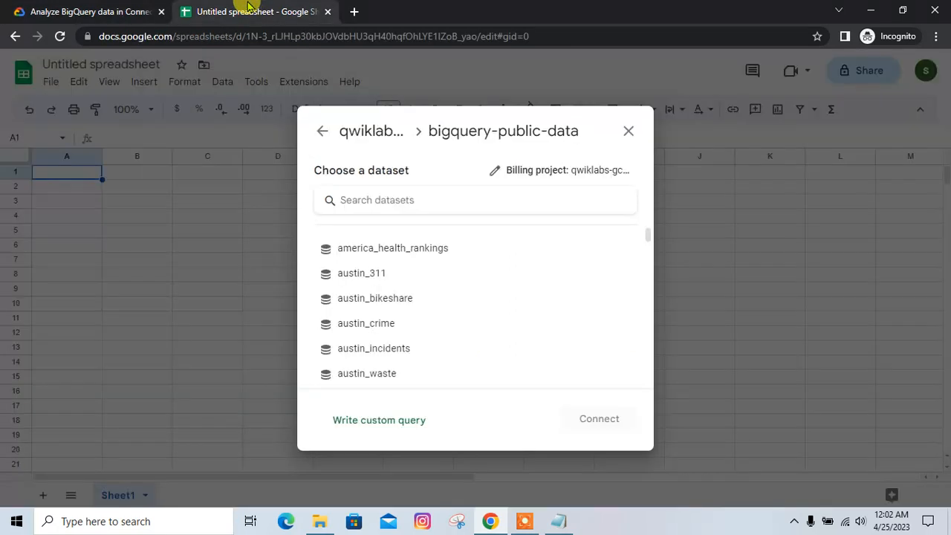
click(366, 206)
key(ctrl+v)
click(391, 248)
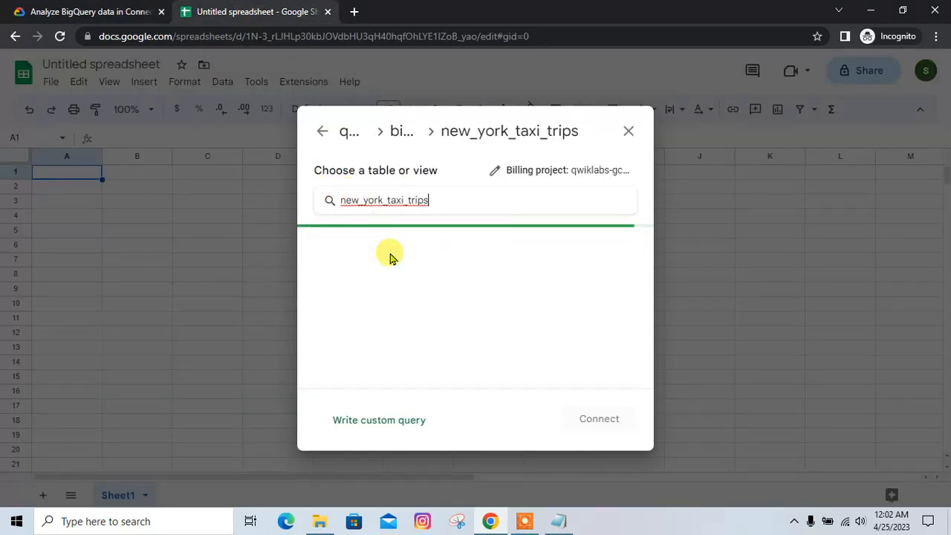
Step: Copy the table name tlc_yellow_trips_2022 from the lab page, select that table in the dataset, and connect it to the spreadsheet
click(95, 9)
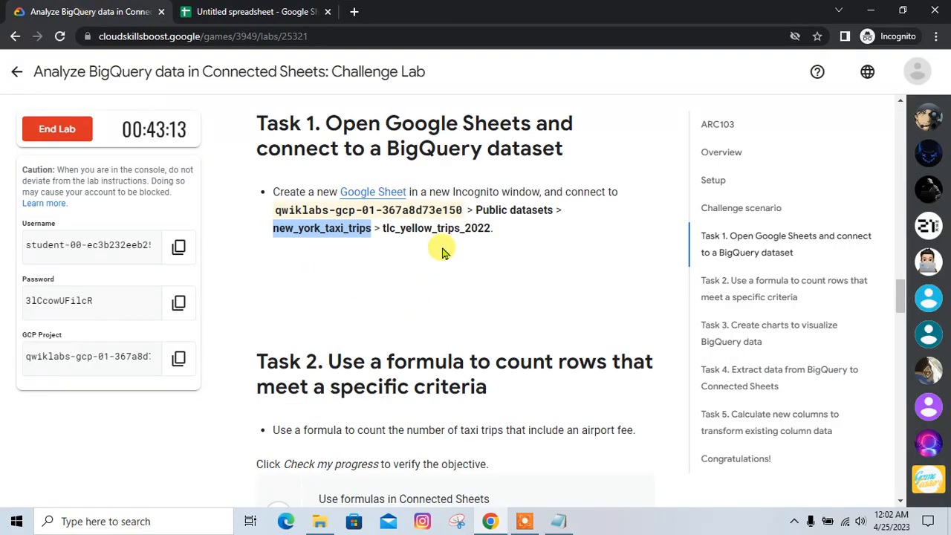
drag(491, 228, 384, 229)
key(ctrl+c)
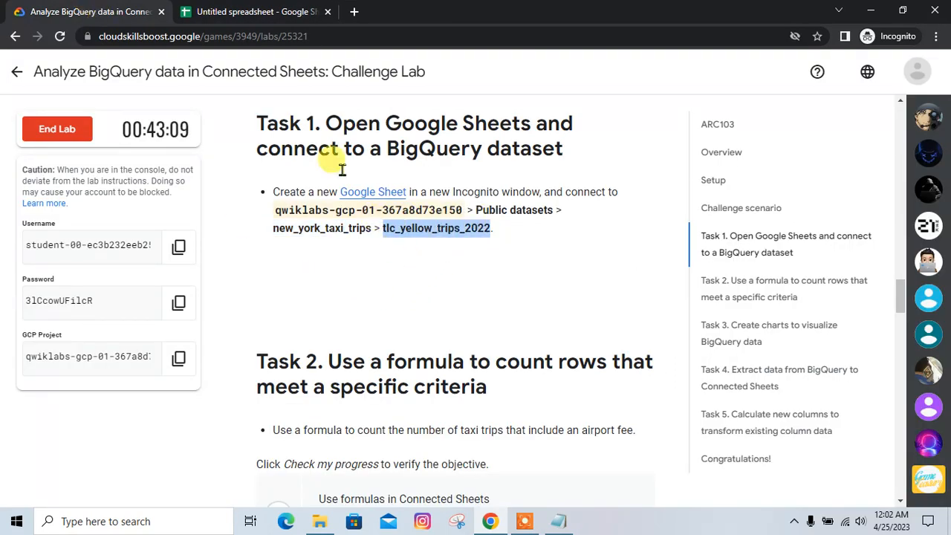
click(222, 12)
key(ctrl+v)
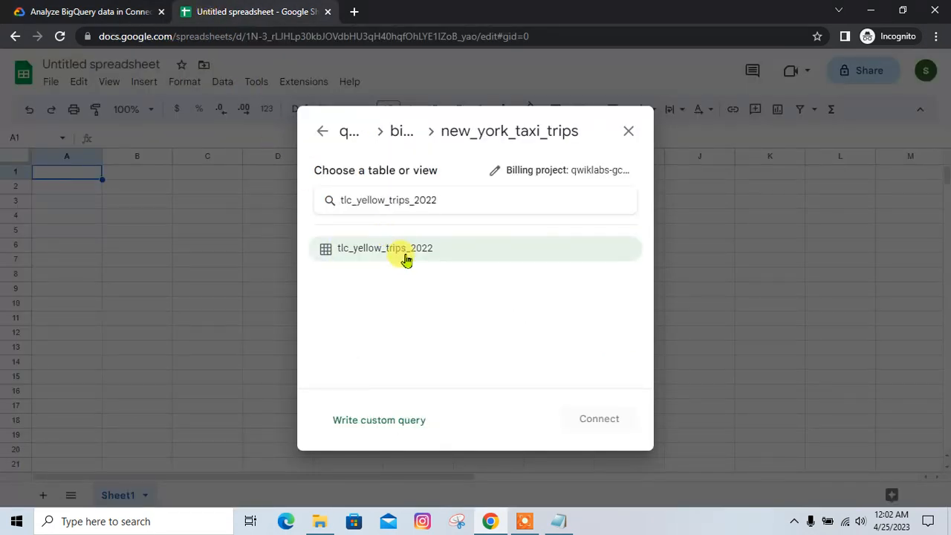
click(406, 258)
click(599, 420)
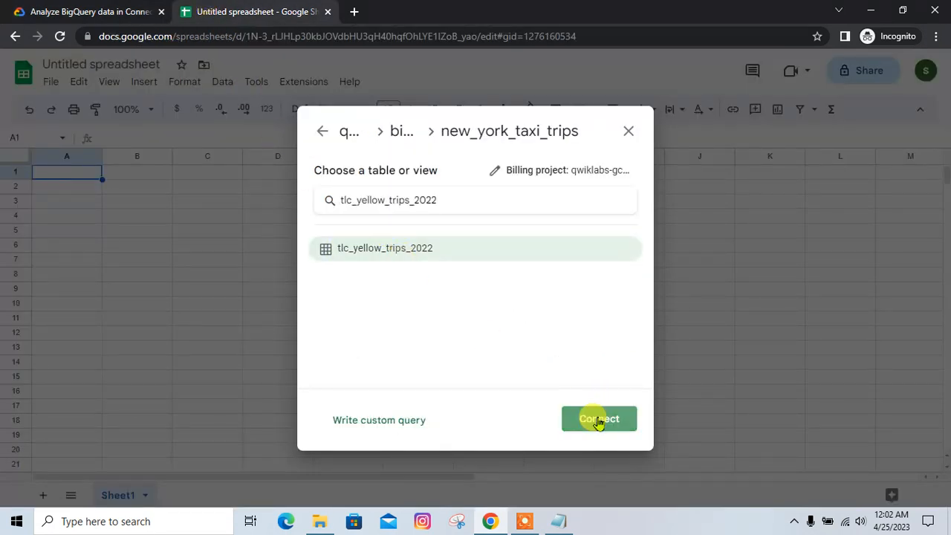
Step: Check the dataset and table names in the Notepad notes, and dismiss the connection message in the spreadsheet
click(559, 520)
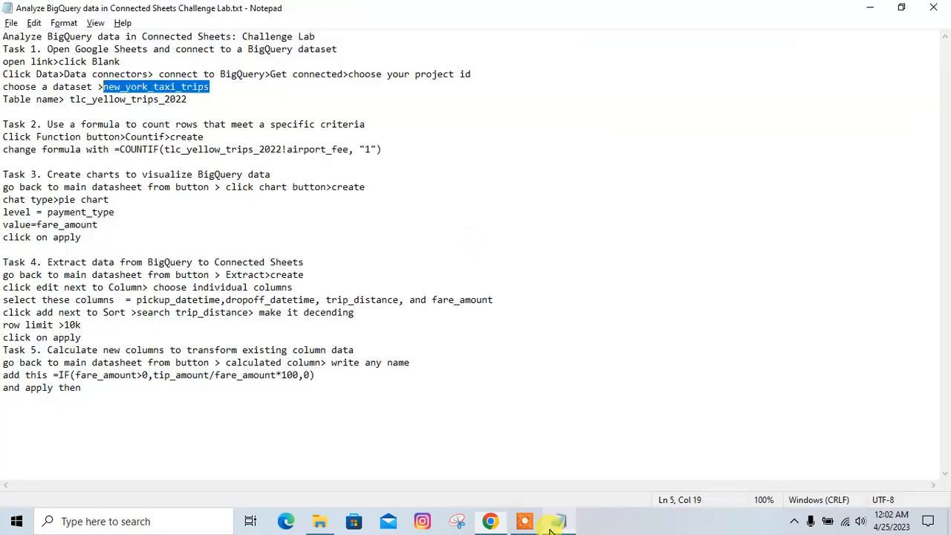
drag(188, 99, 16, 87)
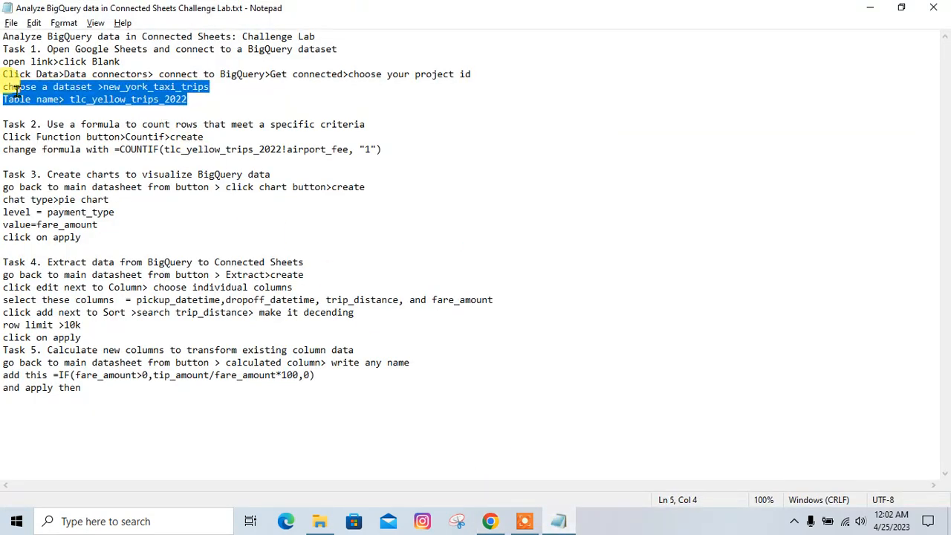
click(47, 104)
key(alt+Tab)
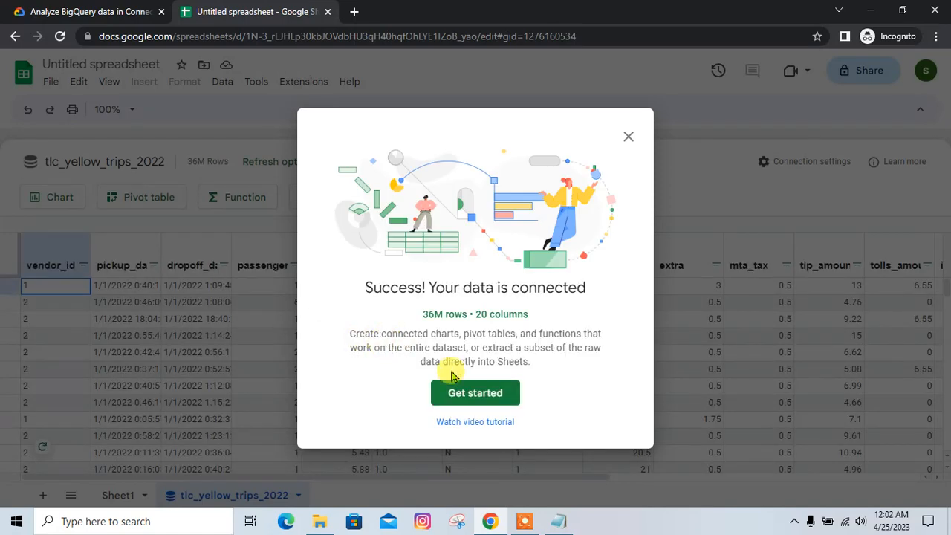
click(625, 141)
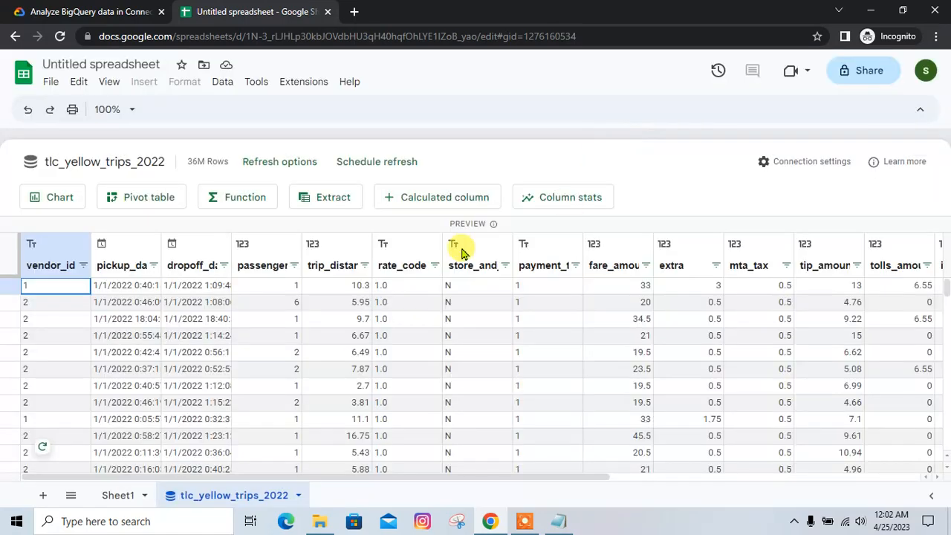
Step: Read the Task 2 requirements on the lab page and the matching formula instructions in the Notepad notes
click(94, 12)
scroll(420, 321, down, 3)
scroll(422, 318, up, 2)
click(398, 306)
scroll(397, 306, down, 2)
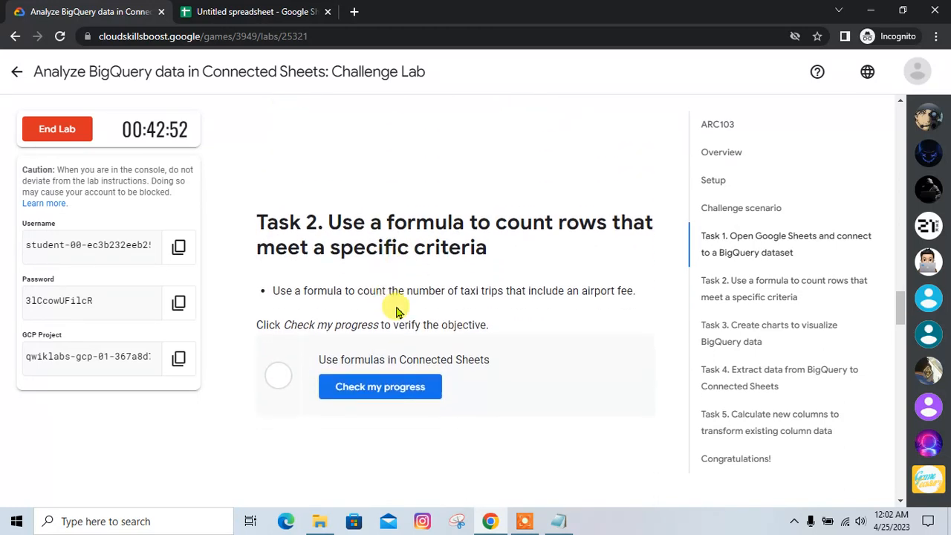
key(alt+Tab)
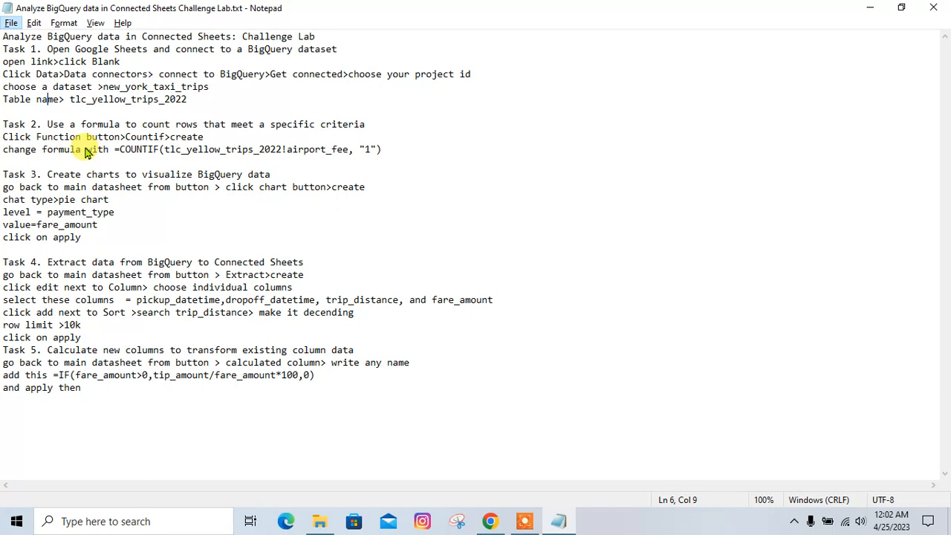
Step: Following the notes, insert a COUNTIF function for tlc_yellow_trips_2022 into a new sheet
key(alt+Tab)
click(187, 9)
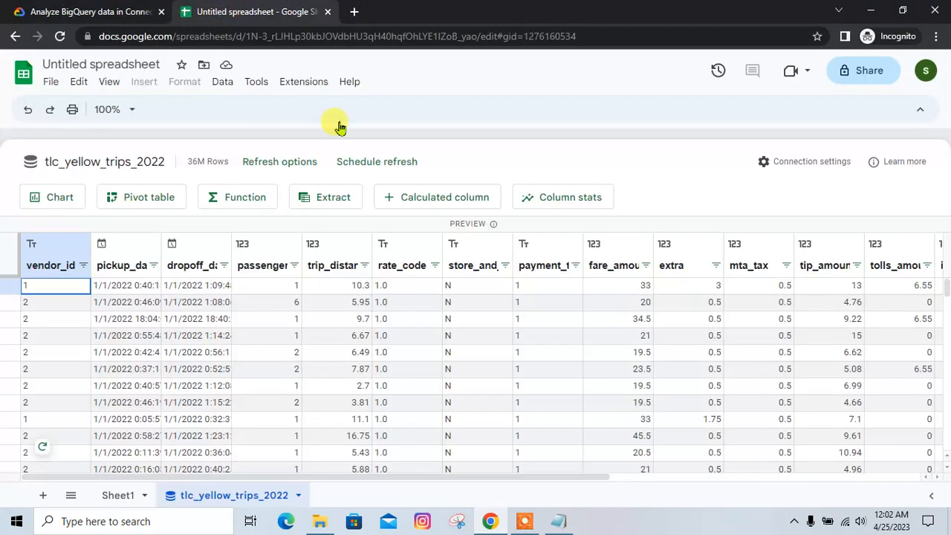
click(243, 199)
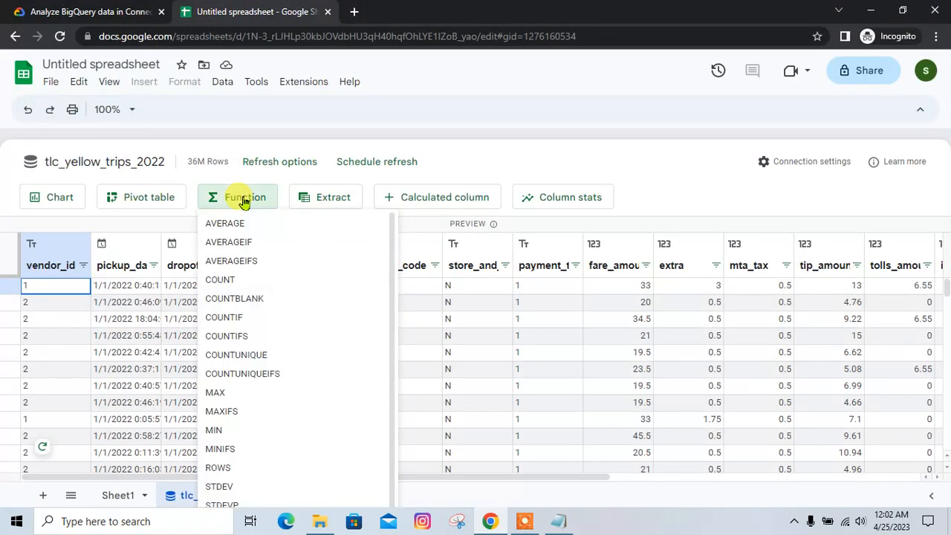
key(alt+Tab)
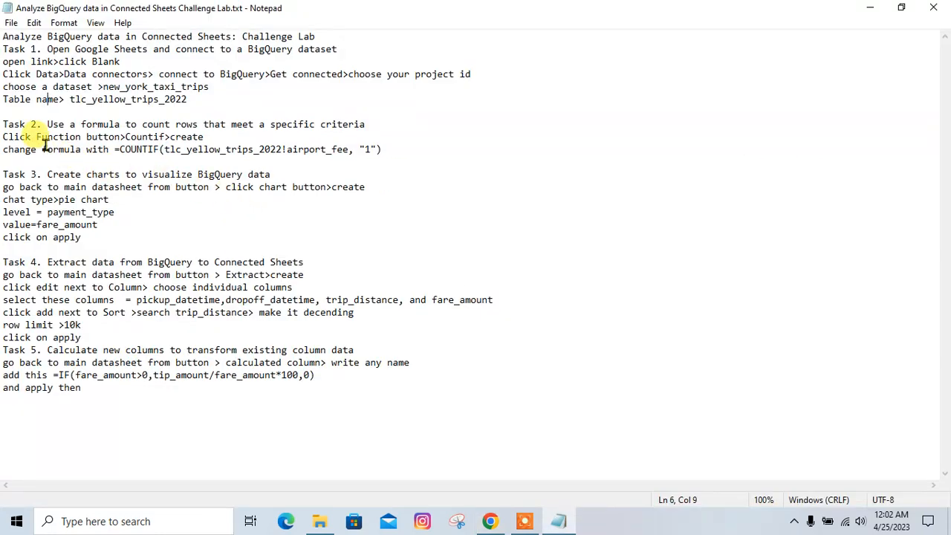
drag(63, 139, 77, 139)
key(alt+Tab)
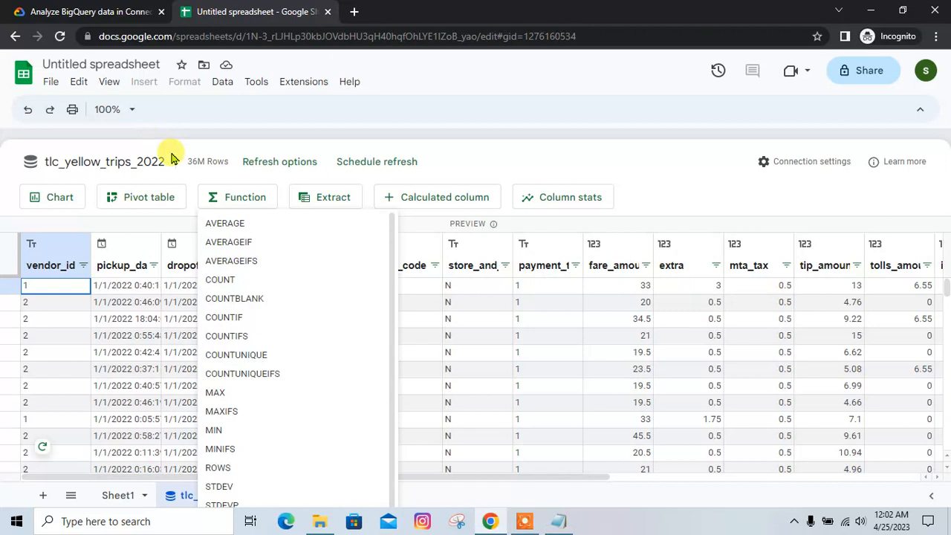
click(245, 322)
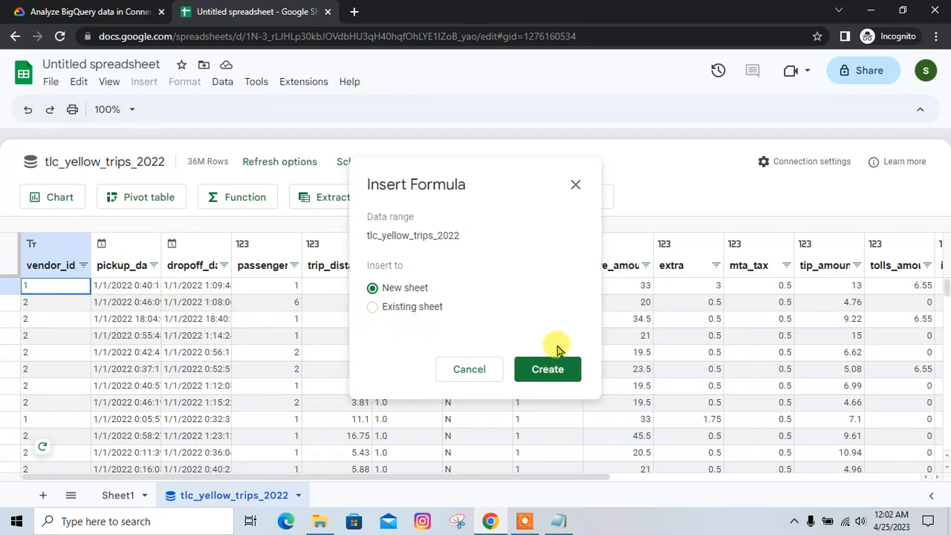
click(552, 369)
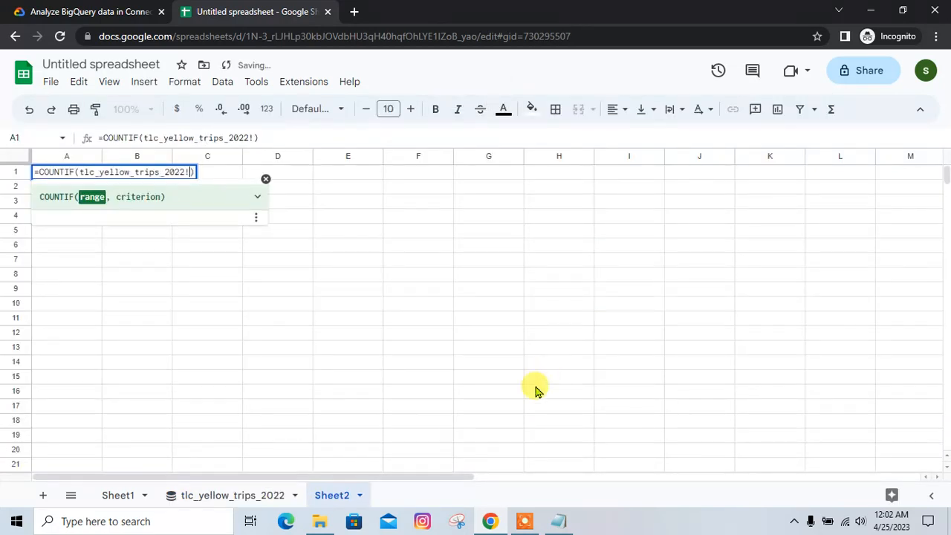
Step: Replace the formula in A1 with =COUNTIF(tlc_yellow_trips_2022!airport_fee, "1") copied from the notes, and apply it
key(alt+Tab)
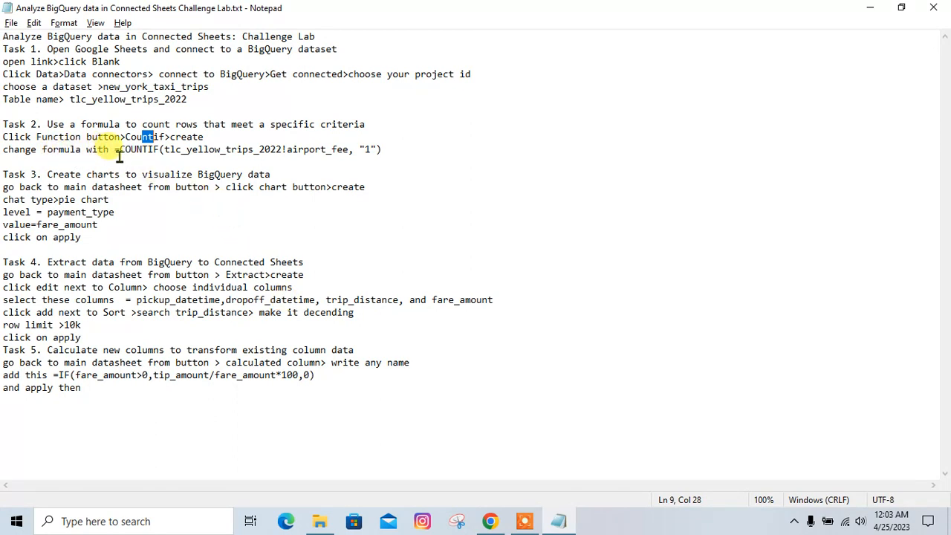
drag(115, 151, 383, 151)
key(ctrl+c)
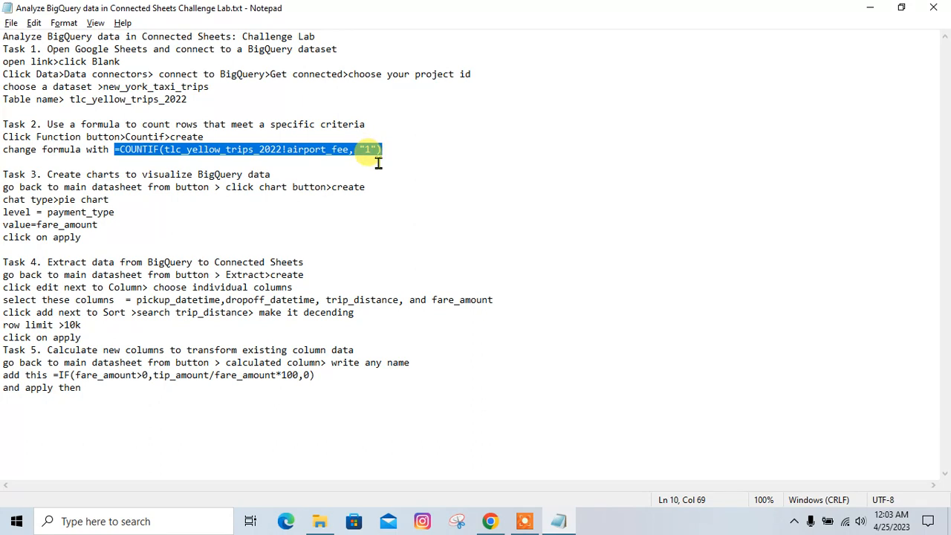
key(alt+Tab)
drag(273, 136, 51, 130)
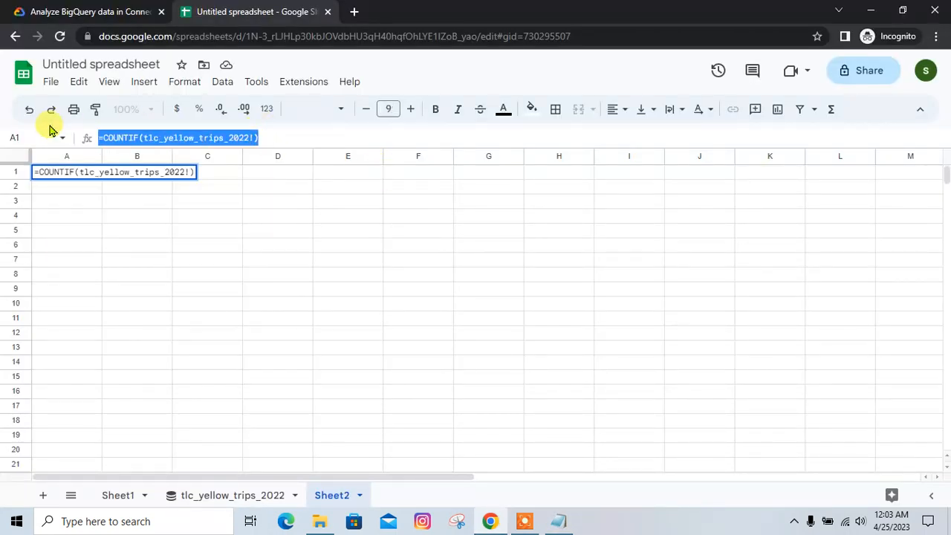
key(ctrl+v)
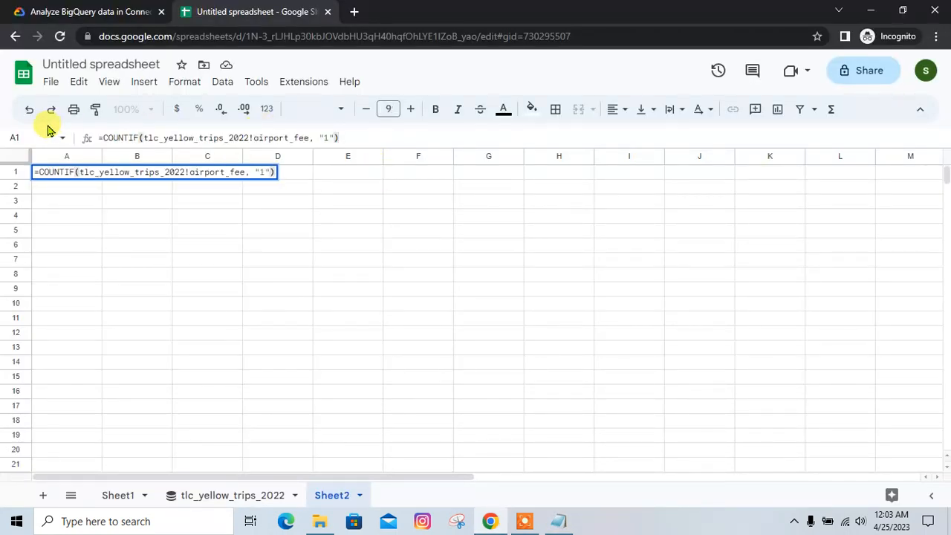
key(Return)
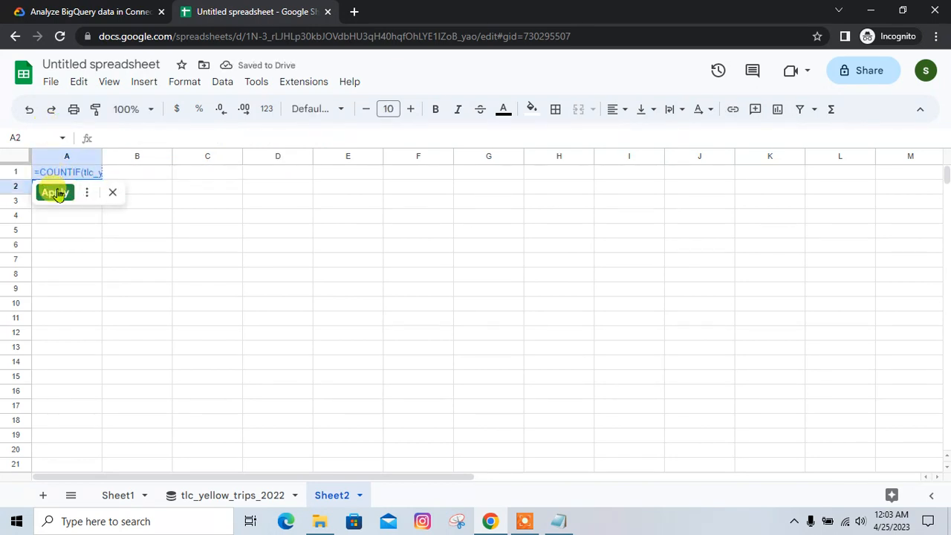
click(57, 193)
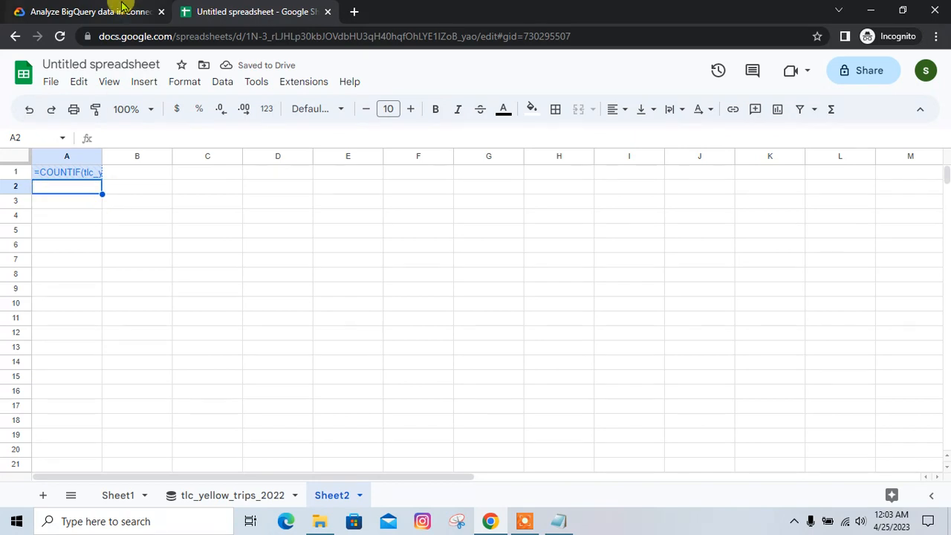
Step: Return to the lab page and check the progress of Task 2, Use formulas in Connected Sheets
key(alt+Tab)
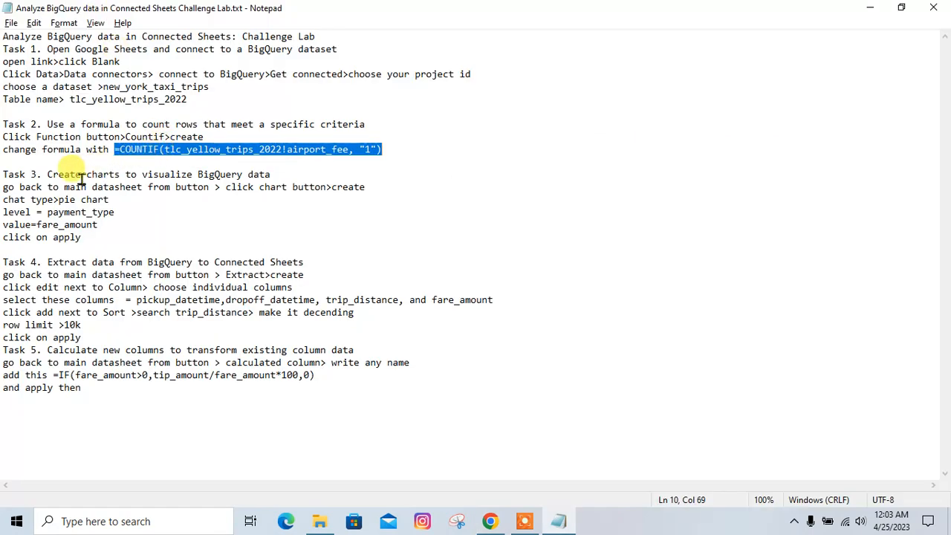
key(alt+Tab)
click(70, 12)
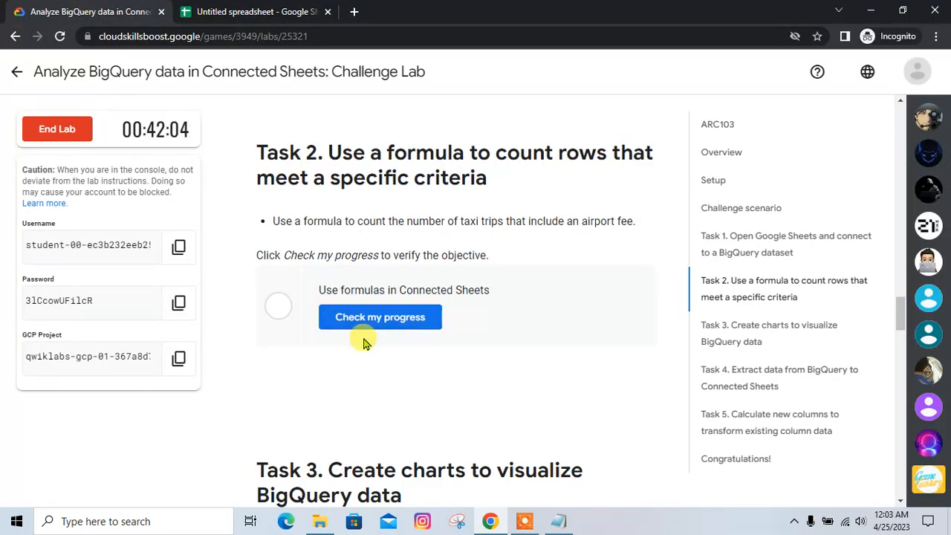
click(374, 312)
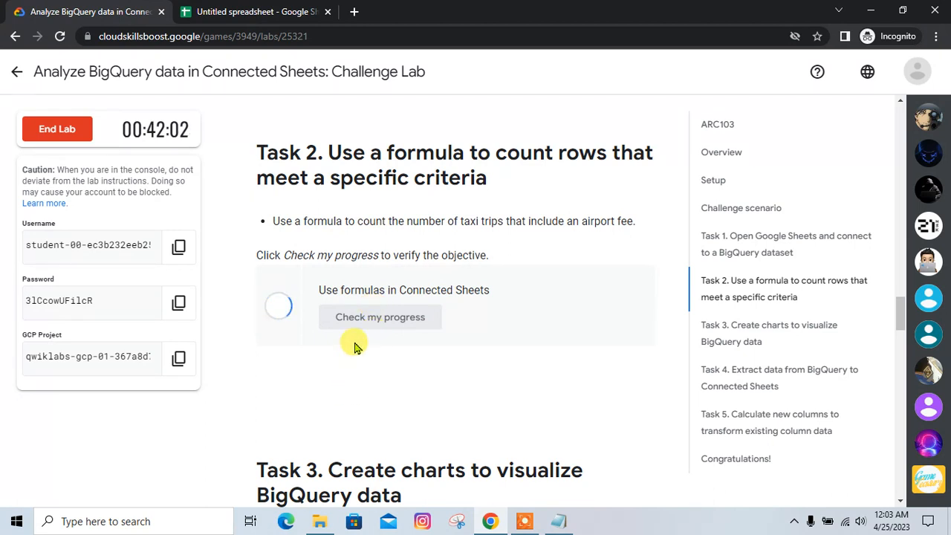
Step: Consult the Task 3 pie chart instructions on the lab page and in the notes, and reopen the tlc_yellow_trips_2022 sheet
scroll(354, 343, down, 5)
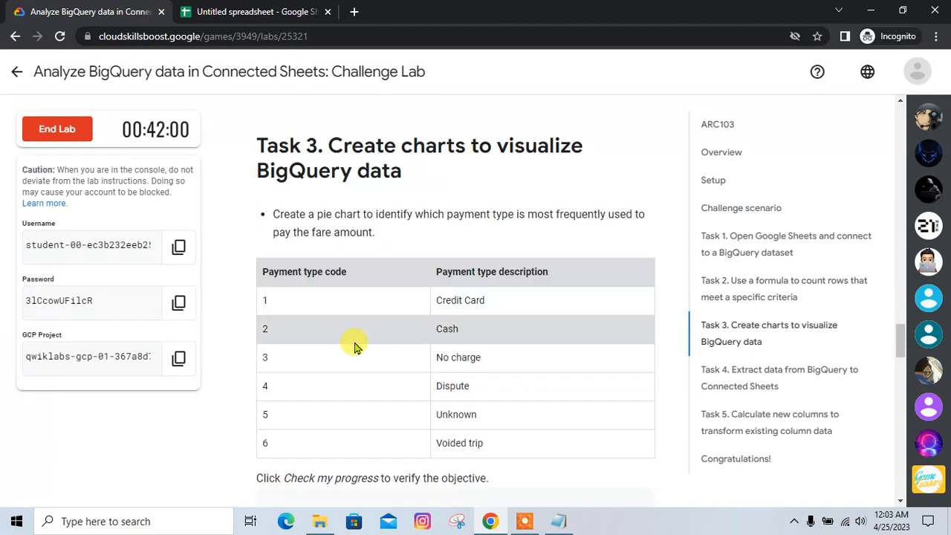
key(alt+Tab)
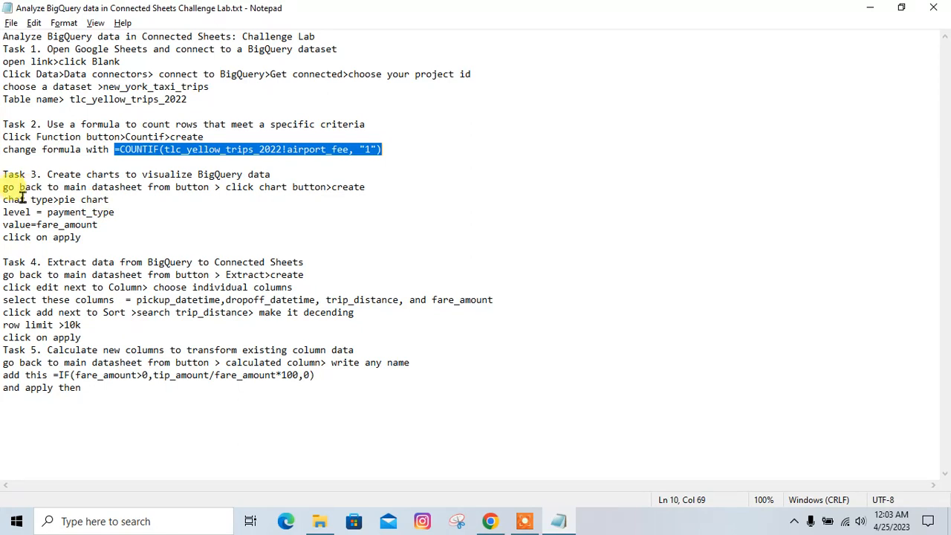
key(alt+Tab)
click(223, 11)
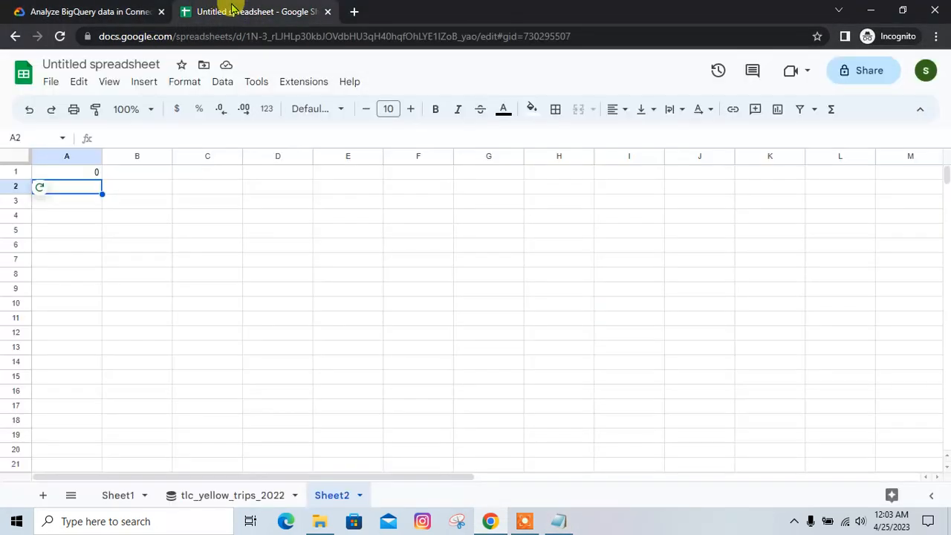
click(231, 495)
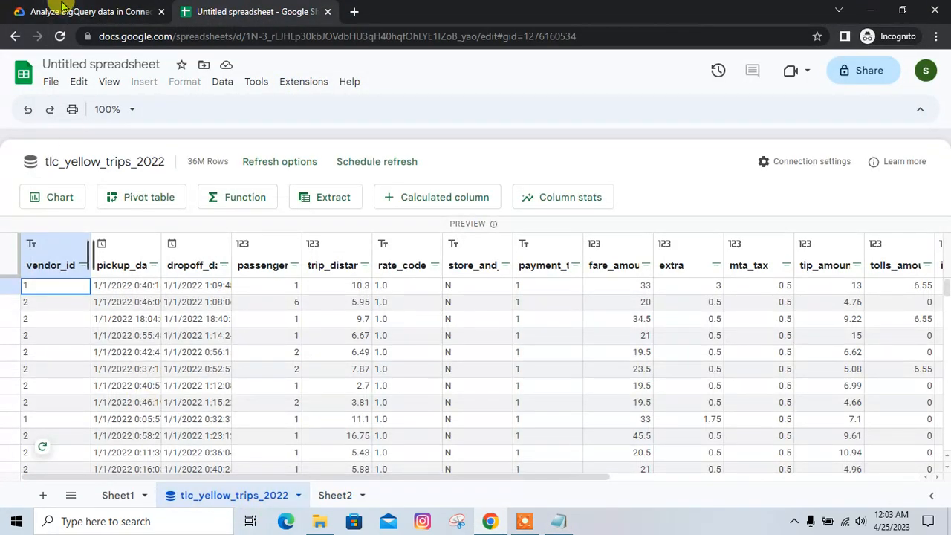
Step: Following the Task 3 notes, insert a chart based on tlc_yellow_trips_2022 into a new sheet
key(alt+Tab)
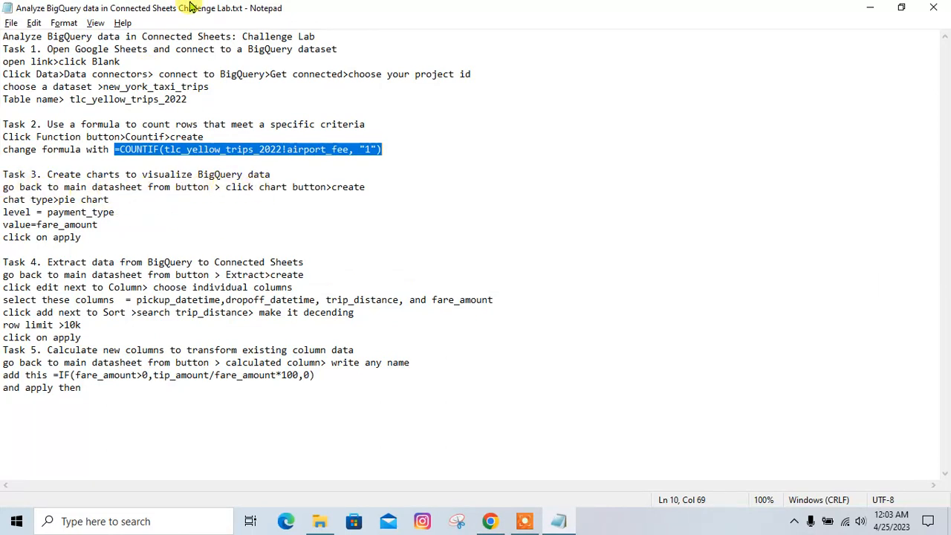
key(alt+Tab)
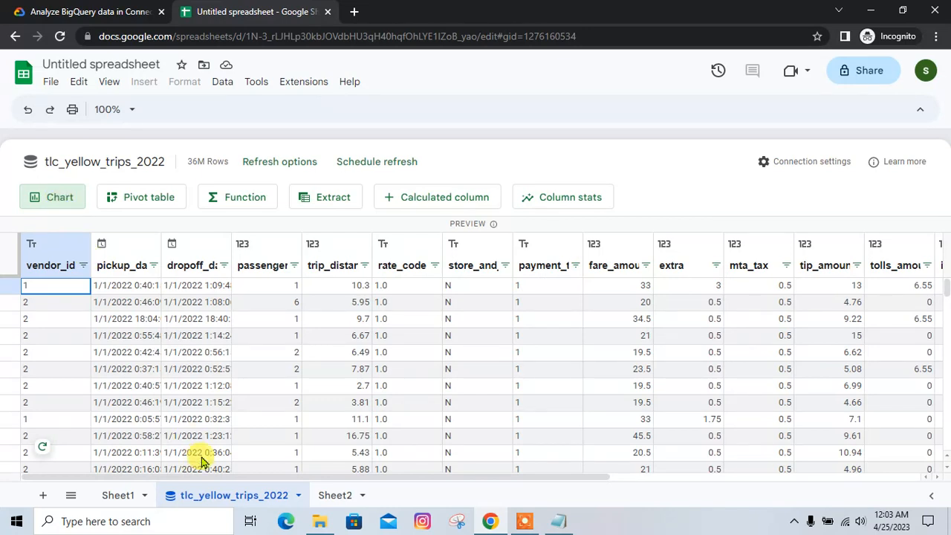
click(549, 379)
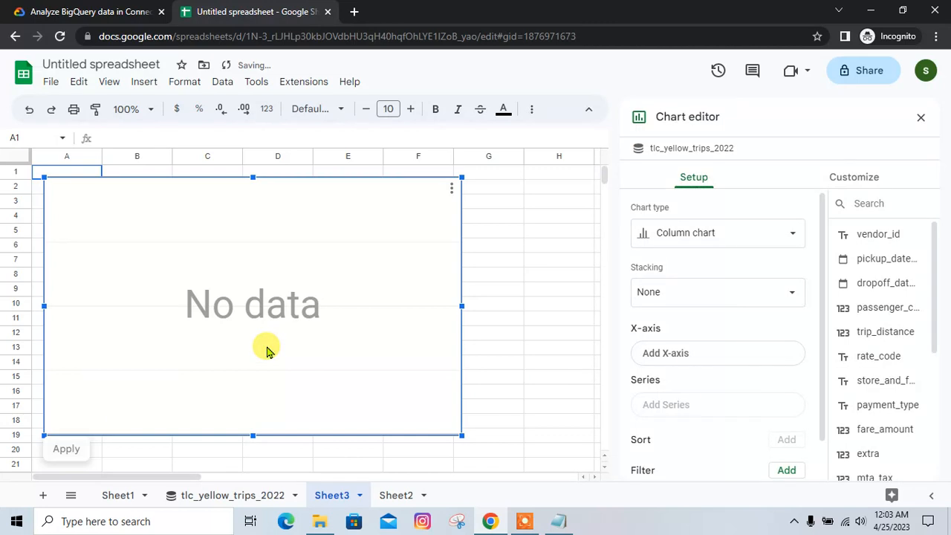
Step: Check the chart type given in the notes and change the new chart to a pie chart
key(alt+Tab)
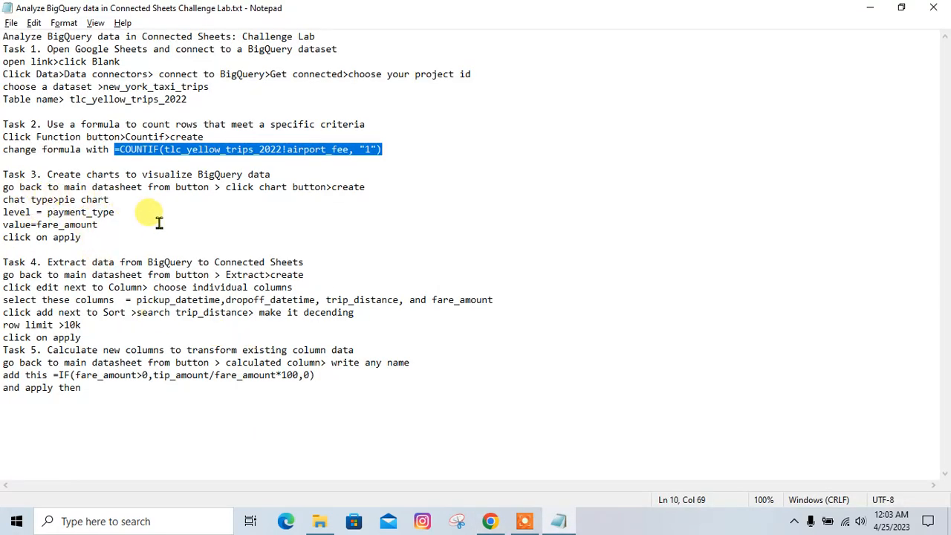
key(alt+Tab)
click(699, 233)
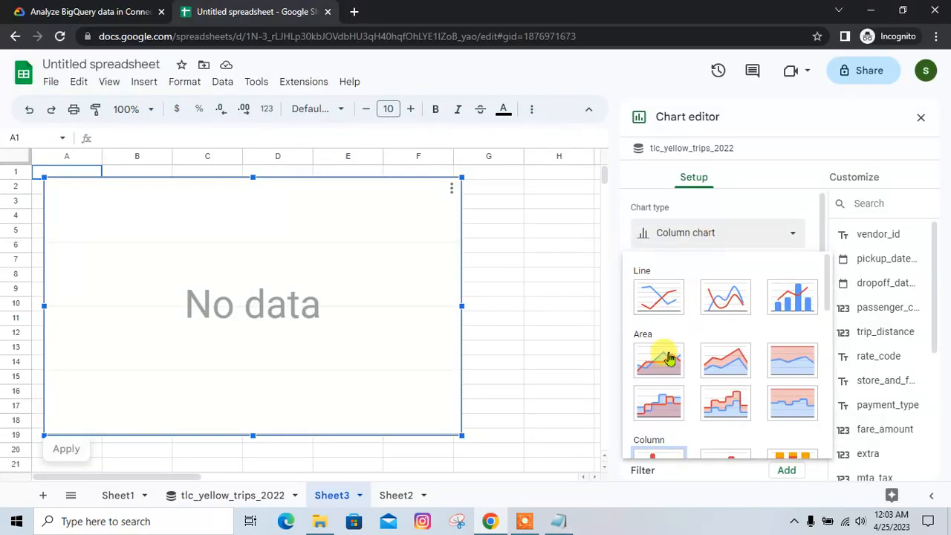
scroll(664, 349, down, 5)
click(662, 321)
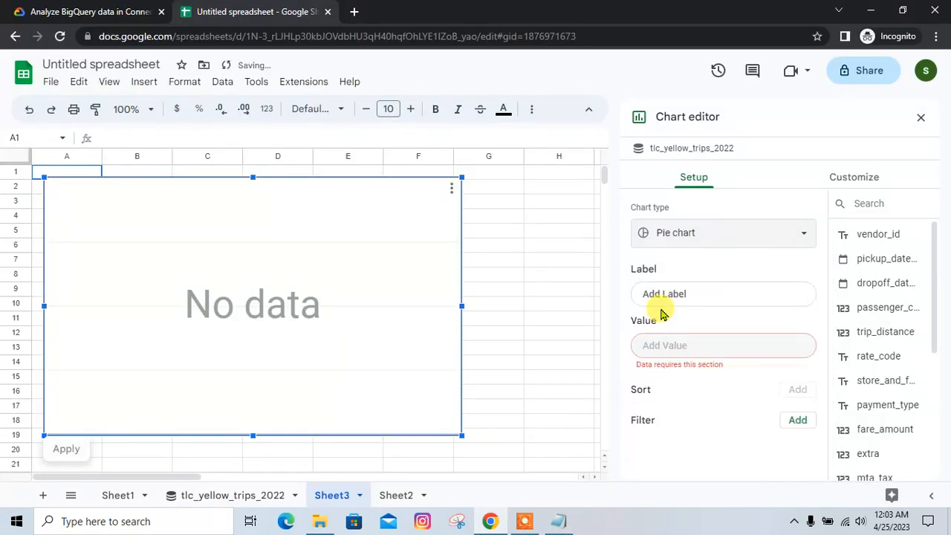
Step: Look up the label field in the notes and set the pie chart's label to payment_type
key(alt+Tab)
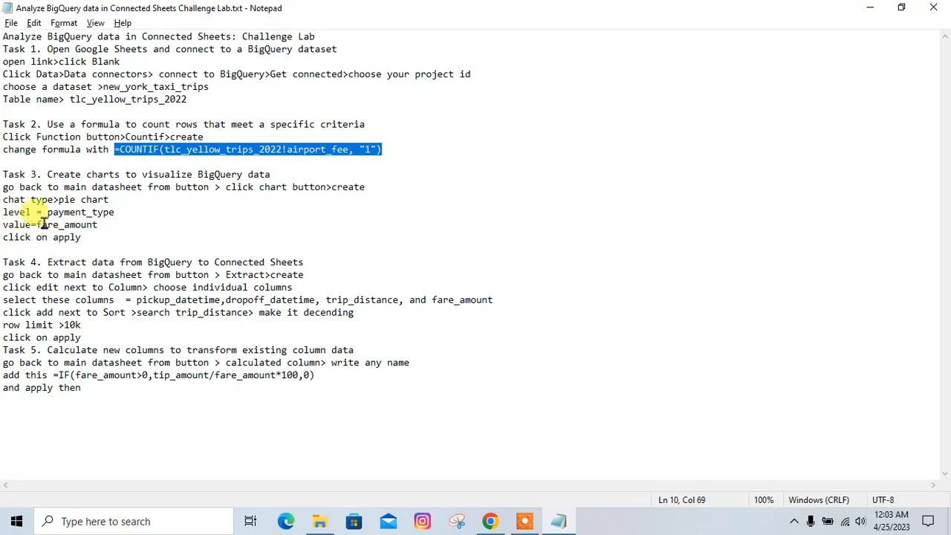
drag(119, 212, 61, 216)
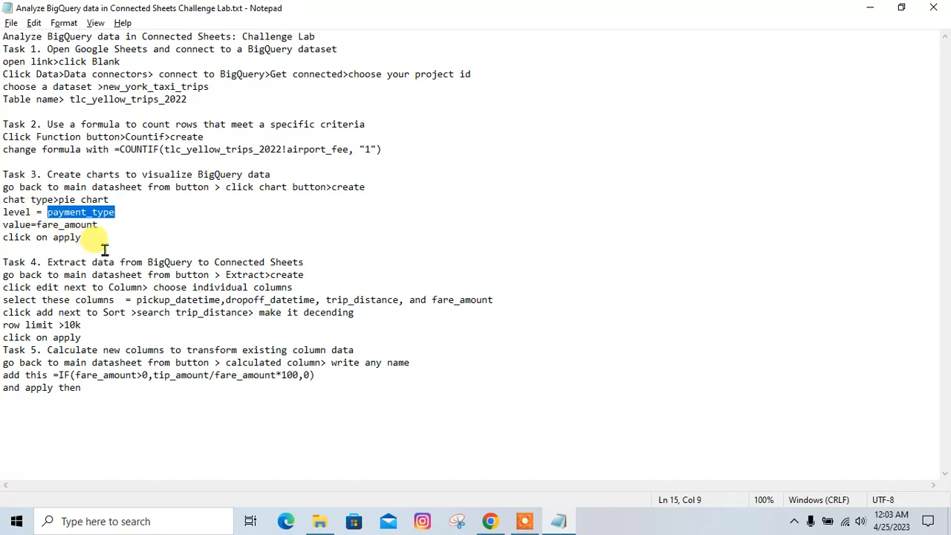
key(alt+Tab)
click(706, 293)
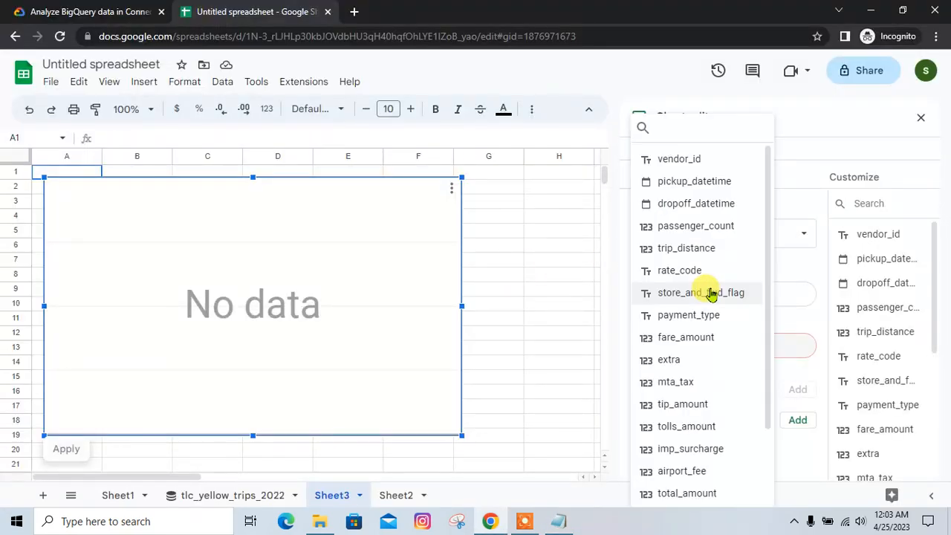
text(payment_type)
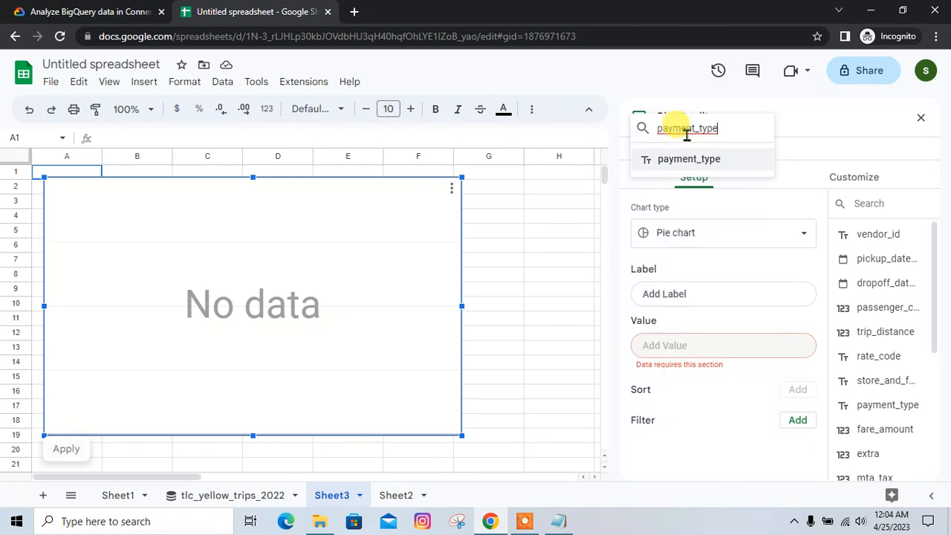
click(699, 165)
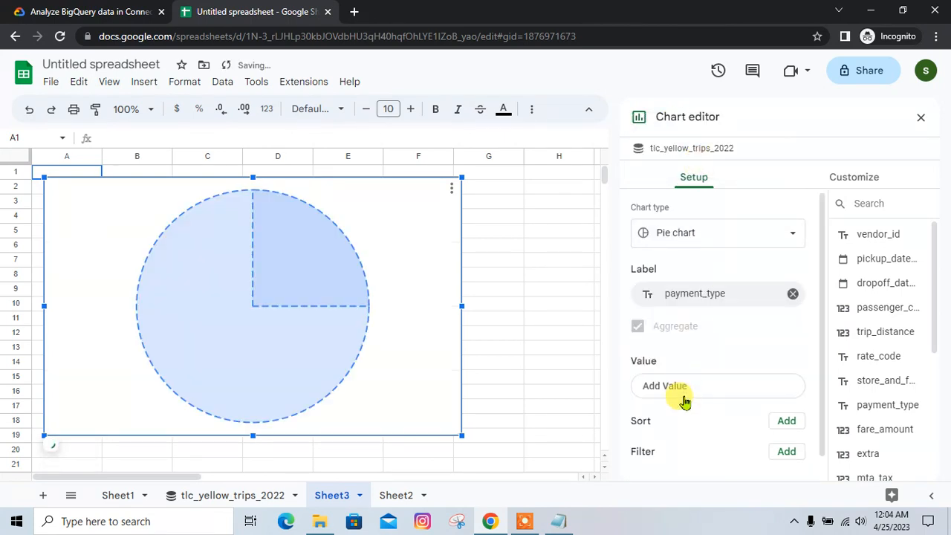
Step: Set the pie chart's value to fare_amount as given in the notes, and apply the chart
key(alt+Tab)
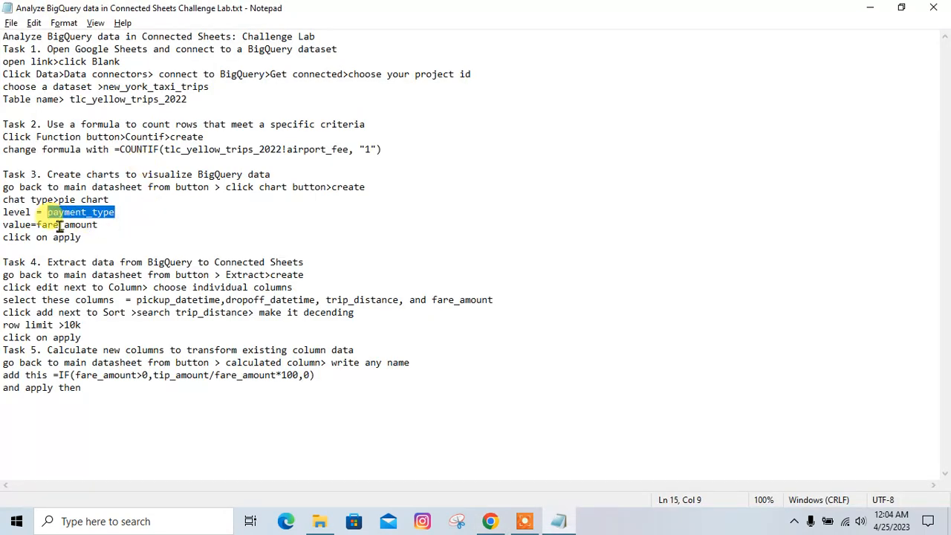
drag(61, 226, 111, 240)
key(alt+Tab)
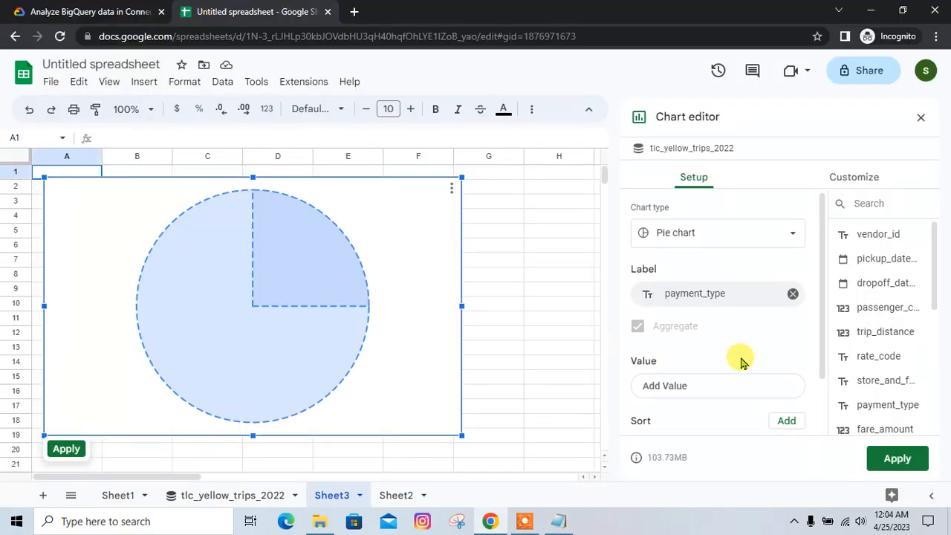
click(684, 390)
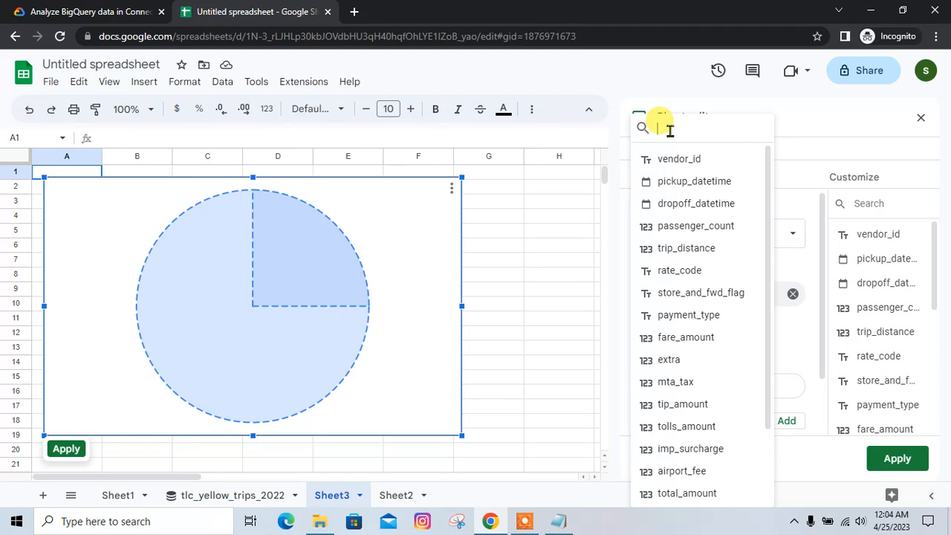
text(fare_)
click(693, 160)
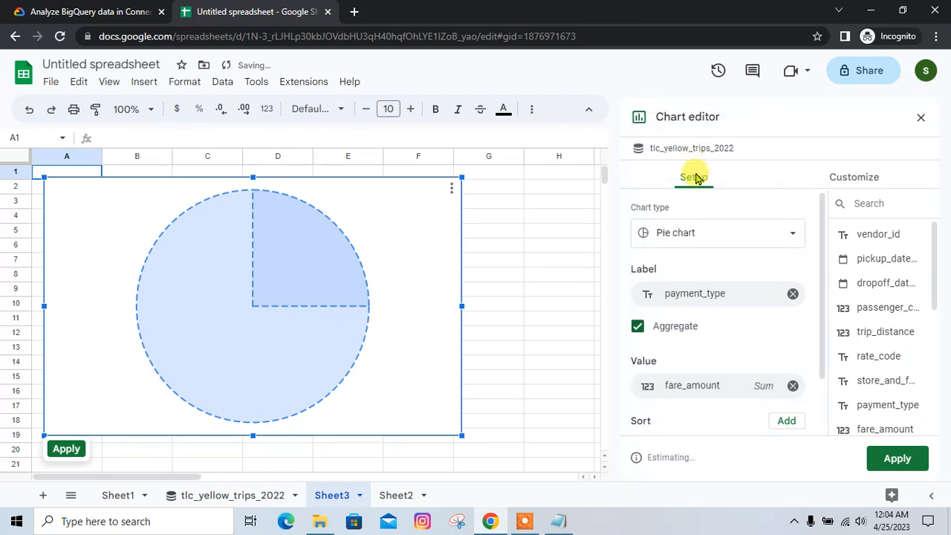
scroll(706, 384, down, 1)
key(alt+Tab)
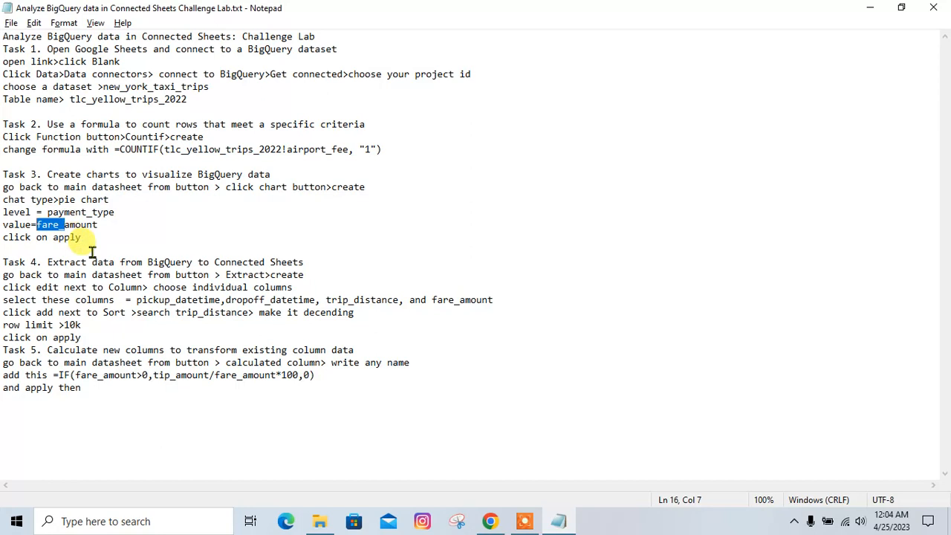
key(alt+Tab)
click(918, 456)
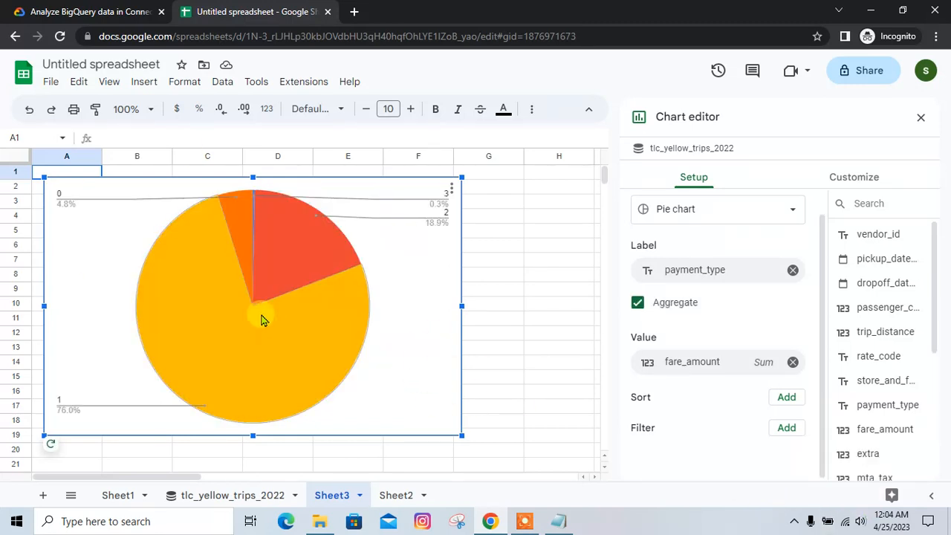
Step: Return to the lab page and check the progress of Task 3, Use charts in Connected Sheets
key(alt+Tab)
key(alt+Tab)
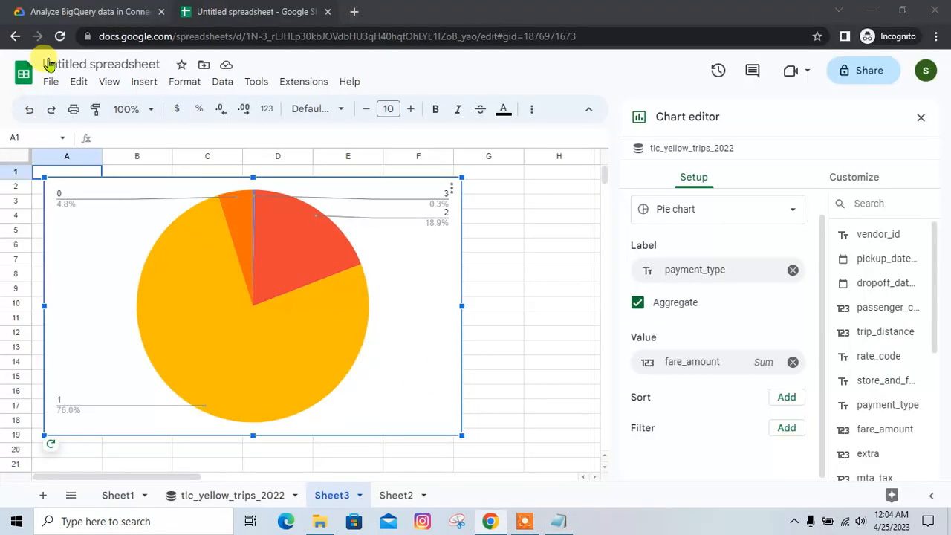
key(alt+Tab)
key(alt+Tab)
click(76, 12)
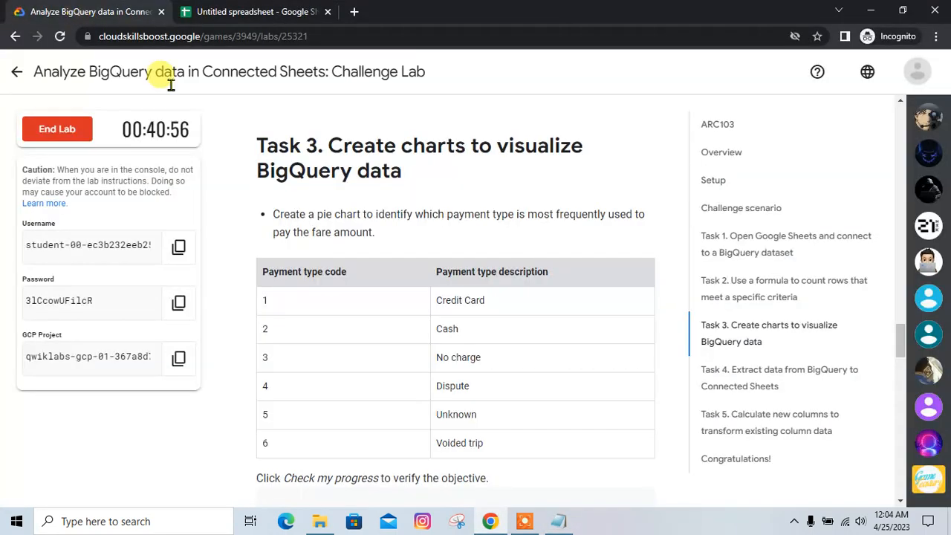
scroll(346, 357, down, 3)
click(395, 333)
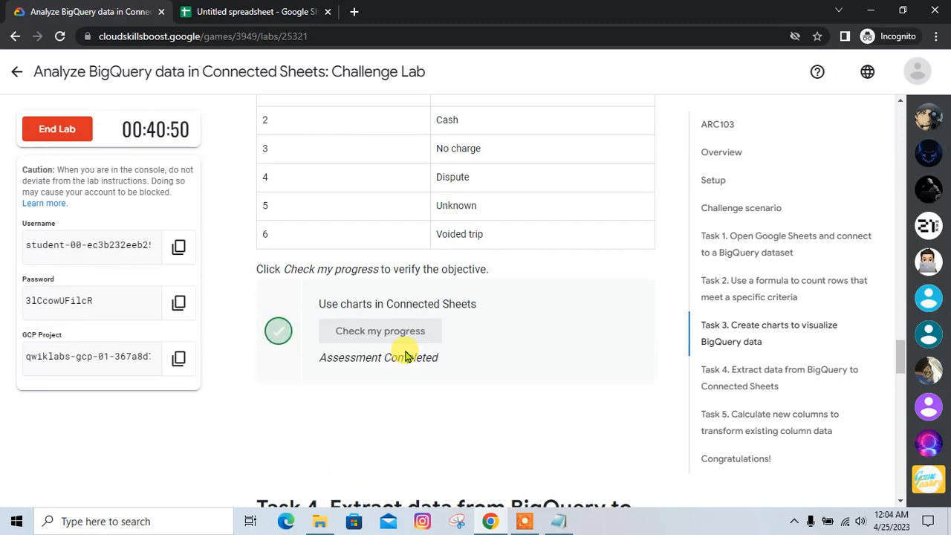
Step: Read the Task 4 extract instructions on the lab page and in the notes, and reopen the tlc_yellow_trips_2022 sheet
scroll(390, 358, down, 5)
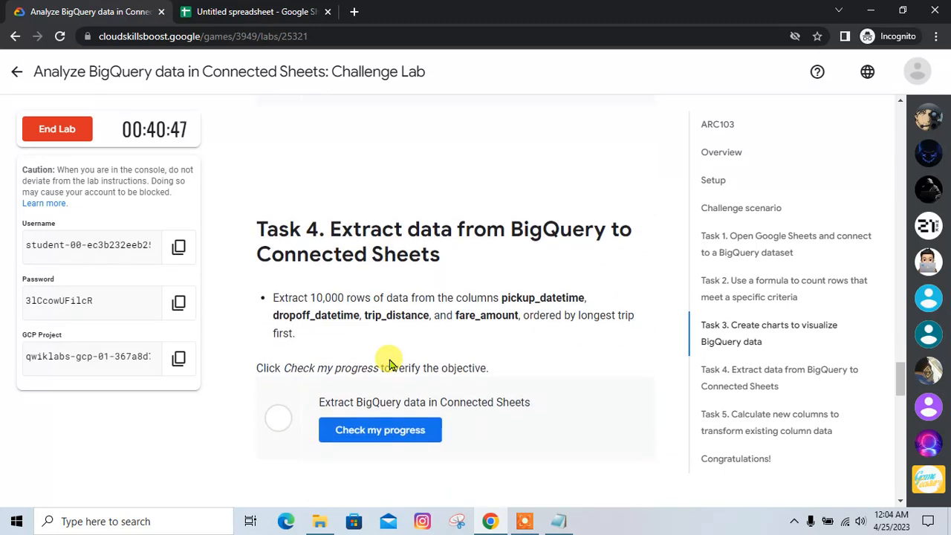
key(alt+Tab)
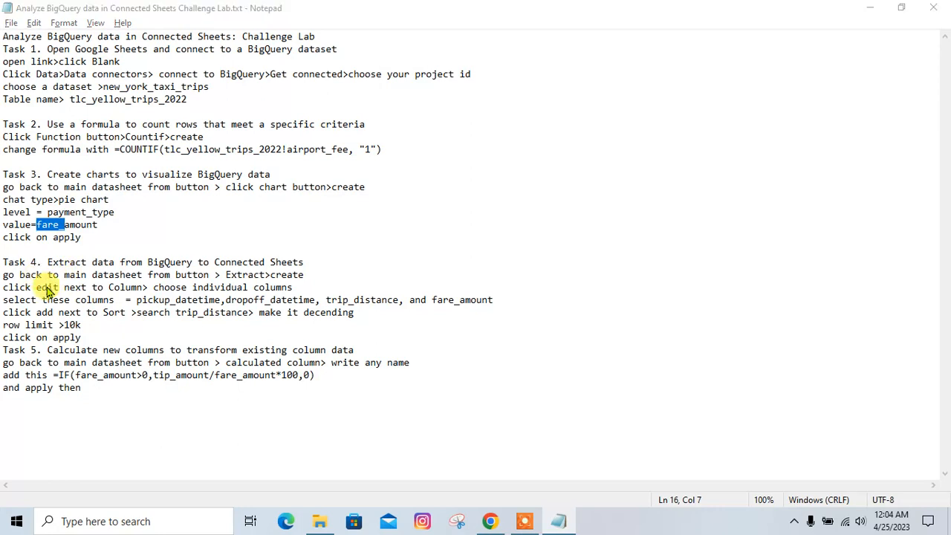
key(alt+Tab)
click(223, 12)
click(226, 497)
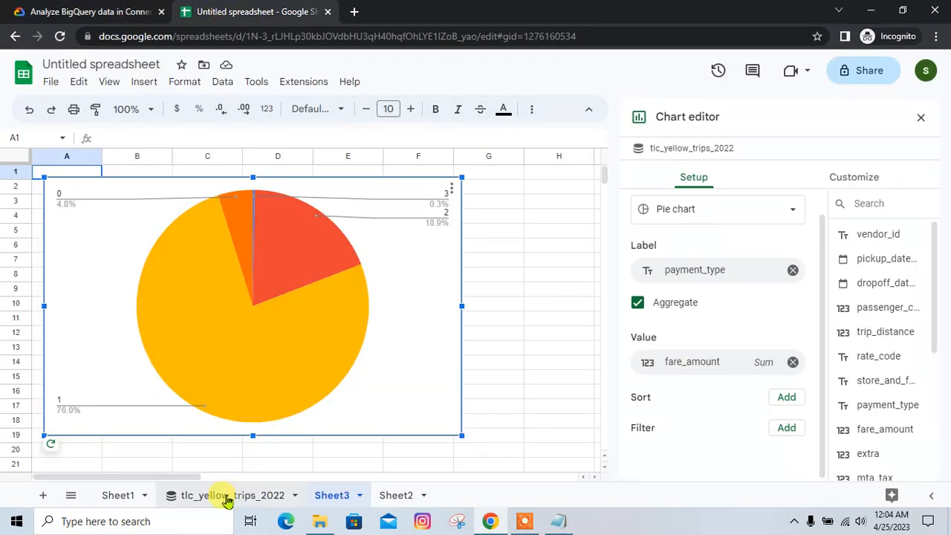
Step: Following the Task 4 notes, create an extract of tlc_yellow_trips_2022 in a new sheet
key(alt+Tab)
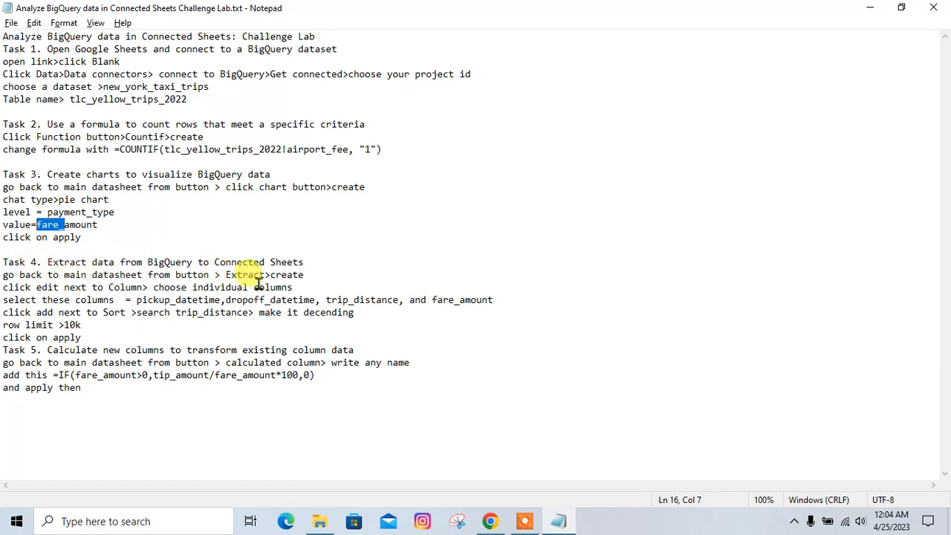
key(alt+Tab)
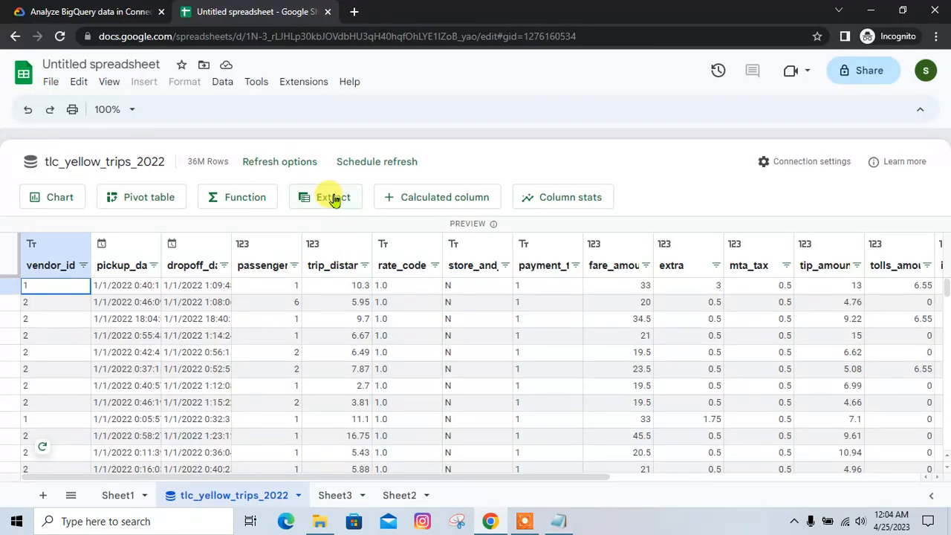
click(330, 197)
click(559, 381)
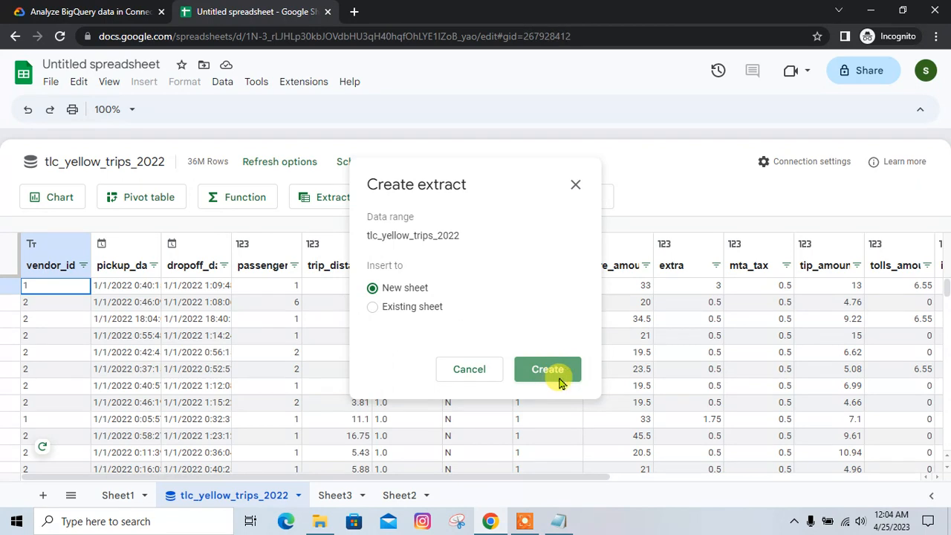
Step: Consult the notes on editing columns and switch the extract from syncing all columns to selecting individual columns
key(alt+Tab)
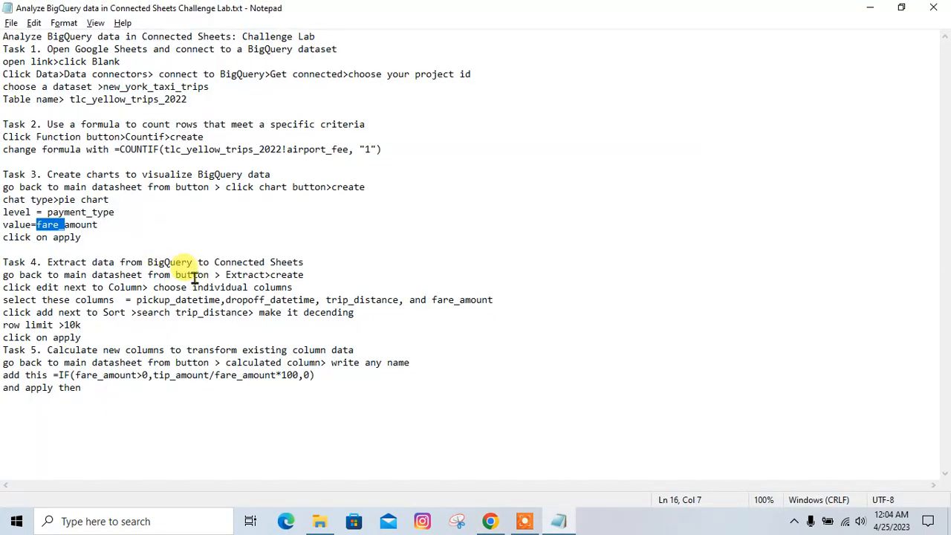
drag(304, 275, 71, 289)
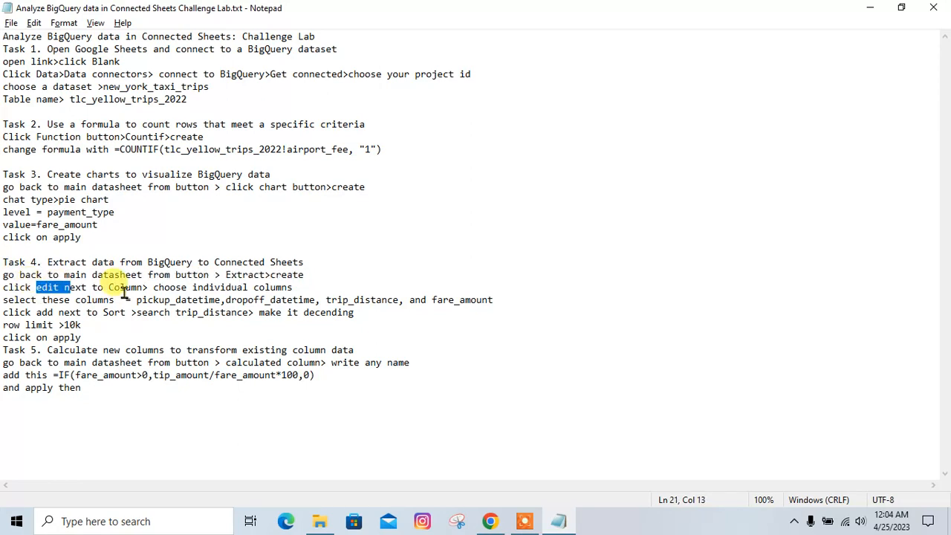
key(alt+Tab)
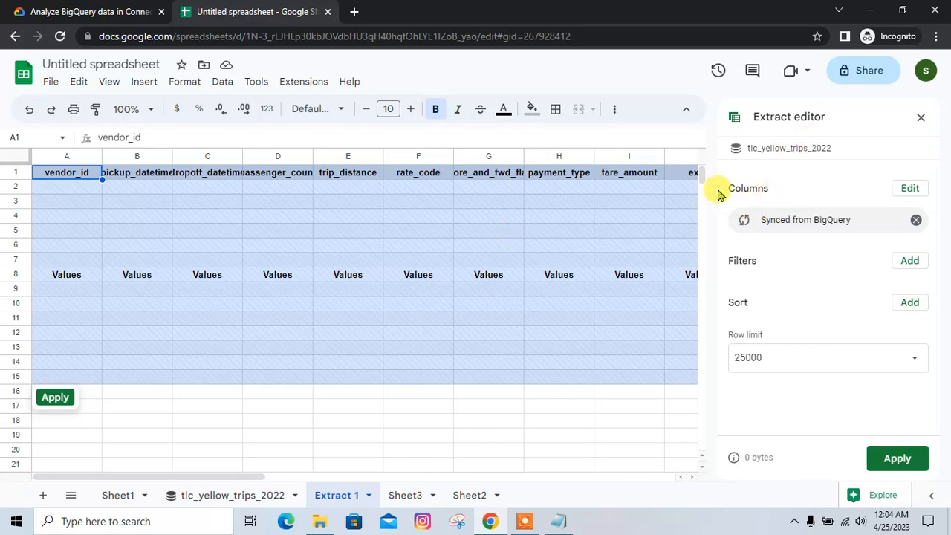
click(908, 188)
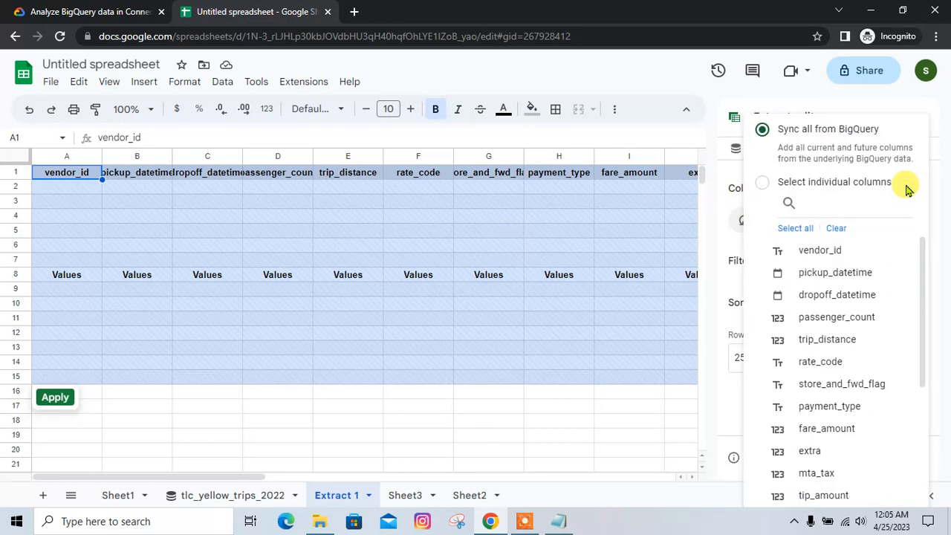
click(810, 185)
Step: Check the required columns in the notes, copy pickup_datetime from the lab's Task 4 instructions and add that column to the extract
key(alt+Tab)
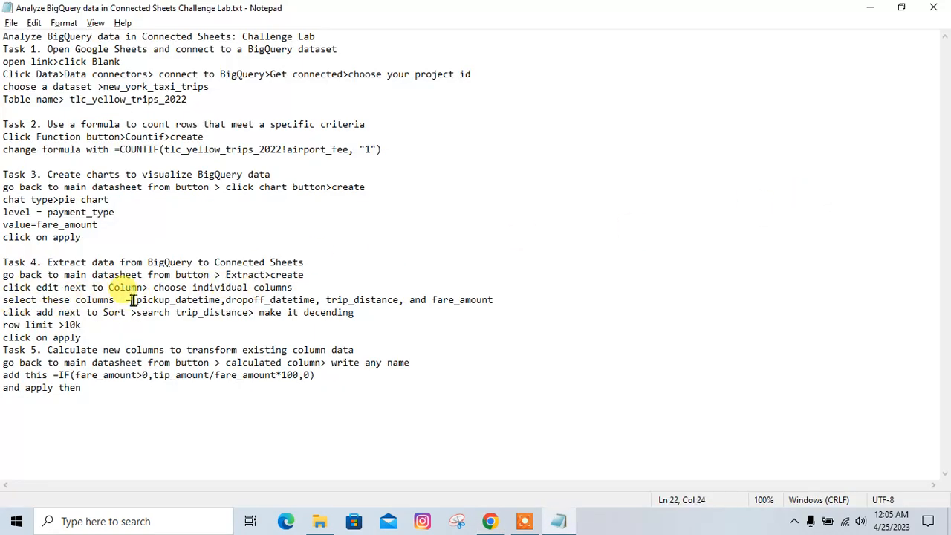
key(alt+Tab)
click(108, 6)
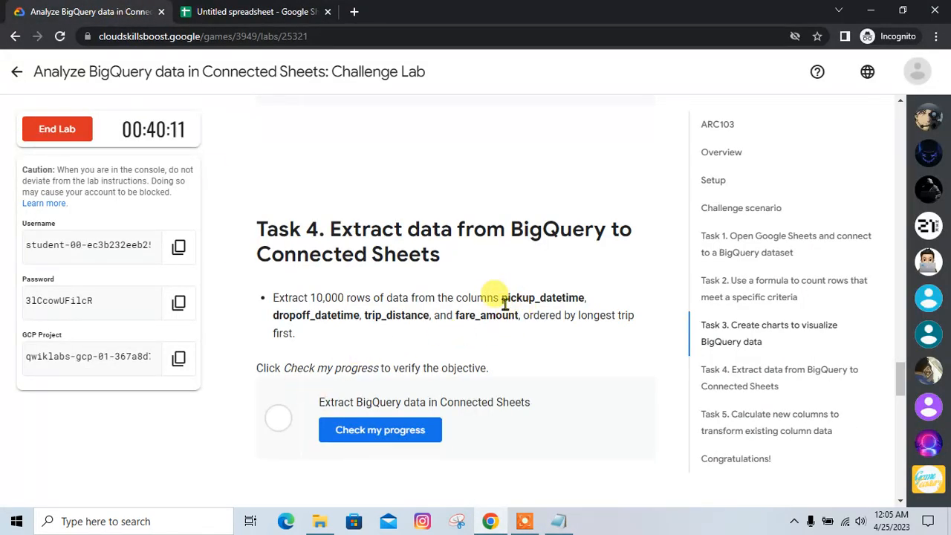
drag(500, 297, 573, 298)
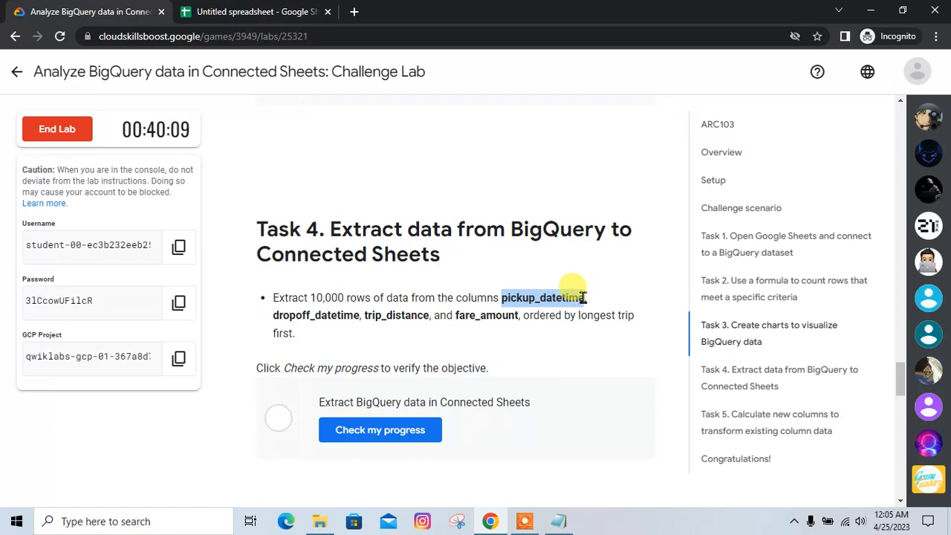
key(alt+Tab)
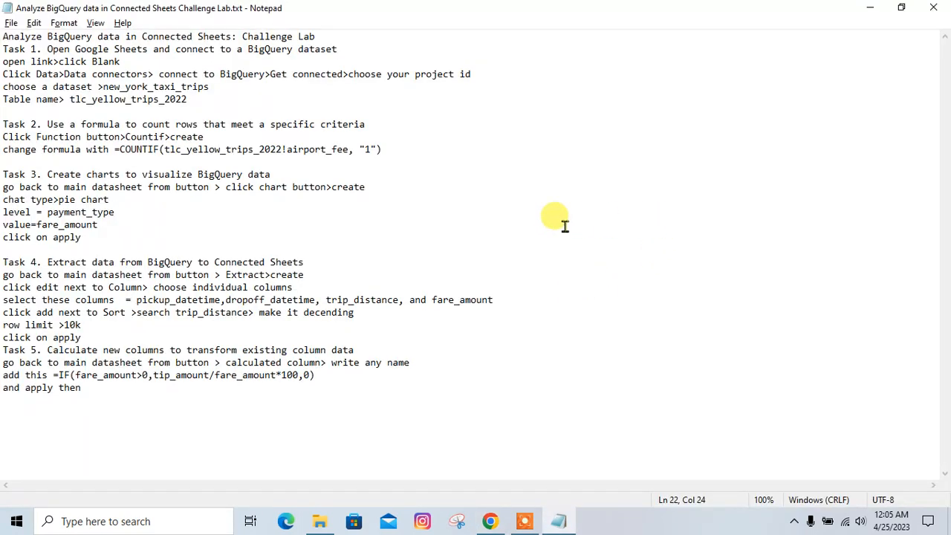
key(alt+Tab)
click(291, 12)
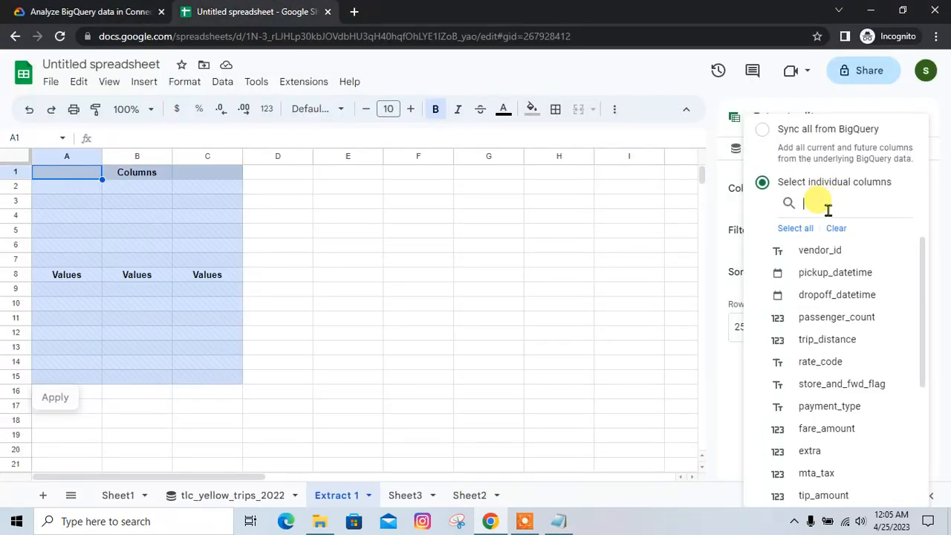
text(pickup_datetime)
click(847, 252)
Step: Copy dropoff_datetime from the lab's Task 4 instructions and add that column to the extract
click(109, 10)
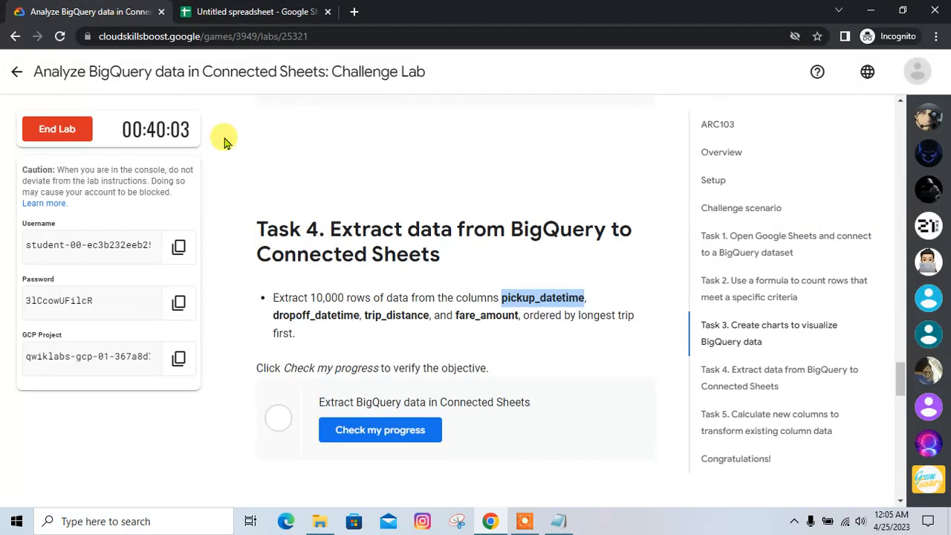
drag(274, 319, 357, 329)
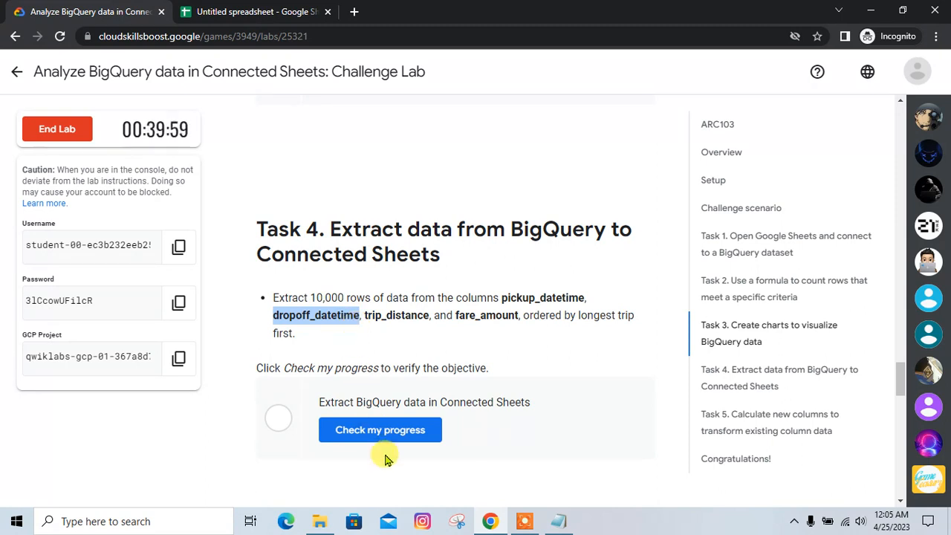
click(245, 10)
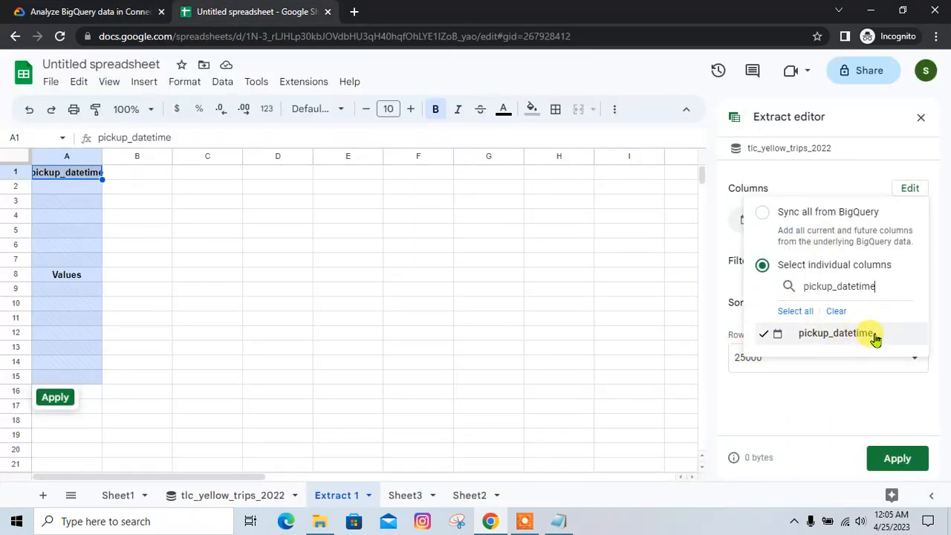
drag(876, 287, 780, 300)
key(BackSpace)
text(dropoff_datetime)
click(837, 334)
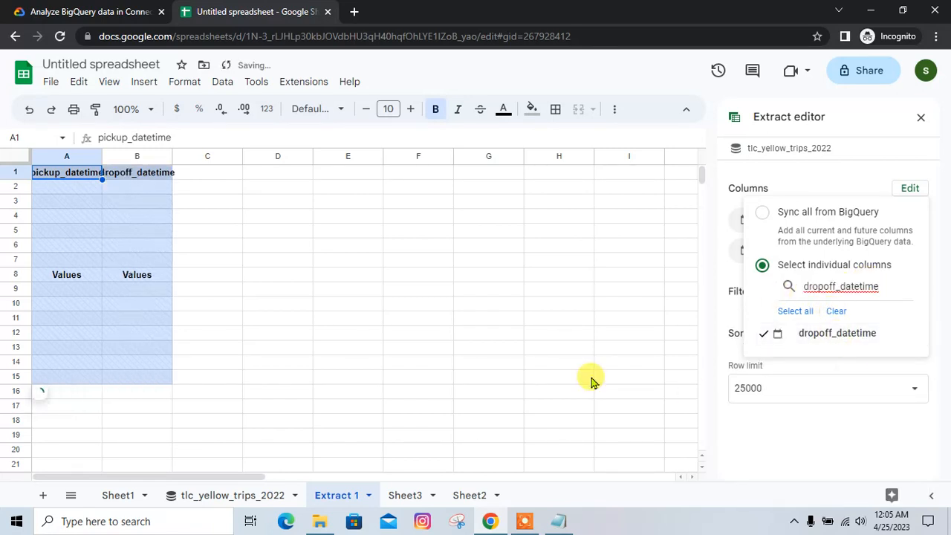
Step: Copy trip_distance from the lab's Task 4 instructions and add that column to the extract
click(89, 11)
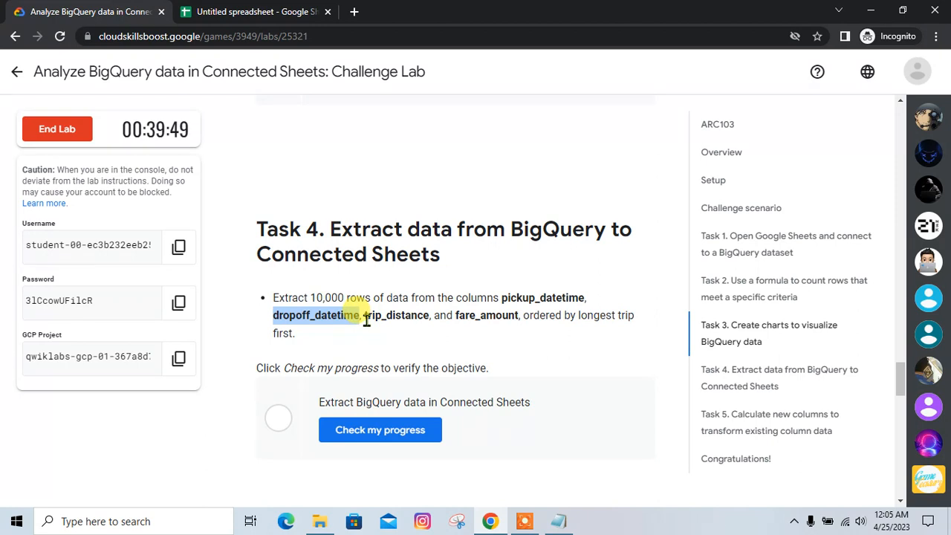
drag(365, 319, 409, 319)
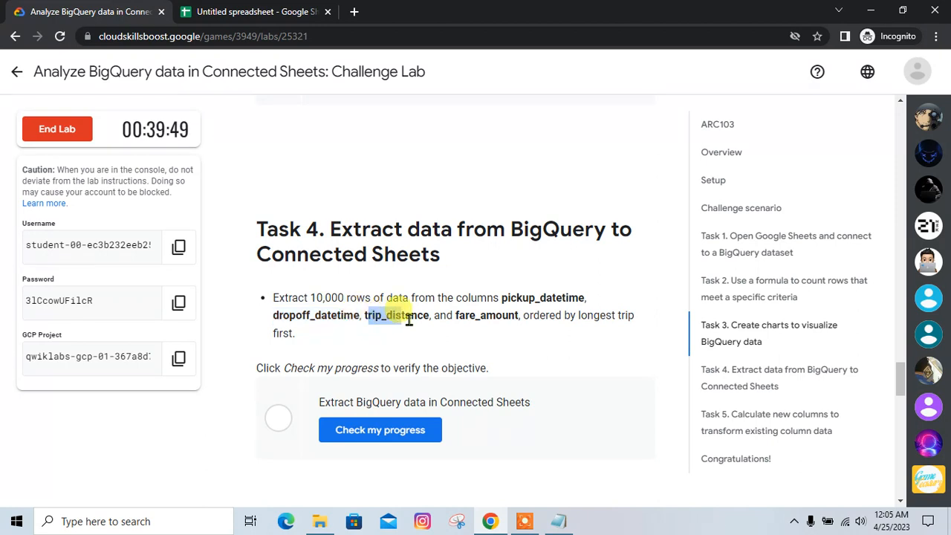
click(379, 318)
drag(364, 318, 393, 318)
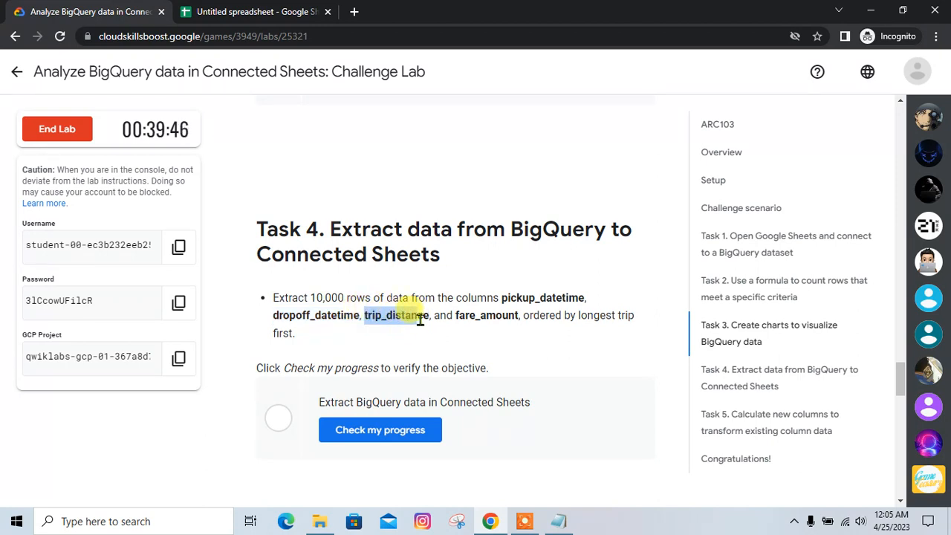
click(245, 12)
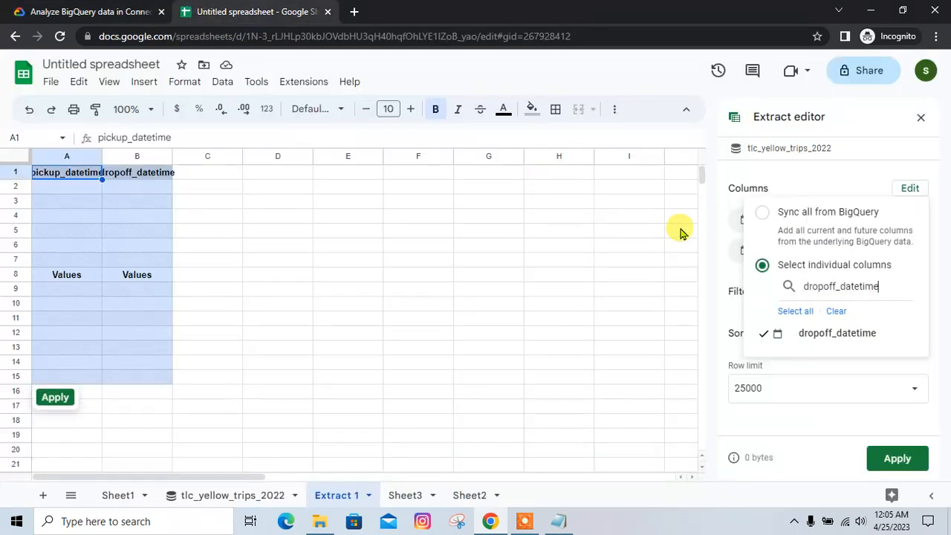
text(trip_distance)
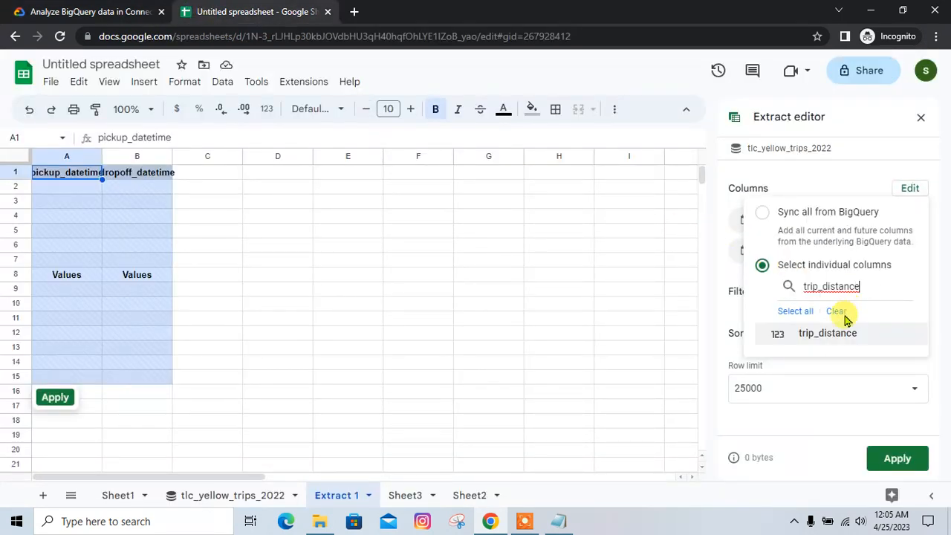
click(832, 334)
Step: Copy fare_amount from the lab's Task 4 instructions and add that column to the extract
click(97, 11)
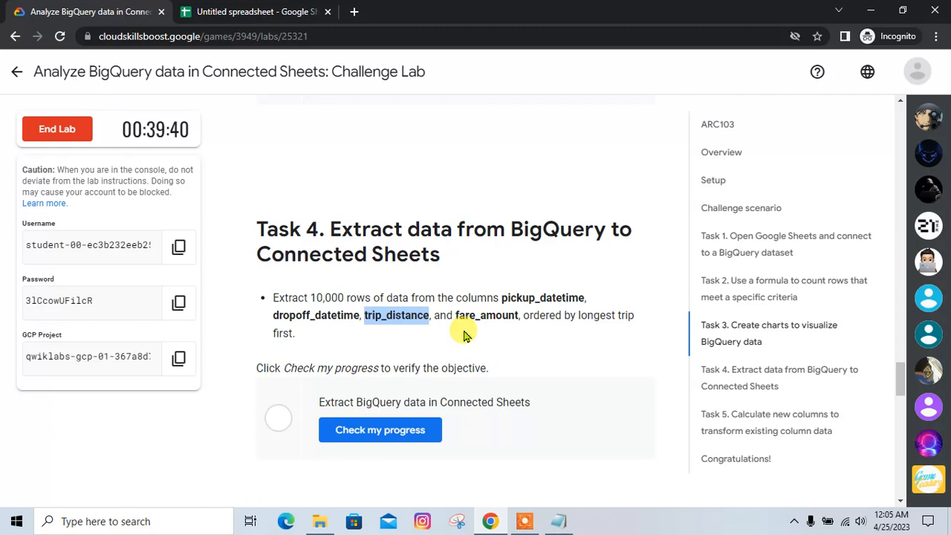
drag(456, 316, 518, 328)
key(ctrl+c)
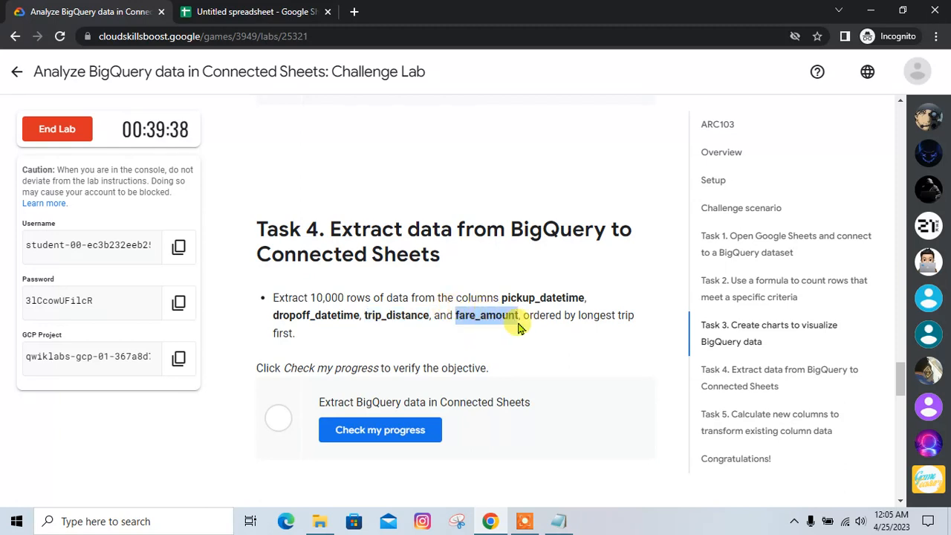
click(206, 6)
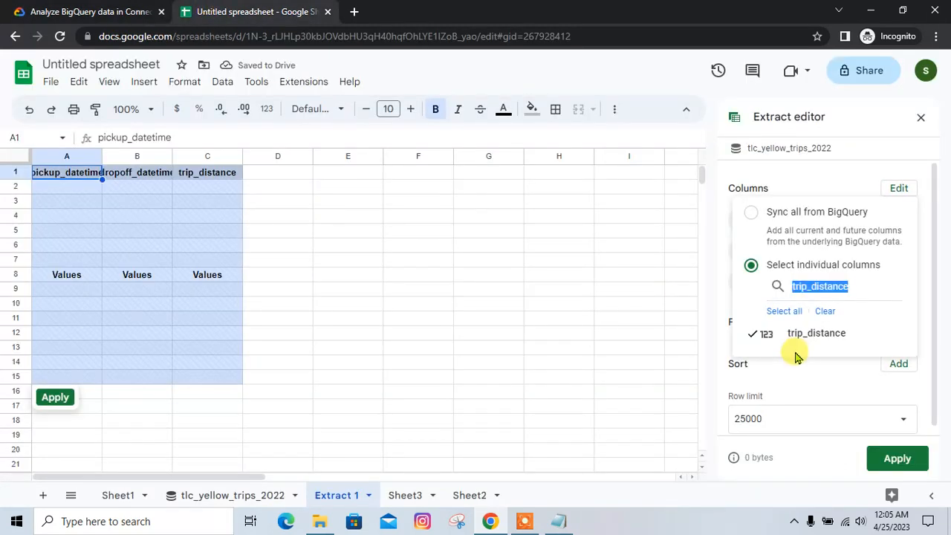
key(ctrl+v)
click(806, 334)
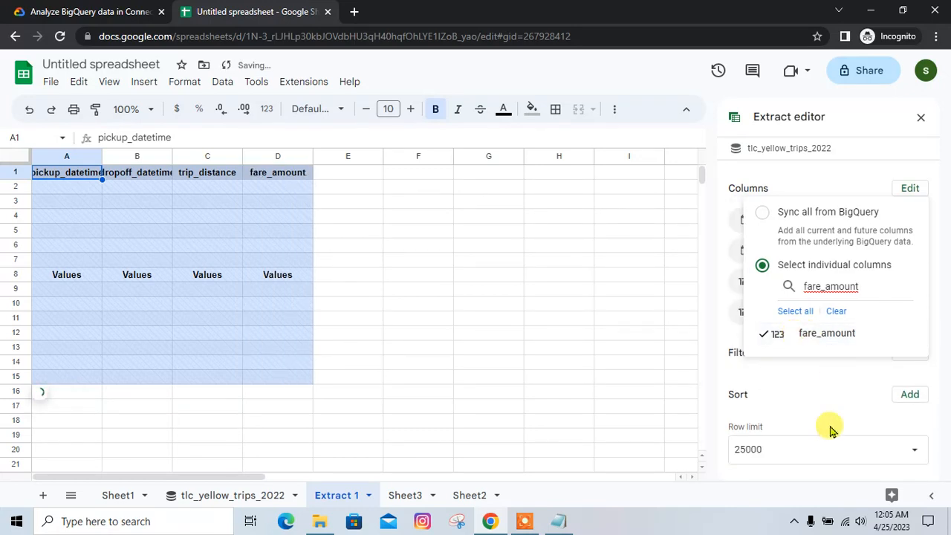
Step: Review the remaining Task 4 settings on the lab page and in the notes, and close the extract's column selection
click(40, 10)
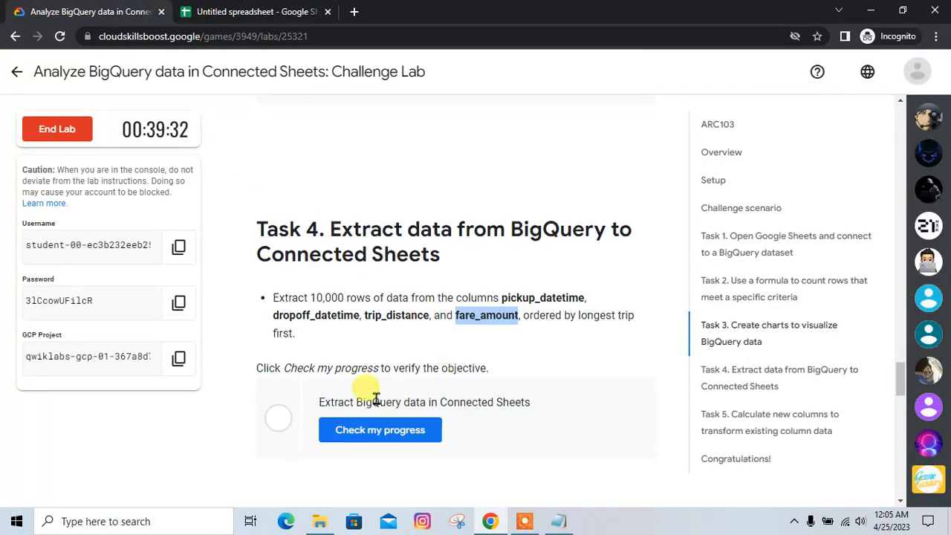
scroll(365, 392, down, 1)
key(alt+Tab)
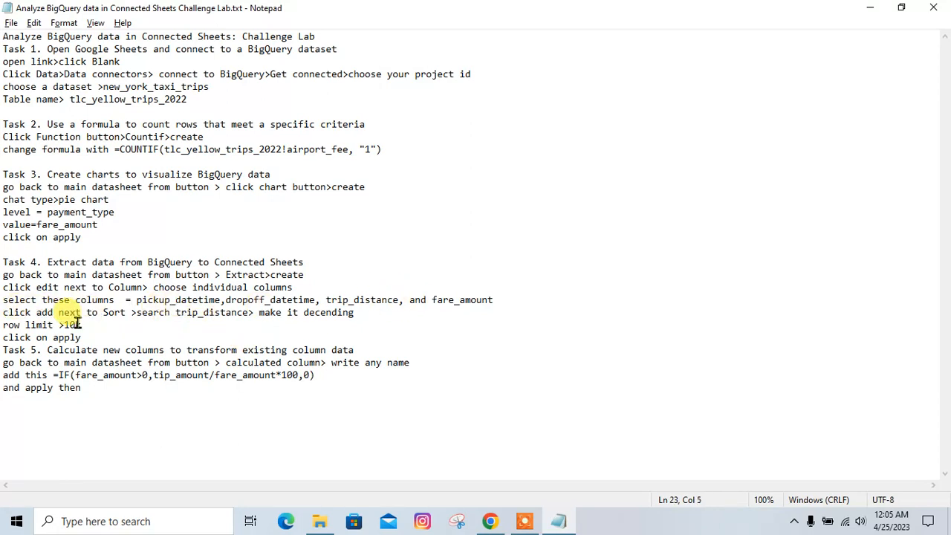
key(alt+Tab)
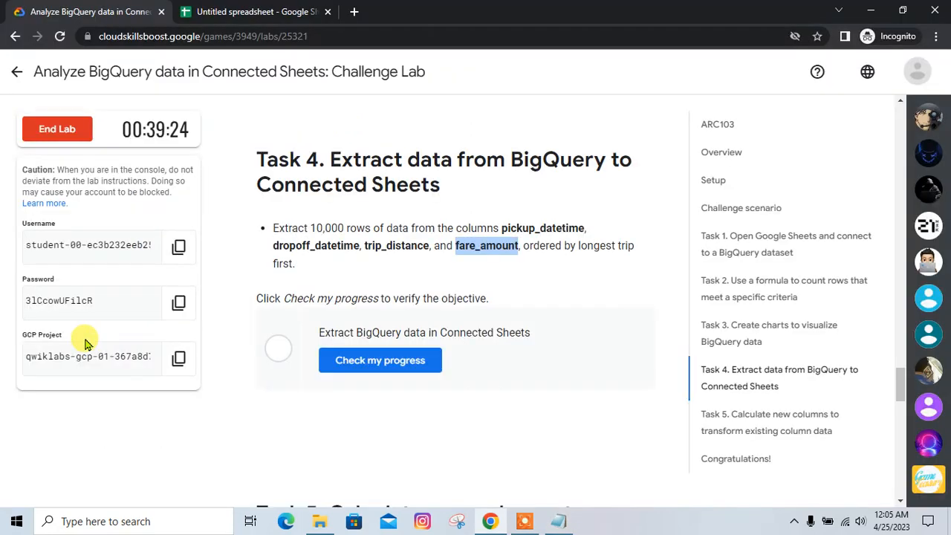
click(272, 10)
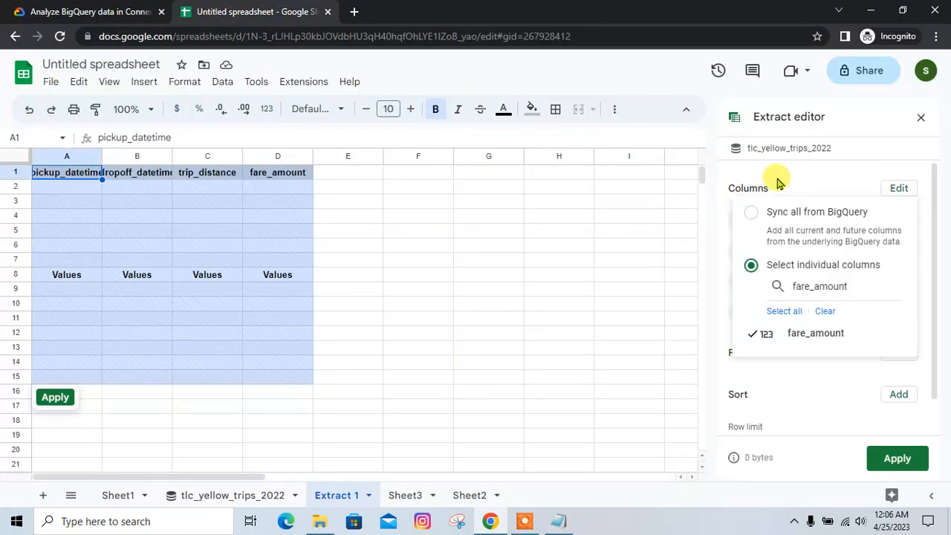
click(846, 116)
Step: Following the notes, sort the extract by trip_distance in descending order
scroll(812, 401, down, 1)
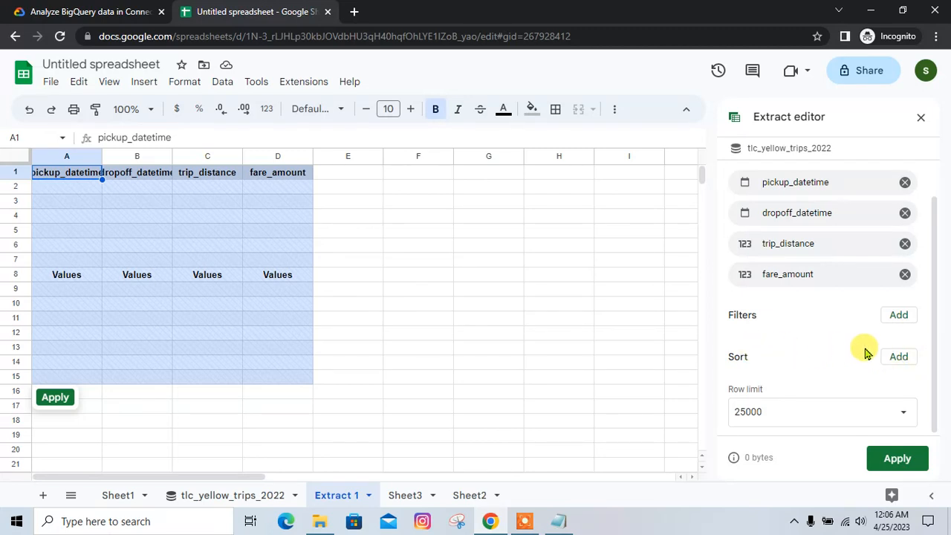
click(898, 356)
key(alt+Tab)
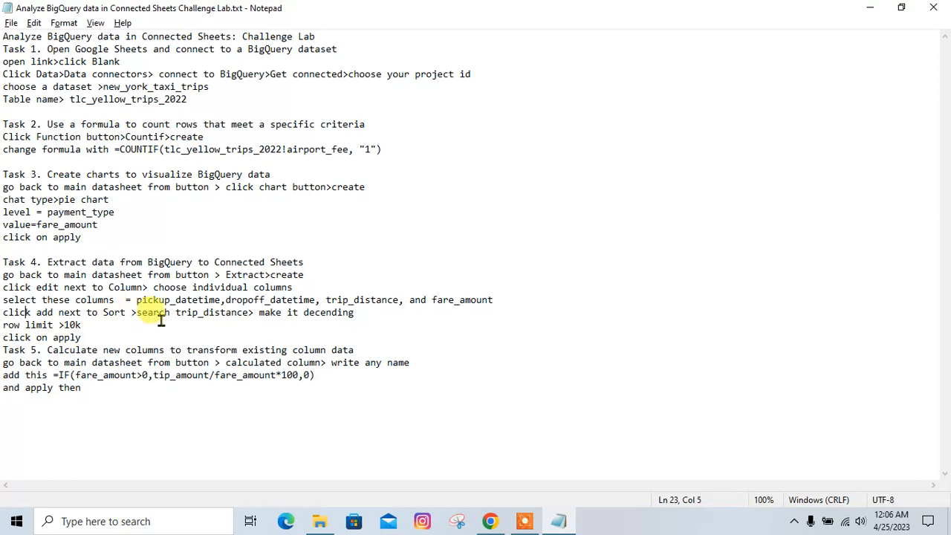
drag(177, 312, 207, 315)
key(ctrl+c)
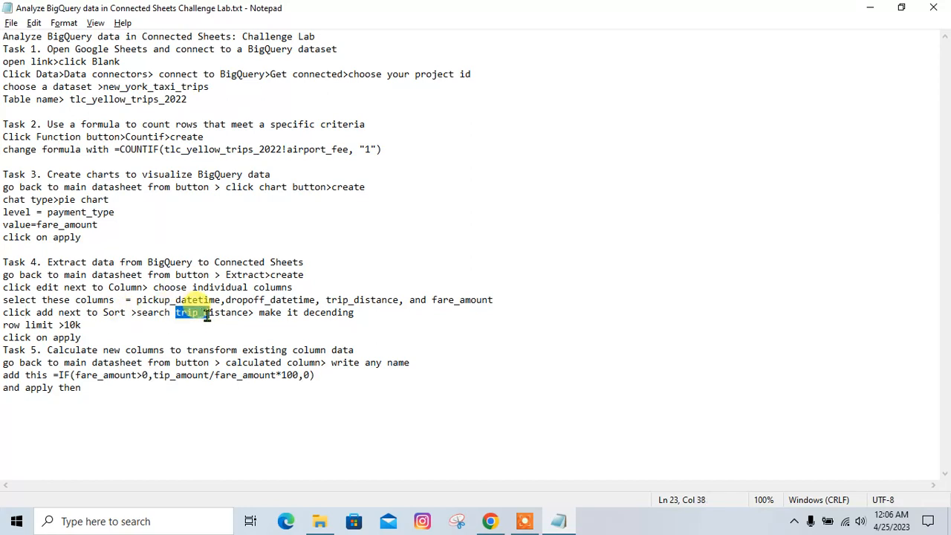
key(alt+Tab)
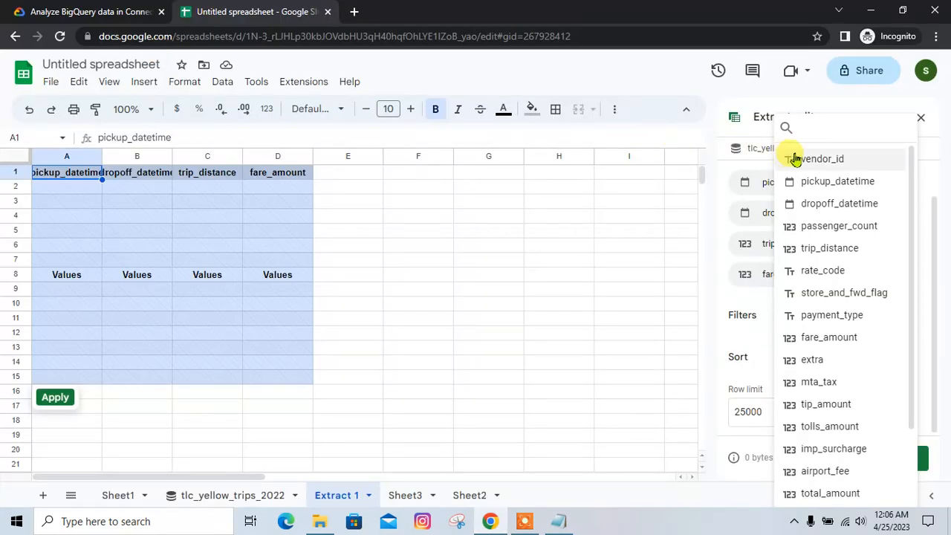
key(ctrl+v)
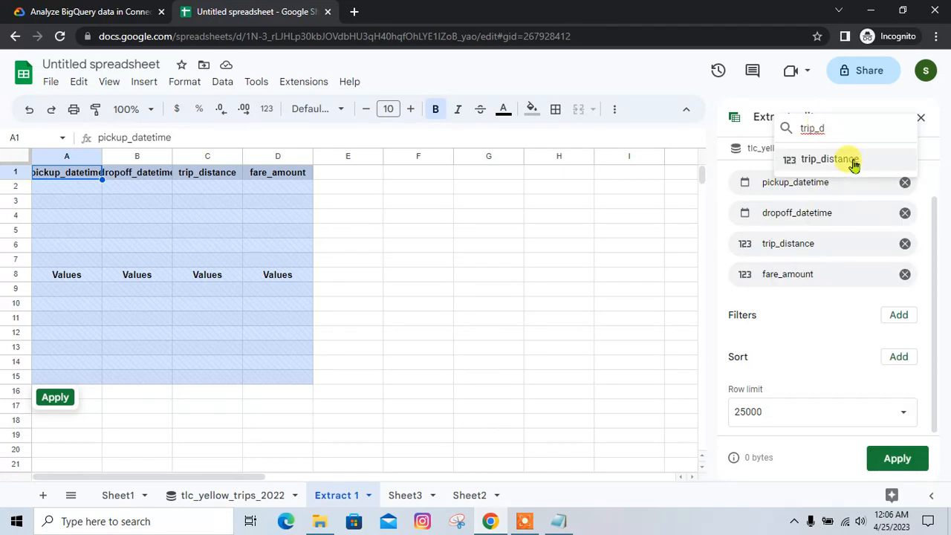
click(852, 161)
key(alt+Tab)
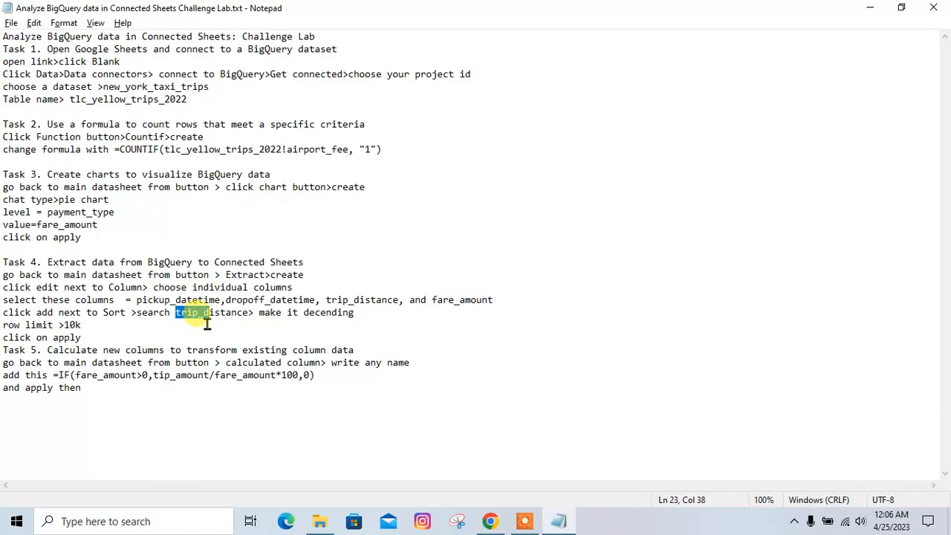
key(alt+Tab)
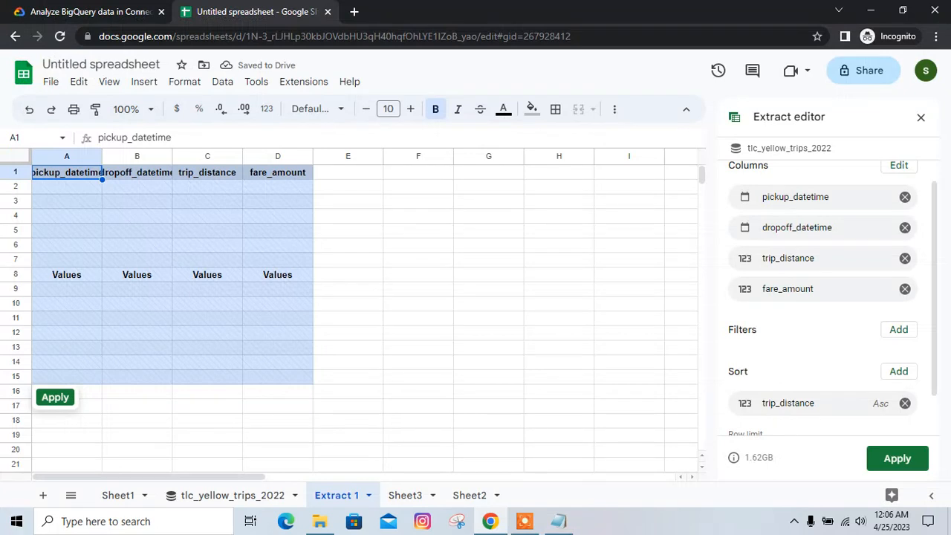
click(893, 453)
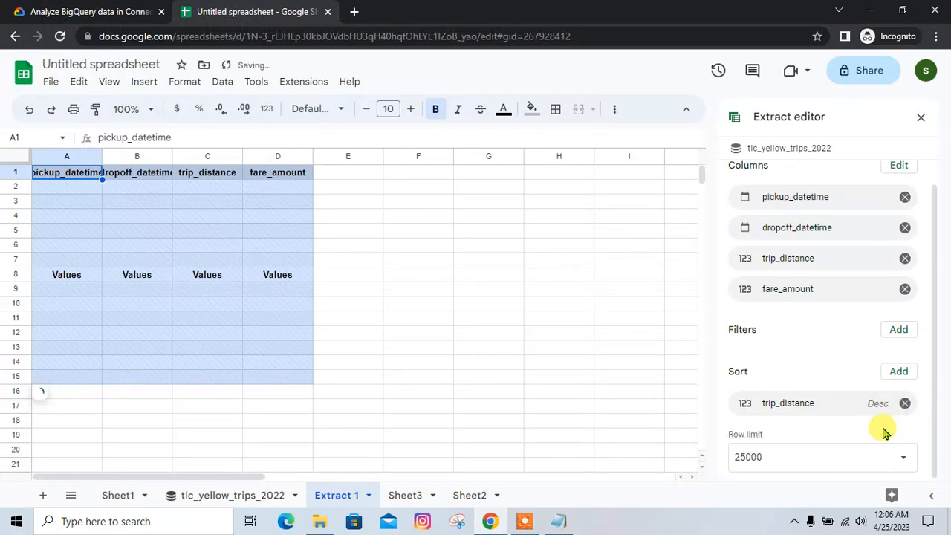
Step: Check the row limit in the notes, set the extract's row limit to 10000 and return to Task 4 on the lab page
key(alt+Tab)
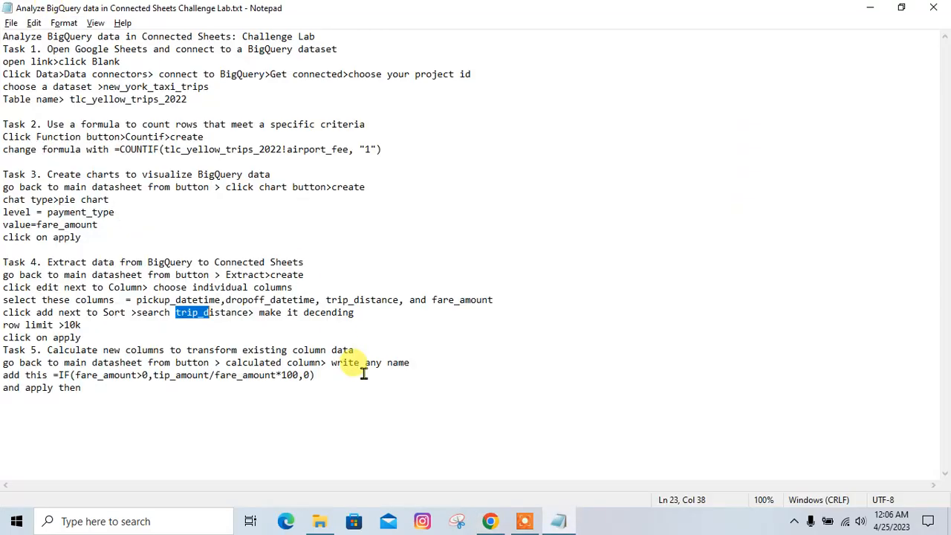
key(alt+Tab)
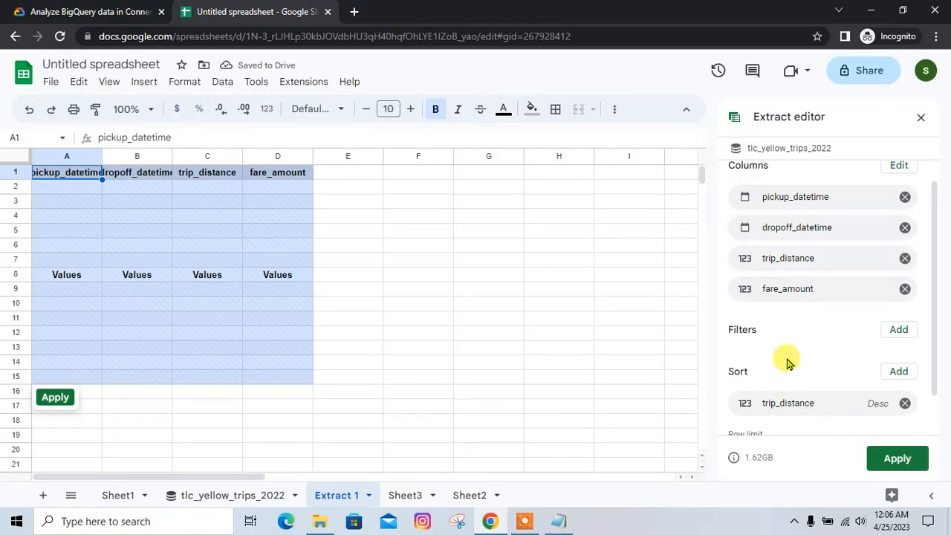
scroll(791, 371, down, 1)
click(780, 412)
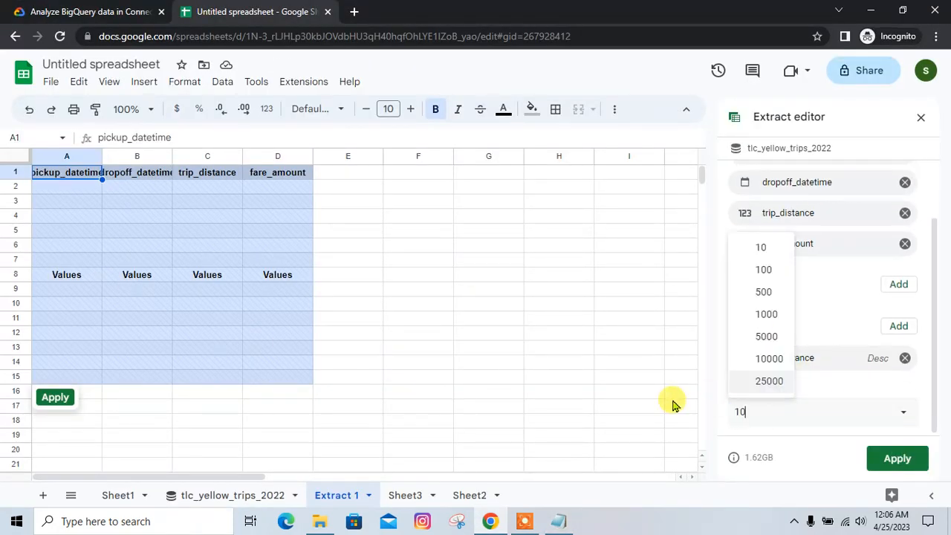
text(10)
click(772, 358)
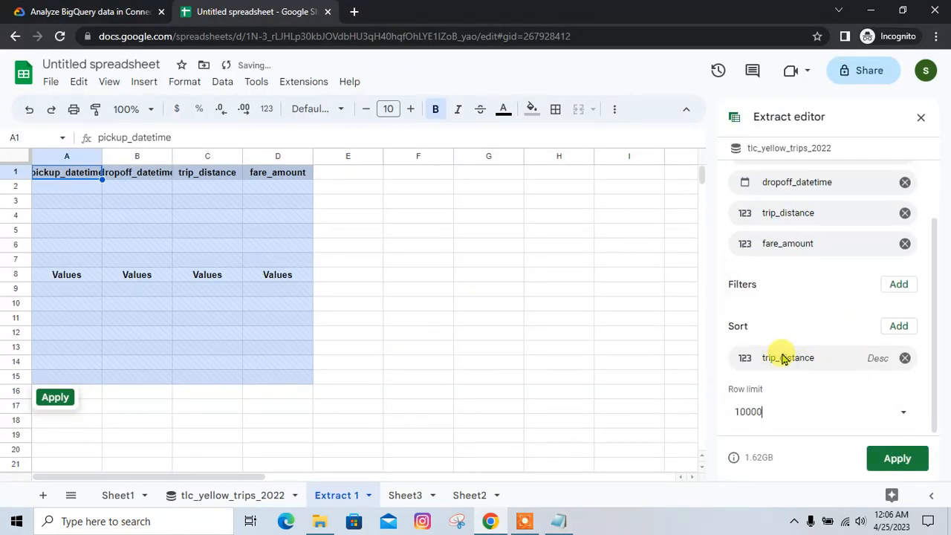
click(82, 11)
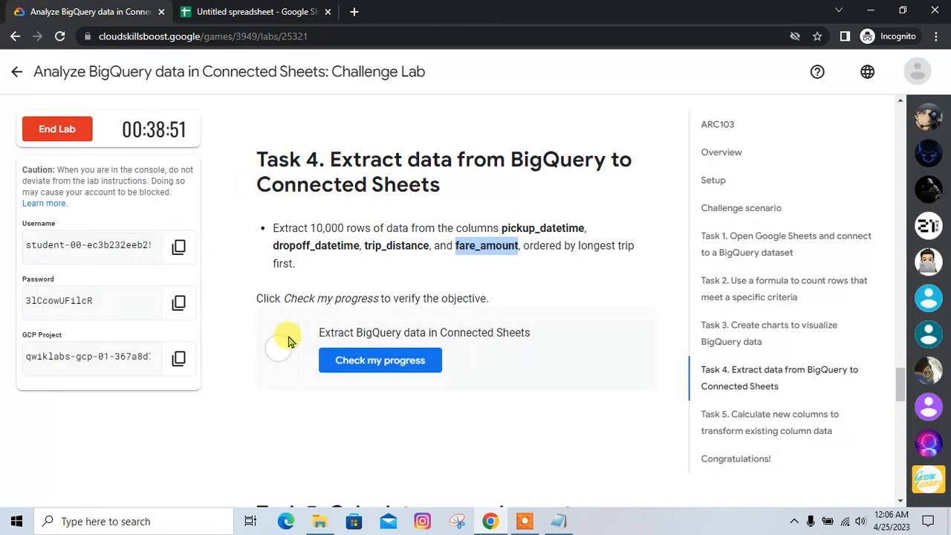
Step: Apply the extract settings with the 10000 row limit and check the Task 4 progress on the lab page
click(210, 11)
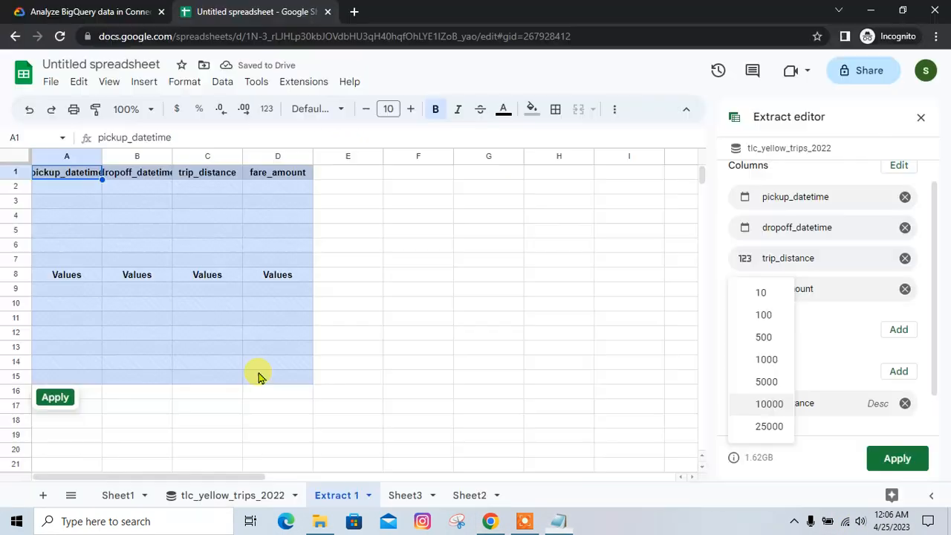
click(892, 459)
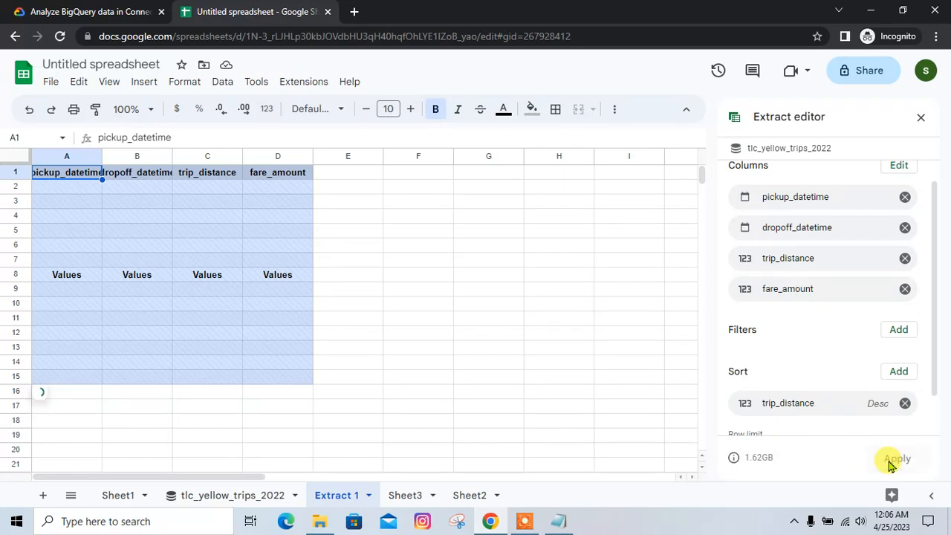
scroll(844, 403, down, 1)
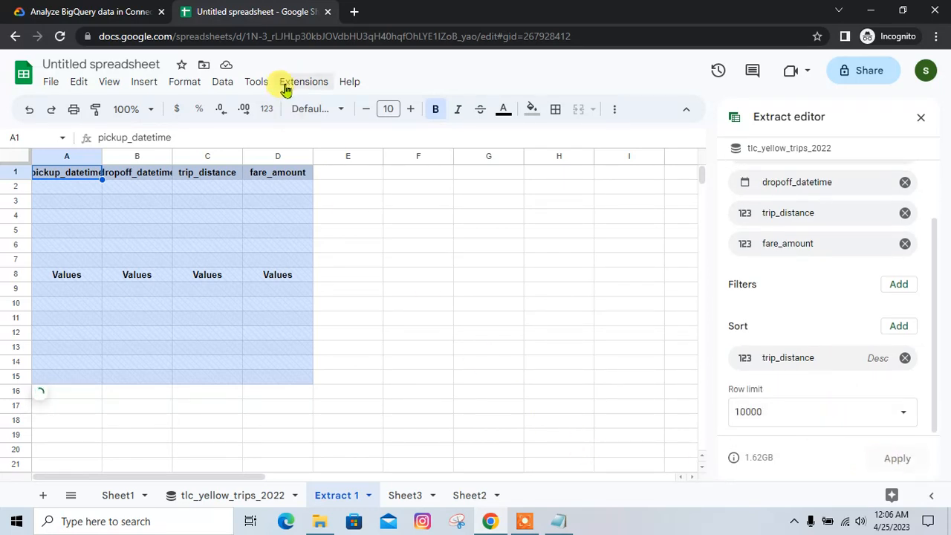
key(alt+Tab)
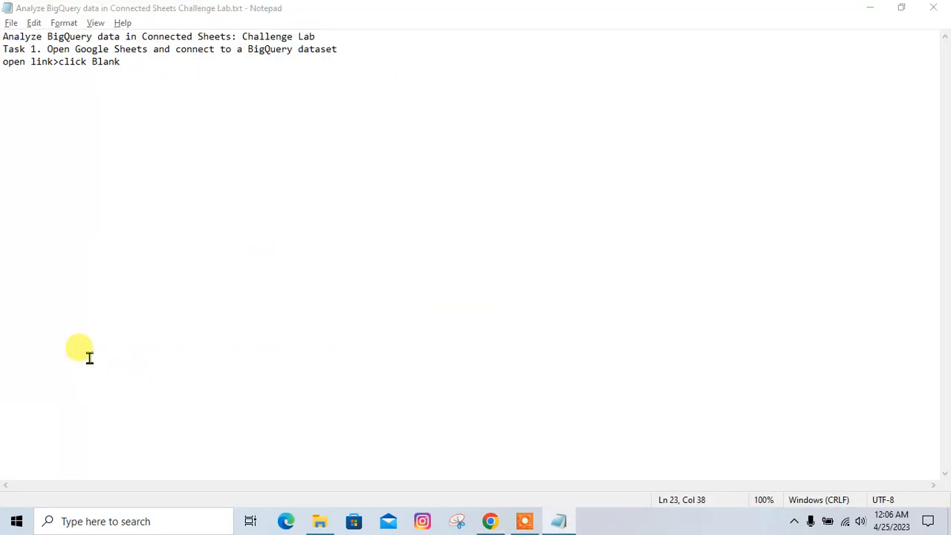
key(alt+Tab)
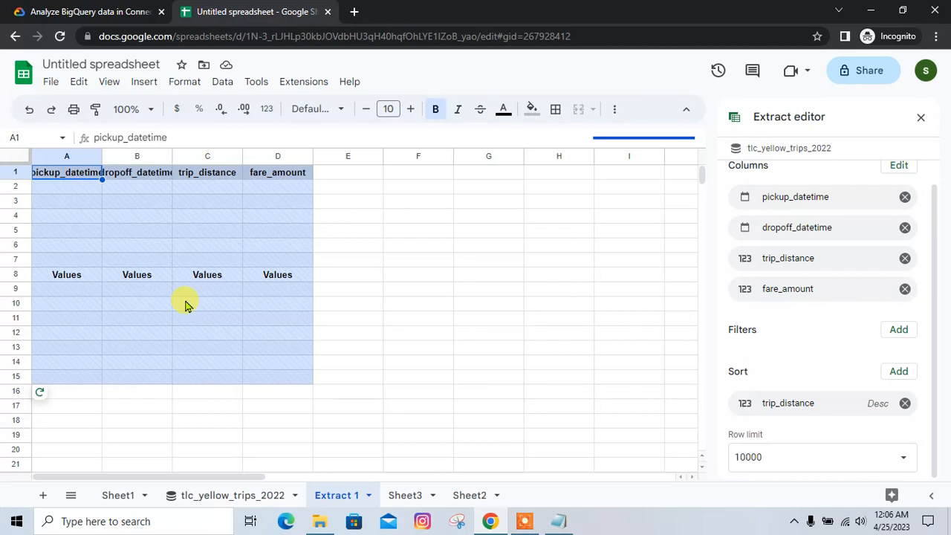
click(122, 11)
click(379, 371)
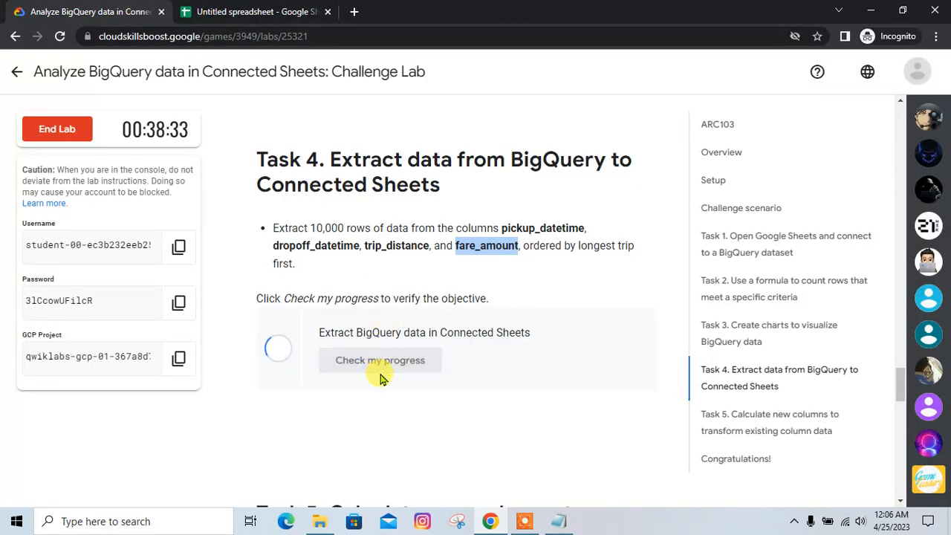
Step: Read the Task 5 instructions on the lab page and insert a blank line above the Task 5 heading in the notes
scroll(380, 379, down, 4)
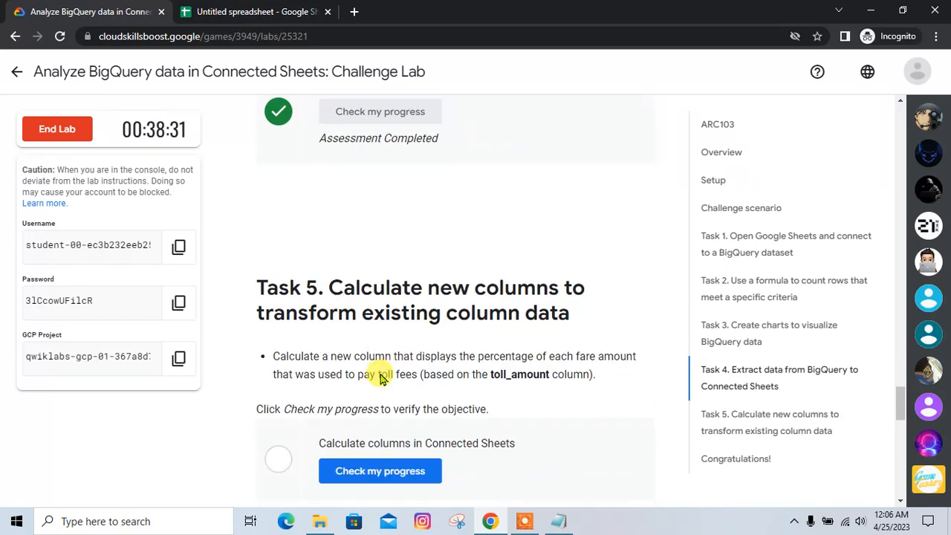
key(alt+Tab)
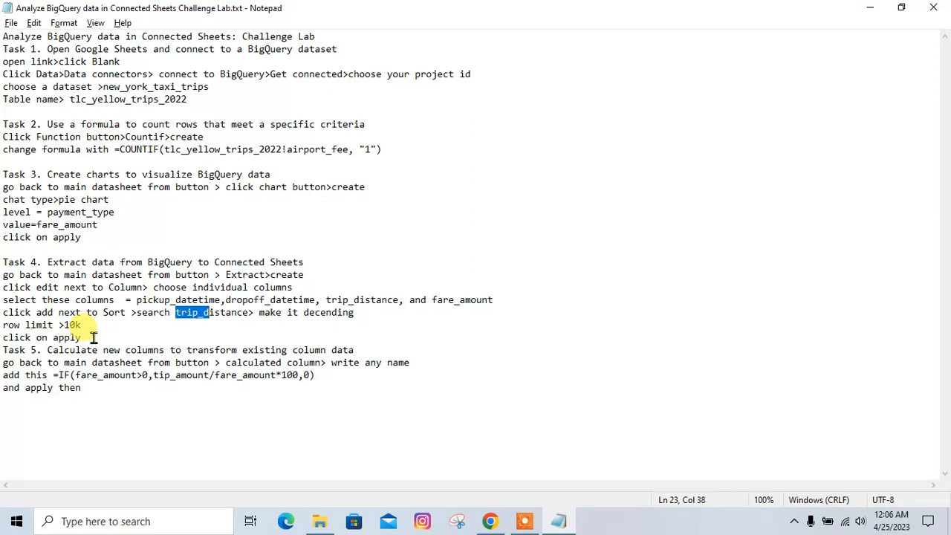
key(Return)
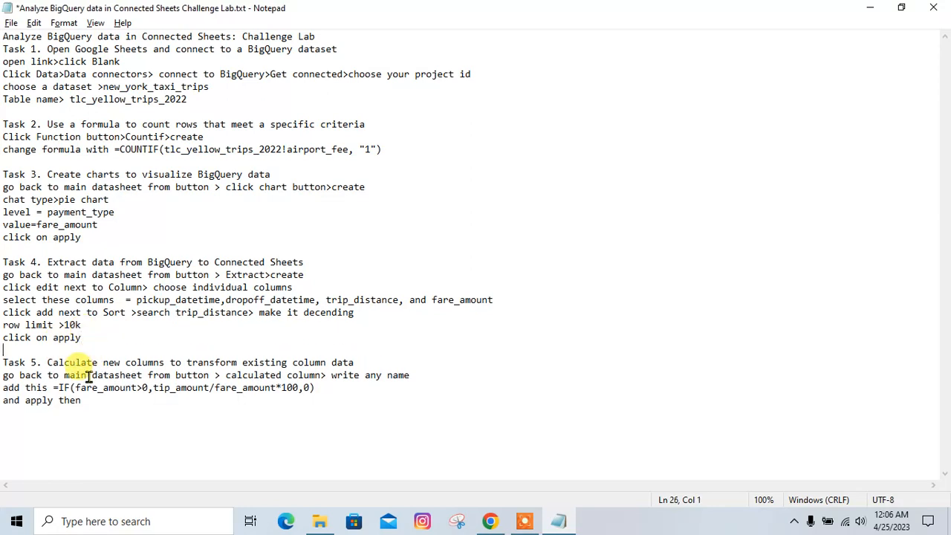
Step: Following the notes, start a calculated column on the tlc_yellow_trips_2022 sheet and enter a first name as the column name
key(alt+Tab)
click(228, 21)
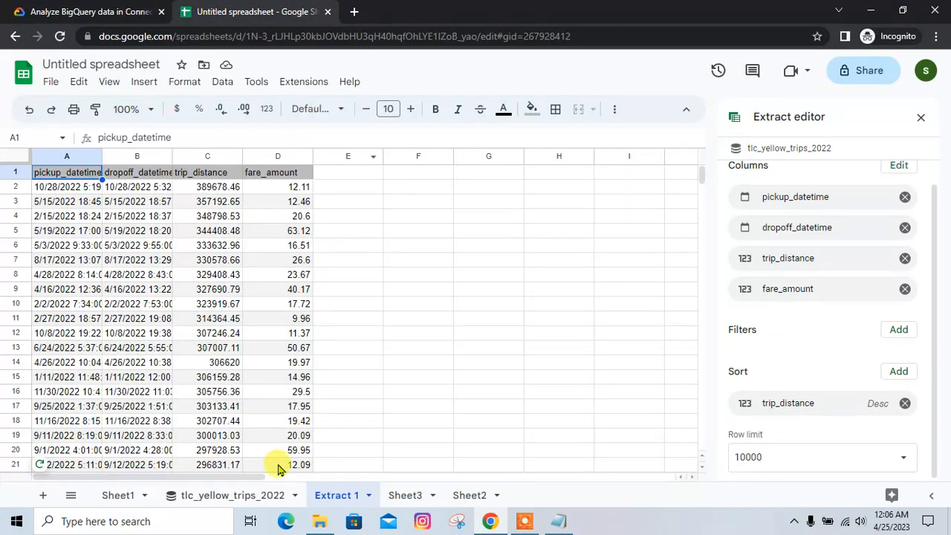
click(257, 488)
key(alt+Tab)
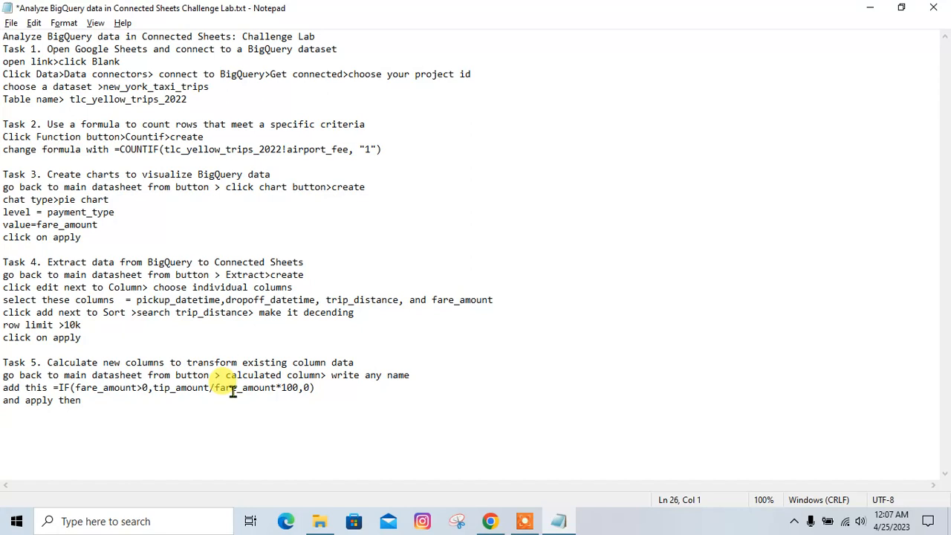
key(alt+Tab)
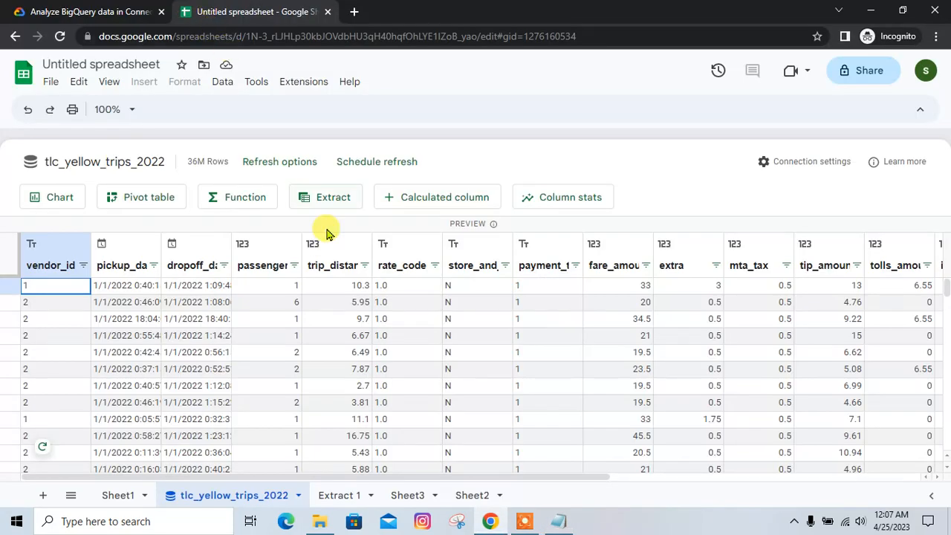
click(425, 202)
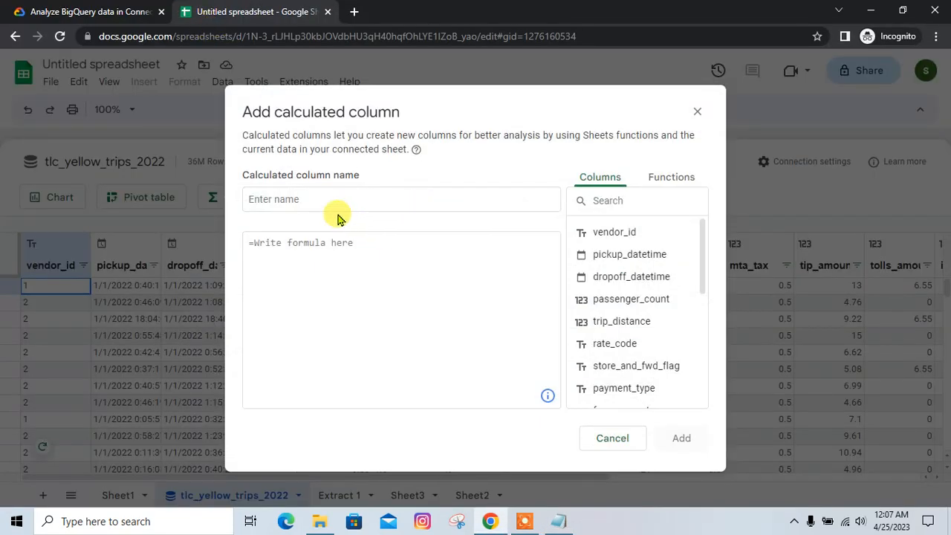
click(310, 198)
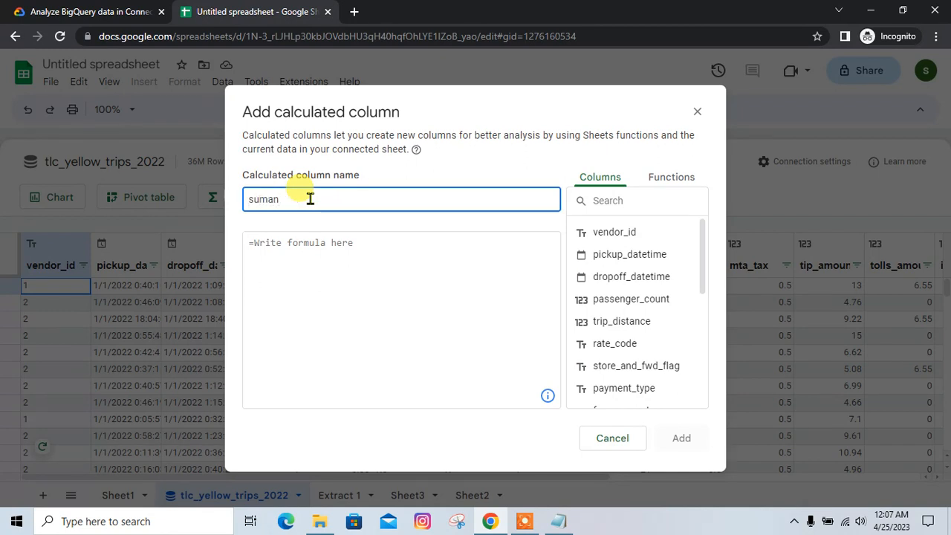
Step: Copy =IF(fare_amount>0,tip_amount/fare_amount*100,0) from the Task 5 notes into the calculated column's formula
key(alt+Tab)
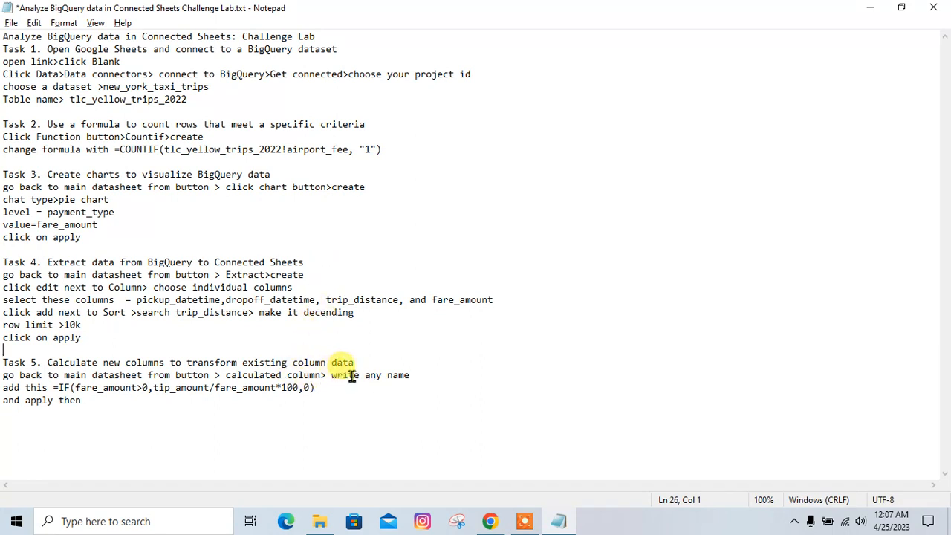
mouse_move(322, 394)
mouse_down()
mouse_move(54, 388)
mouse_move(330, 392)
mouse_up()
key(ctrl+c)
click(98, 406)
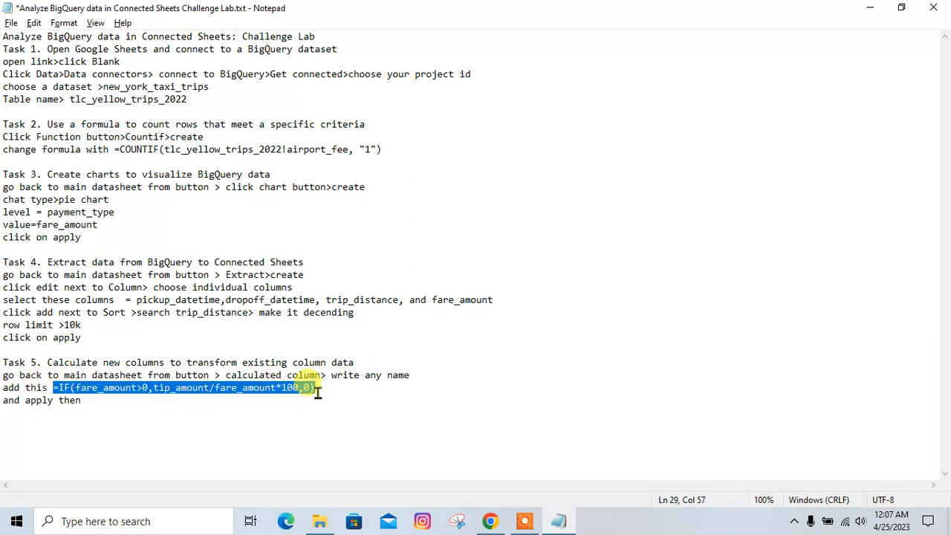
key(alt+Tab)
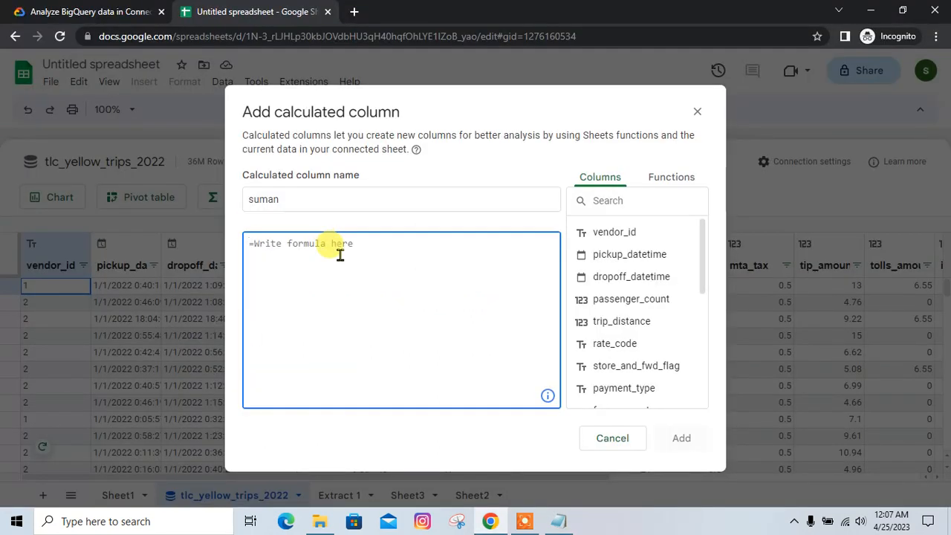
key(ctrl+v)
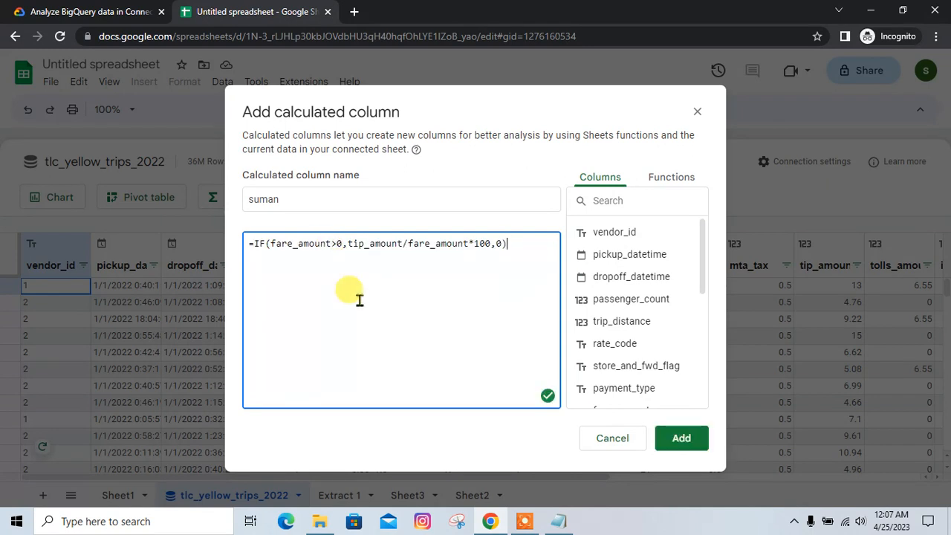
Step: Add the calculated column to the dataset and check the Task 5 progress on the lab page
key(alt+Tab)
key(alt+Tab)
click(681, 438)
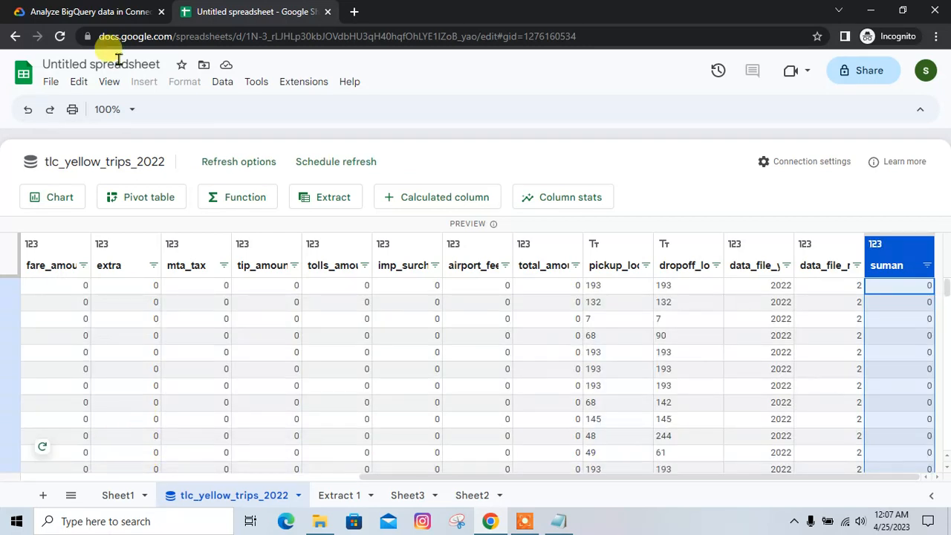
click(104, 11)
click(408, 385)
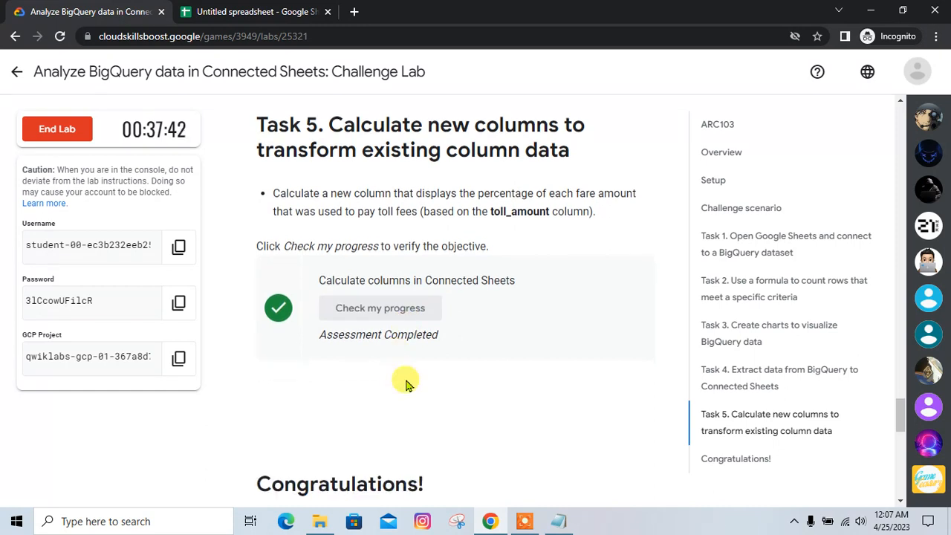
Step: End the challenge lab and submit a five-star satisfaction rating
scroll(403, 378, down, 2)
click(74, 131)
click(615, 336)
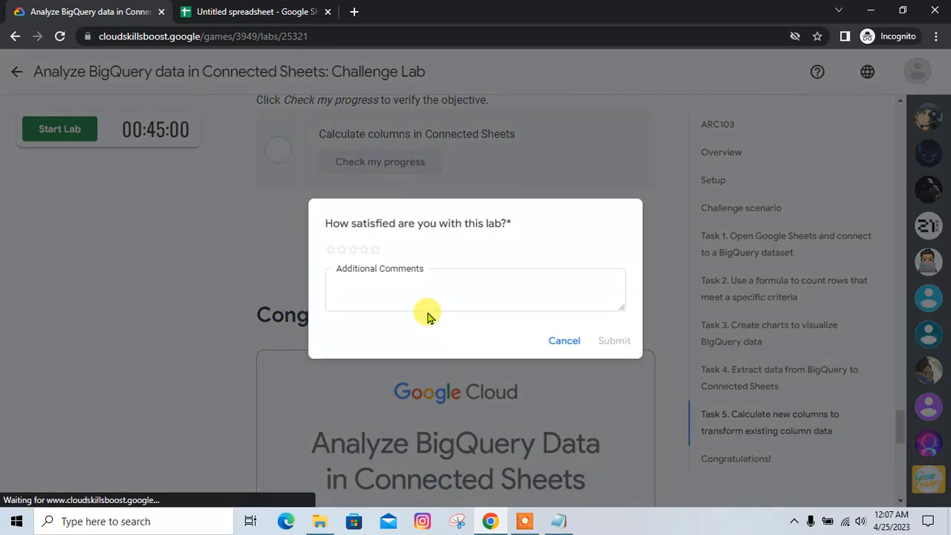
click(375, 250)
click(630, 349)
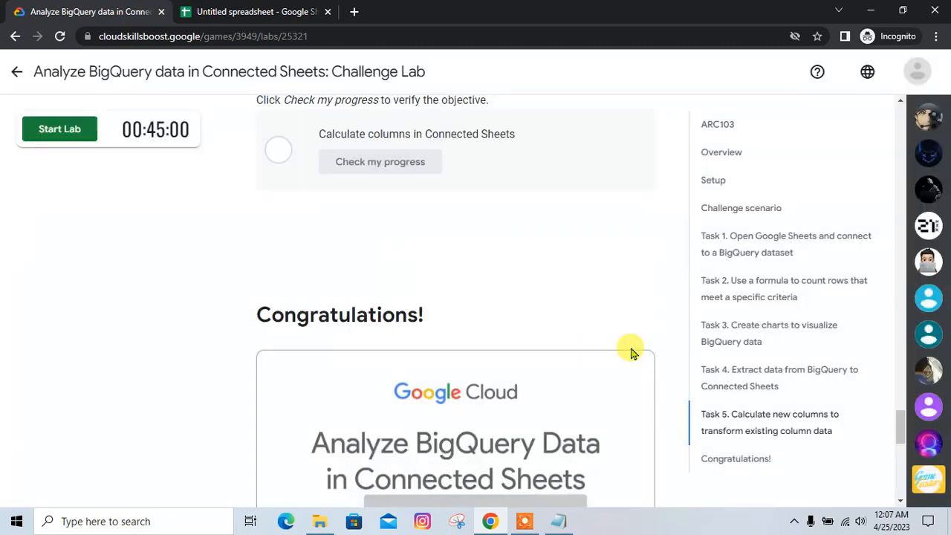
Step: Return to the Level 2 game page and examine the completion status of the Exploring Data with Looker labs
click(18, 72)
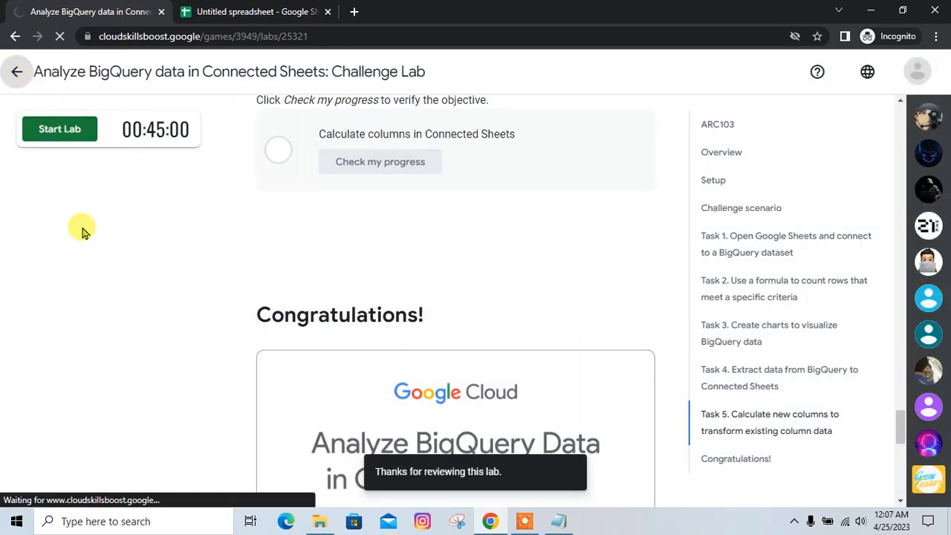
scroll(276, 340, down, 2)
scroll(276, 340, down, 10)
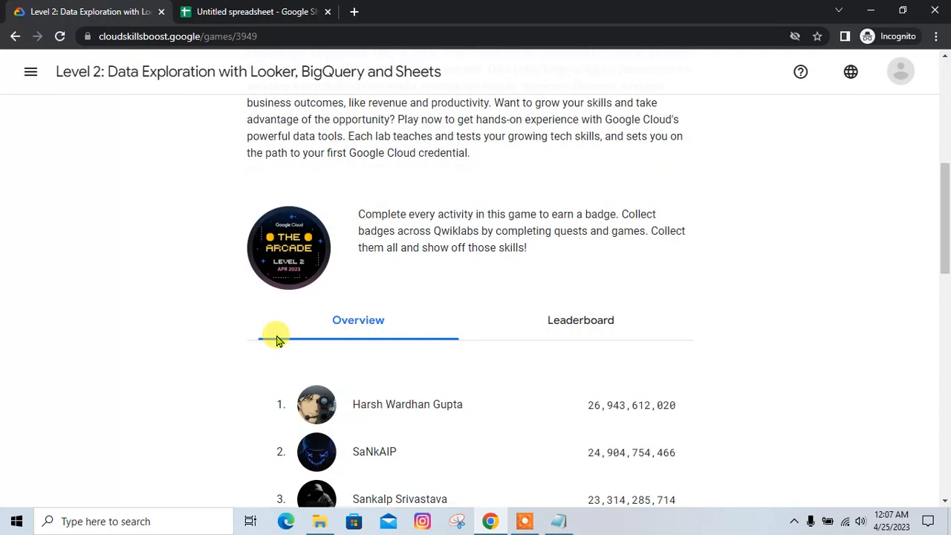
scroll(403, 323, down, 4)
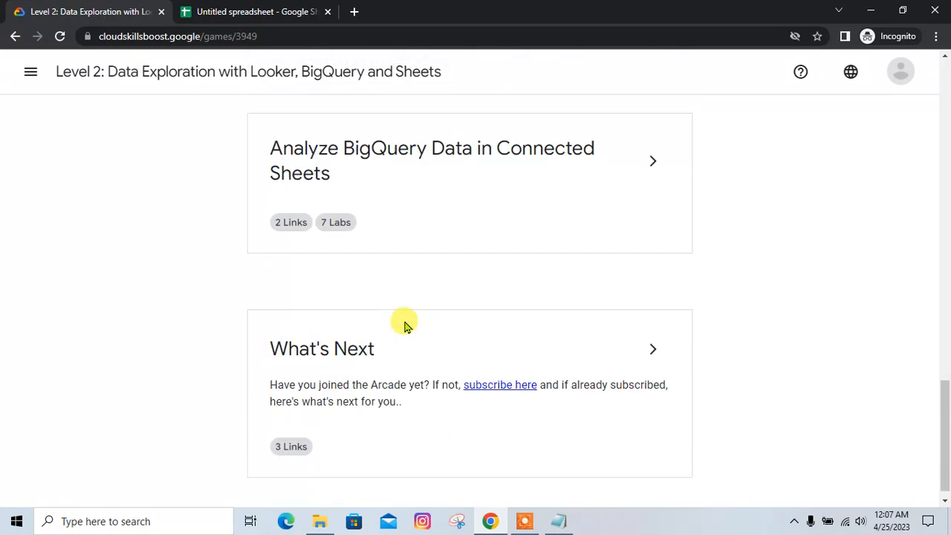
scroll(446, 311, up, 3)
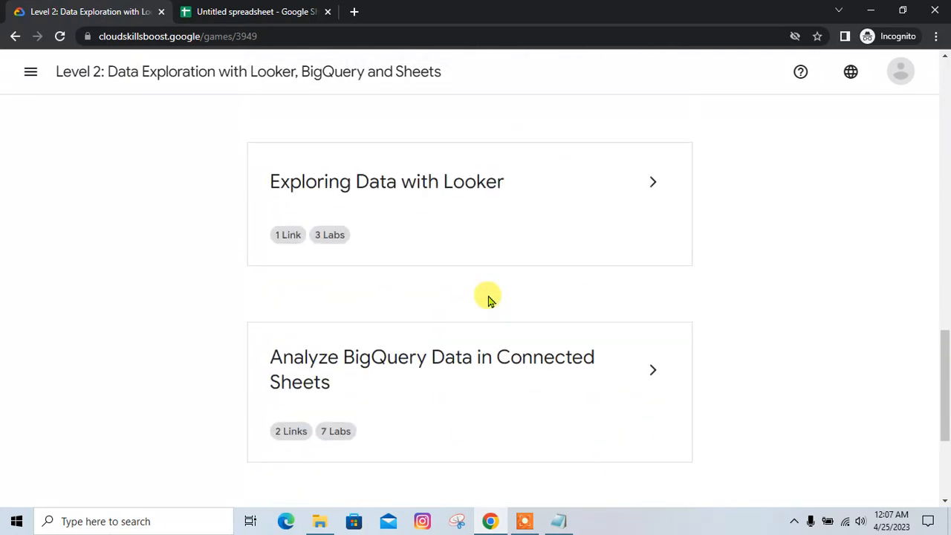
click(663, 187)
scroll(505, 260, down, 2)
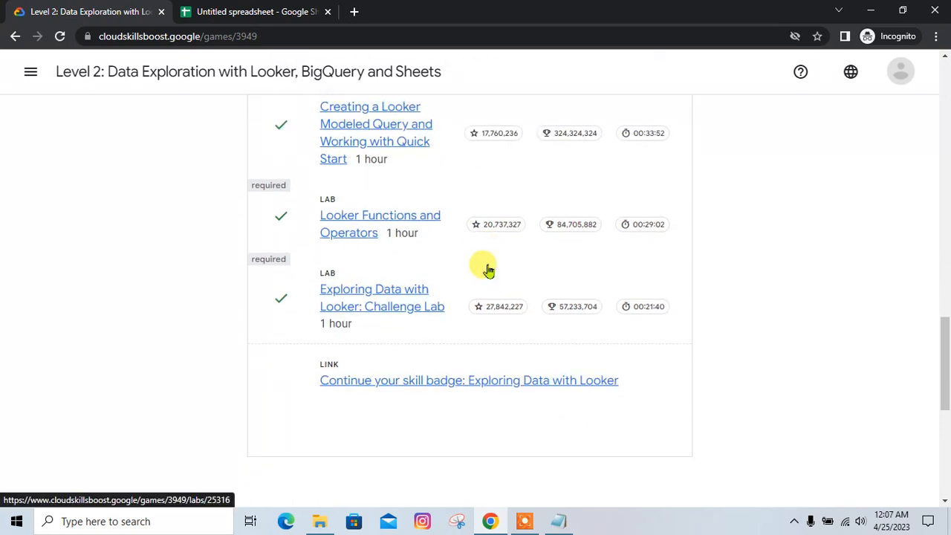
Step: Review the labs under Analyze BigQuery Data in Connected Sheets and open the Pivot Tables in Google Sheets lab
scroll(490, 282, down, 3)
click(647, 352)
scroll(537, 350, down, 5)
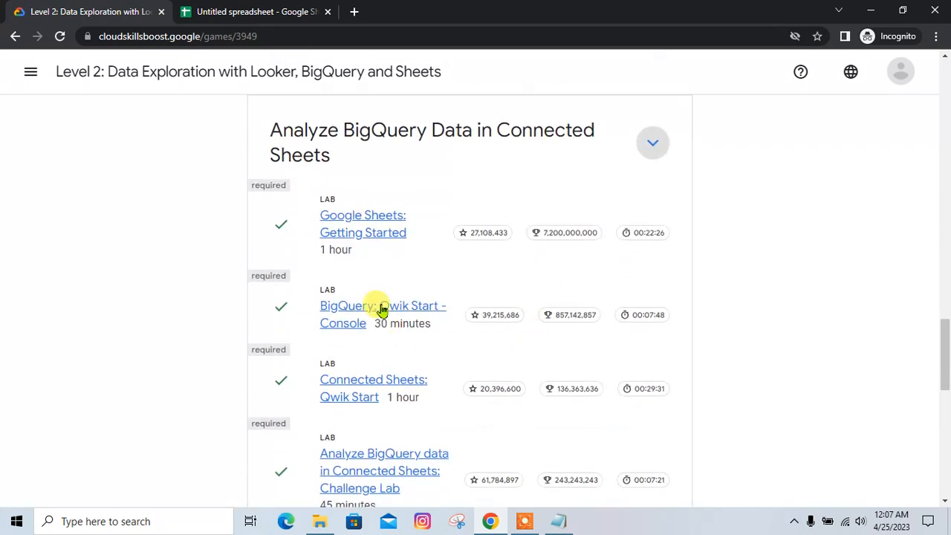
scroll(364, 368, down, 1)
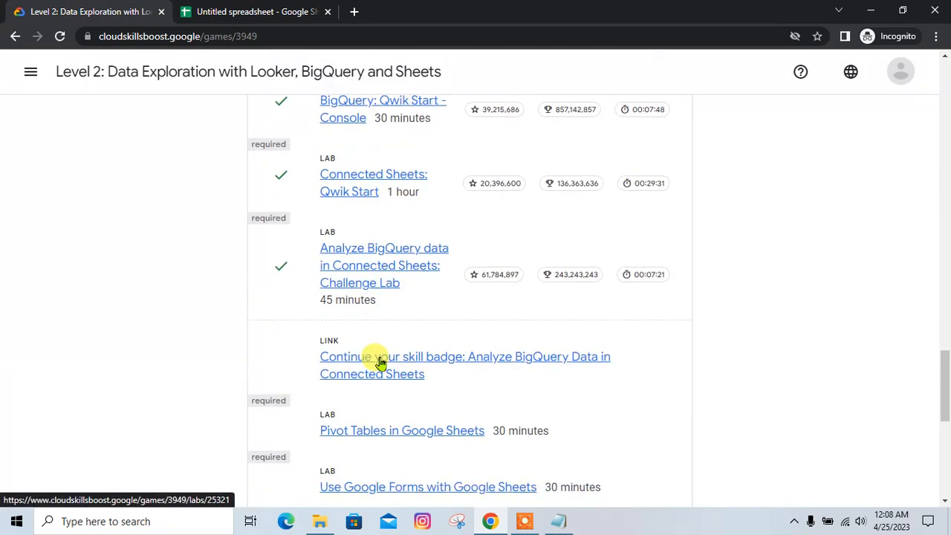
scroll(395, 303, down, 2)
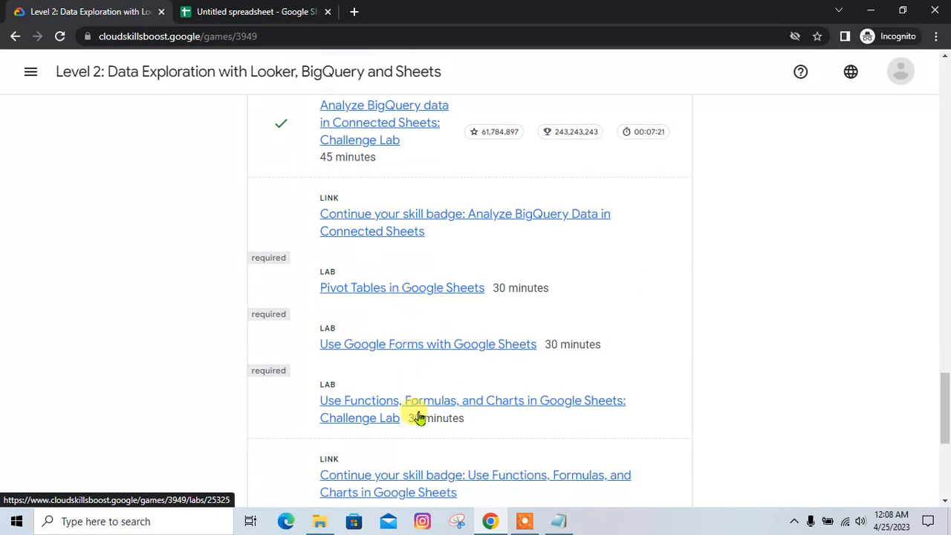
scroll(450, 409, down, 1)
scroll(425, 315, up, 1)
click(426, 295)
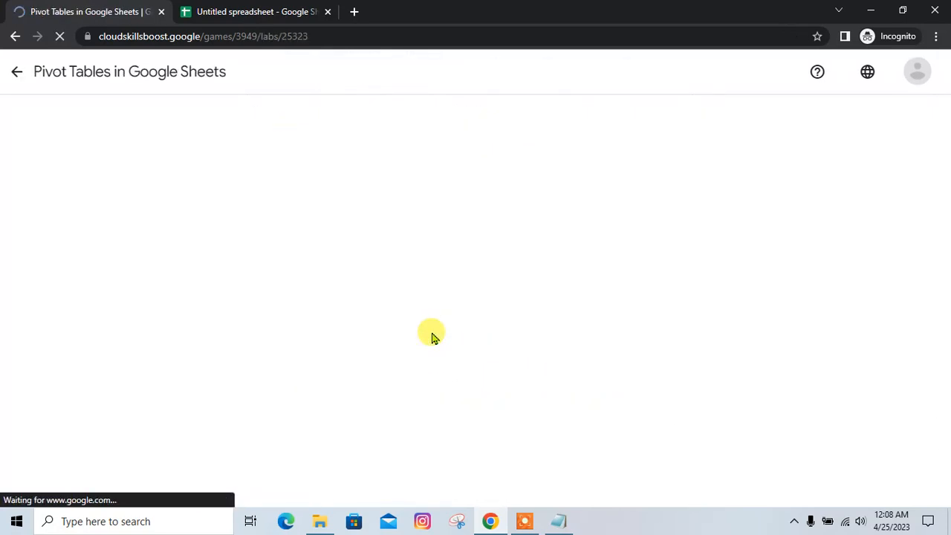
Step: Return to the connected spreadsheet and open the options of the signed-in Google account
click(289, 9)
click(925, 71)
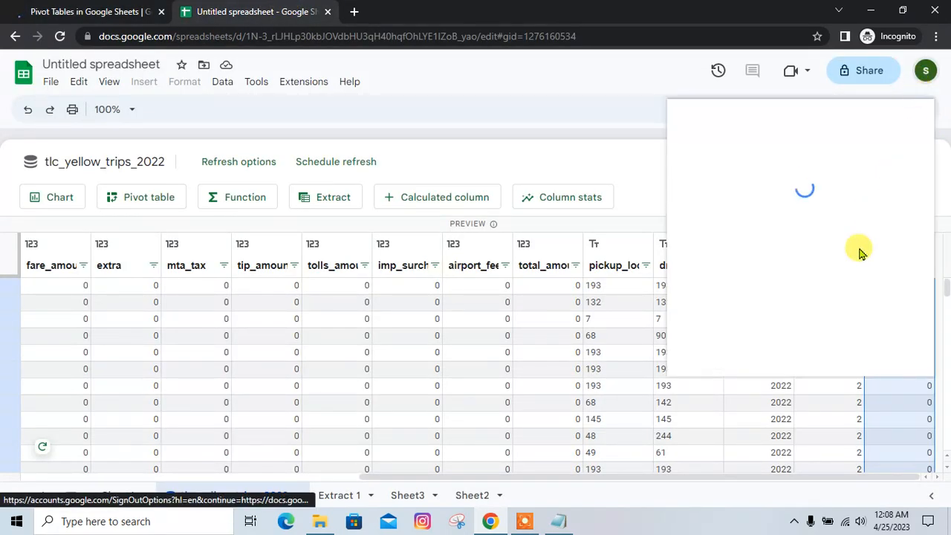